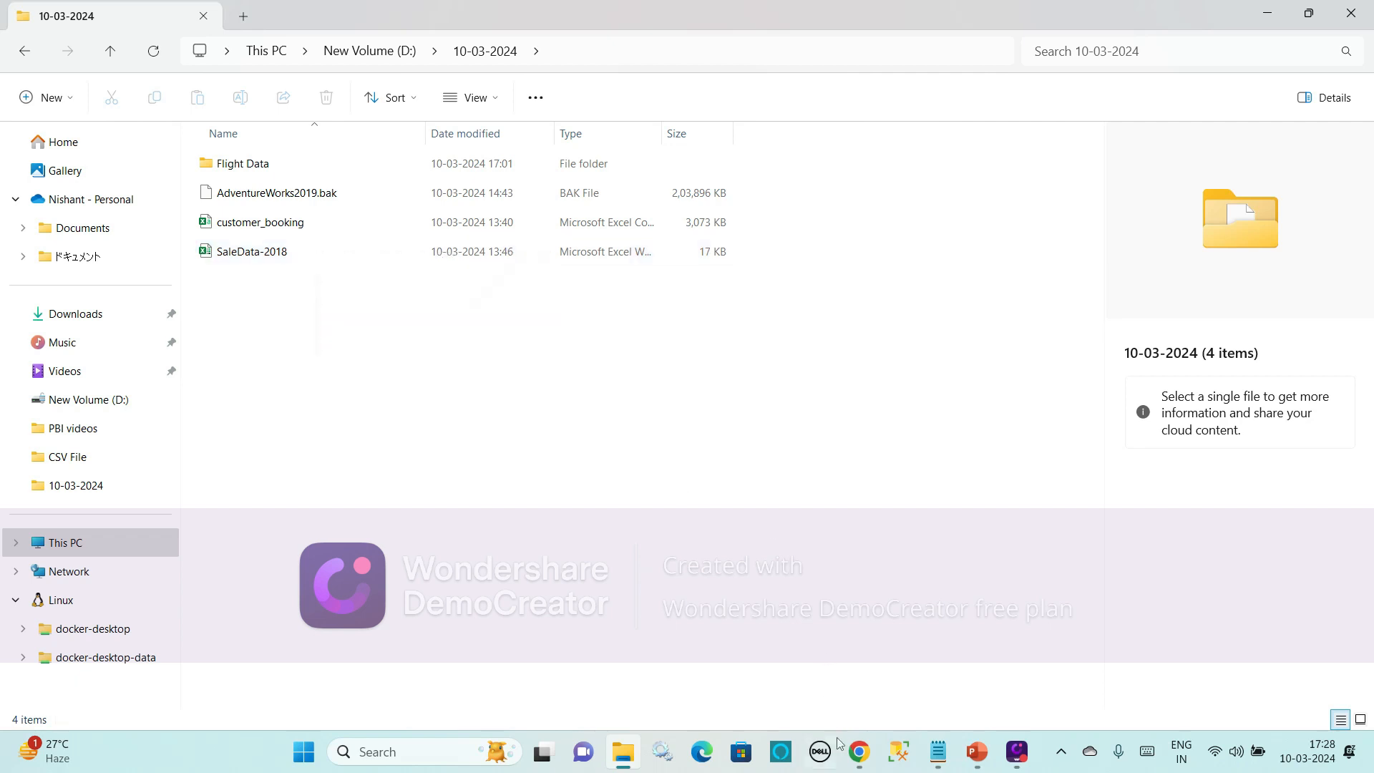
pyautogui.click(858, 753)
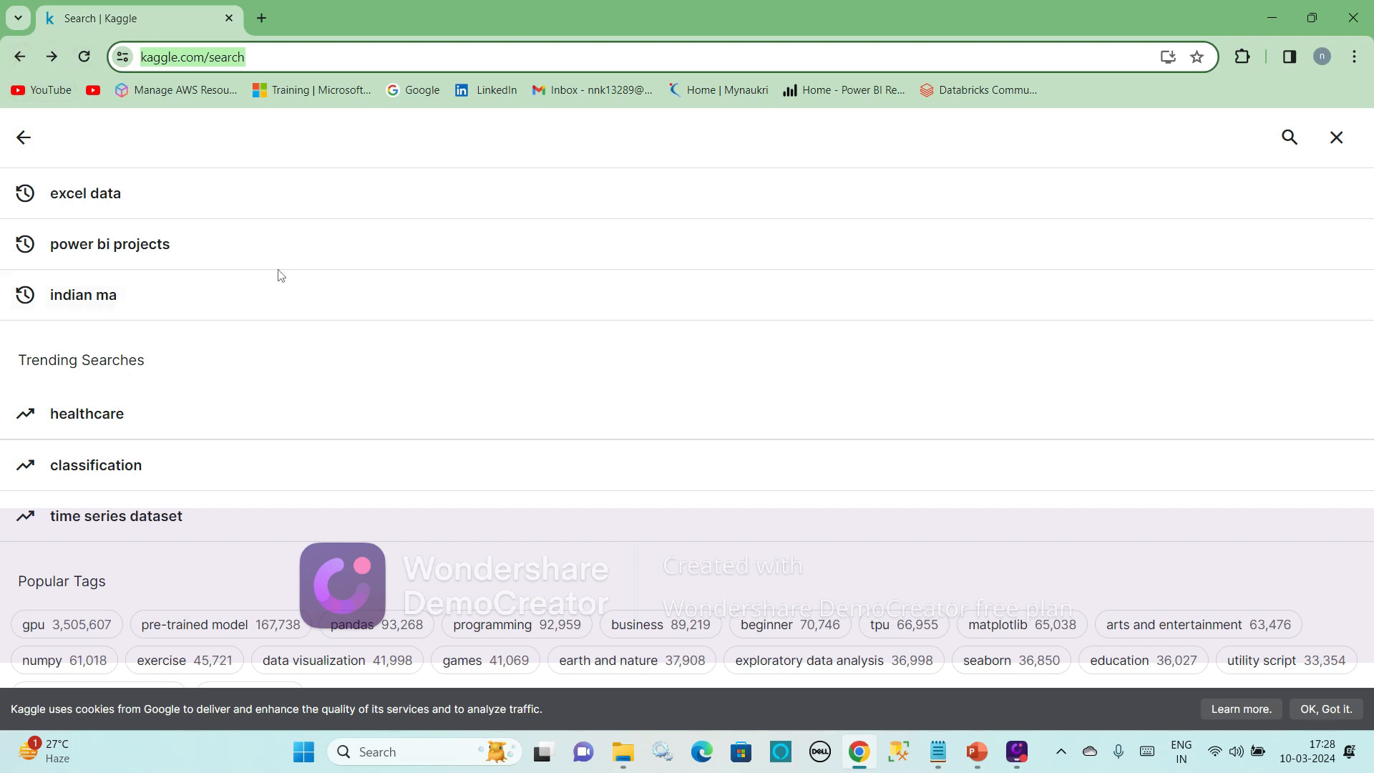
pyautogui.click(20, 58)
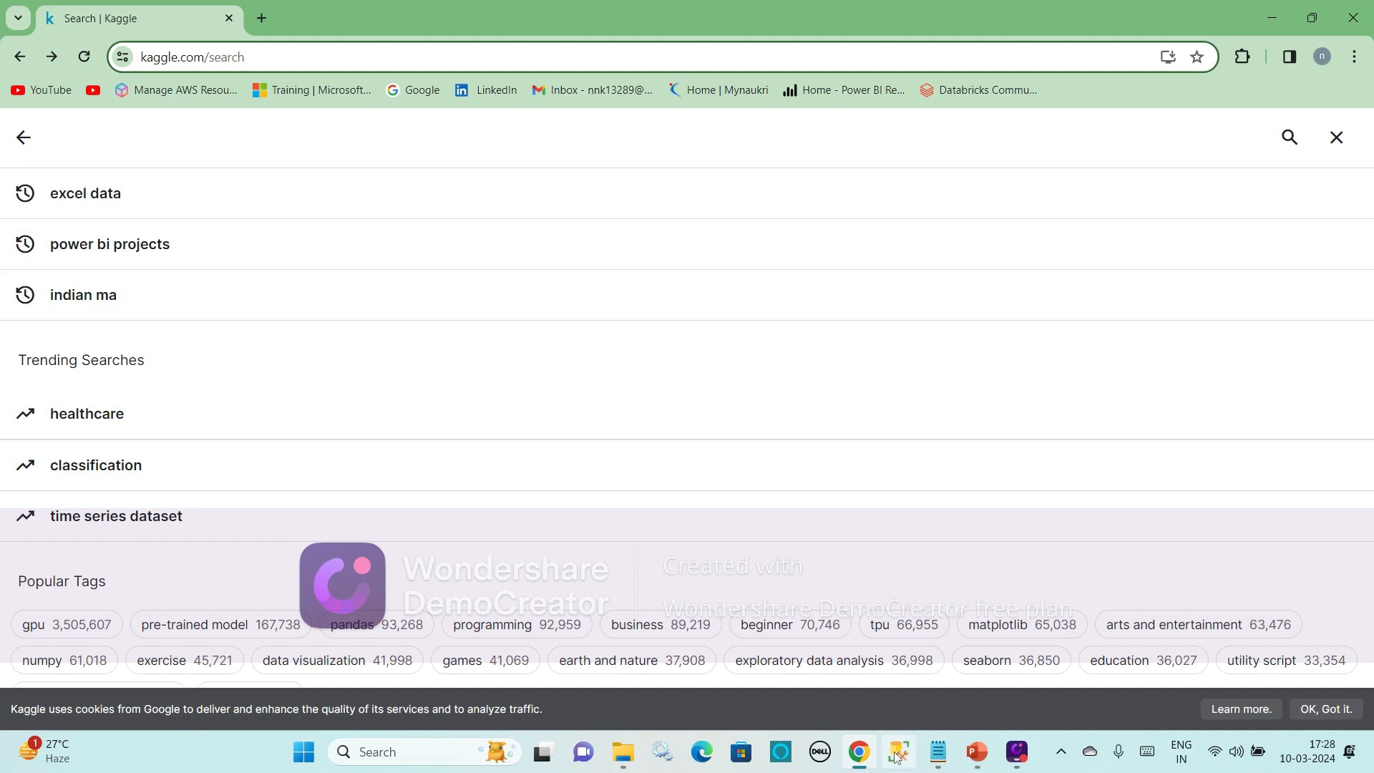
pyautogui.moveTo(945, 751)
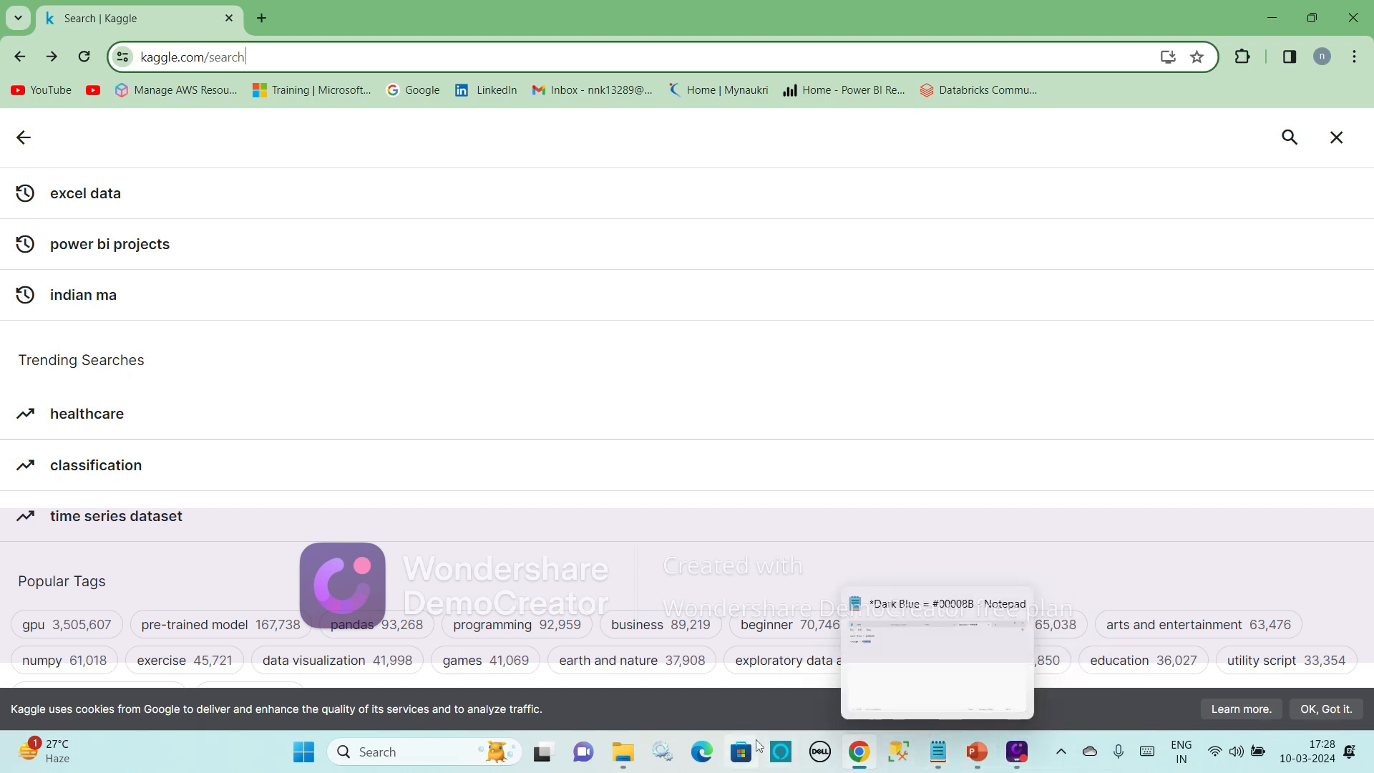
# Switch to File Explorer, open the Flight Data folder and widen the Type column to examine its files' types and the folder path
pyautogui.click(624, 752)
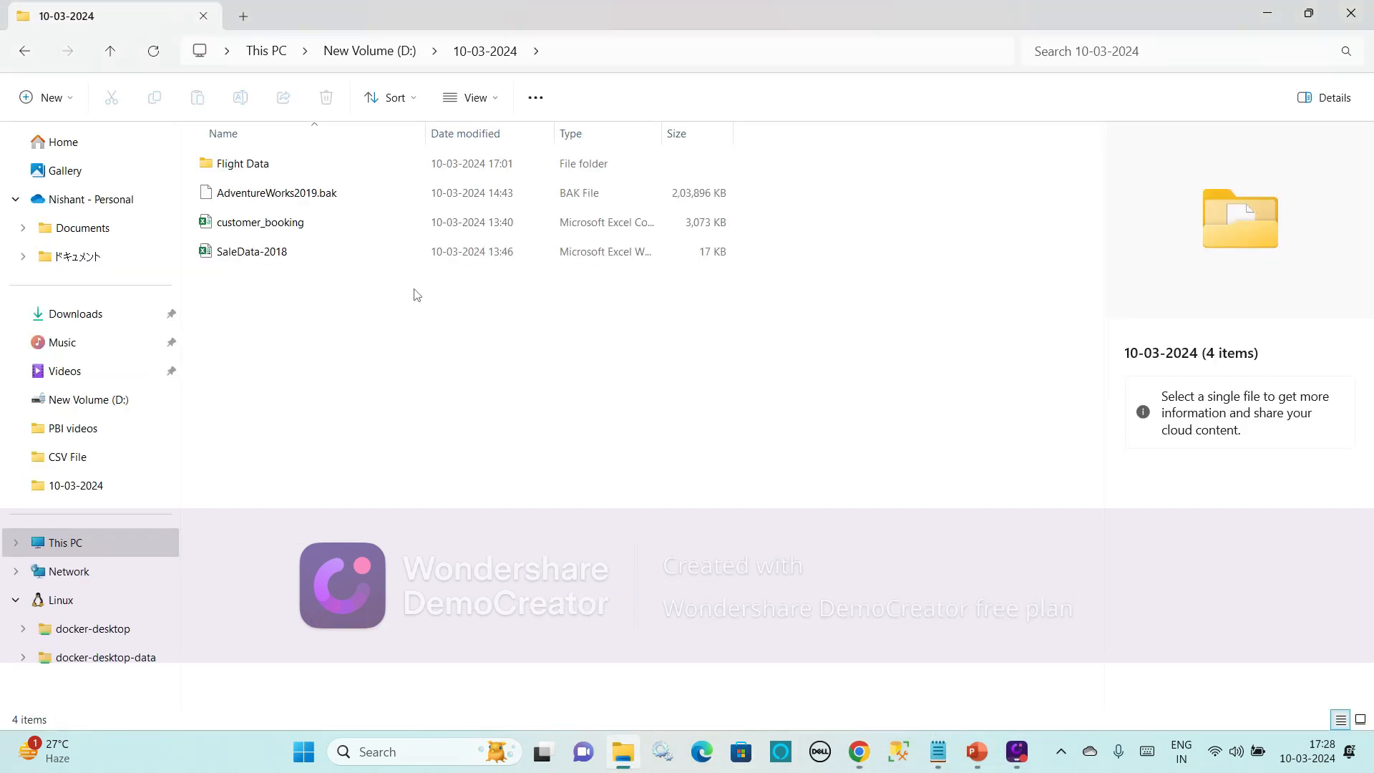
pyautogui.doubleClick(279, 164)
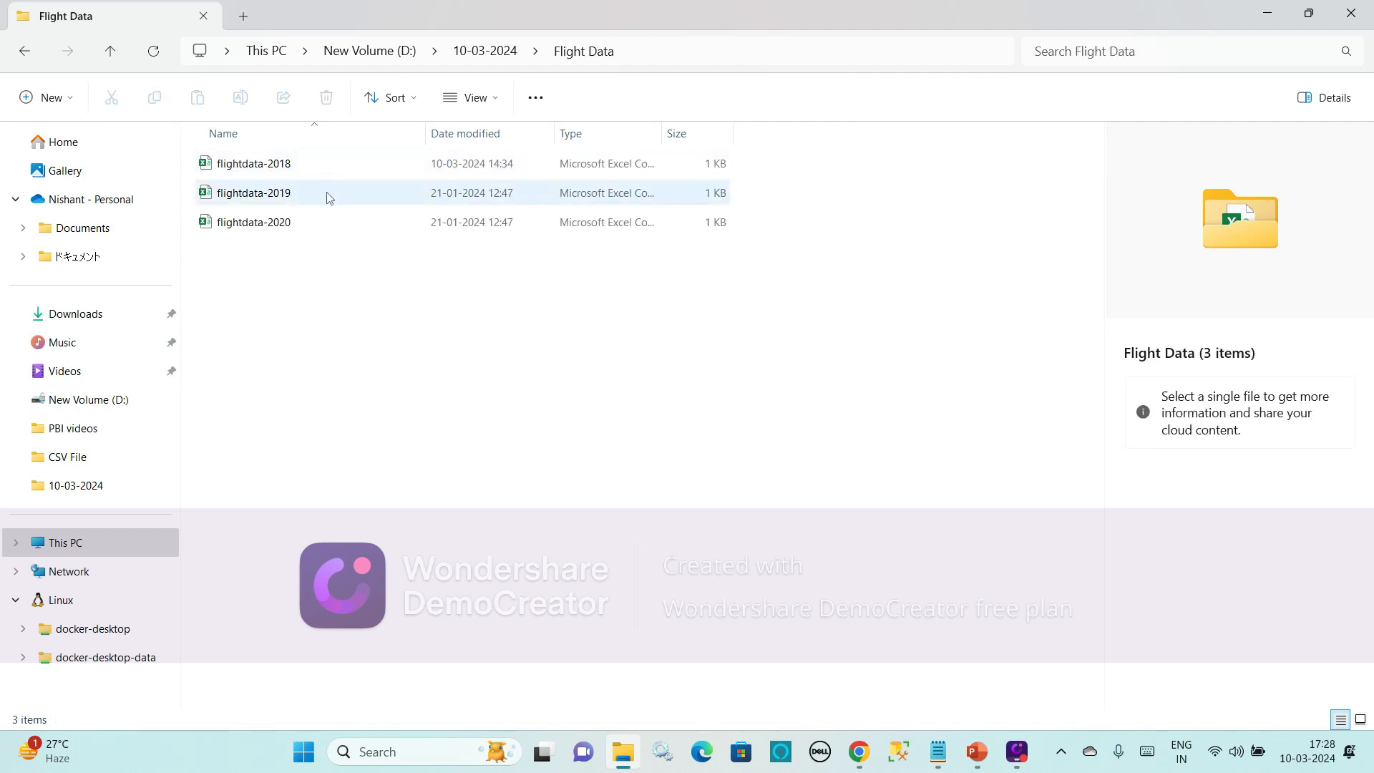
pyautogui.moveTo(328, 195)
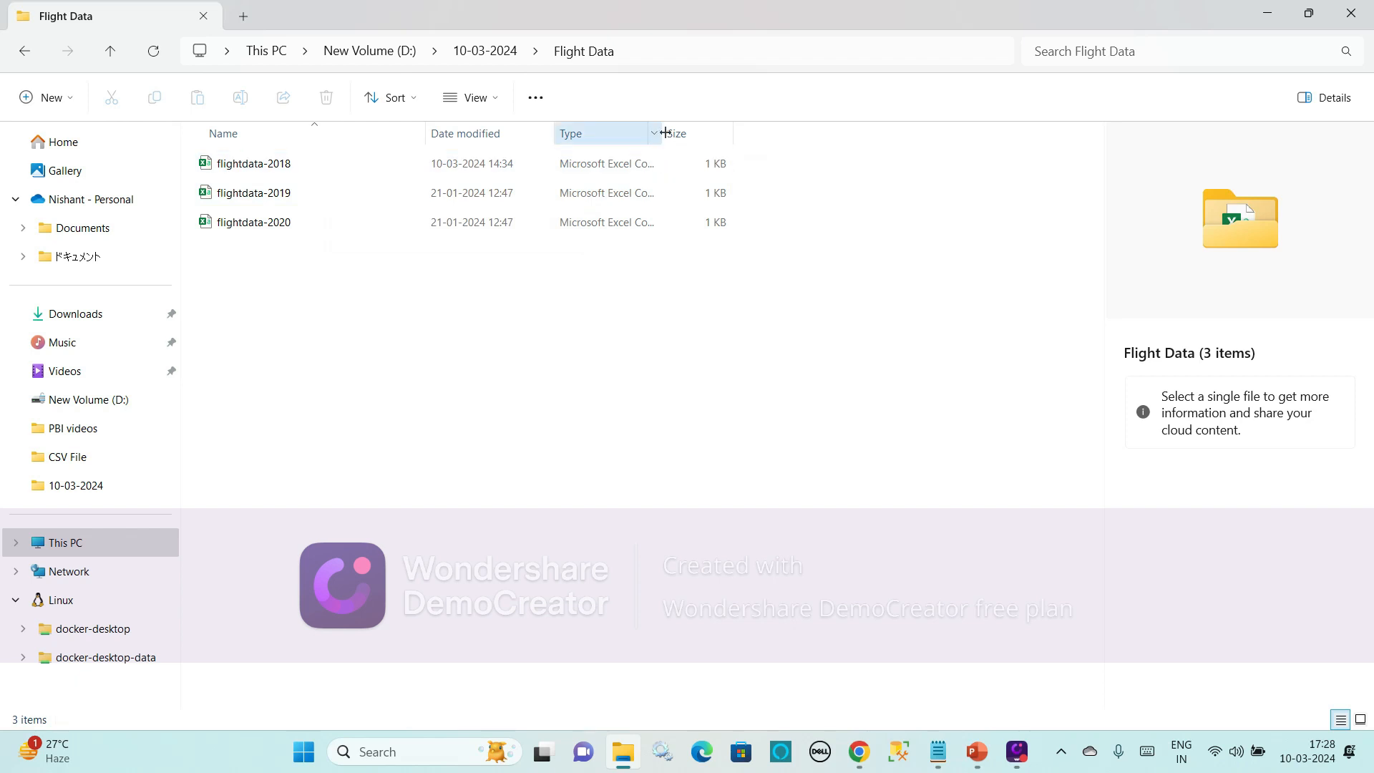
pyautogui.moveTo(661, 136); pyautogui.dragTo(808, 133)
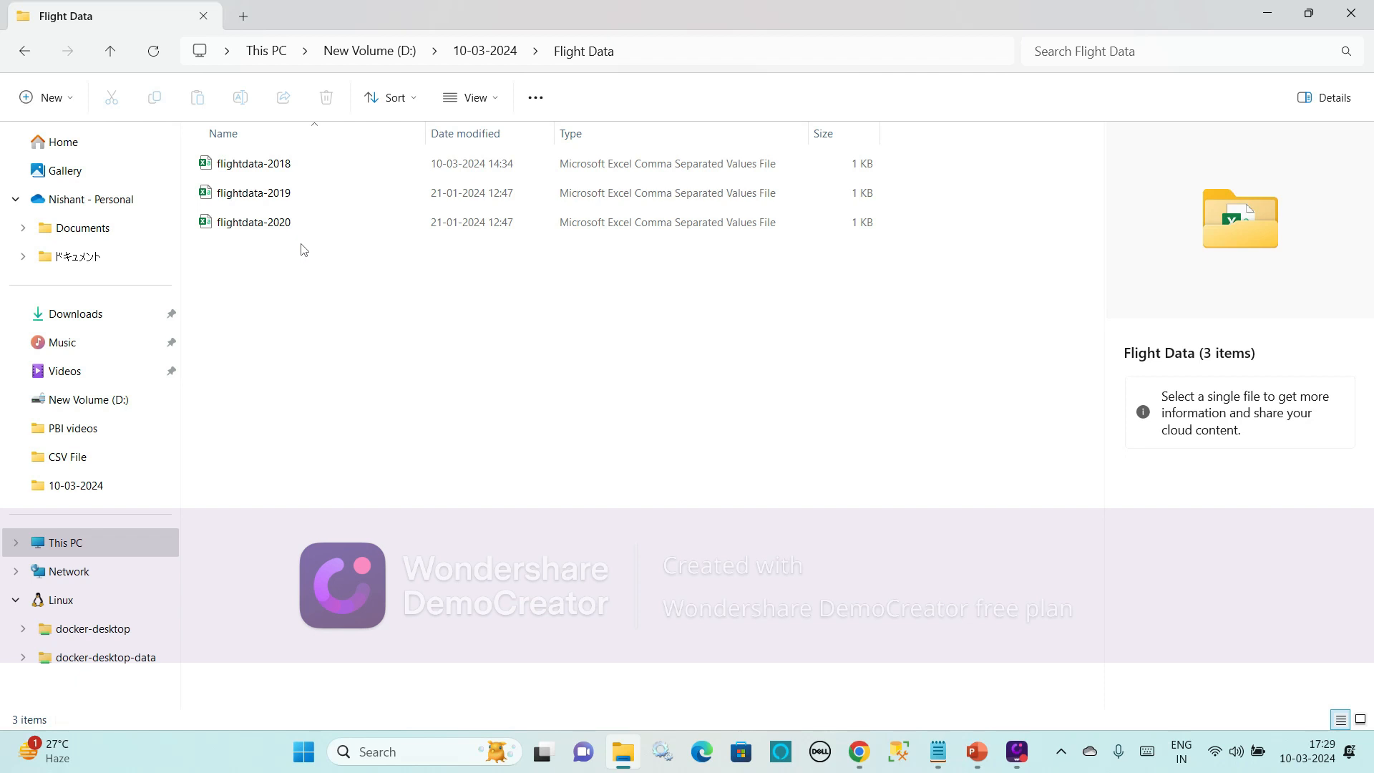
pyautogui.click(639, 55)
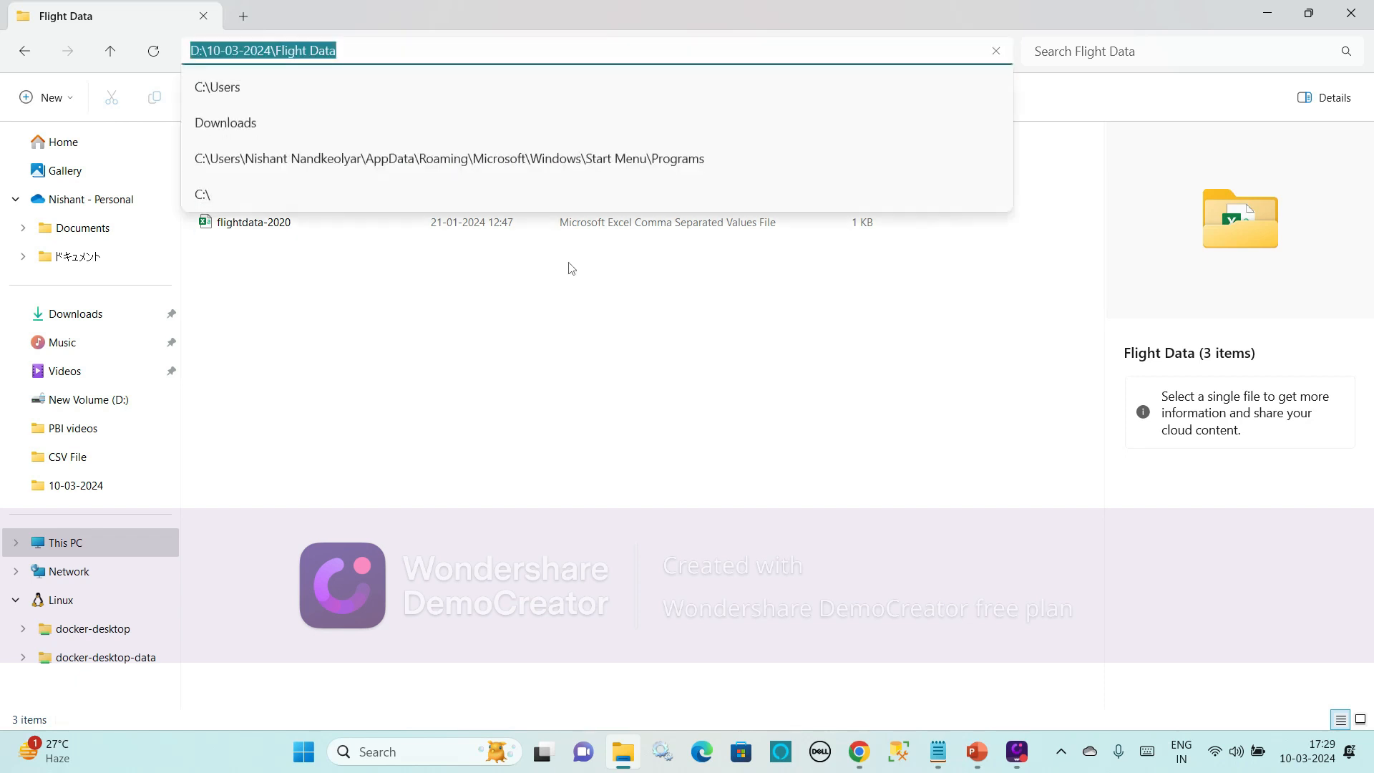
pyautogui.click(474, 321)
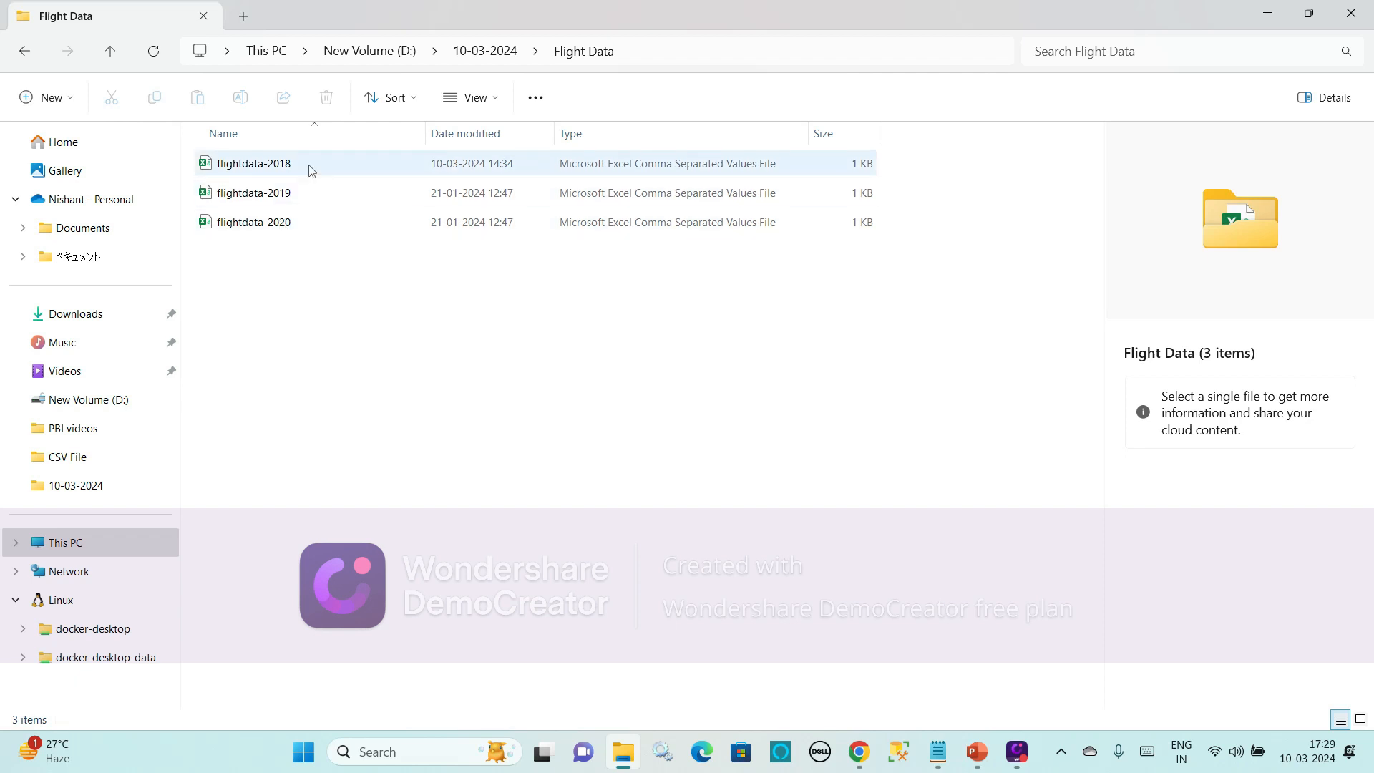
# Go back through drive D: to the 10-03-2024 folder and widen the Type column to examine the source files' types
pyautogui.click(389, 52)
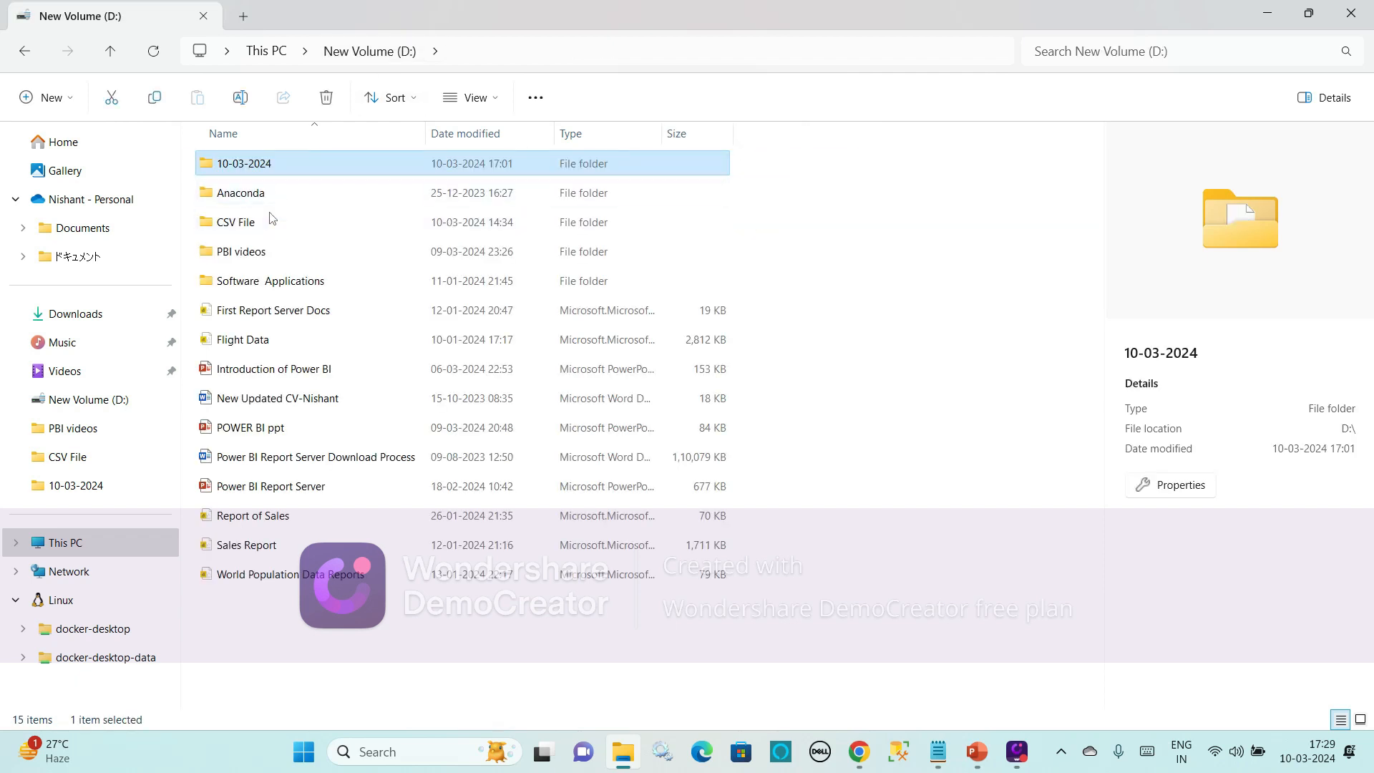
pyautogui.doubleClick(284, 165)
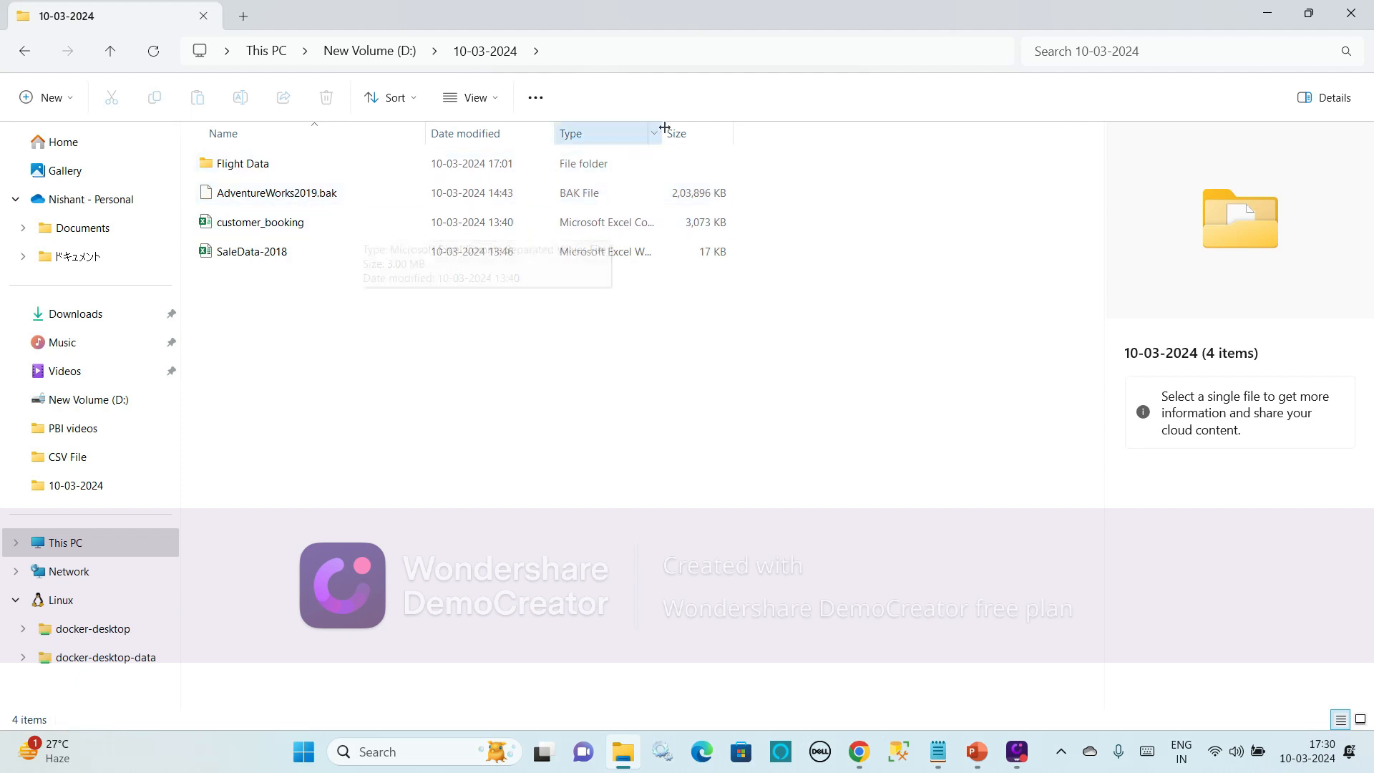
pyautogui.moveTo(663, 132); pyautogui.dragTo(785, 137)
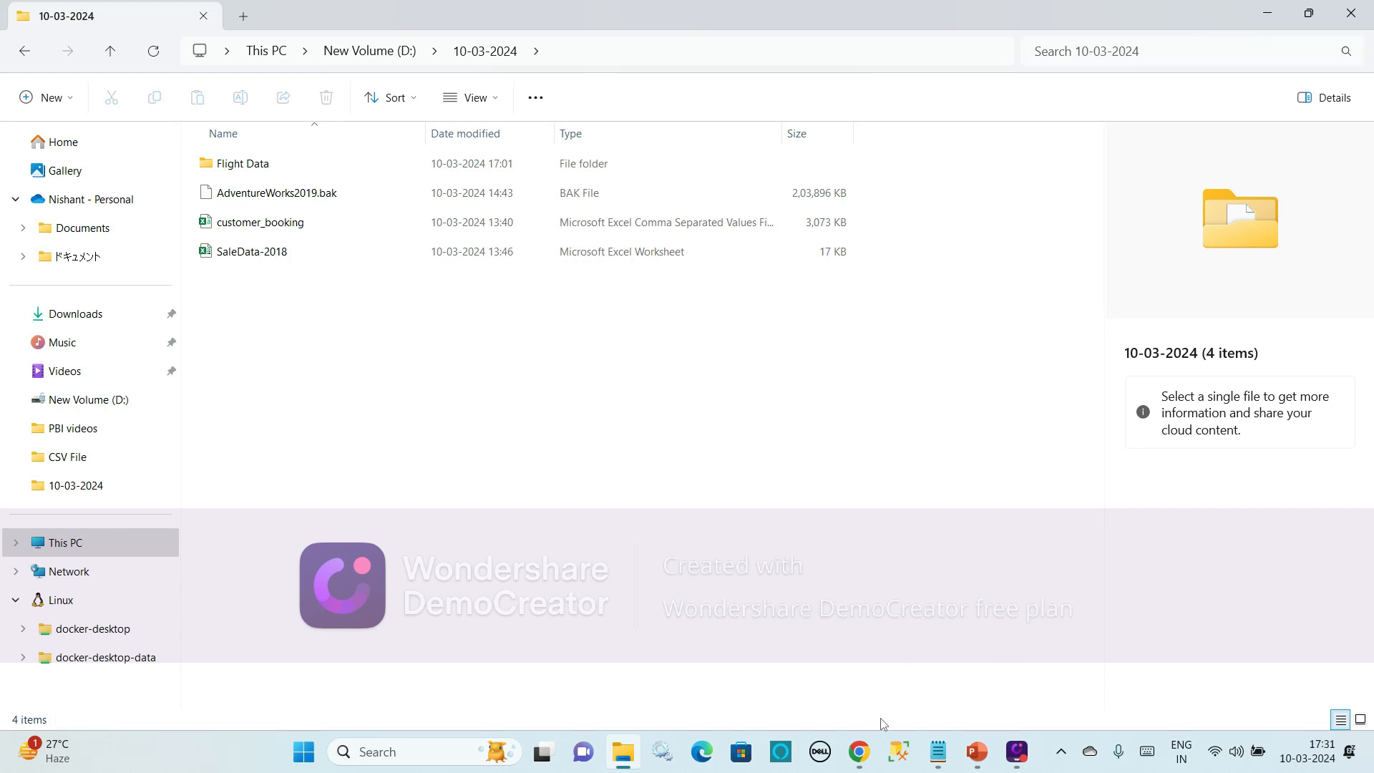
# Minimize the open windows, launch Power BI Desktop from the desktop and dismiss its welcome screen
pyautogui.click(1268, 14)
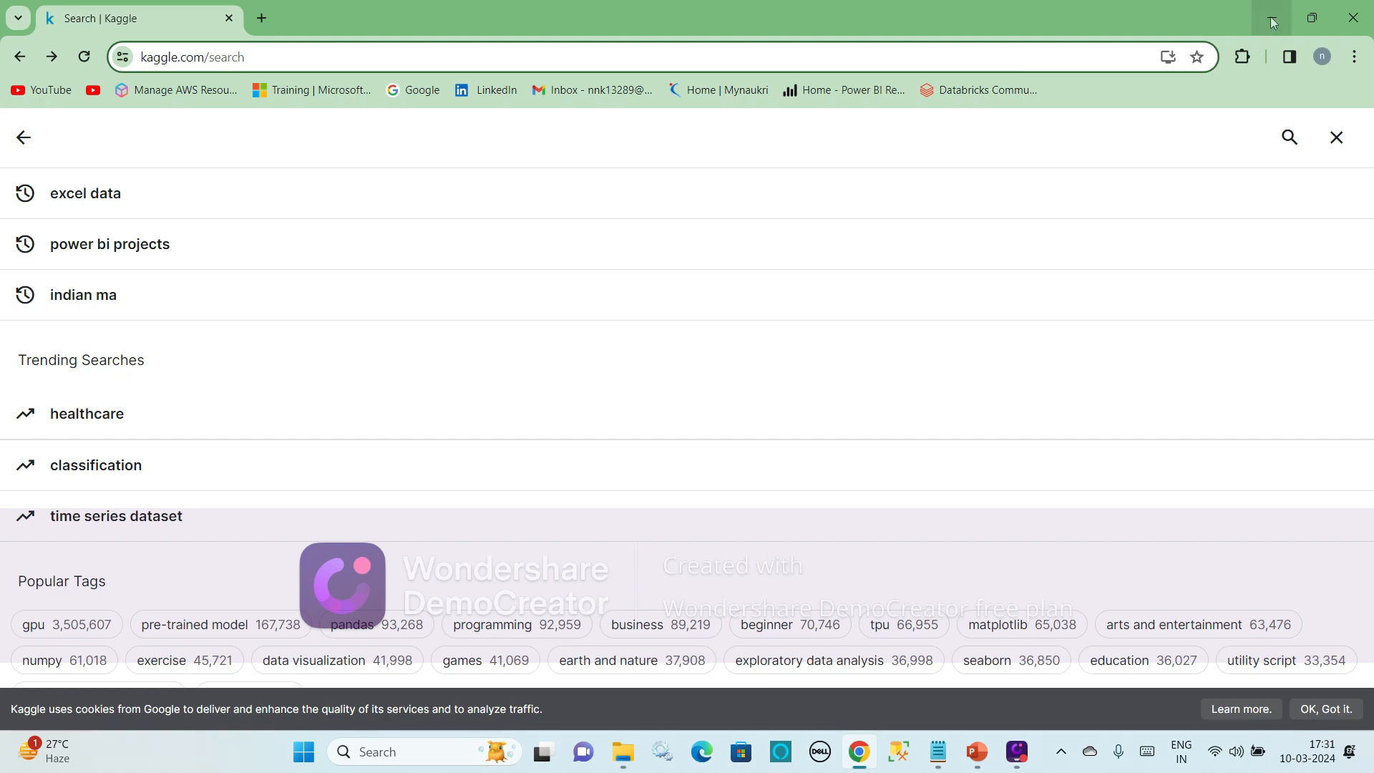
pyautogui.click(1271, 20)
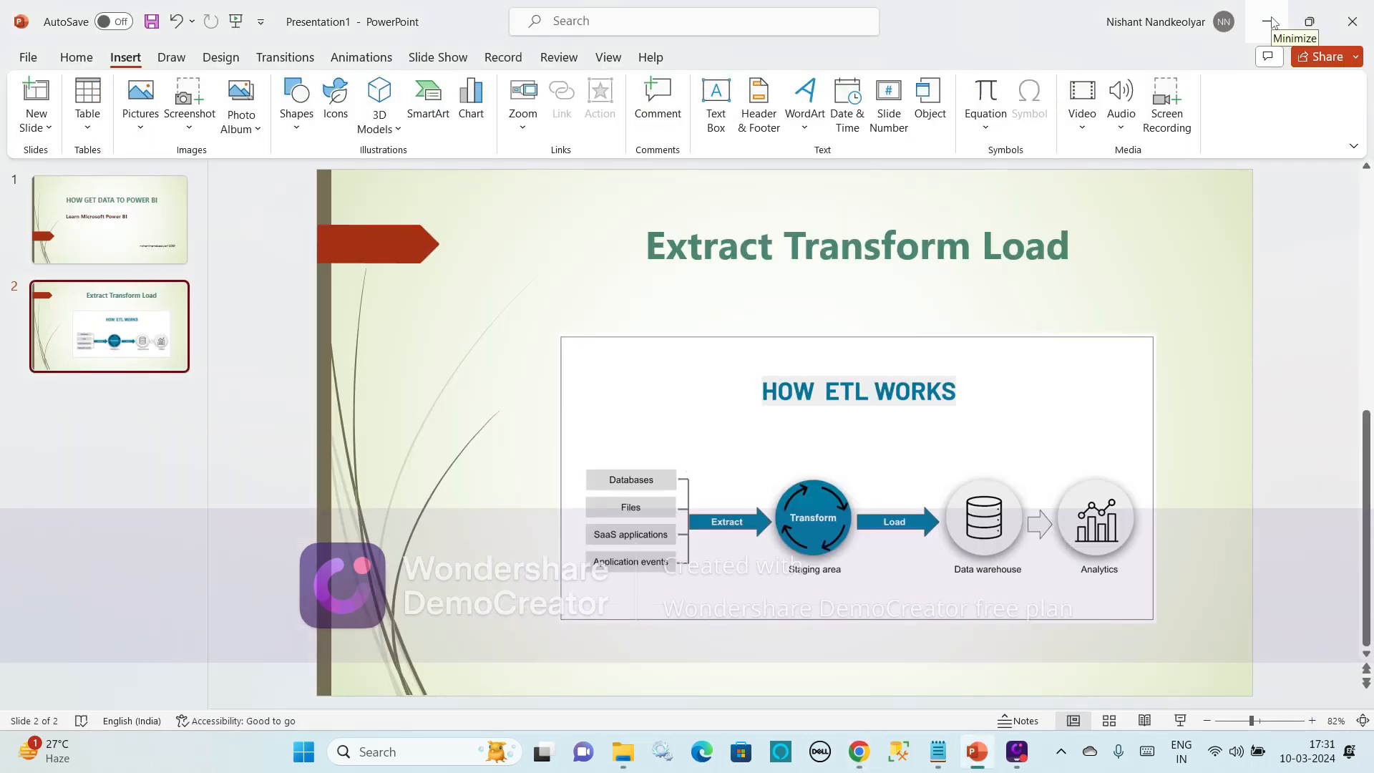
pyautogui.click(1271, 21)
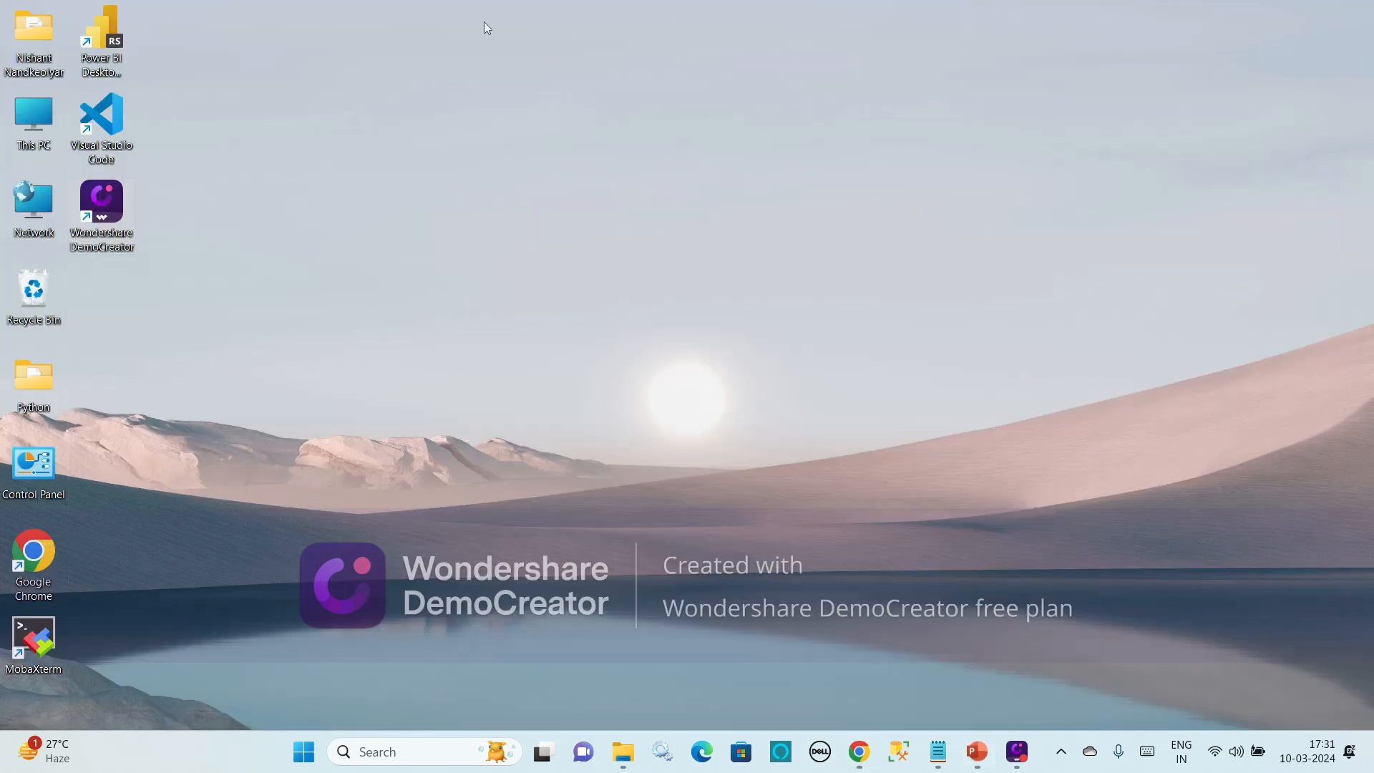
pyautogui.click(118, 63)
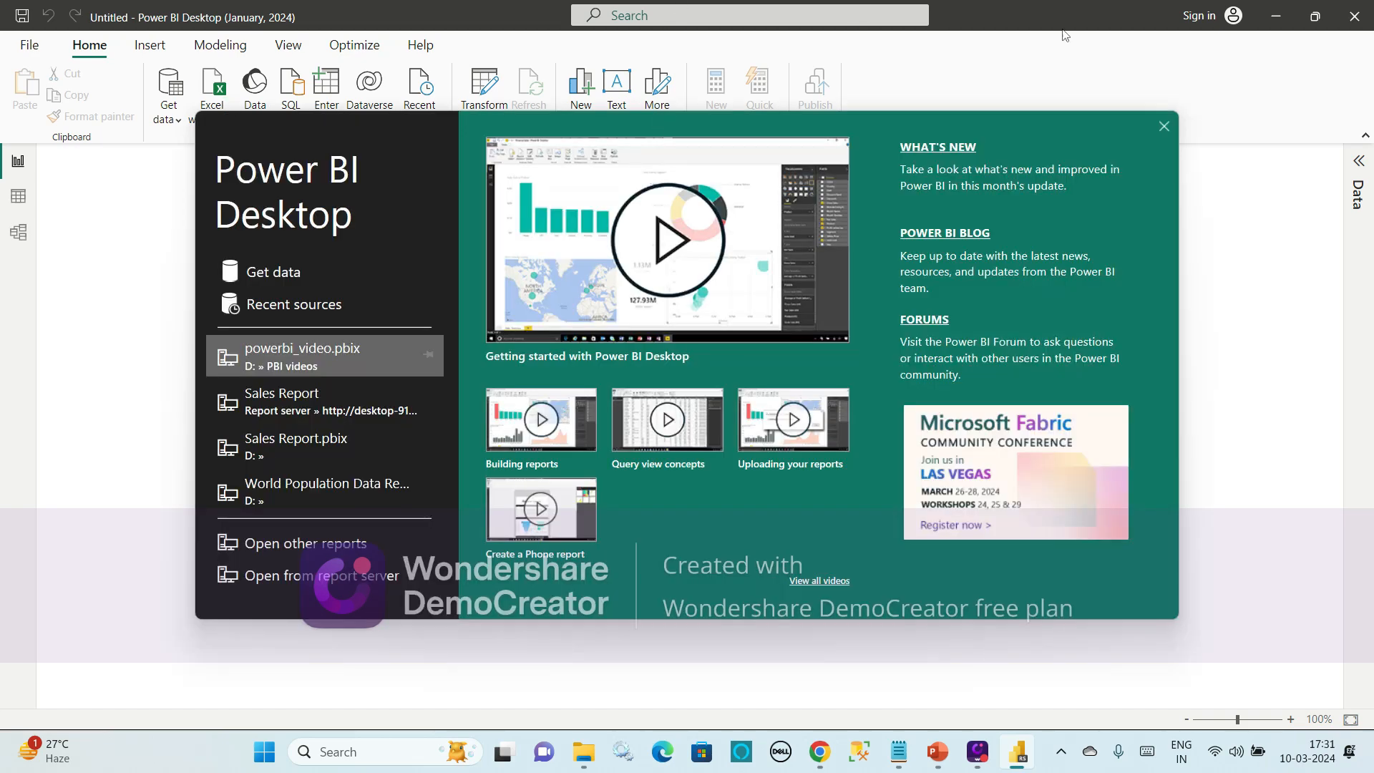
pyautogui.click(1164, 127)
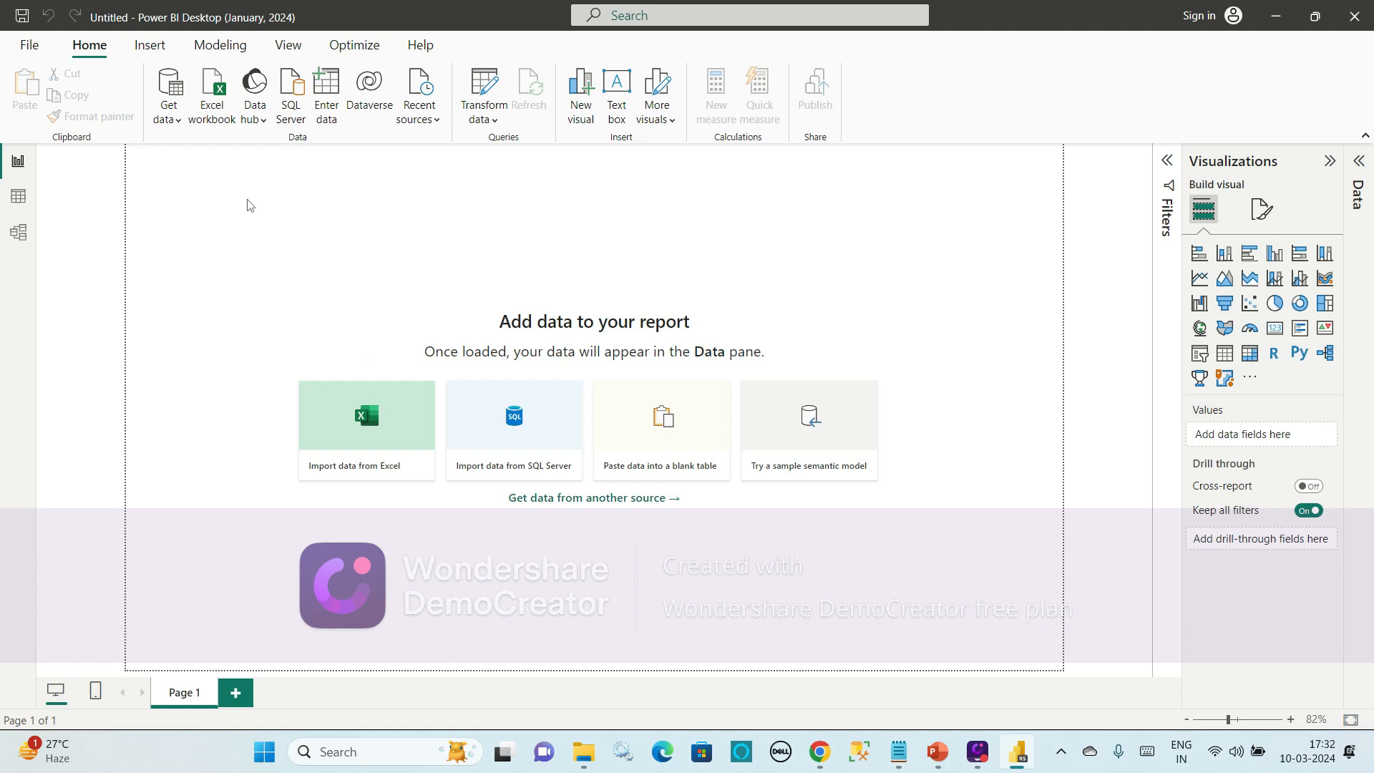
# Import data from Excel, choosing the SaleData-2018 workbook in the 10-03-2024 folder on drive D:
pyautogui.click(180, 121)
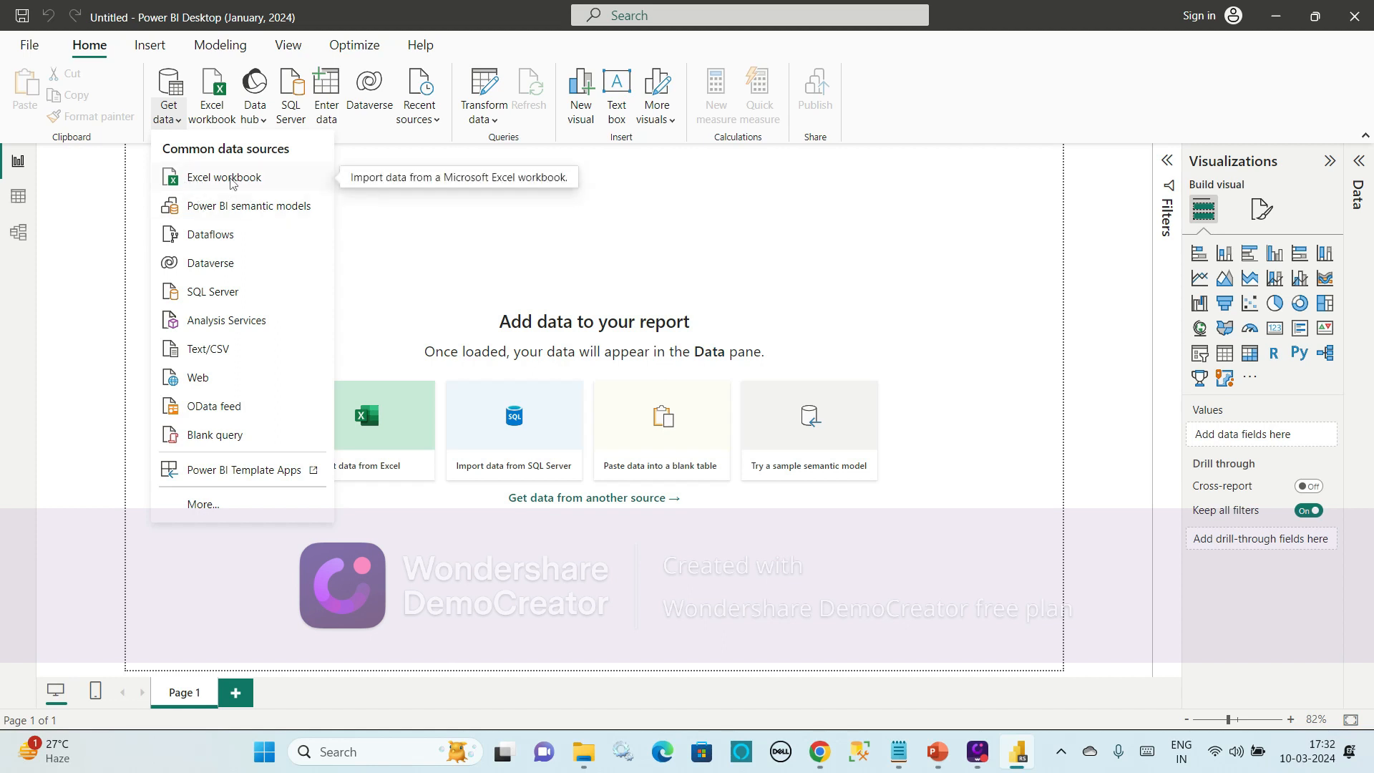
pyautogui.click(356, 189)
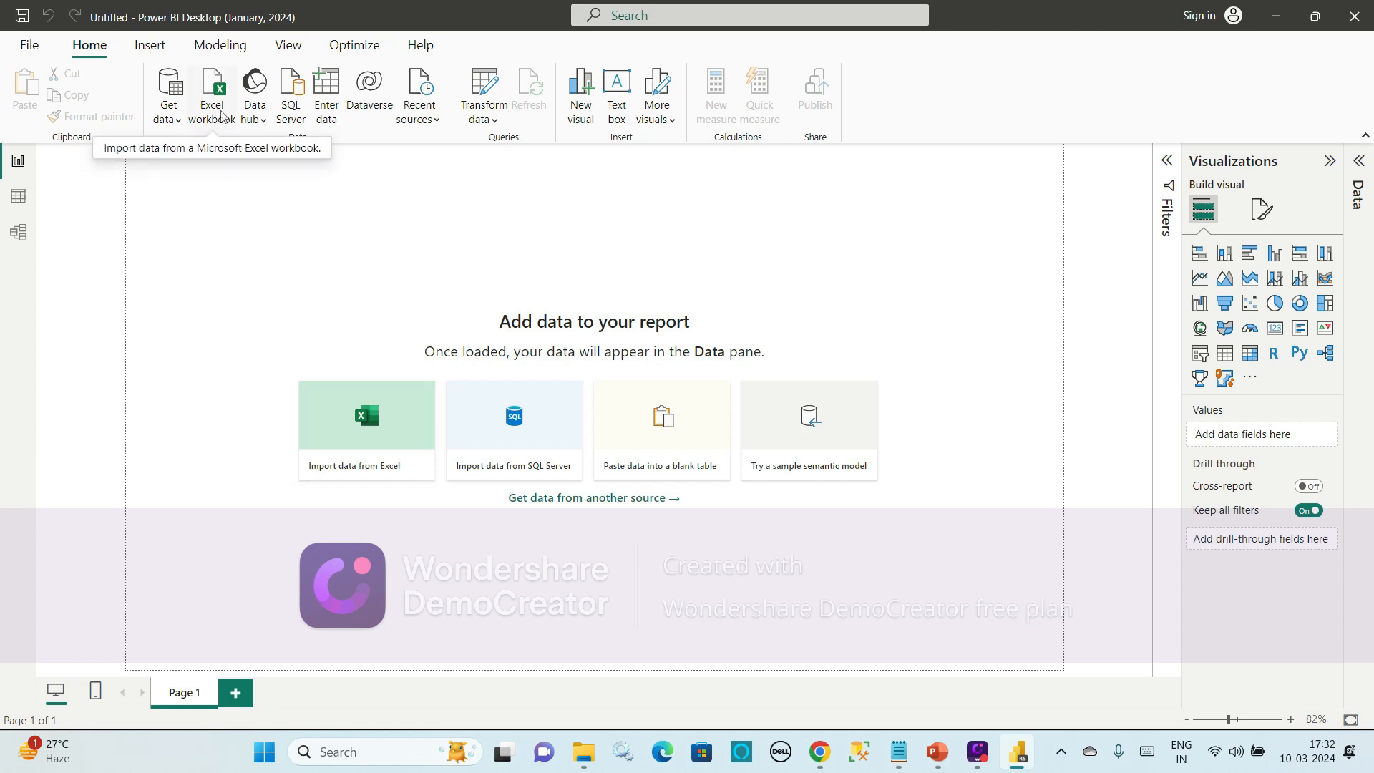
pyautogui.click(422, 409)
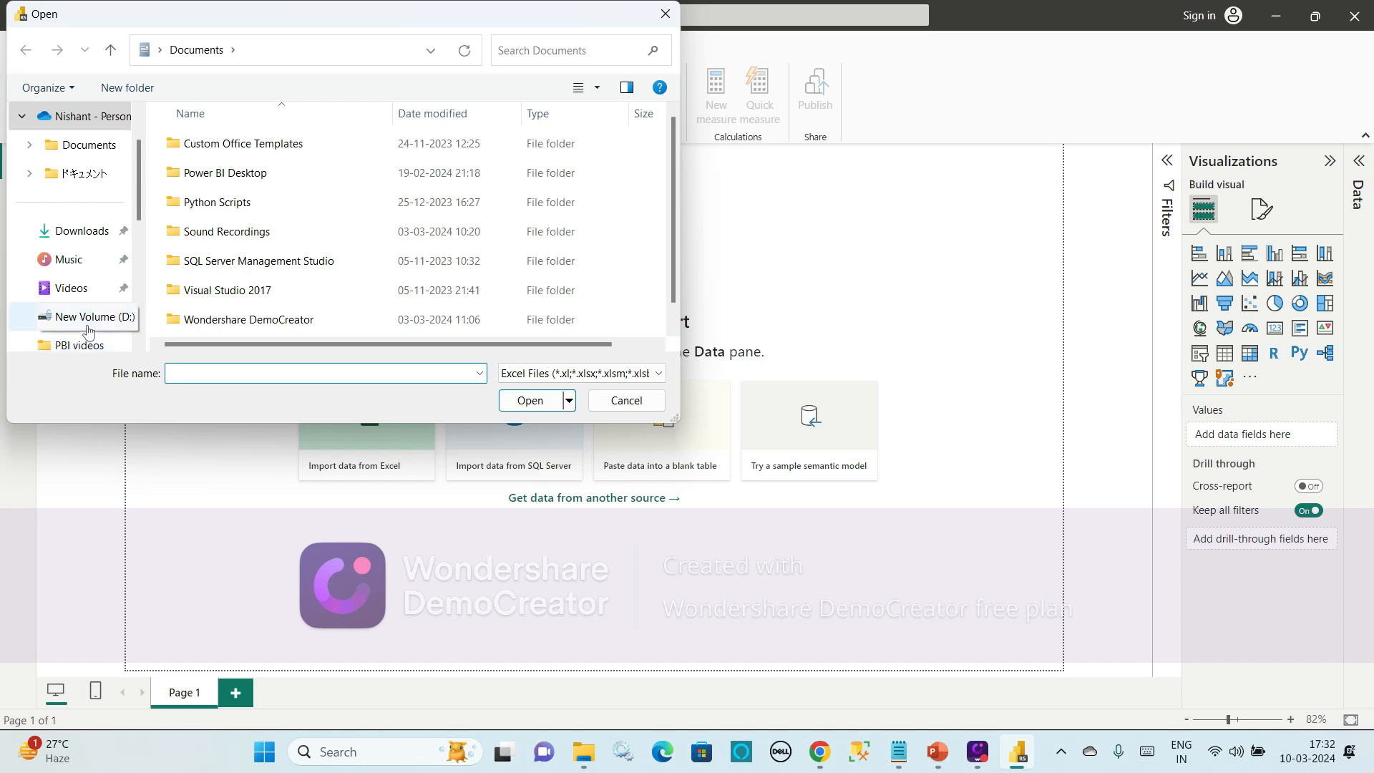
pyautogui.click(80, 316)
pyautogui.doubleClick(212, 143)
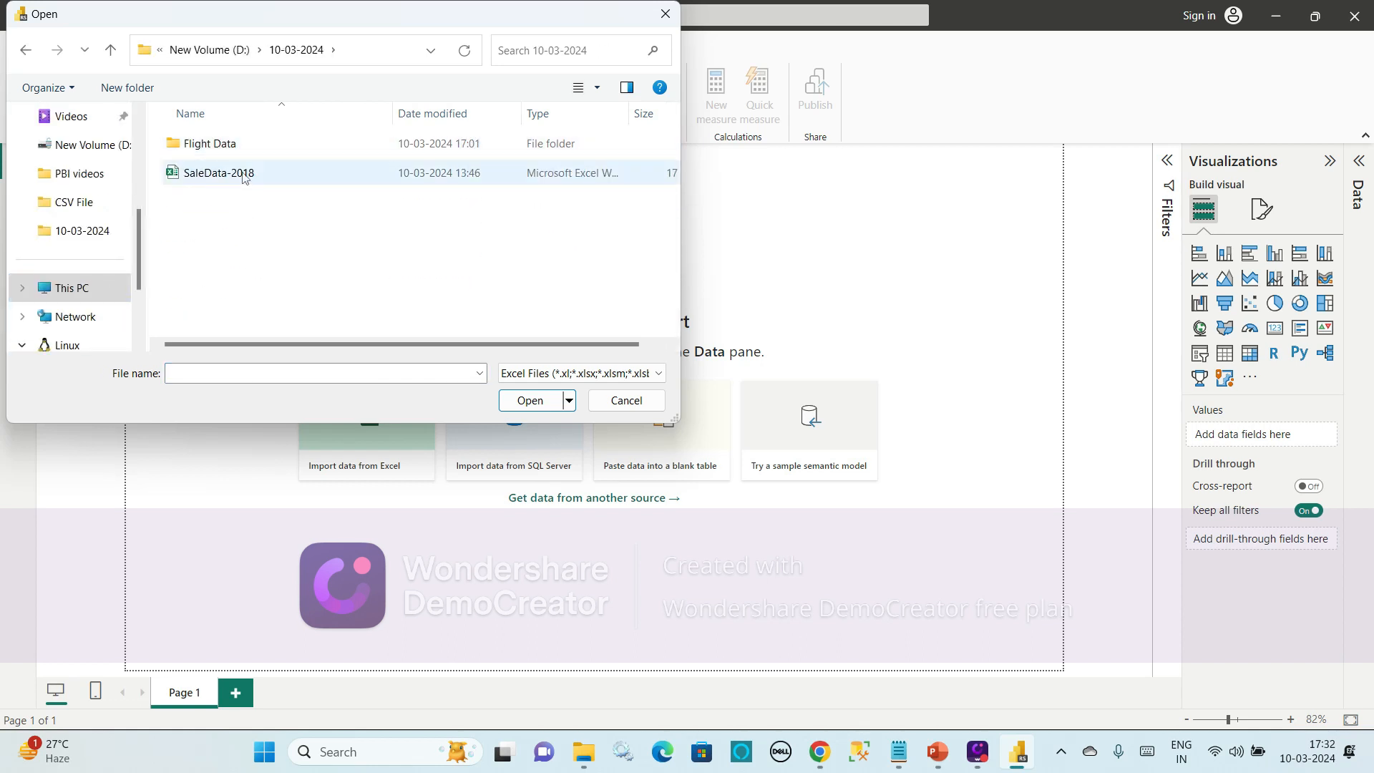
pyautogui.click(244, 175)
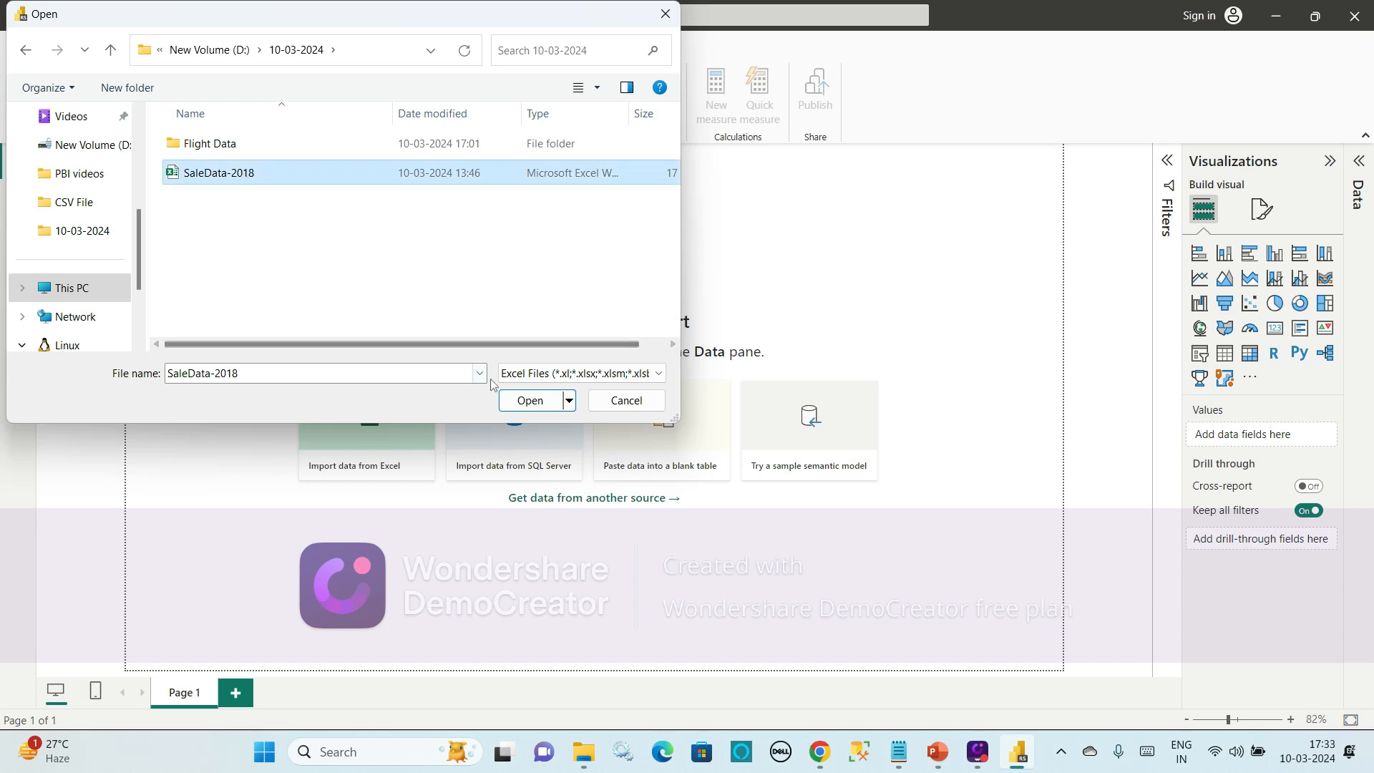
pyautogui.click(531, 401)
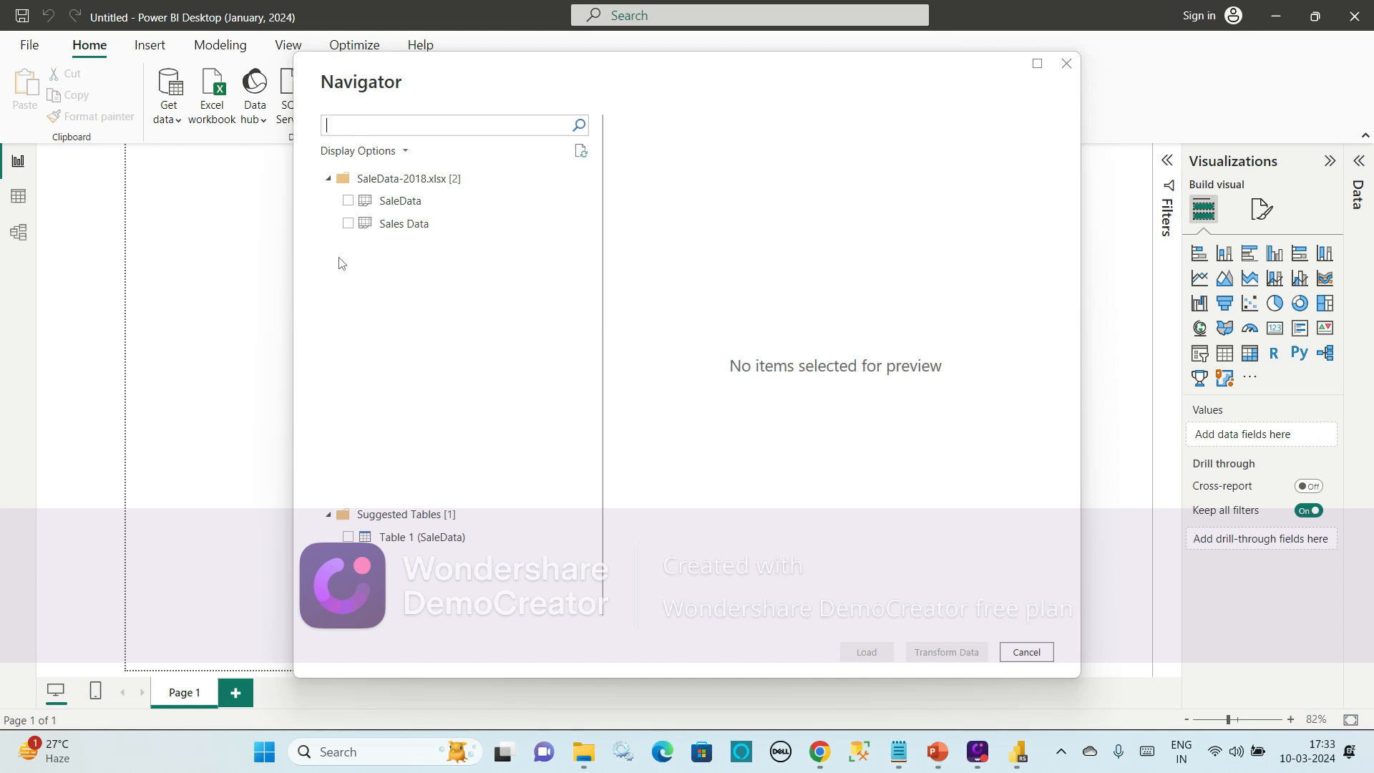
# Preview the SaleData and Sales Data sheets in the Navigator and load only Sales Data into the report
pyautogui.click(347, 204)
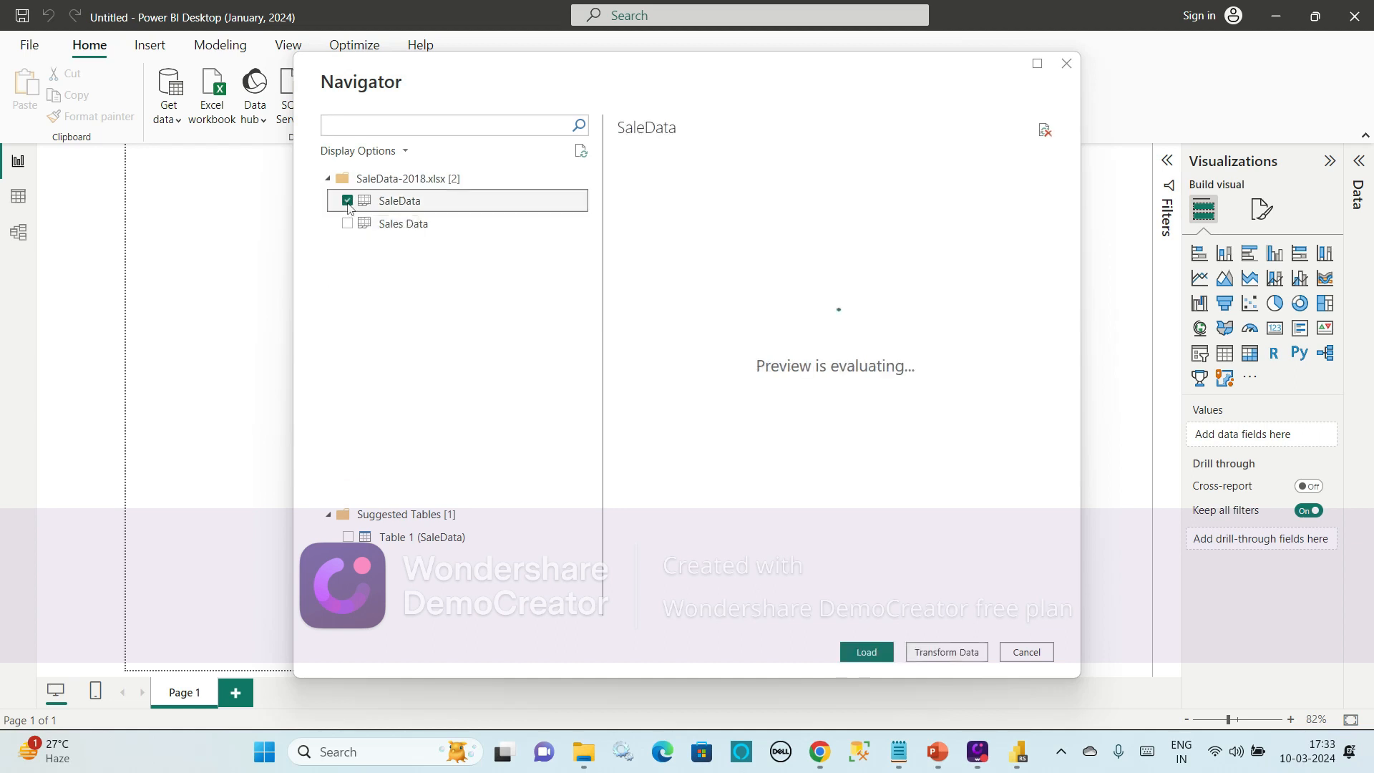
pyautogui.click(348, 203)
pyautogui.click(435, 208)
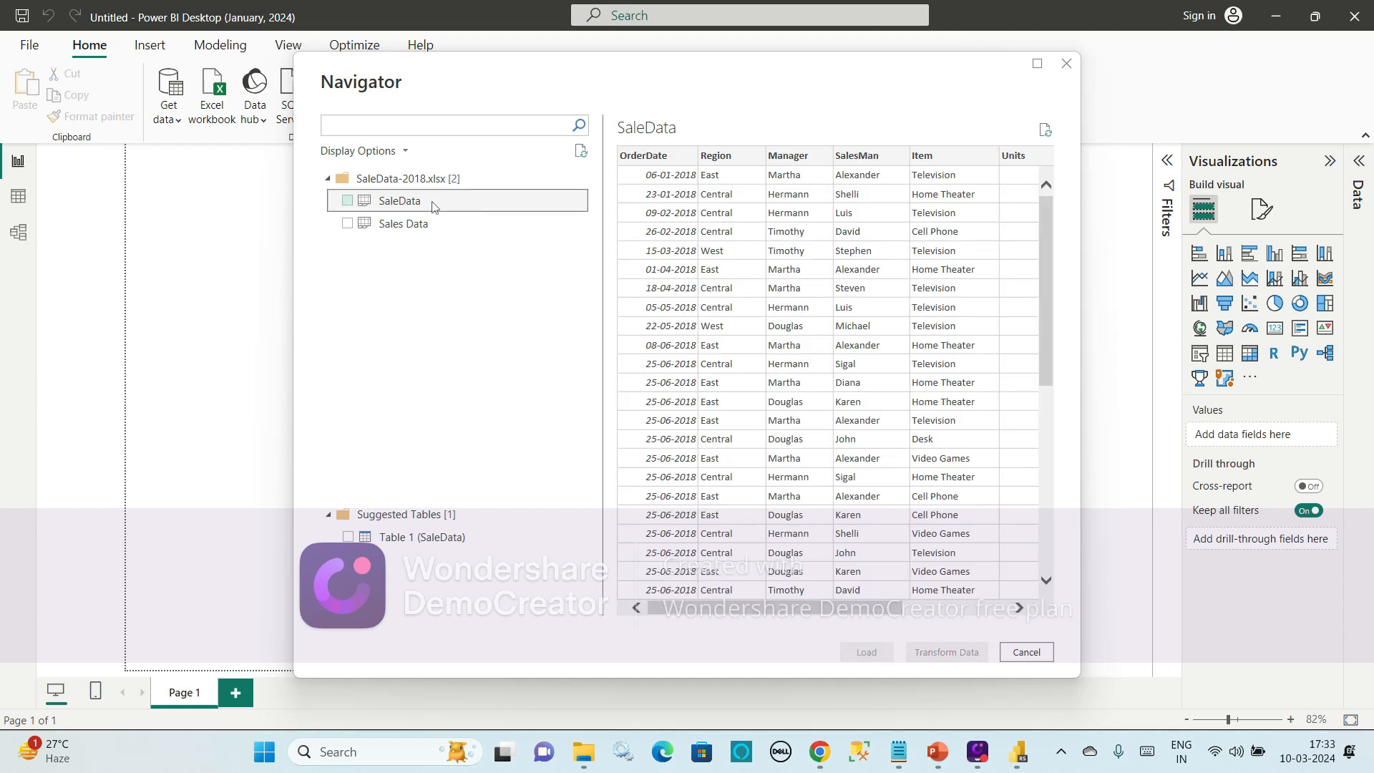
pyautogui.click(418, 225)
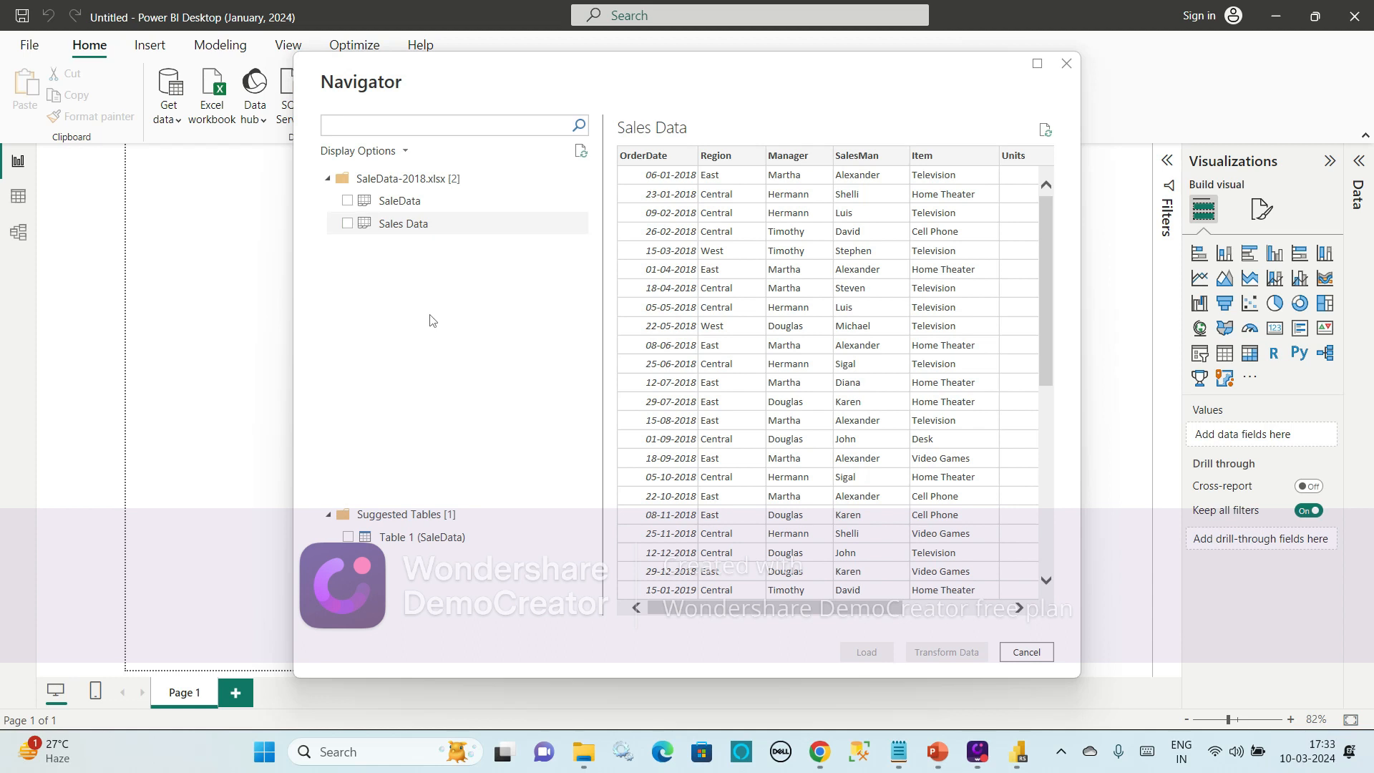
pyautogui.click(348, 224)
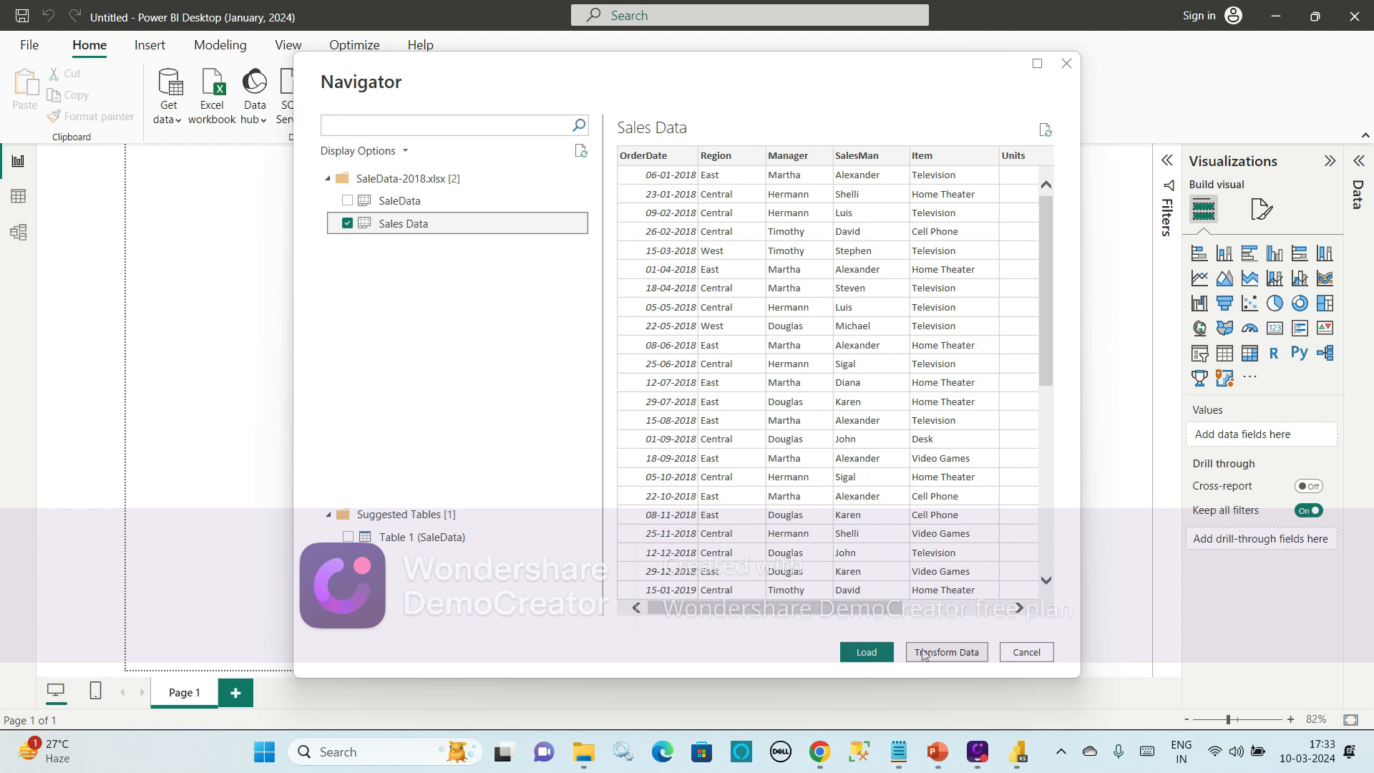
pyautogui.click(866, 652)
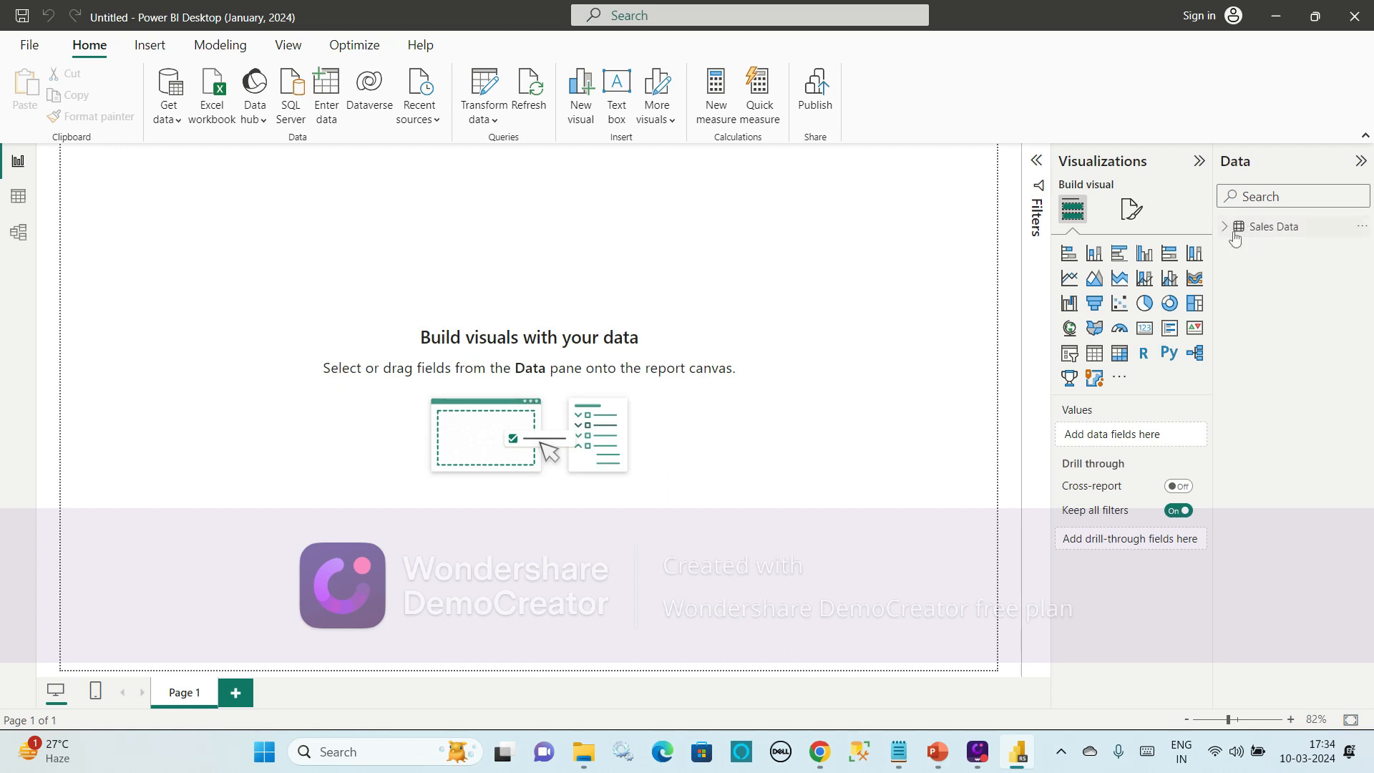
# Expand the Sales Data fields, examine the table in Table view and Model view, and return to Report view
pyautogui.click(1231, 236)
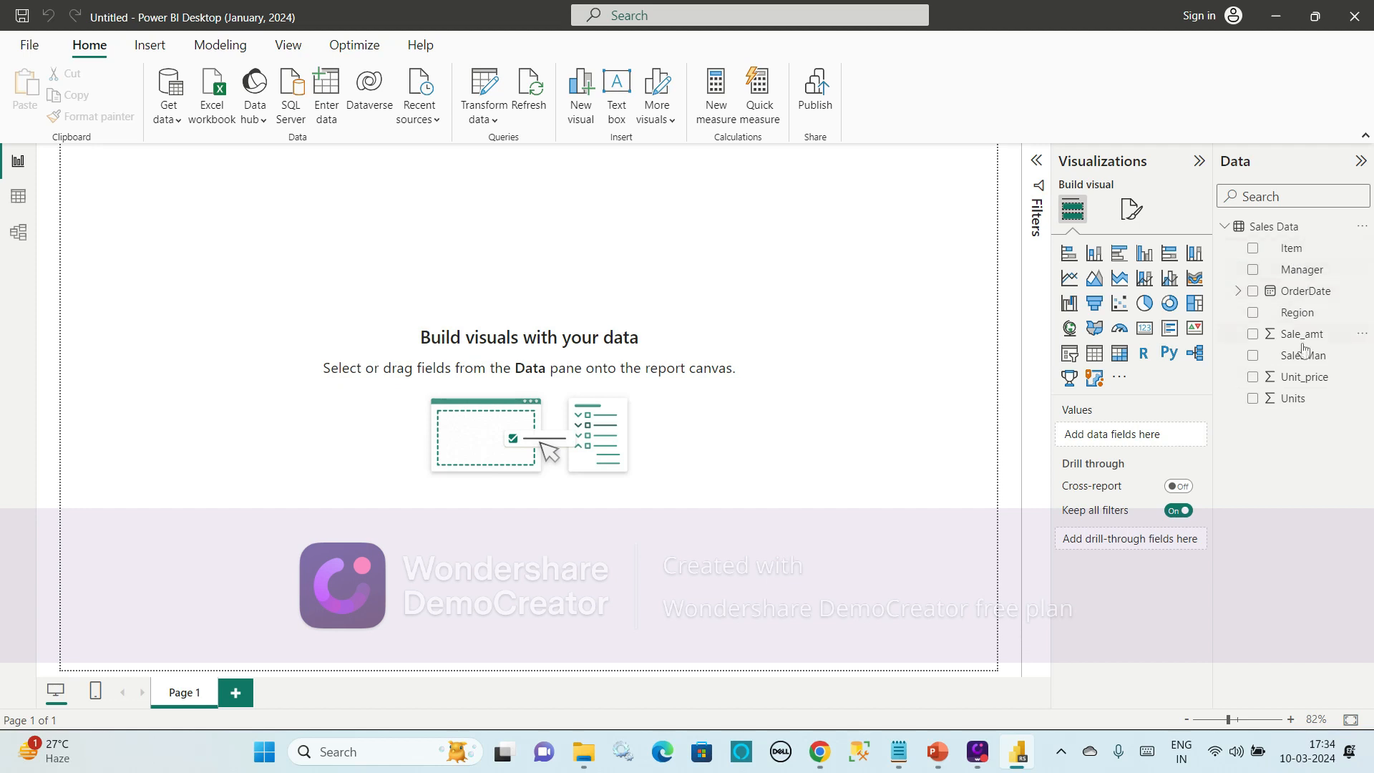
pyautogui.click(29, 203)
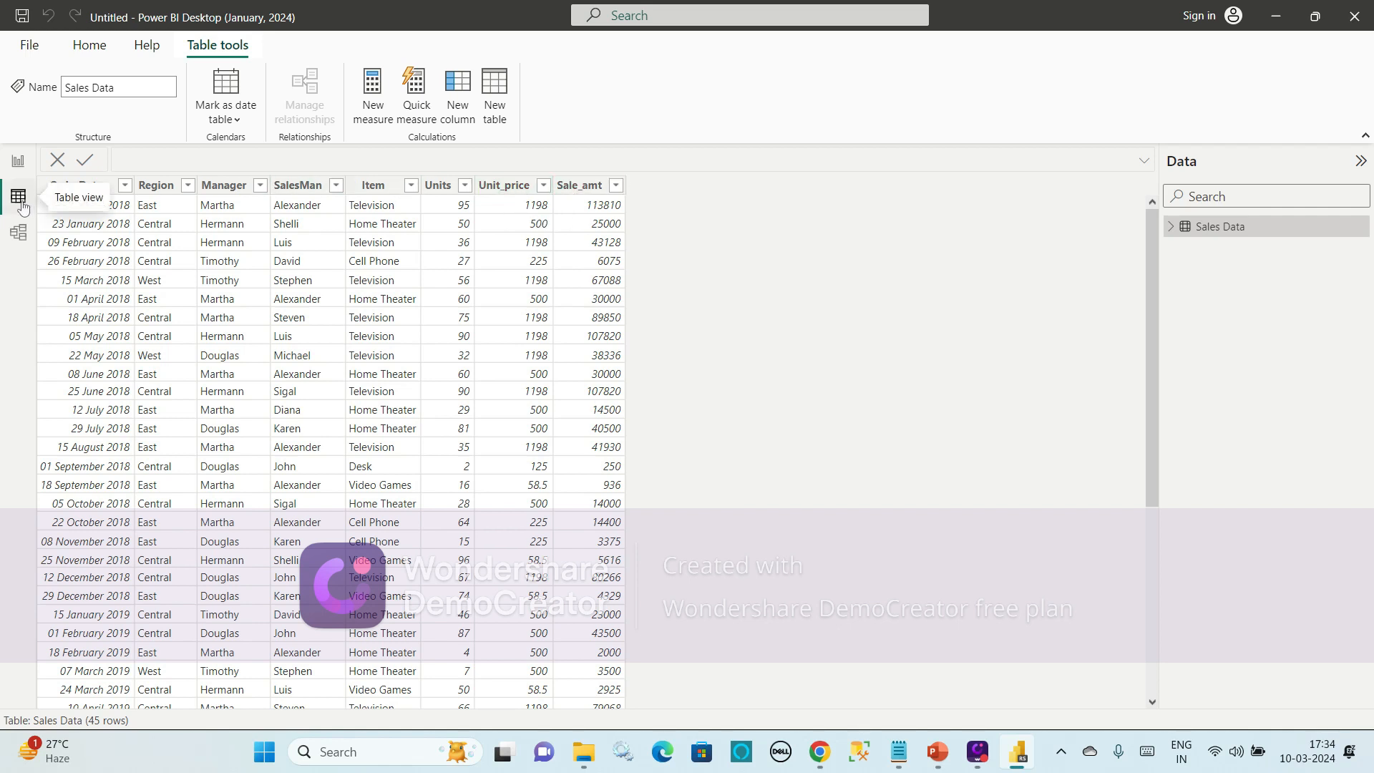
pyautogui.click(18, 232)
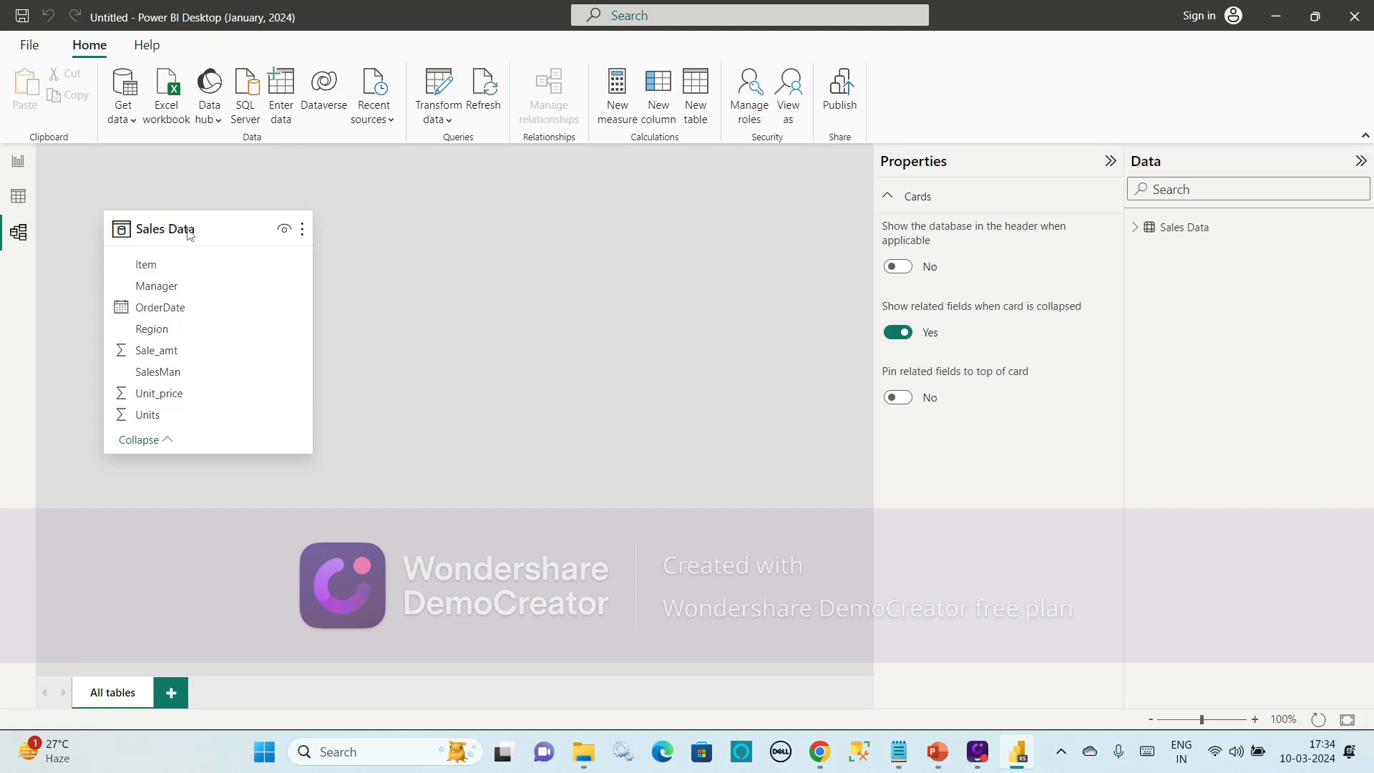
pyautogui.moveTo(188, 231)
pyautogui.mouseDown()
pyautogui.moveTo(462, 330)
pyautogui.moveTo(192, 217)
pyautogui.mouseUp()
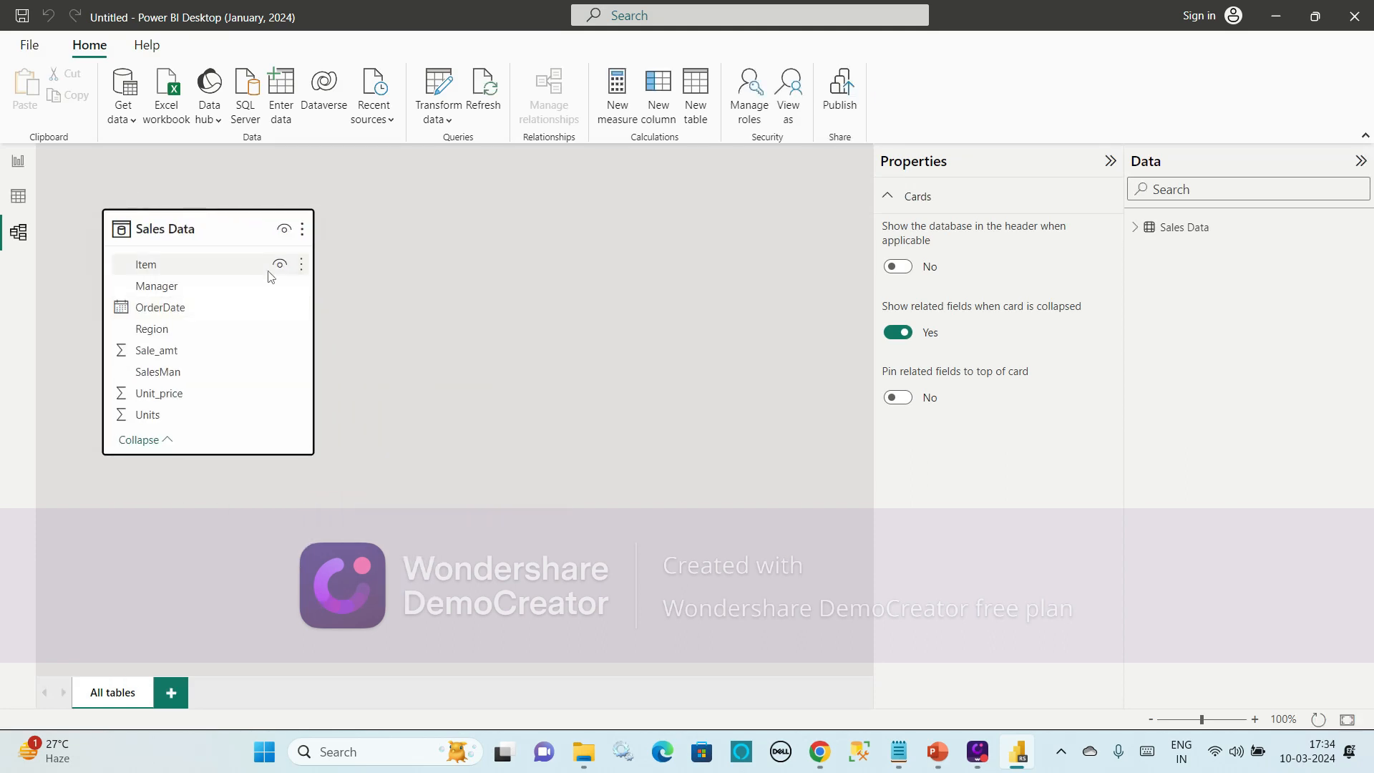
pyautogui.click(19, 162)
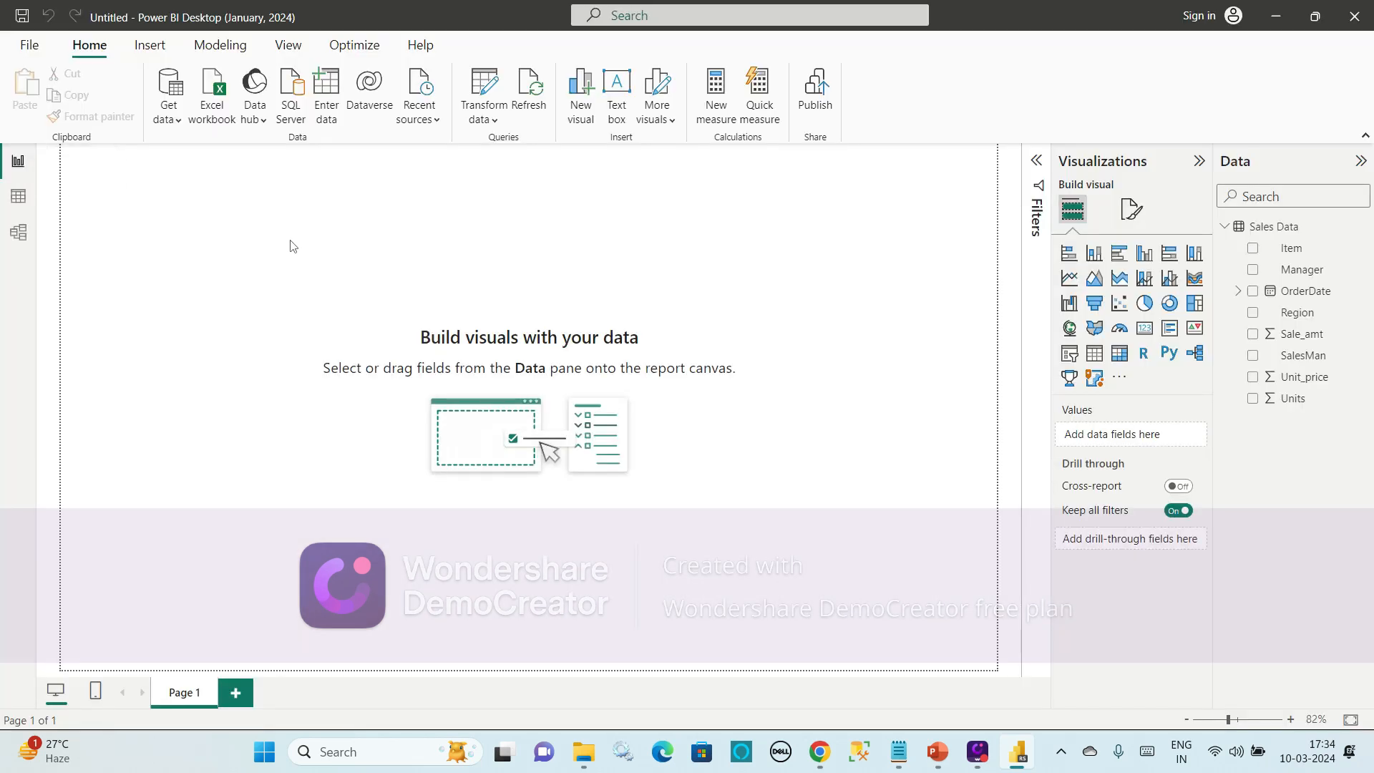
# Import data from Text/CSV, choosing the flightdata-2018 file in the Flight Data folder inside 10-03-2024
pyautogui.click(180, 122)
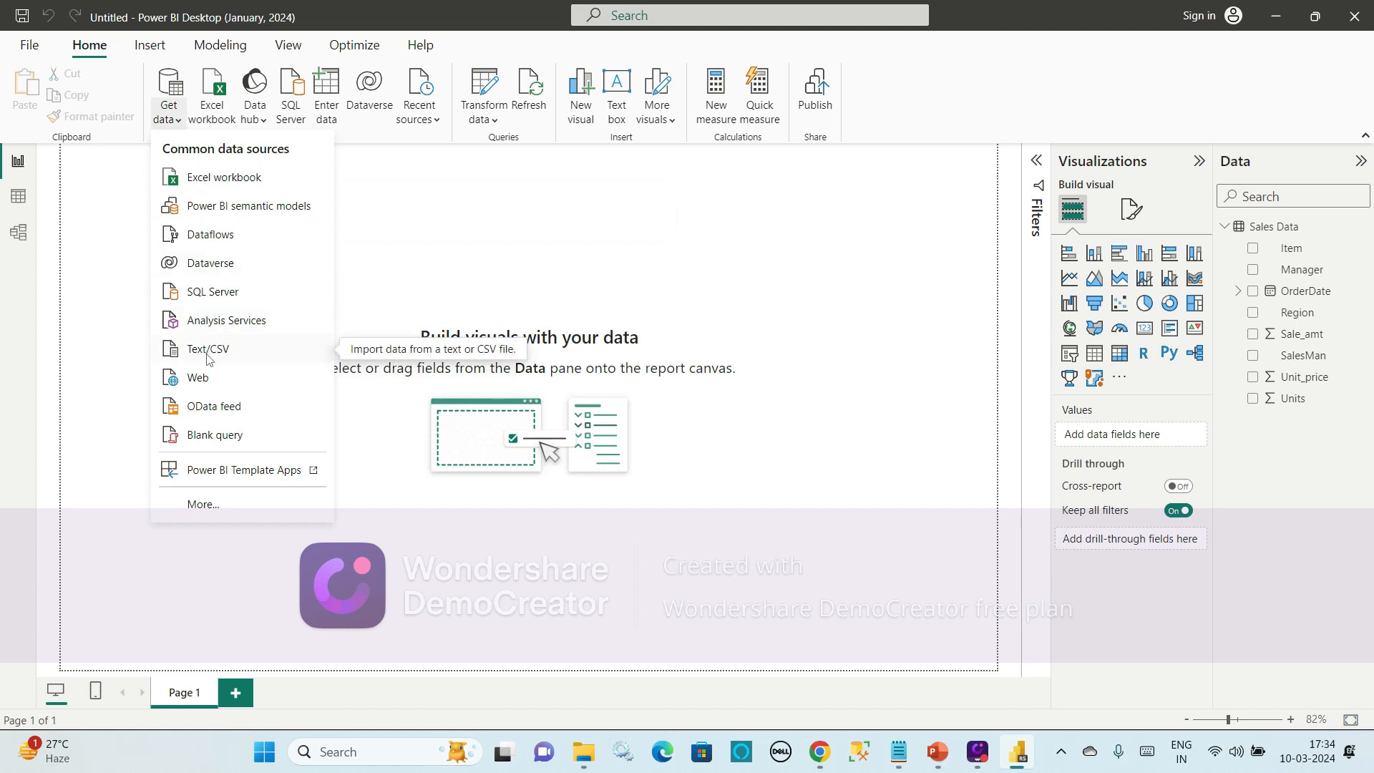
pyautogui.click(200, 357)
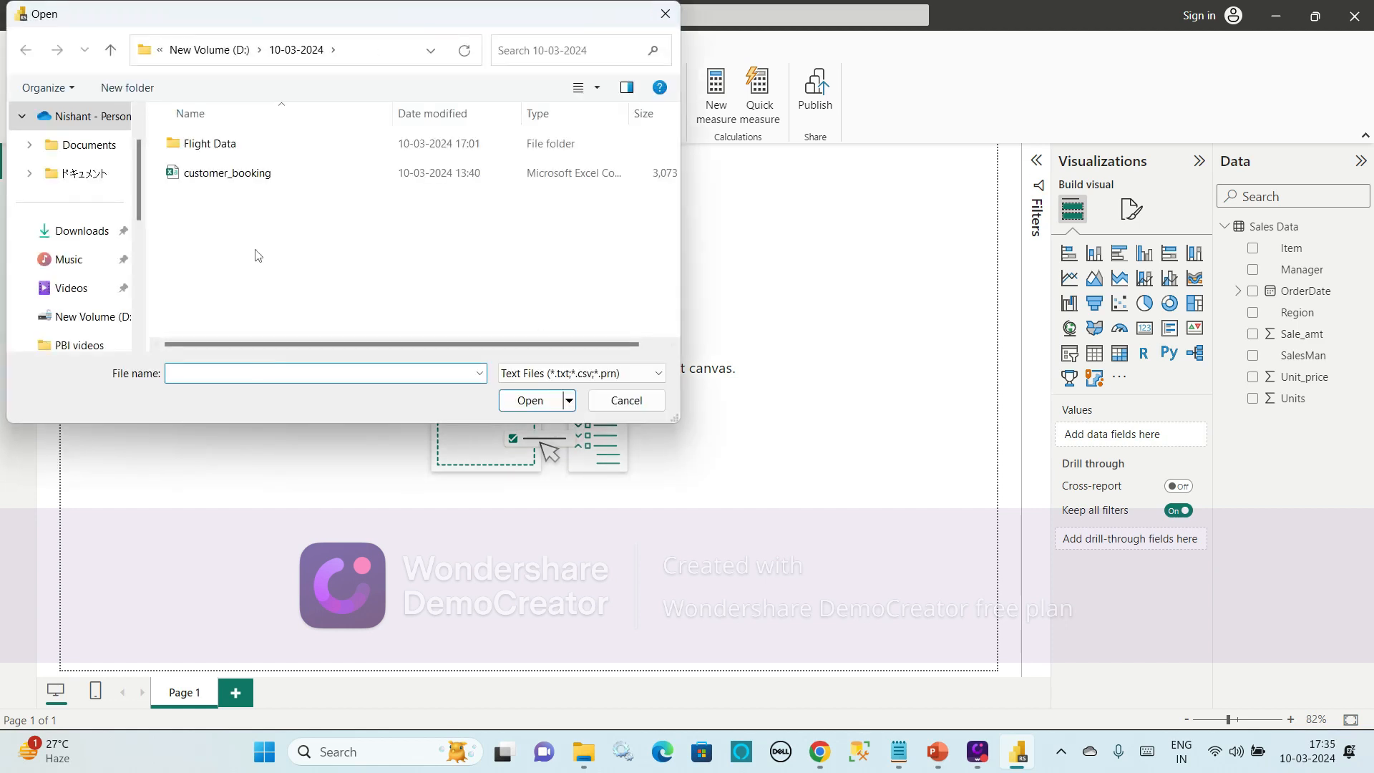
pyautogui.doubleClick(255, 145)
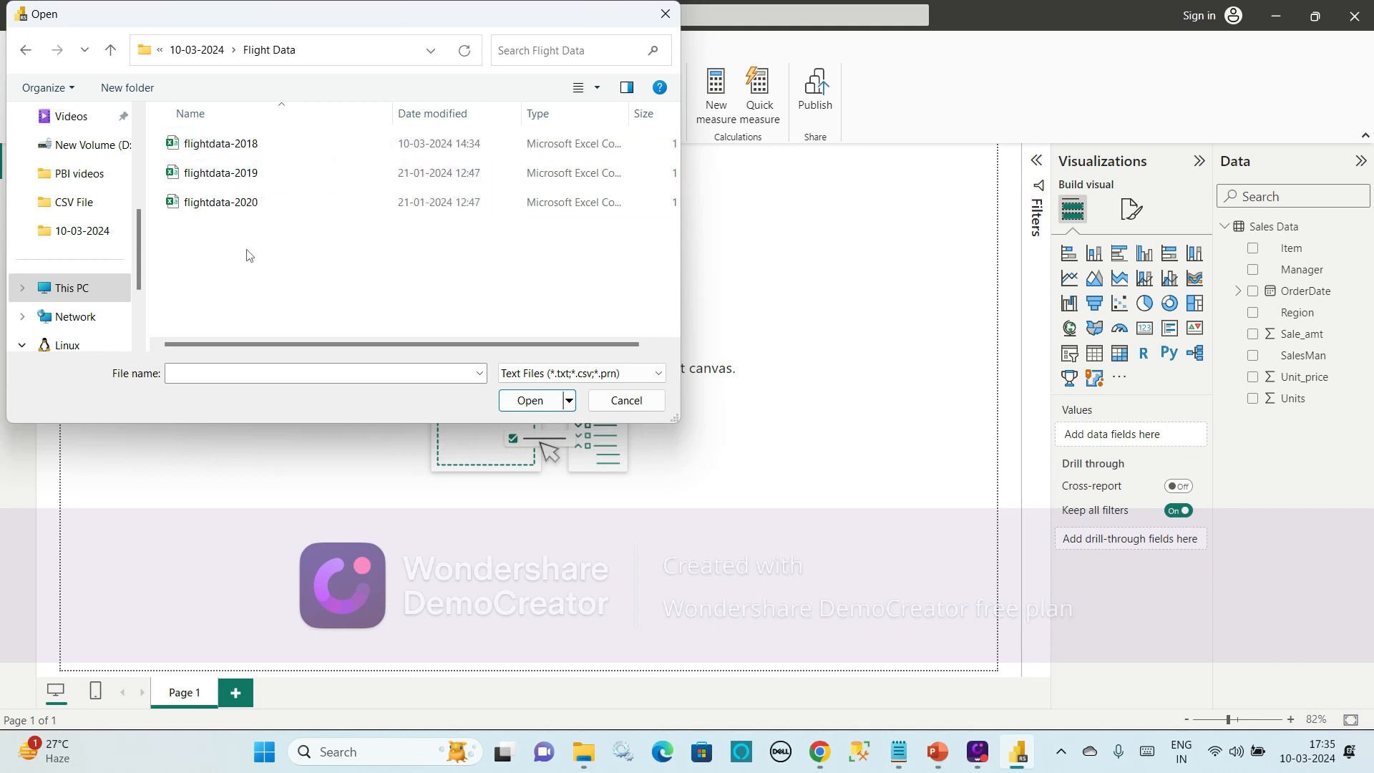
pyautogui.click(256, 145)
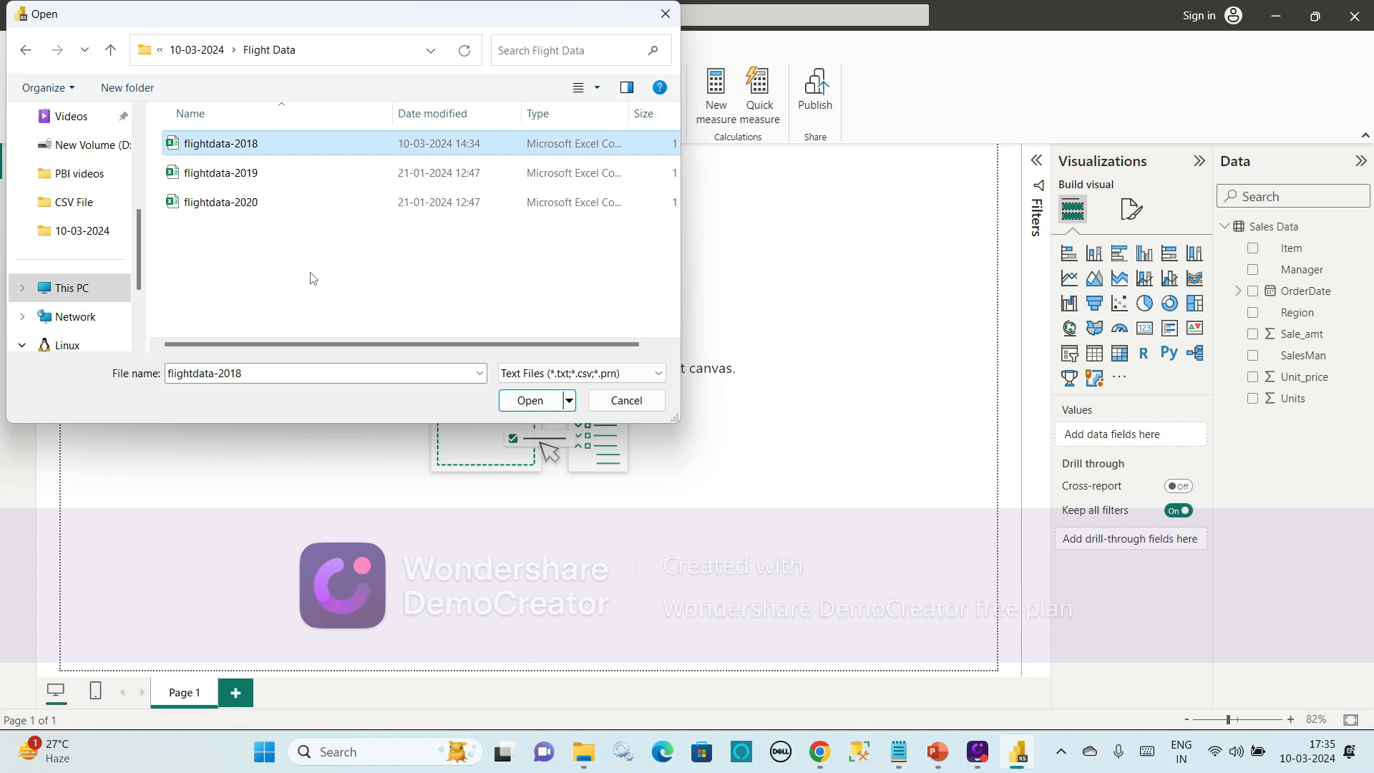
pyautogui.click(523, 405)
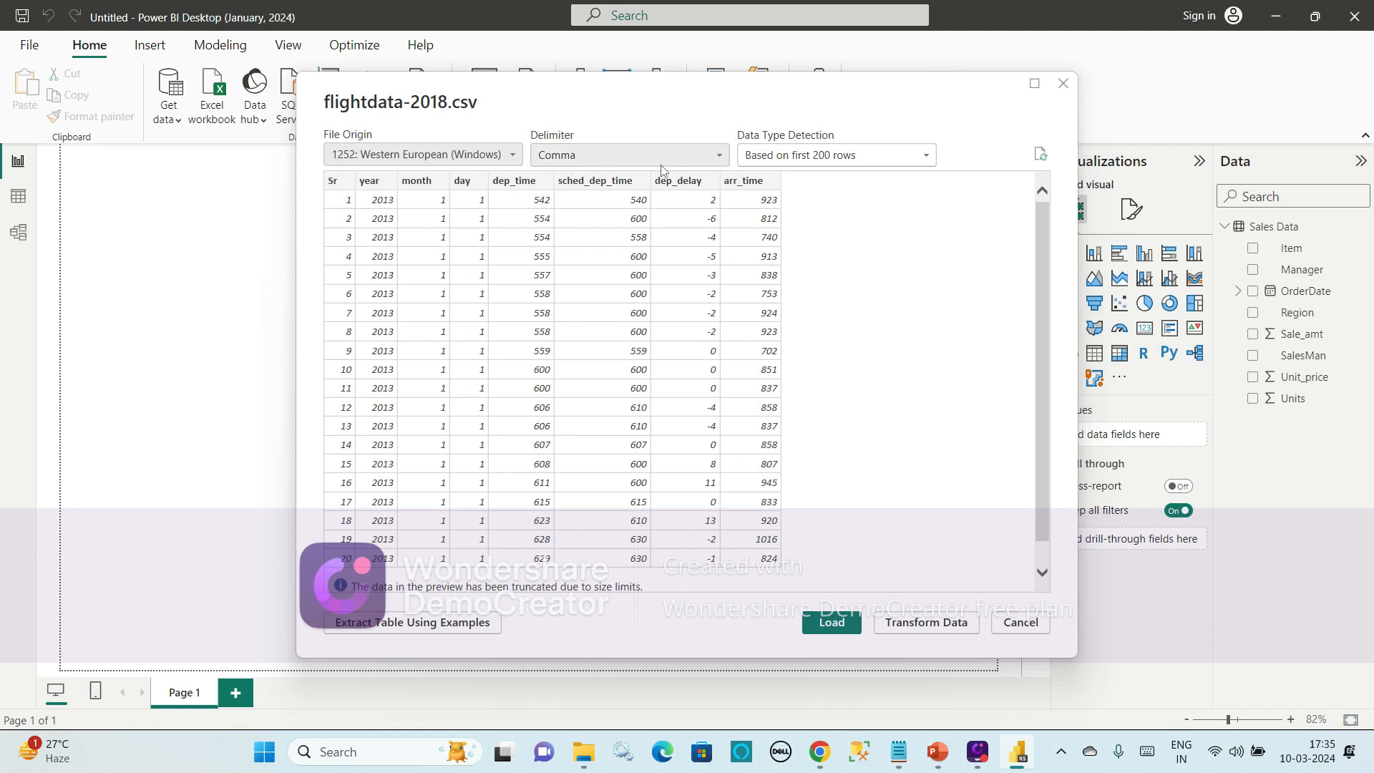
# Choose Comma as the delimiter for flightdata-2018.csv and load the table into the report
pyautogui.click(720, 157)
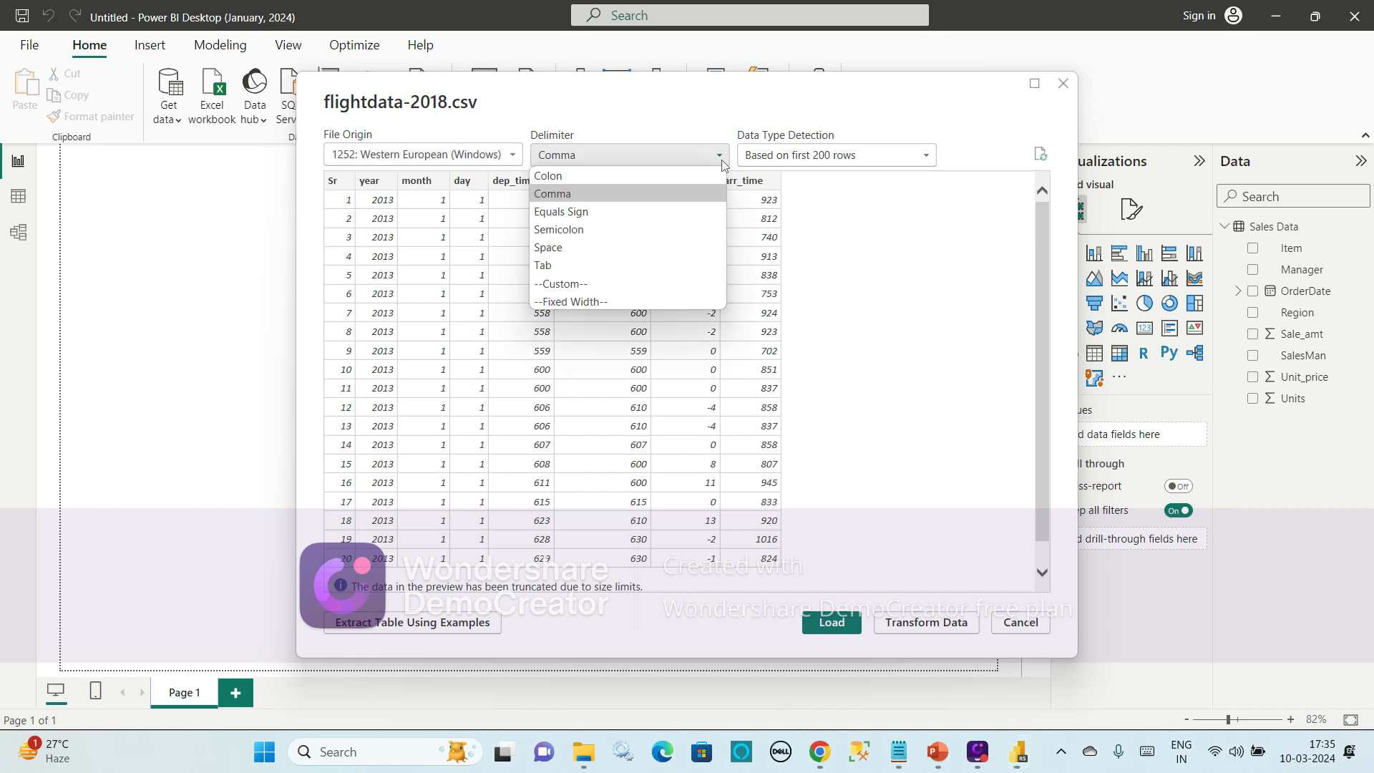
pyautogui.click(619, 198)
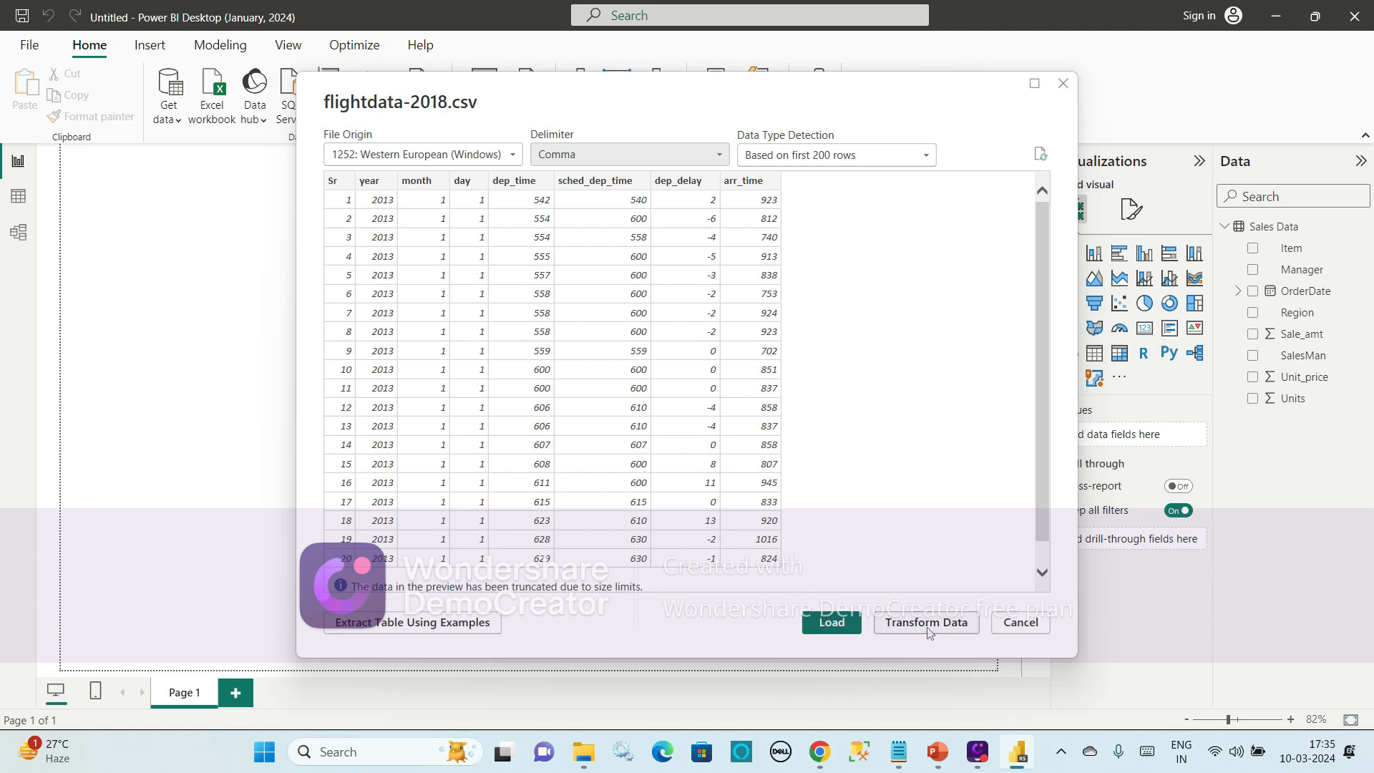
pyautogui.click(856, 623)
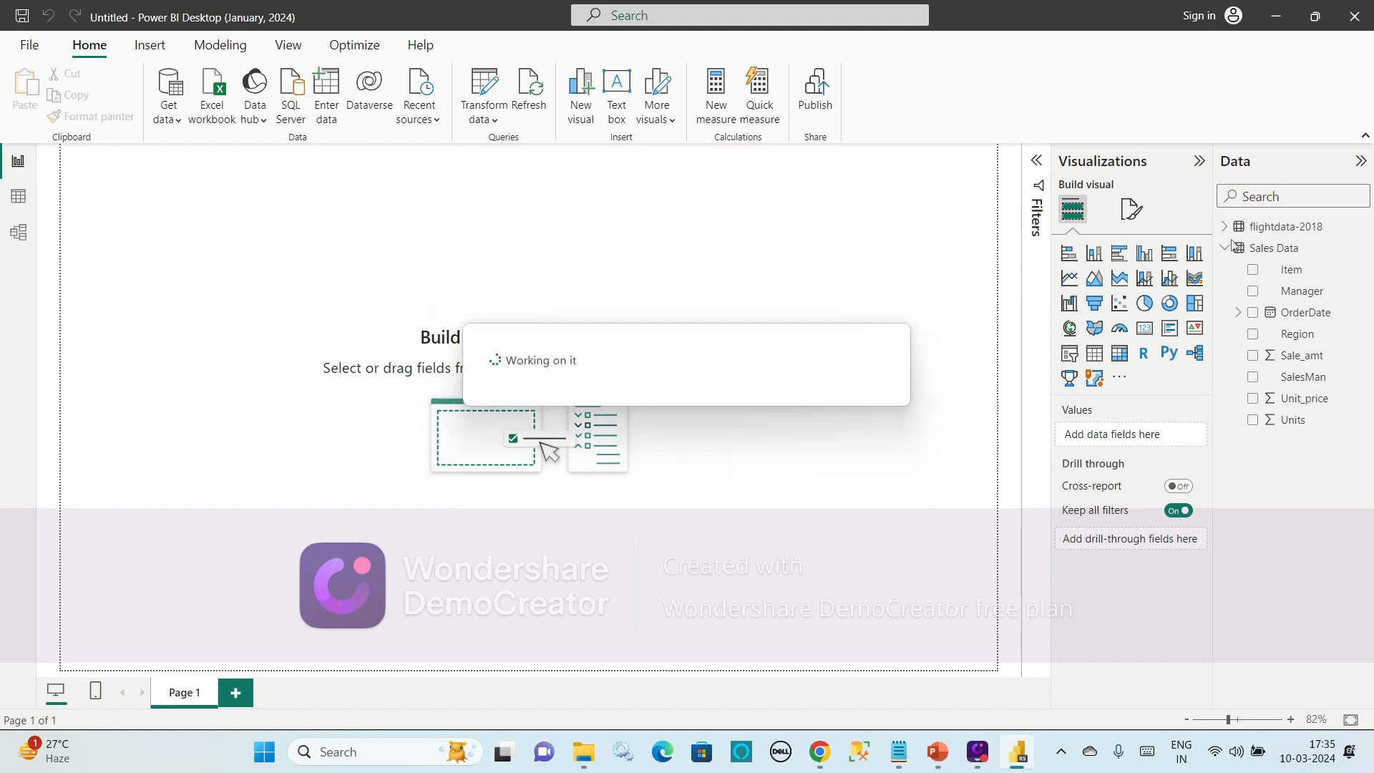
# Collapse the Sales Data fields, examine the flightdata-2018 table and its columns in Table view, and return to Report view
pyautogui.click(1227, 251)
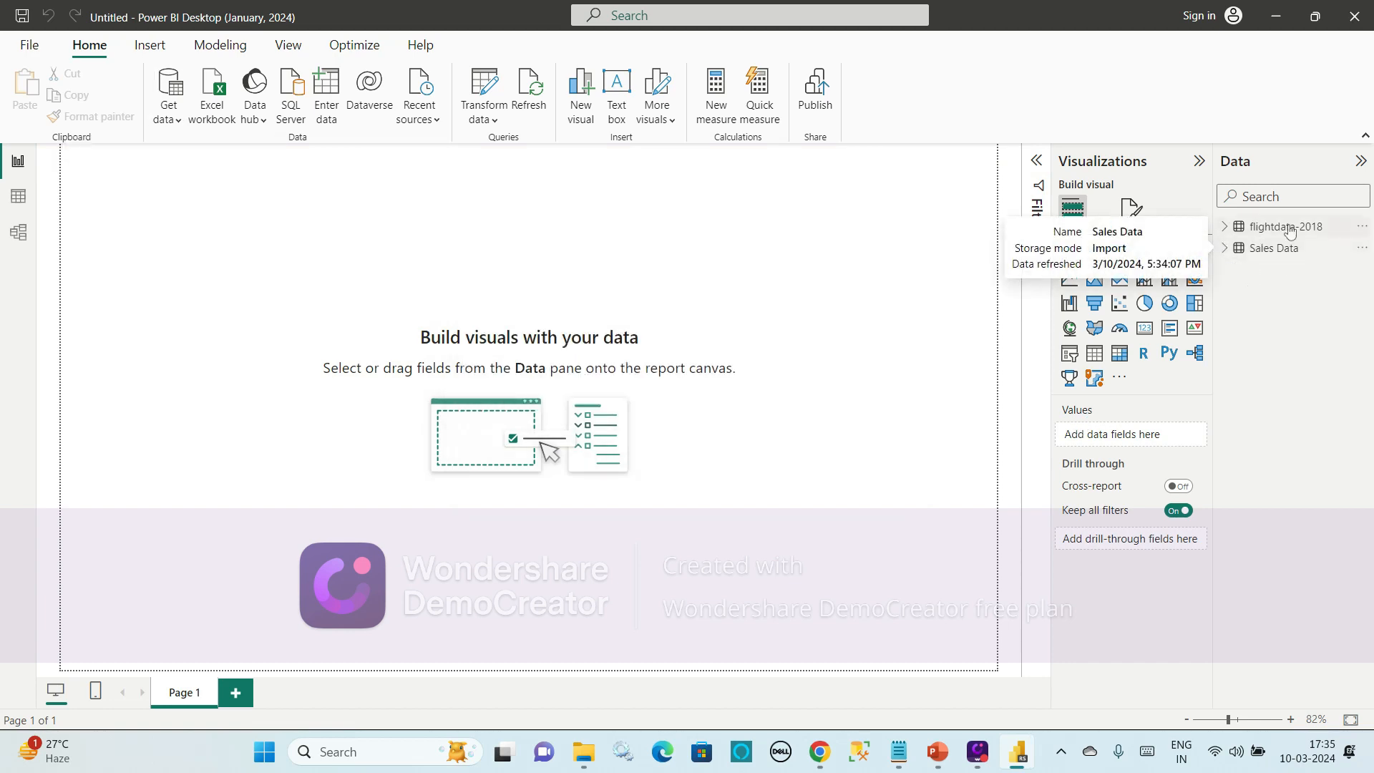
pyautogui.click(15, 204)
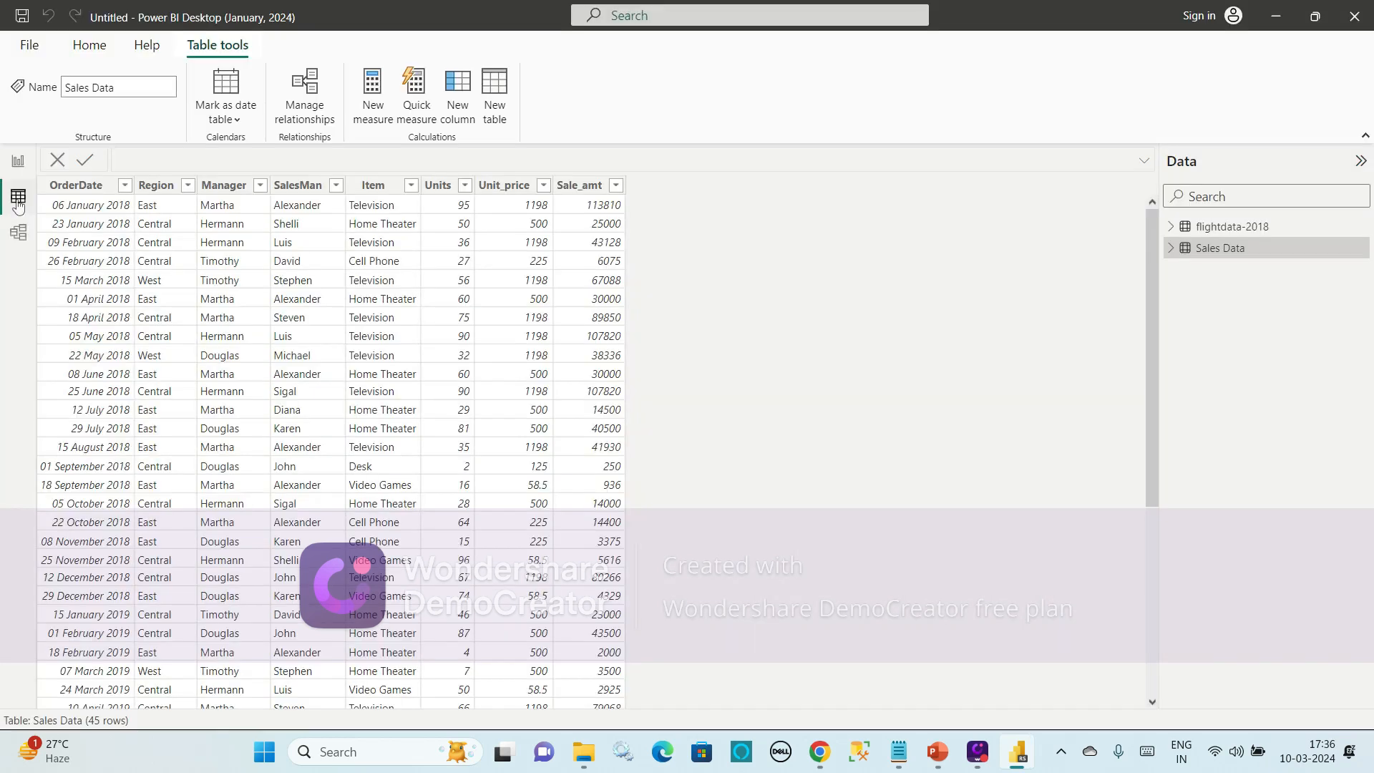
pyautogui.click(1216, 228)
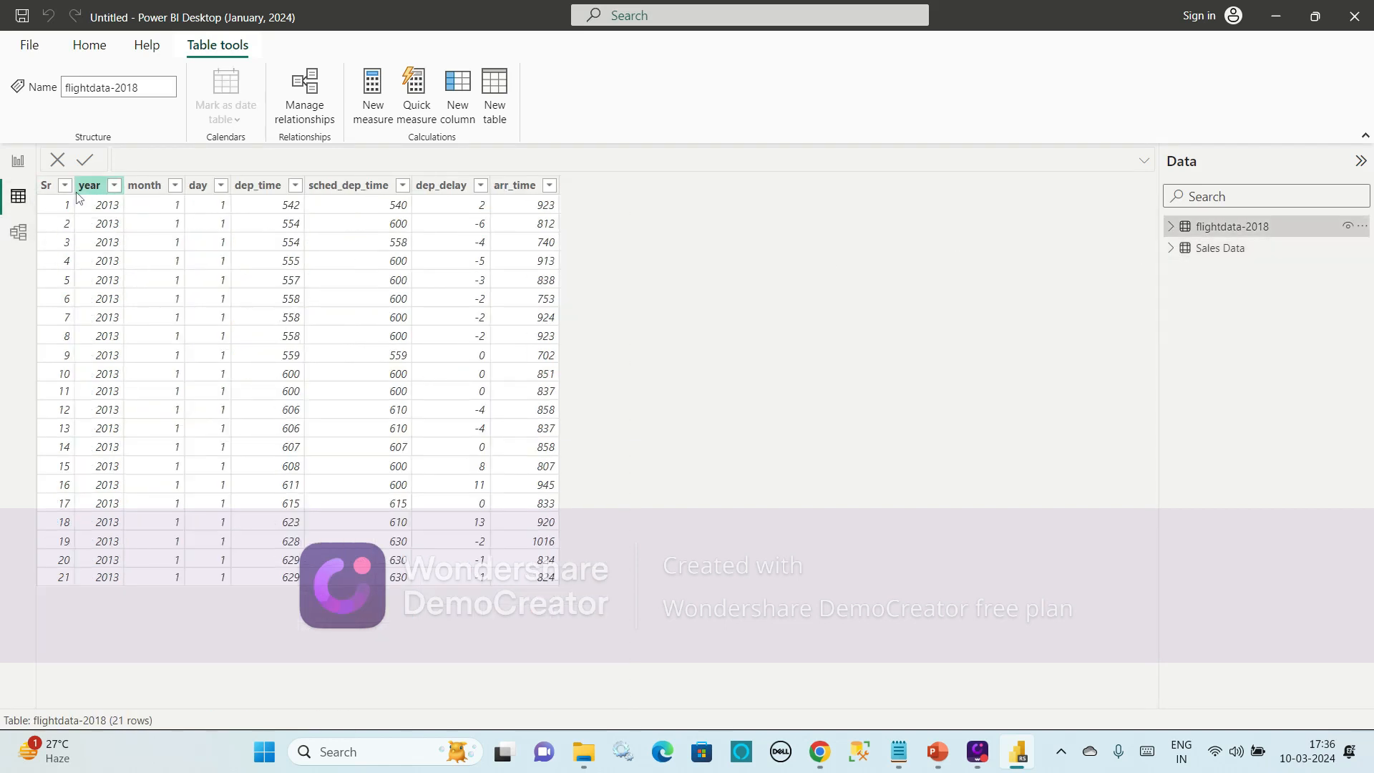
pyautogui.click(147, 187)
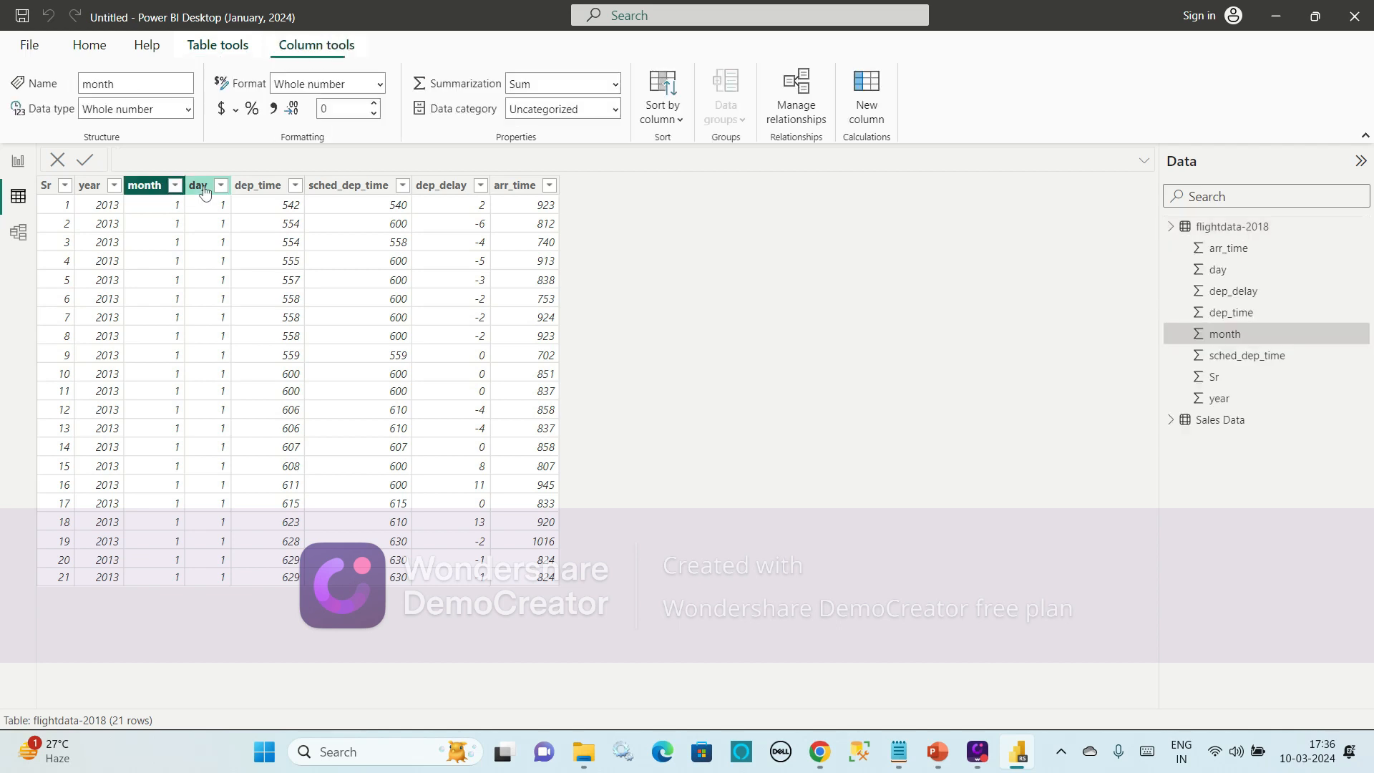
pyautogui.click(199, 186)
pyautogui.click(268, 188)
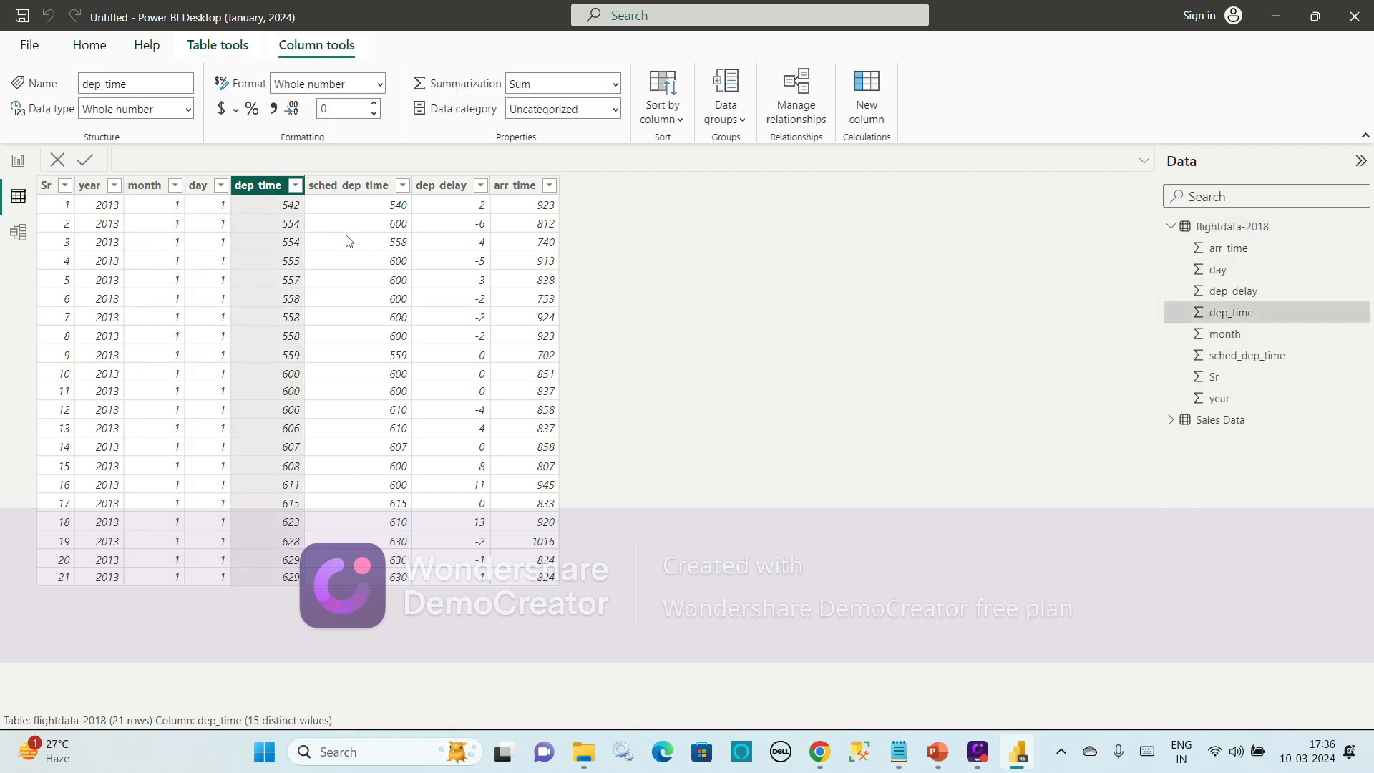
pyautogui.click(18, 160)
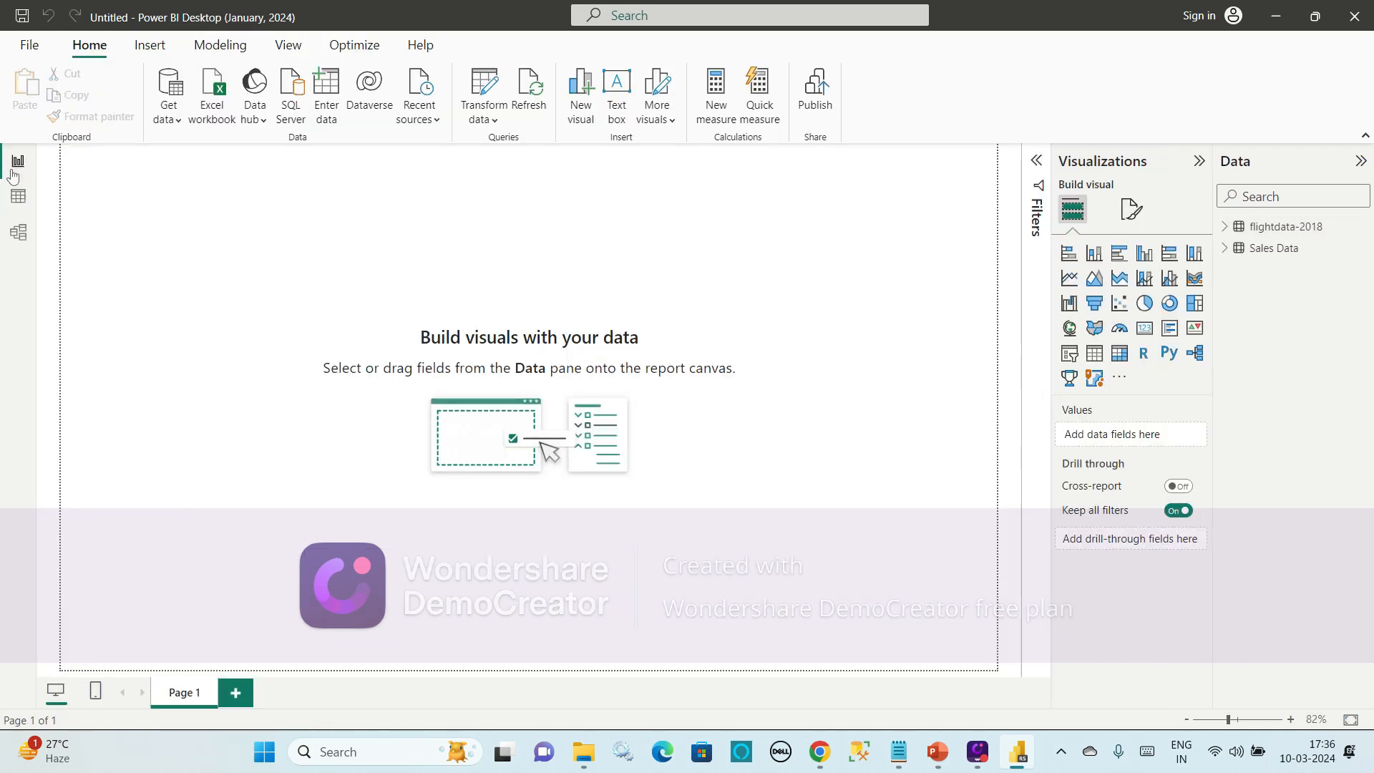
pyautogui.click(1312, 227)
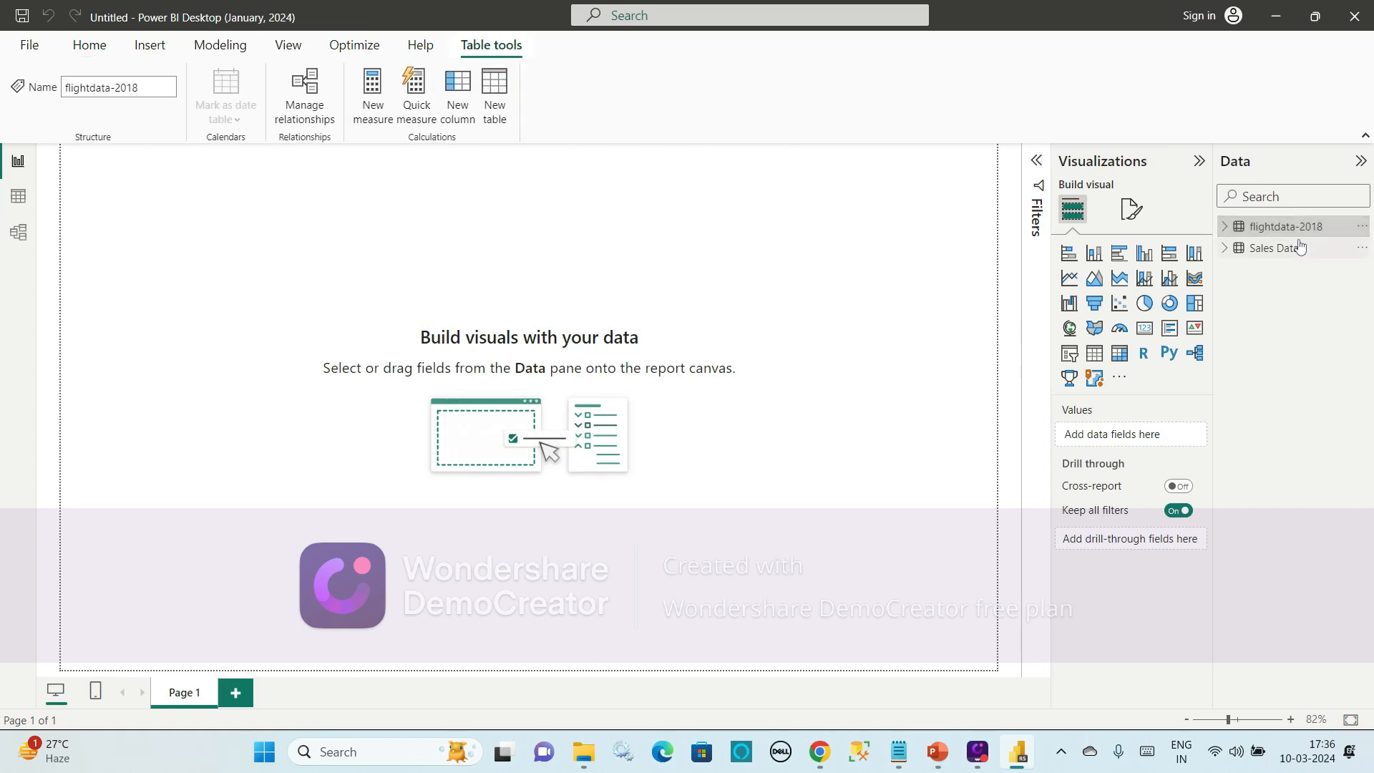
pyautogui.click(1281, 256)
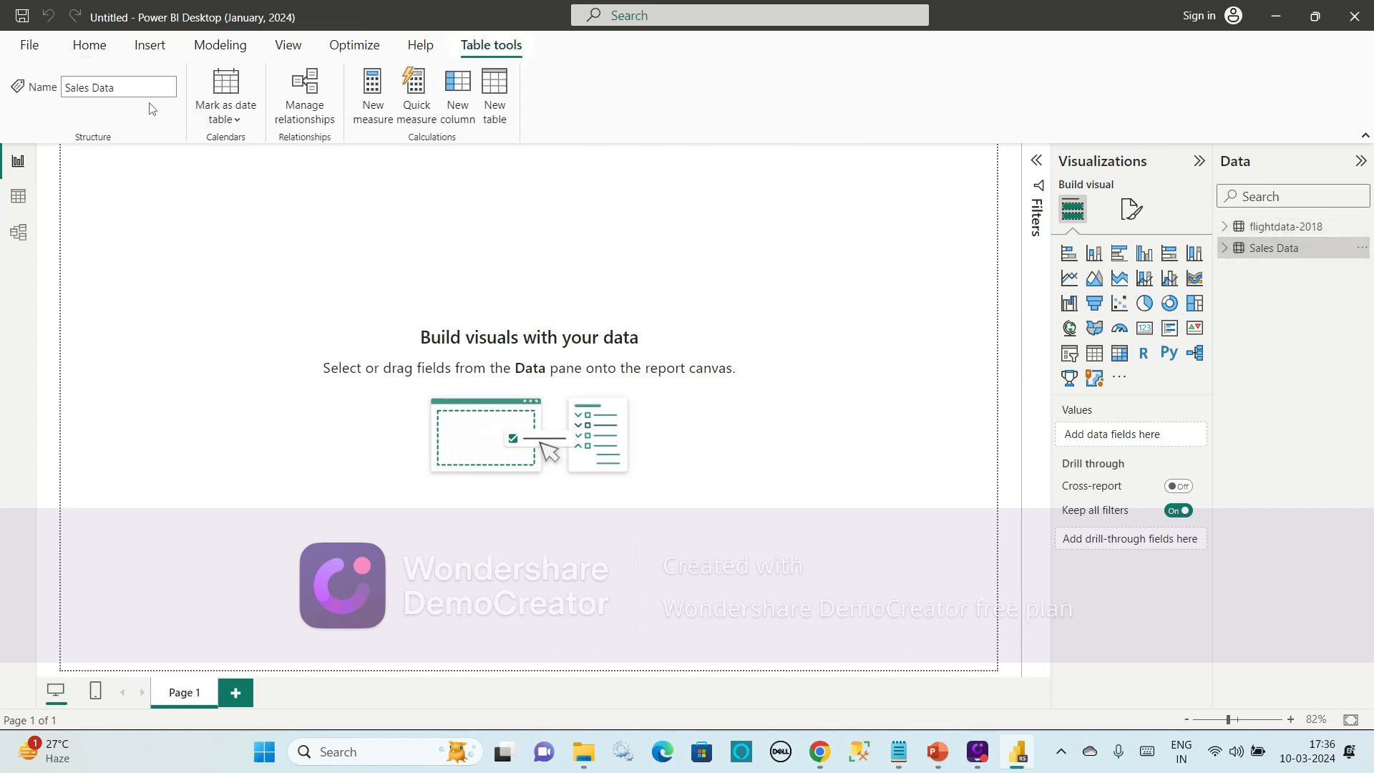
pyautogui.click(90, 47)
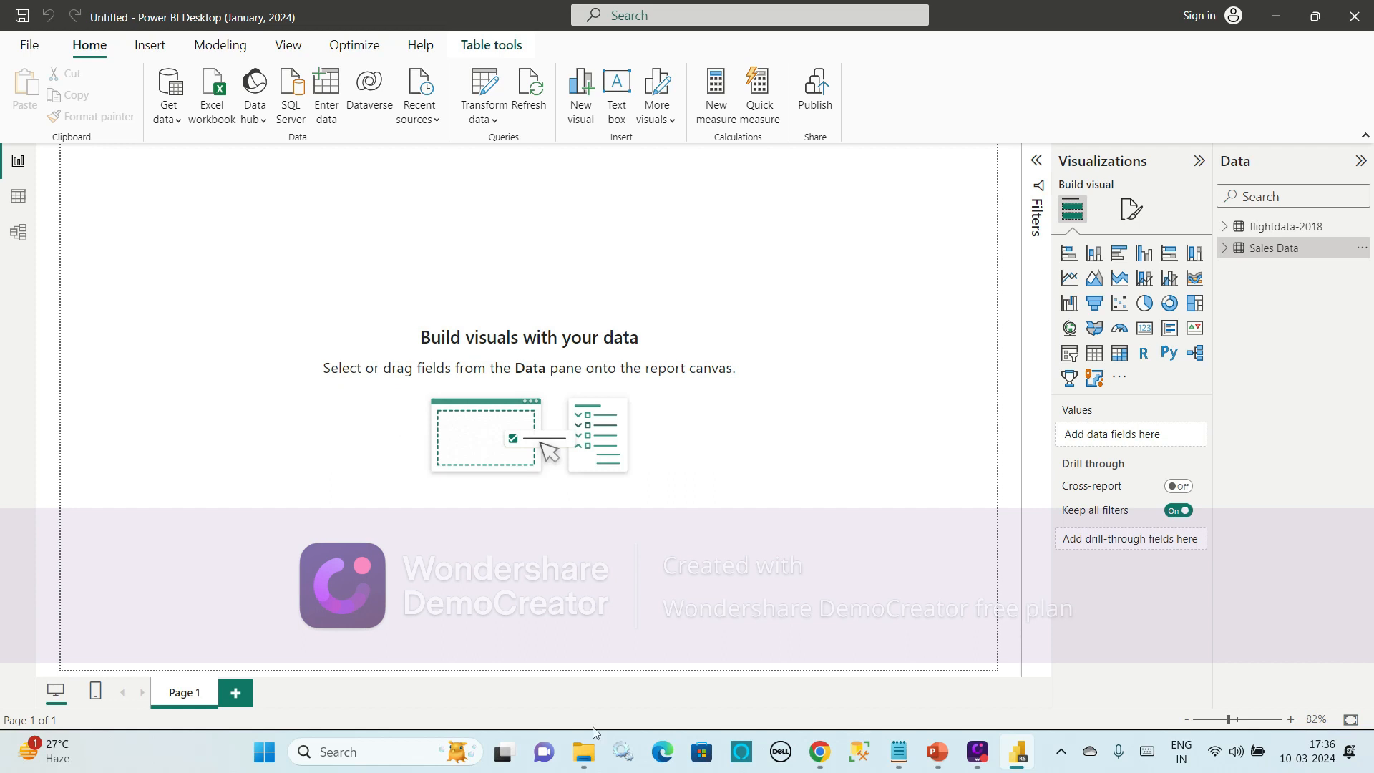
# Switch to File Explorer, view the contents of the Flight Data folder, and return to Power BI Desktop
pyautogui.click(586, 753)
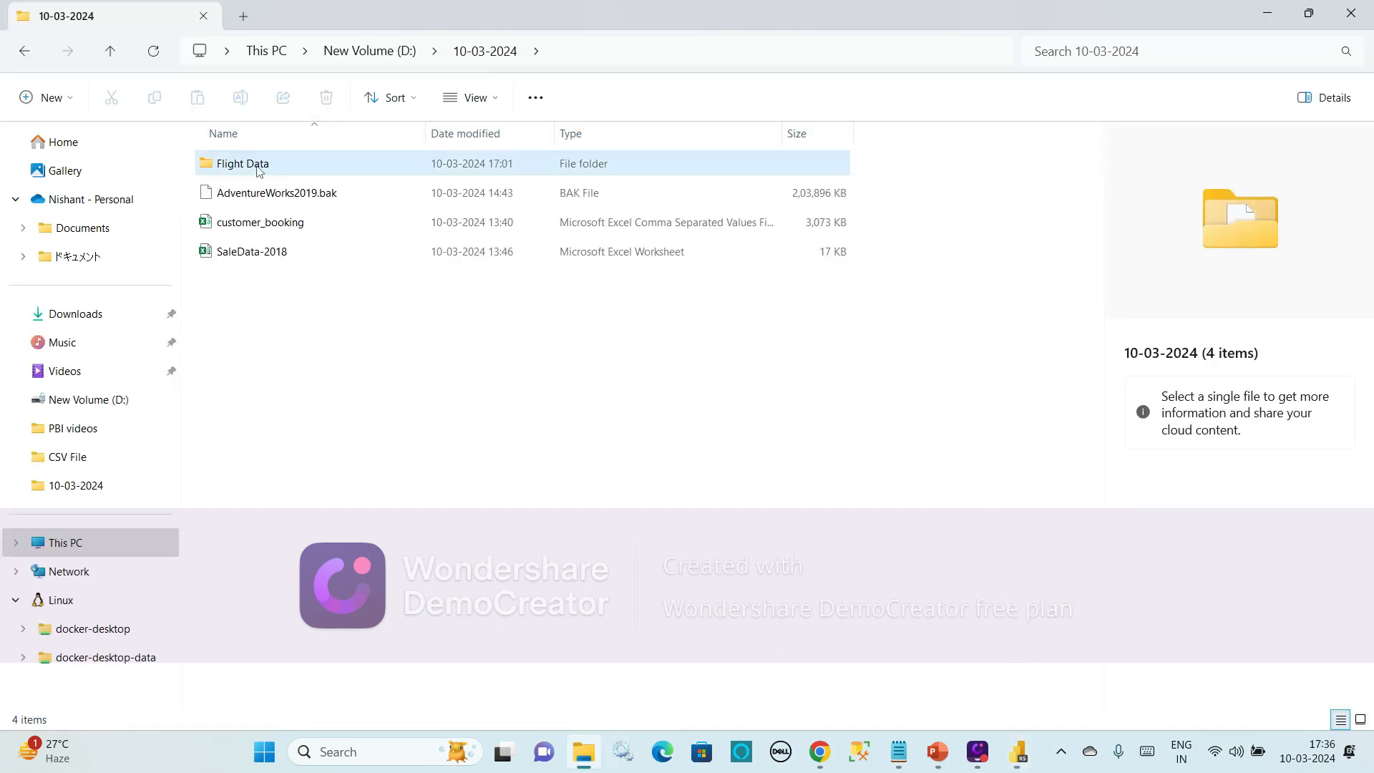
pyautogui.doubleClick(259, 166)
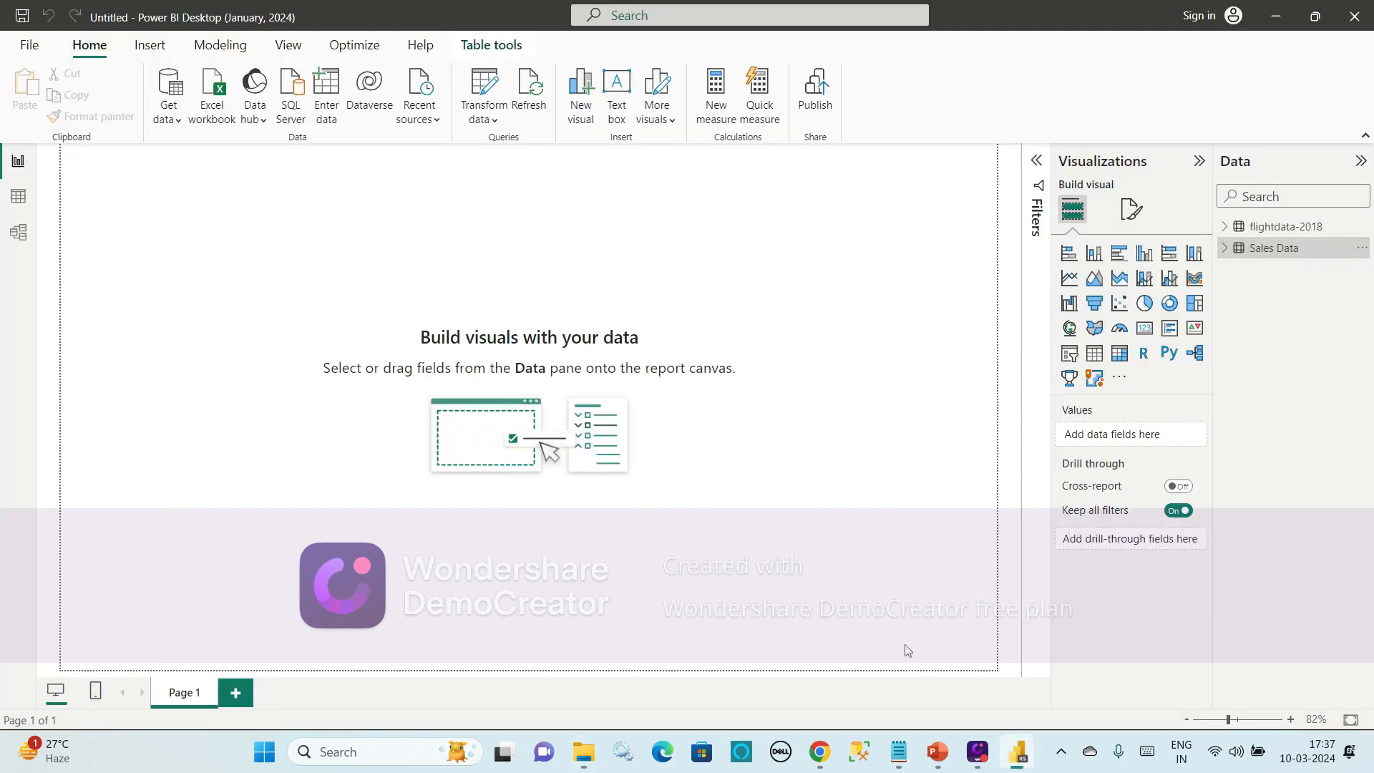
pyautogui.click(1018, 751)
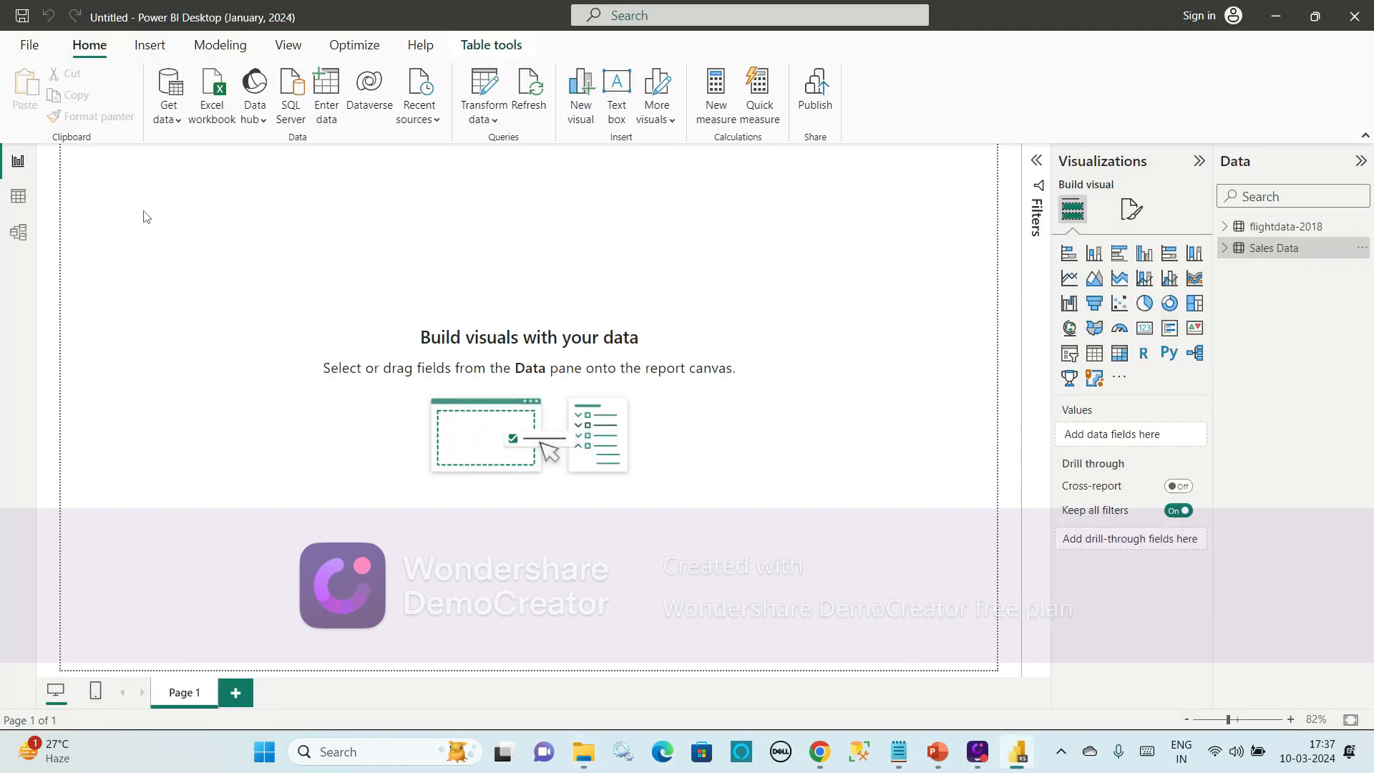
# Start a new data import using the Folder connector from the File category of data sources
pyautogui.click(176, 127)
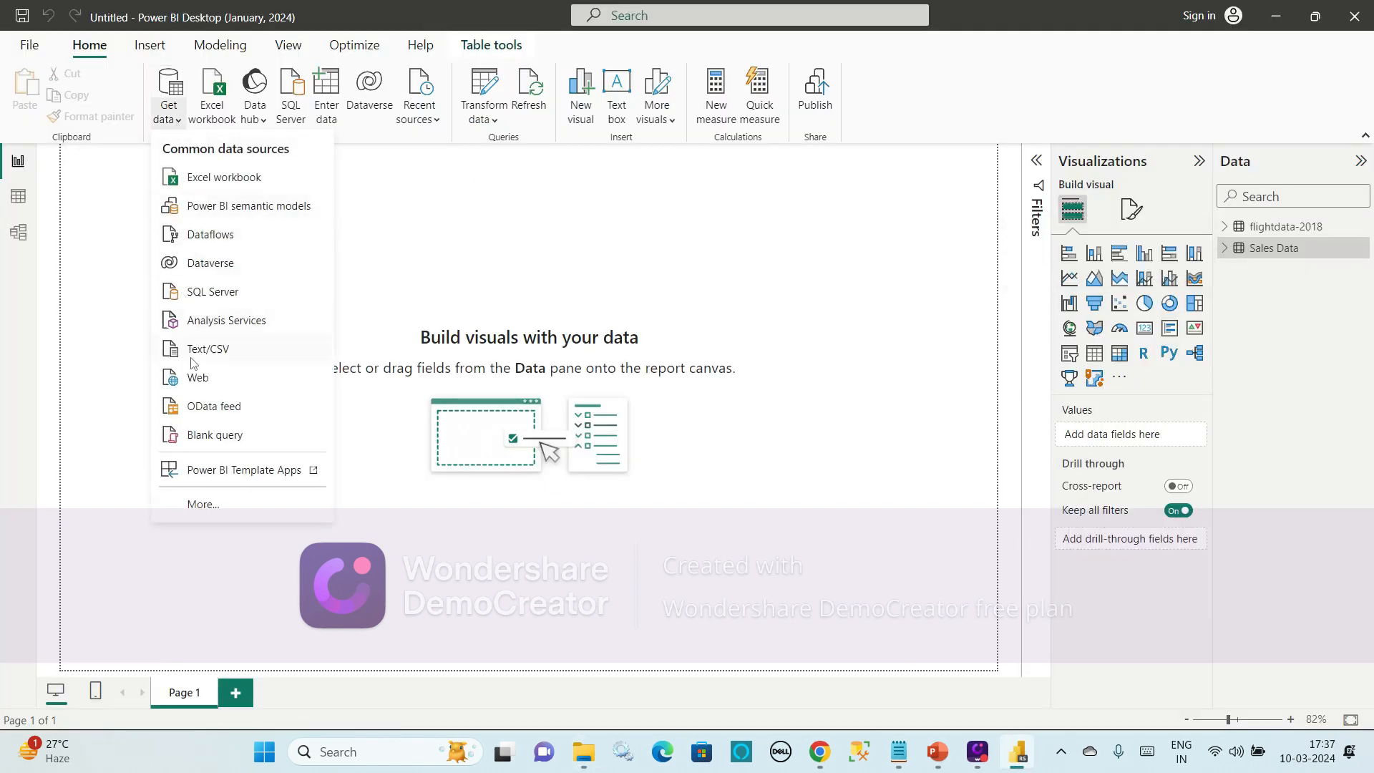
pyautogui.click(227, 507)
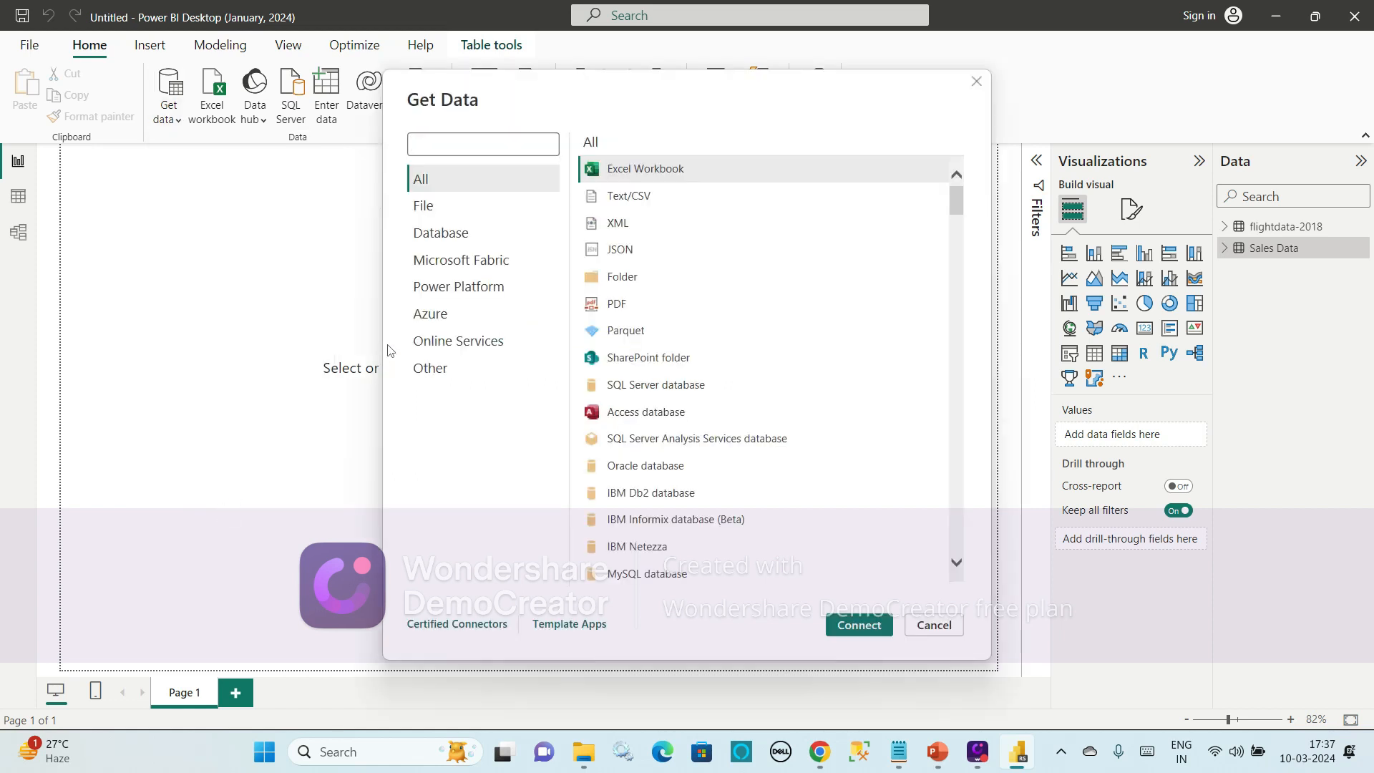
pyautogui.click(443, 213)
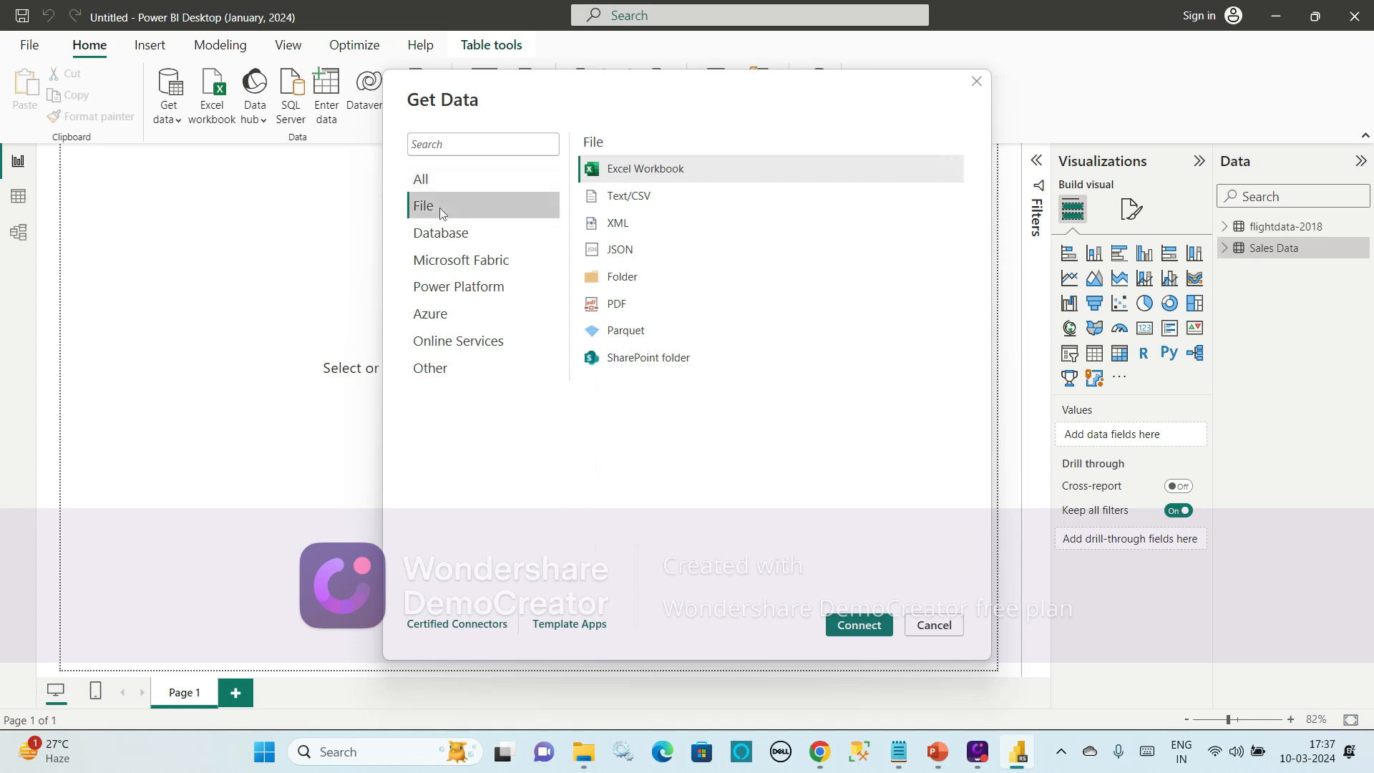
pyautogui.click(627, 287)
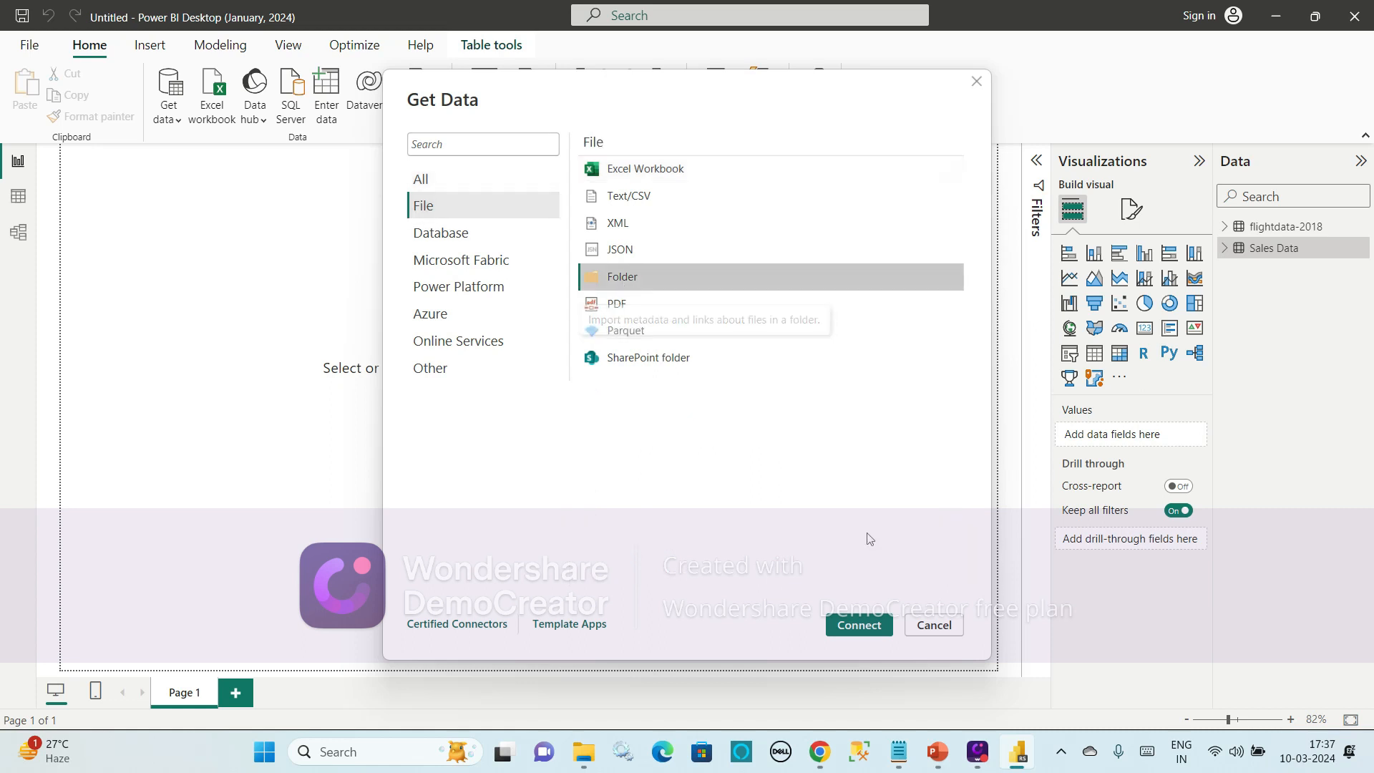
pyautogui.click(869, 627)
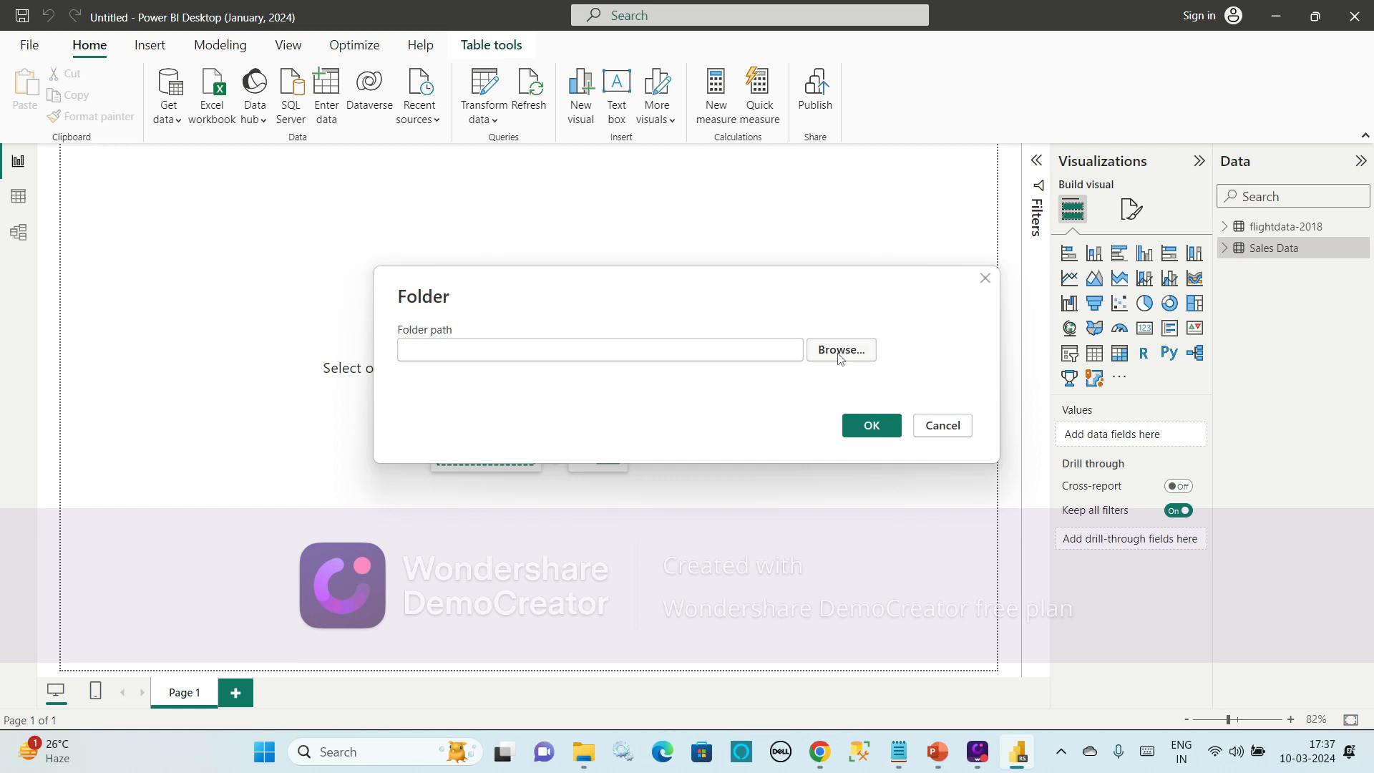
# Copy the Flight Data folder's path from File Explorer and connect Power BI Desktop to D:\10-03-2024\Flight Data
pyautogui.click(583, 757)
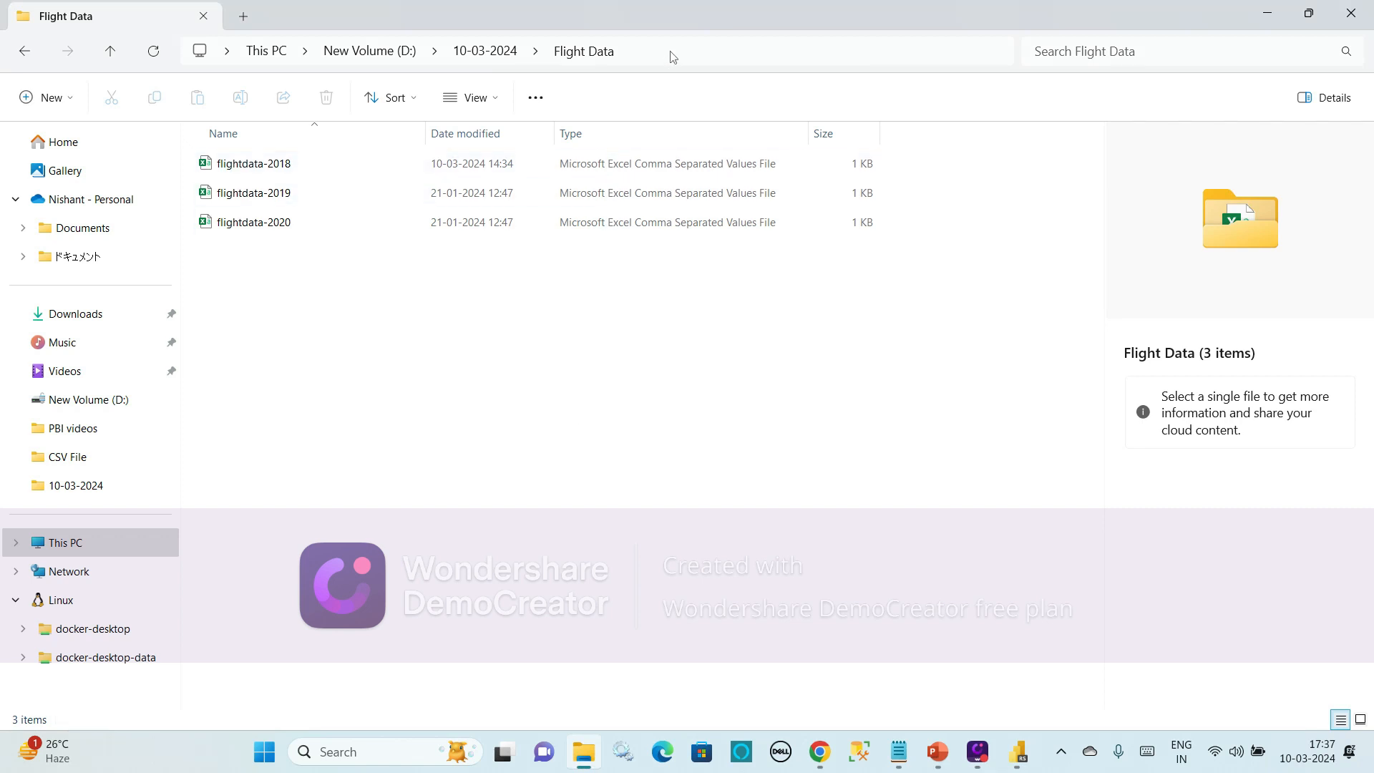
pyautogui.click(673, 50)
pyautogui.hotkey('ctrl', 'c')
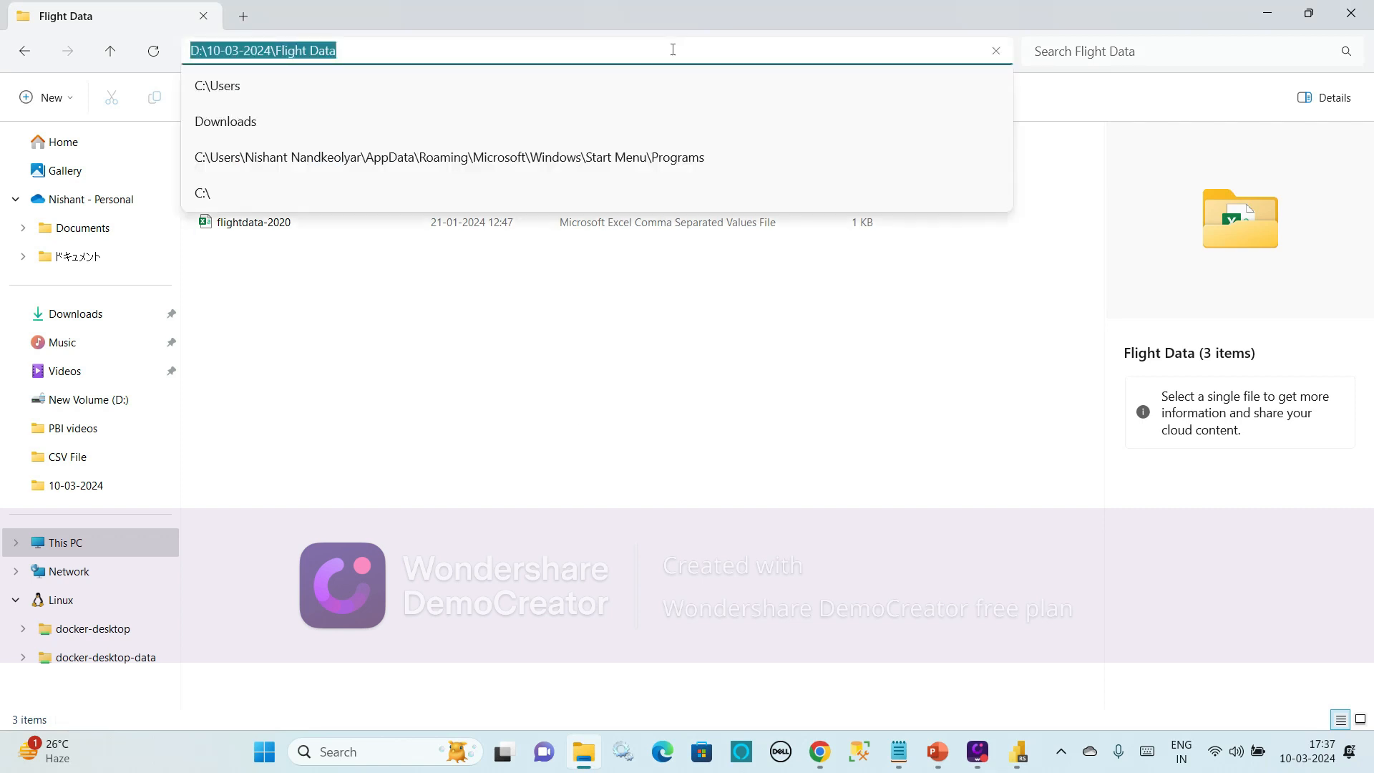
pyautogui.click(731, 564)
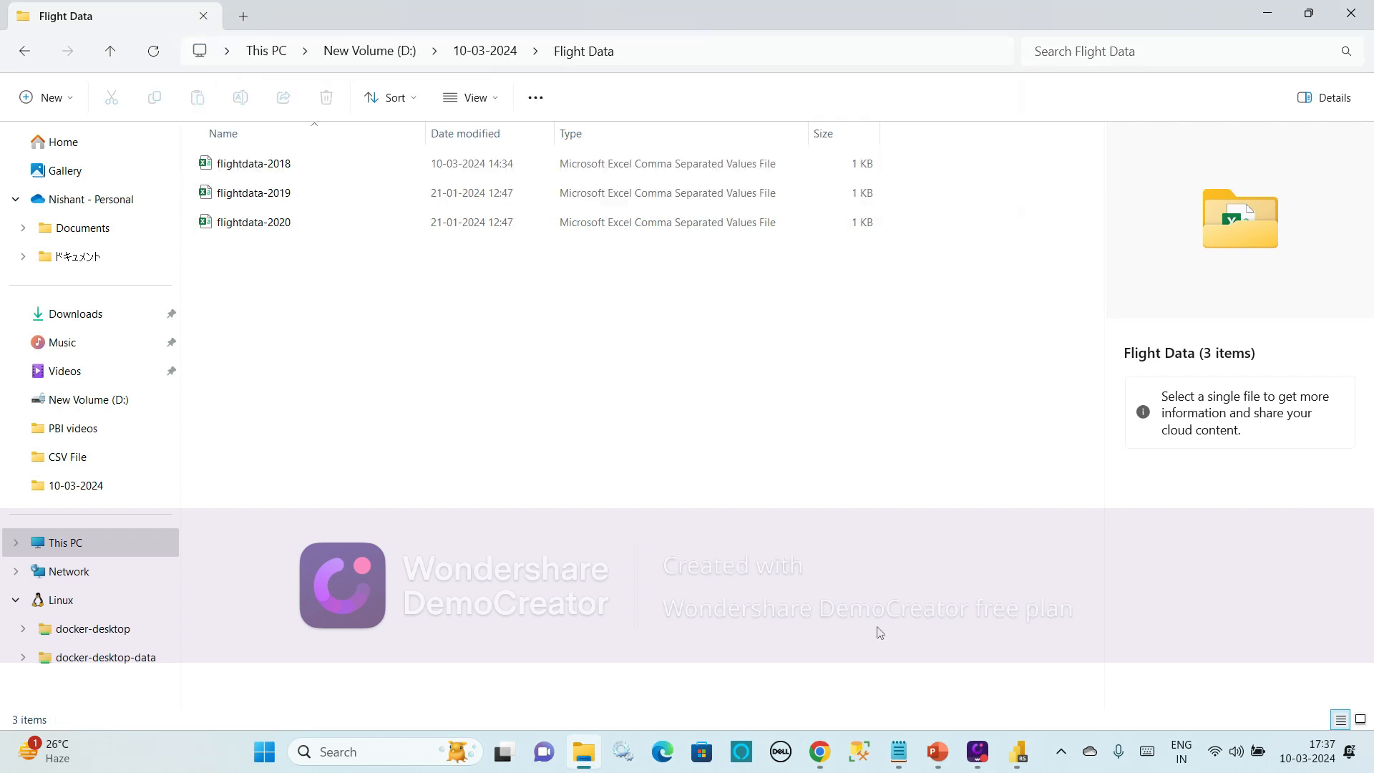
pyautogui.click(1014, 761)
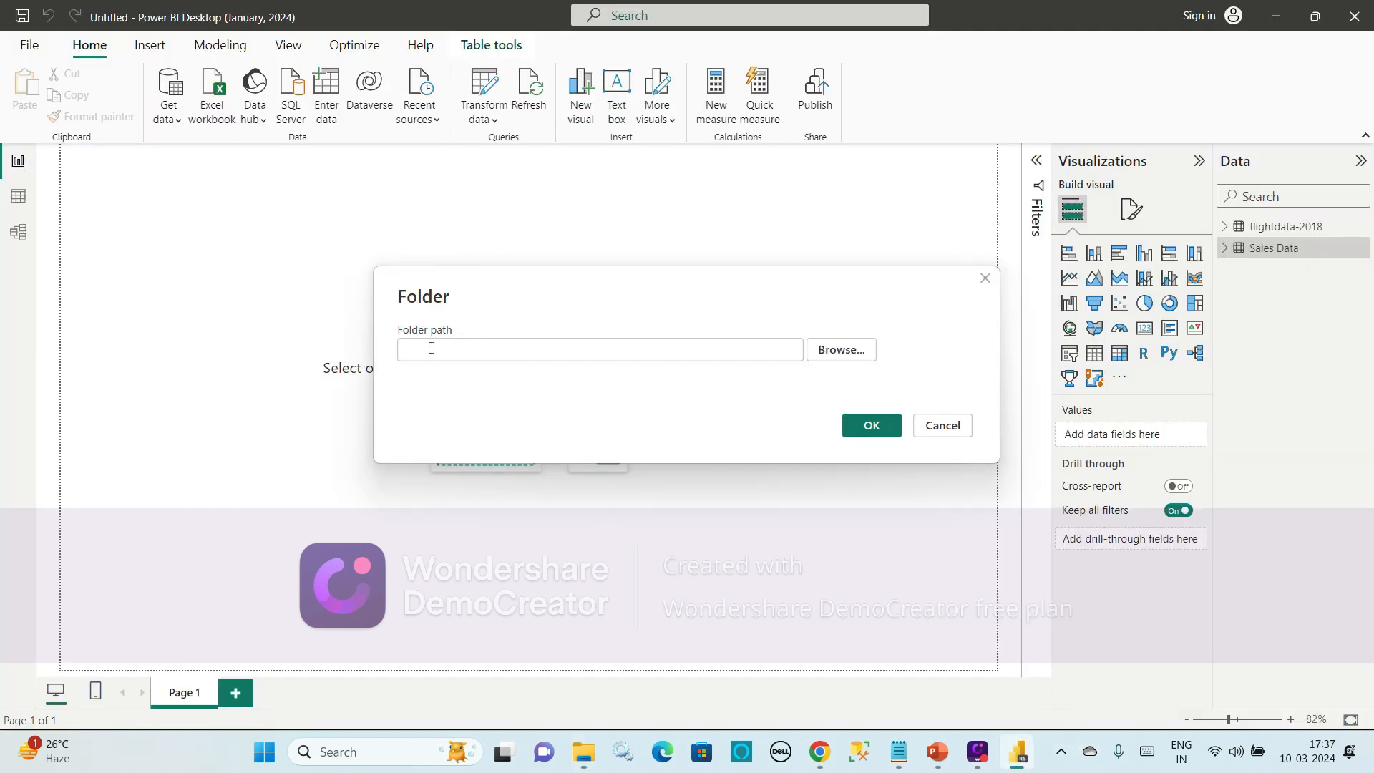
pyautogui.click(431, 347)
pyautogui.hotkey('ctrl', 'v')
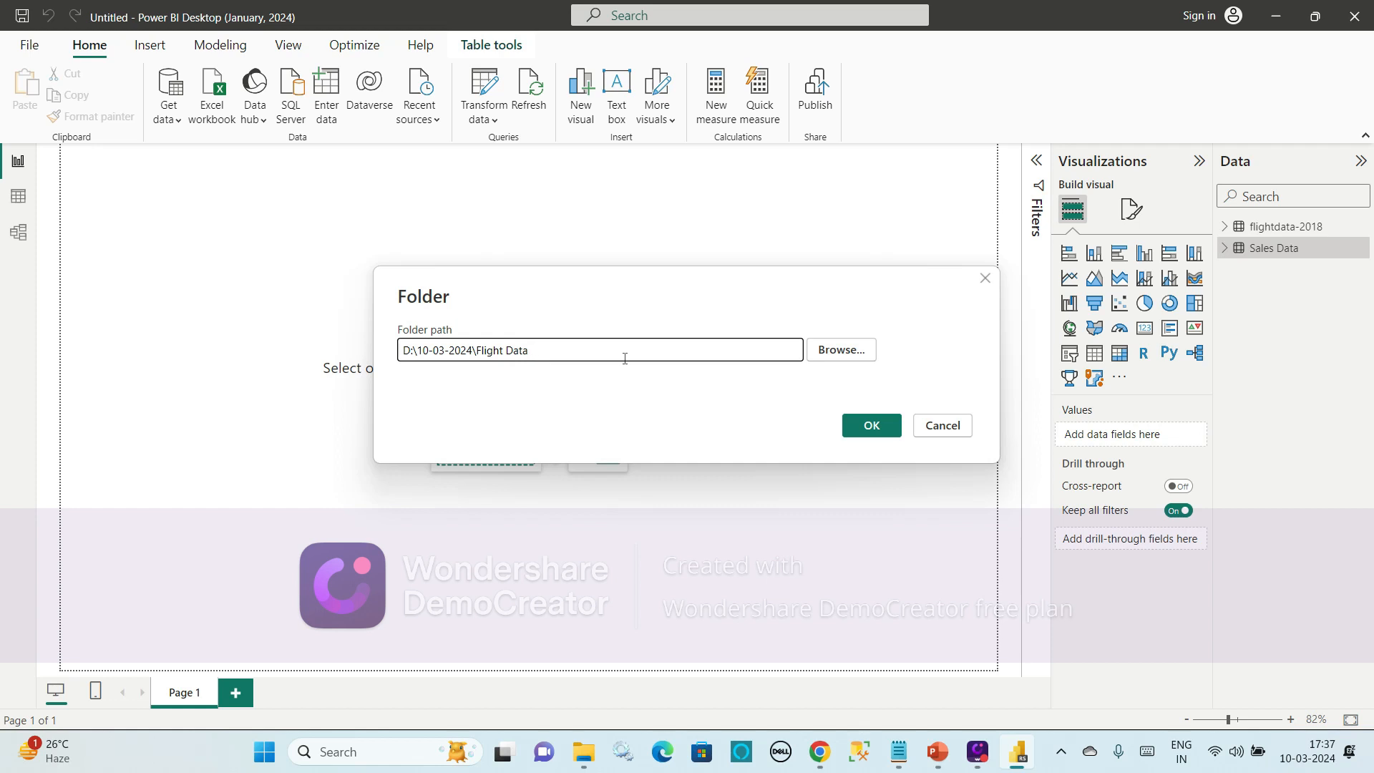
pyautogui.click(867, 425)
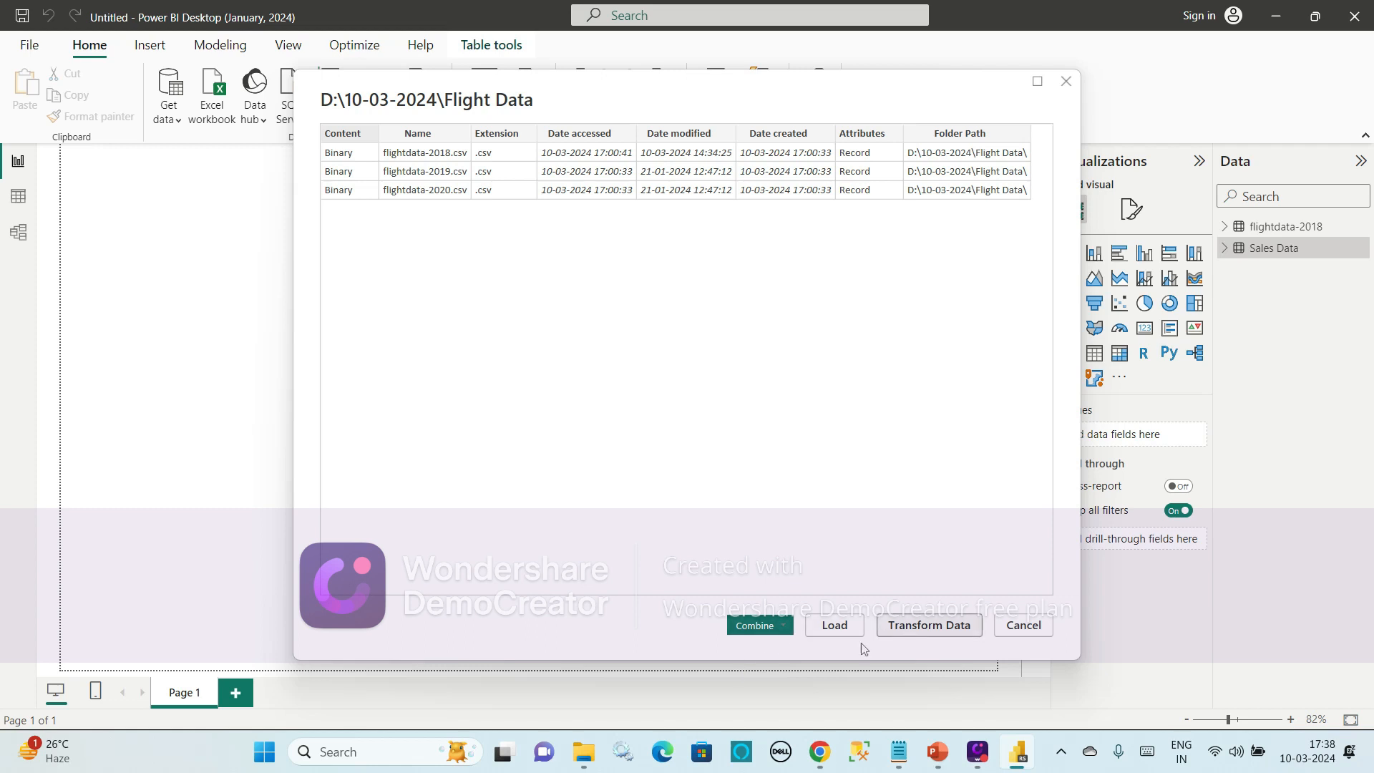
# Combine and load the three Flight Data CSV files, using the first file as sample with comma delimiter
pyautogui.click(791, 630)
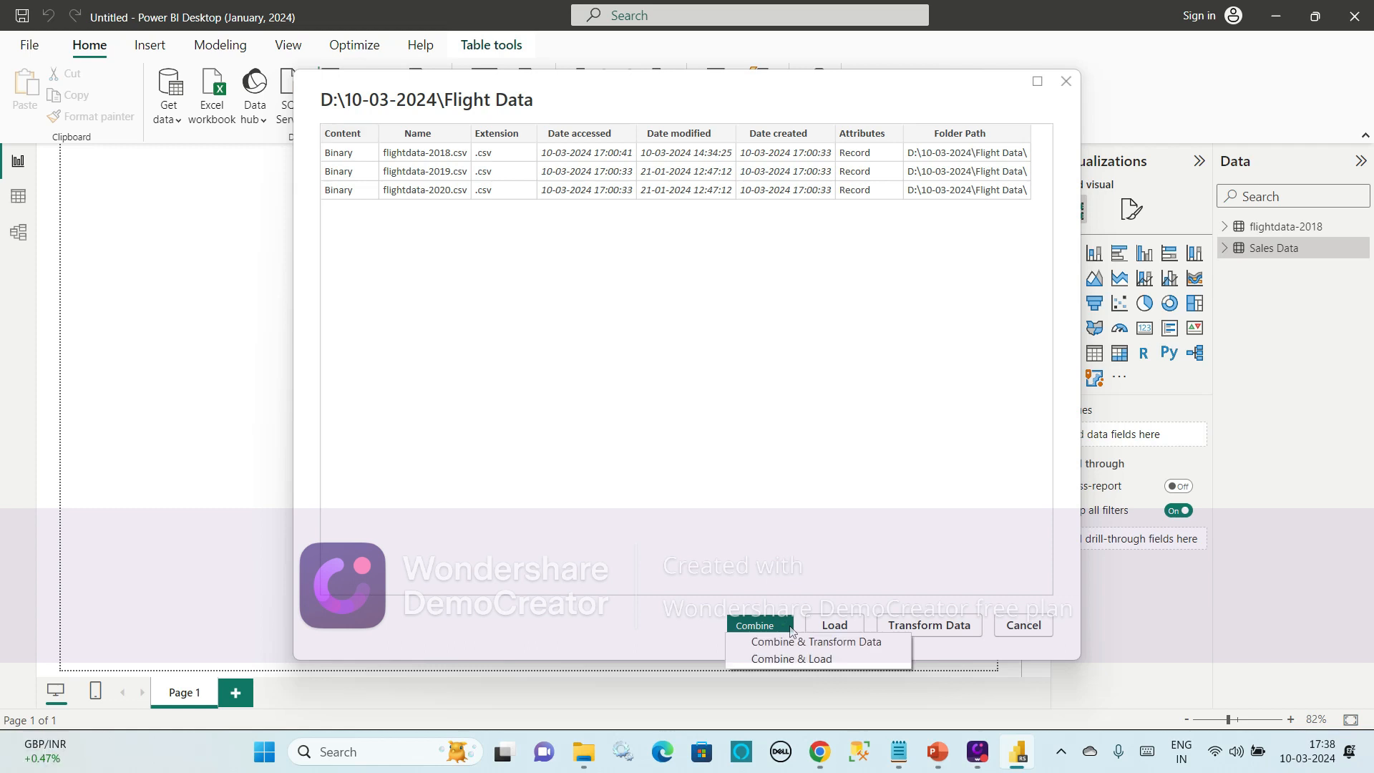
pyautogui.click(799, 664)
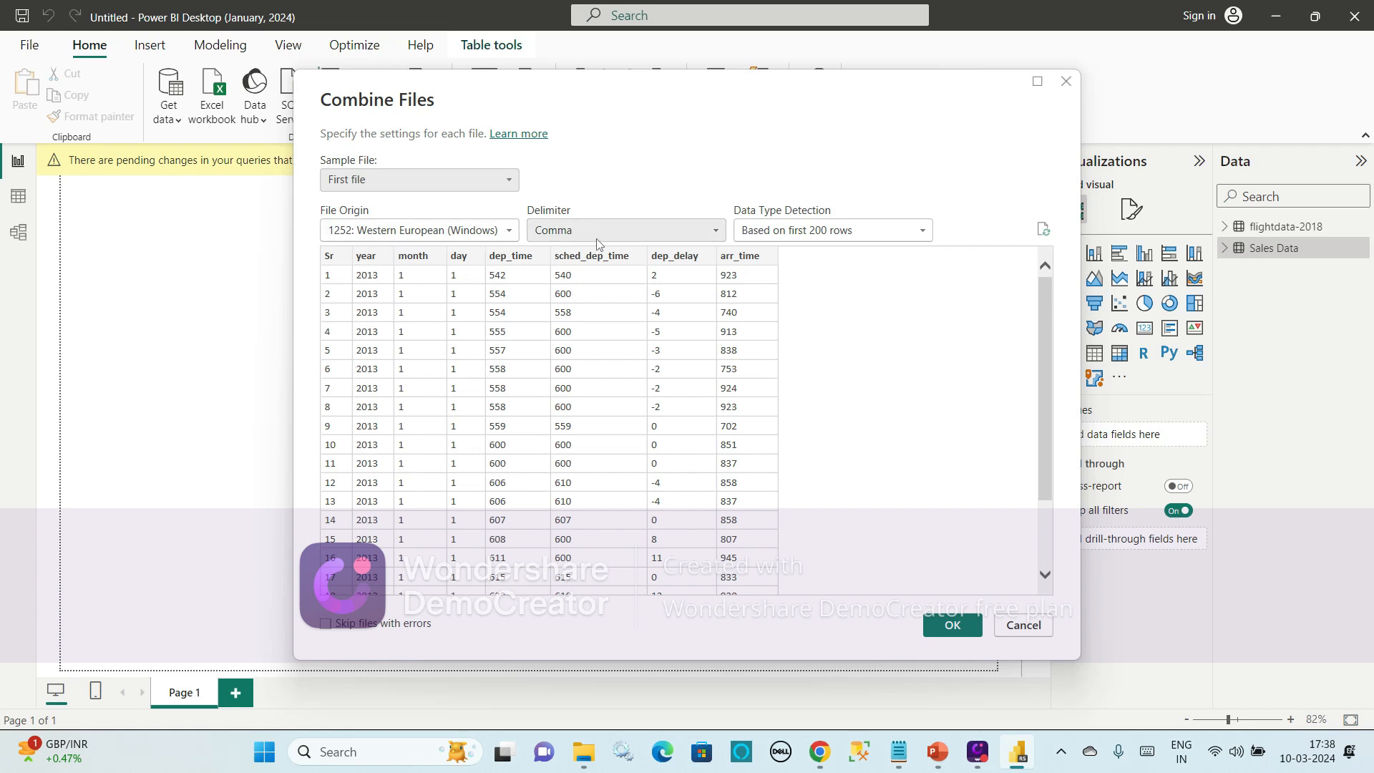
pyautogui.scroll(-3, 607, 411)
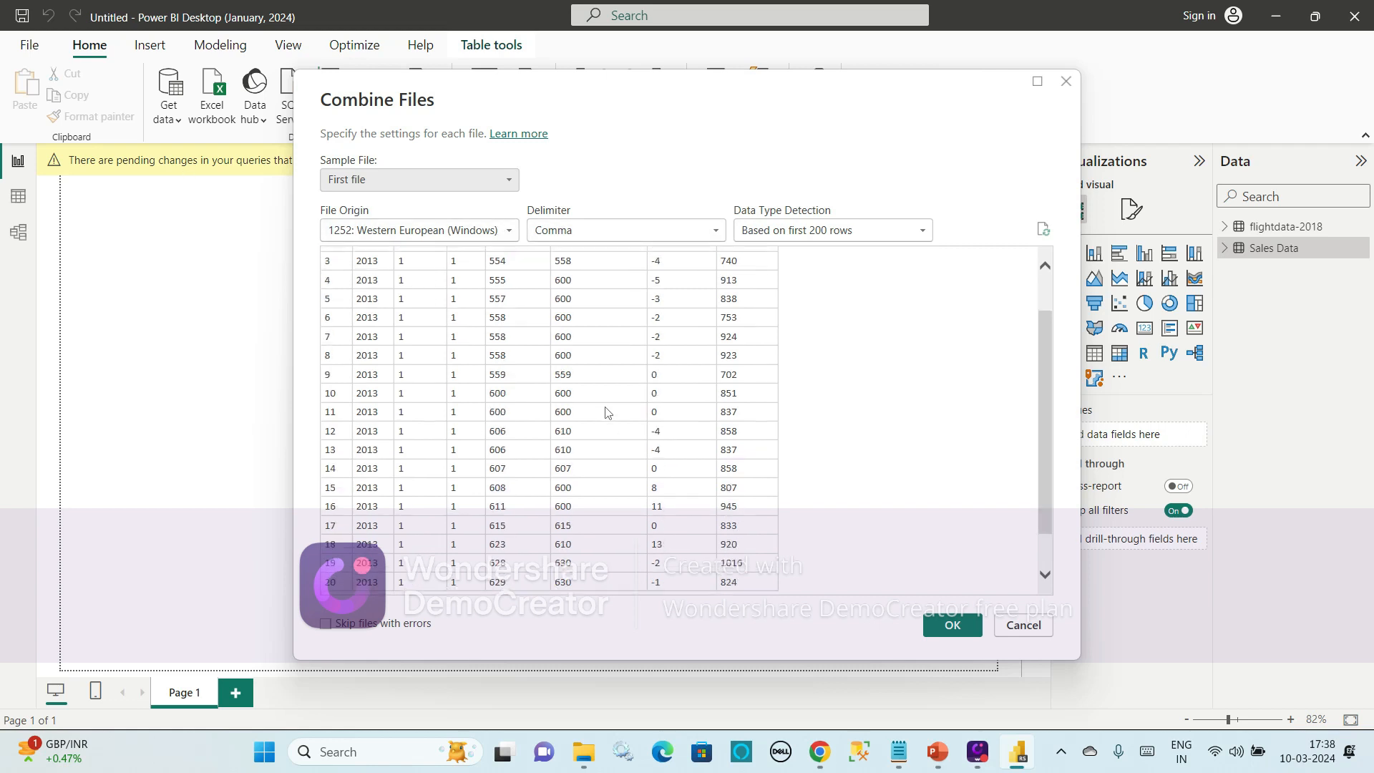
pyautogui.scroll(3, 606, 408)
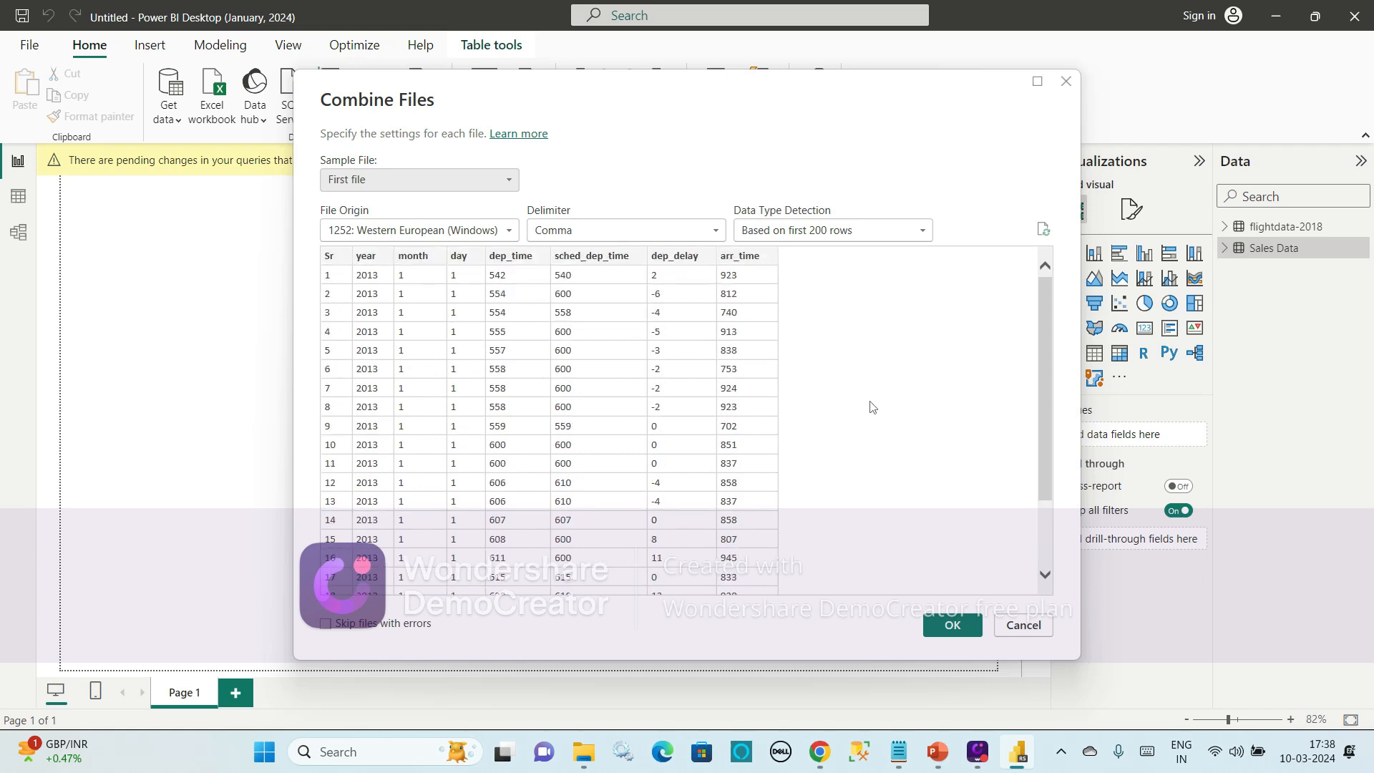
pyautogui.click(945, 624)
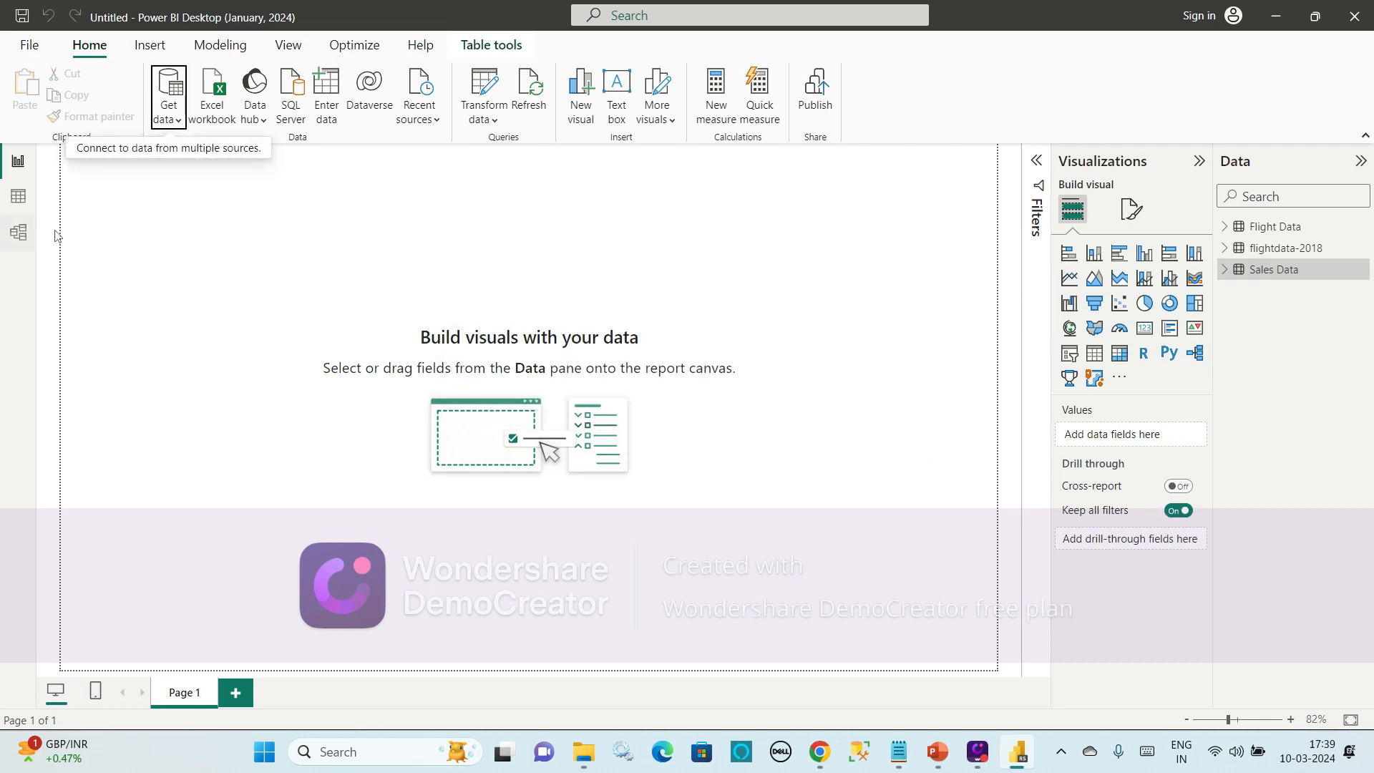
# Examine the combined Flight Data table in Table view and check which files its Source.Name column lists
pyautogui.click(18, 198)
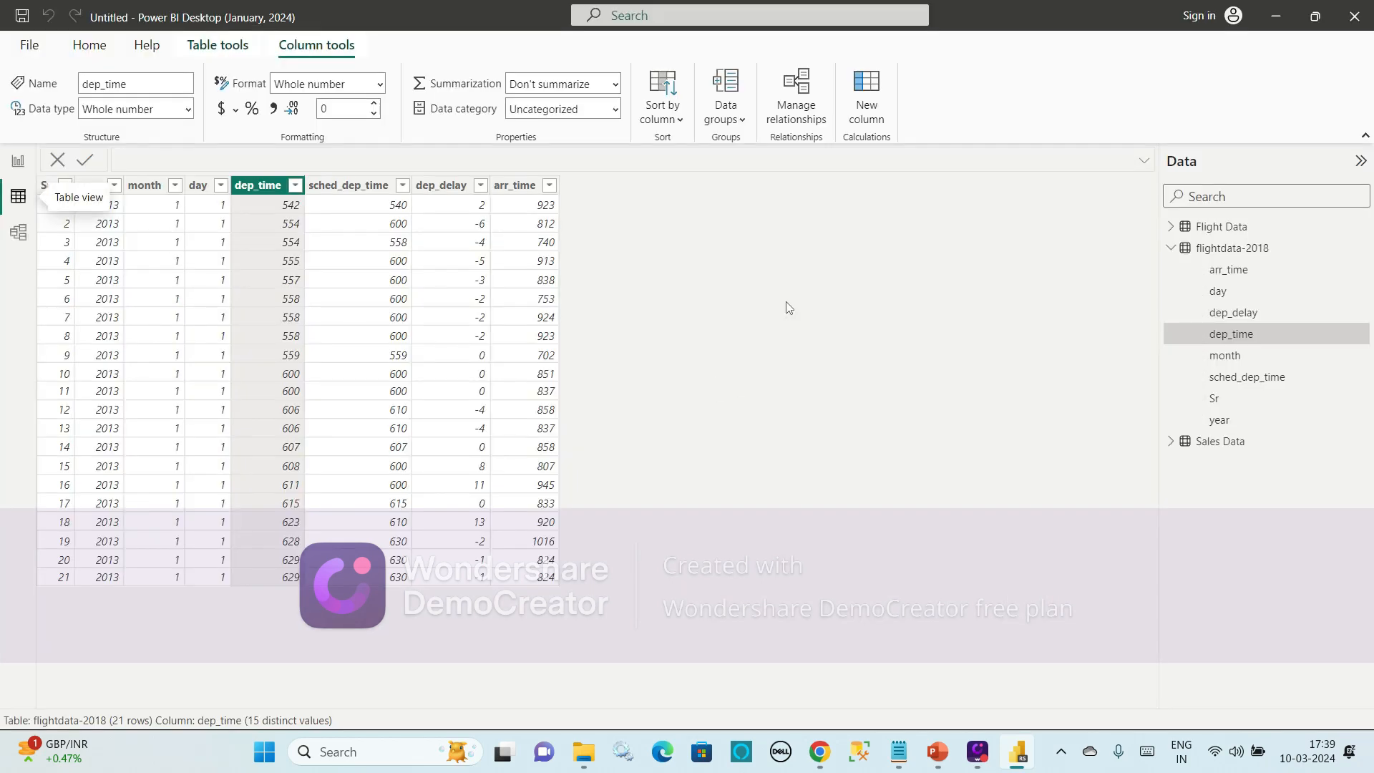
pyautogui.click(1172, 248)
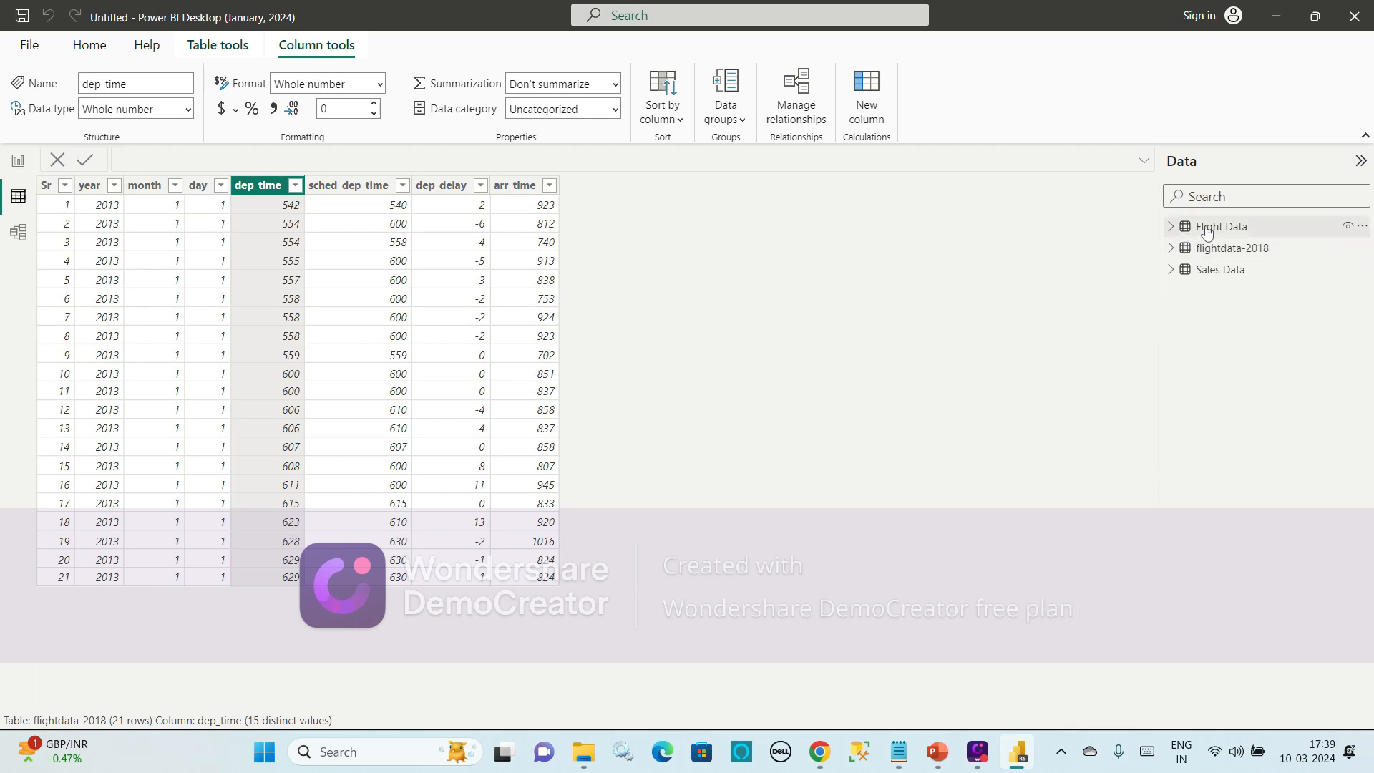
pyautogui.click(1209, 229)
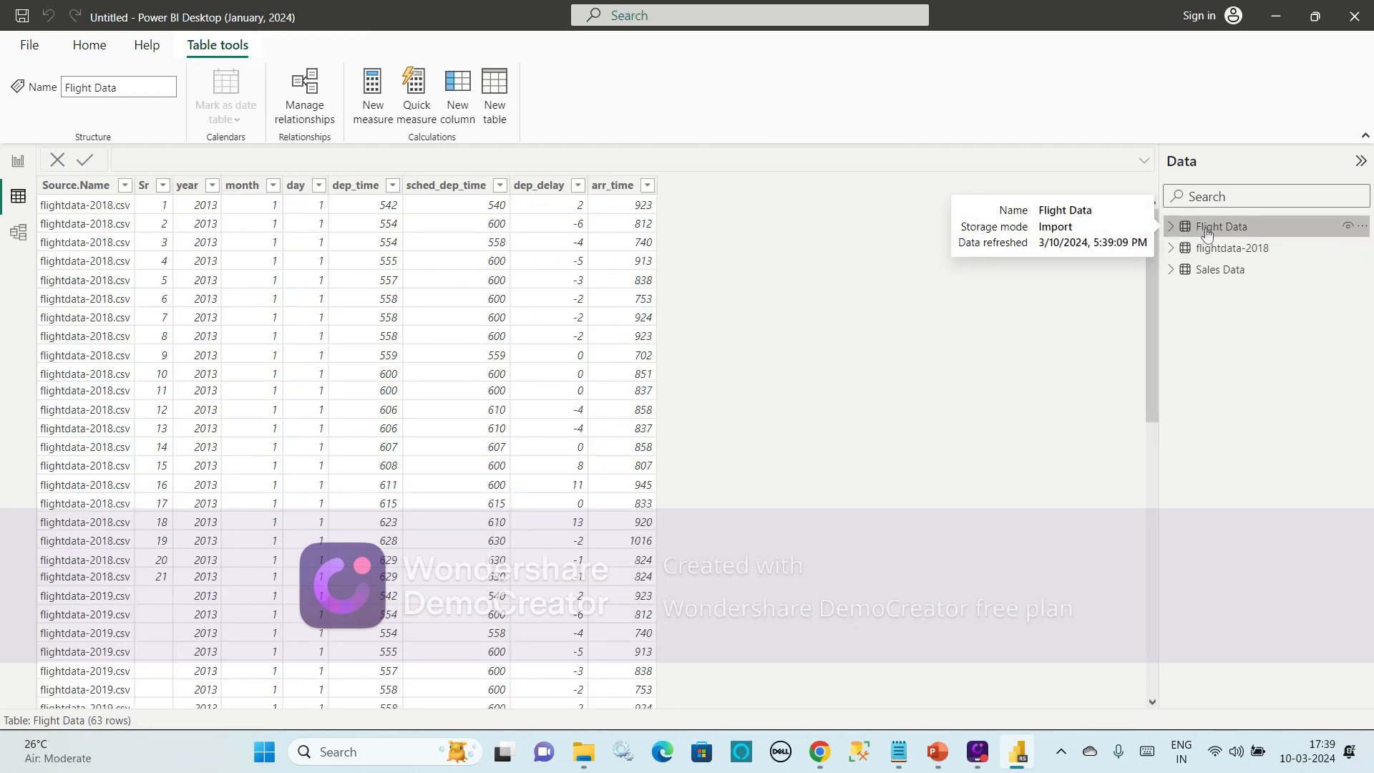
pyautogui.click(127, 187)
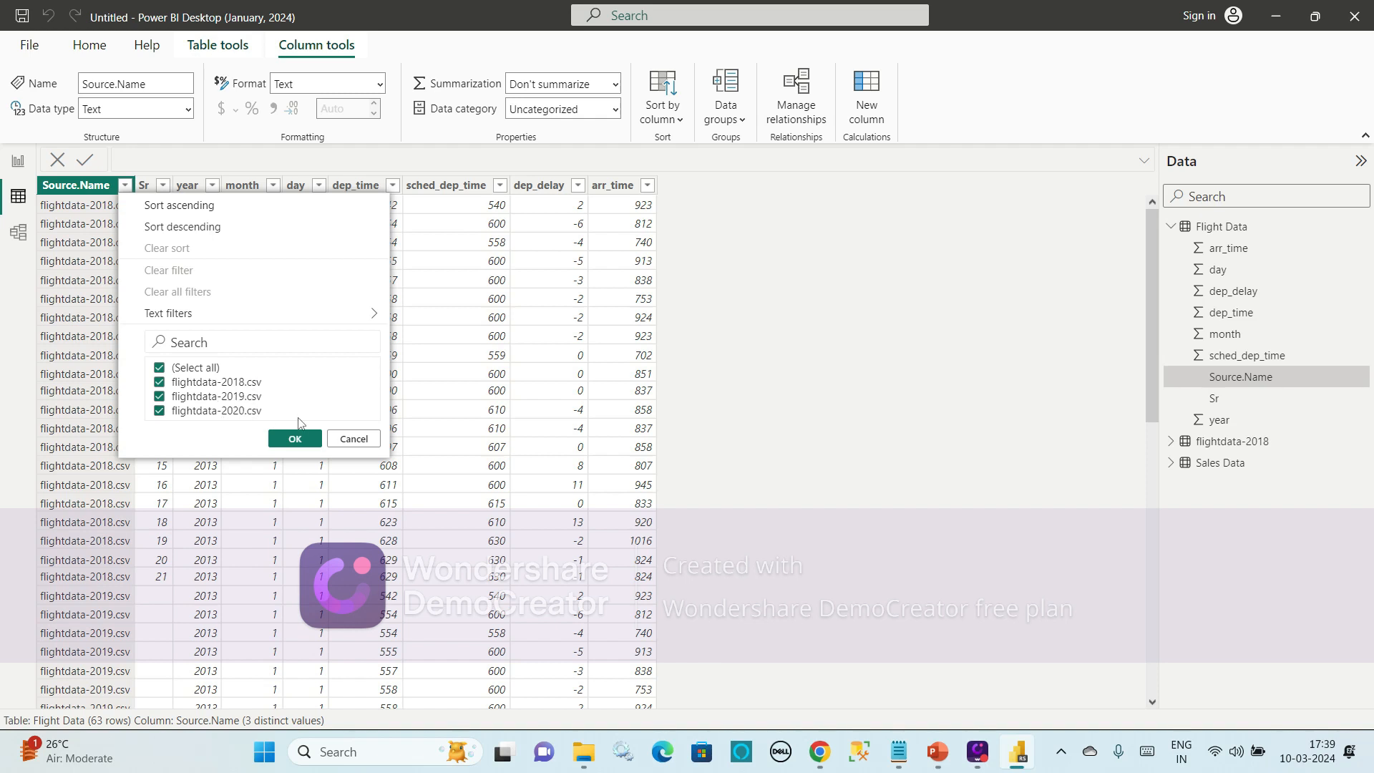
pyautogui.click(339, 447)
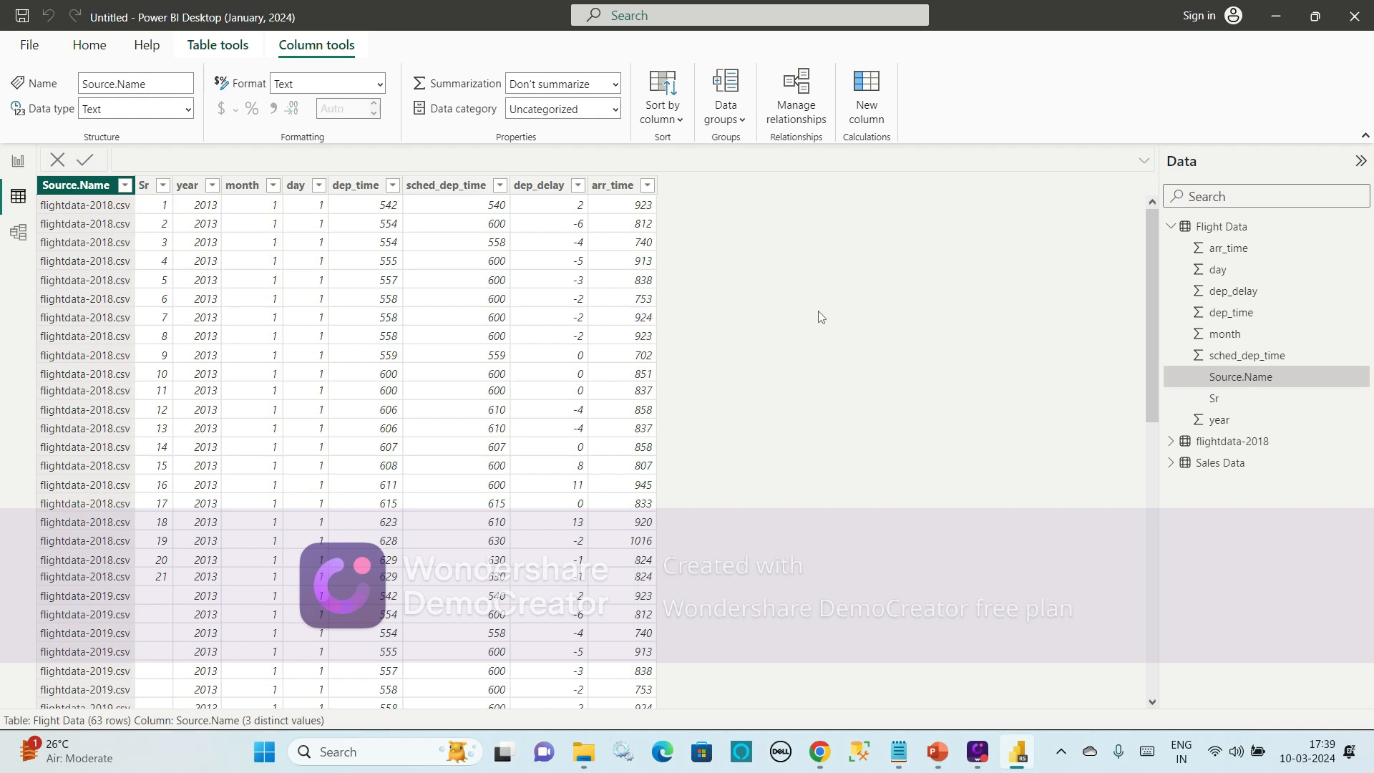
# Collapse the Flight Data fields, review the Sales Data, flightdata-2018 and Flight Data tables in turn, and return to Report view
pyautogui.click(1173, 228)
pyautogui.click(1233, 278)
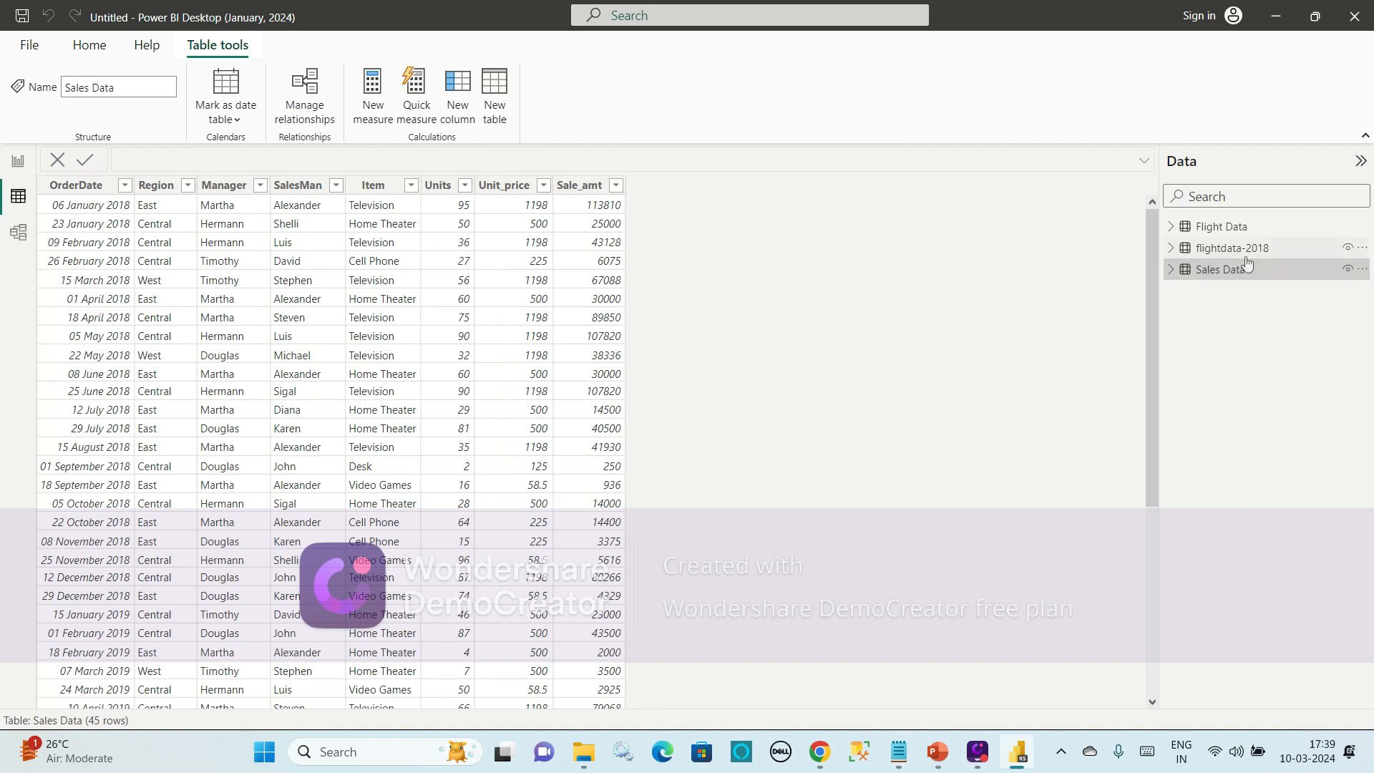
pyautogui.moveTo(1246, 259)
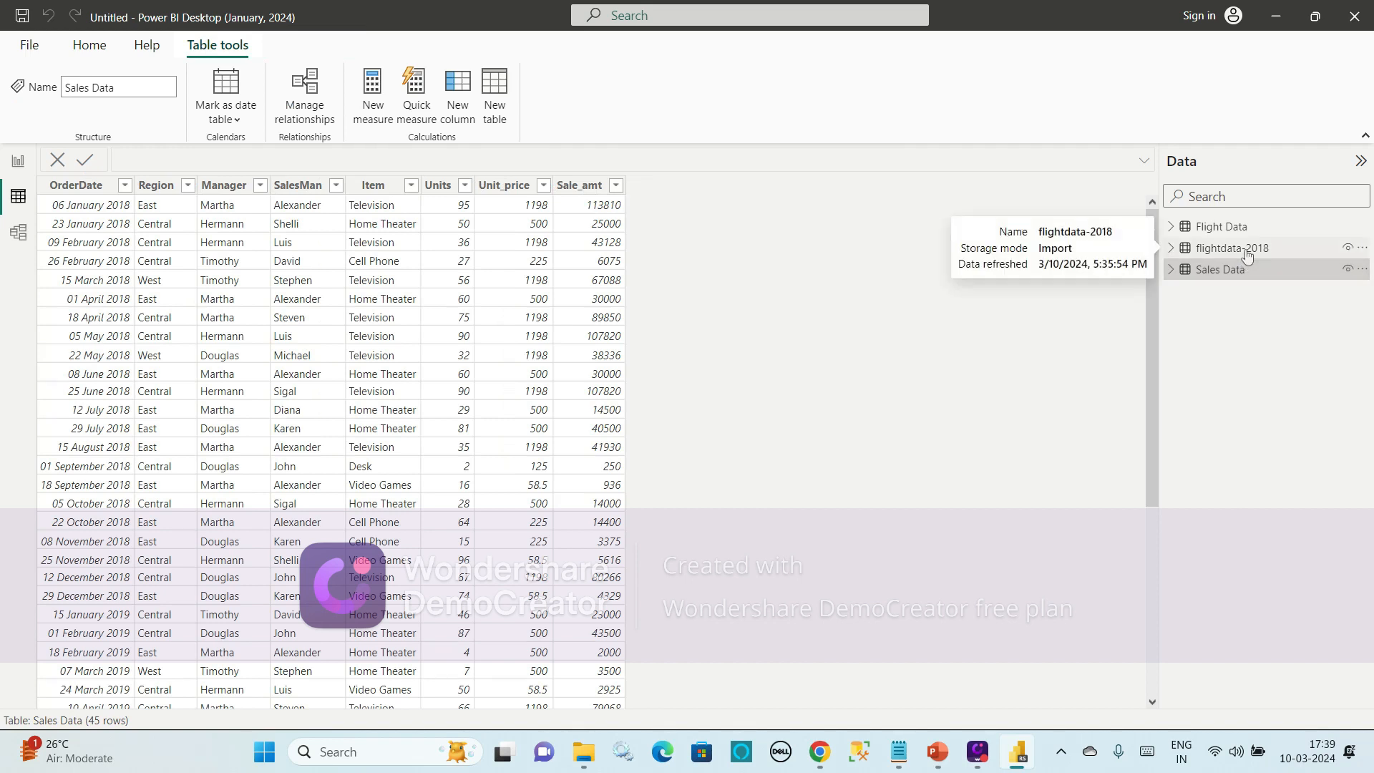
pyautogui.click(1246, 254)
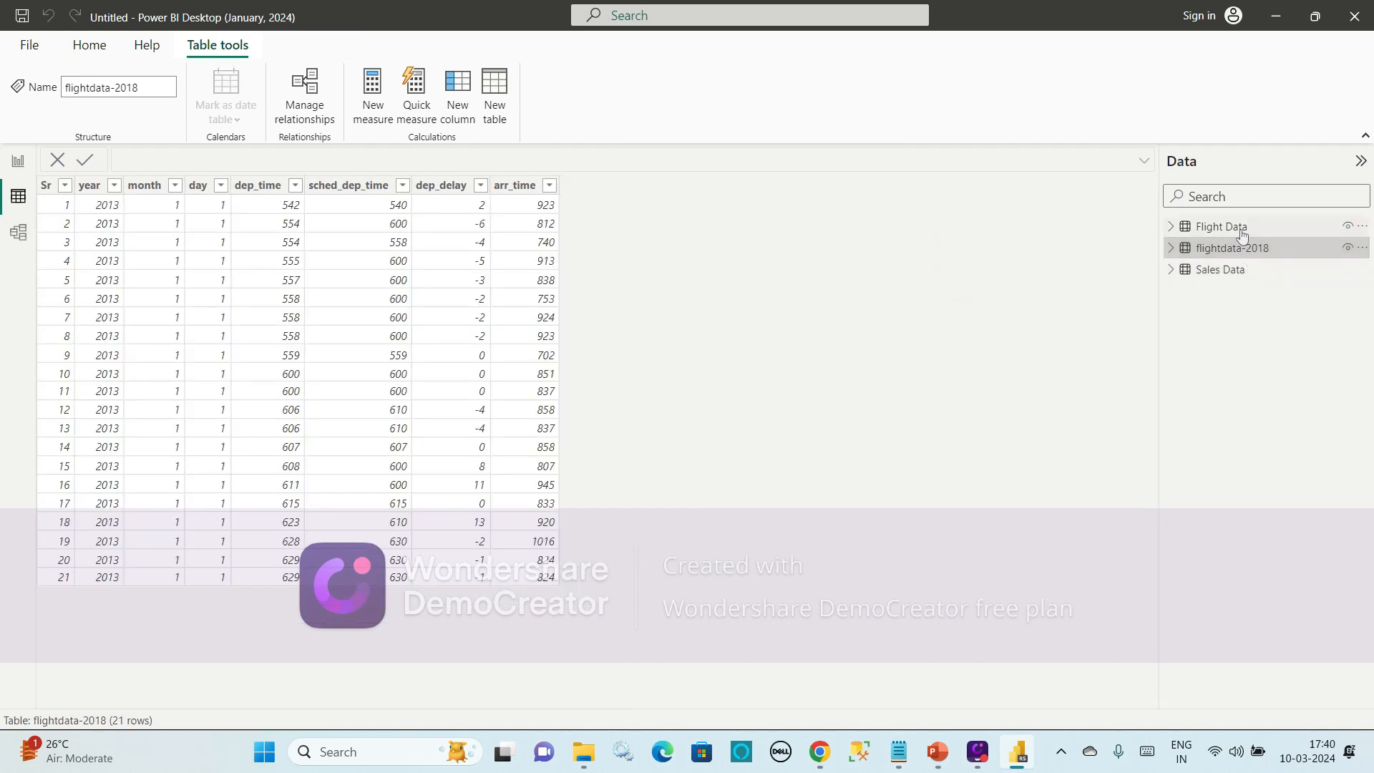
pyautogui.moveTo(1241, 234)
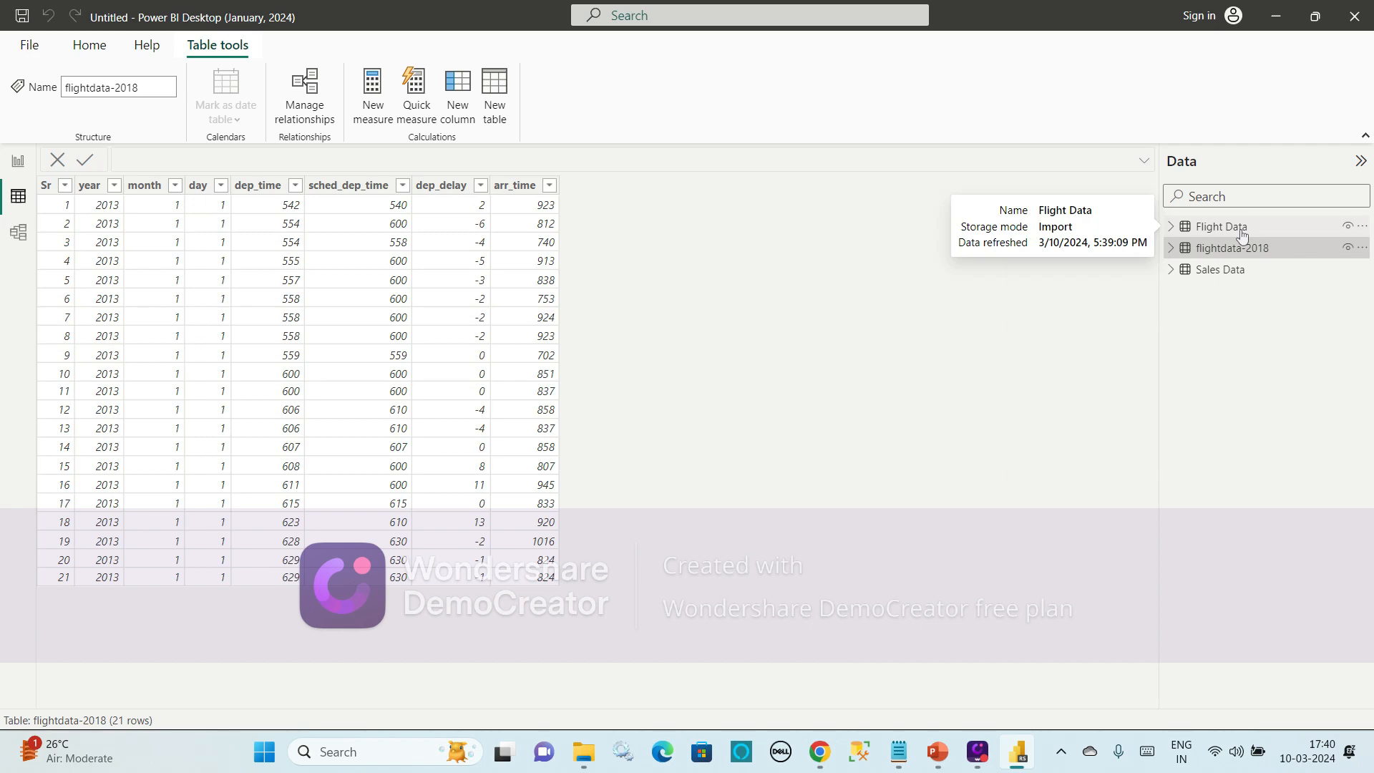
pyautogui.click(1242, 234)
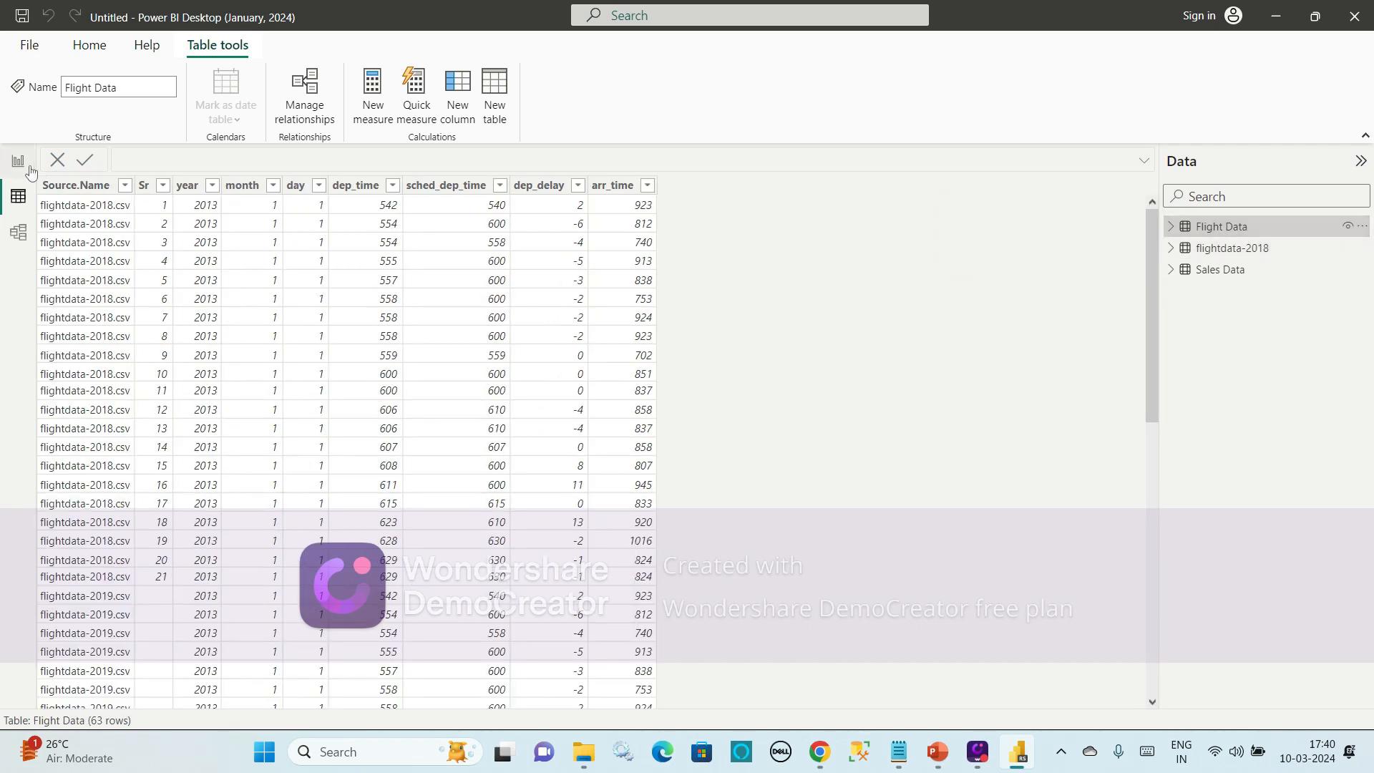
pyautogui.click(18, 162)
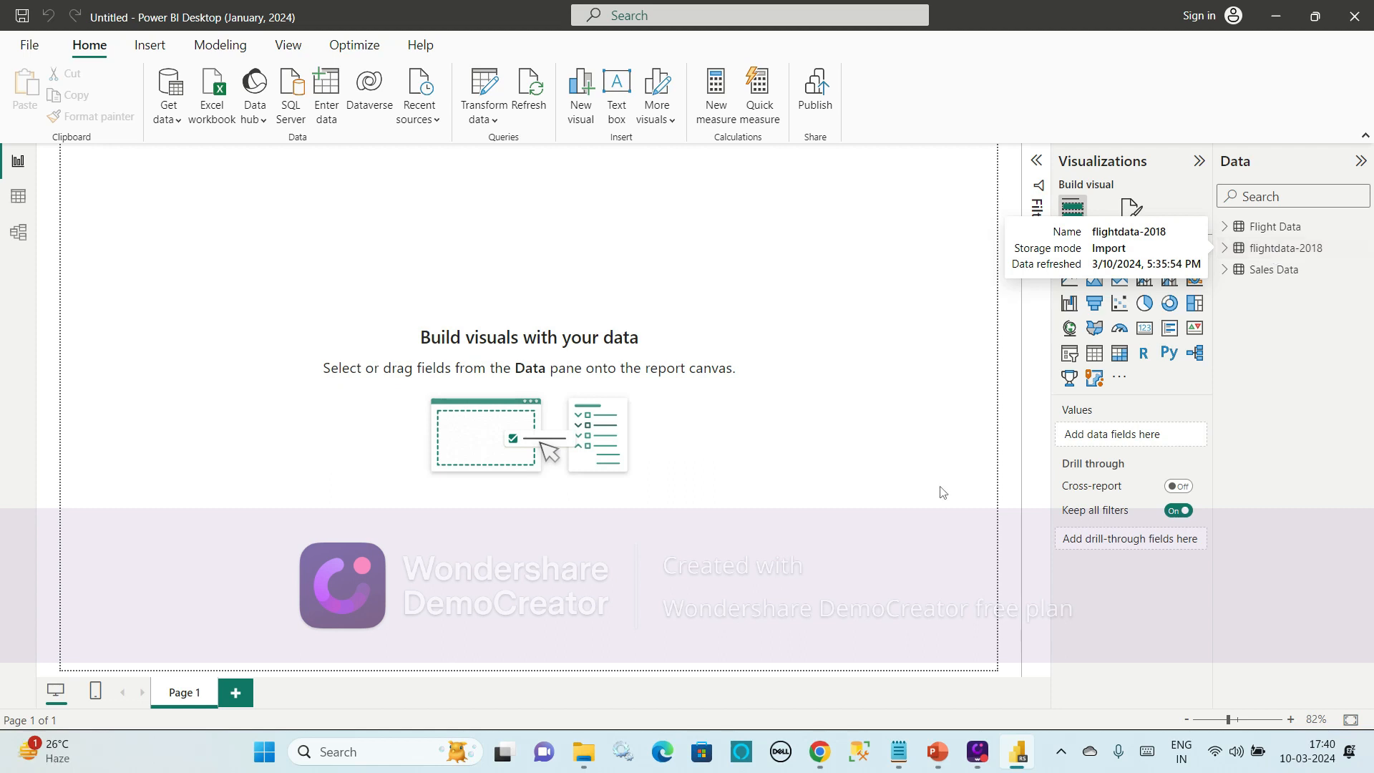
# Switch to File Explorer, go up to the 10-03-2024 folder and look over its source files
pyautogui.click(584, 752)
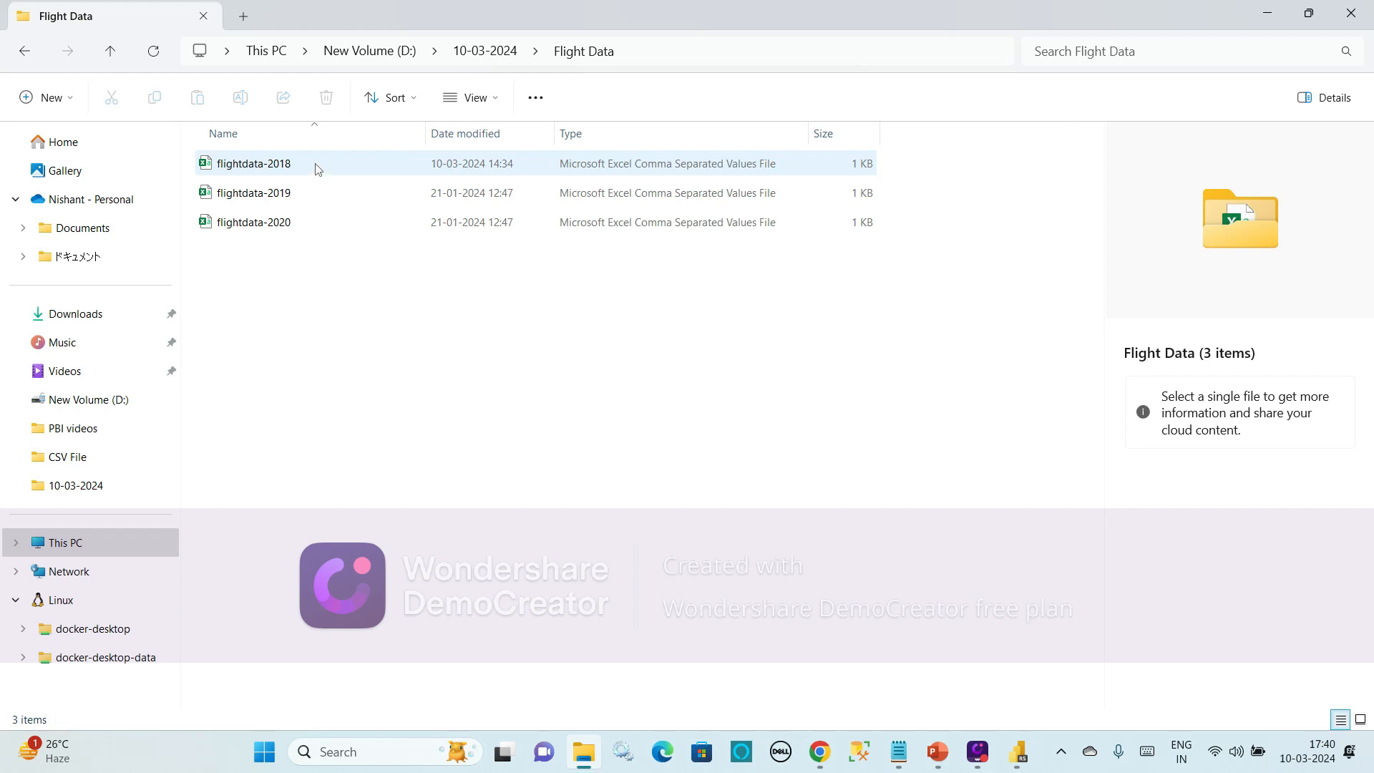
pyautogui.press('BackSpace')
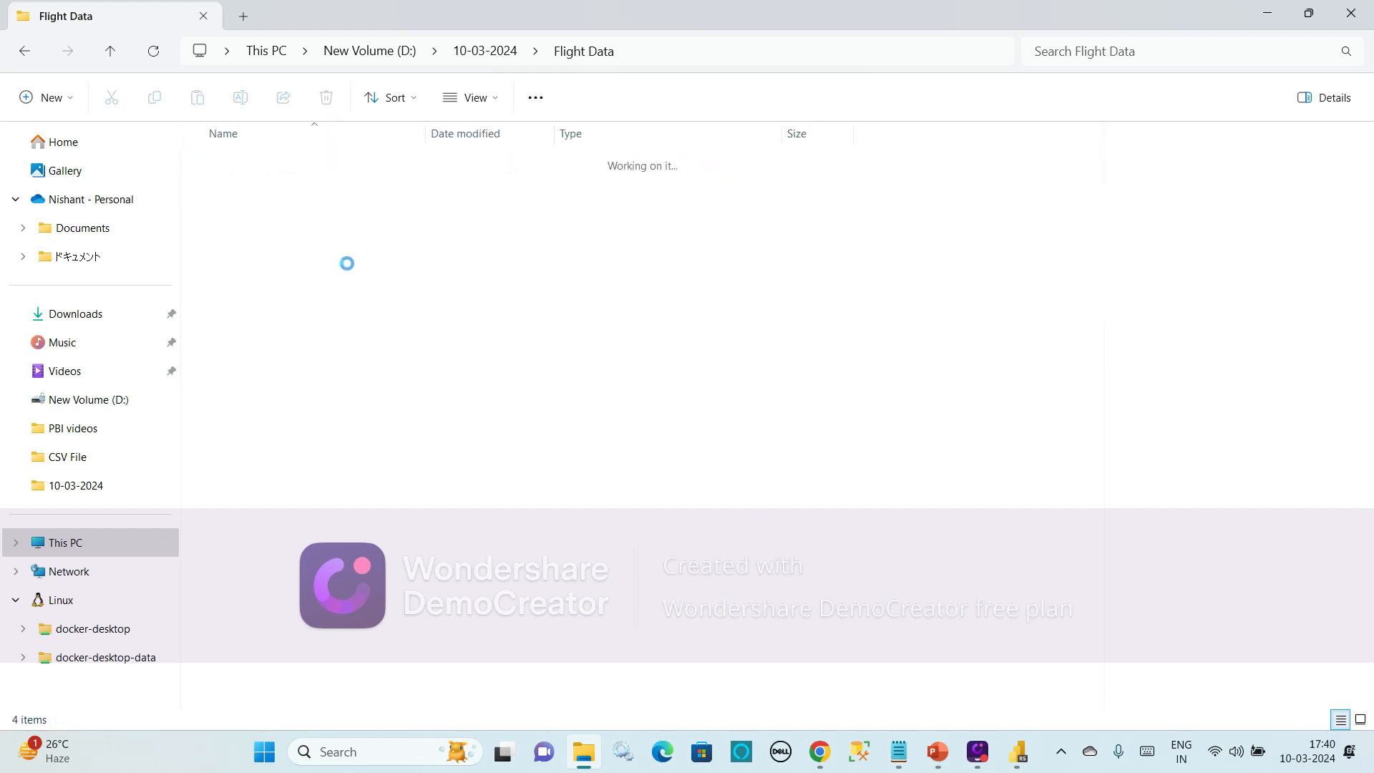
pyautogui.click(339, 250)
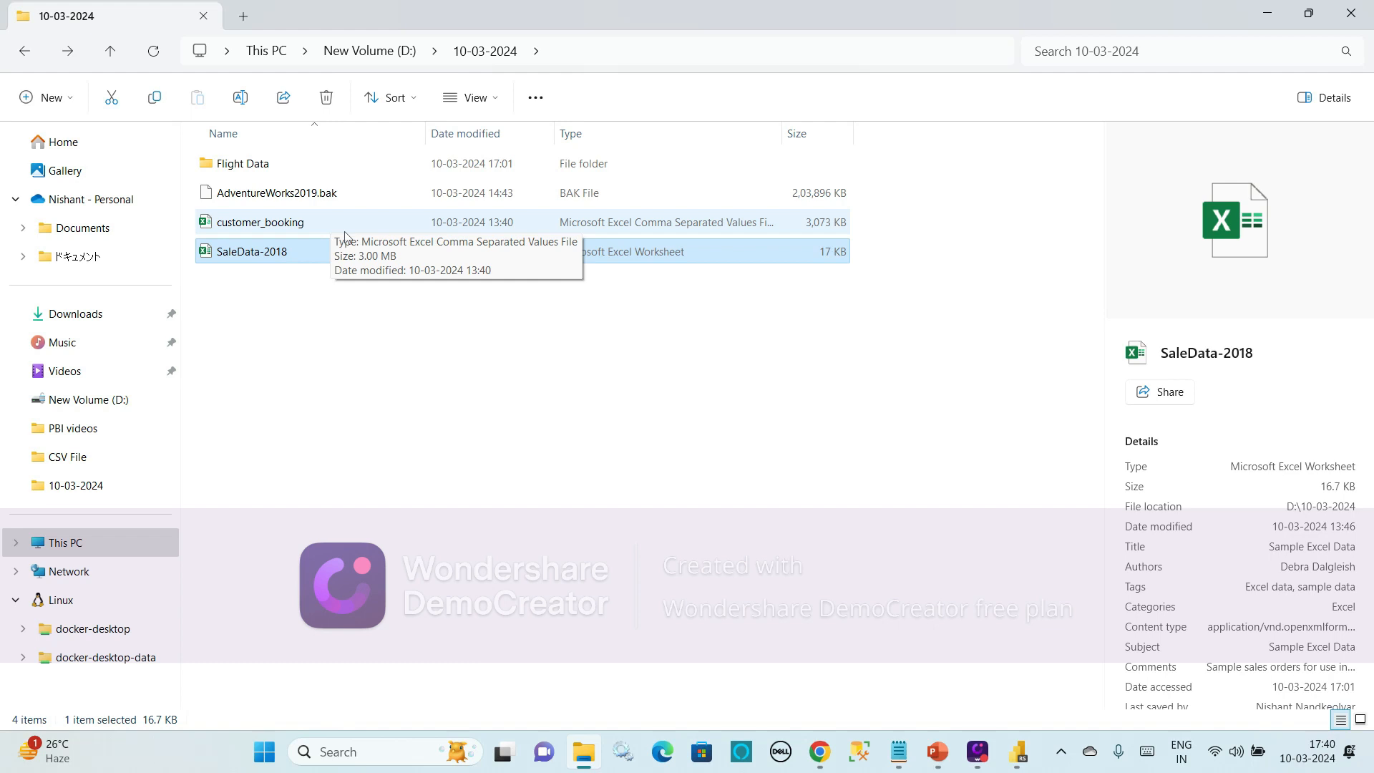
# Switch to SQL Server Management Studio and connect to the Database Engine on DESKTOP-91R5MVE with Windows Authentication
pyautogui.click(861, 753)
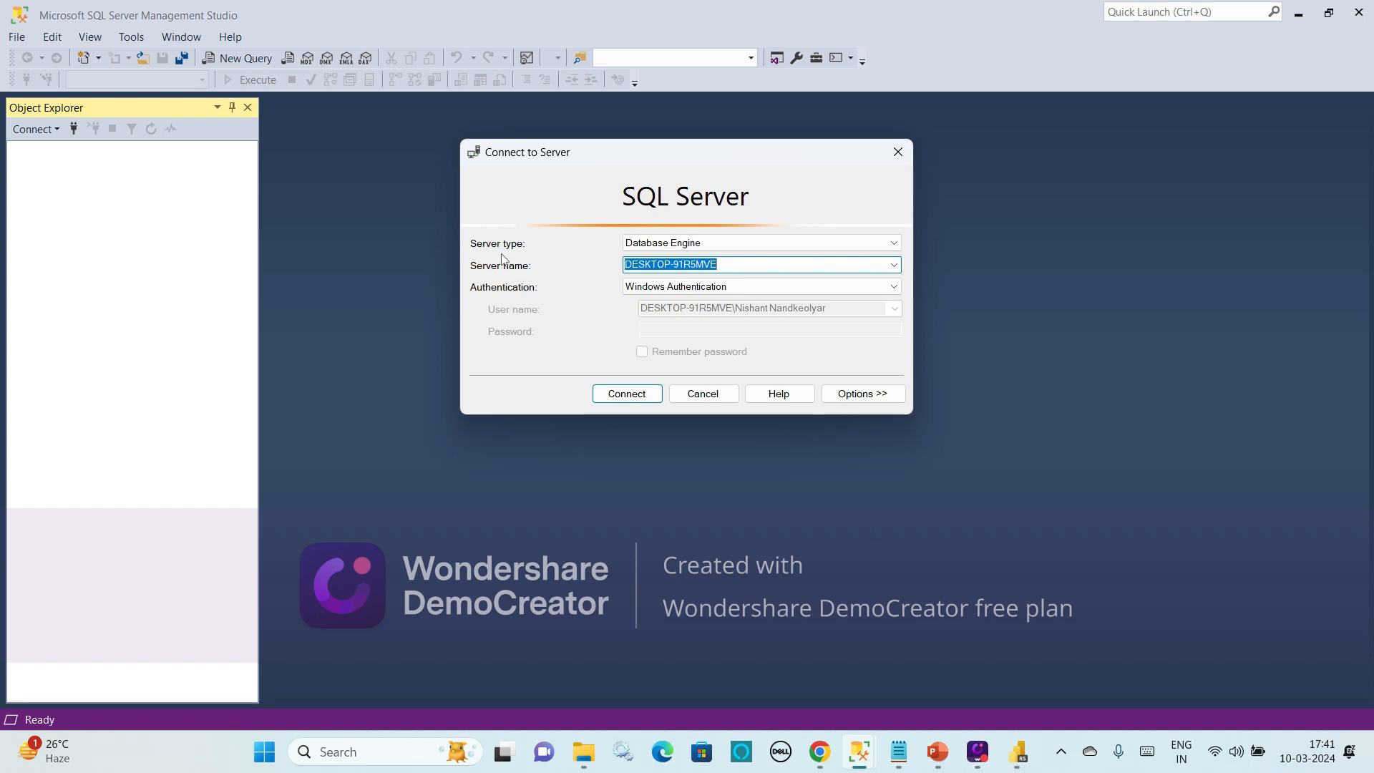
pyautogui.click(882, 247)
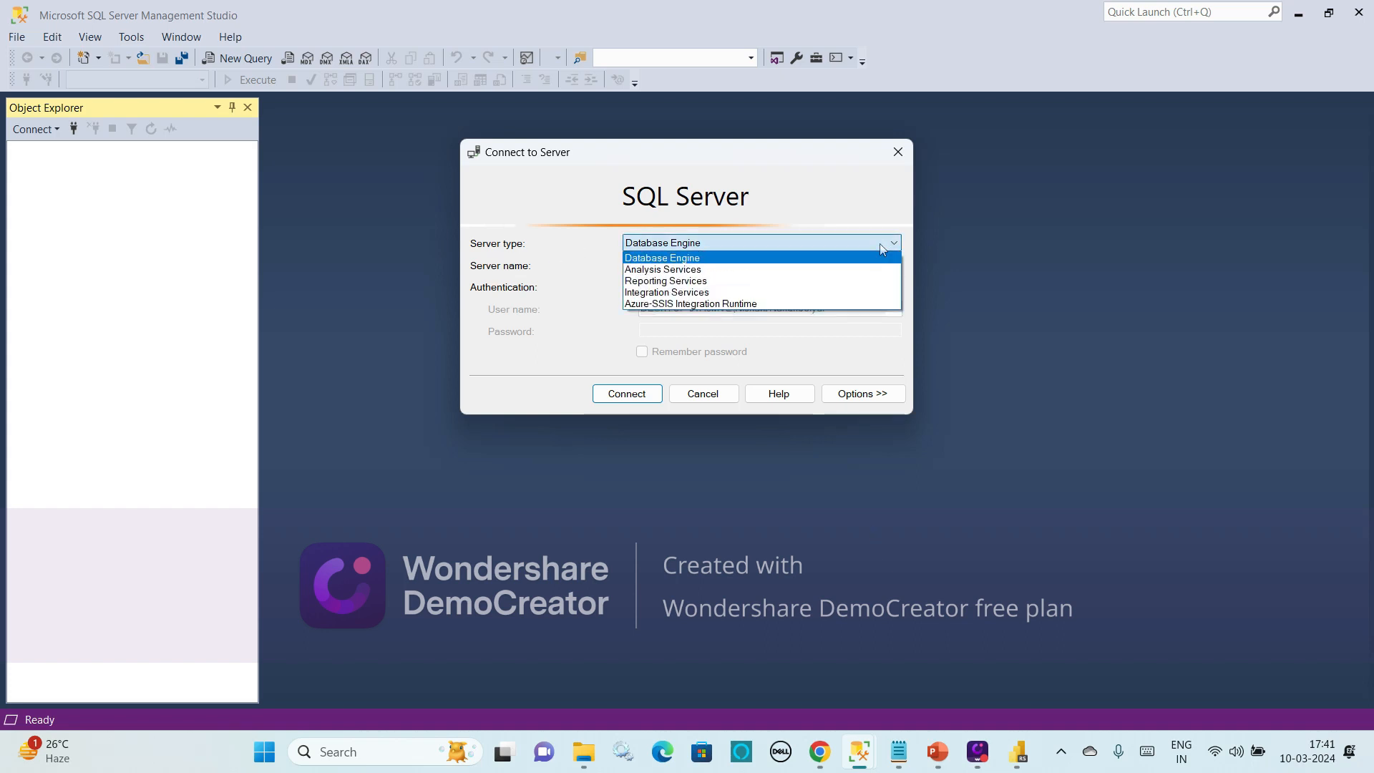
pyautogui.click(883, 247)
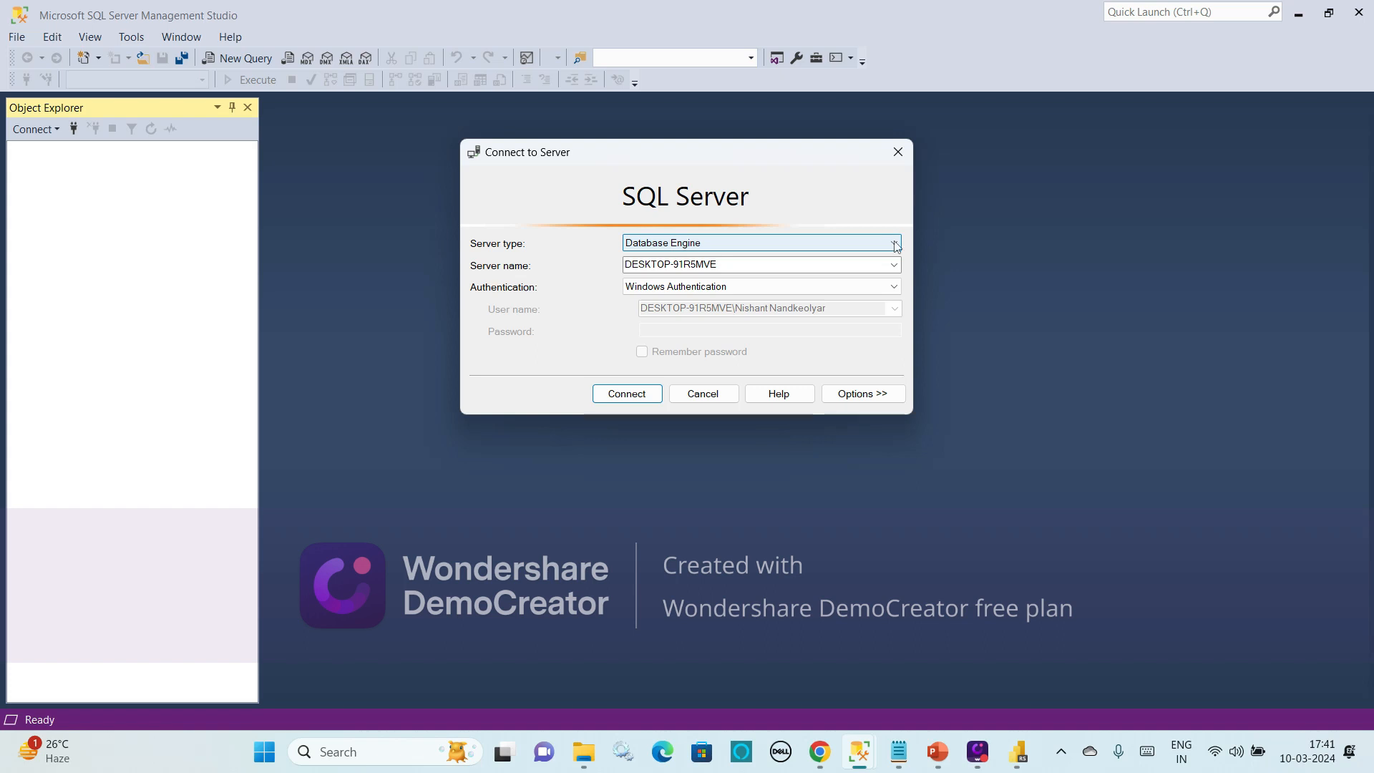
pyautogui.click(896, 245)
pyautogui.click(896, 246)
pyautogui.click(893, 247)
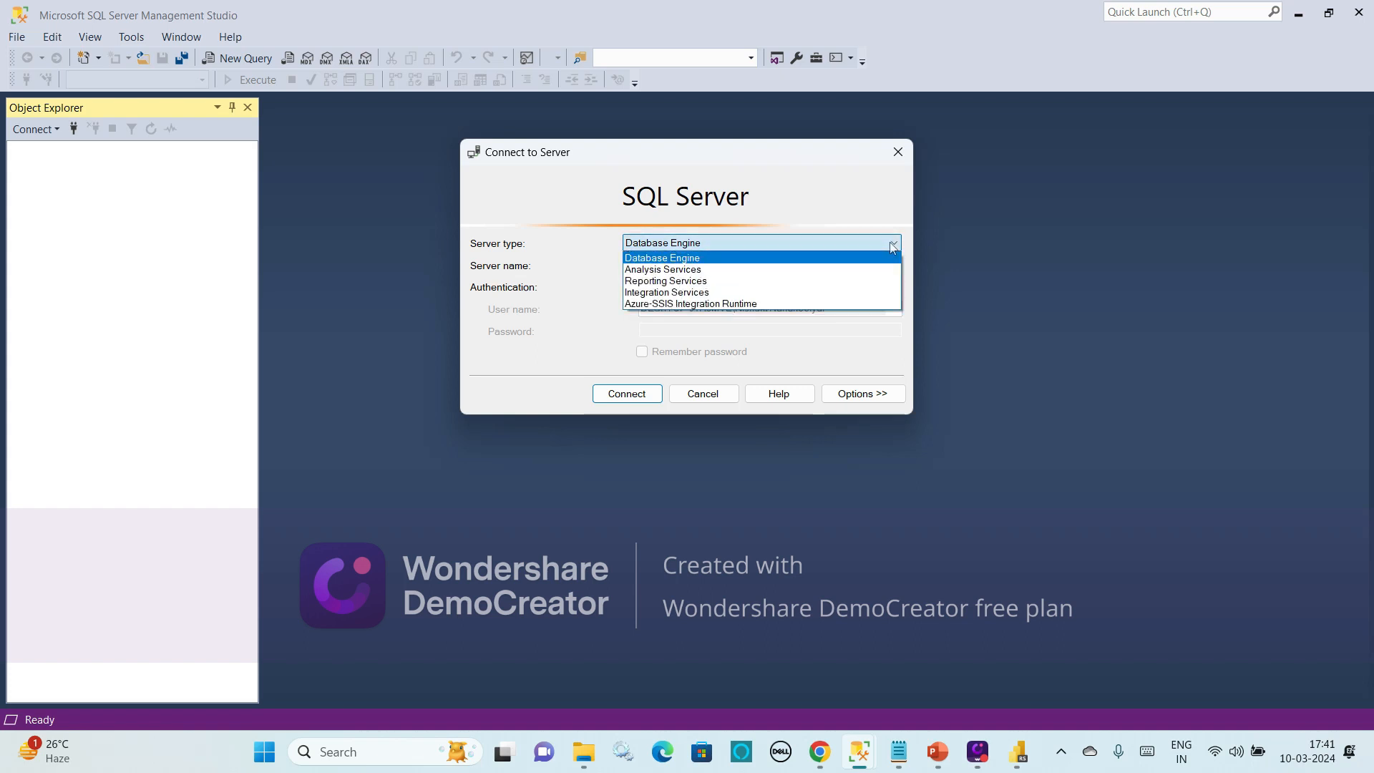
pyautogui.click(785, 247)
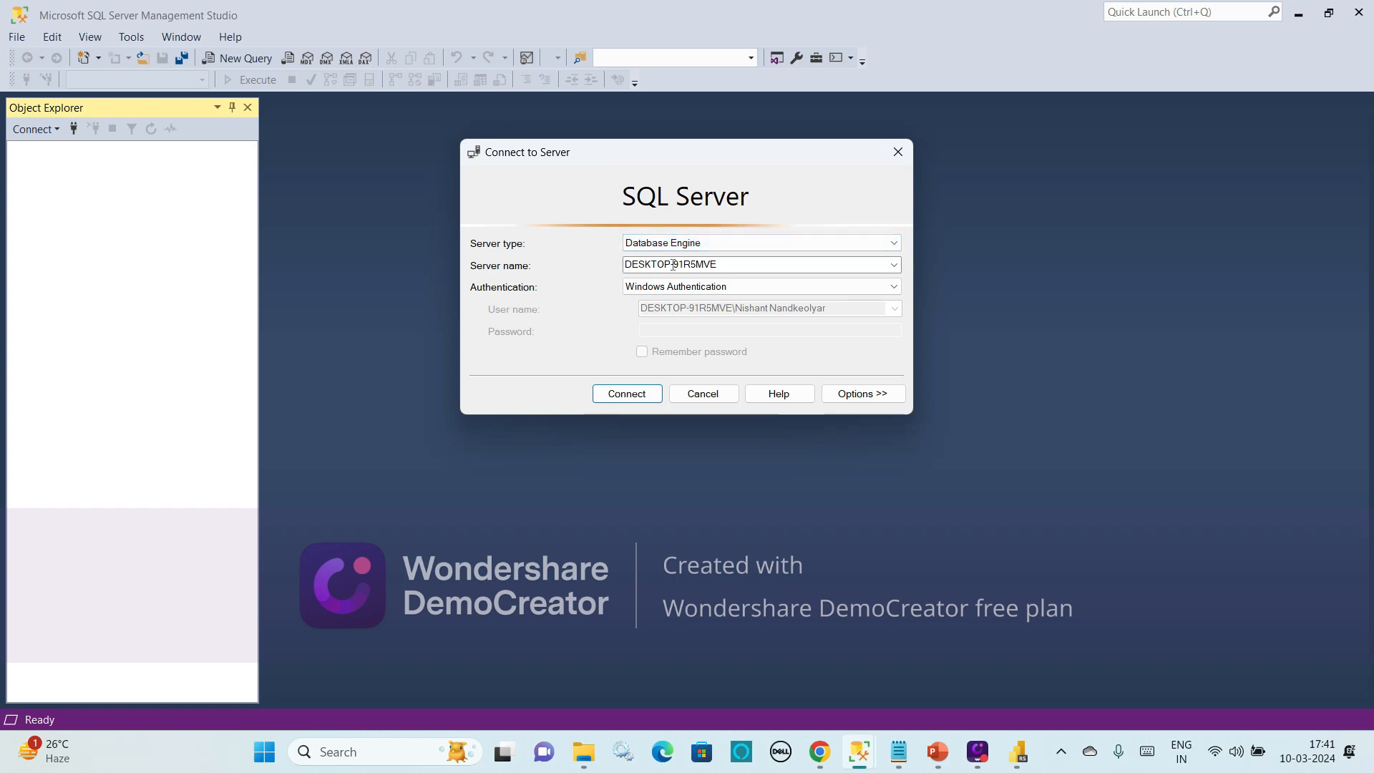
pyautogui.moveTo(728, 264); pyautogui.dragTo(609, 264)
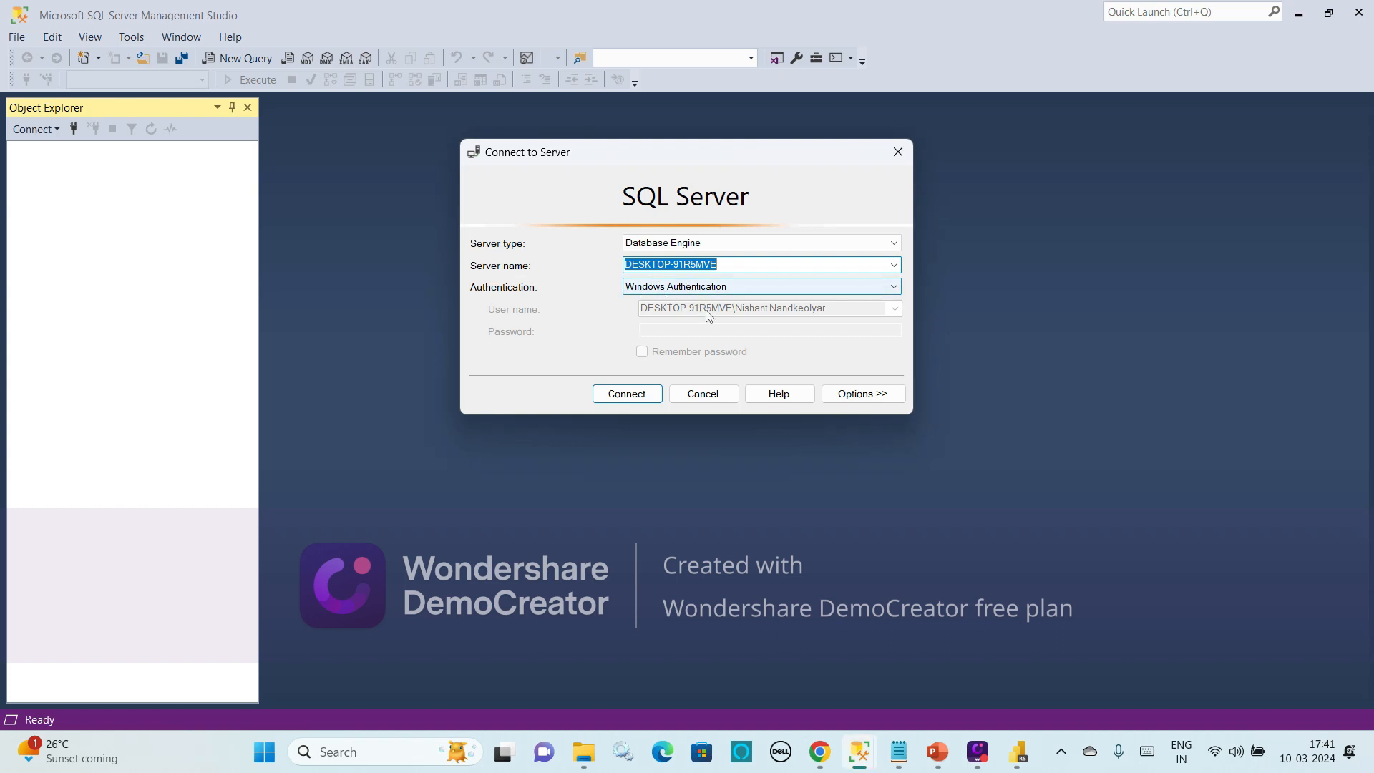
pyautogui.click(637, 393)
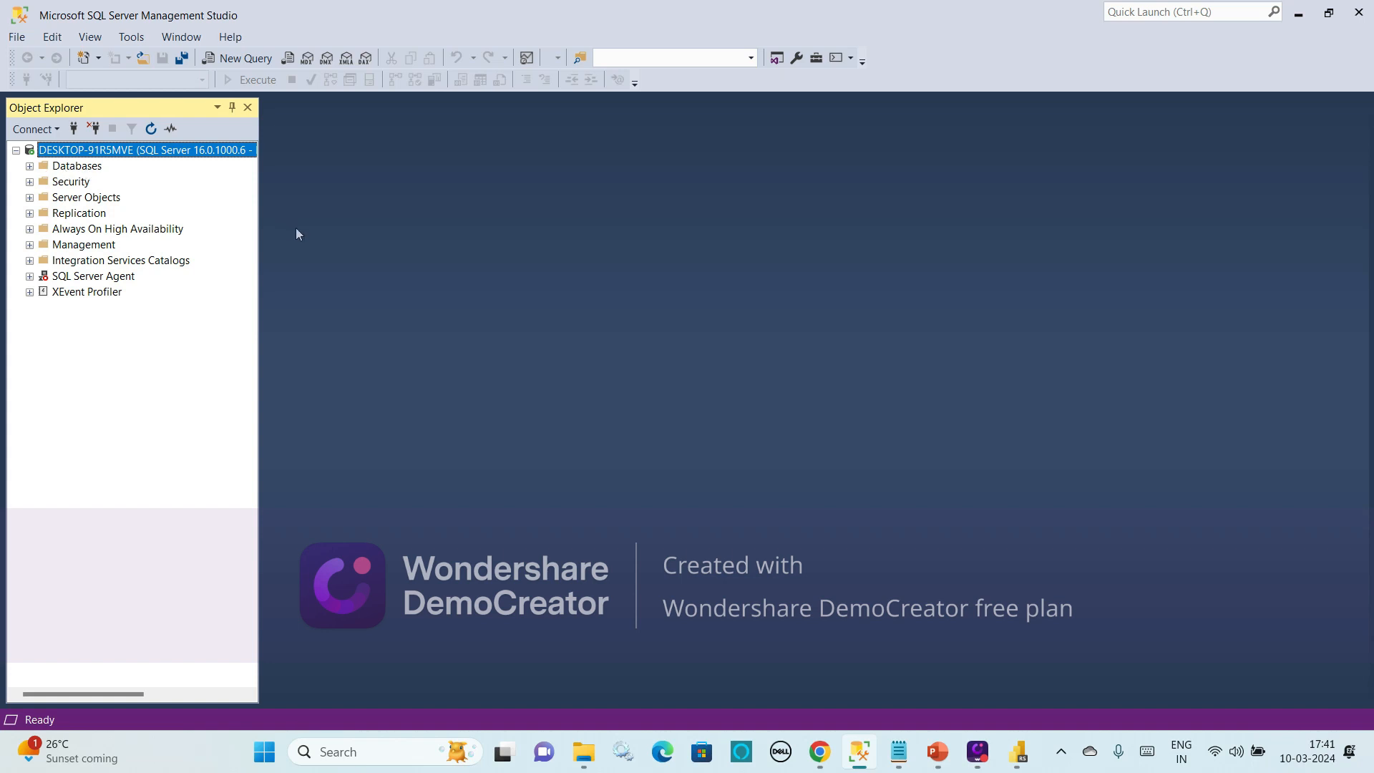
# Start a database restore with Device as the source and open the file locator for adding backup media
pyautogui.rightClick(76, 170)
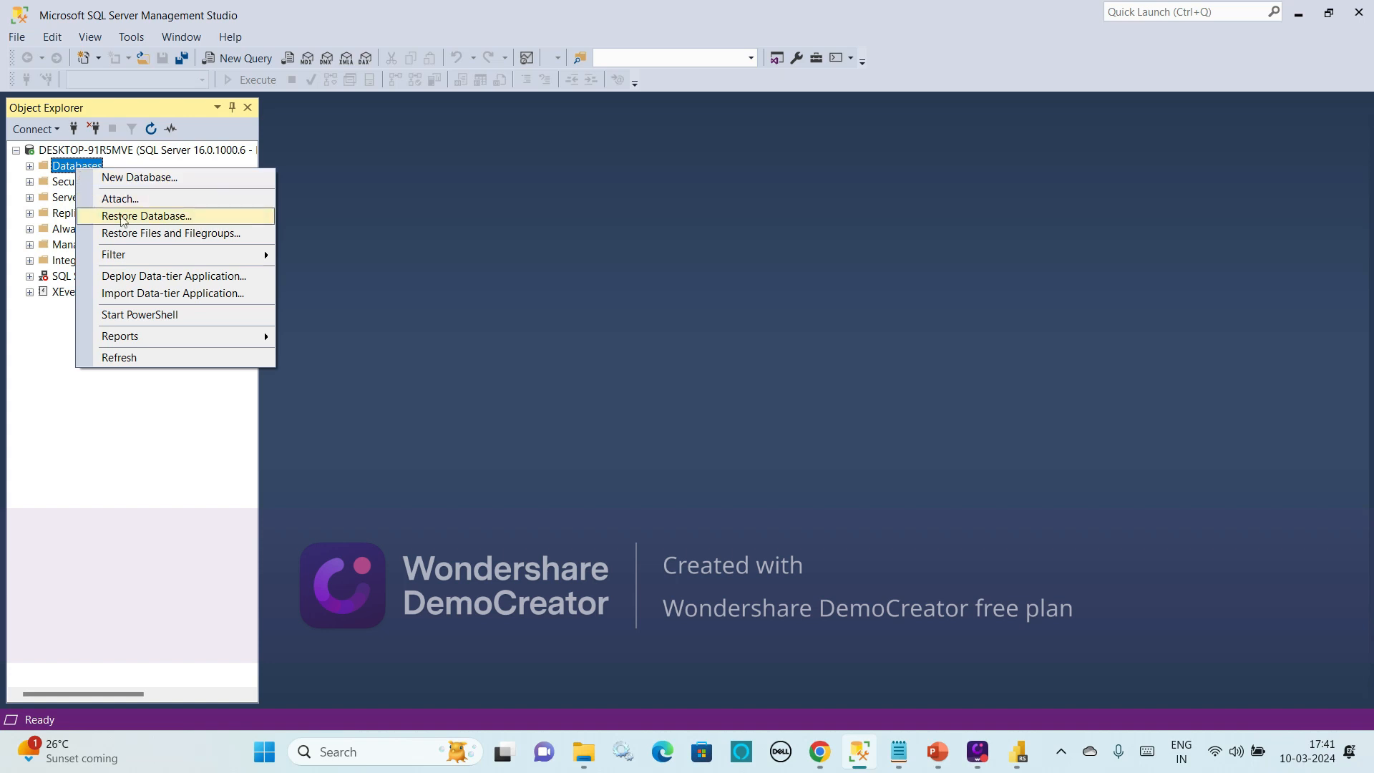
pyautogui.click(130, 217)
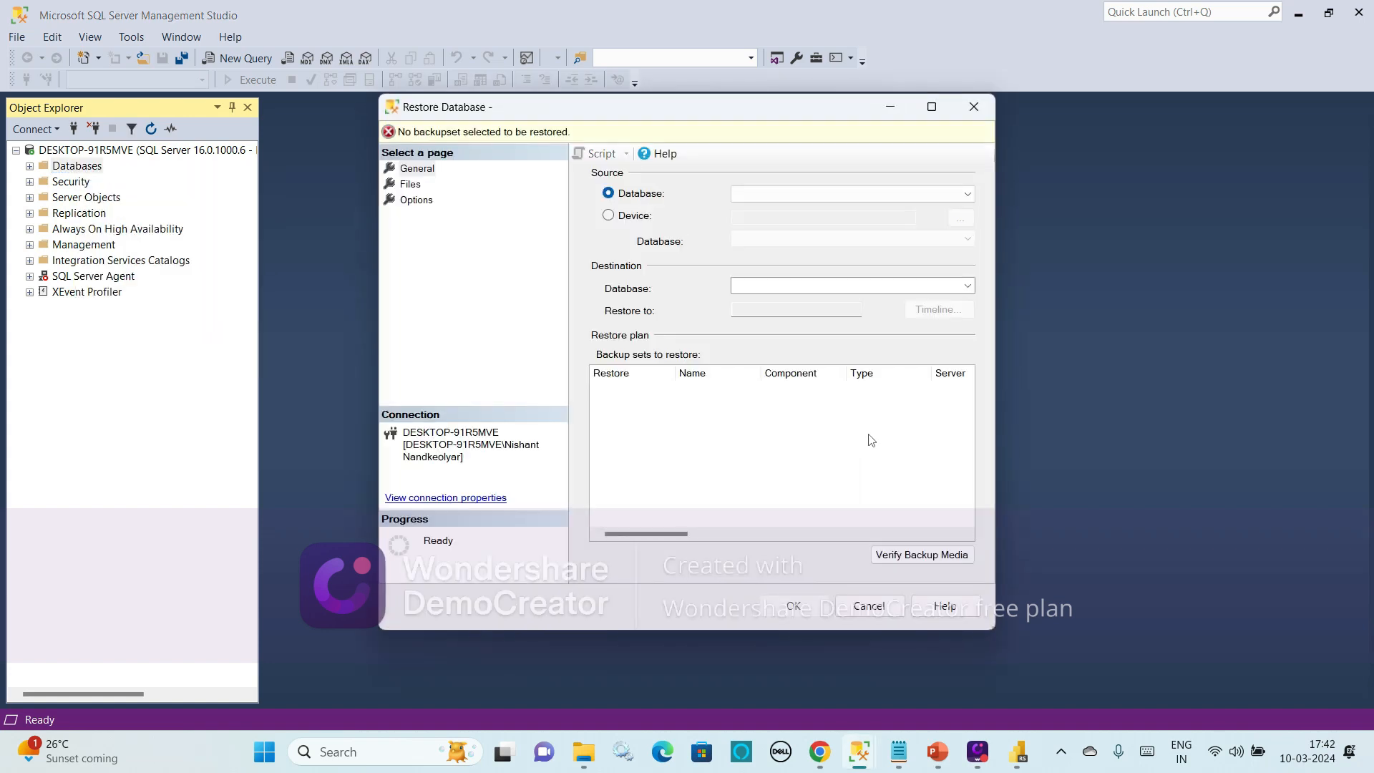
pyautogui.click(634, 218)
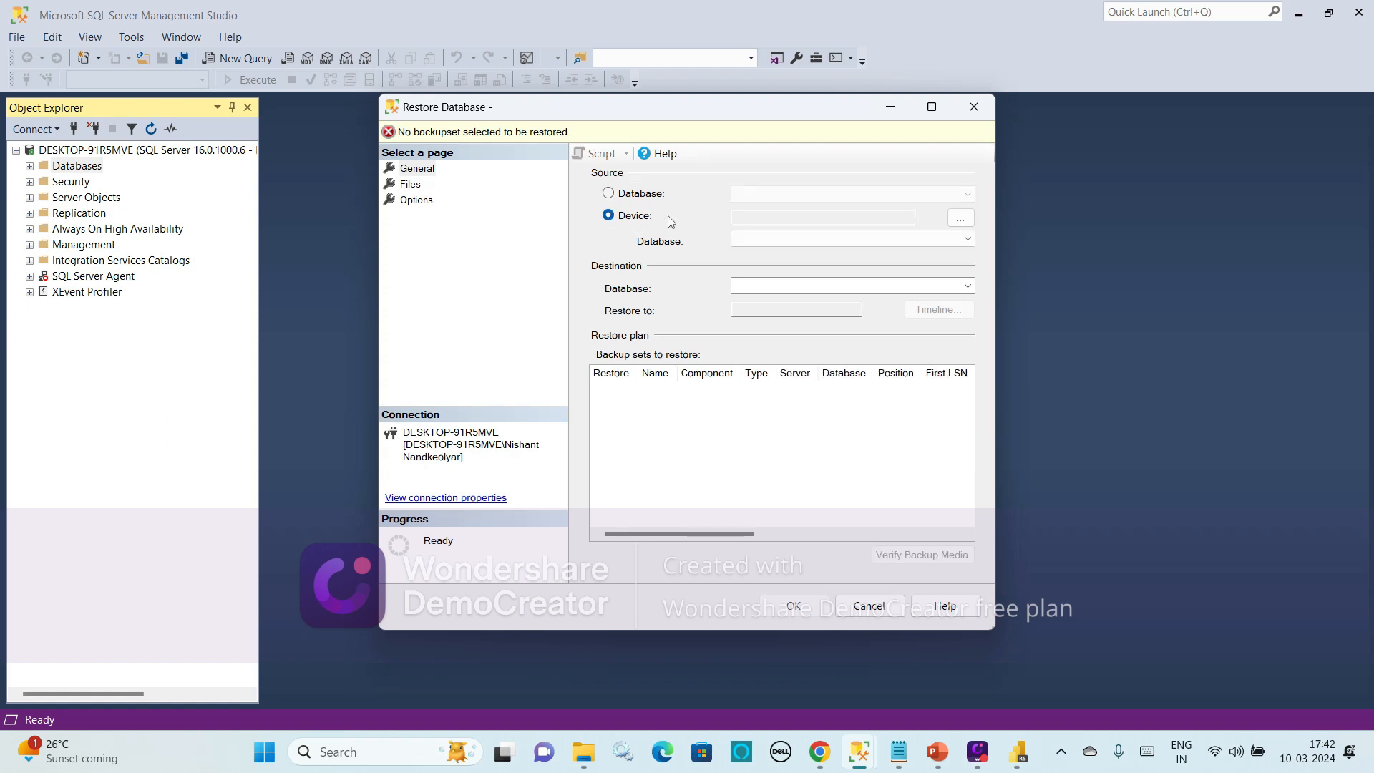
pyautogui.click(961, 219)
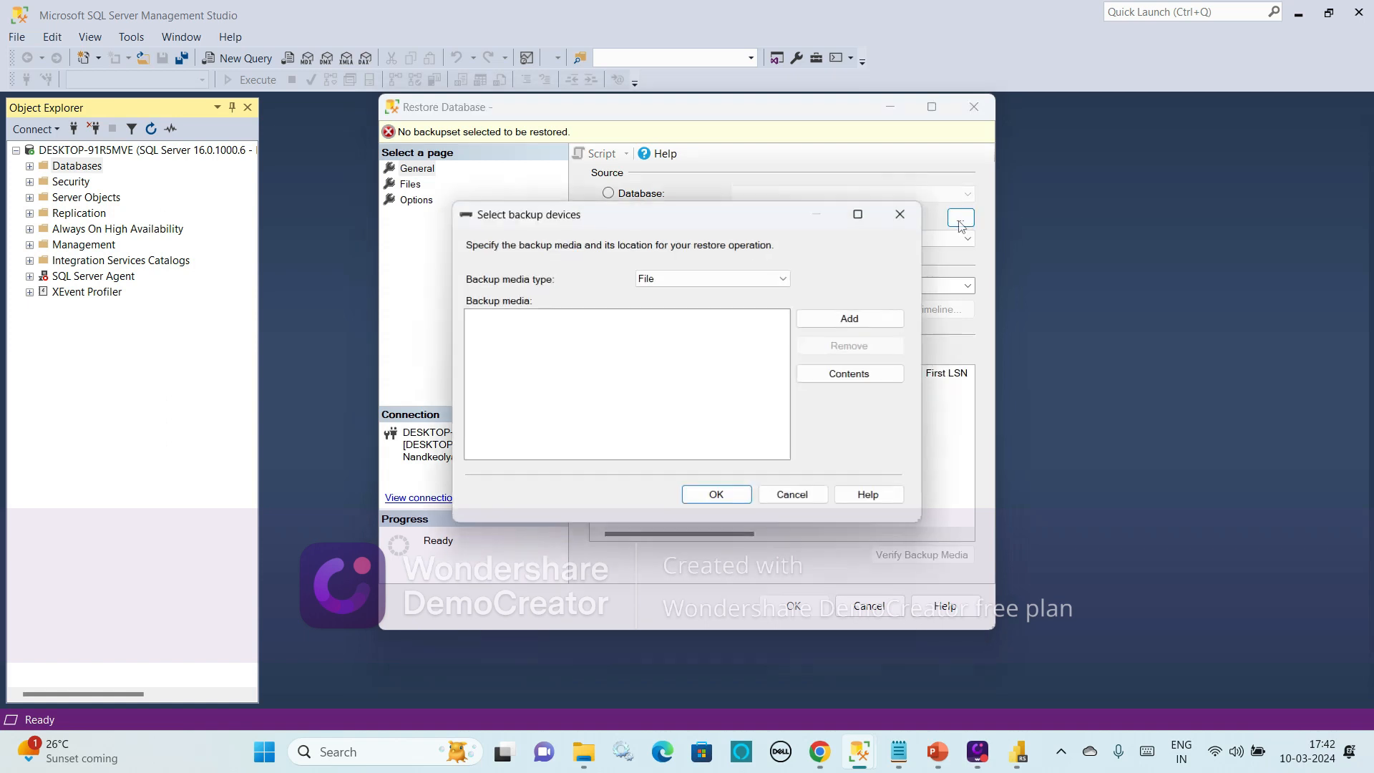
pyautogui.click(840, 321)
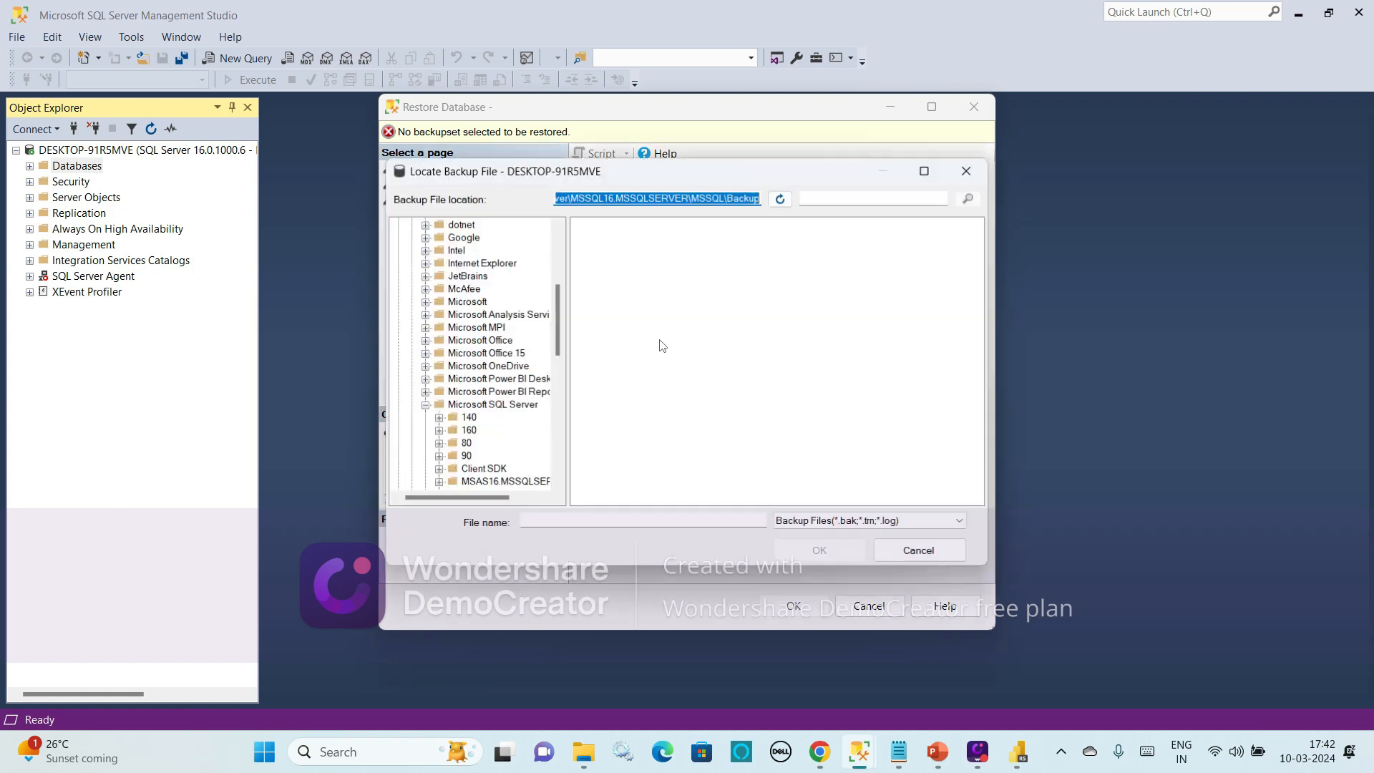
# Choose AdventureWorks2019.bak from the D:\10-03-2024 folder as the backup media for the restore
pyautogui.scroll(5, 472, 344)
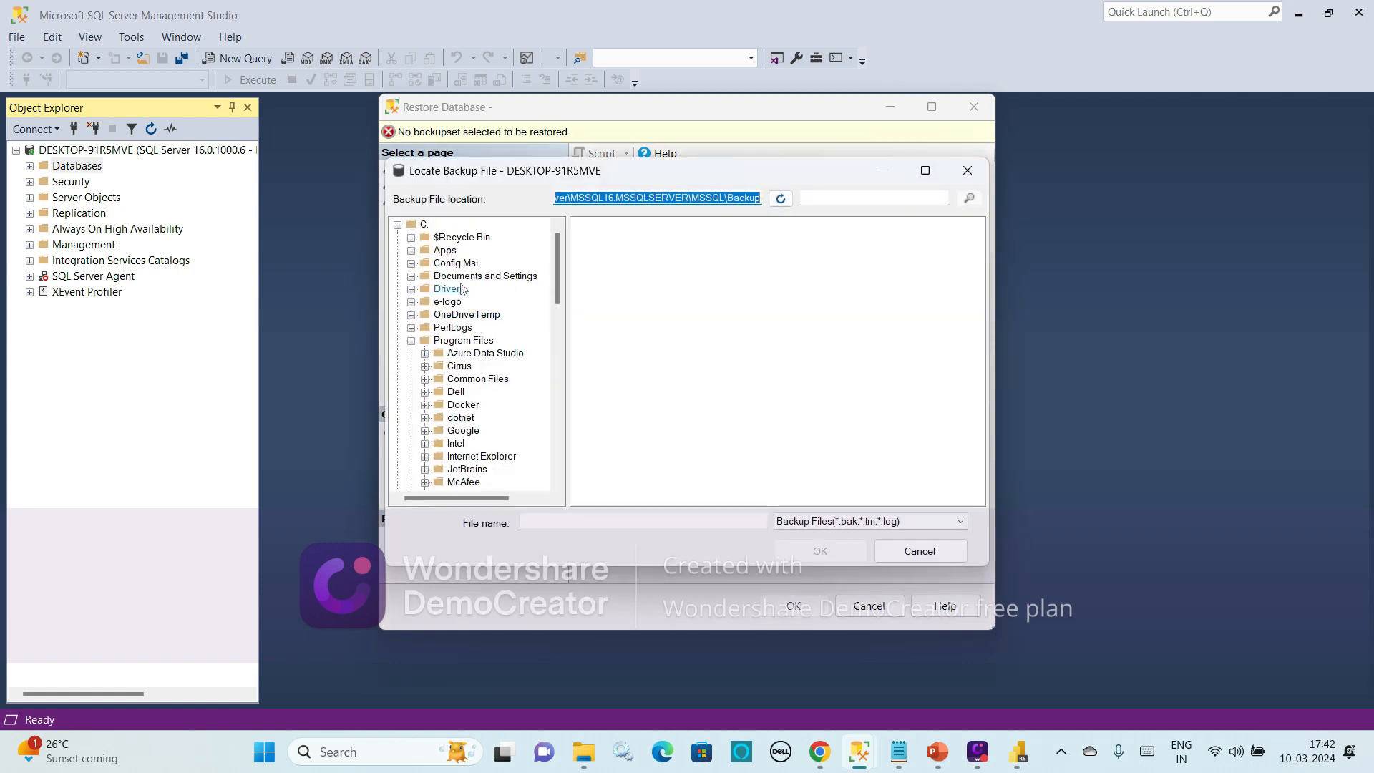
pyautogui.click(397, 224)
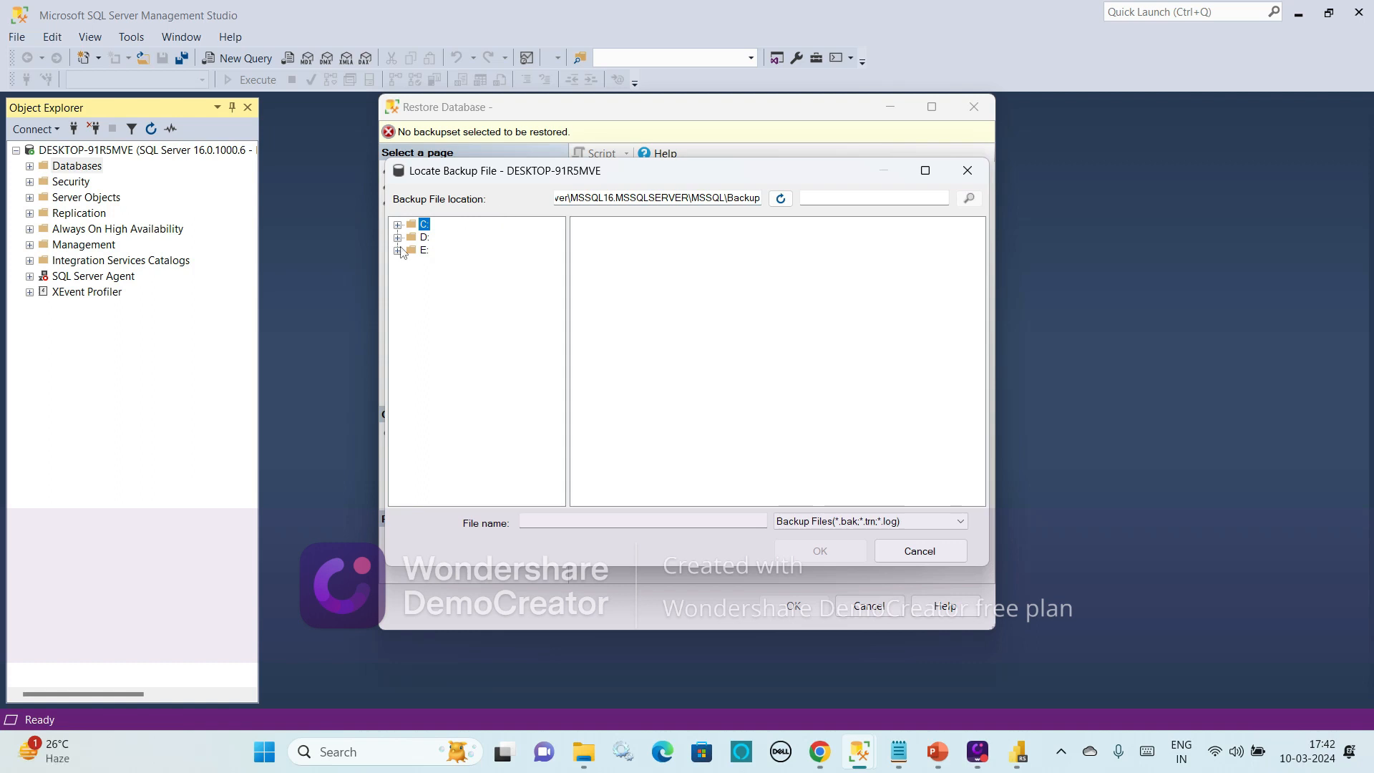
pyautogui.click(423, 237)
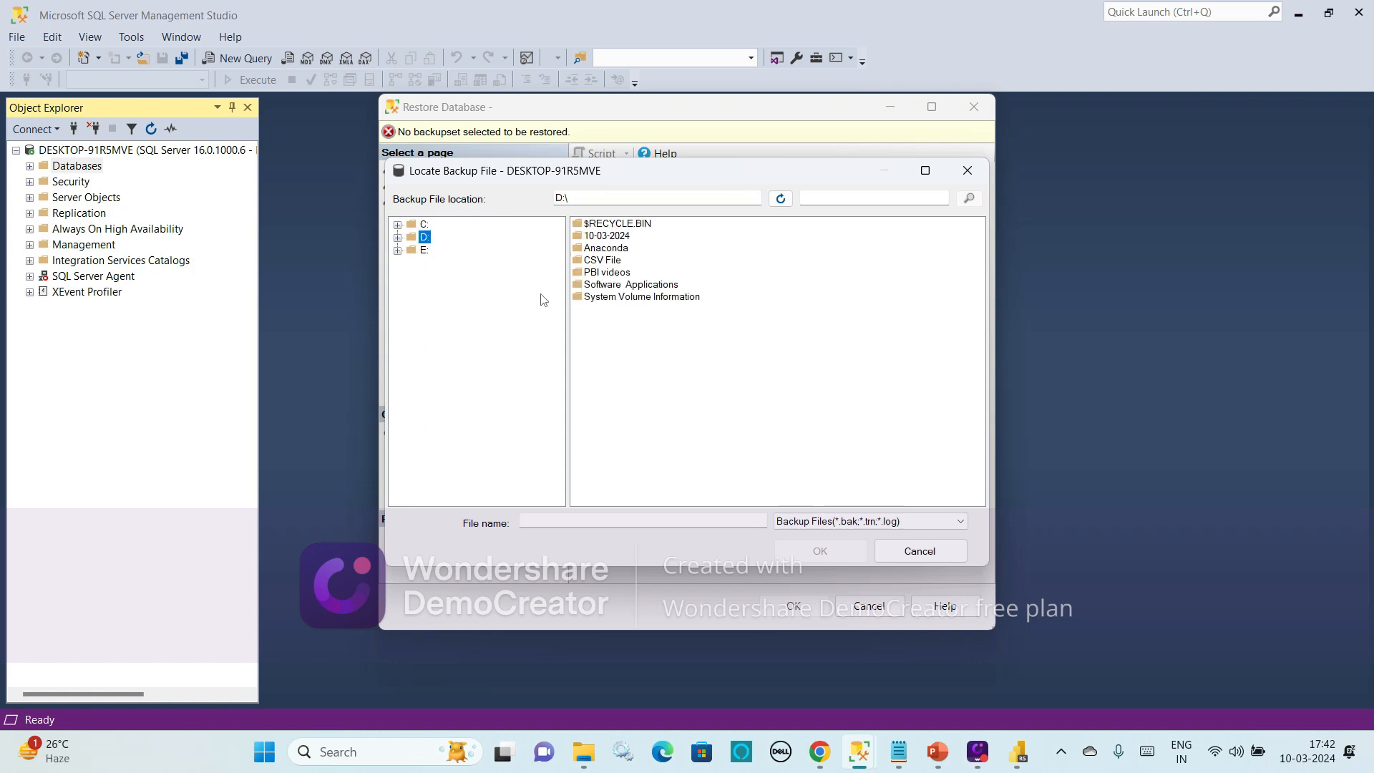
pyautogui.click(608, 237)
pyautogui.doubleClick(605, 237)
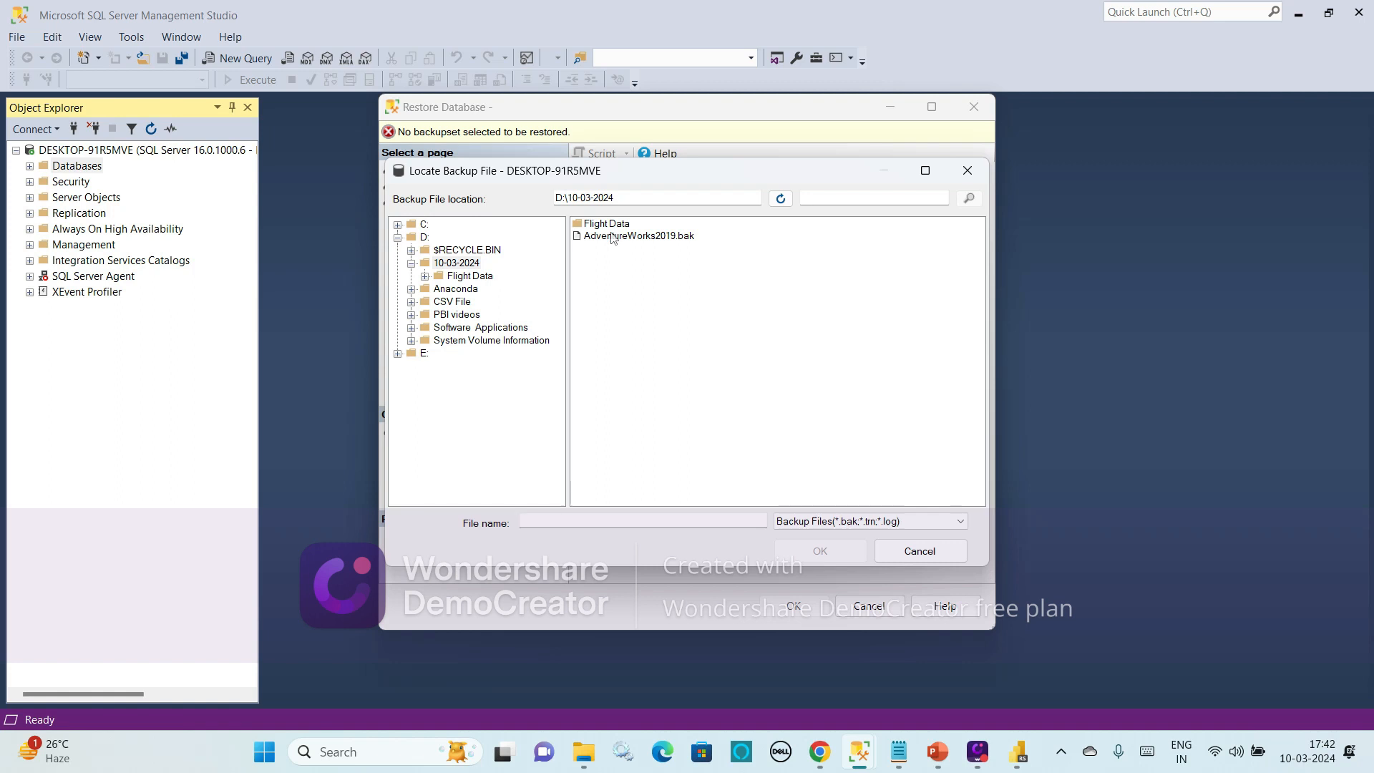
pyautogui.click(614, 238)
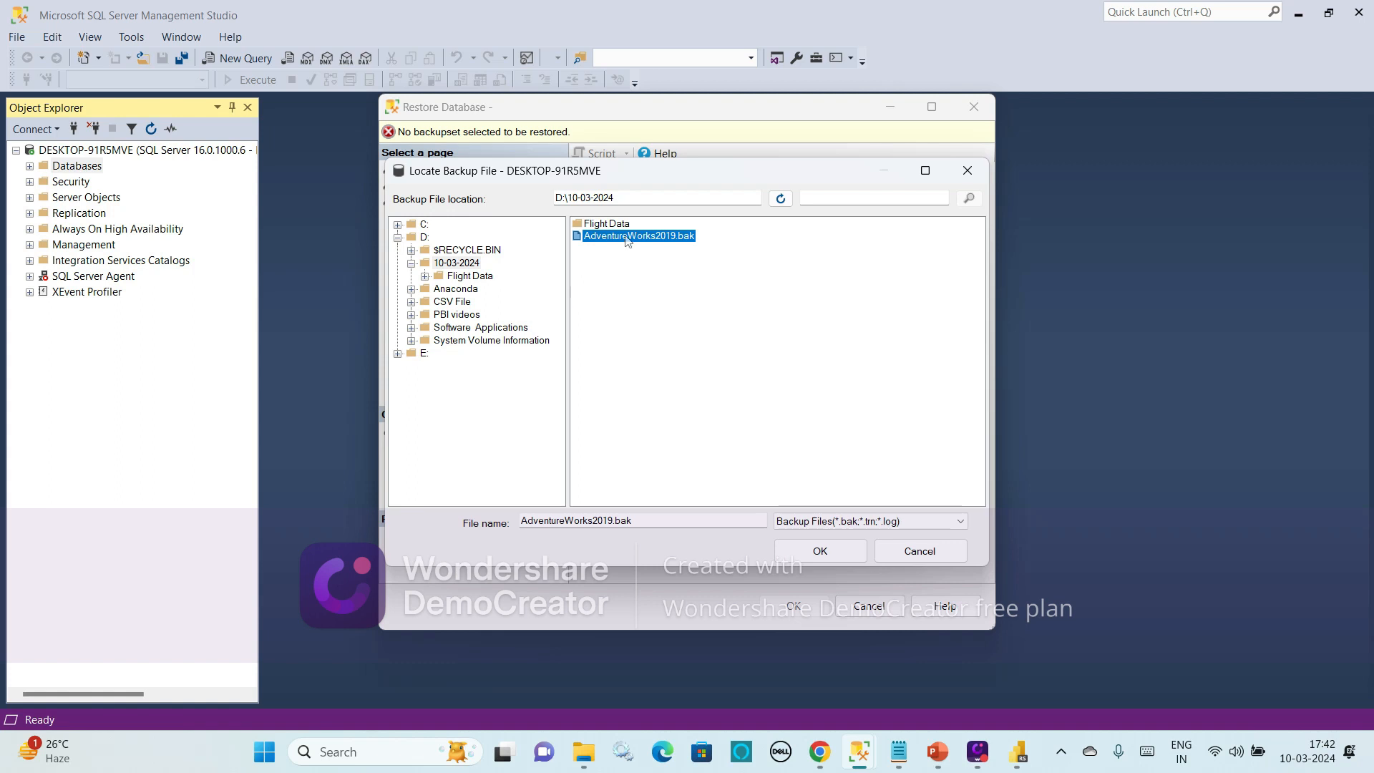
pyautogui.click(823, 557)
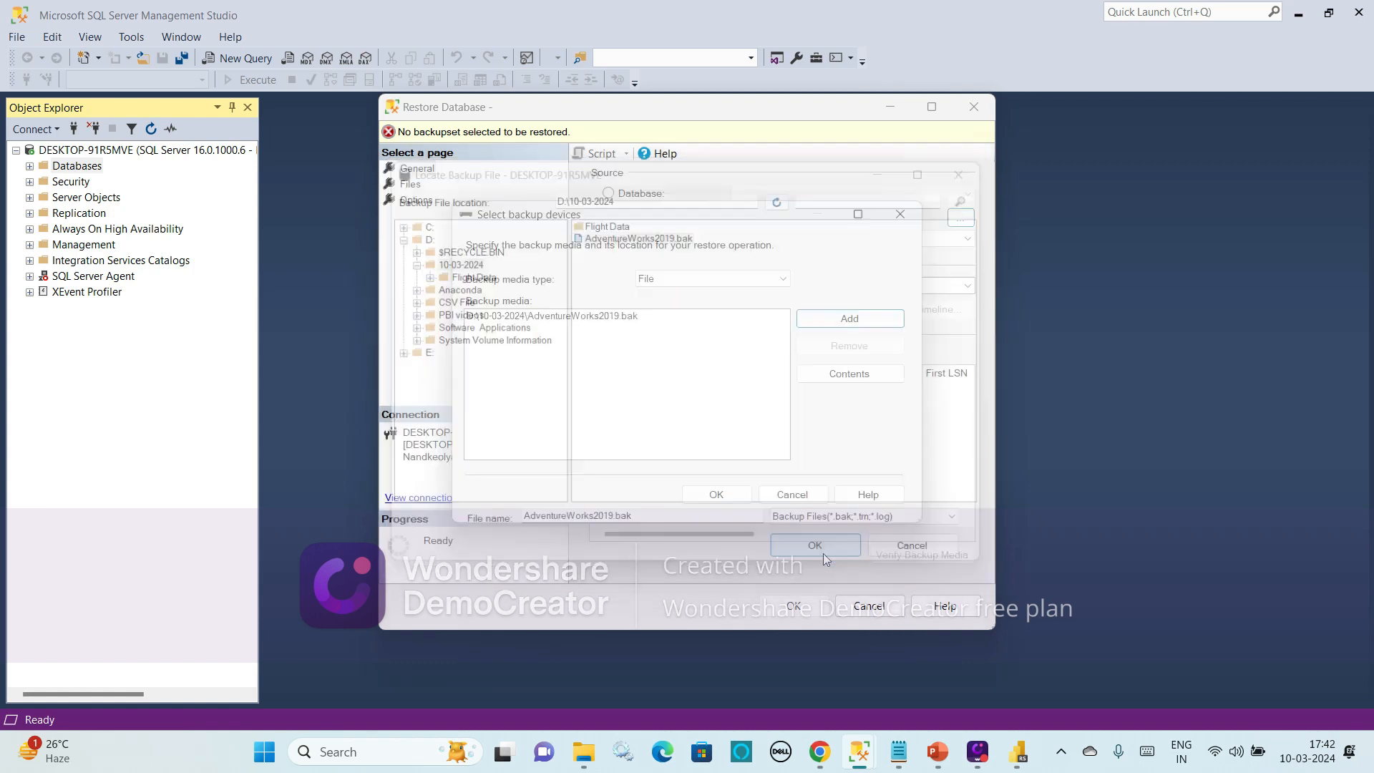
pyautogui.click(716, 496)
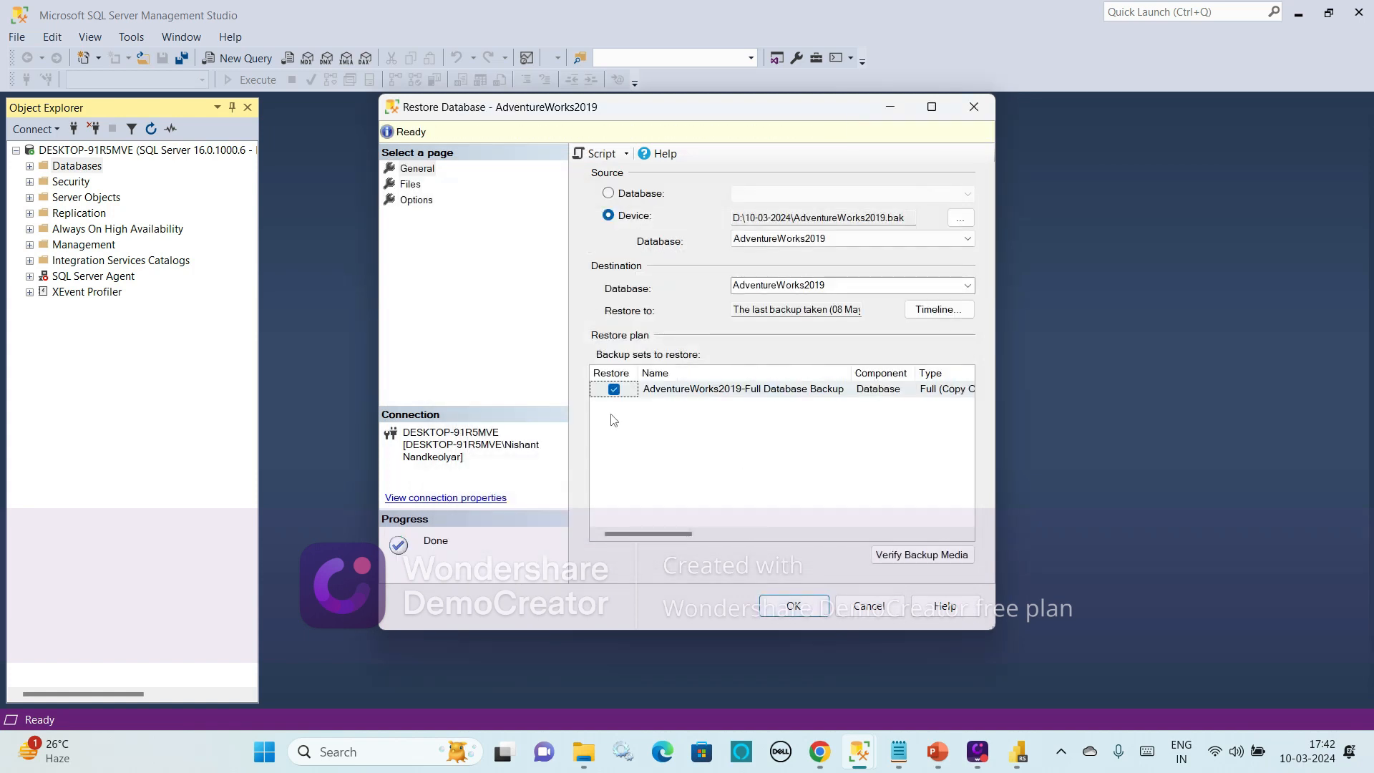
# Run the AdventureWorks2019 restore and expand the restored database down to its list of tables
pyautogui.click(791, 606)
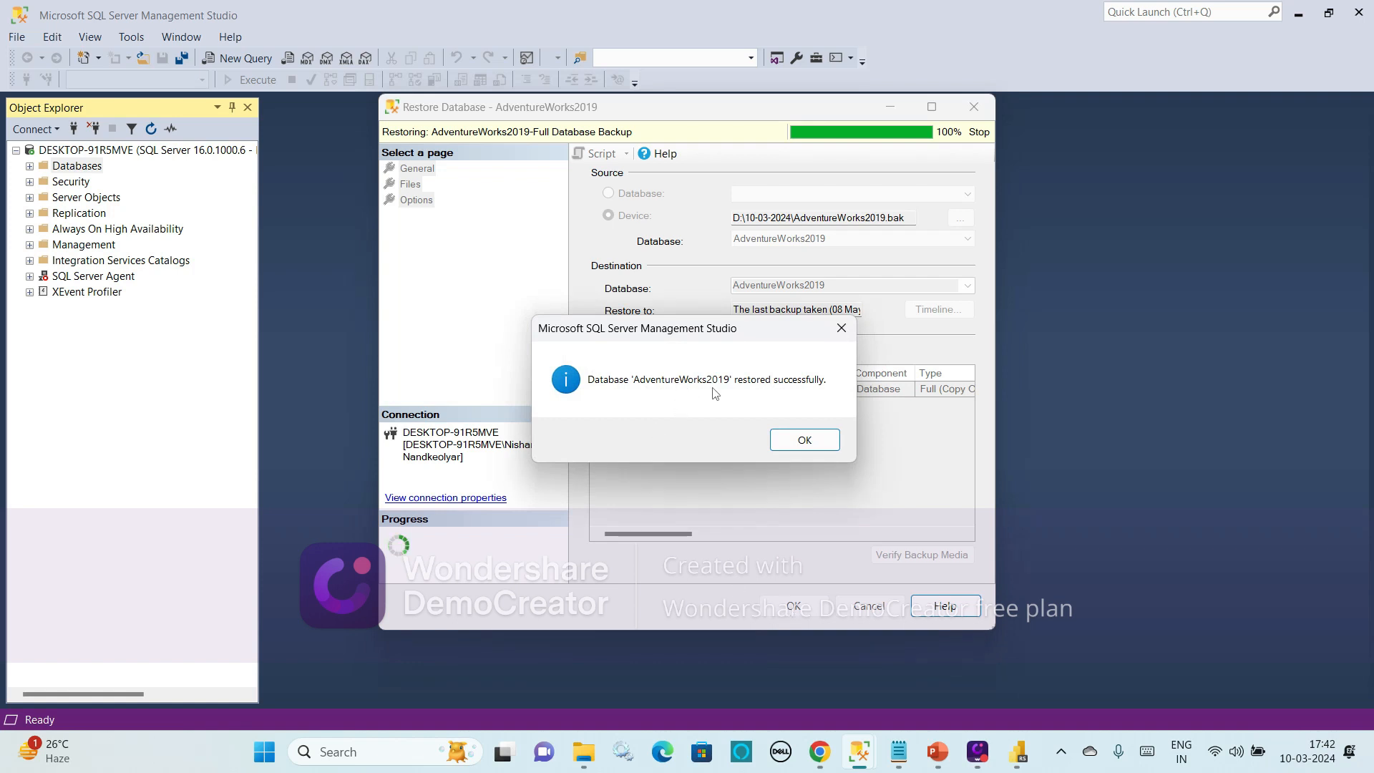
pyautogui.click(798, 445)
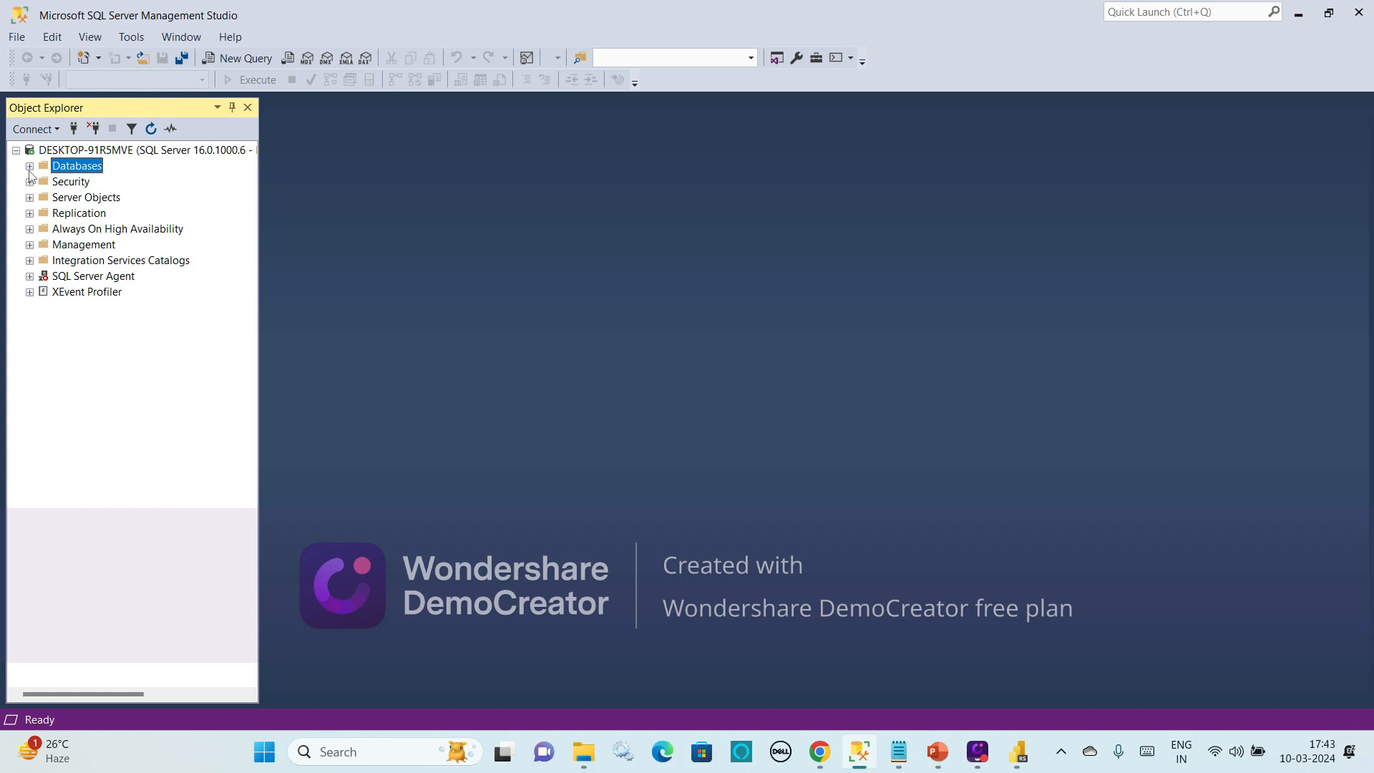
pyautogui.click(29, 167)
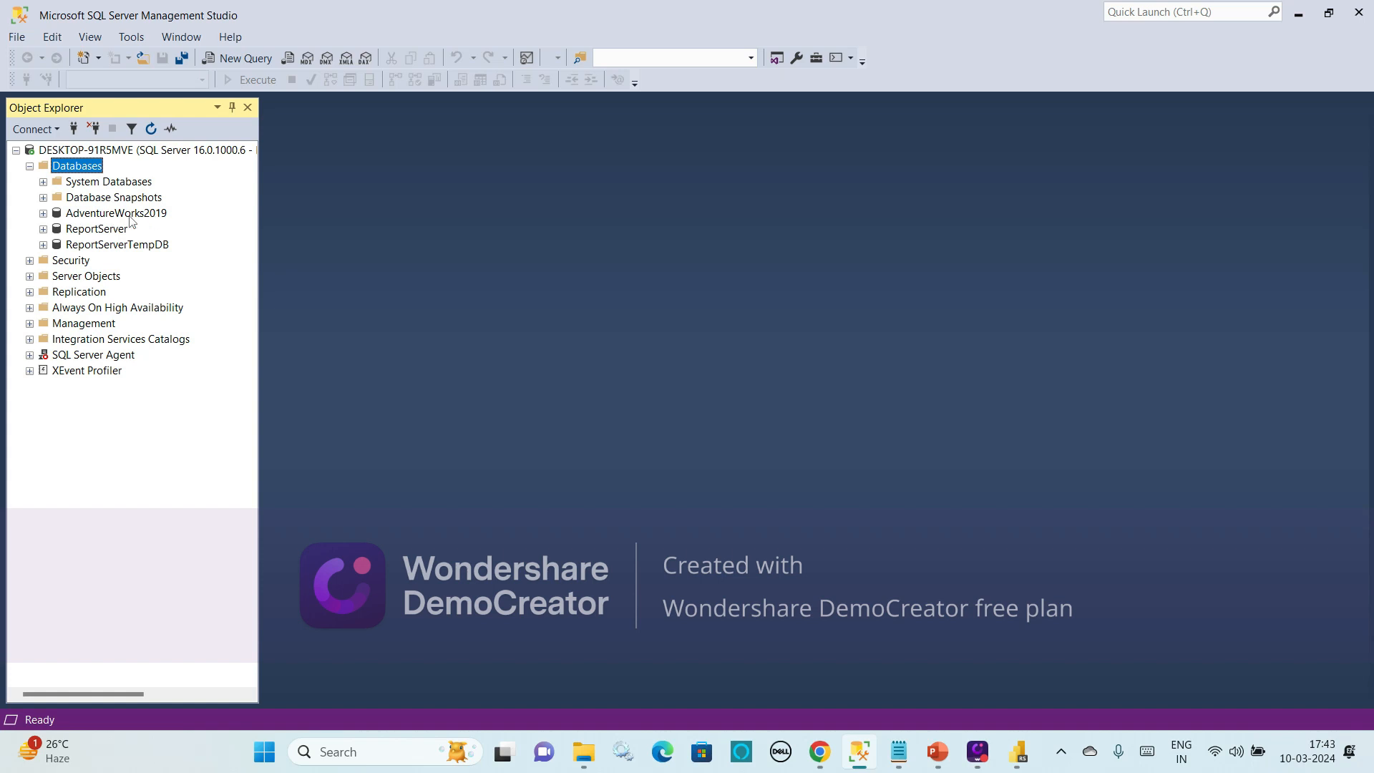
pyautogui.click(44, 213)
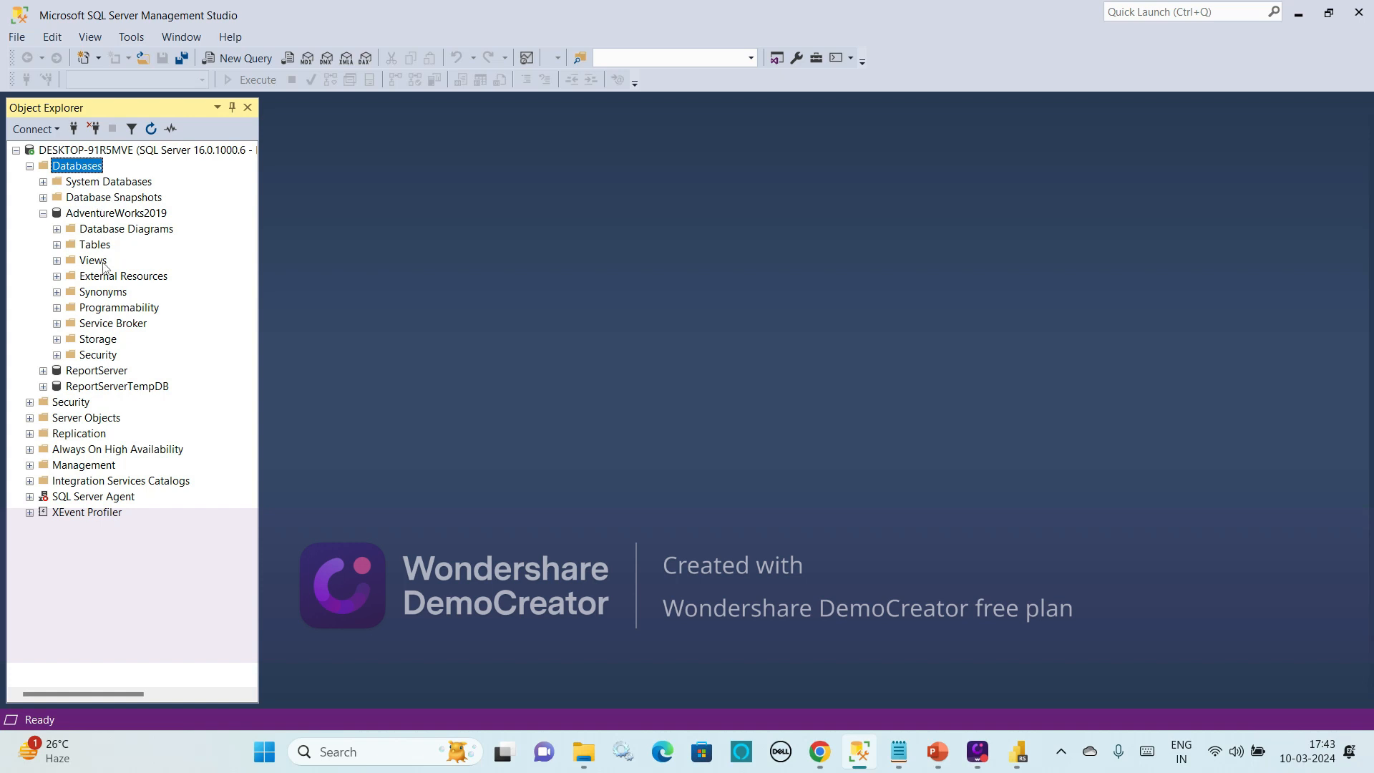
pyautogui.click(60, 247)
# Switch to File Explorer and open the customer_booking CSV file from the 10-03-2024 folder in Excel
pyautogui.moveTo(825, 751)
pyautogui.click(584, 752)
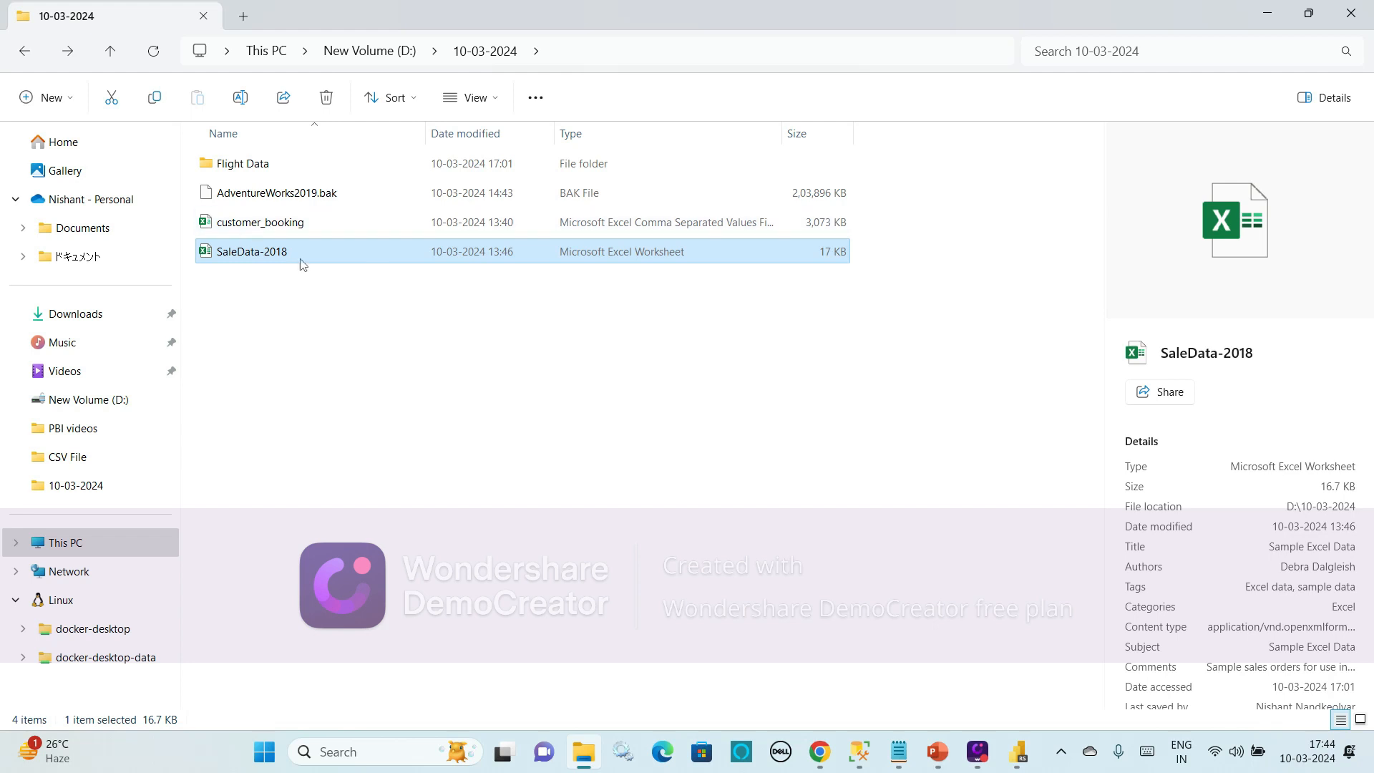
pyautogui.click(249, 232)
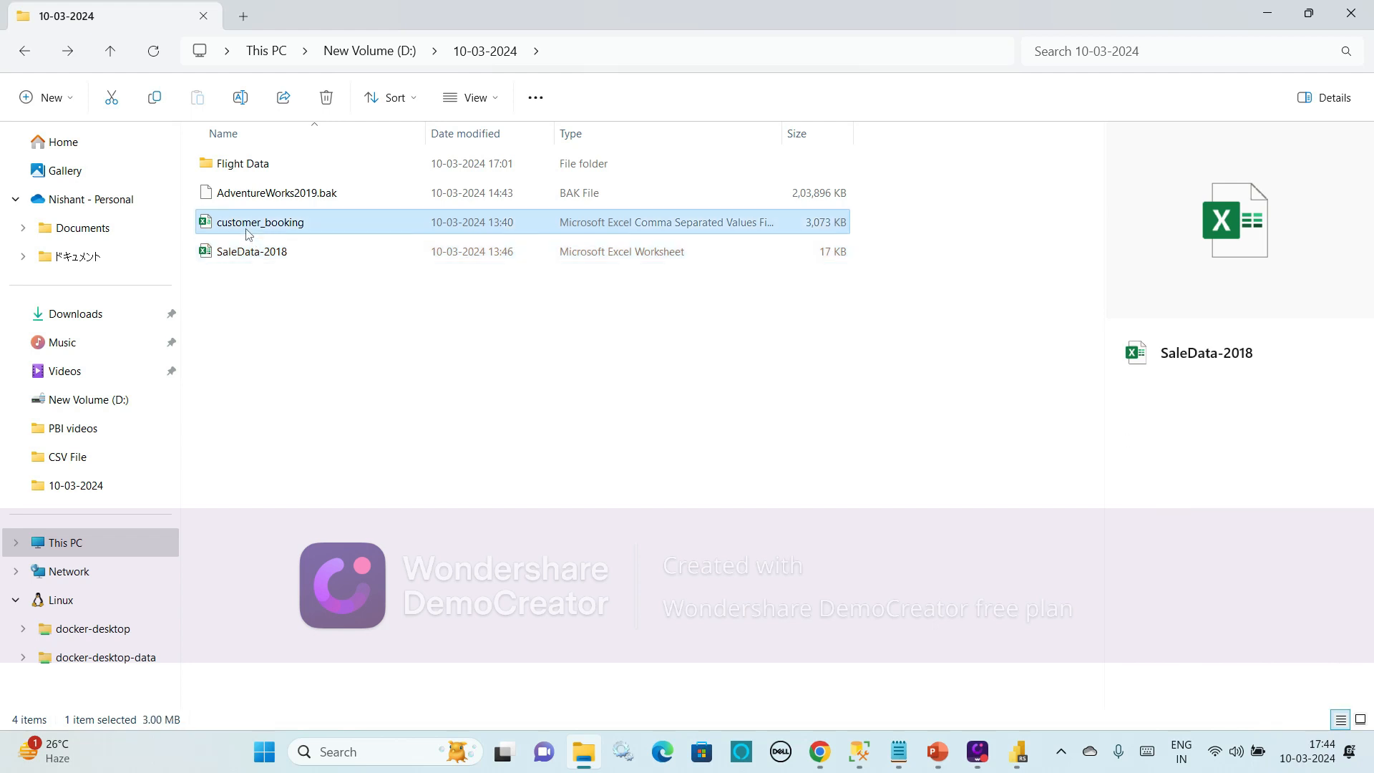
pyautogui.click(478, 309)
pyautogui.doubleClick(435, 233)
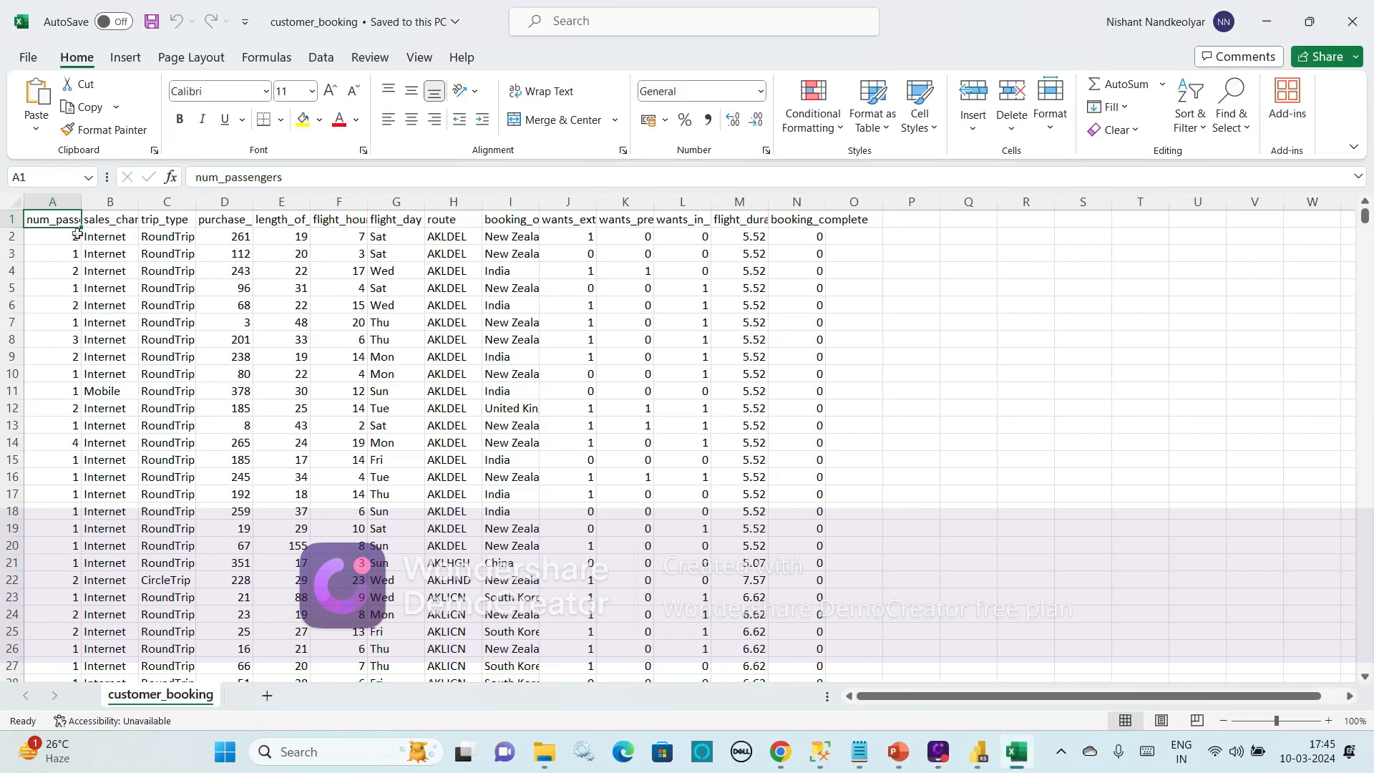
# Widen all columns of the customer_booking sheet to fit their contents
pyautogui.moveTo(81, 202); pyautogui.dragTo(131, 203)
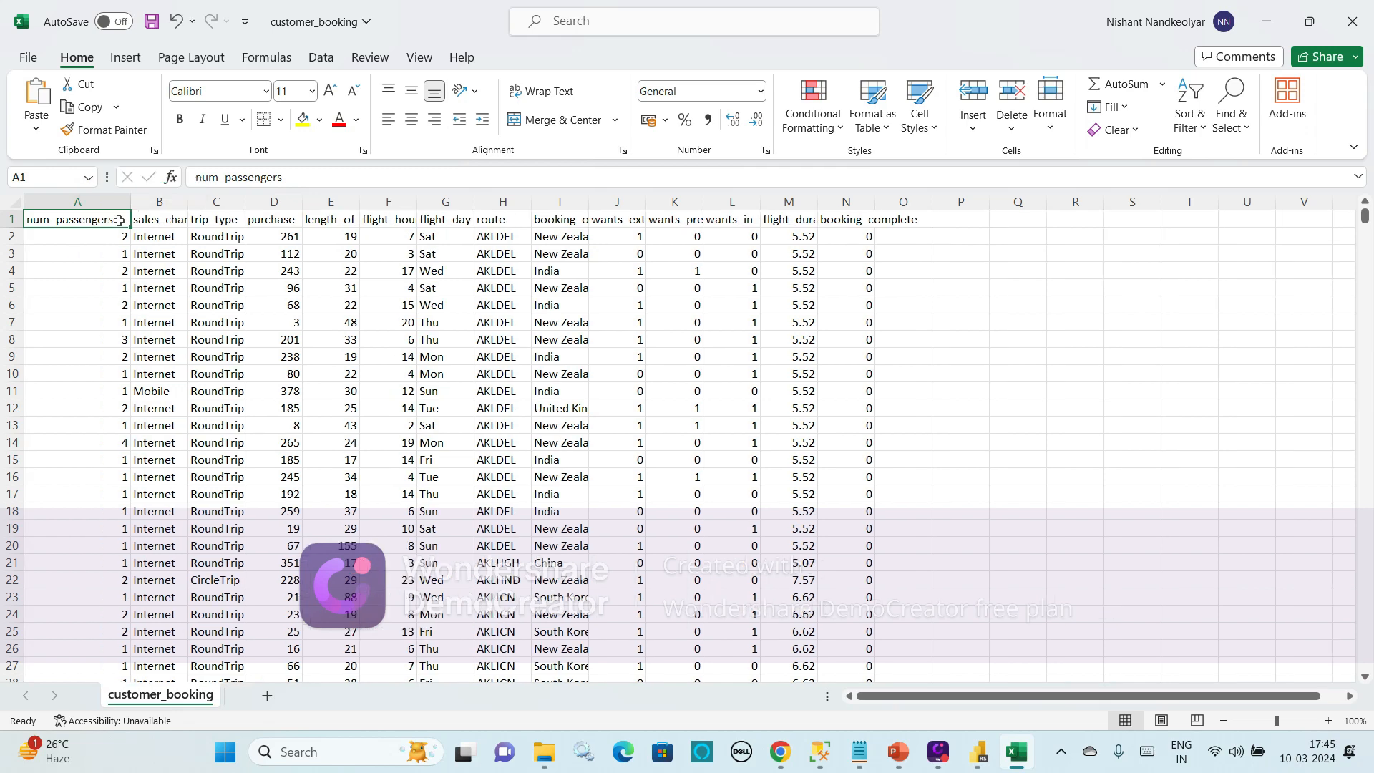
pyautogui.click(15, 202)
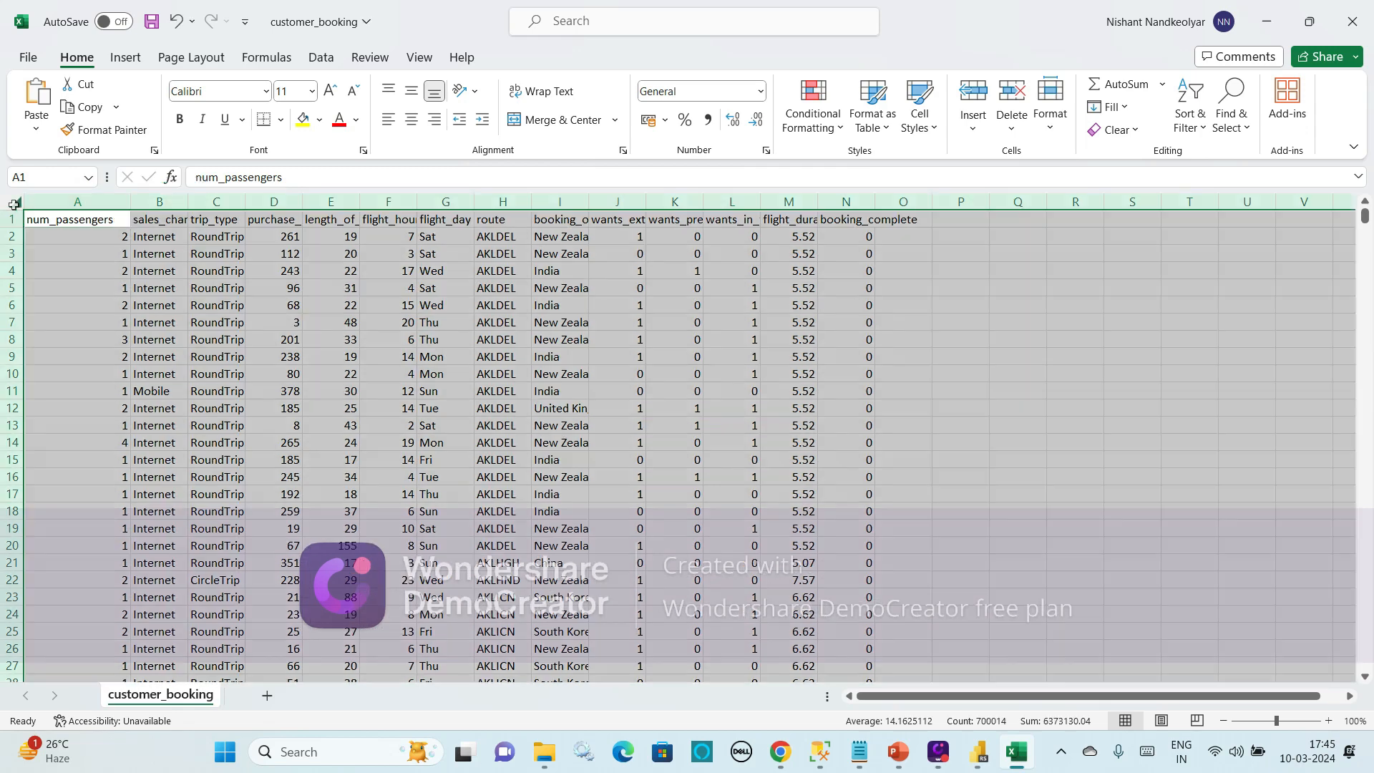
pyautogui.doubleClick(130, 203)
pyautogui.click(173, 288)
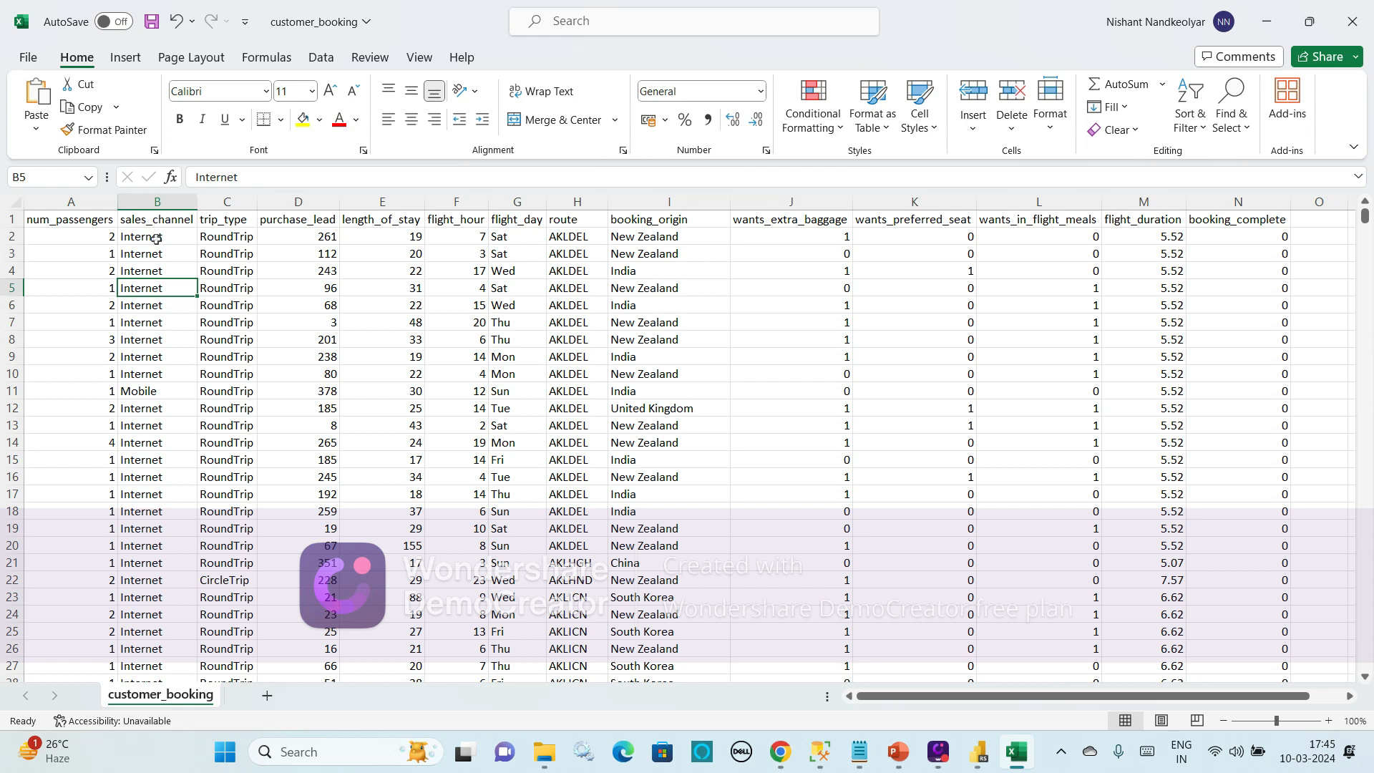
# Select the num_passengers column from its header down to the last record to check the row count, and look over the final rows
pyautogui.click(89, 236)
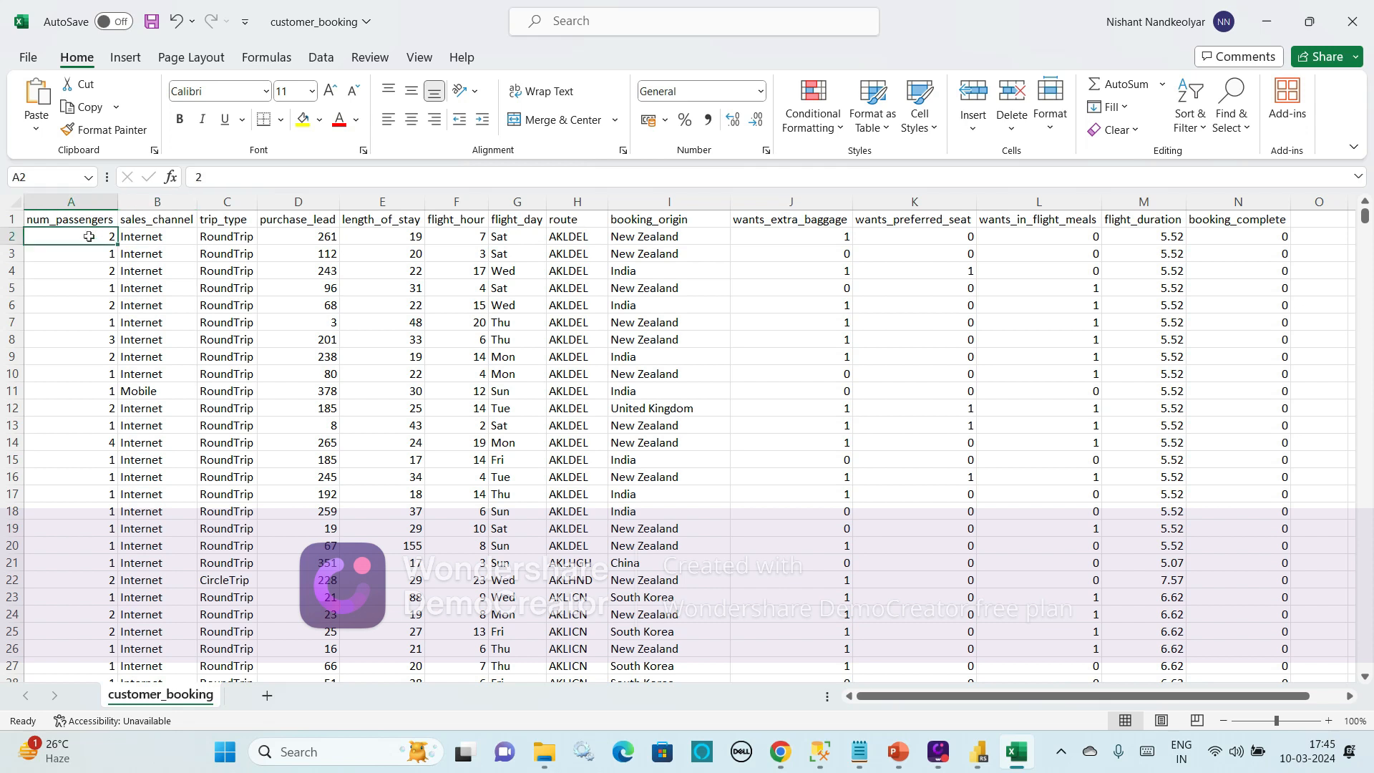
pyautogui.click(84, 222)
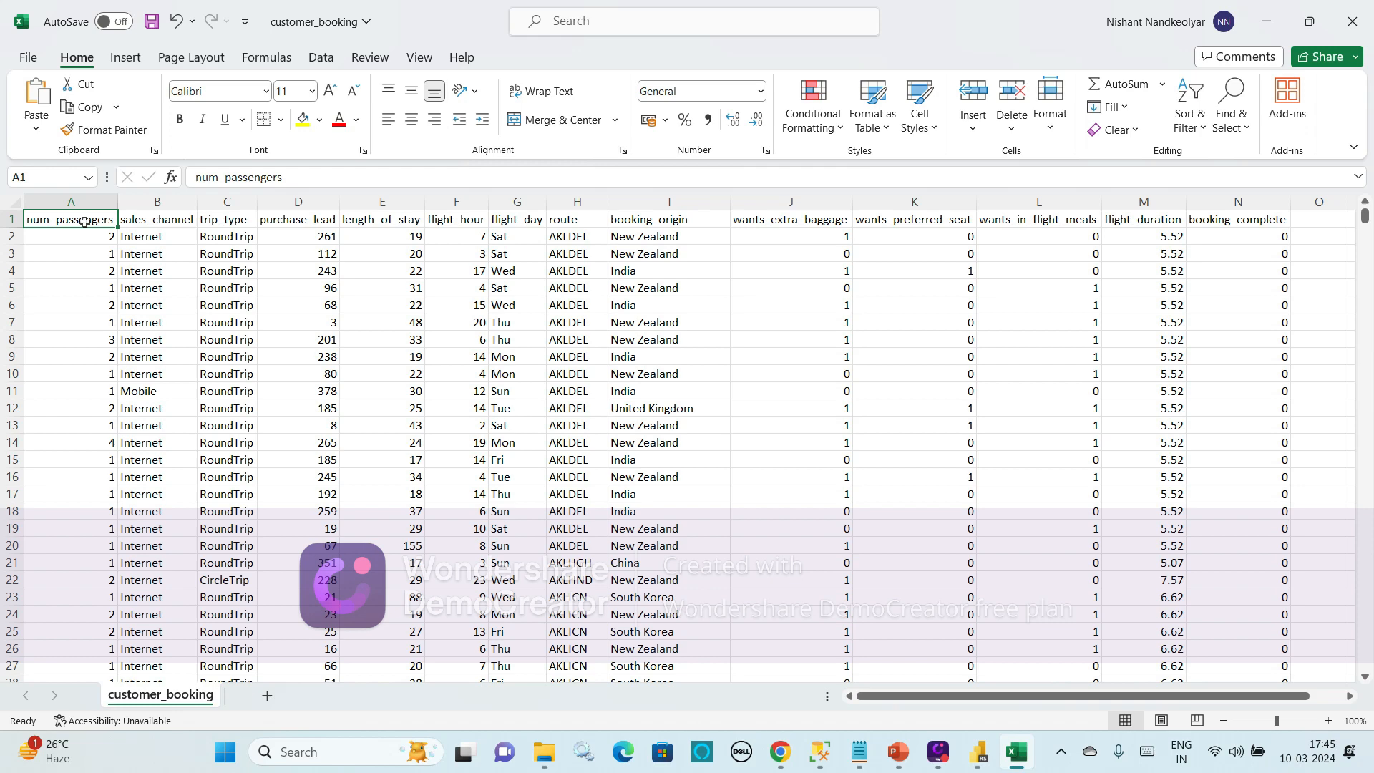
pyautogui.hotkey('ctrl', 'shift', 'Down')
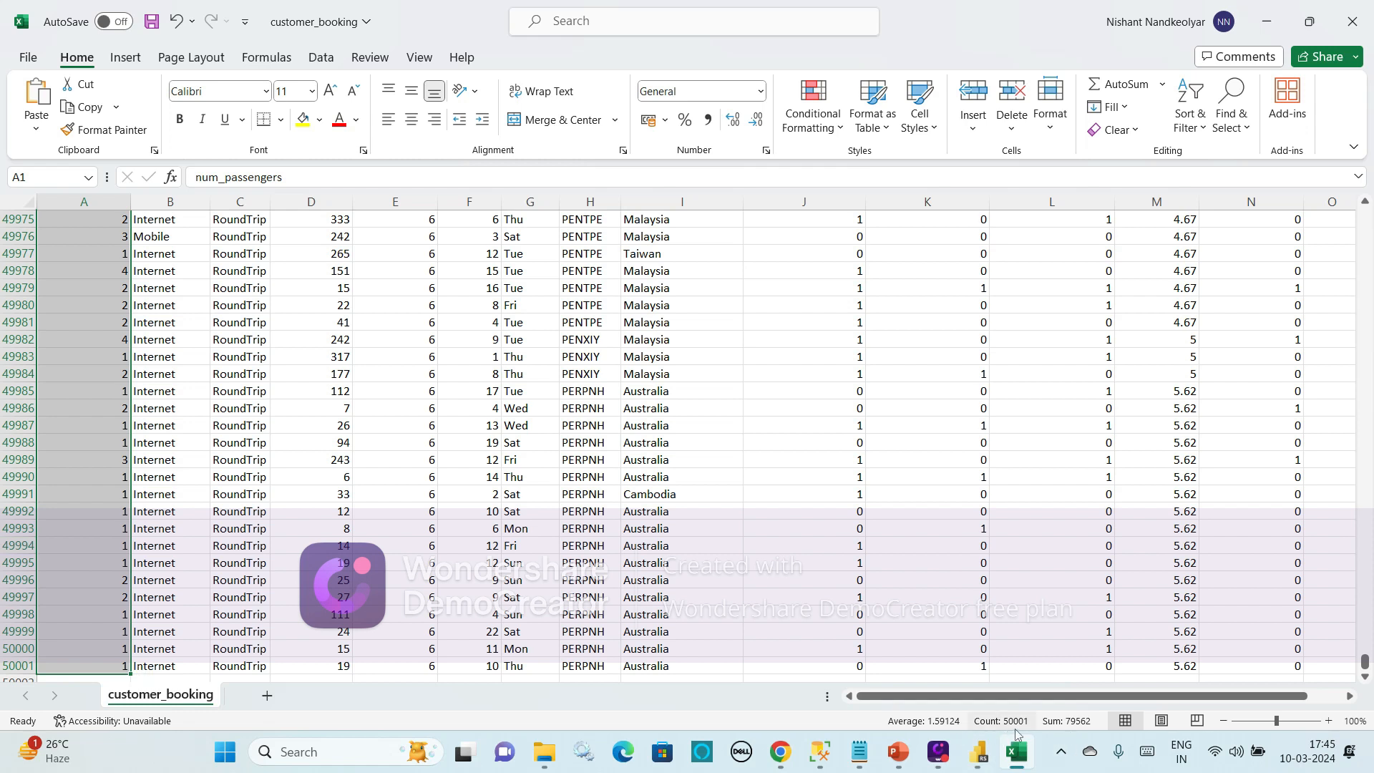
pyautogui.click(229, 427)
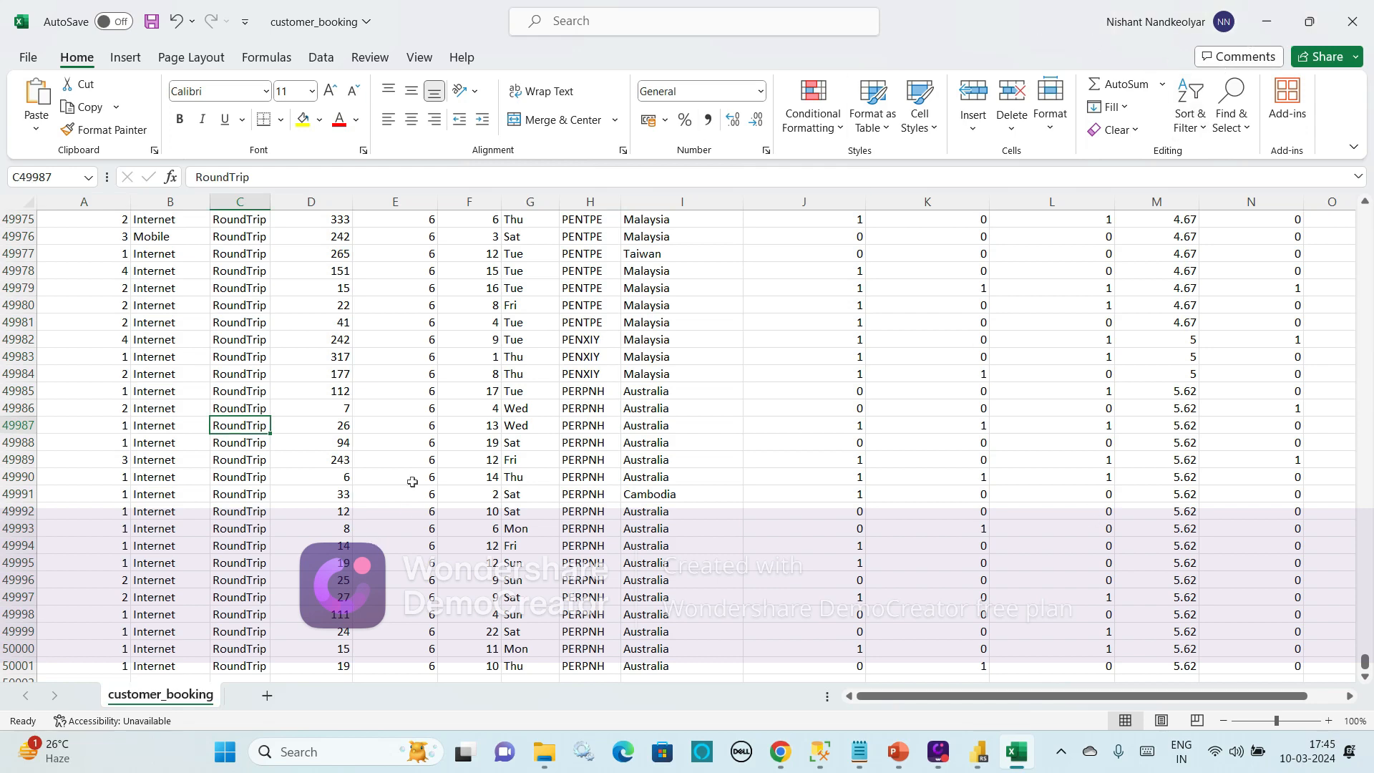
pyautogui.scroll(6, 414, 481)
pyautogui.click(234, 390)
pyautogui.scroll(6, 178, 399)
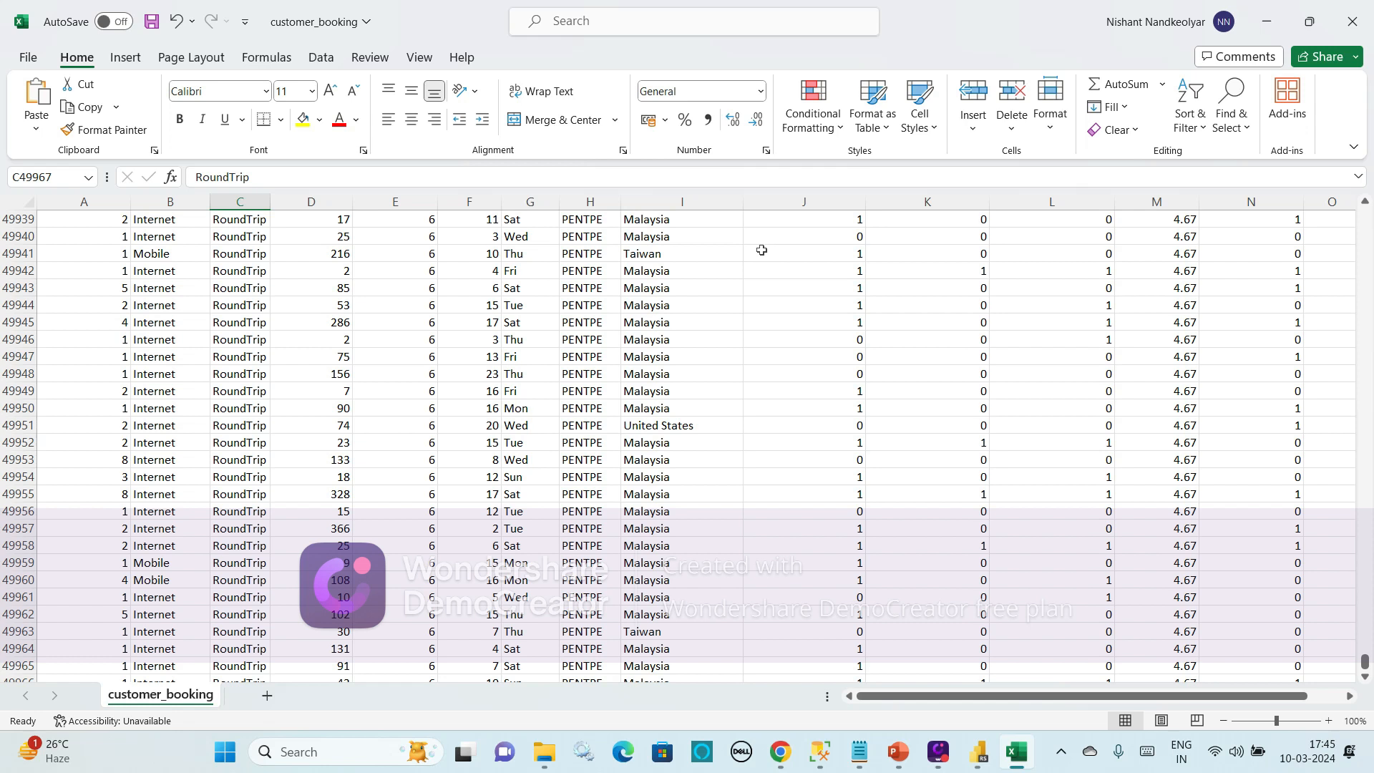
# Close the customer_booking workbook, saving the changes over the existing customer_booking.csv
pyautogui.click(1354, 22)
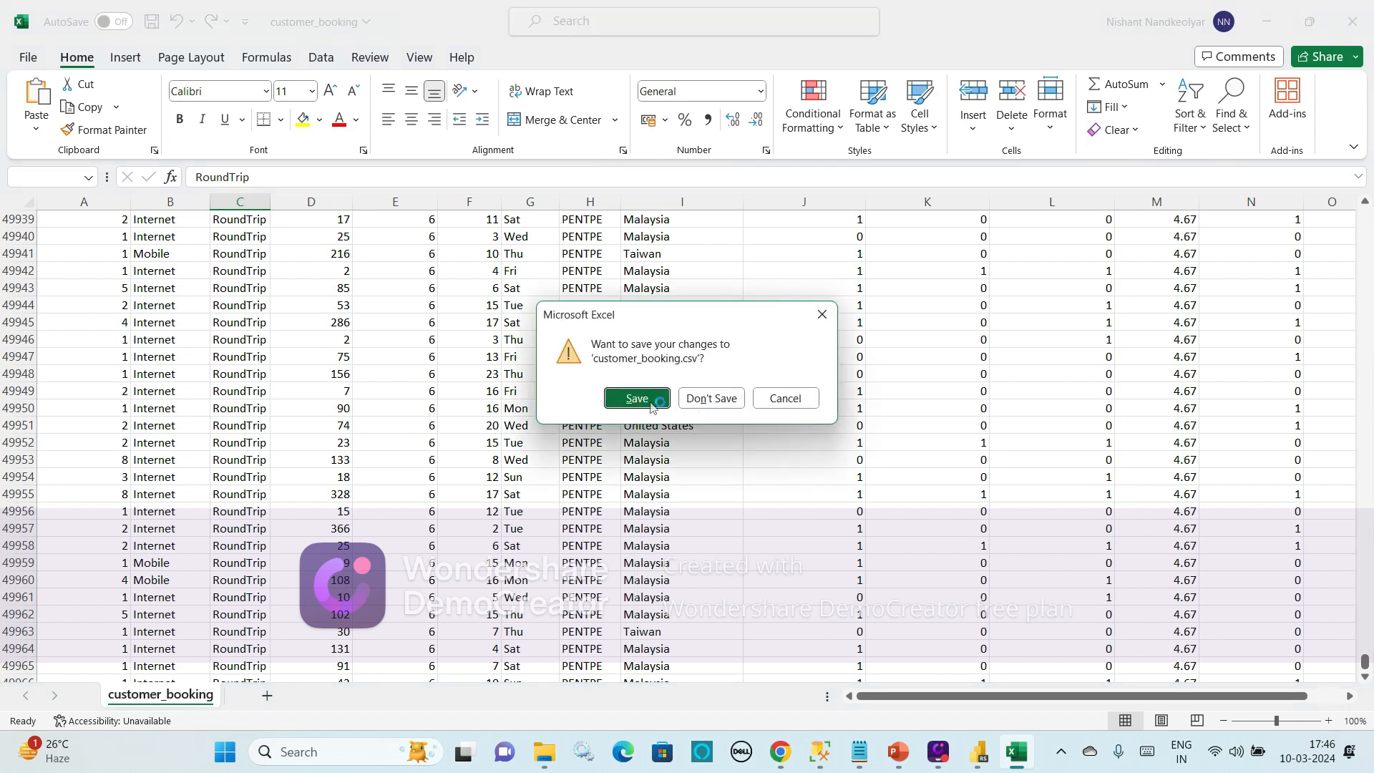
pyautogui.click(636, 398)
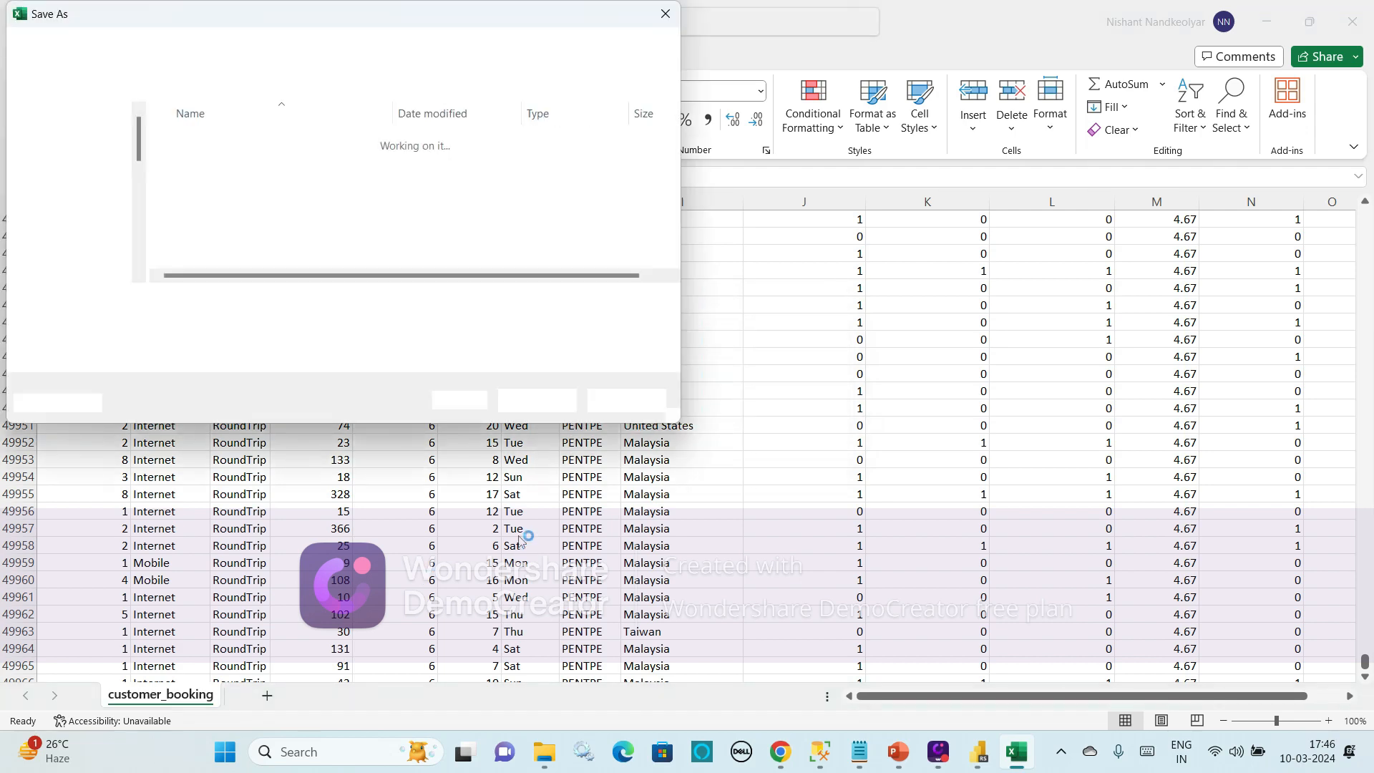
pyautogui.click(537, 400)
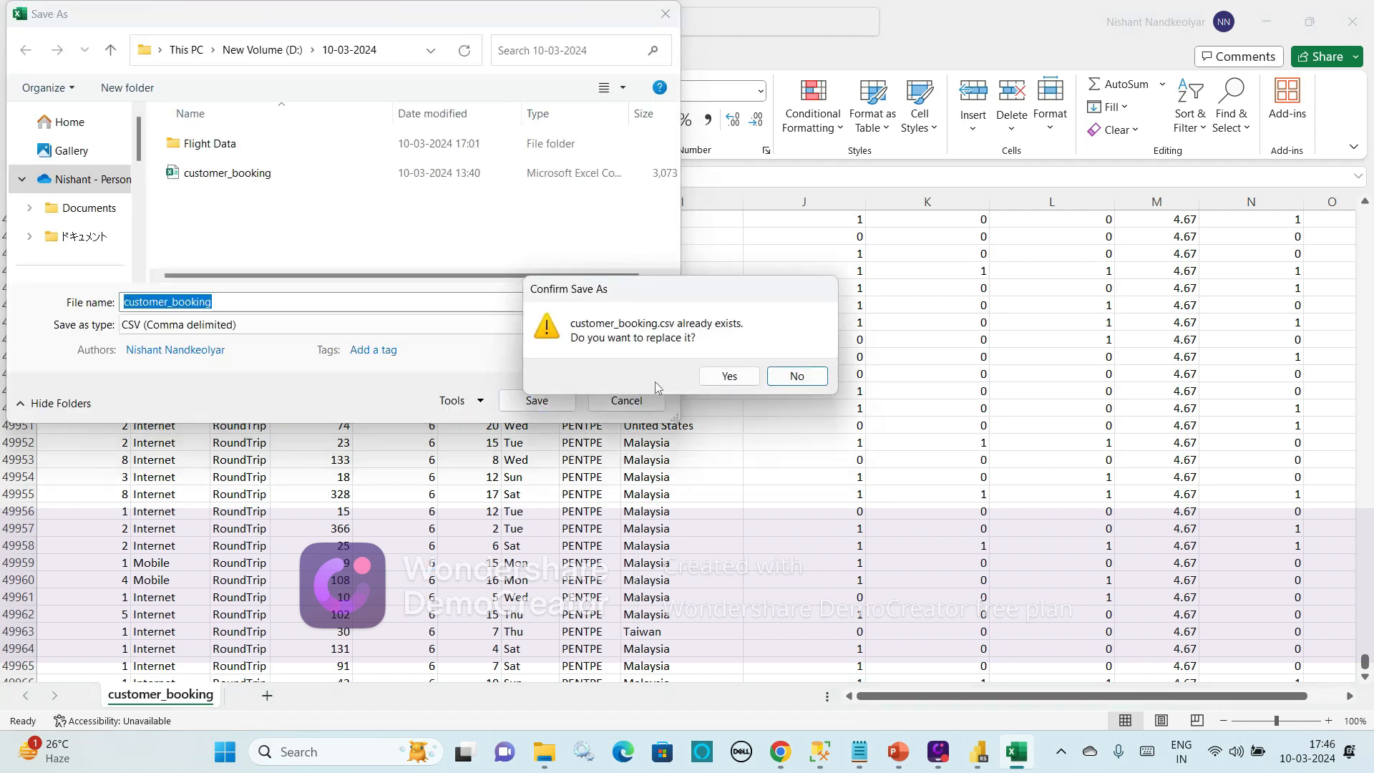
pyautogui.click(726, 381)
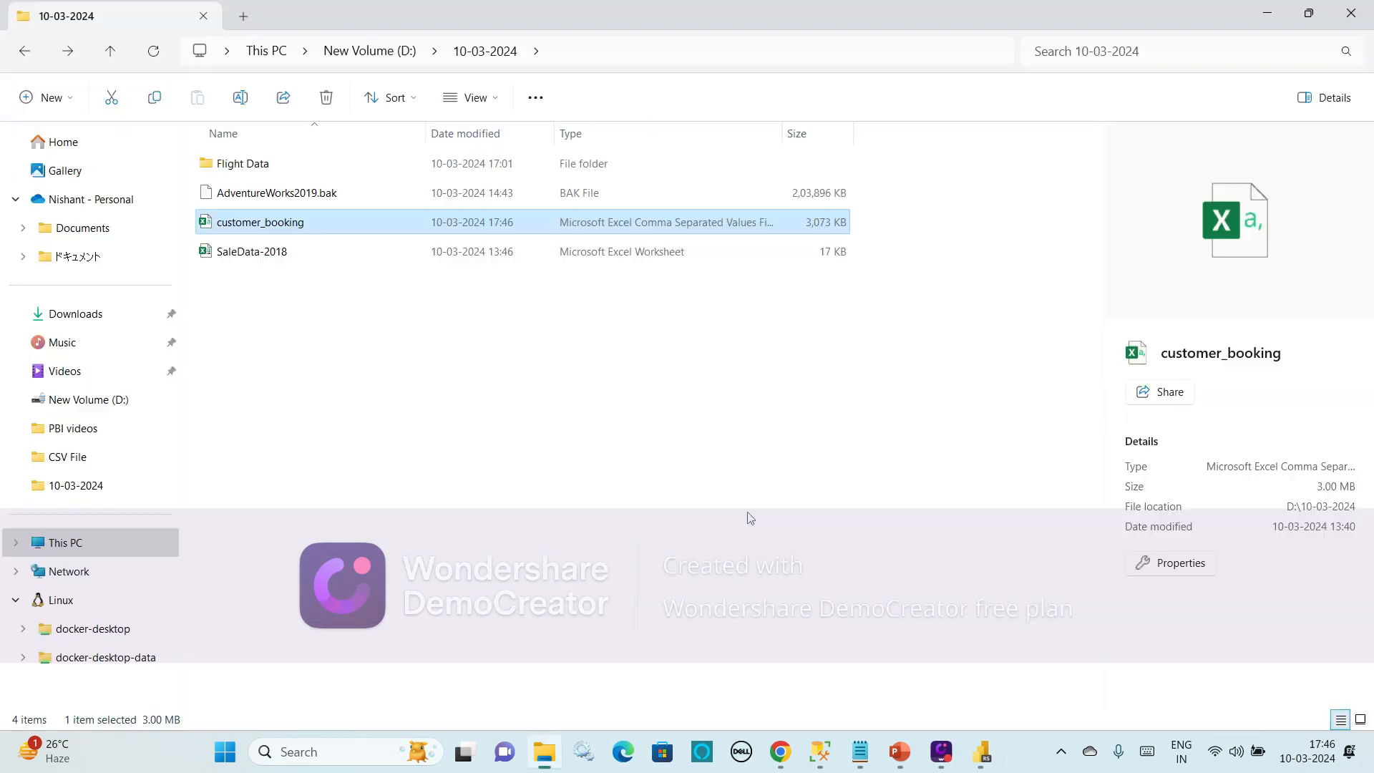
# Switch to SQL Server Management Studio, browse the AdventureWorks2019 tables, query the top 1000 rows of Sales.Customer and review the generated SELECT statement
pyautogui.click(860, 751)
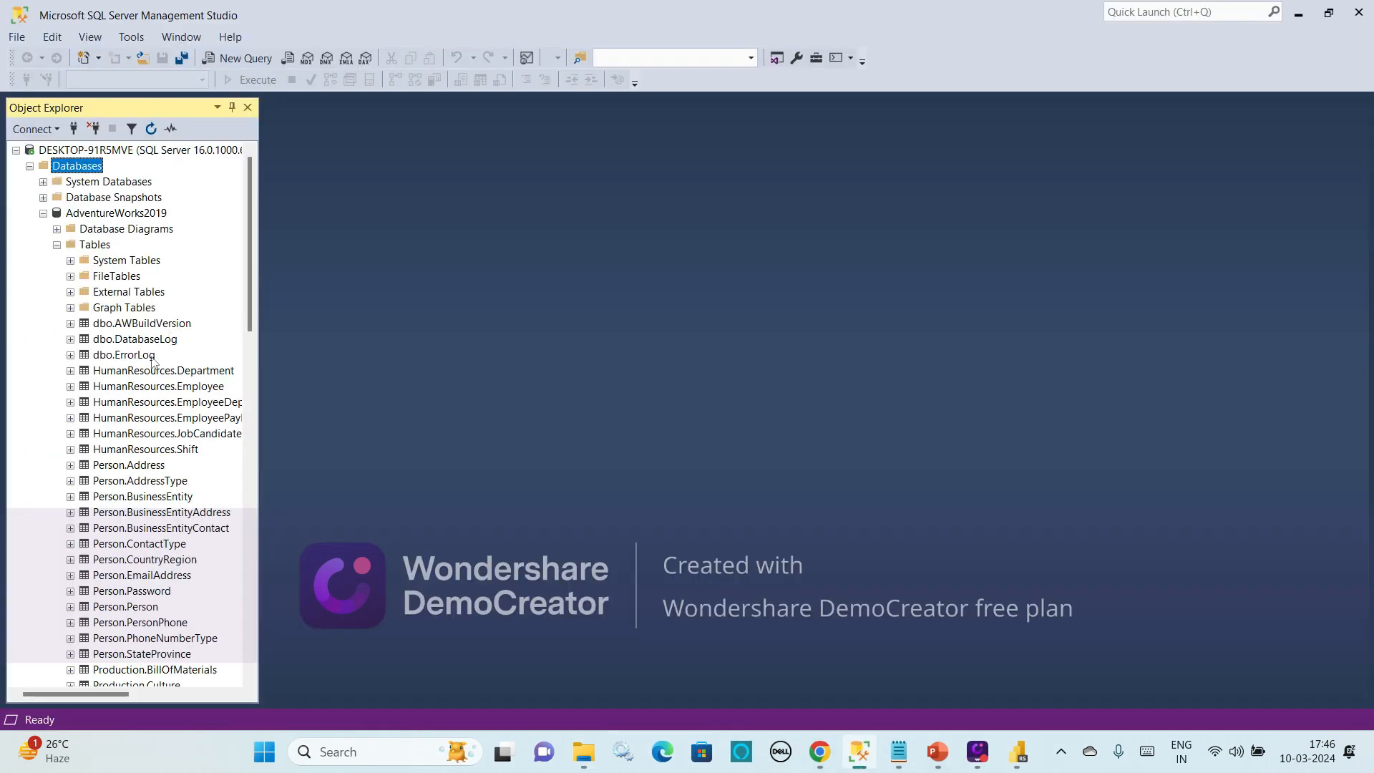
pyautogui.scroll(-13, 151, 421)
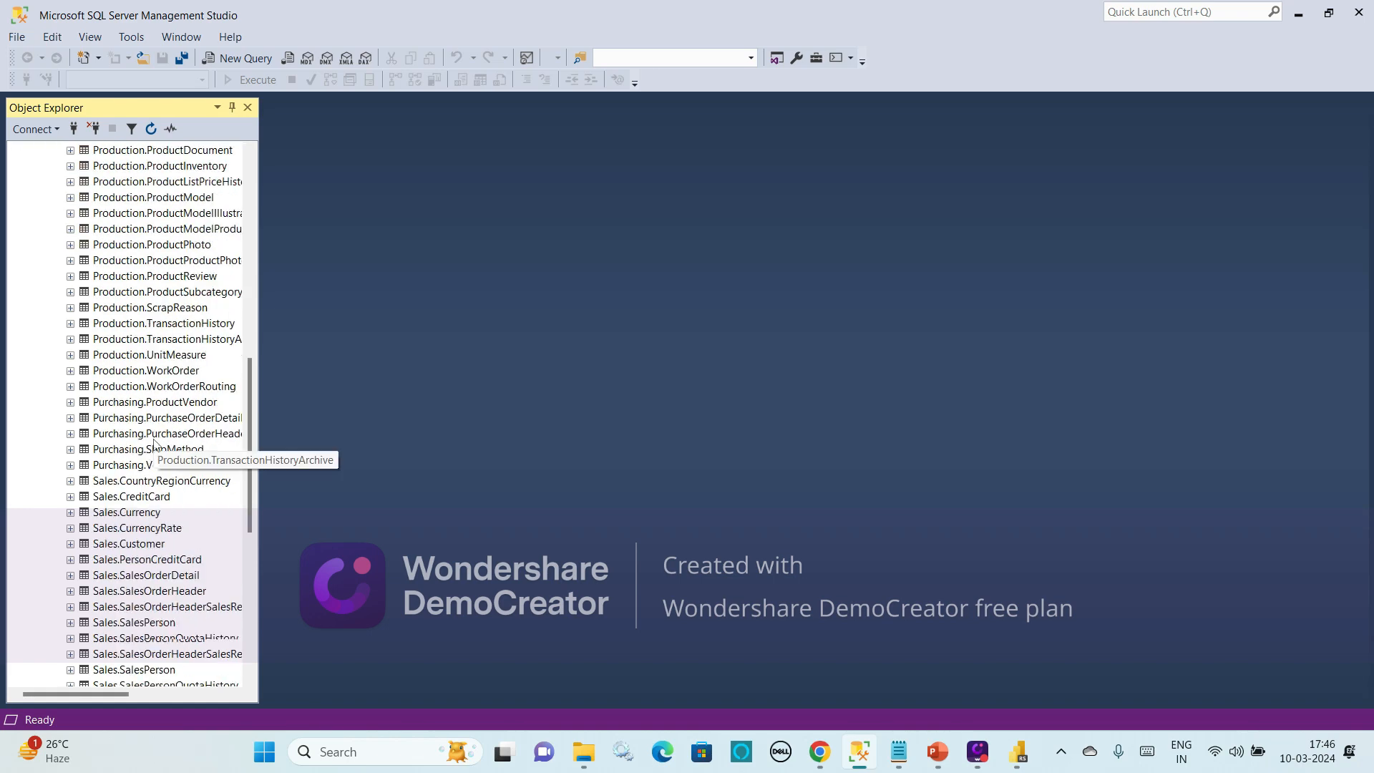
pyautogui.scroll(13, 151, 415)
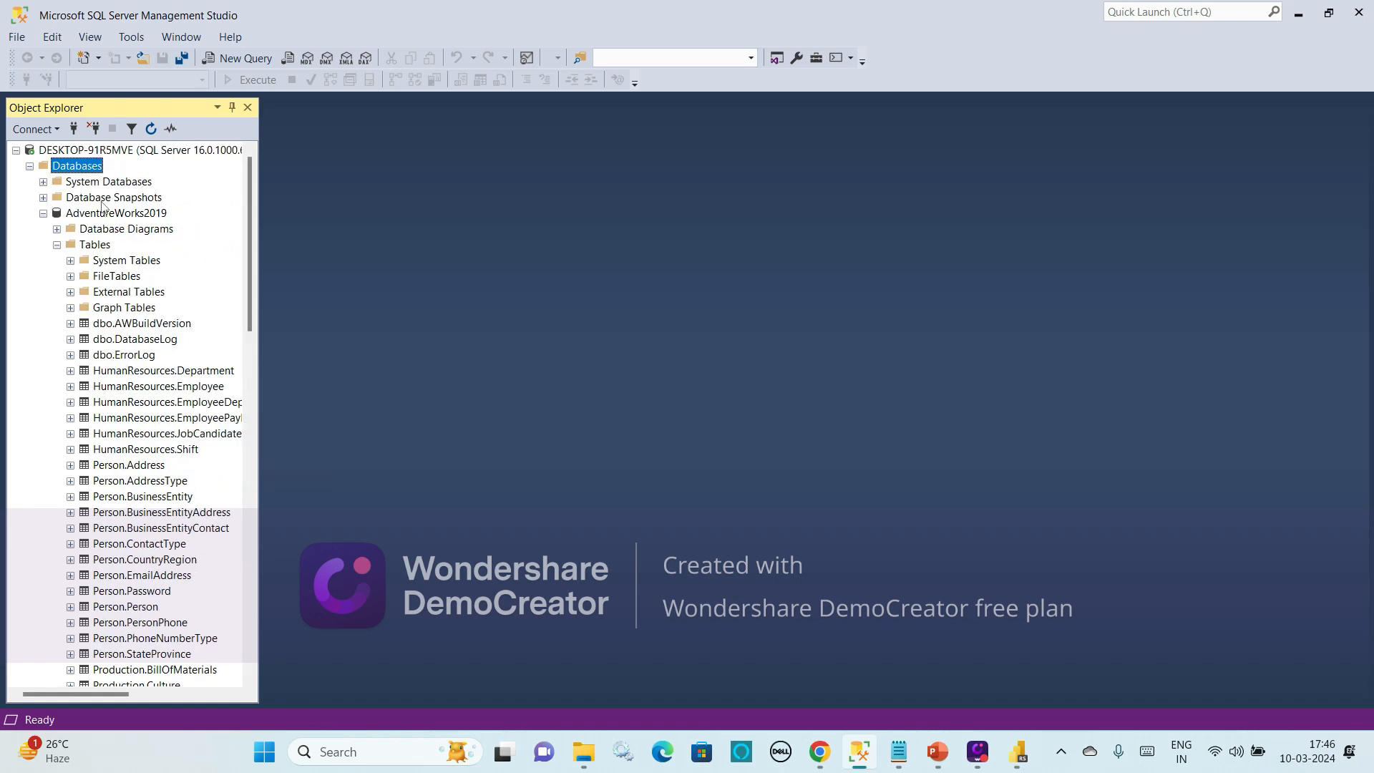
pyautogui.scroll(-16, 172, 379)
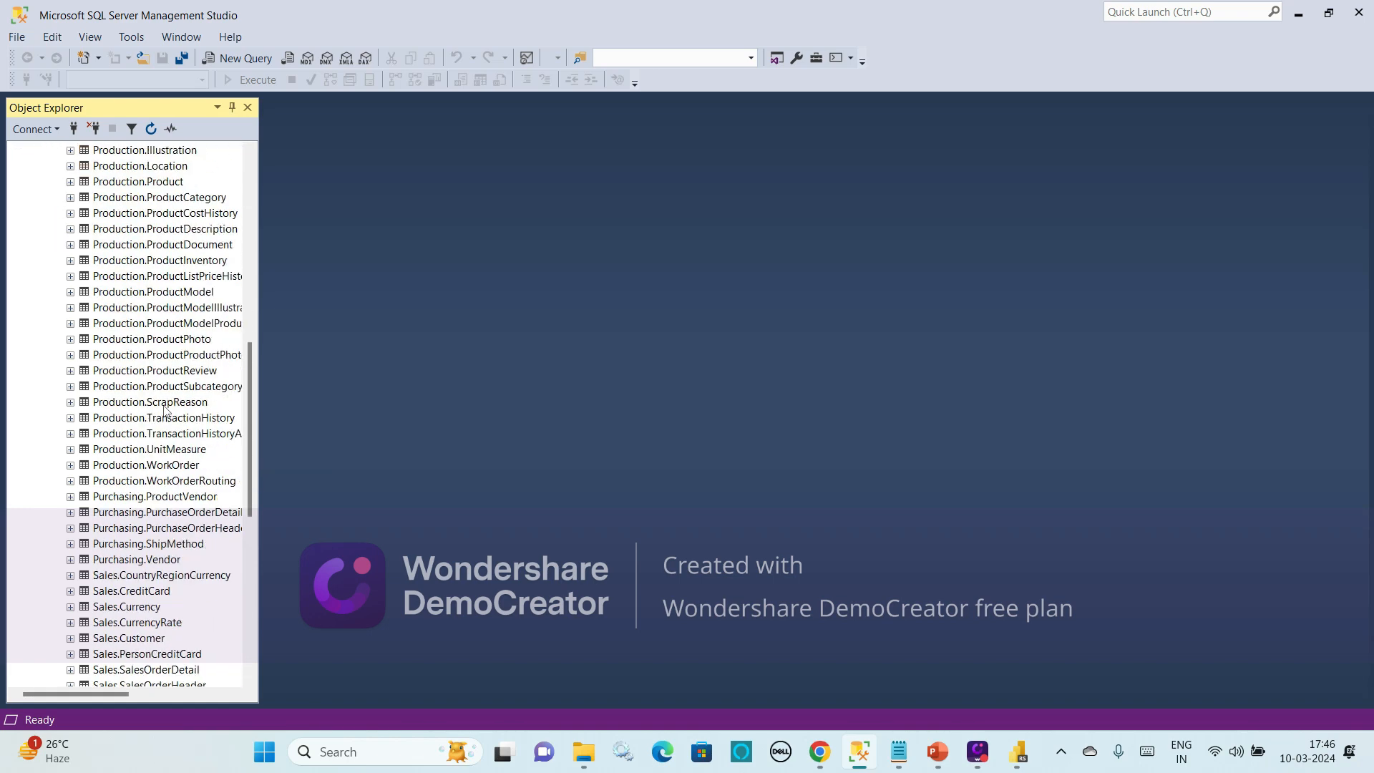
pyautogui.click(120, 486)
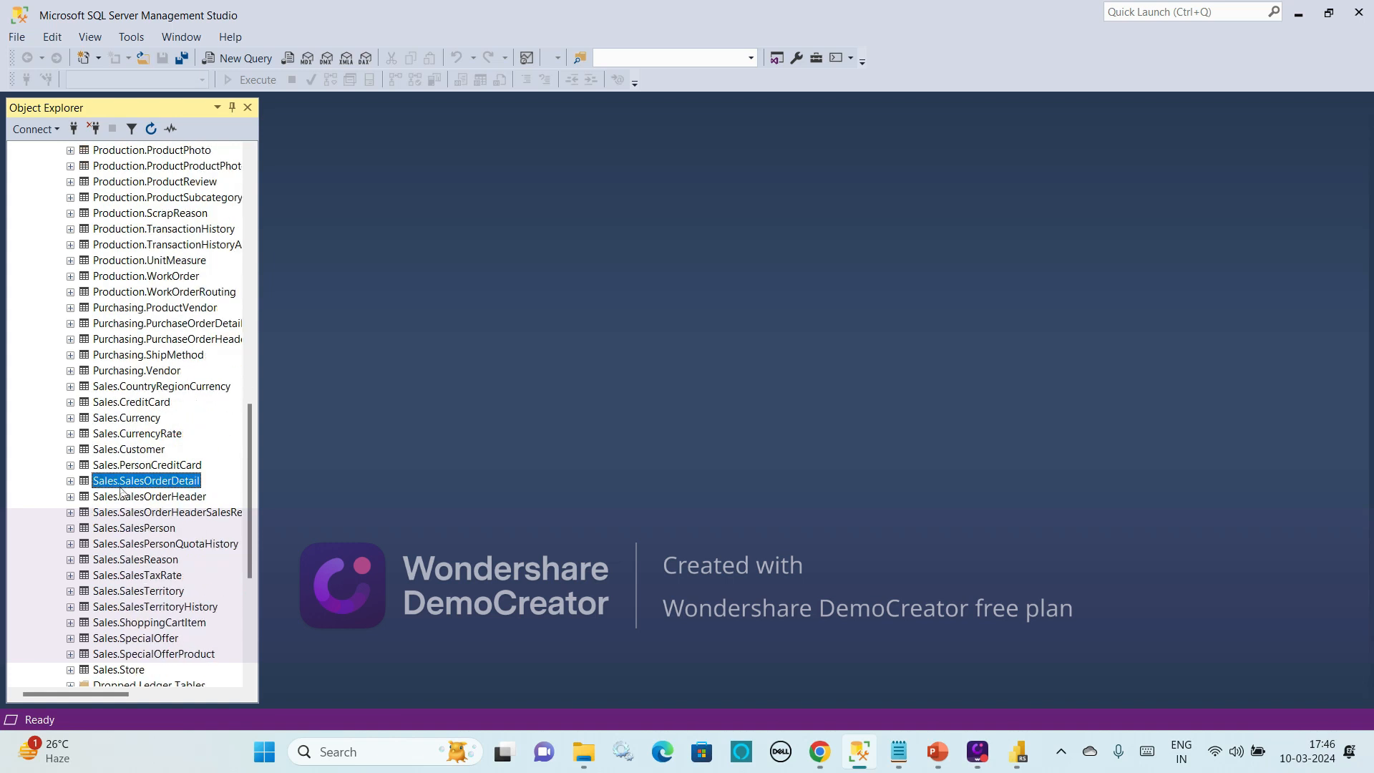
pyautogui.click(131, 451)
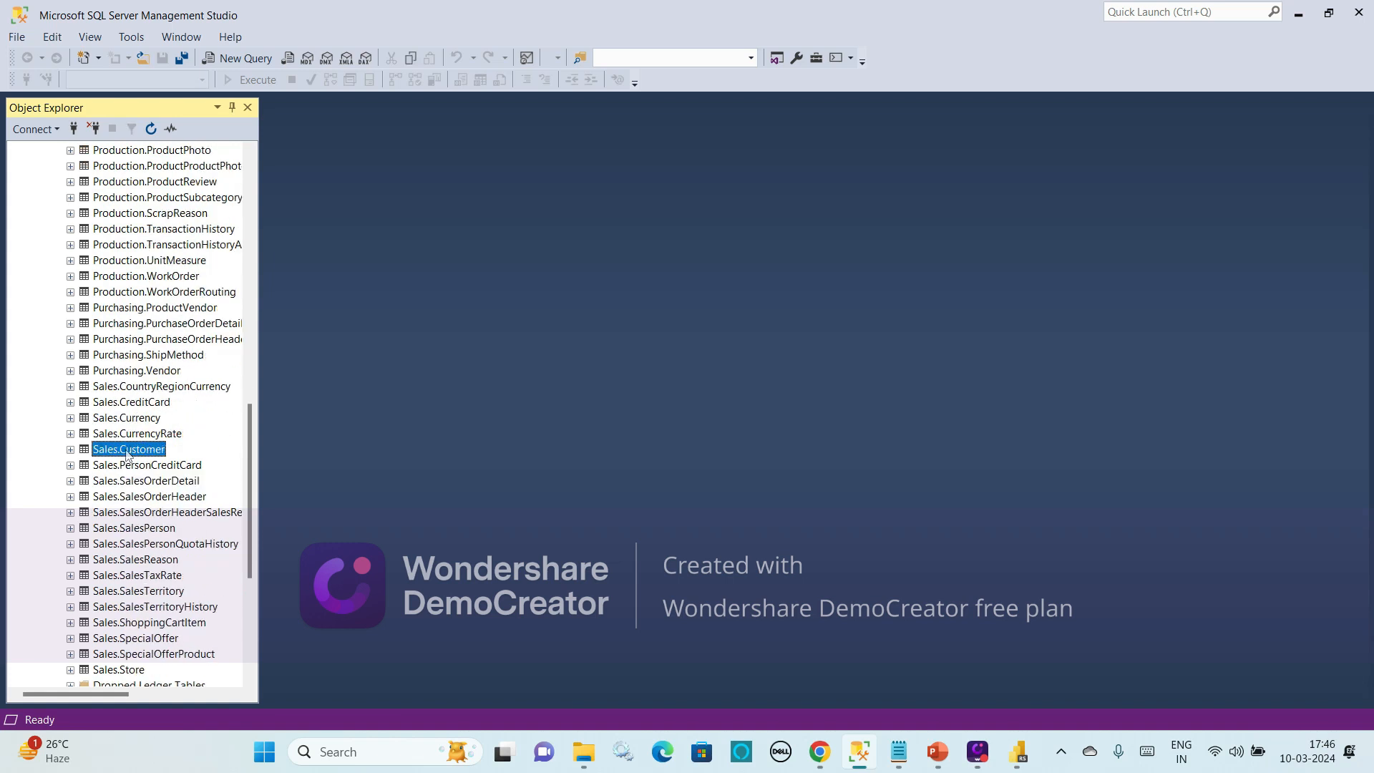
pyautogui.rightClick(127, 451)
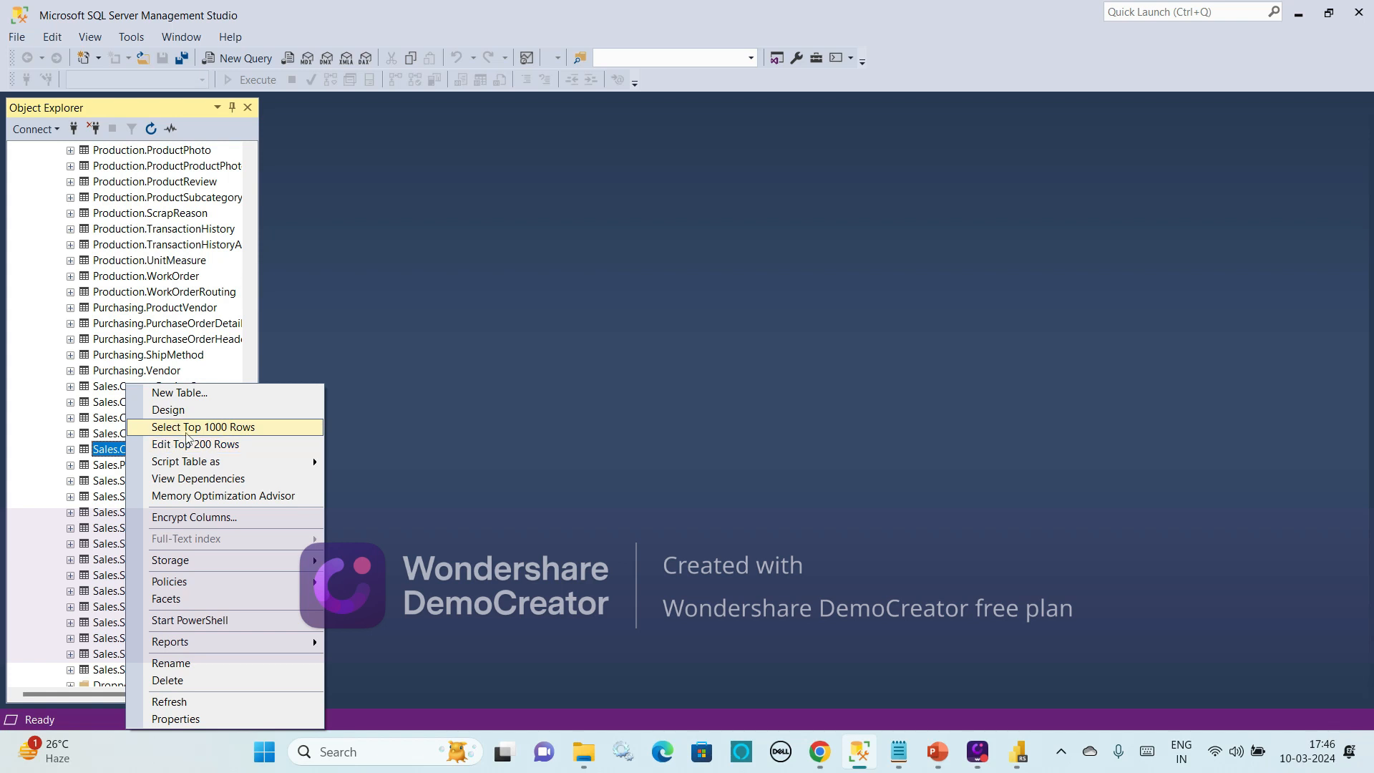
pyautogui.click(186, 432)
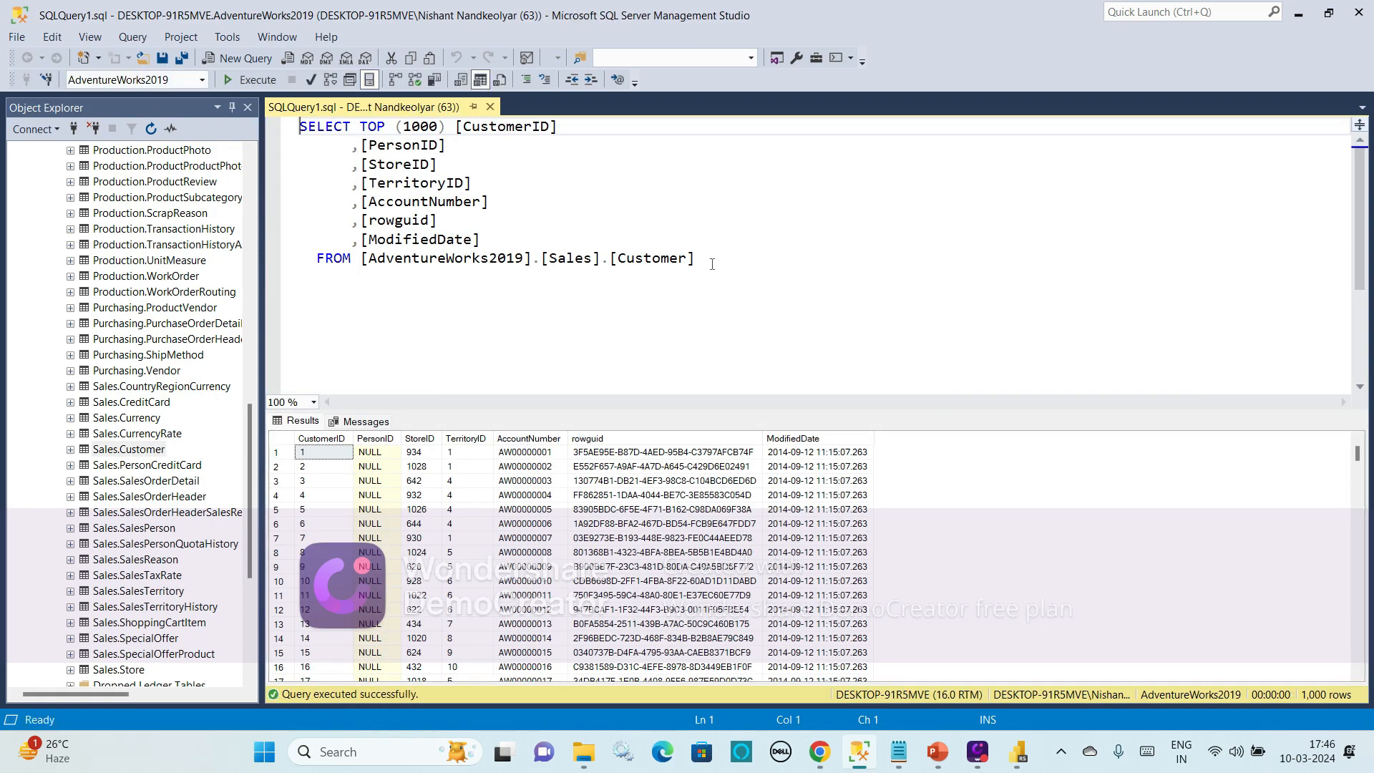
pyautogui.moveTo(712, 264); pyautogui.dragTo(299, 126)
pyautogui.click(515, 203)
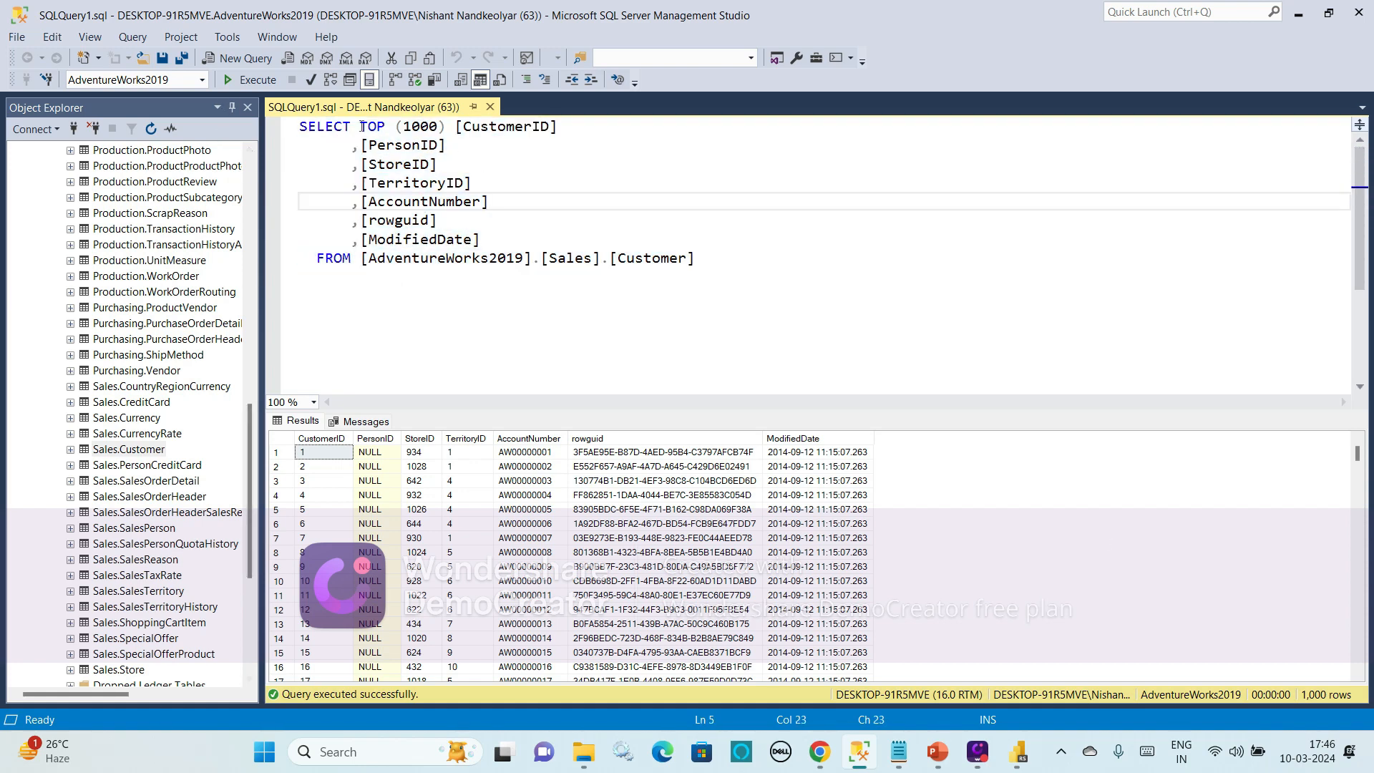
# Remove the TOP (1000) limit from the Sales.Customer SELECT query and execute it
pyautogui.moveTo(495, 236); pyautogui.dragTo(364, 132)
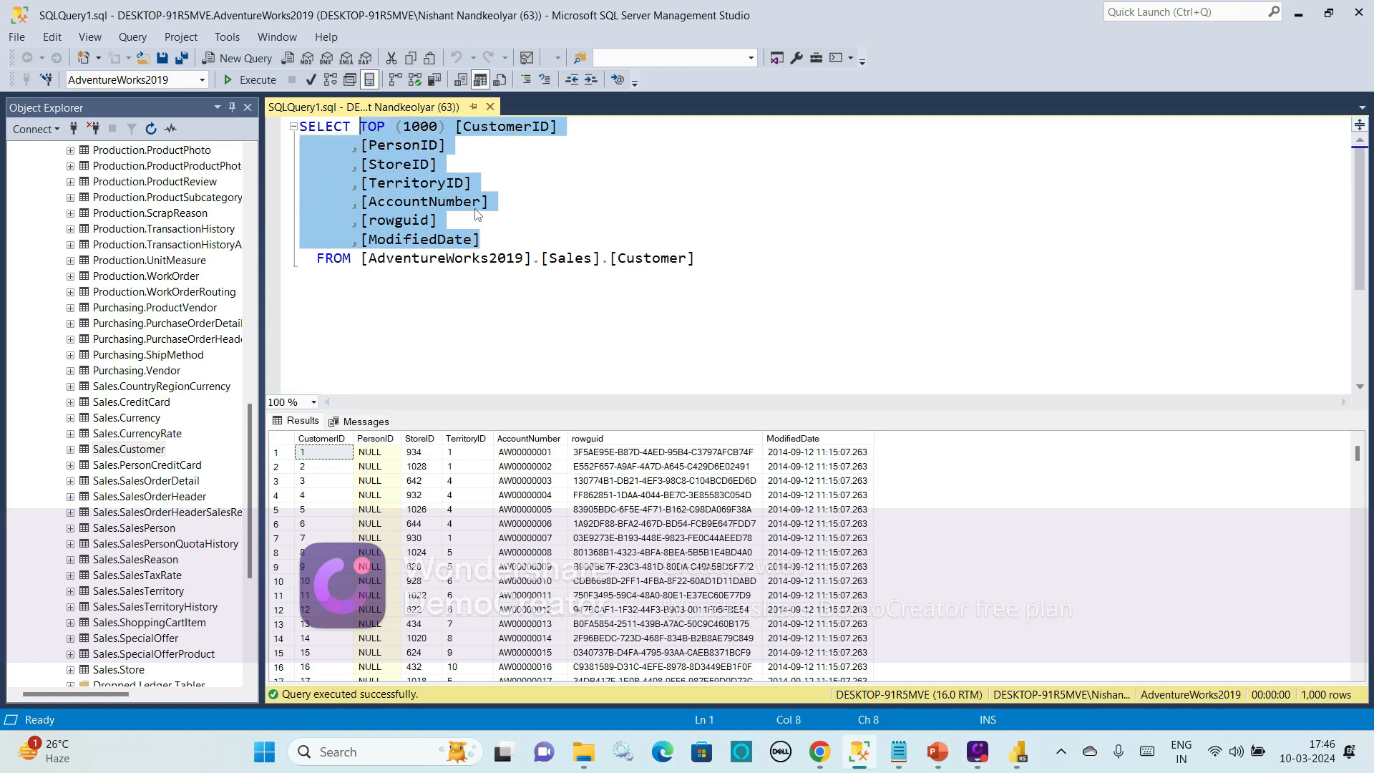
pyautogui.click(450, 127)
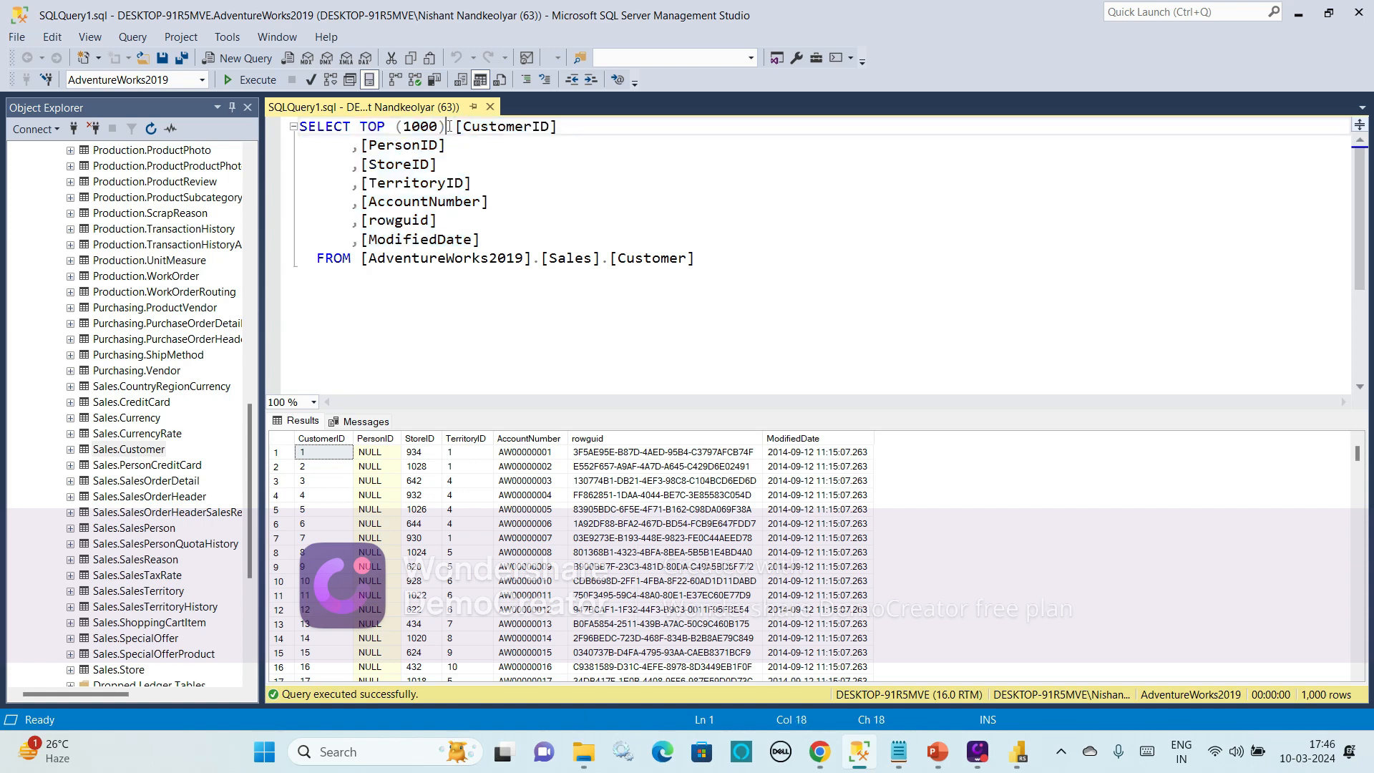
pyautogui.press('BackSpace')
pyautogui.press('BackSpace')
pyautogui.press('BackSpace')
pyautogui.press('BackSpace')
pyautogui.press('BackSpace')
pyautogui.press('BackSpace')
pyautogui.press('BackSpace')
pyautogui.press('BackSpace')
pyautogui.press('BackSpace')
pyautogui.press('BackSpace')
pyautogui.press('BackSpace')
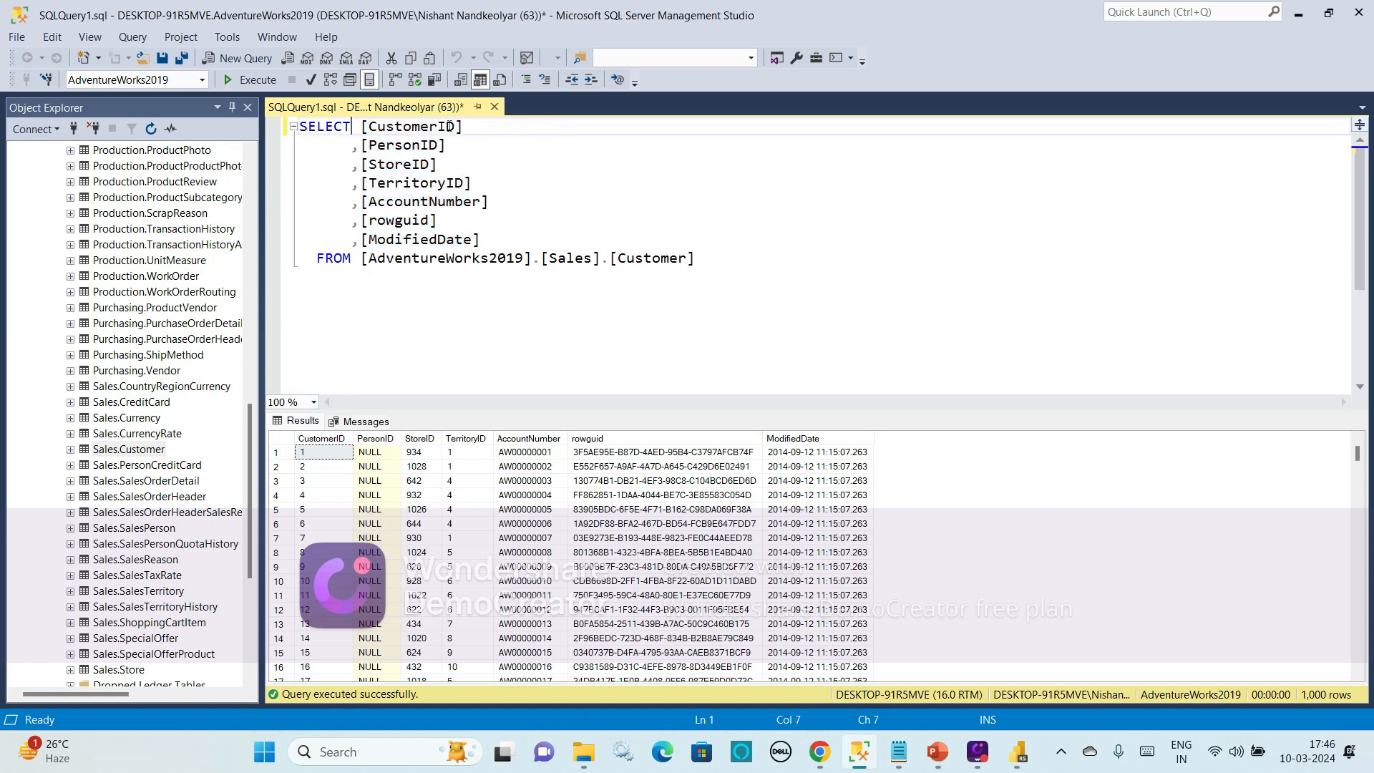
pyautogui.click(257, 80)
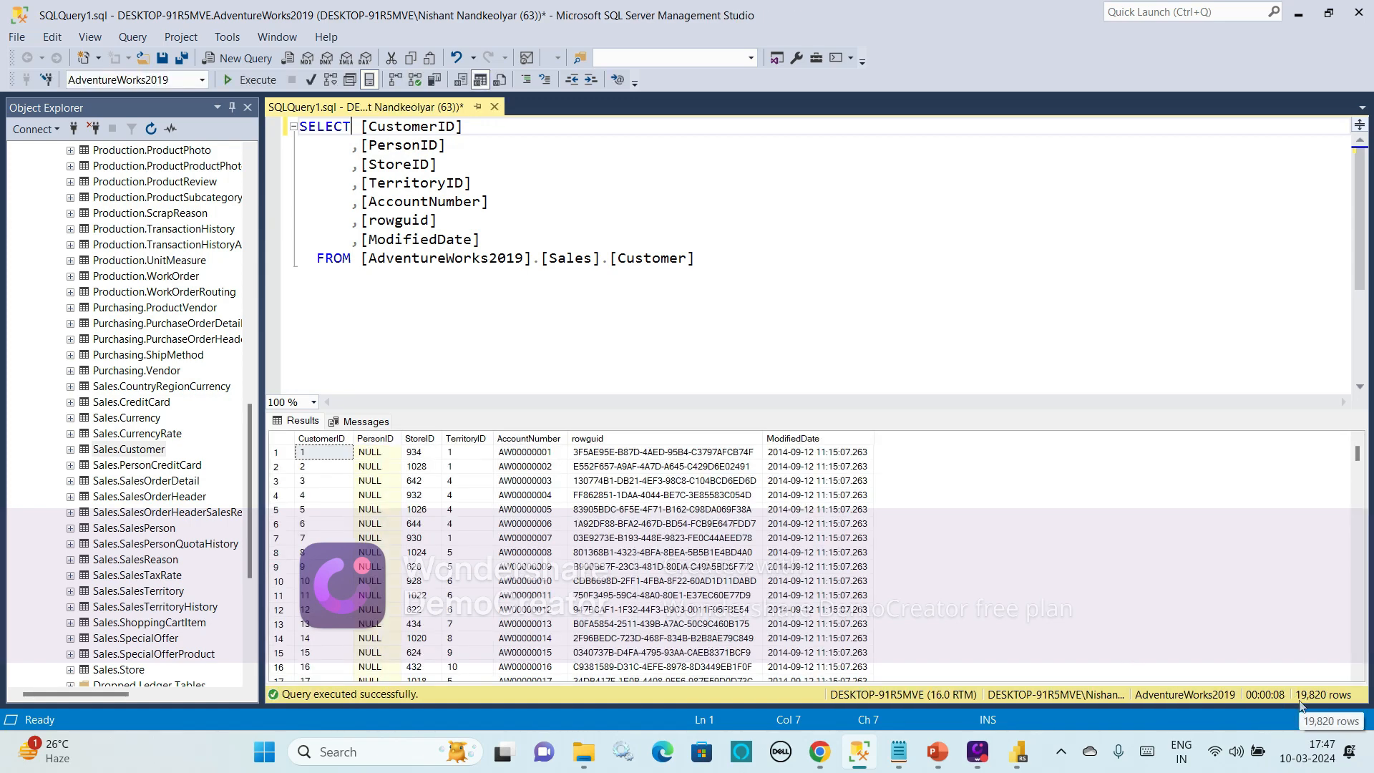
# Add a second statement, SELECT COUNT(CUSTOMERID) FROM CUSTOMER, a few lines below the first query
pyautogui.click(726, 264)
pyautogui.press('Return')
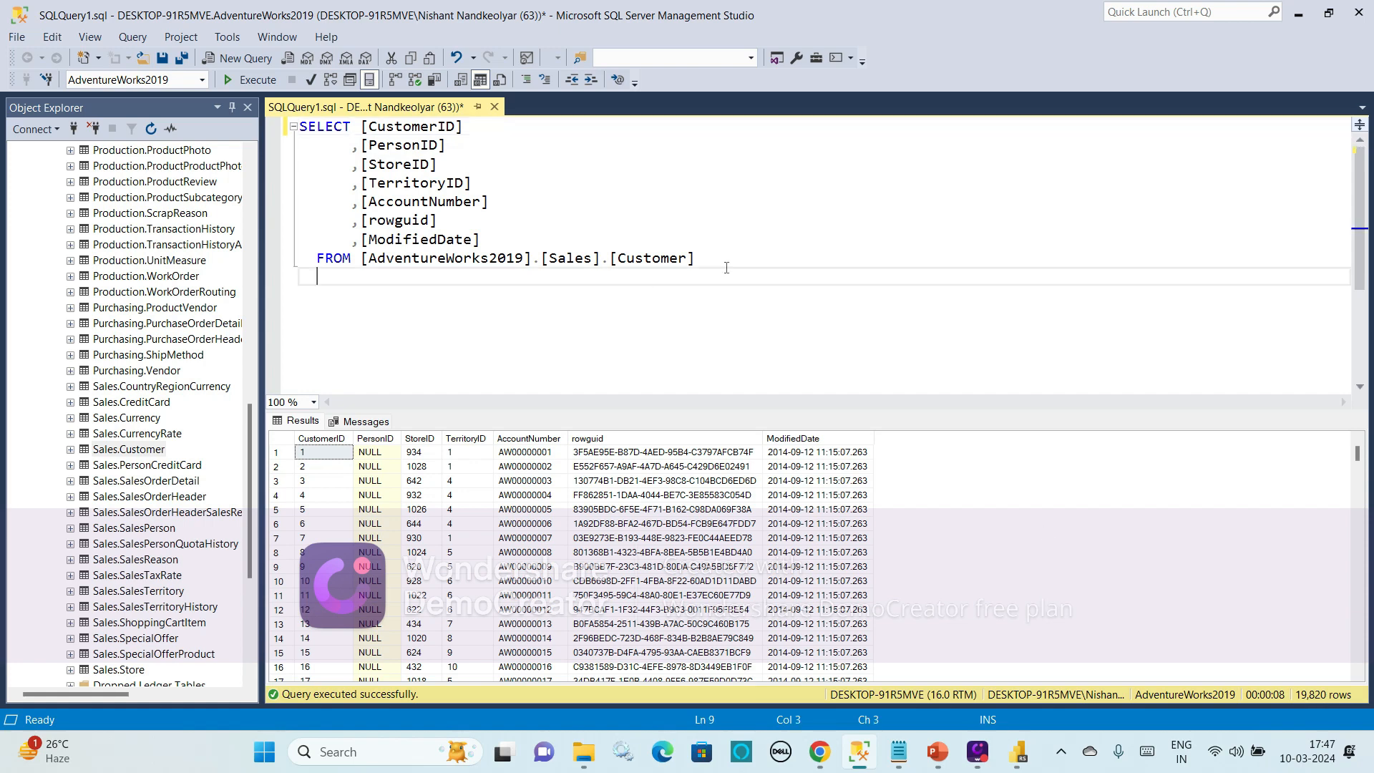
pyautogui.press('Return')
pyautogui.press('Return')
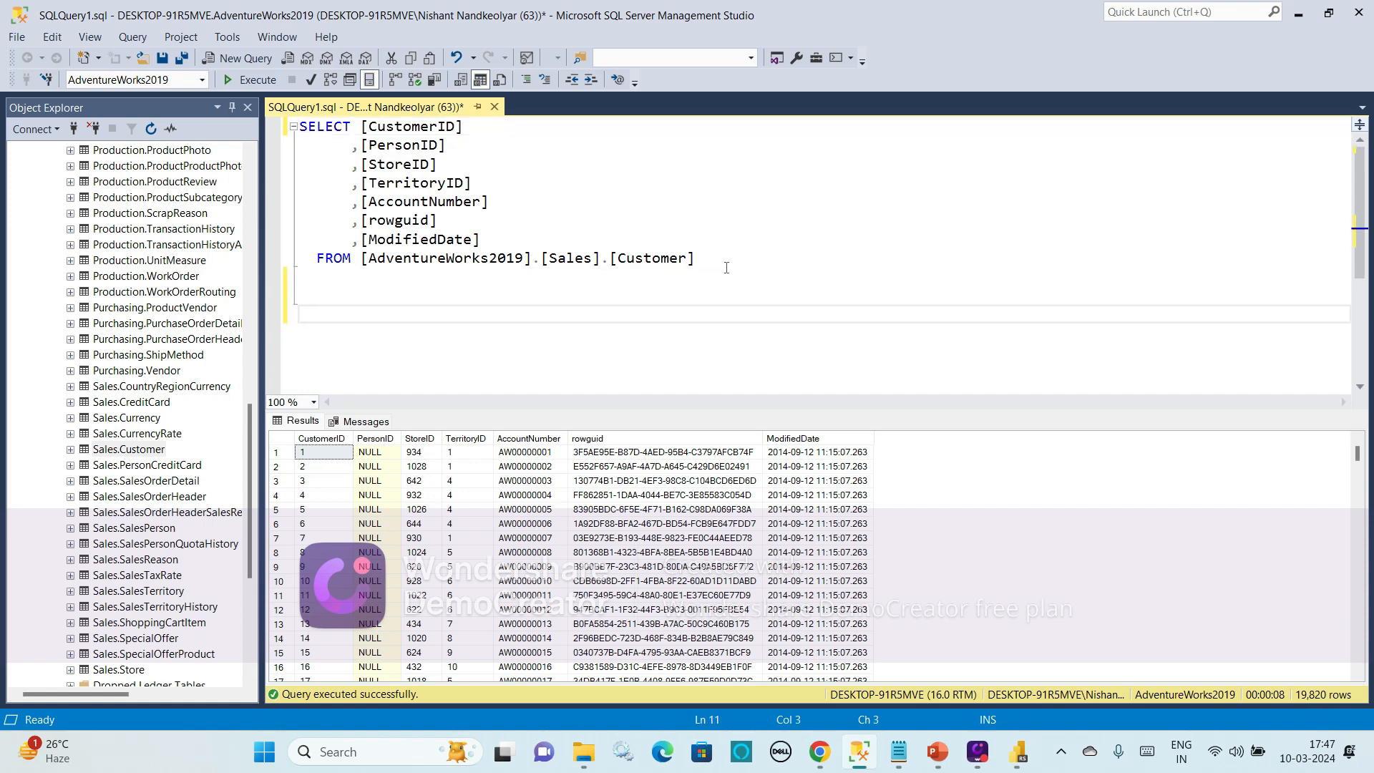
pyautogui.write('S')
pyautogui.write('S')
pyautogui.write('ELECT COUNT')
pyautogui.write('(')
pyautogui.write('PER')
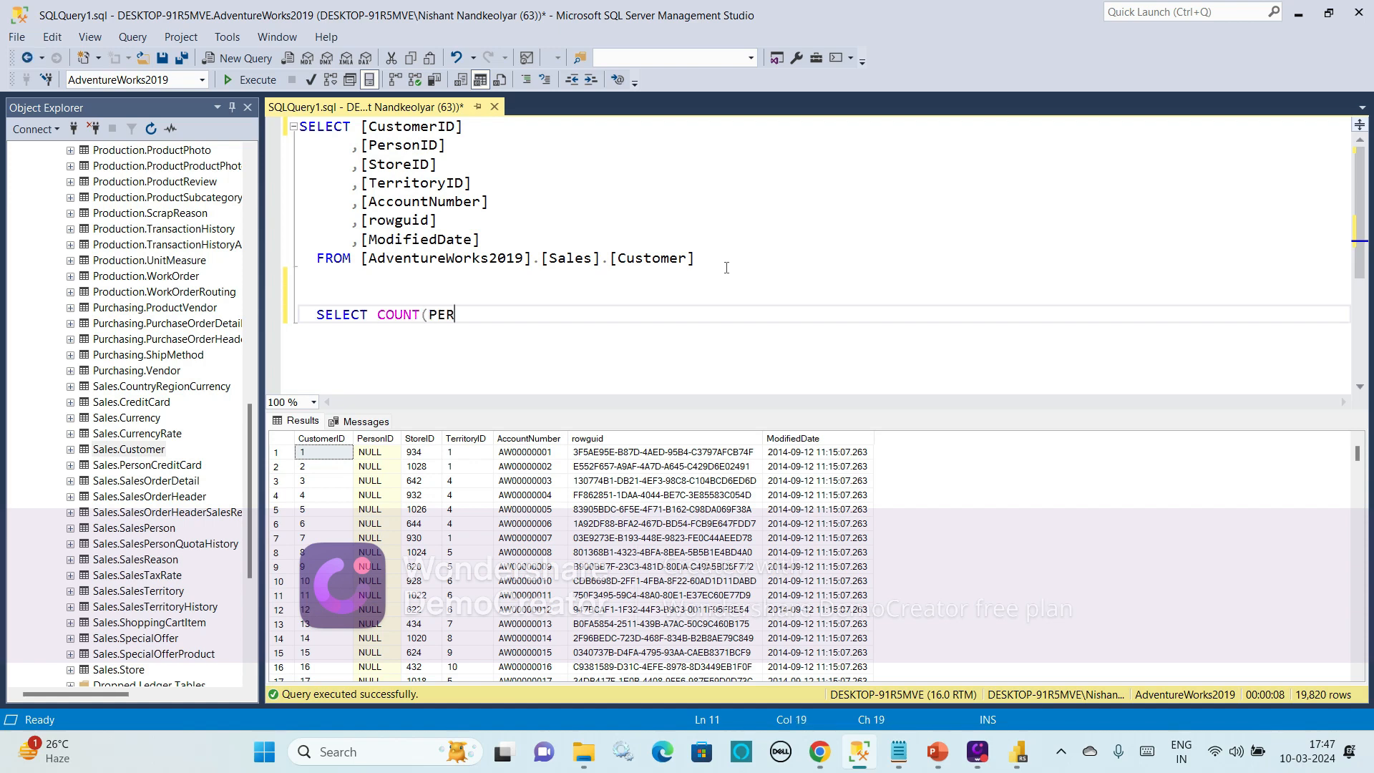
pyautogui.press('BackSpace')
pyautogui.press('BackSpace')
pyautogui.press('BackSpace')
pyautogui.write('CUSTO')
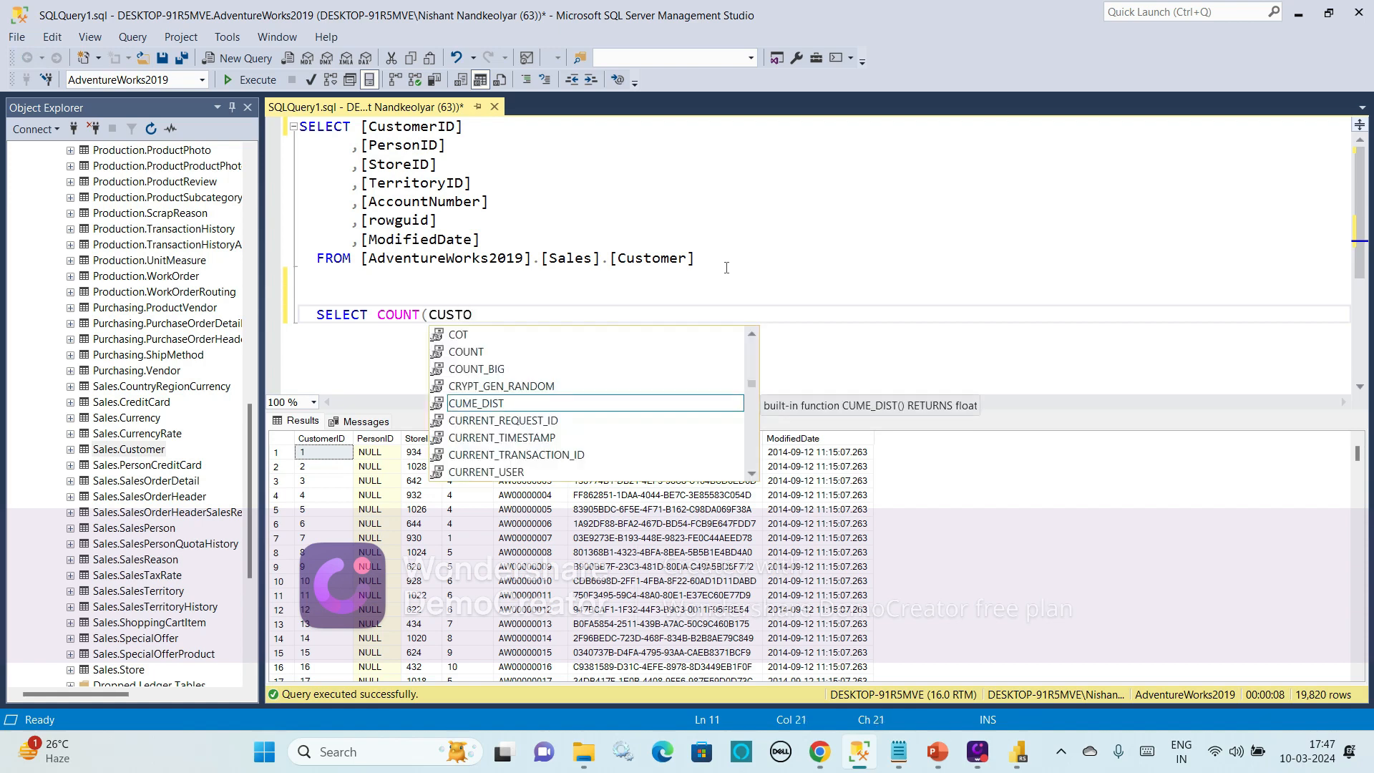
pyautogui.write('MERID) FR')
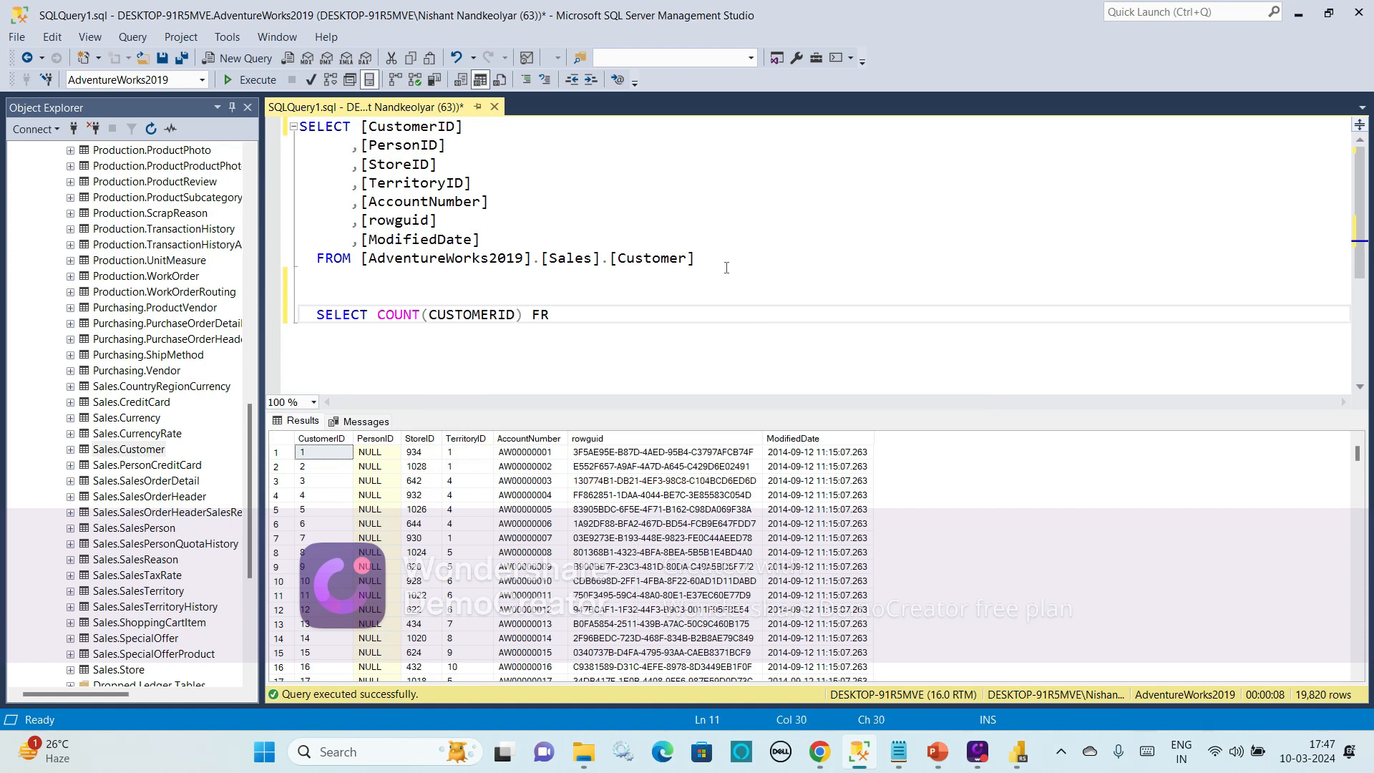
pyautogui.write('OM CUS')
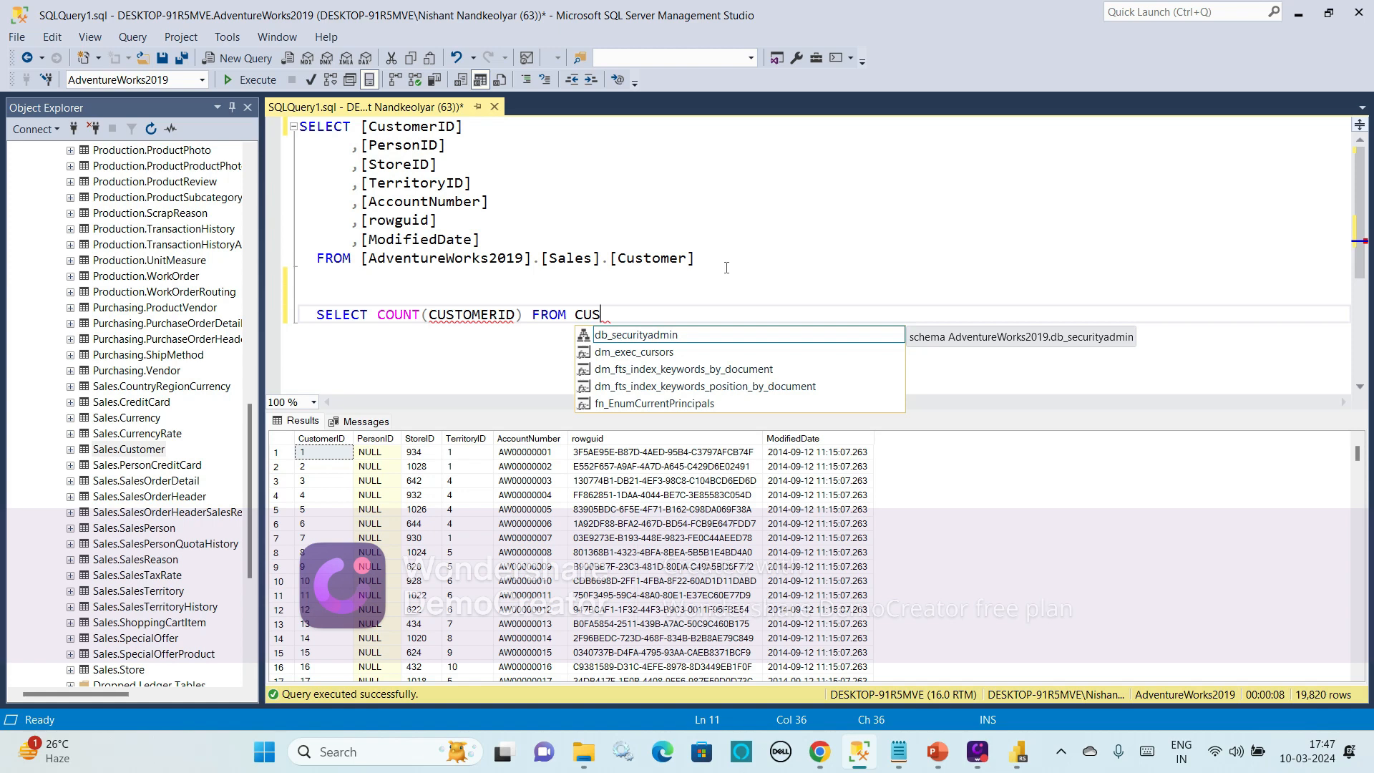
pyautogui.write('TOMER')
pyautogui.click(515, 337)
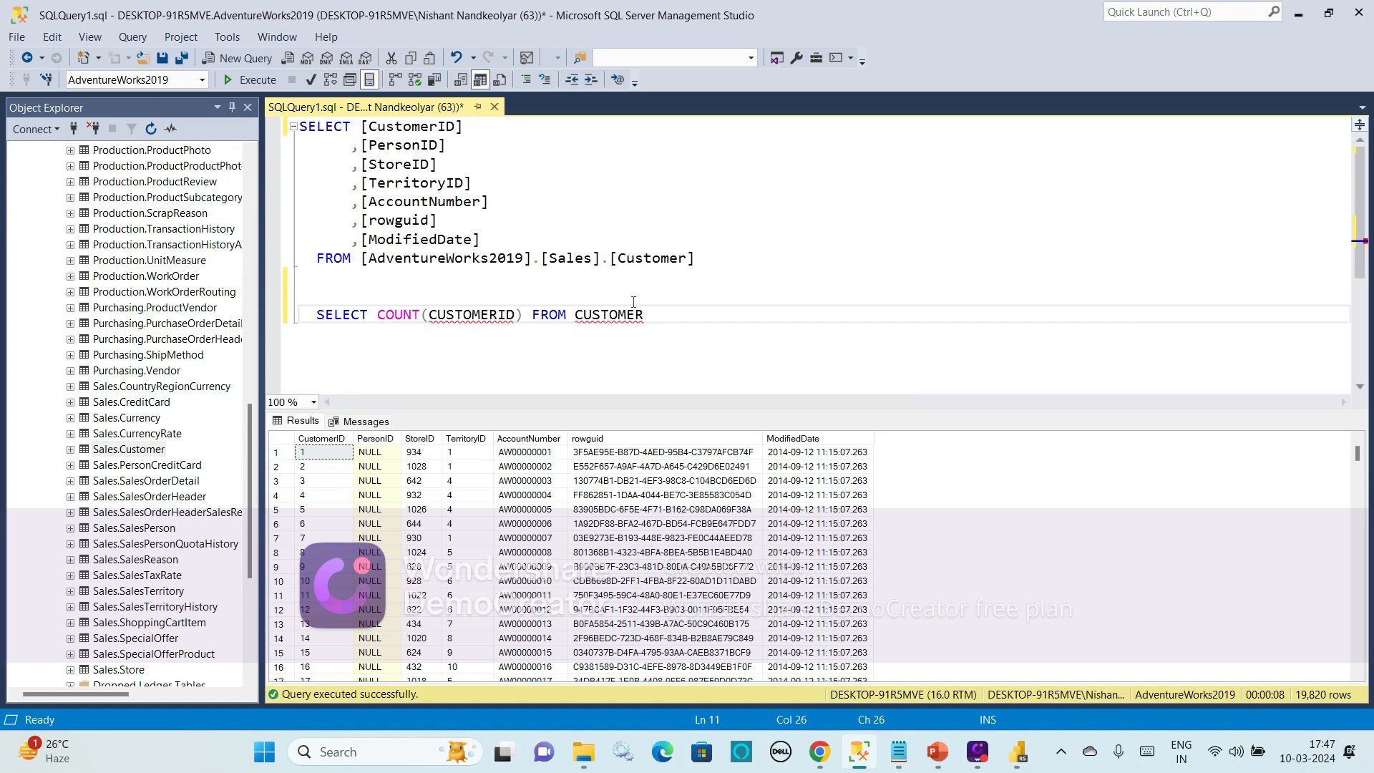
# Replace the table name CUSTOMER in the COUNT statement with [Customer] copied from the first query's FROM clause
pyautogui.moveTo(699, 259); pyautogui.dragTo(607, 267)
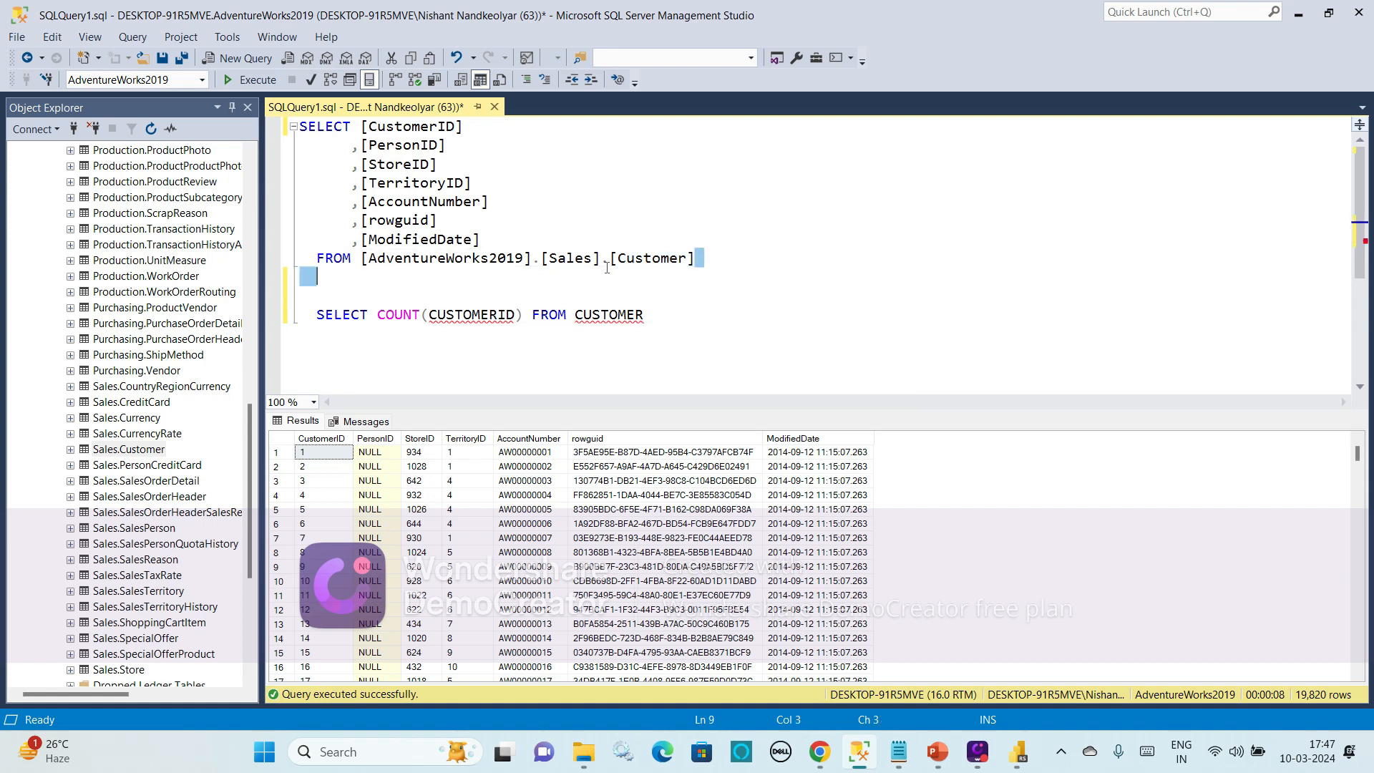
pyautogui.click(653, 322)
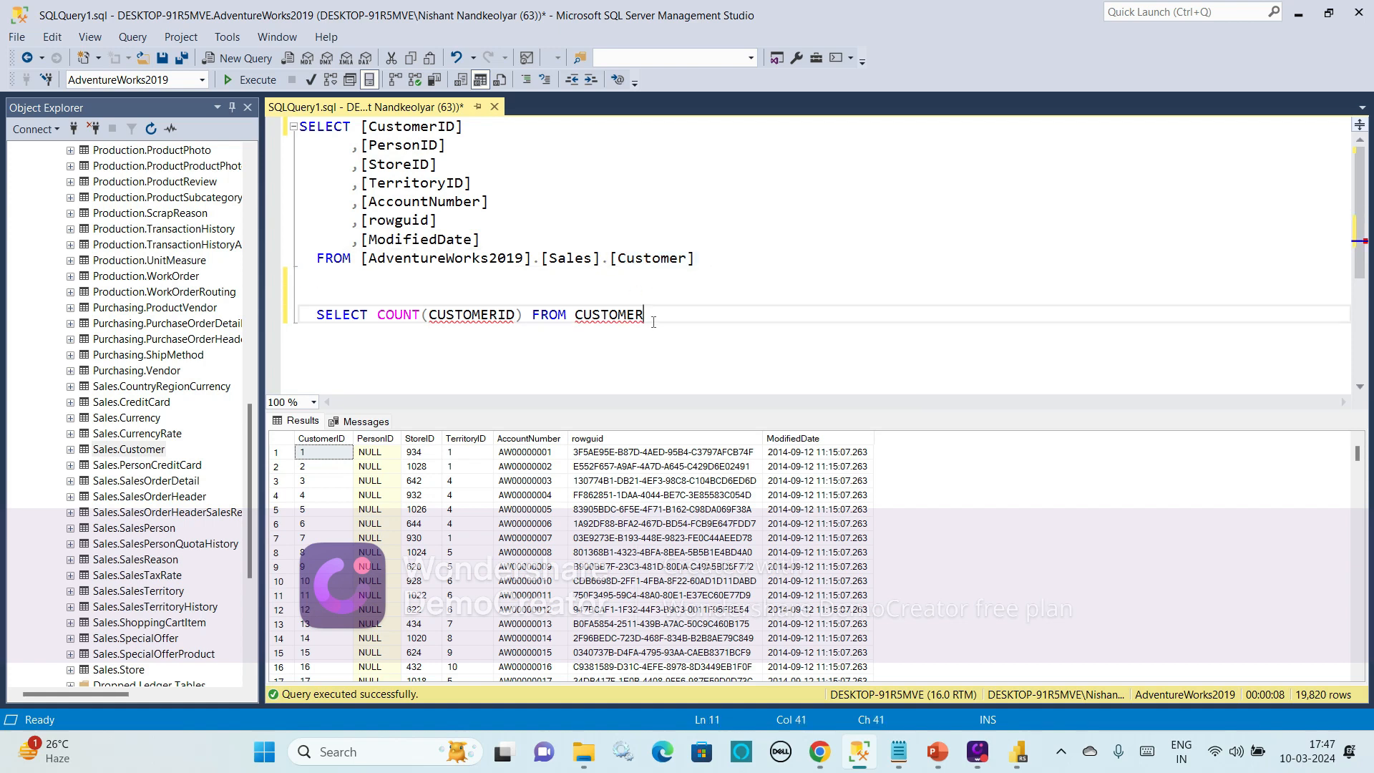
pyautogui.press('BackSpace')
pyautogui.press('BackSpace')
pyautogui.press('BackSpace')
pyautogui.press('BackSpace')
pyautogui.press('BackSpace')
pyautogui.press('BackSpace')
pyautogui.press('BackSpace')
pyautogui.press('Return')
pyautogui.click(604, 314)
pyautogui.press('Return')
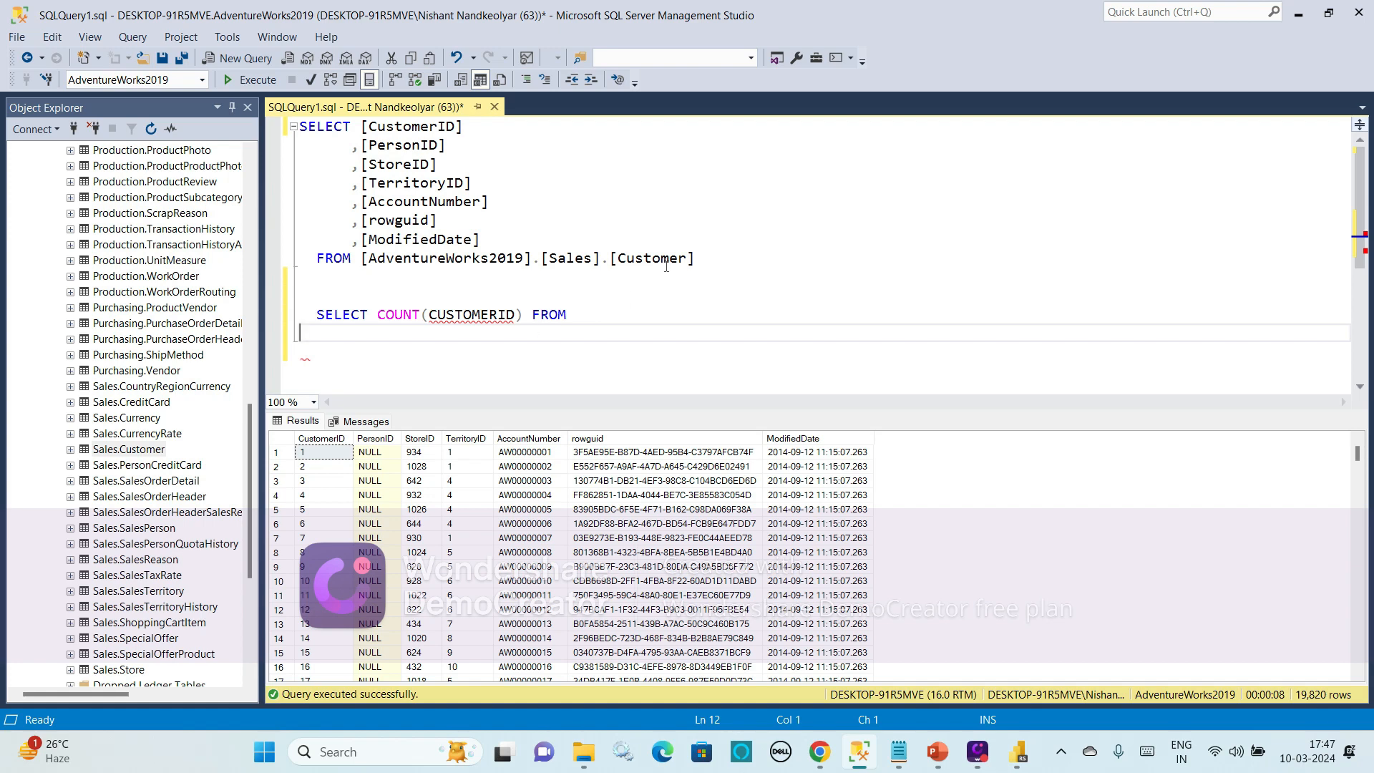
pyautogui.moveTo(699, 258); pyautogui.dragTo(608, 265)
pyautogui.hotkey('ctrl', 'c')
pyautogui.click(584, 315)
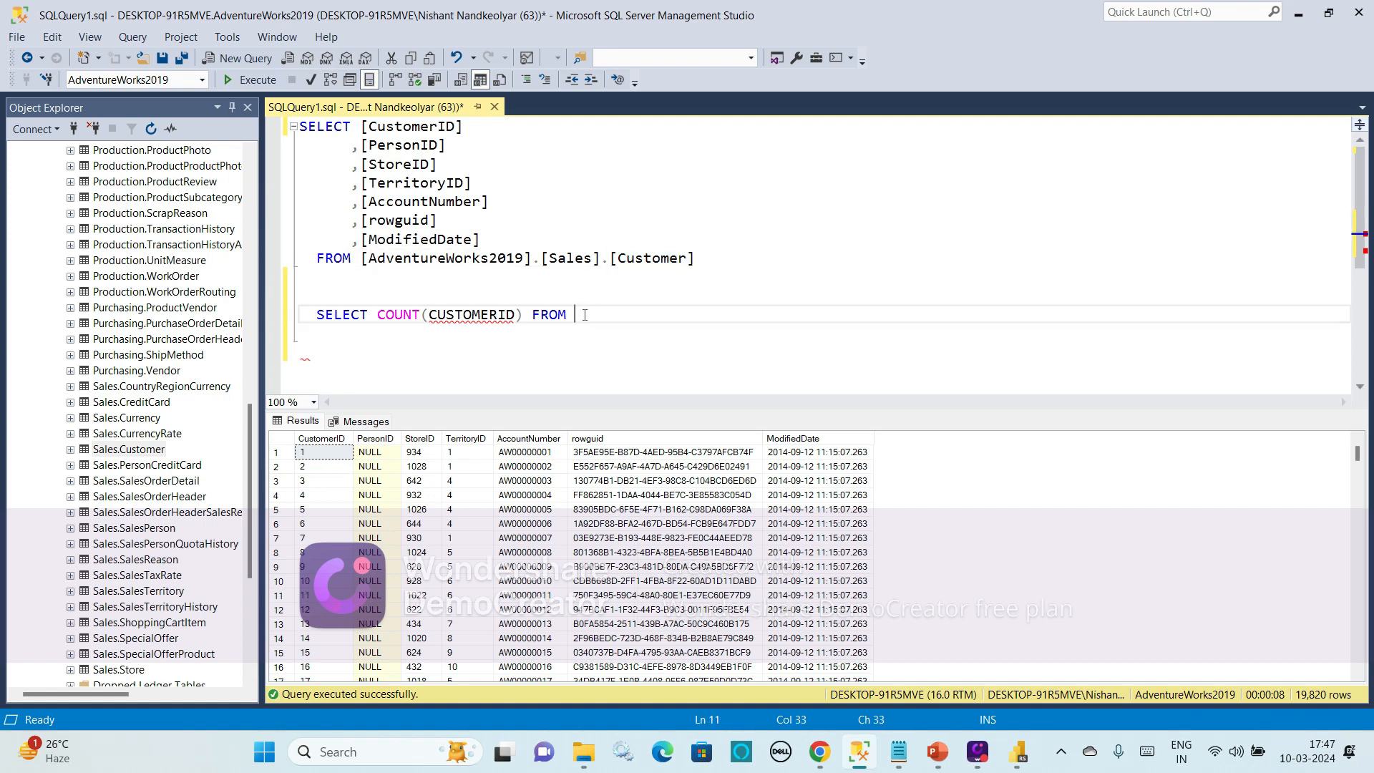
pyautogui.hotkey('ctrl', 'v')
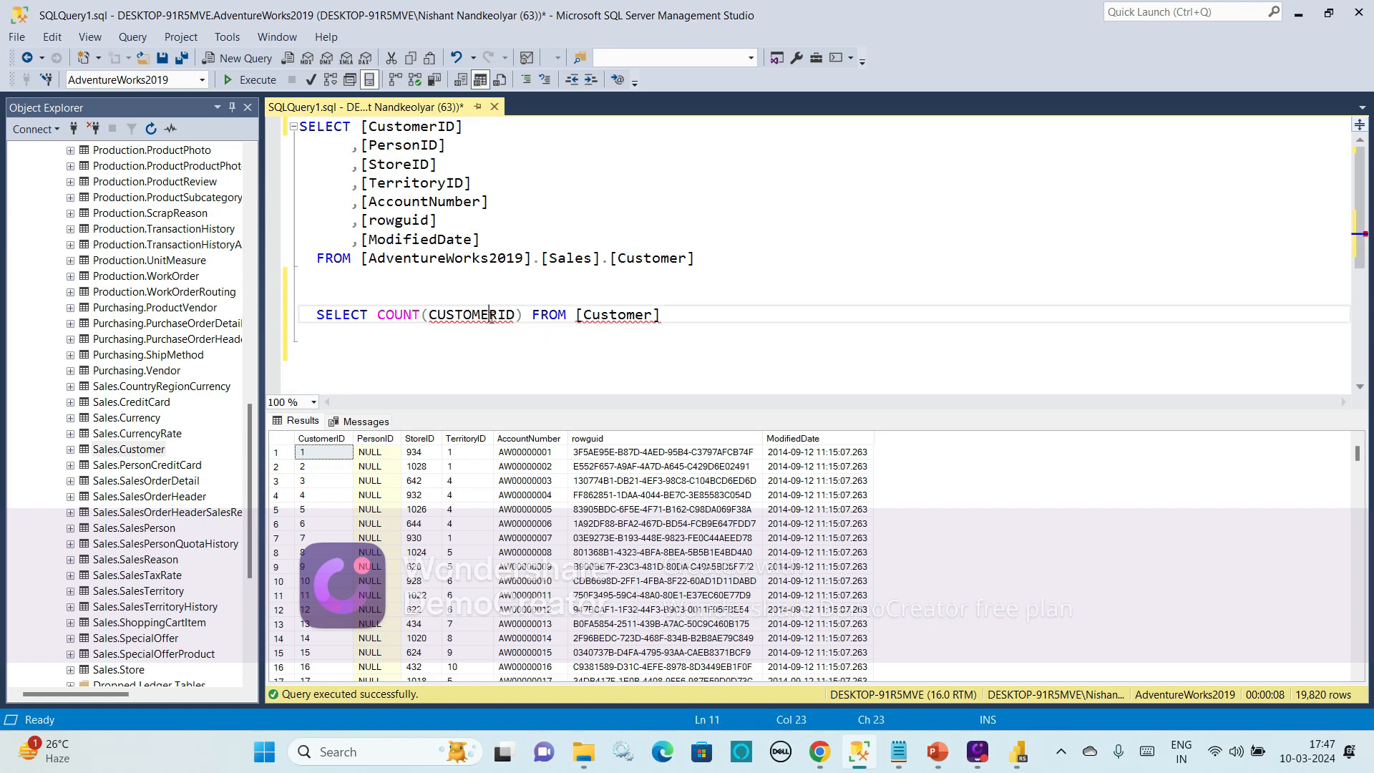
# Try to execute only the COUNT statement against [Customer]
pyautogui.doubleClick(493, 324)
pyautogui.tripleClick(493, 324)
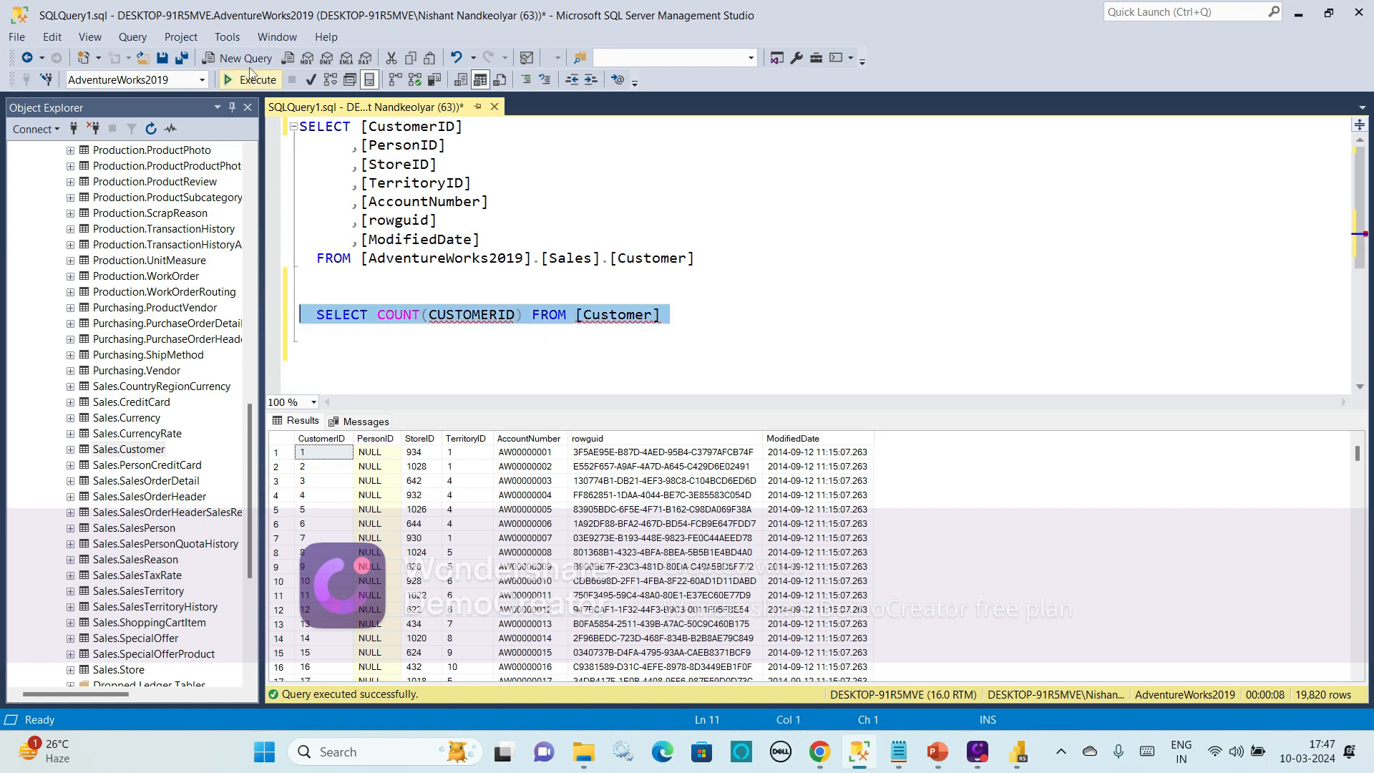
pyautogui.click(255, 81)
pyautogui.click(475, 335)
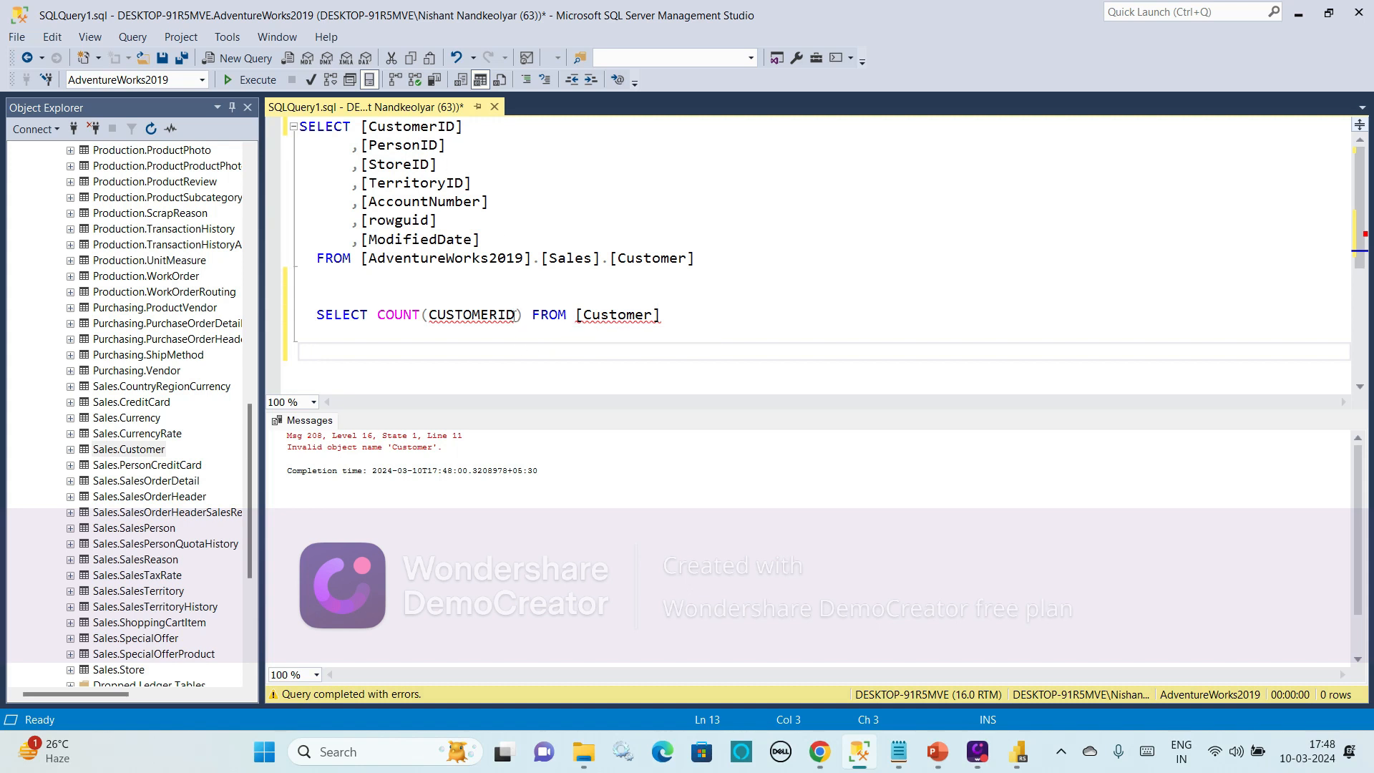
# Rewrite the column name inside COUNT in lowercase as customerid
pyautogui.moveTo(516, 315); pyautogui.dragTo(429, 315)
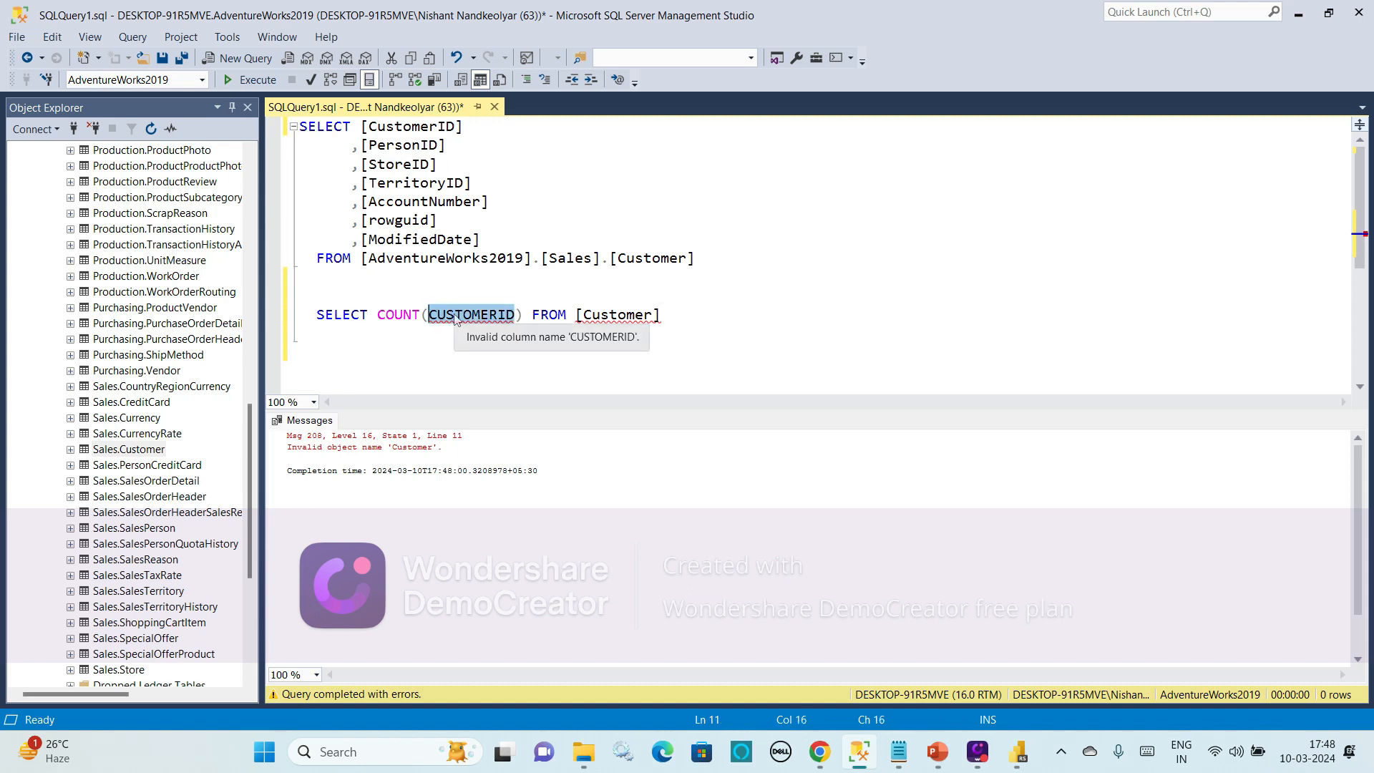
pyautogui.write('cust')
pyautogui.write('omer')
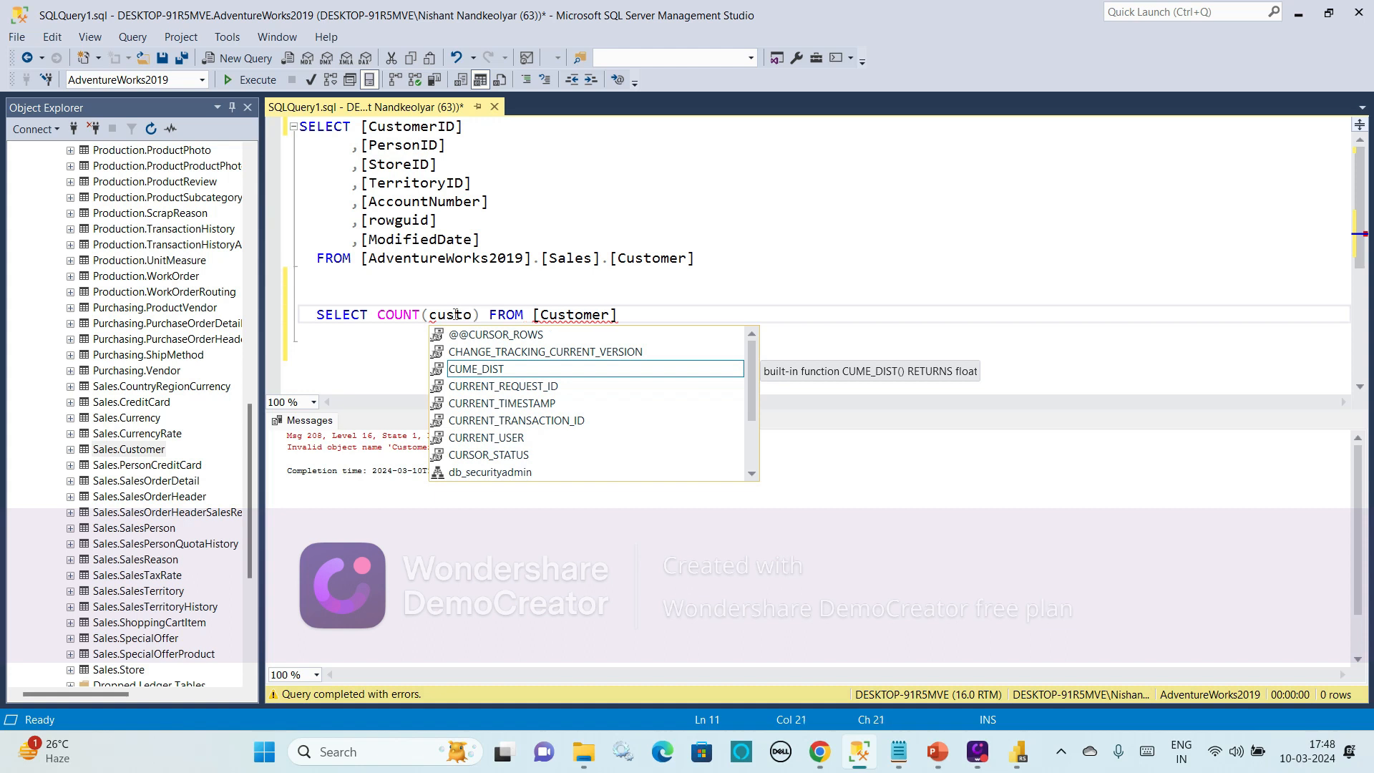
pyautogui.write('id')
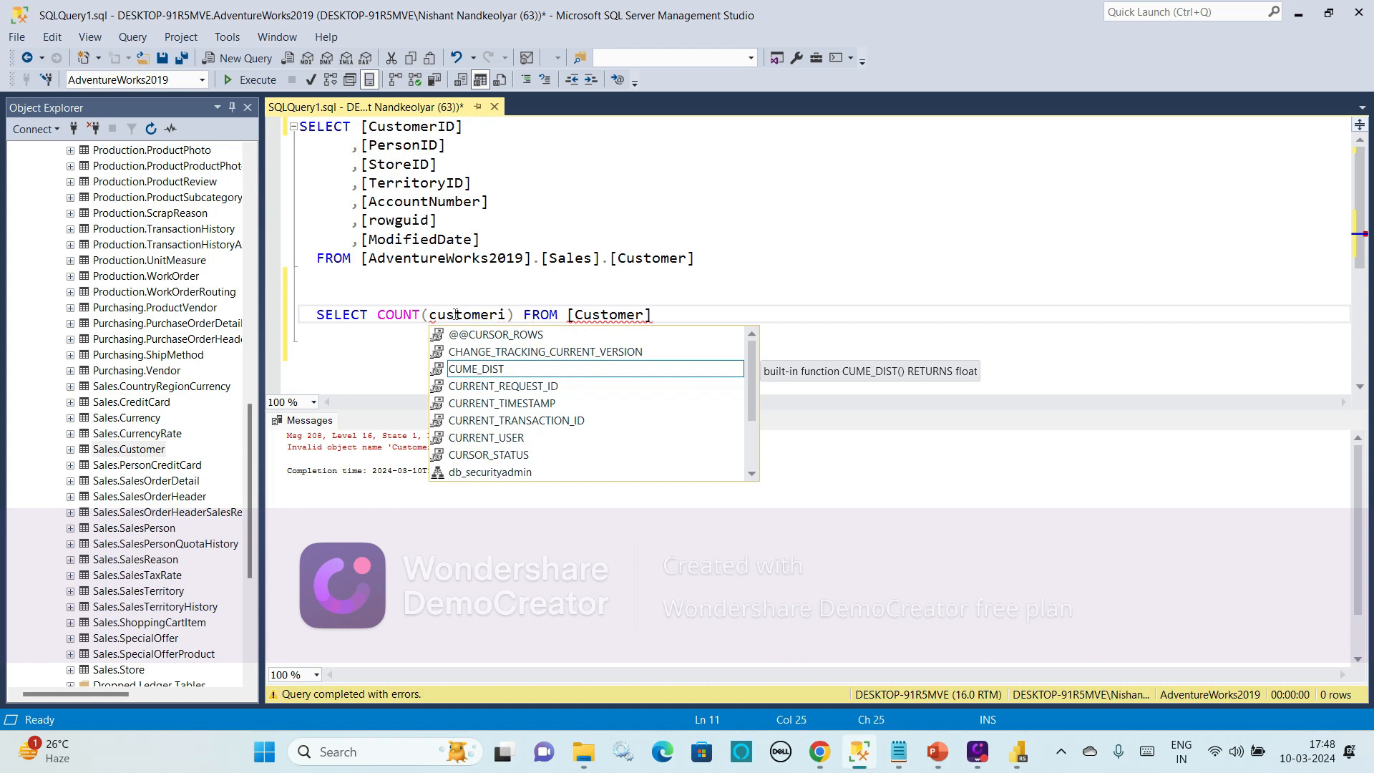
pyautogui.click(372, 351)
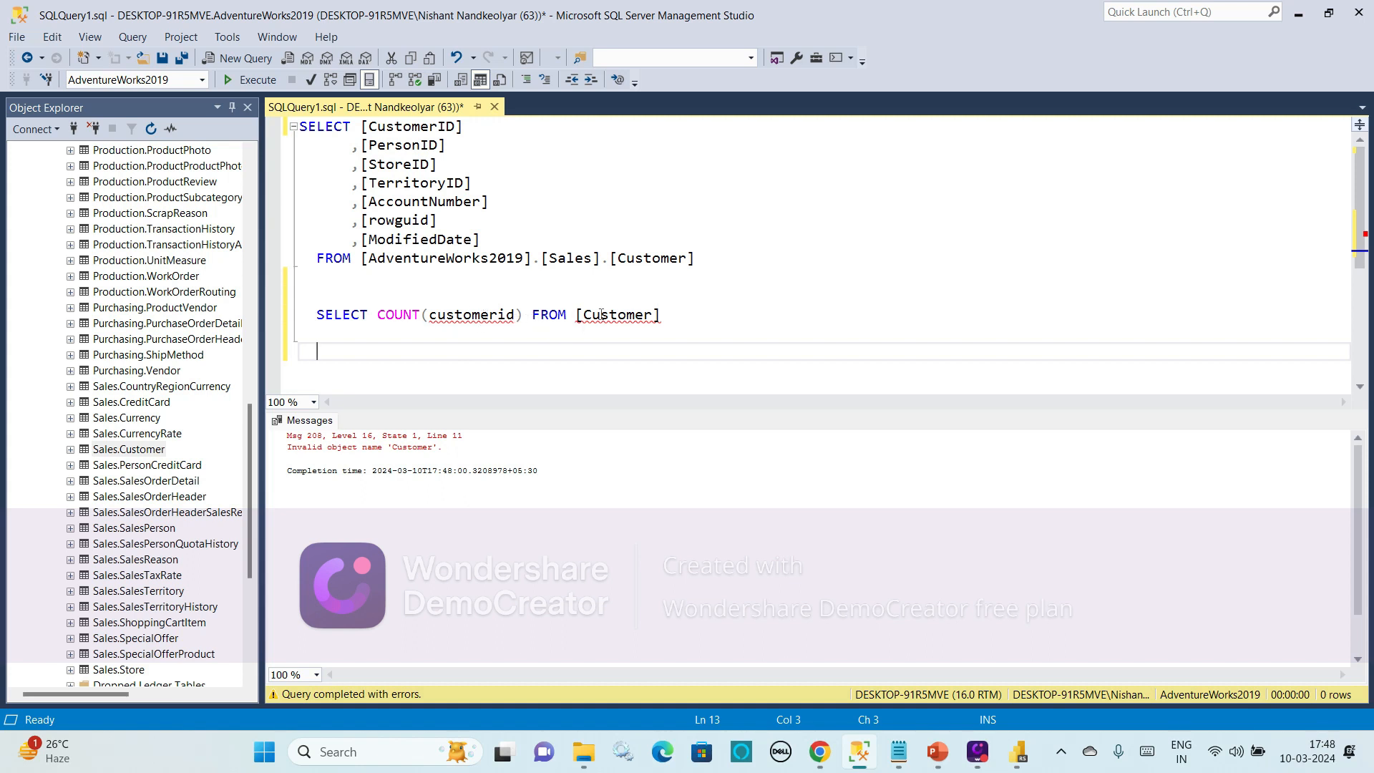
# Replace [Customer] in the COUNT statement with the schema-qualified [Sales].[Customer] copied from the first query
pyautogui.moveTo(691, 259); pyautogui.dragTo(545, 263)
pyautogui.hotkey('ctrl', 'c')
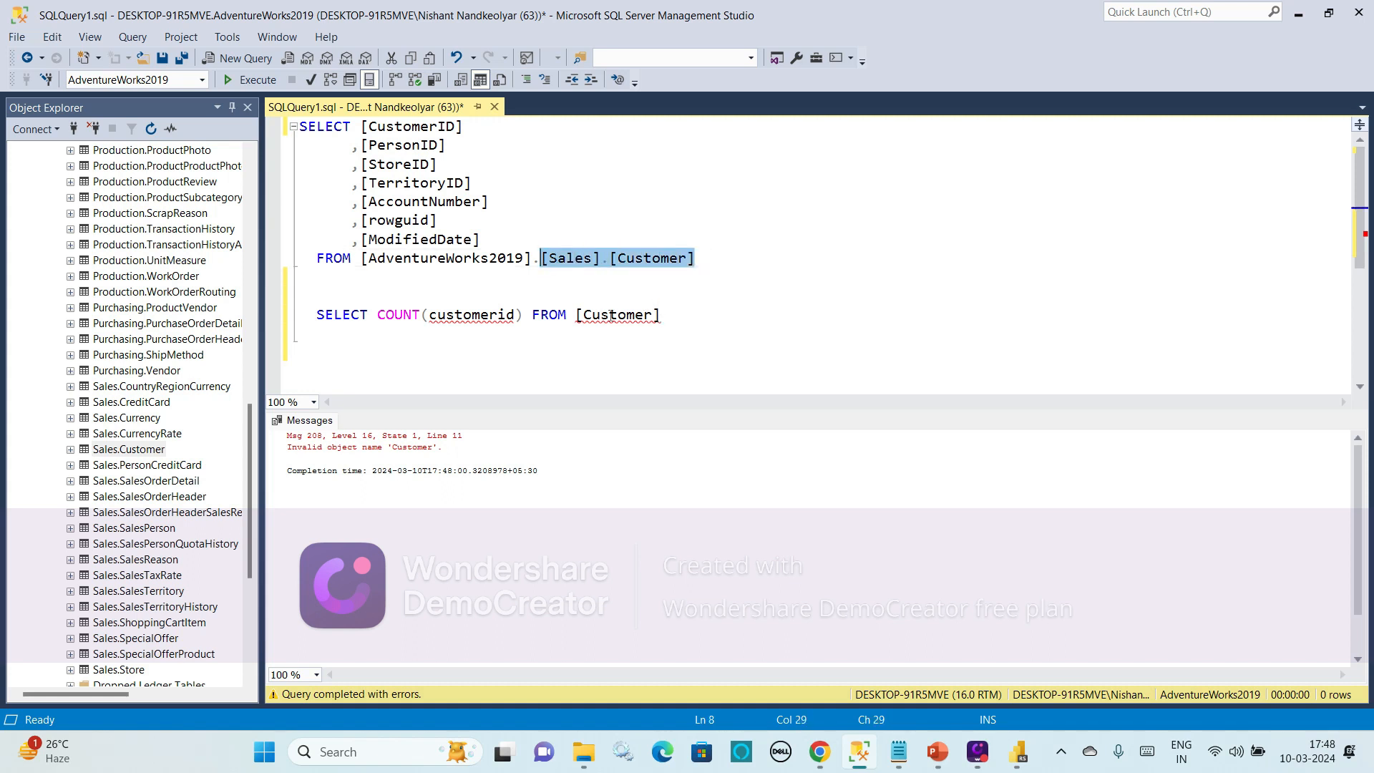
pyautogui.click(680, 324)
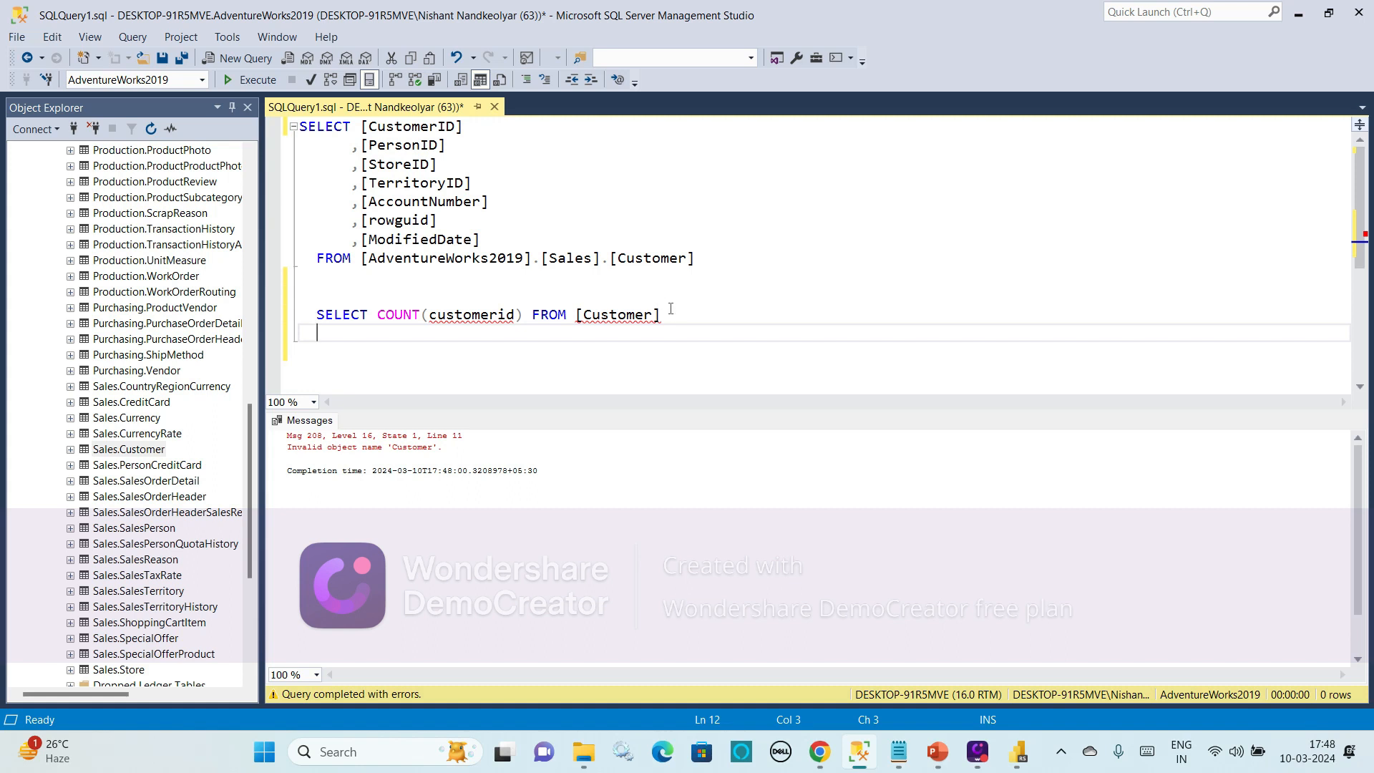
pyautogui.click(673, 312)
pyautogui.press('BackSpace')
pyautogui.press('BackSpace')
pyautogui.press('BackSpace')
pyautogui.press('BackSpace')
pyautogui.press('BackSpace')
pyautogui.press('BackSpace')
pyautogui.press('BackSpace')
pyautogui.press('BackSpace')
pyautogui.press('BackSpace')
pyautogui.press('BackSpace')
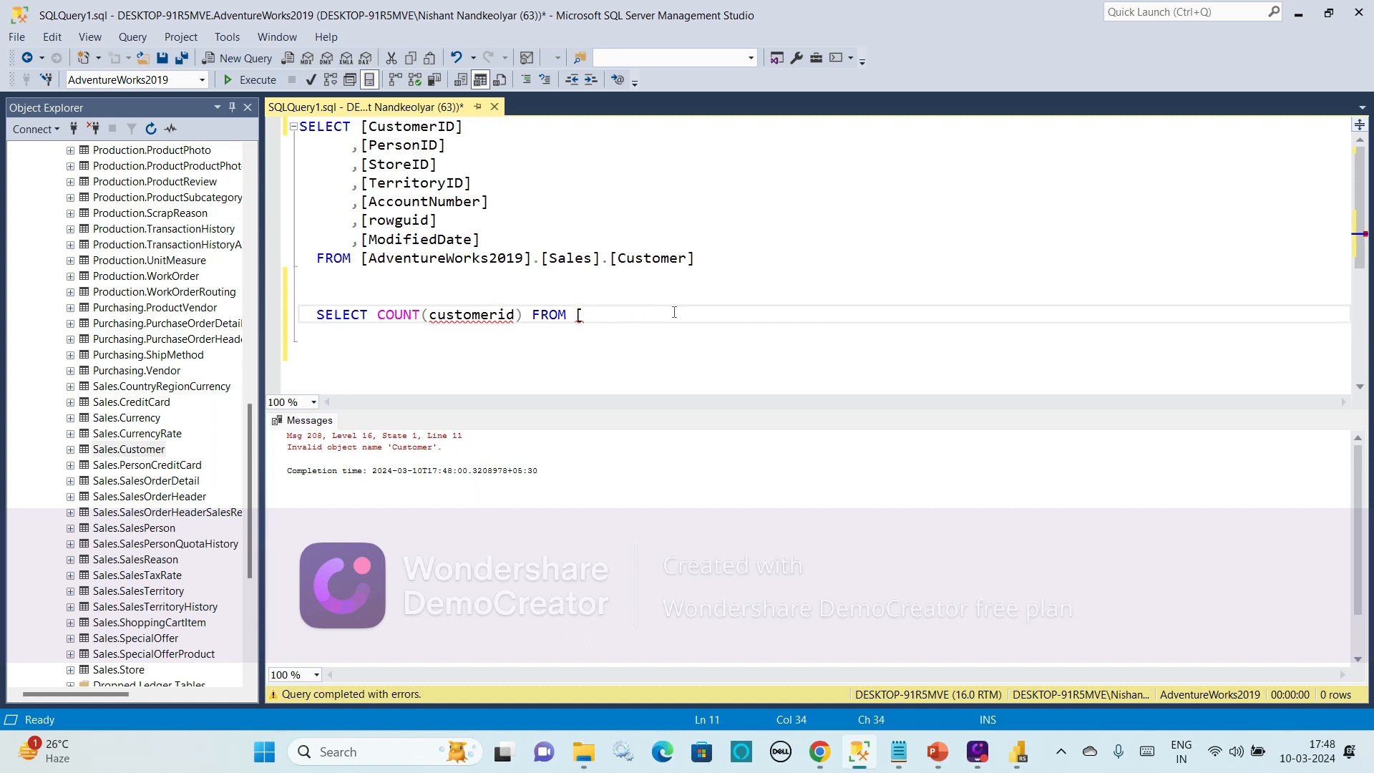
pyautogui.hotkey('ctrl', 'v')
pyautogui.click(559, 373)
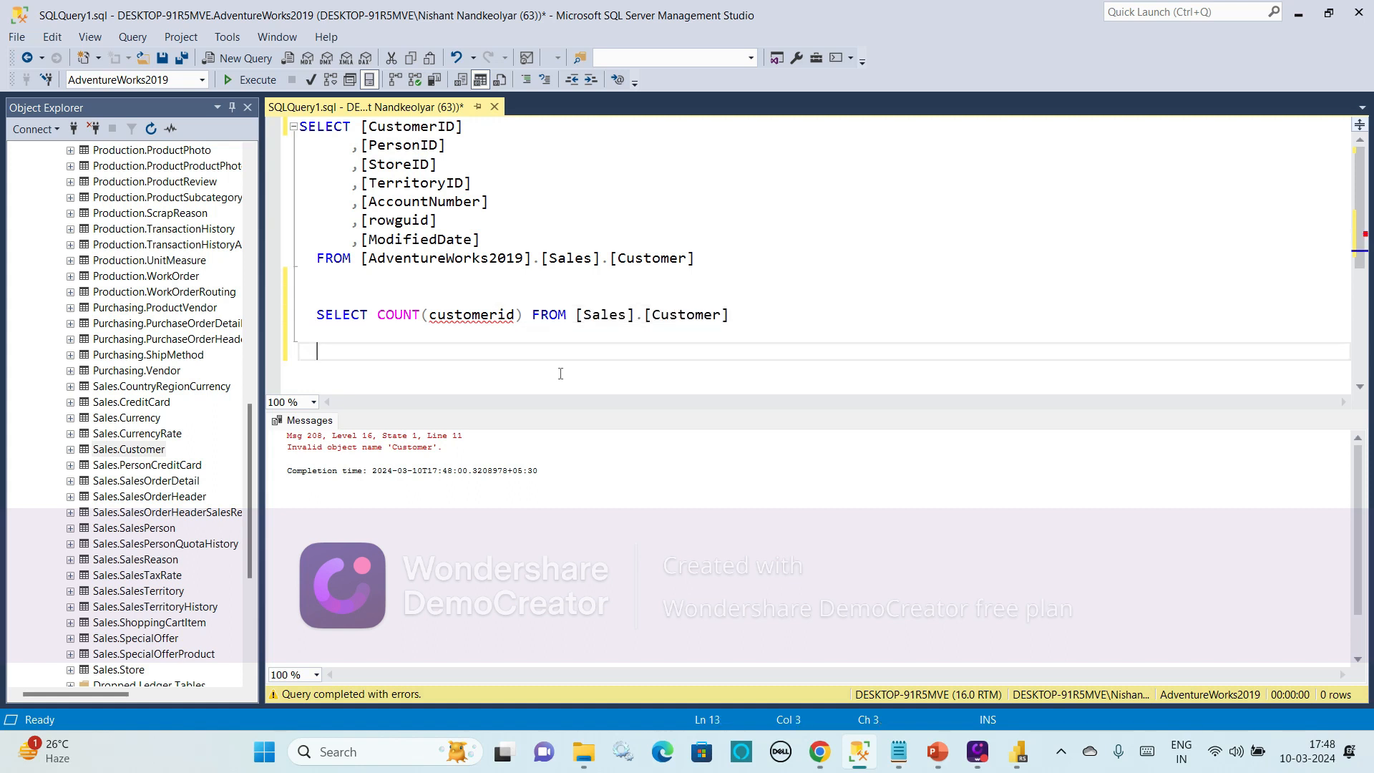
# Execute the COUNT(customerid) statement on its own, followed by the full Sales.Customer SELECT query on its own, to compare their row counts
pyautogui.click(498, 314)
pyautogui.tripleClick(498, 314)
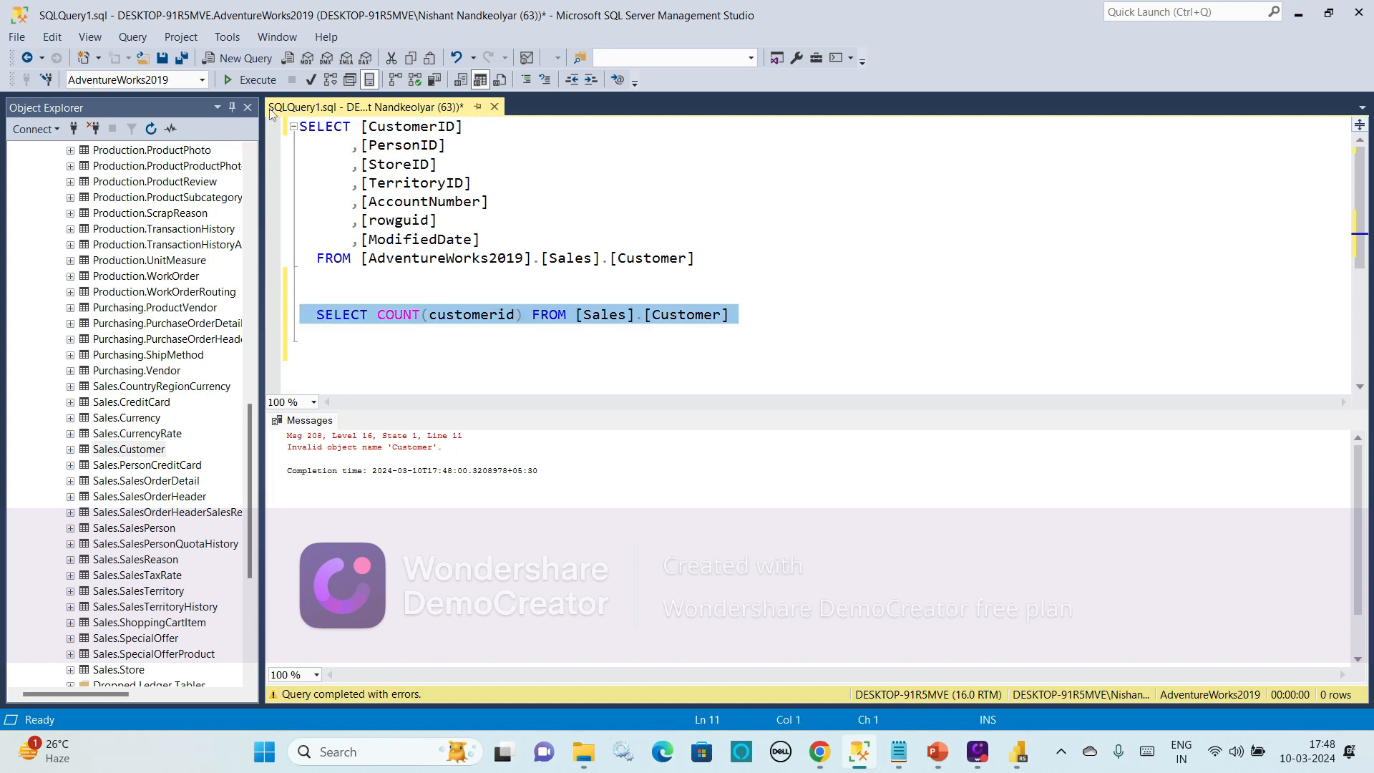
pyautogui.click(255, 81)
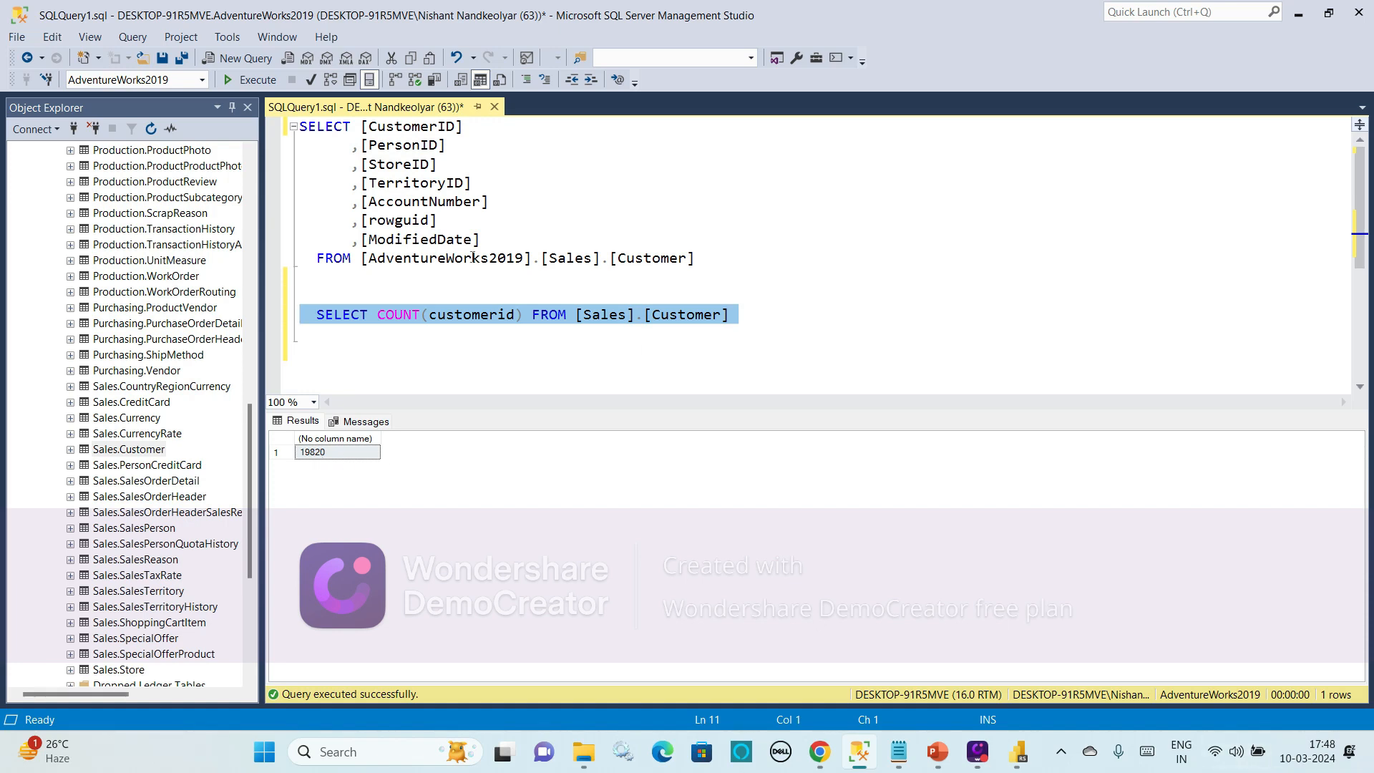
pyautogui.moveTo(713, 272); pyautogui.dragTo(299, 126)
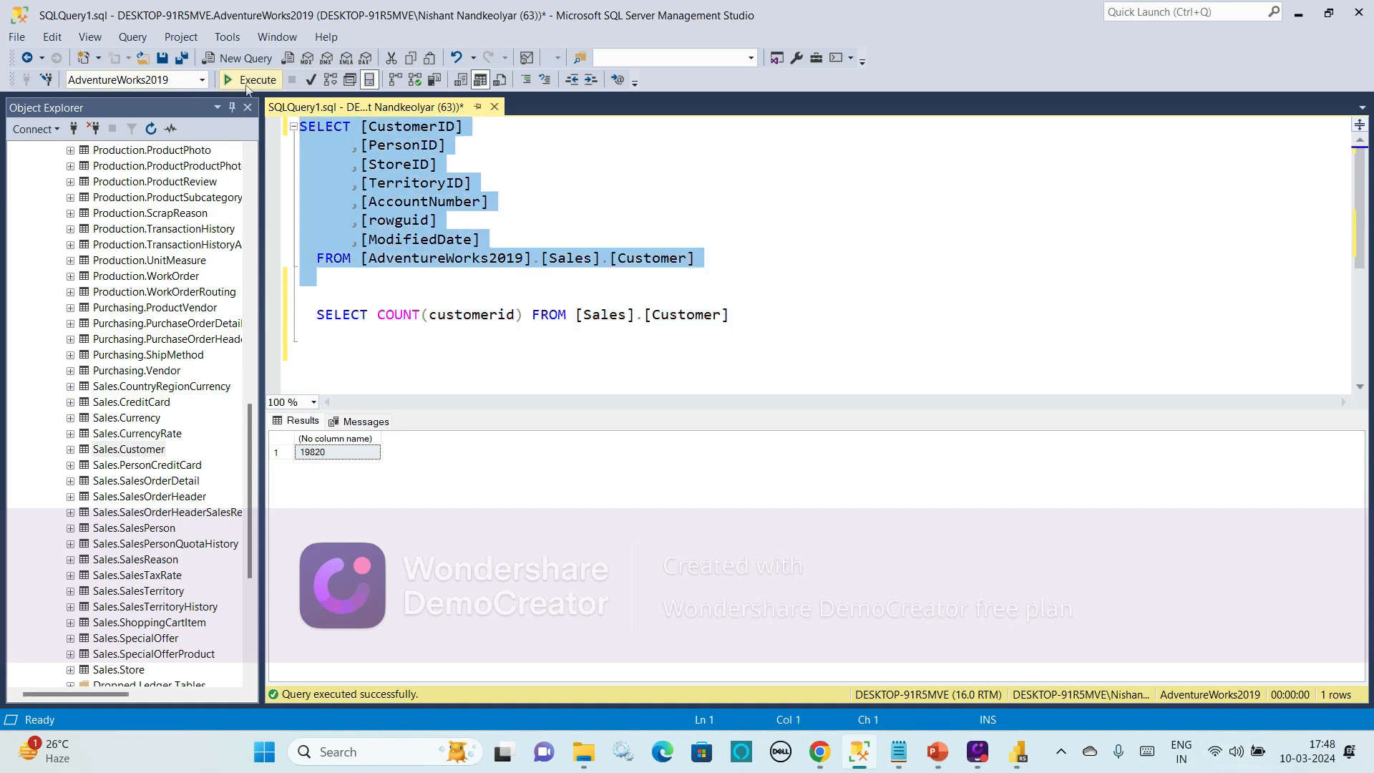
pyautogui.click(250, 79)
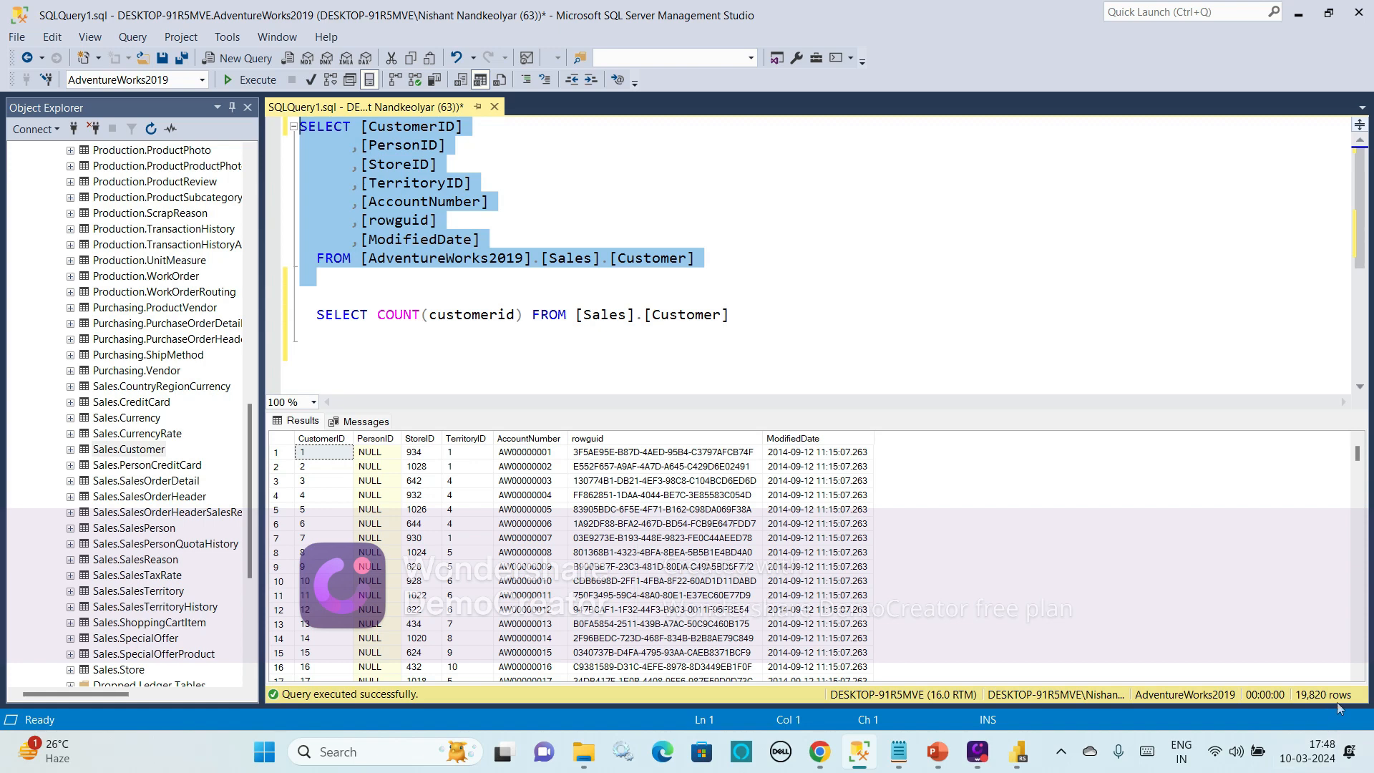
# Begin a new statement below the COUNT query reading select * from Sales
pyautogui.click(761, 324)
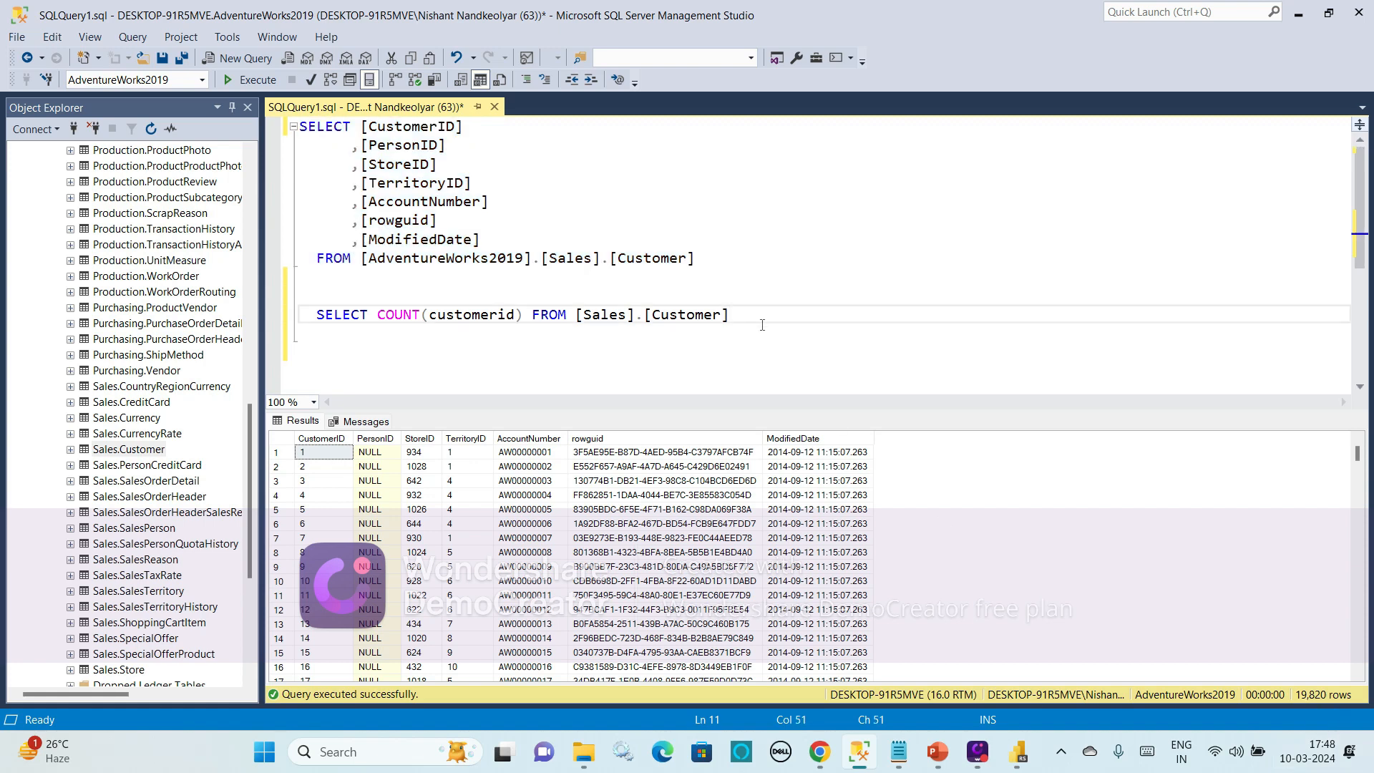
pyautogui.press('Return')
pyautogui.press('Return')
pyautogui.write('selec')
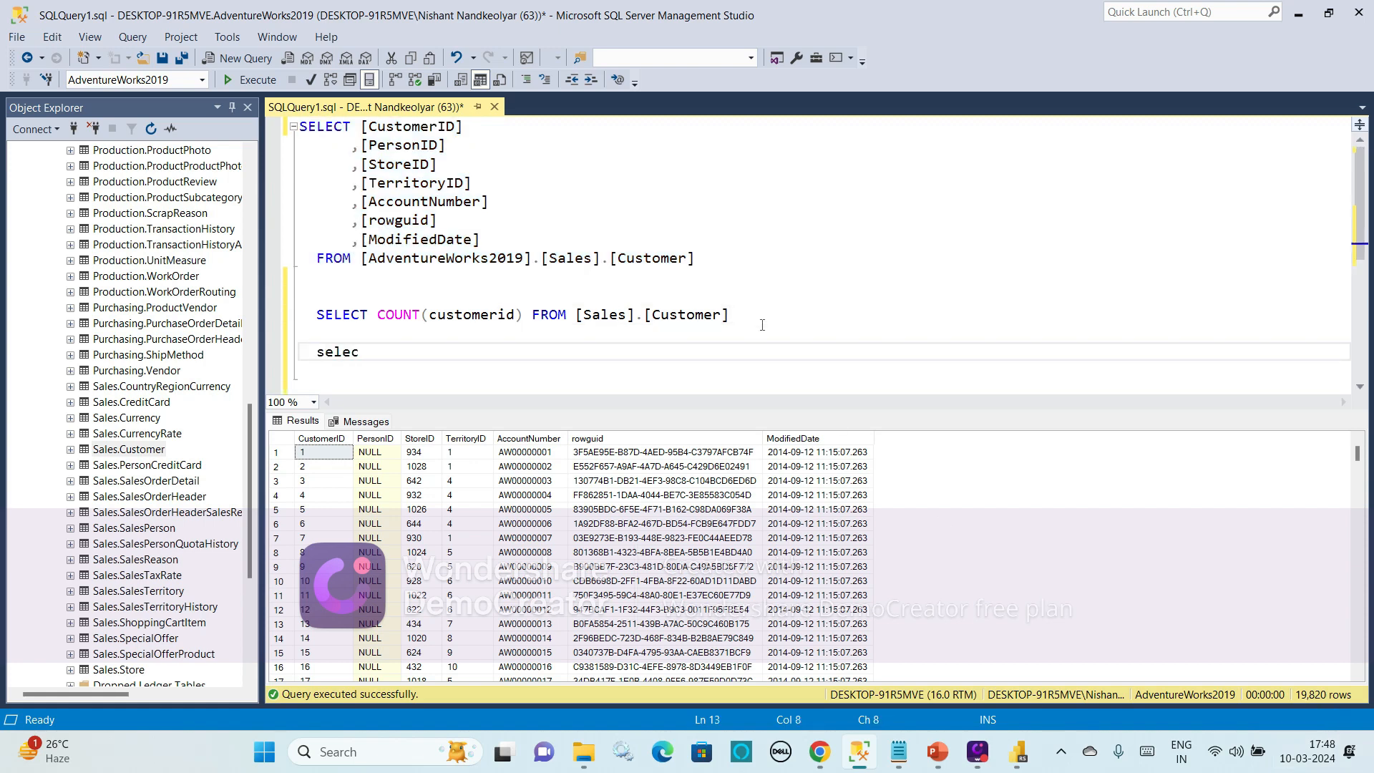
pyautogui.write('t * from sale')
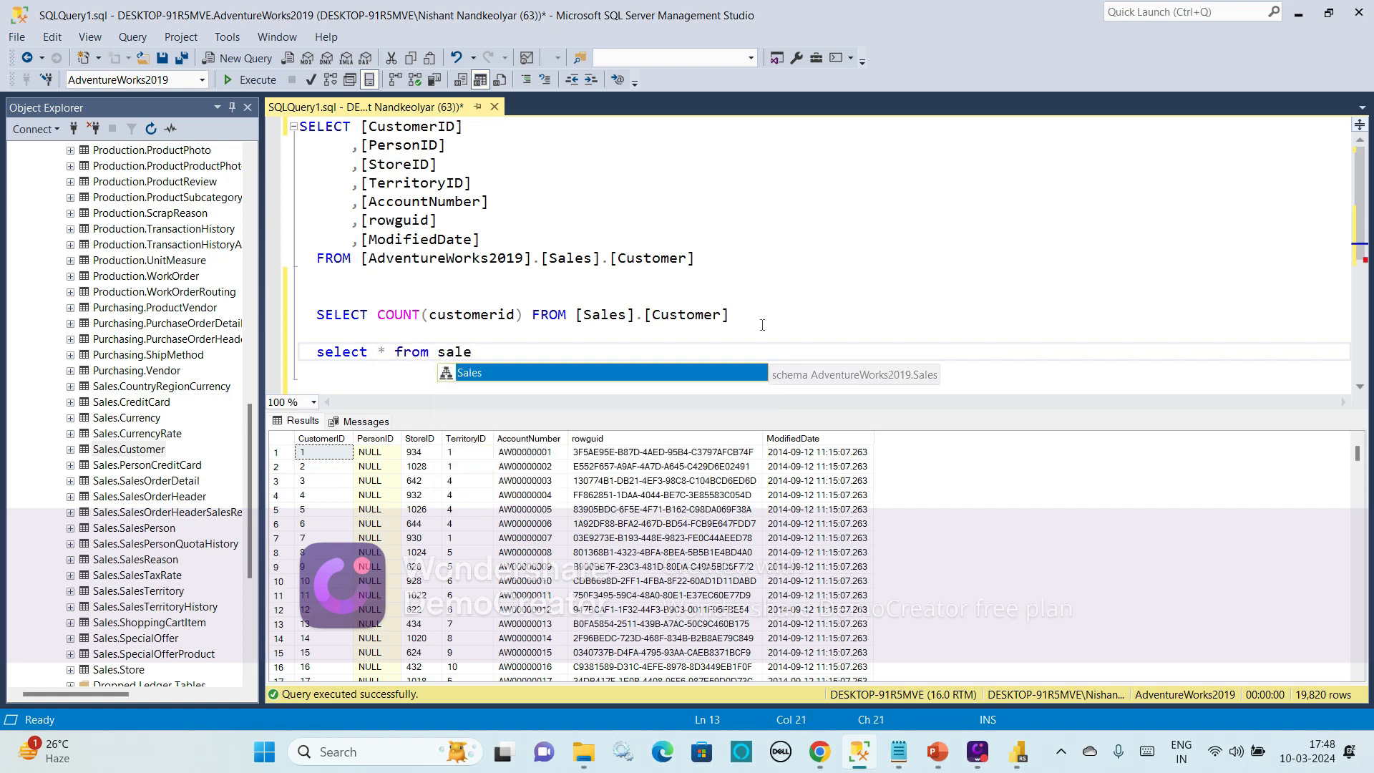
pyautogui.doubleClick(636, 367)
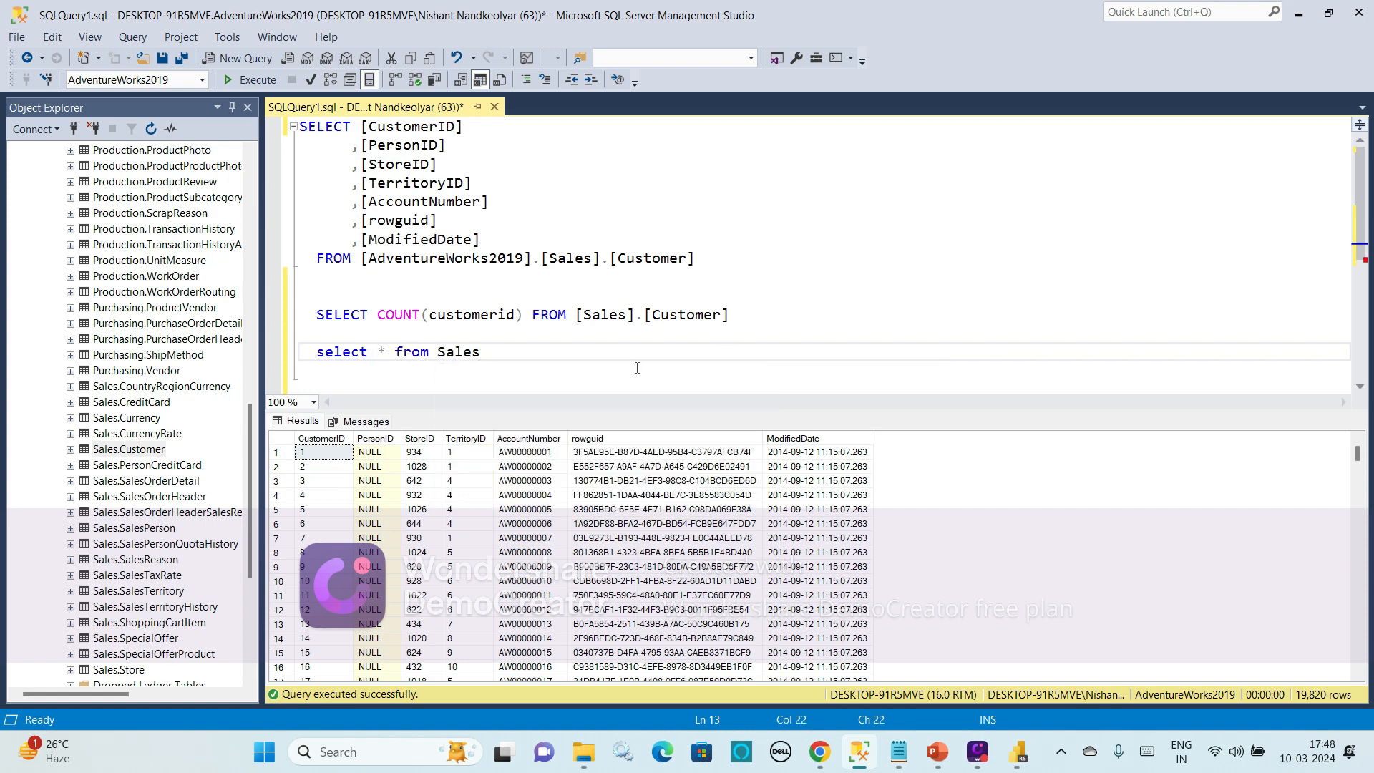
# Replace Sales in the new statement with [Sales].[Customer] copied from the COUNT query, and execute that statement on its own
pyautogui.moveTo(731, 314); pyautogui.dragTo(681, 323)
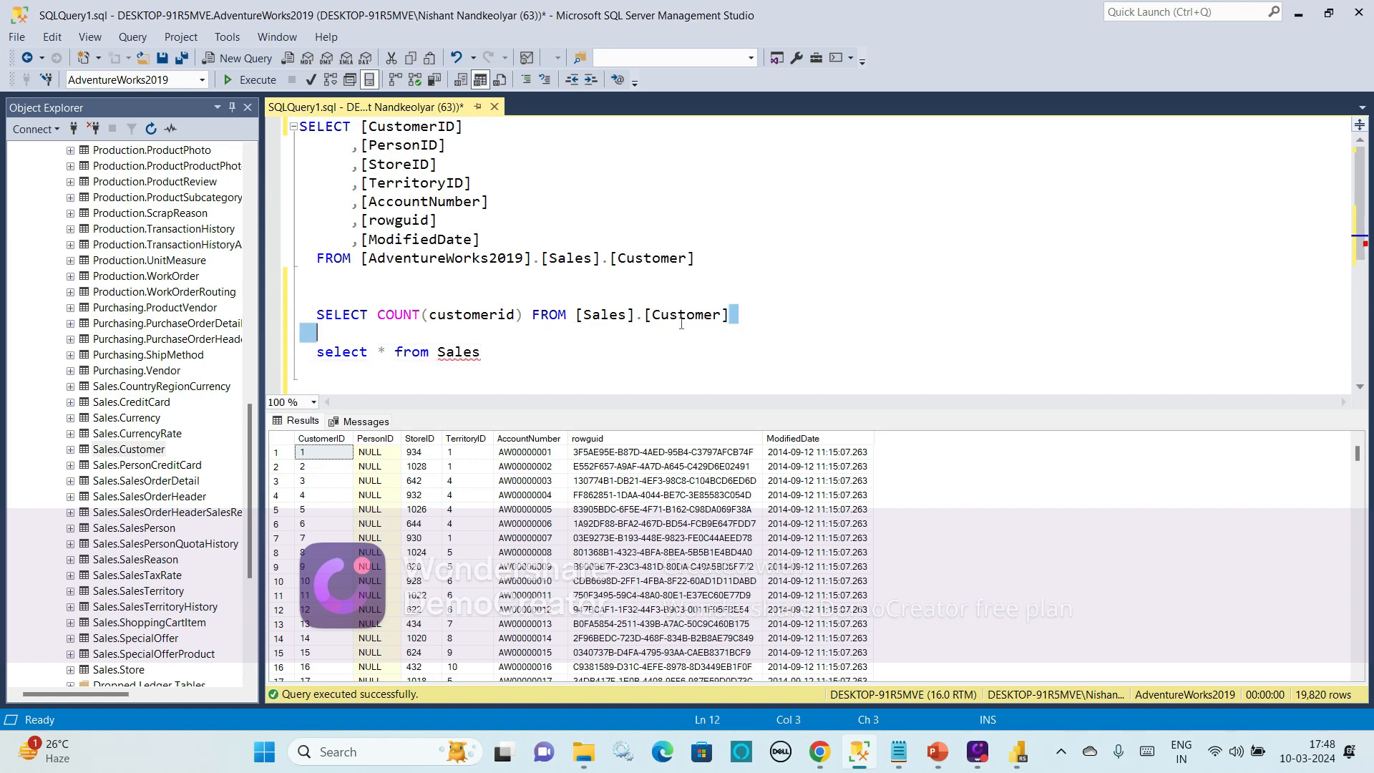
pyautogui.moveTo(582, 326); pyautogui.dragTo(573, 320)
pyautogui.hotkey('ctrl', 'c')
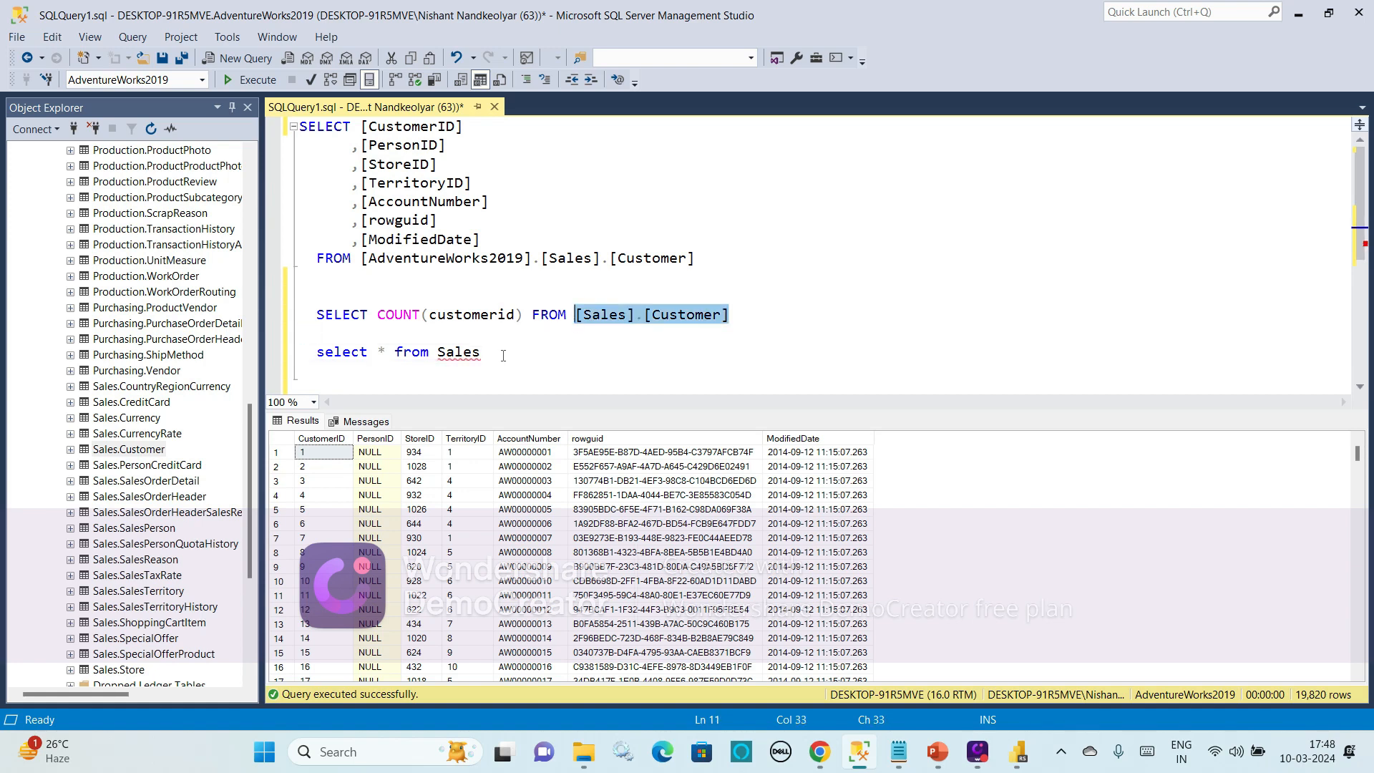
pyautogui.moveTo(480, 353); pyautogui.dragTo(437, 358)
pyautogui.hotkey('ctrl', 'v')
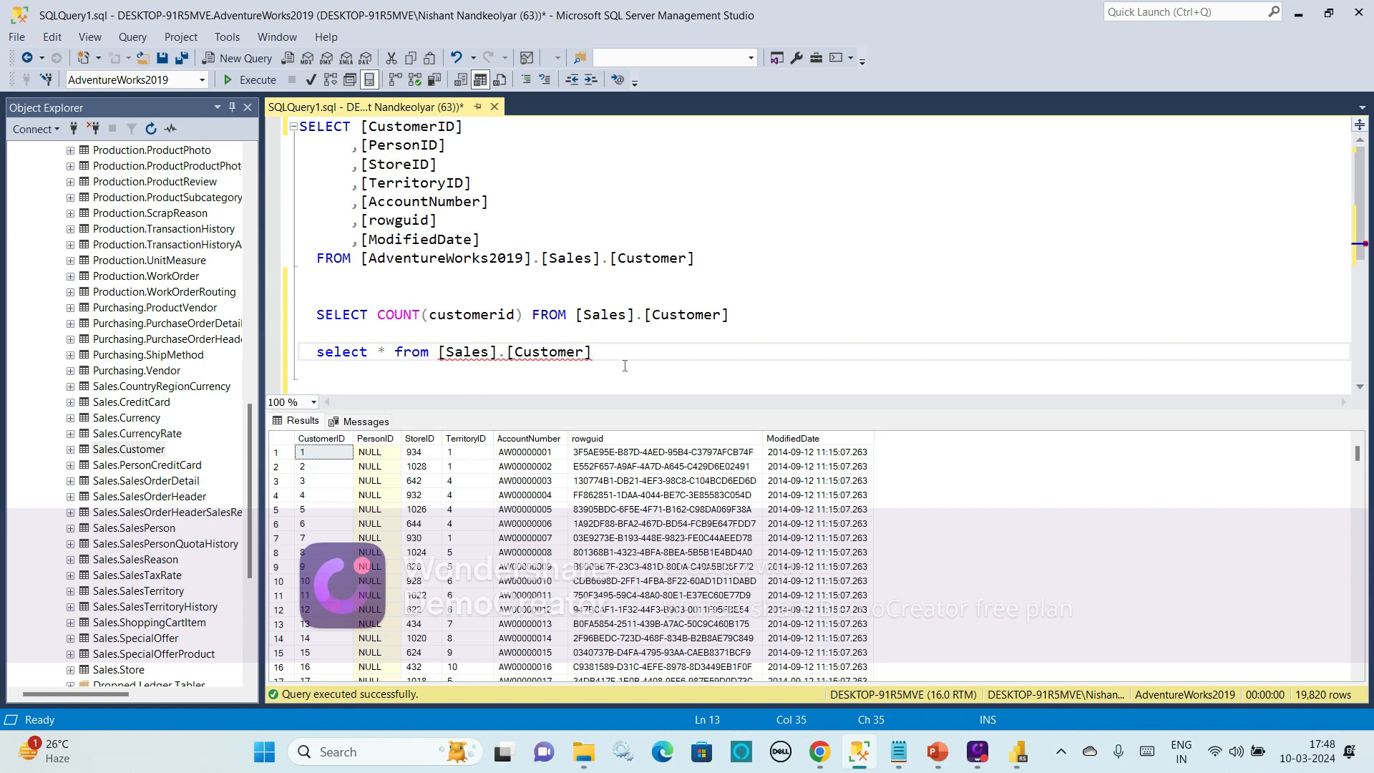
pyautogui.moveTo(592, 351); pyautogui.dragTo(309, 352)
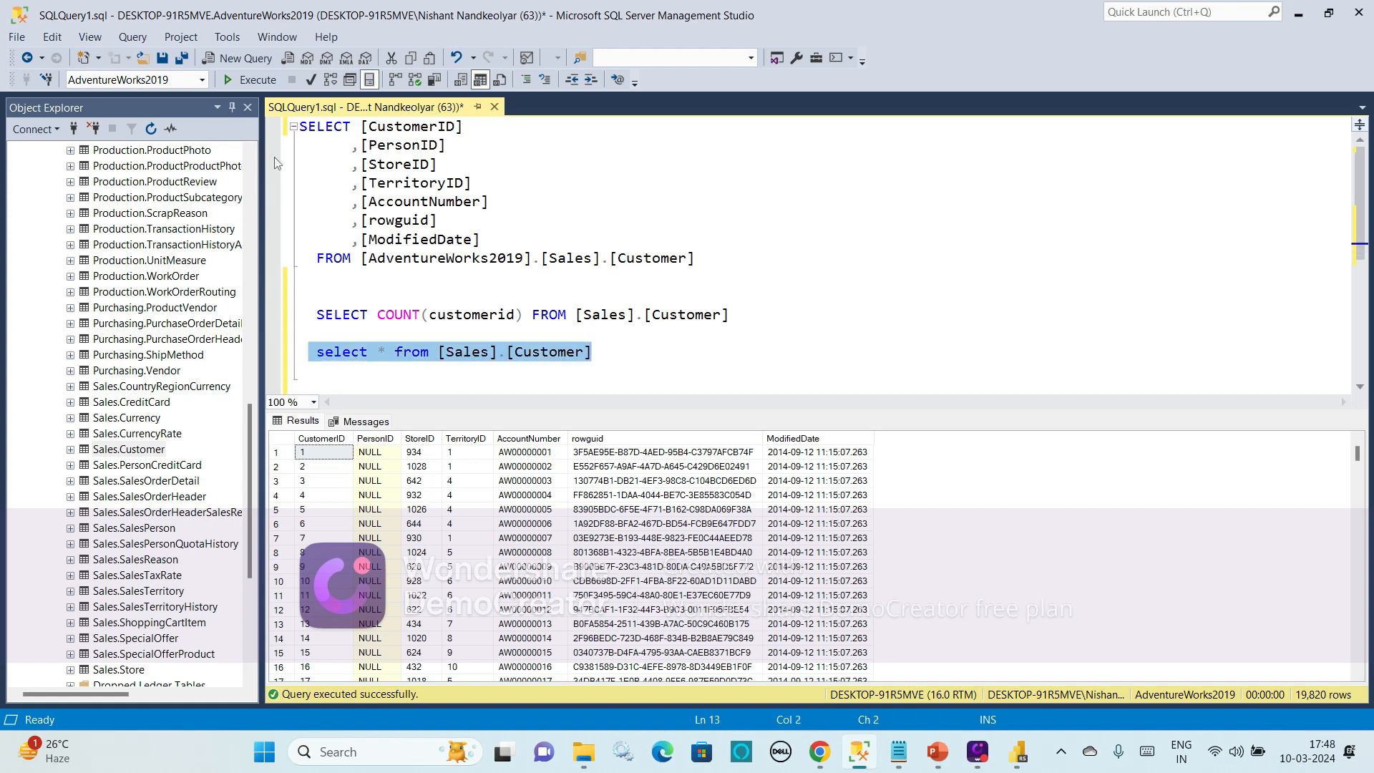
pyautogui.click(252, 80)
# Copy the name of the Person.Address table and write select * from Address in a new query
pyautogui.scroll(5, 143, 272)
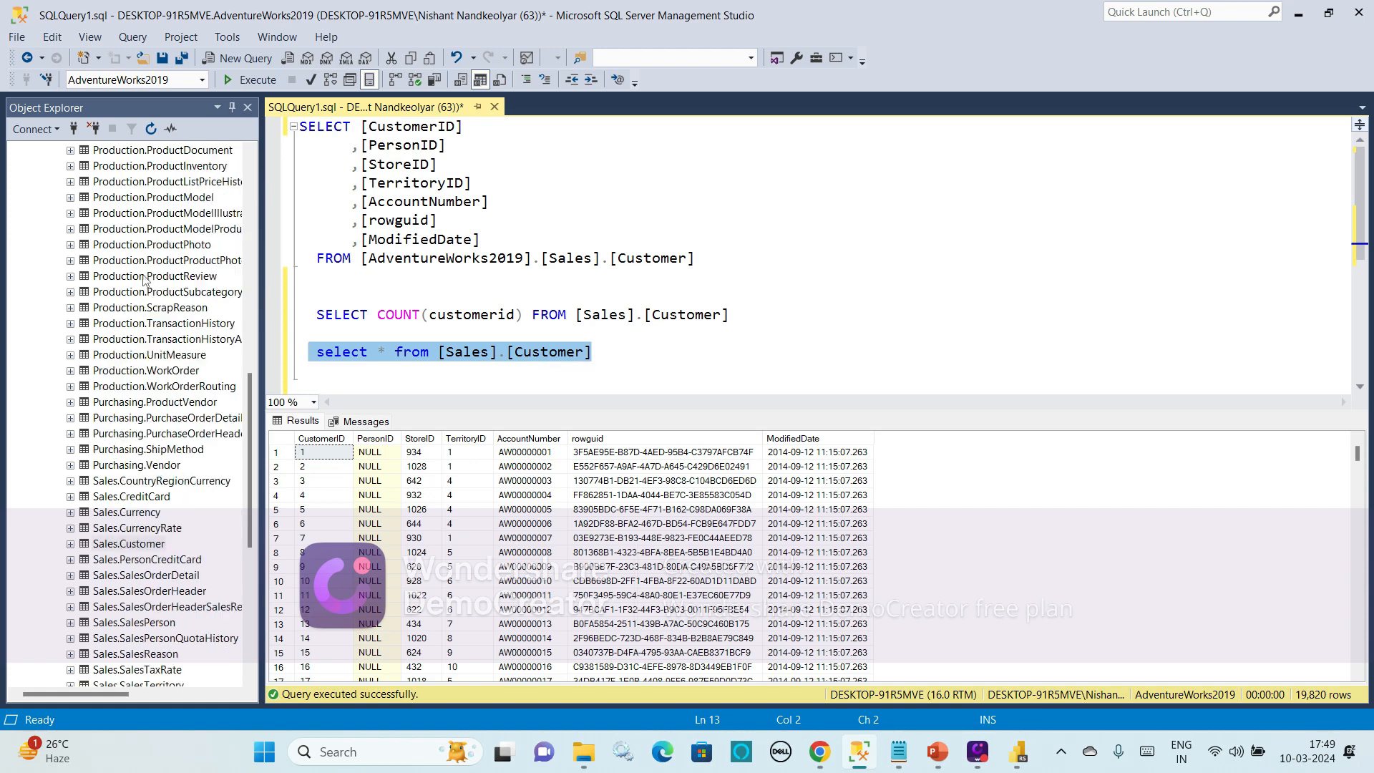
pyautogui.scroll(5, 143, 271)
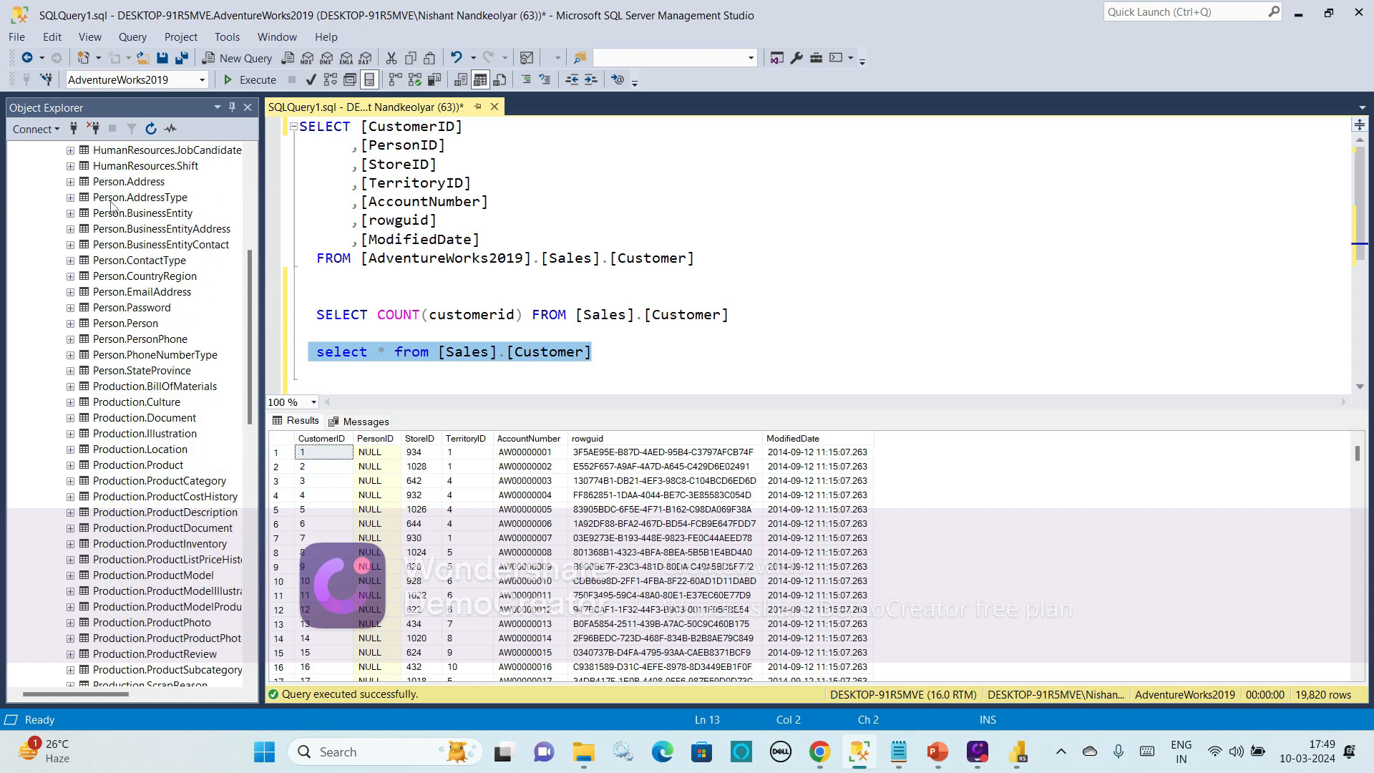
pyautogui.doubleClick(126, 182)
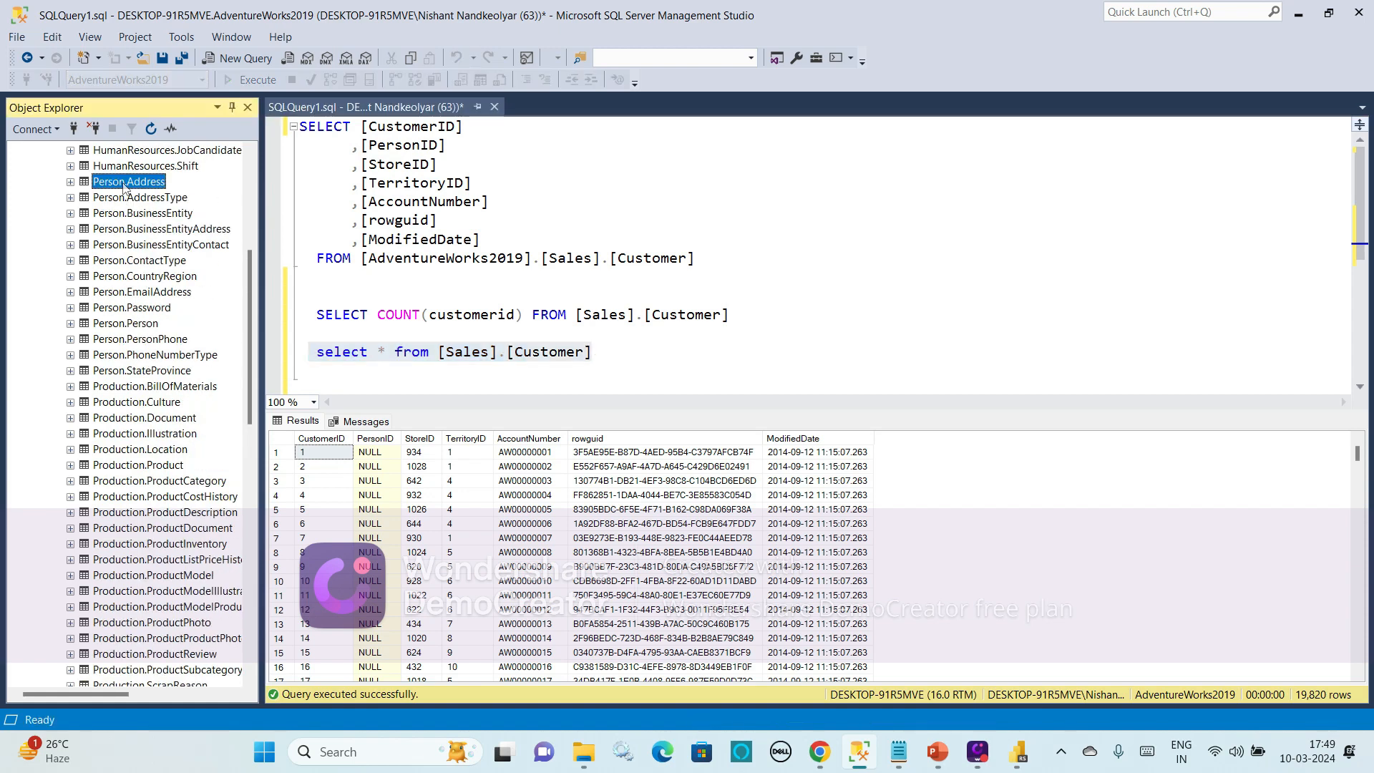
pyautogui.doubleClick(125, 183)
pyautogui.rightClick(123, 184)
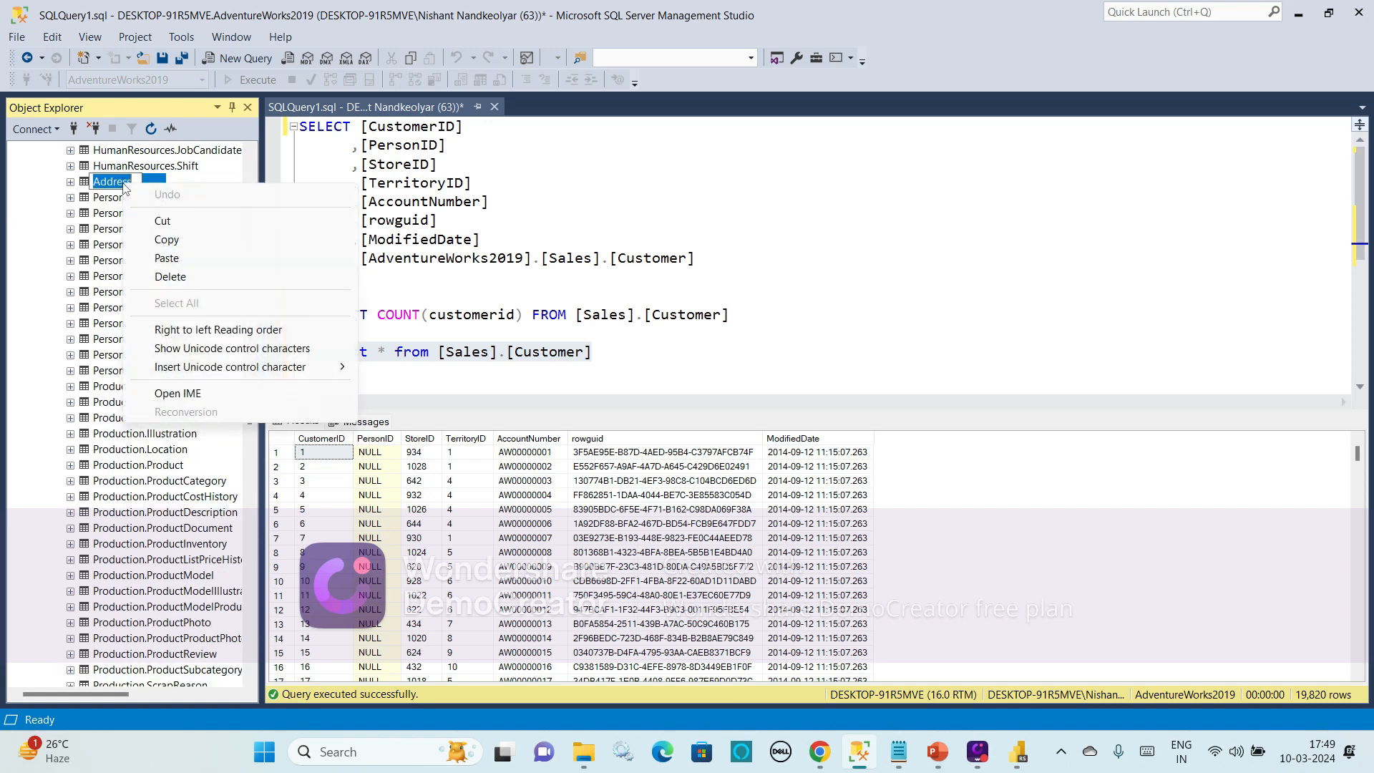
pyautogui.click(172, 239)
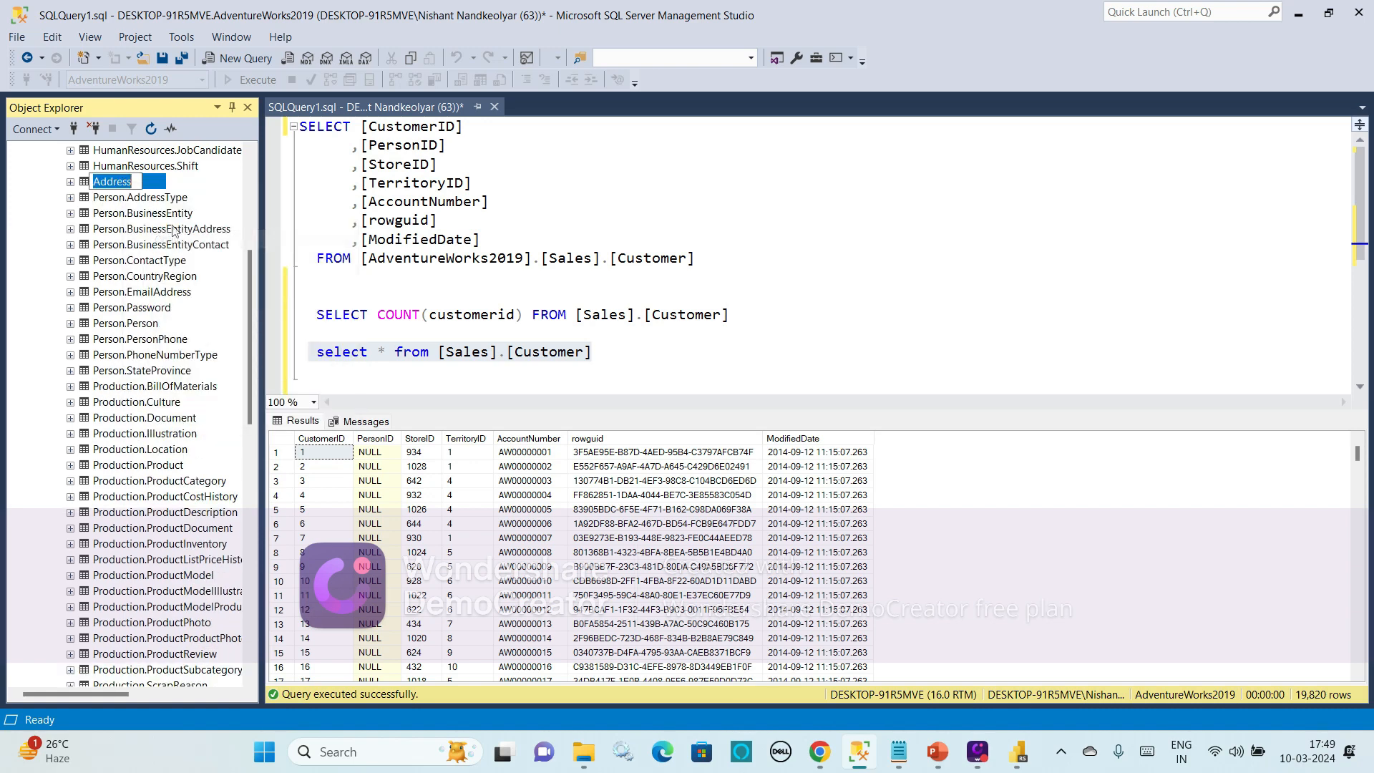
pyautogui.click(242, 59)
pyautogui.write('select')
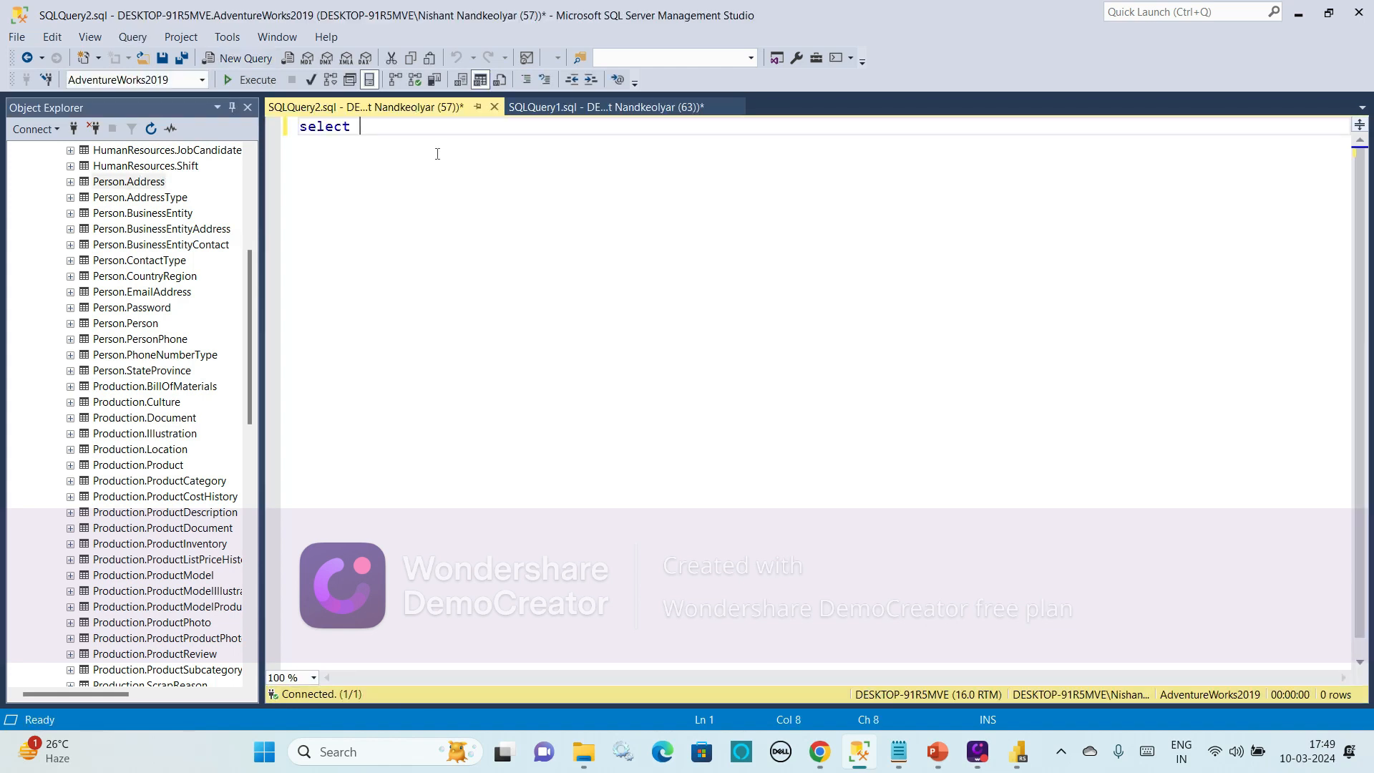
pyautogui.press('BackSpace')
pyautogui.write('* from Address')
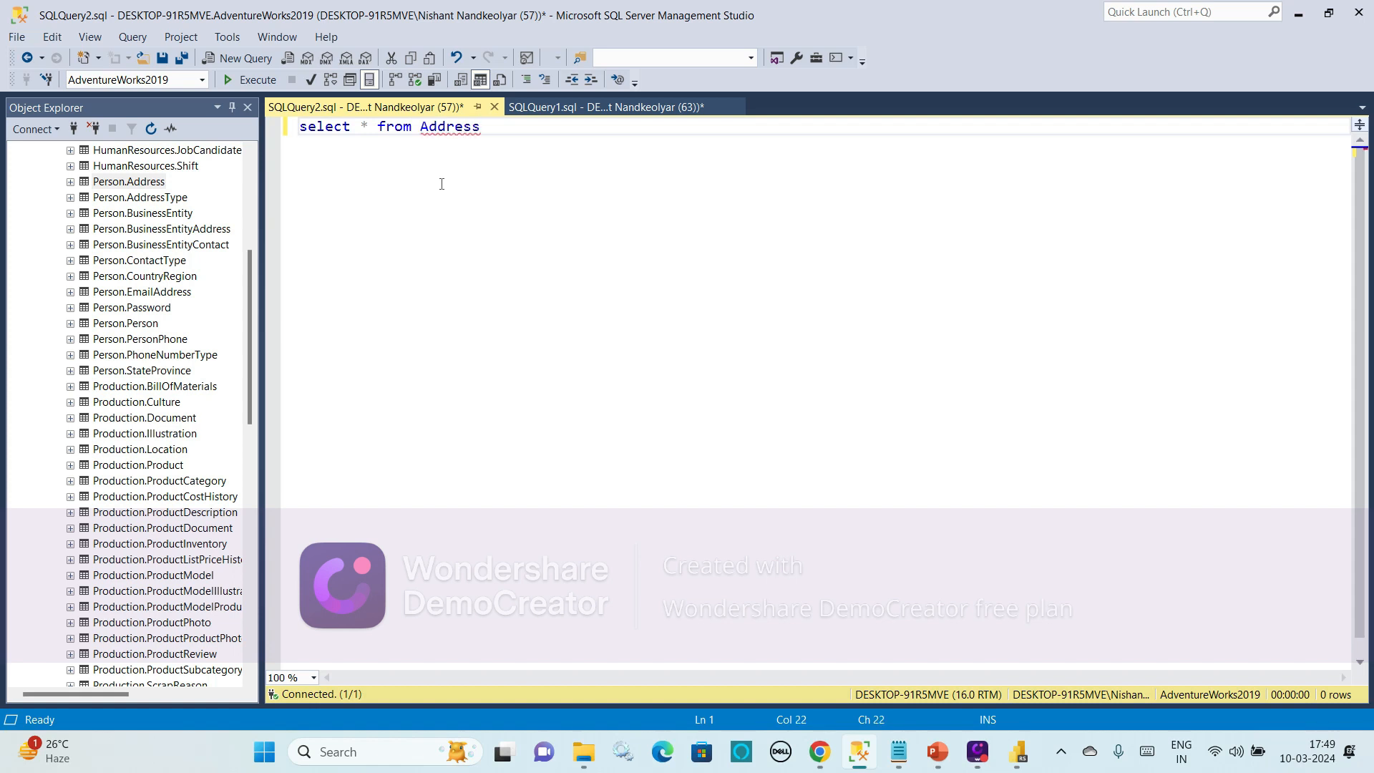
# Replace Address in the query with AddressType, copied from the name of the Person.AddressType table
pyautogui.click(147, 201)
pyautogui.rightClick(147, 204)
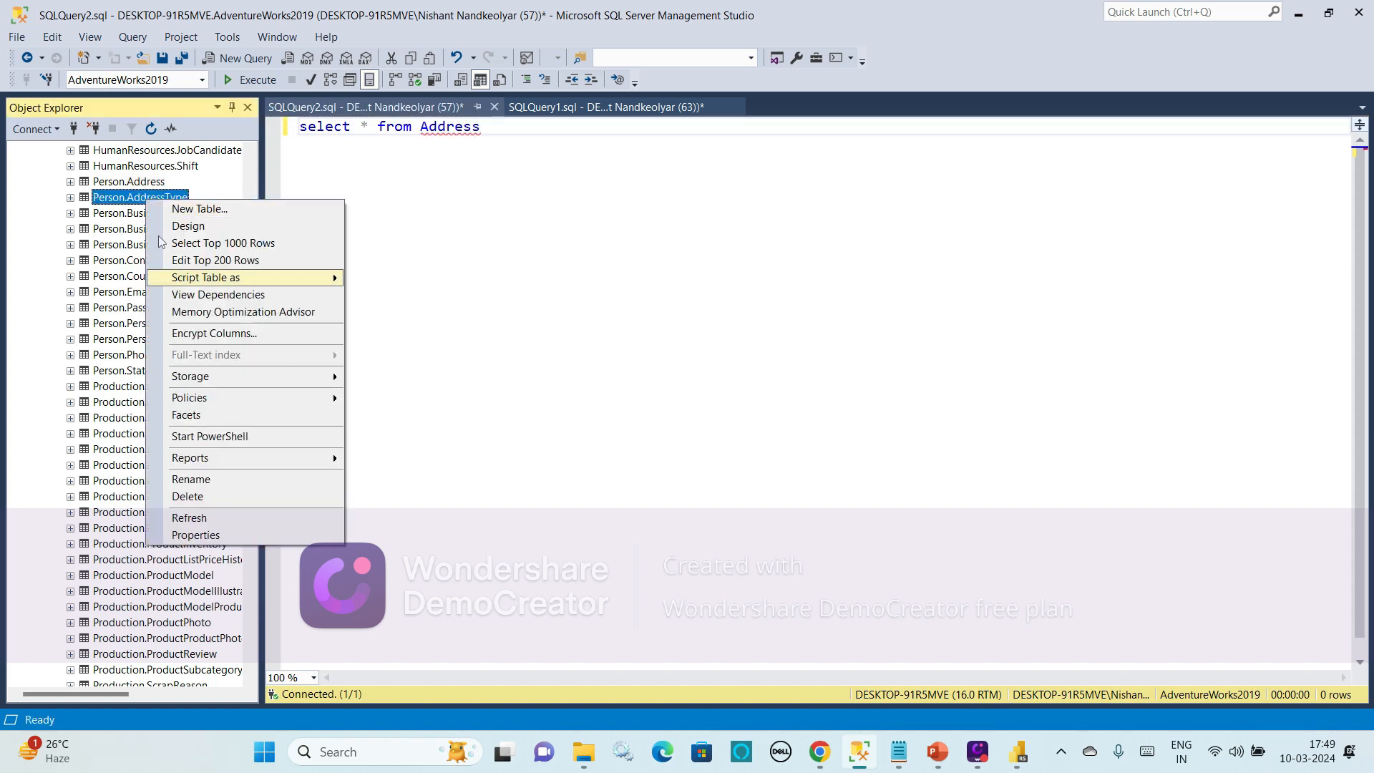
pyautogui.click(193, 478)
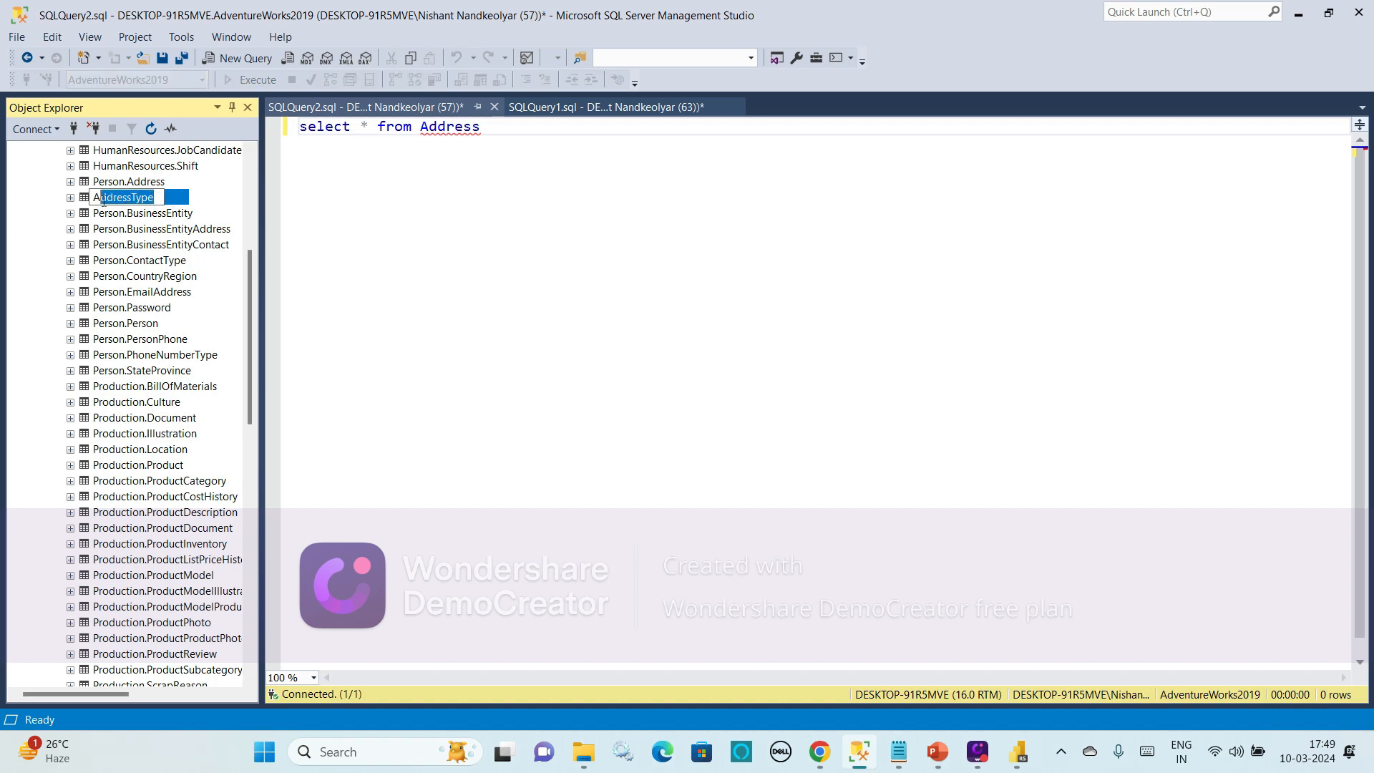
pyautogui.doubleClick(428, 133)
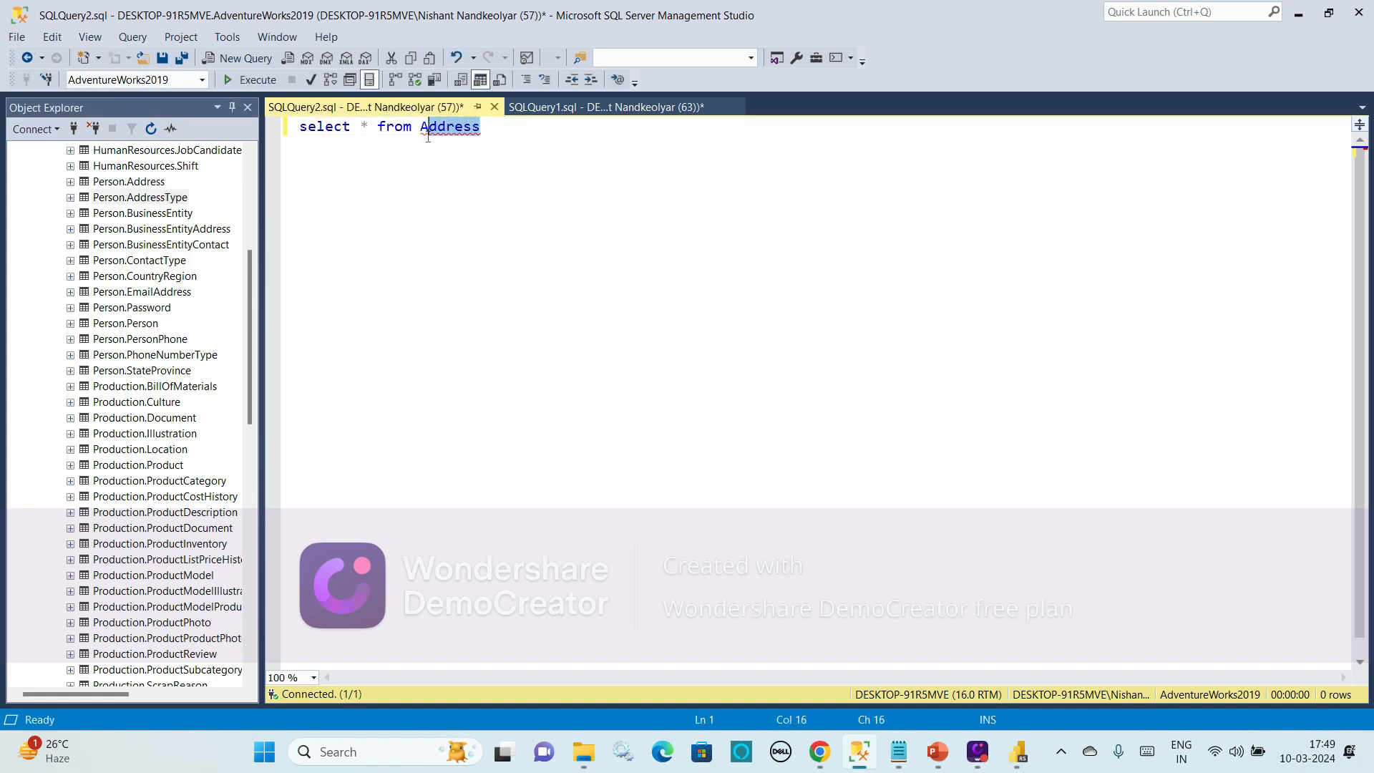
pyautogui.write('A')
pyautogui.press('BackSpace')
pyautogui.hotkey('ctrl', 'v')
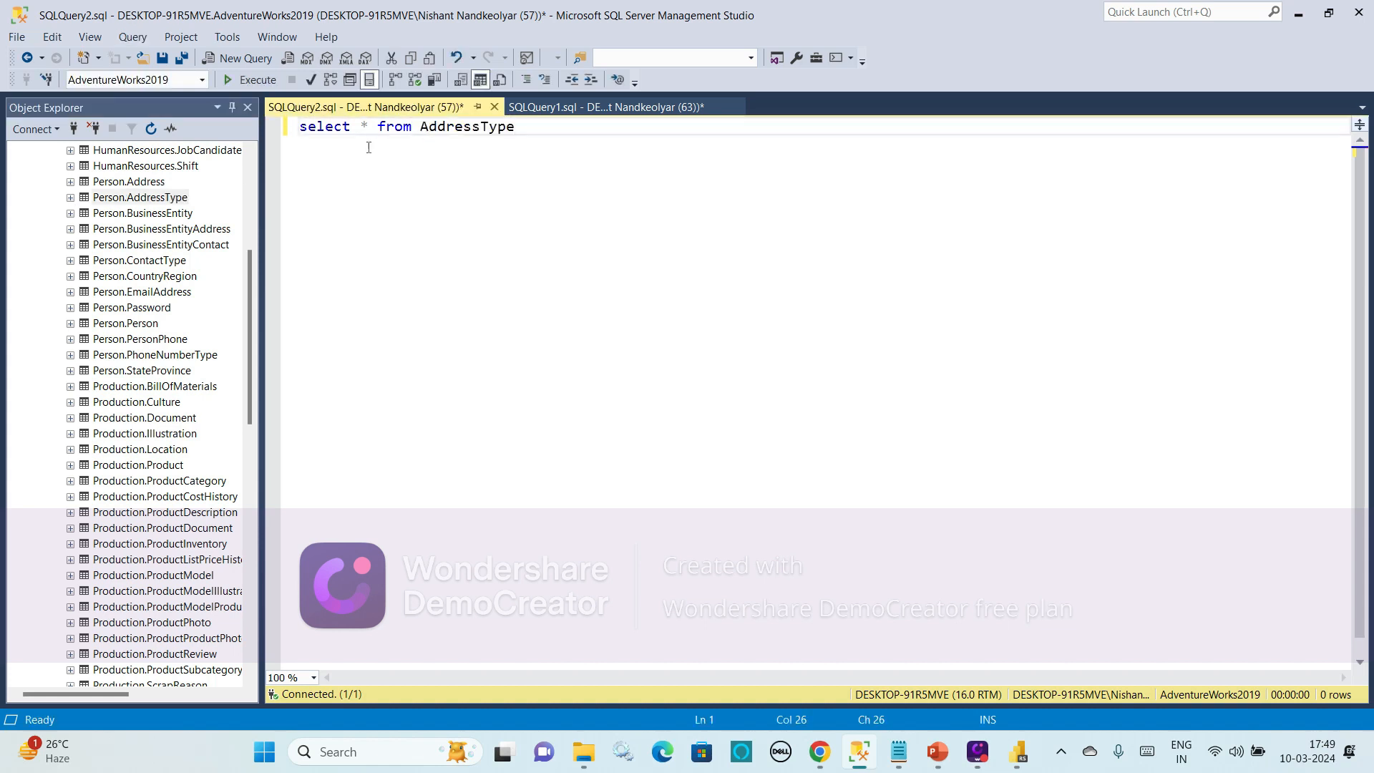
# Try to execute the select * from AddressType statement
pyautogui.moveTo(514, 127); pyautogui.dragTo(299, 127)
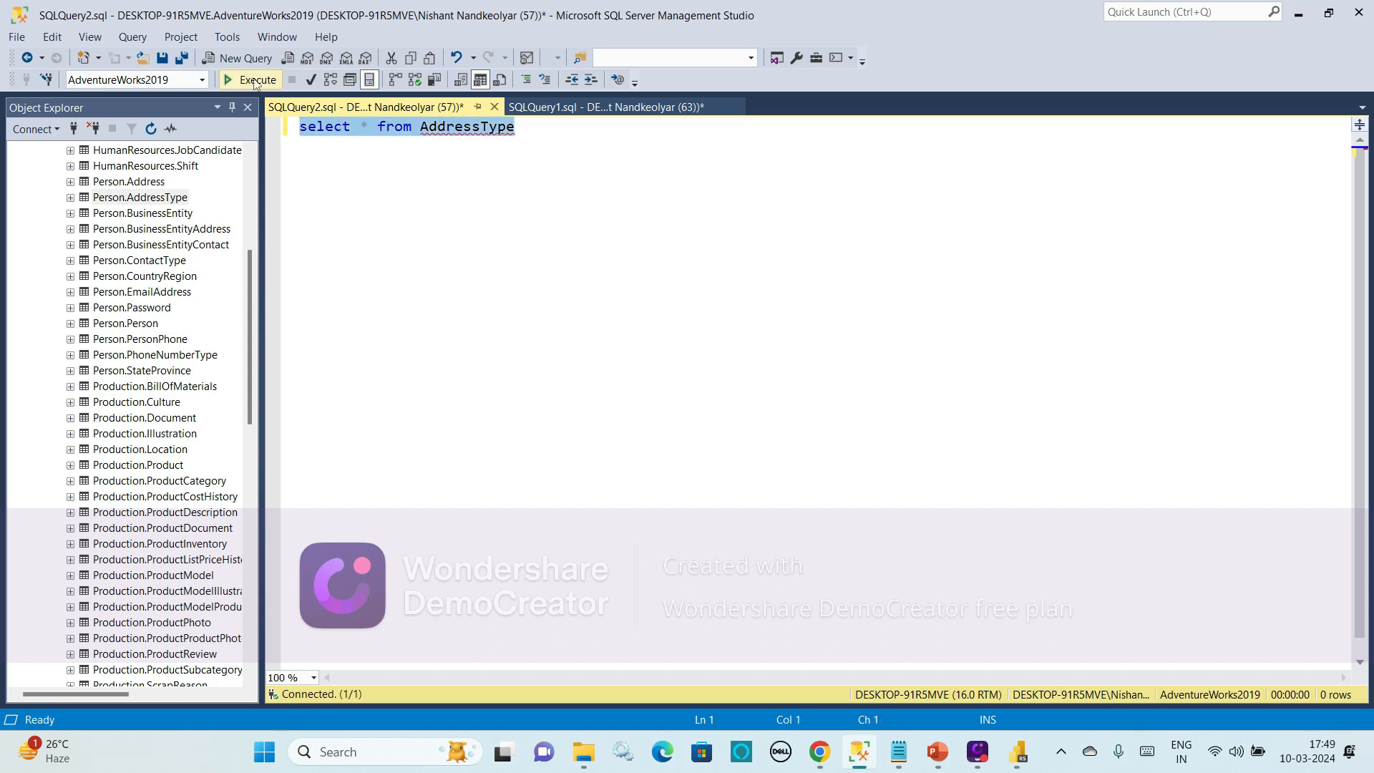
pyautogui.click(254, 80)
pyautogui.click(420, 127)
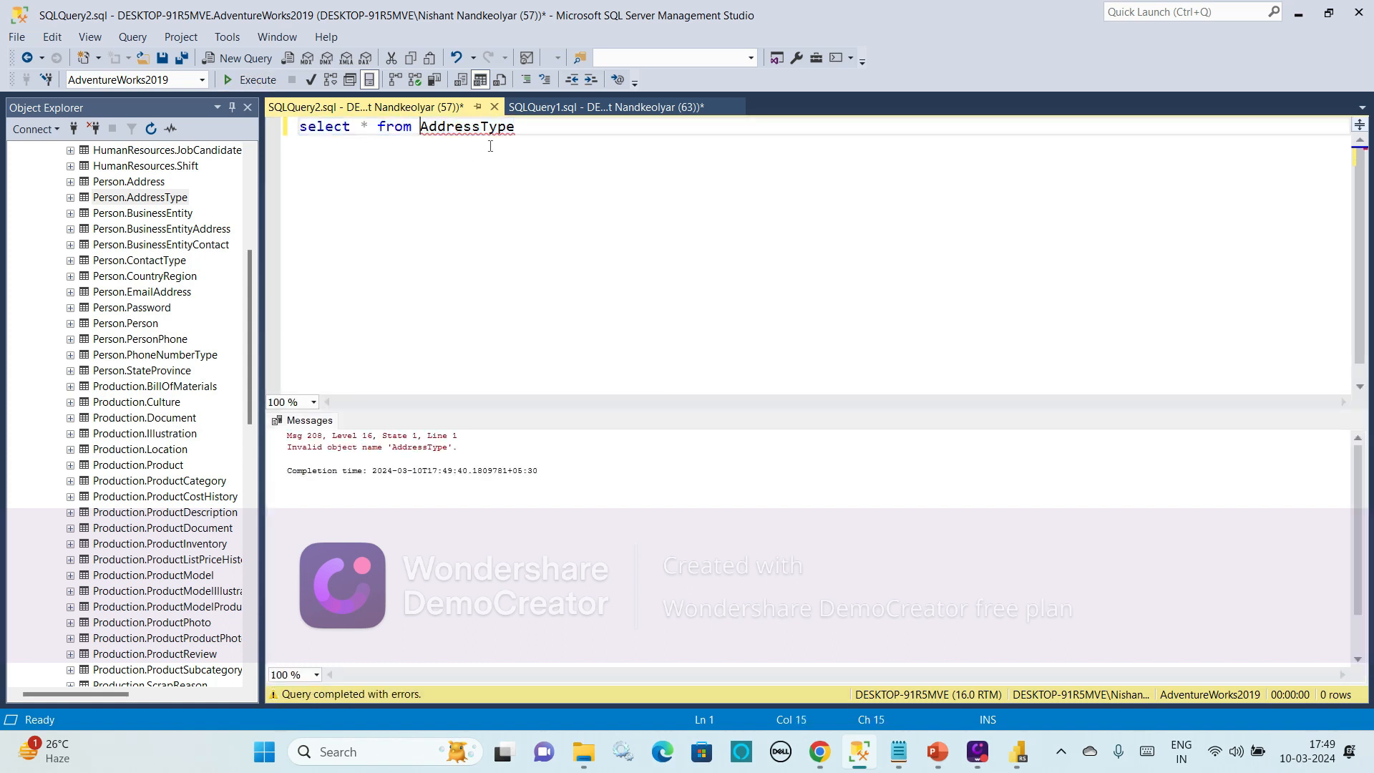
pyautogui.click(145, 203)
pyautogui.click(145, 200)
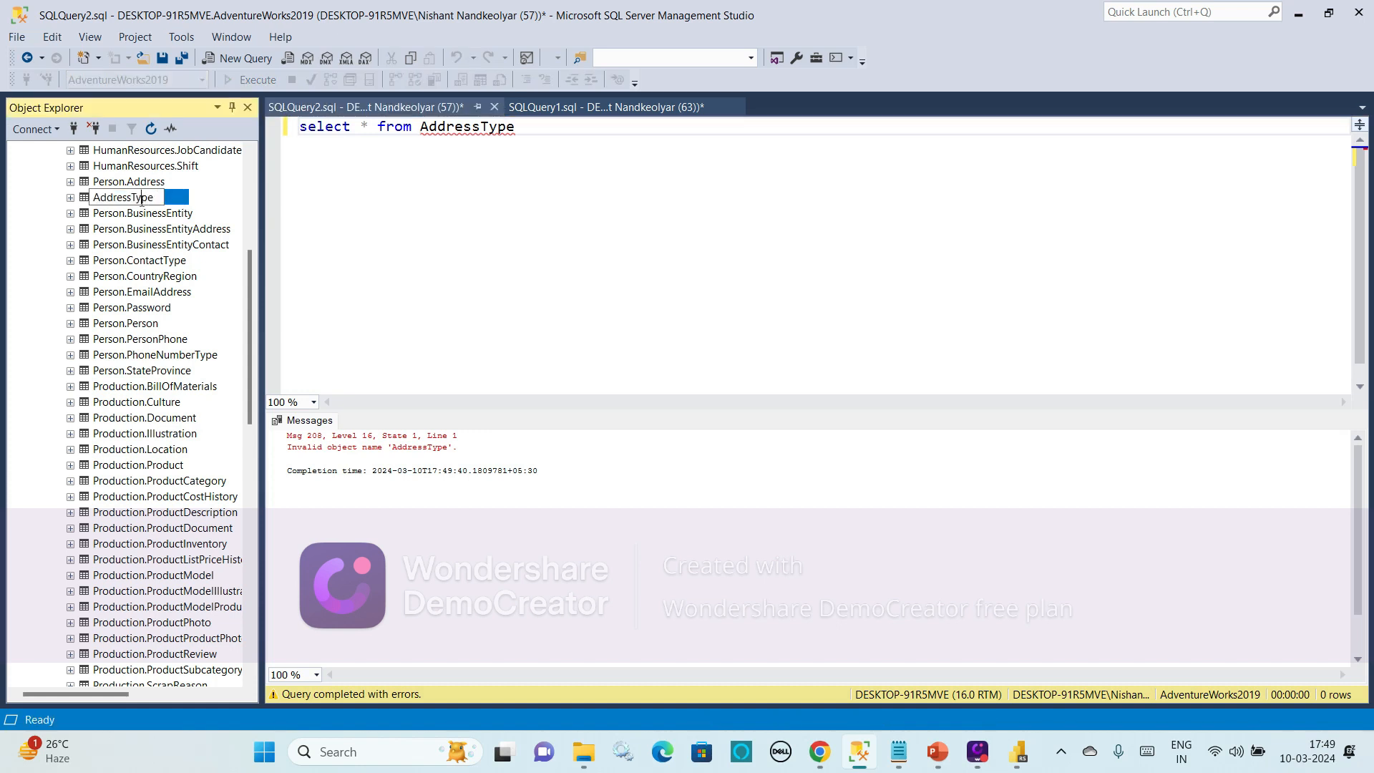
pyautogui.moveTo(155, 201); pyautogui.dragTo(124, 200)
pyautogui.press('Escape')
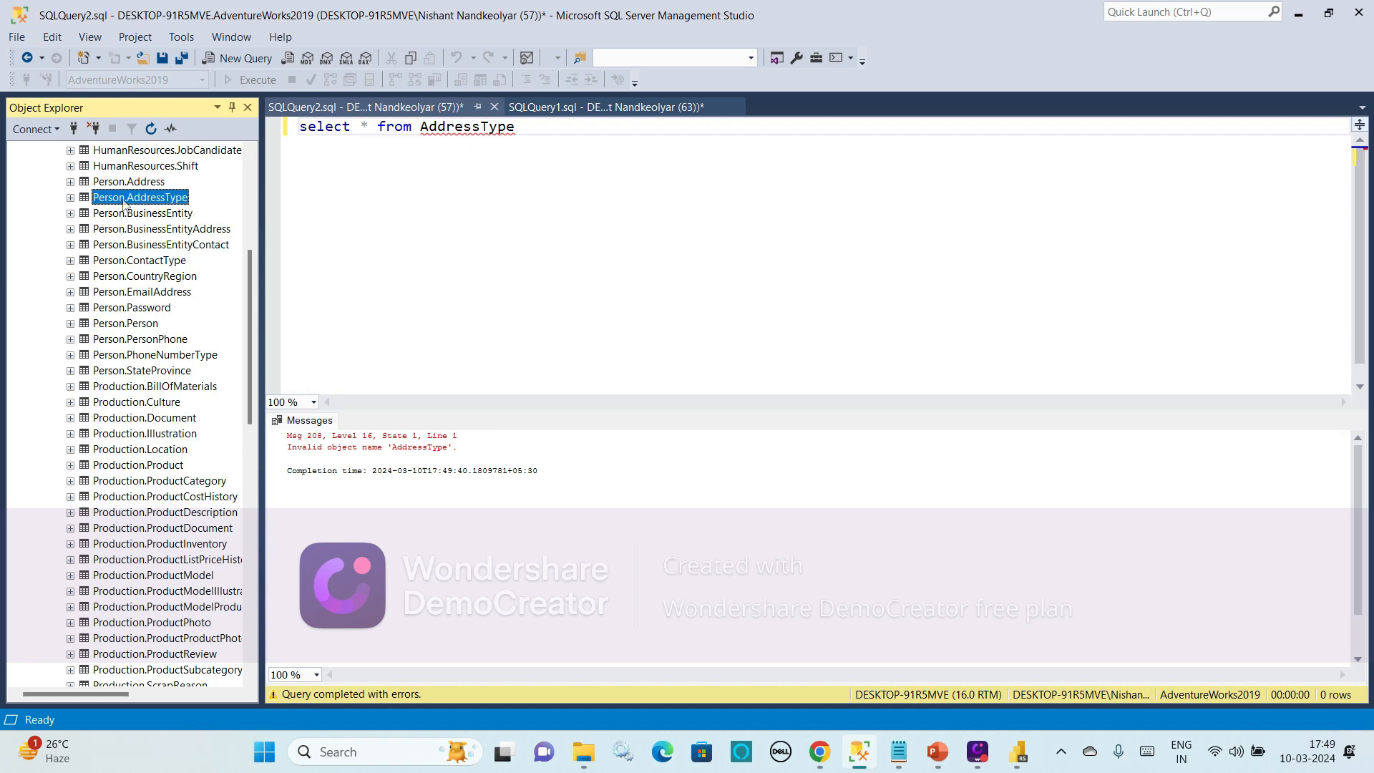
pyautogui.rightClick(123, 200)
pyautogui.click(170, 479)
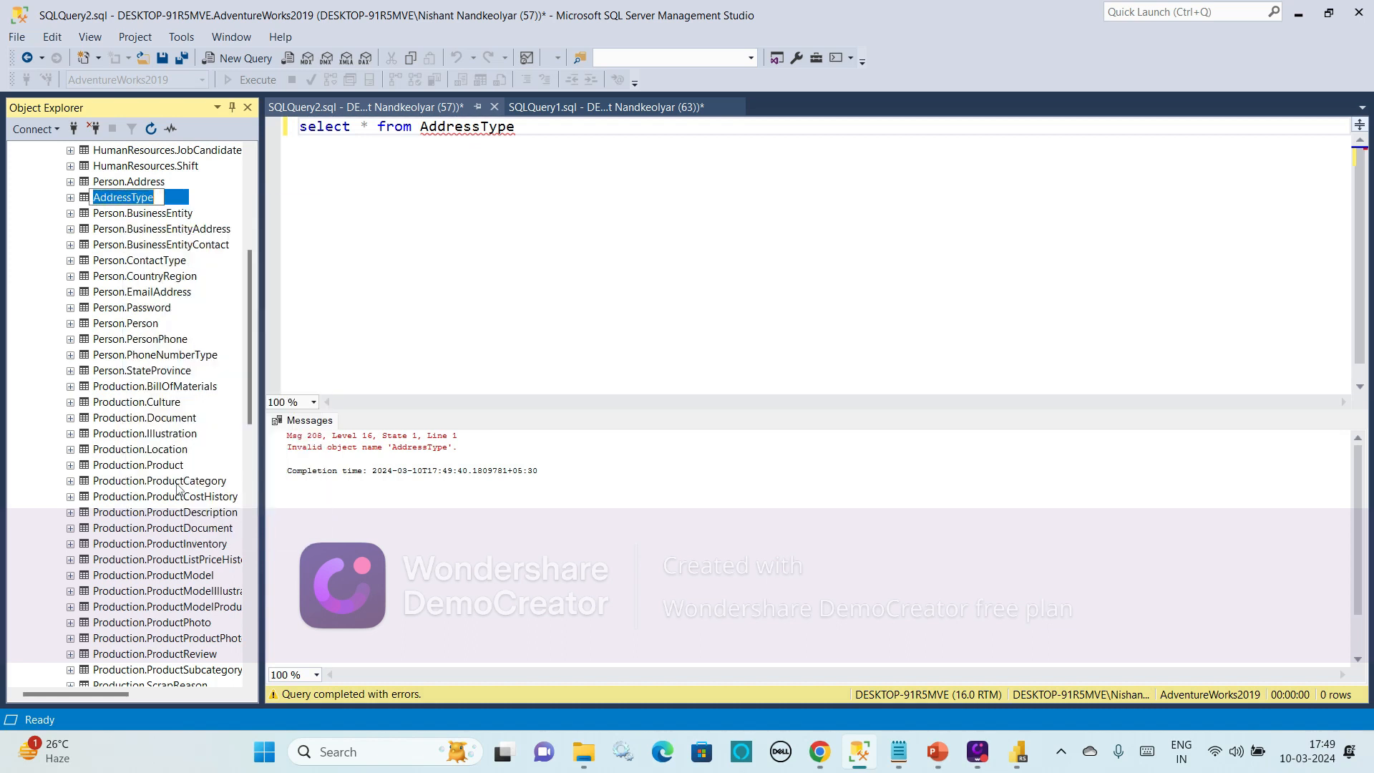
pyautogui.click(155, 214)
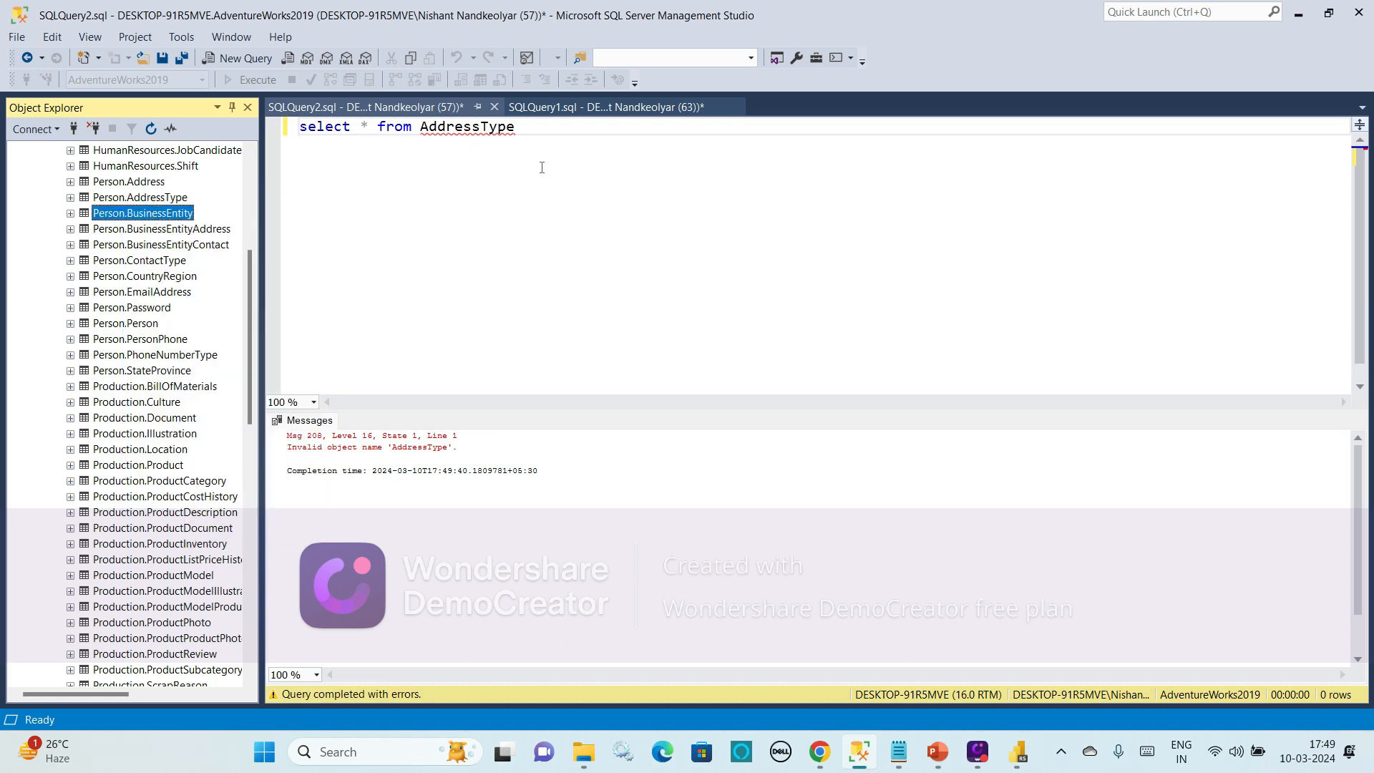
# Qualify AddressType with the person schema so it reads person.AddressType, and execute the statement
pyautogui.click(538, 130)
pyautogui.click(420, 127)
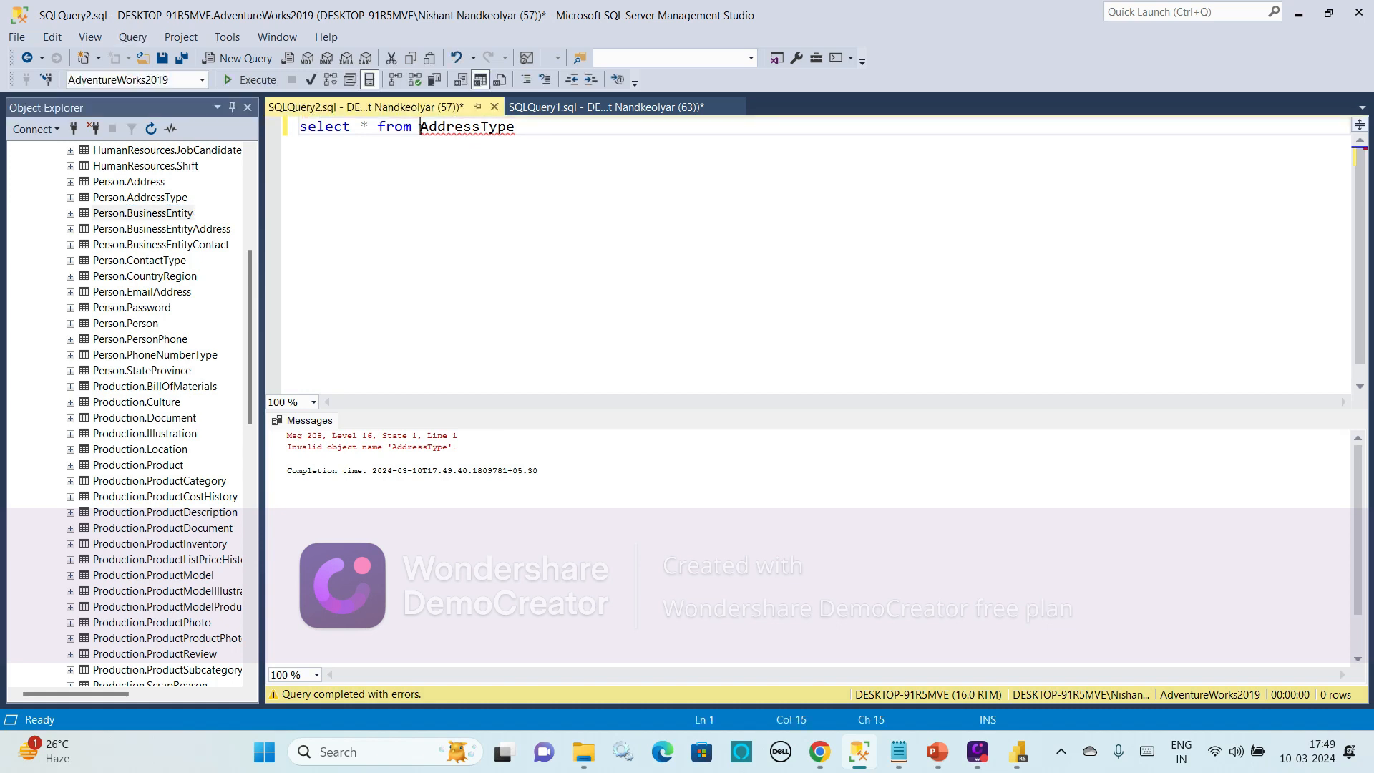
pyautogui.write('pers')
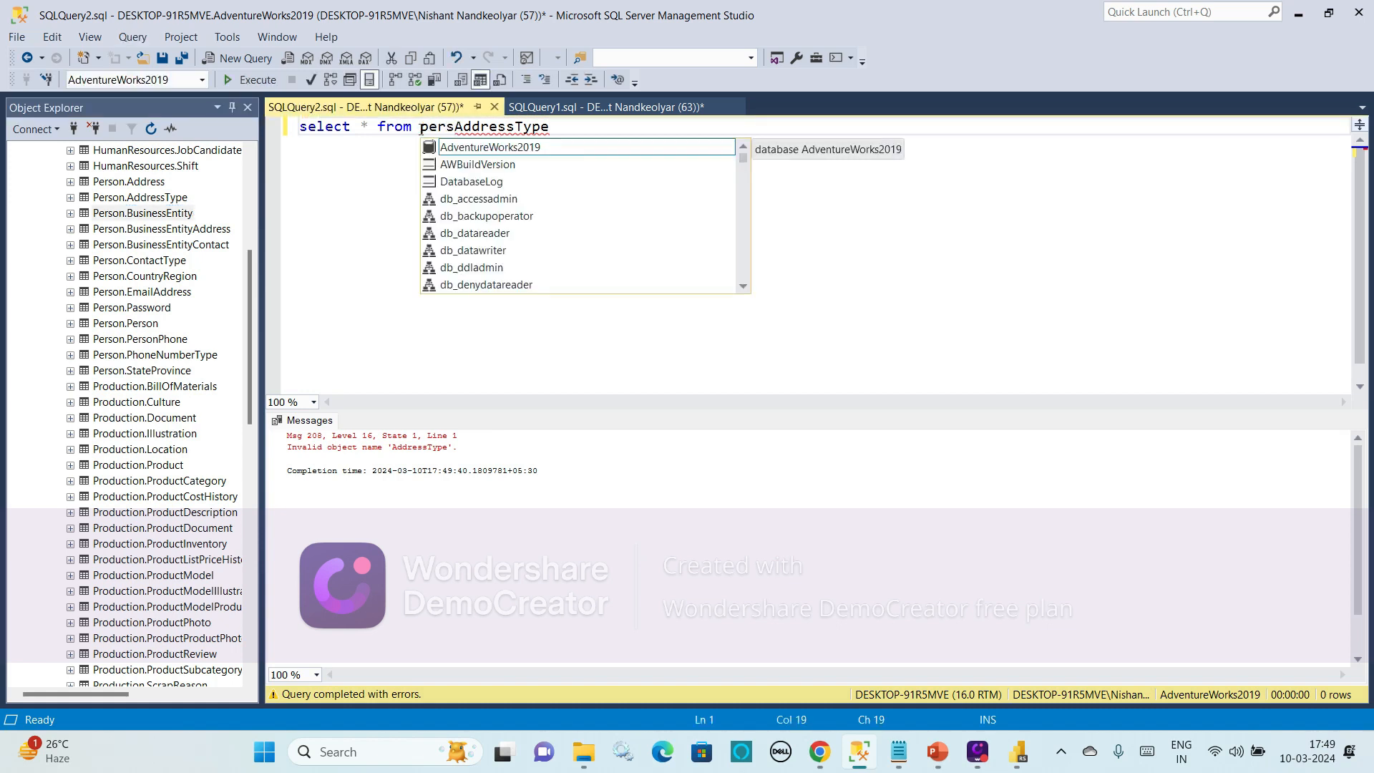
pyautogui.write('on')
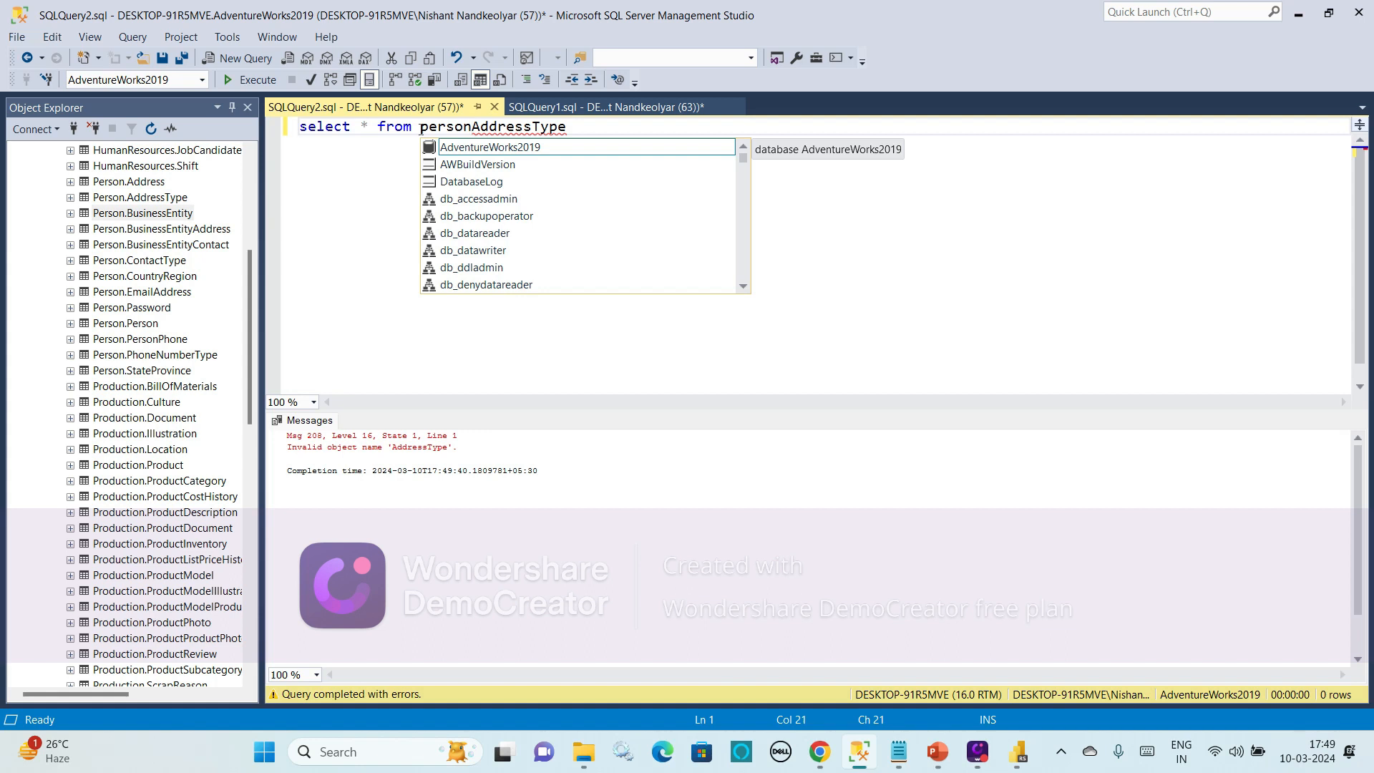
pyautogui.write('.')
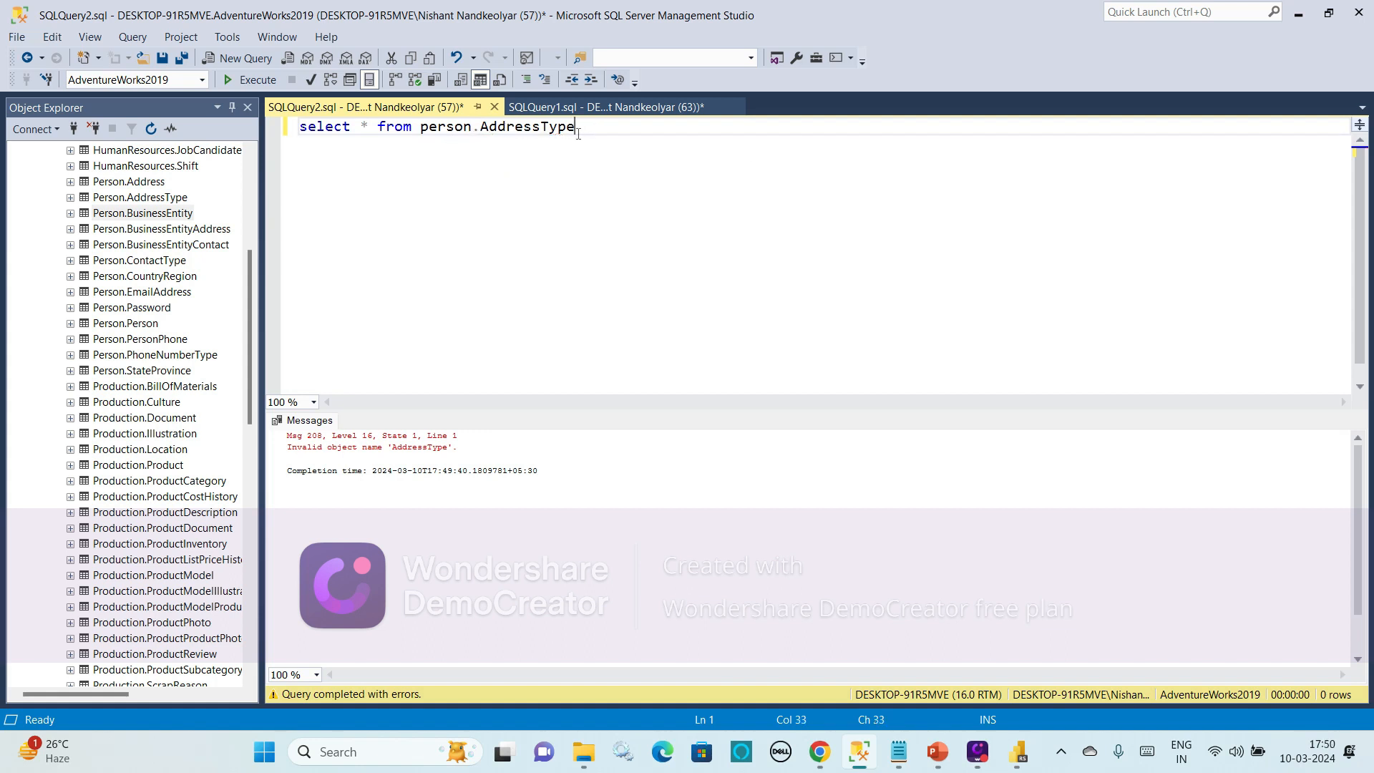
pyautogui.moveTo(578, 134); pyautogui.dragTo(299, 129)
pyautogui.click(234, 83)
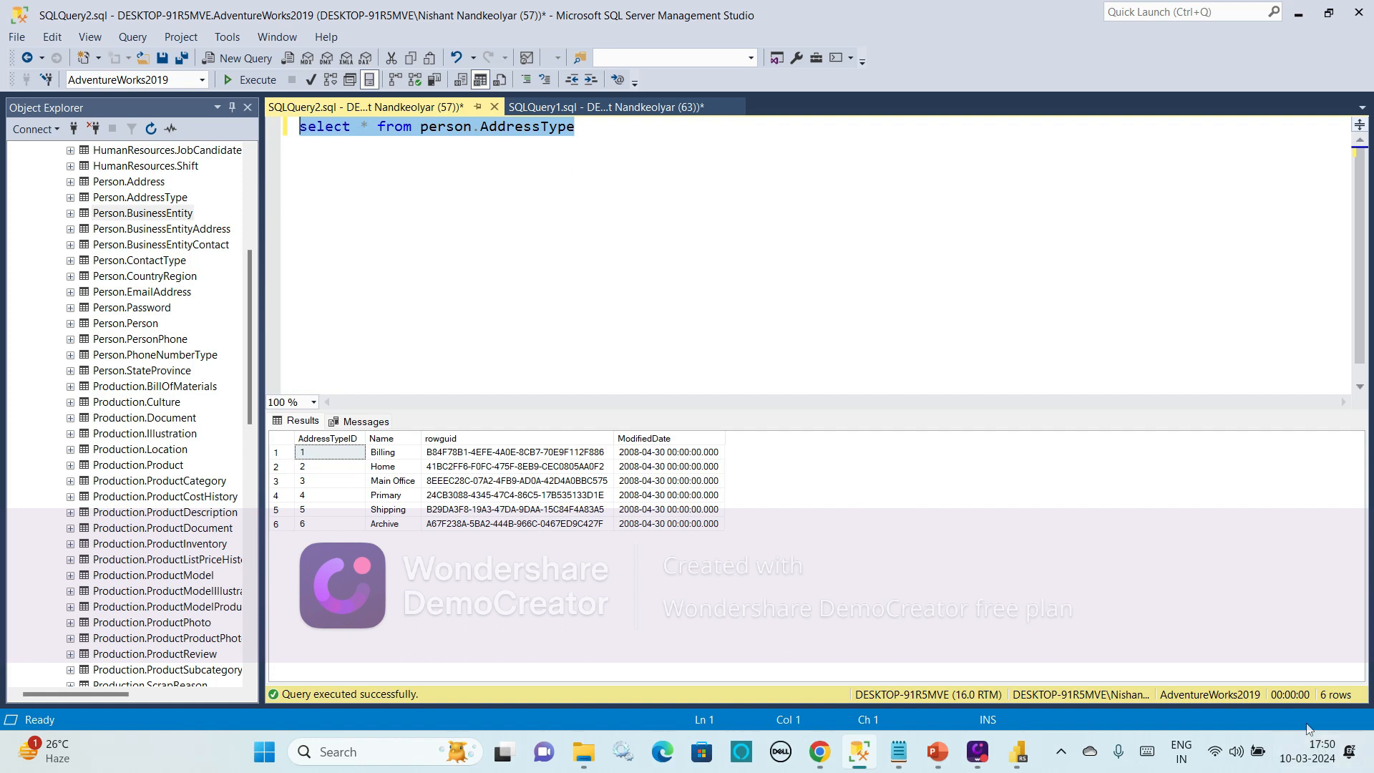
# Below the existing statement, write the start of a second one: select name, COUNT(addresstypeid) from
pyautogui.click(598, 127)
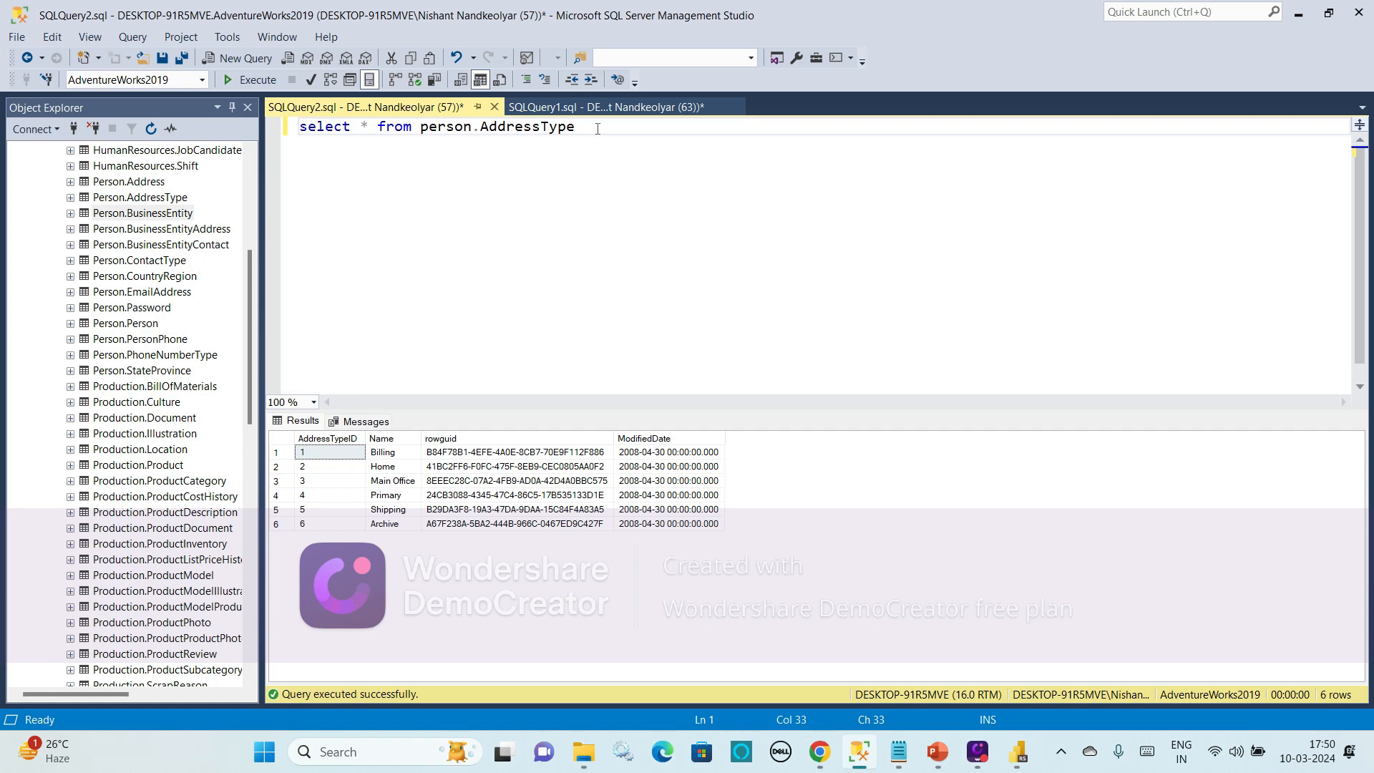
pyautogui.press('Return')
pyautogui.press('Return')
pyautogui.write('serlect')
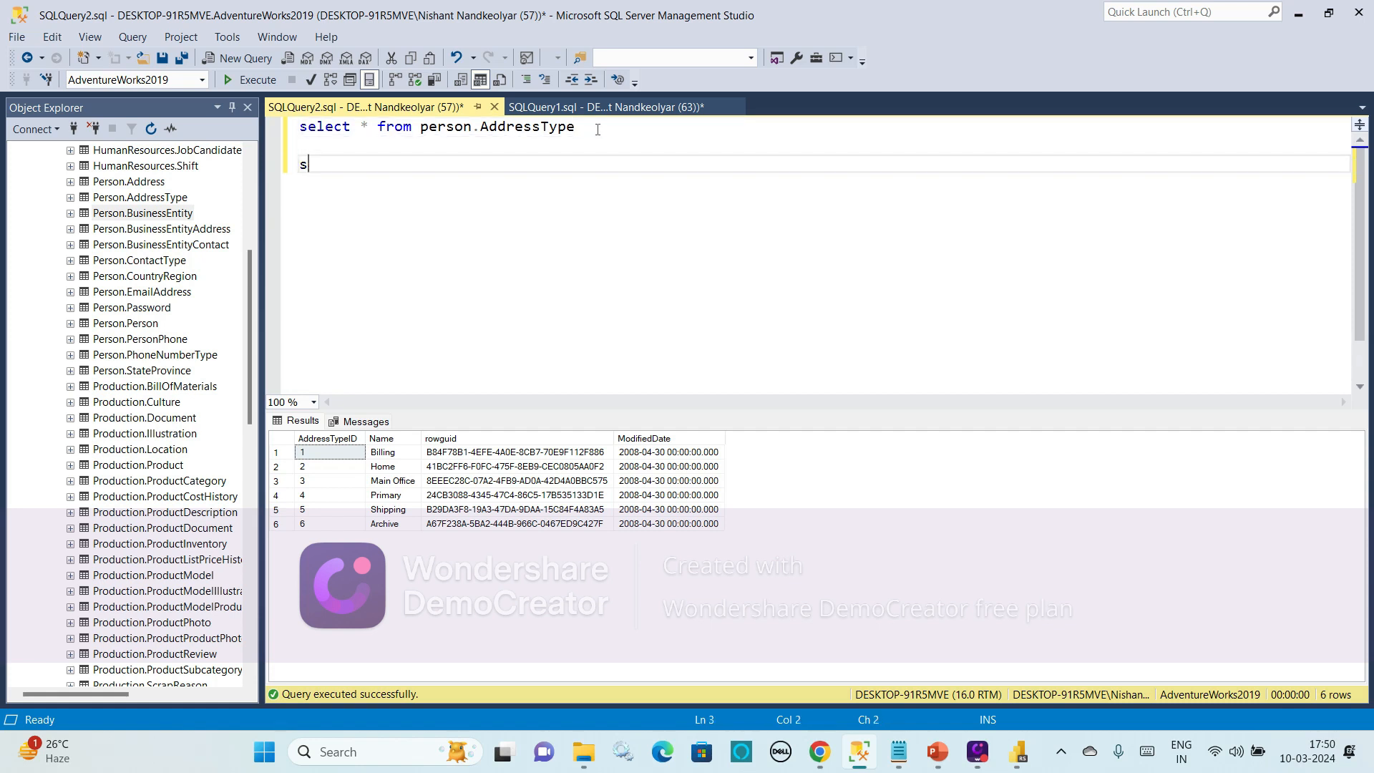
pyautogui.press('BackSpace')
pyautogui.press('BackSpace')
pyautogui.press('BackSpace')
pyautogui.press('BackSpace')
pyautogui.press('BackSpace')
pyautogui.write('lect')
pyautogui.write('name, COUNT(')
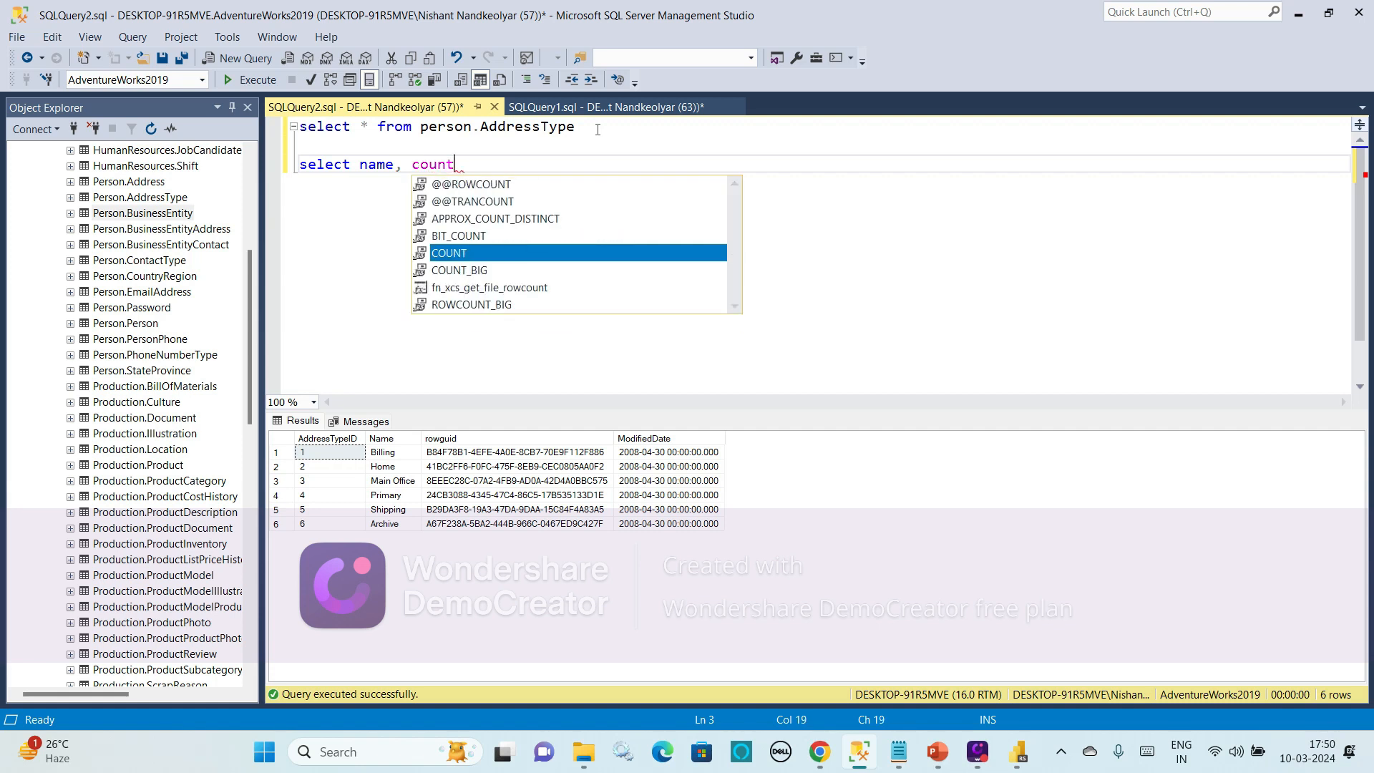
pyautogui.write('add')
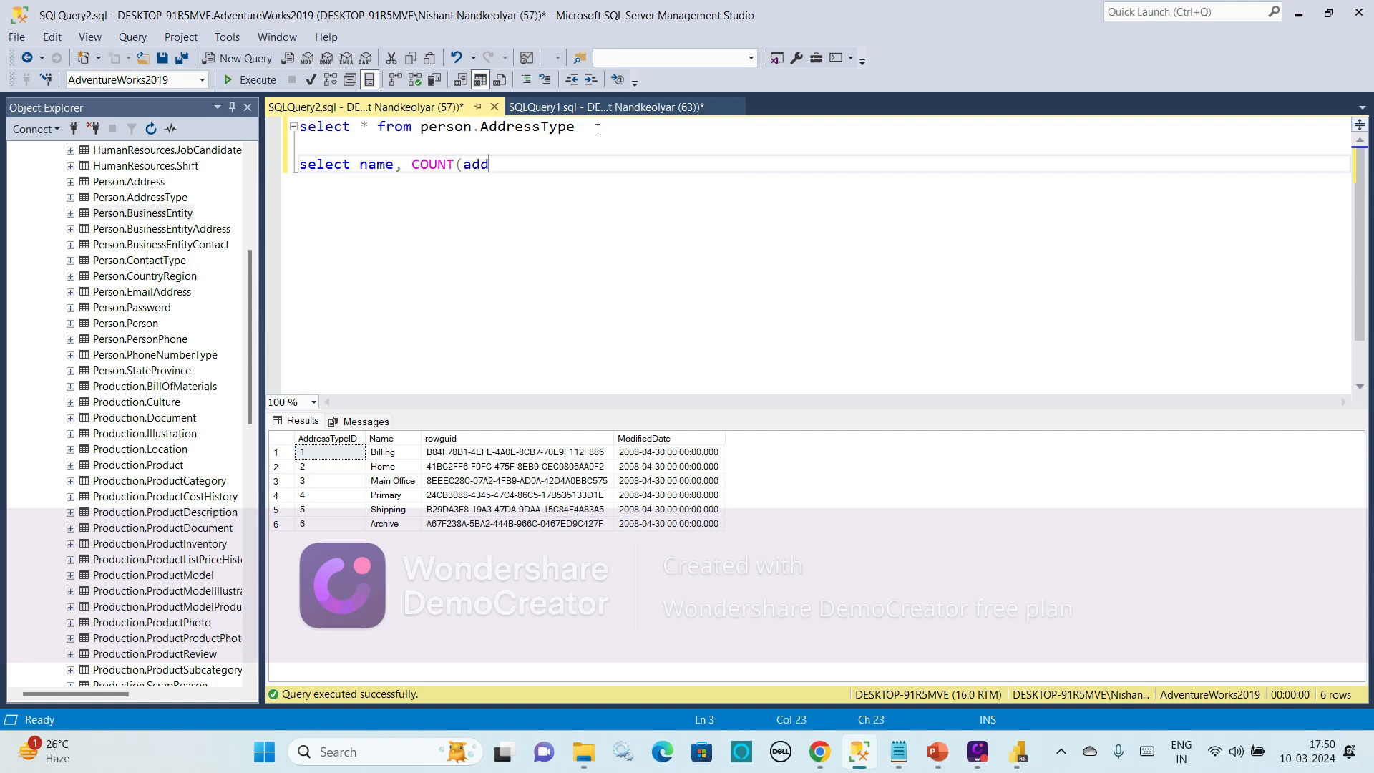
pyautogui.write('re')
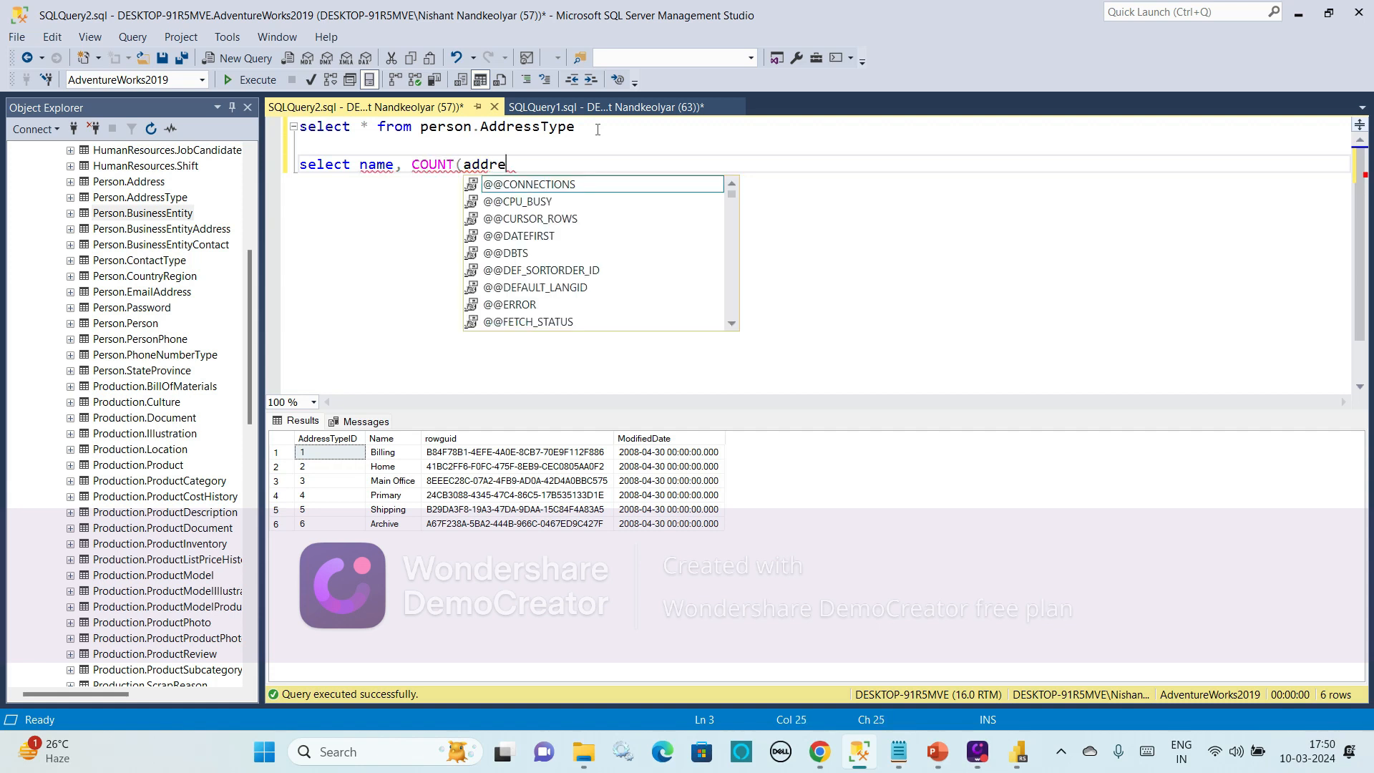
pyautogui.write('sstypeid')
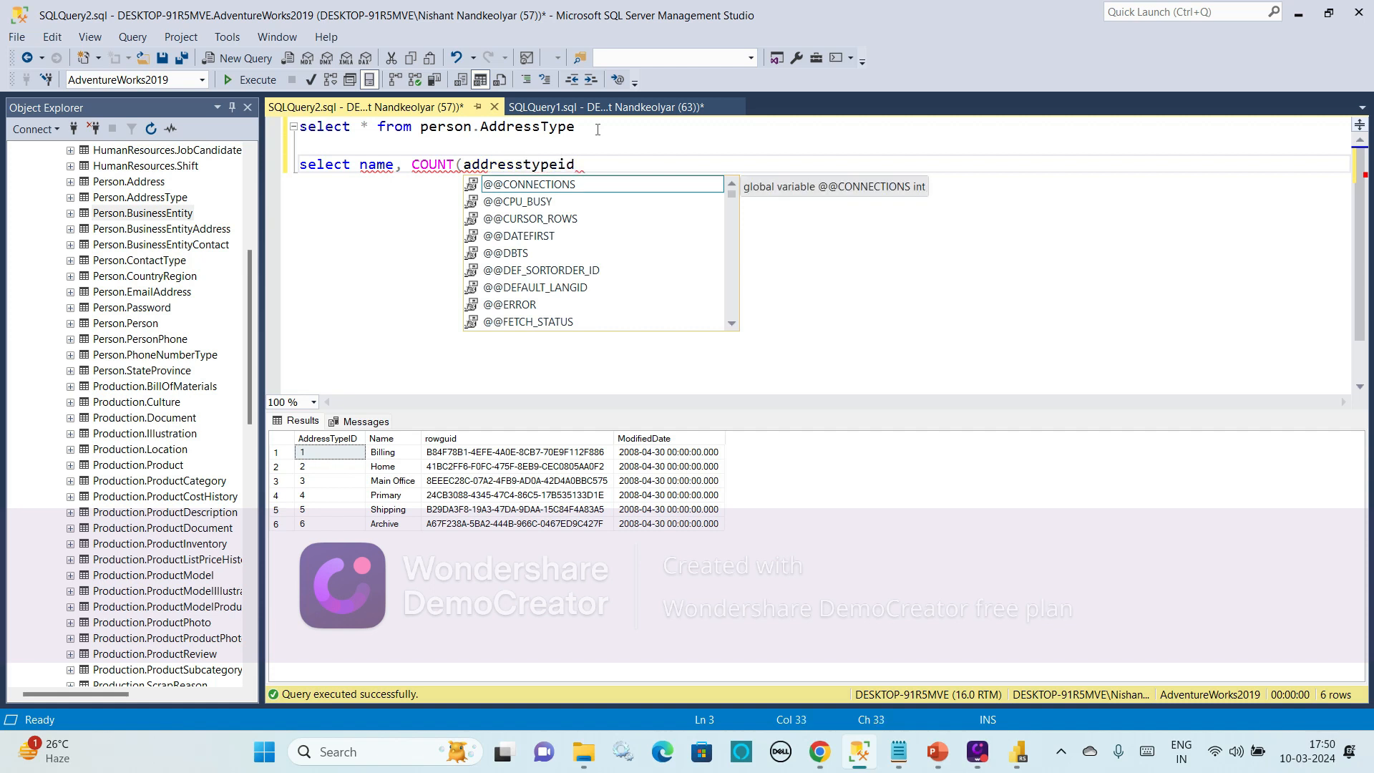
pyautogui.write(') from ')
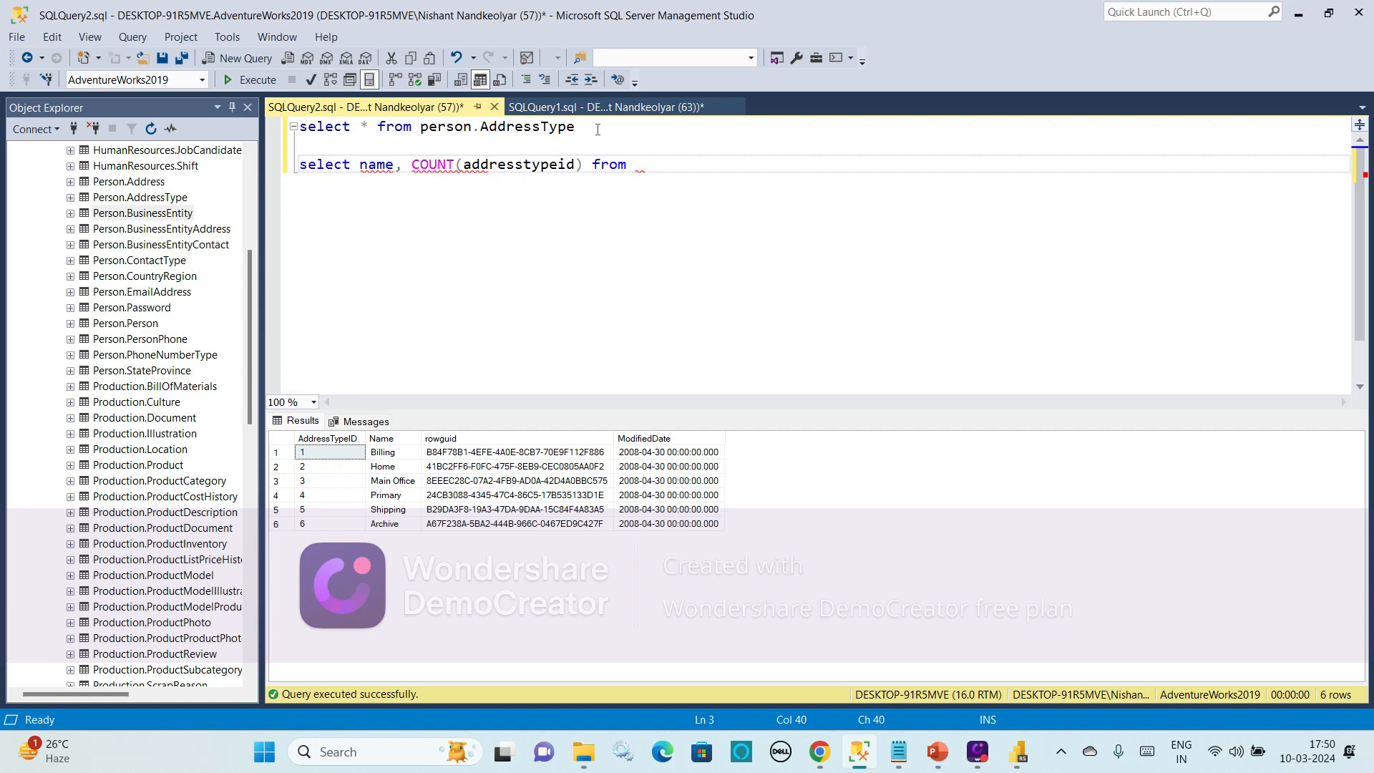
# Complete the second statement's from clause with person.AddressType, copied from the first statement
pyautogui.write('per')
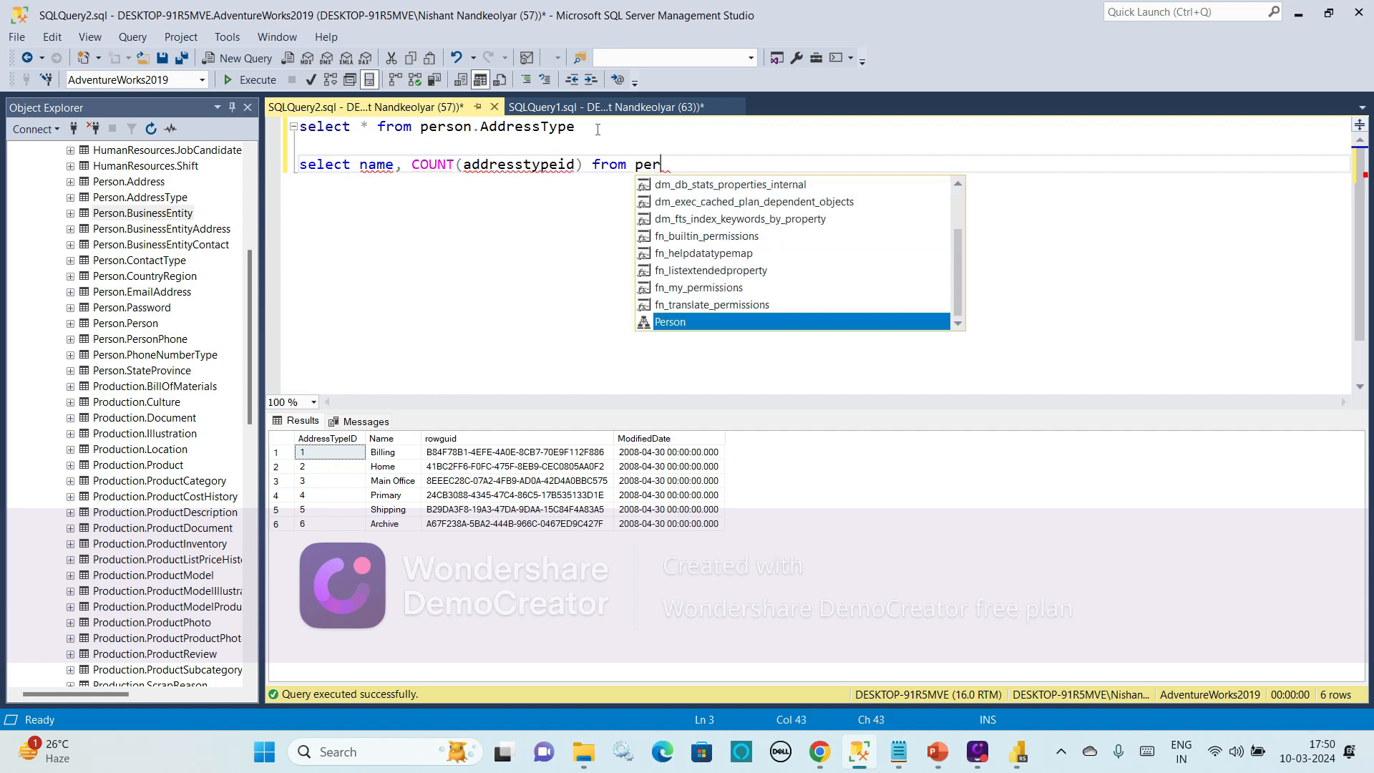
pyautogui.moveTo(607, 132); pyautogui.dragTo(417, 134)
pyautogui.hotkey('ctrl', 'c')
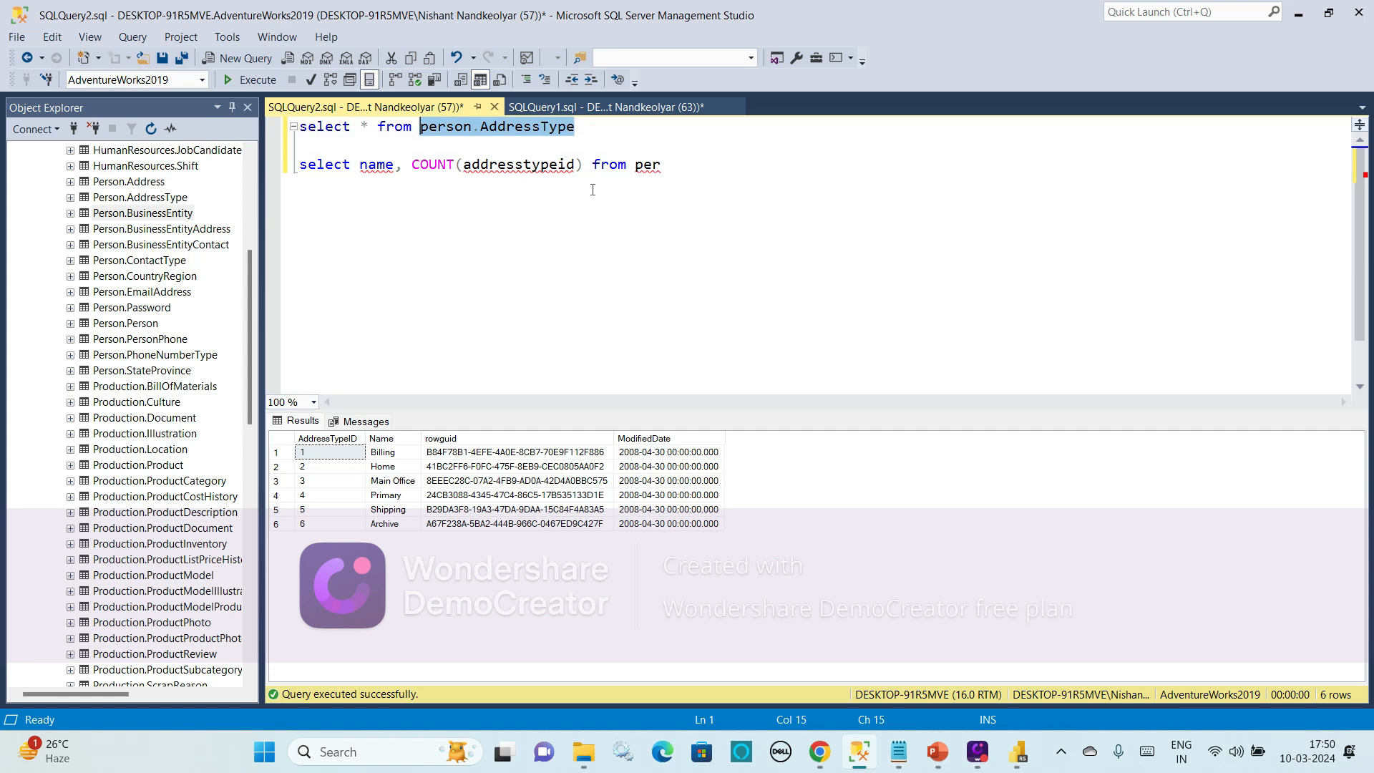
pyautogui.moveTo(669, 164); pyautogui.dragTo(637, 163)
pyautogui.hotkey('ctrl', 'v')
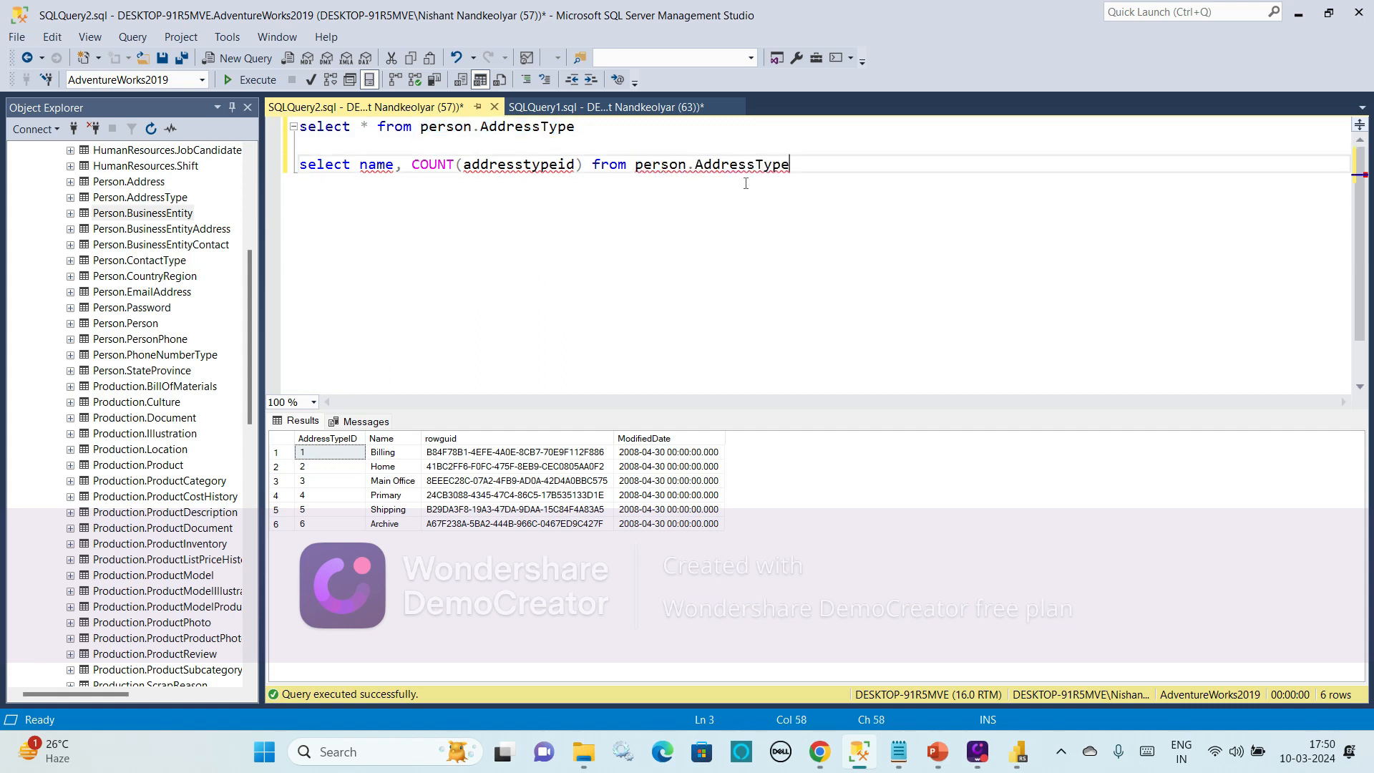
# Add group by Name on a new line and execute only the name and COUNT(addresstypeid) statement
pyautogui.press('Return')
pyautogui.write('group by')
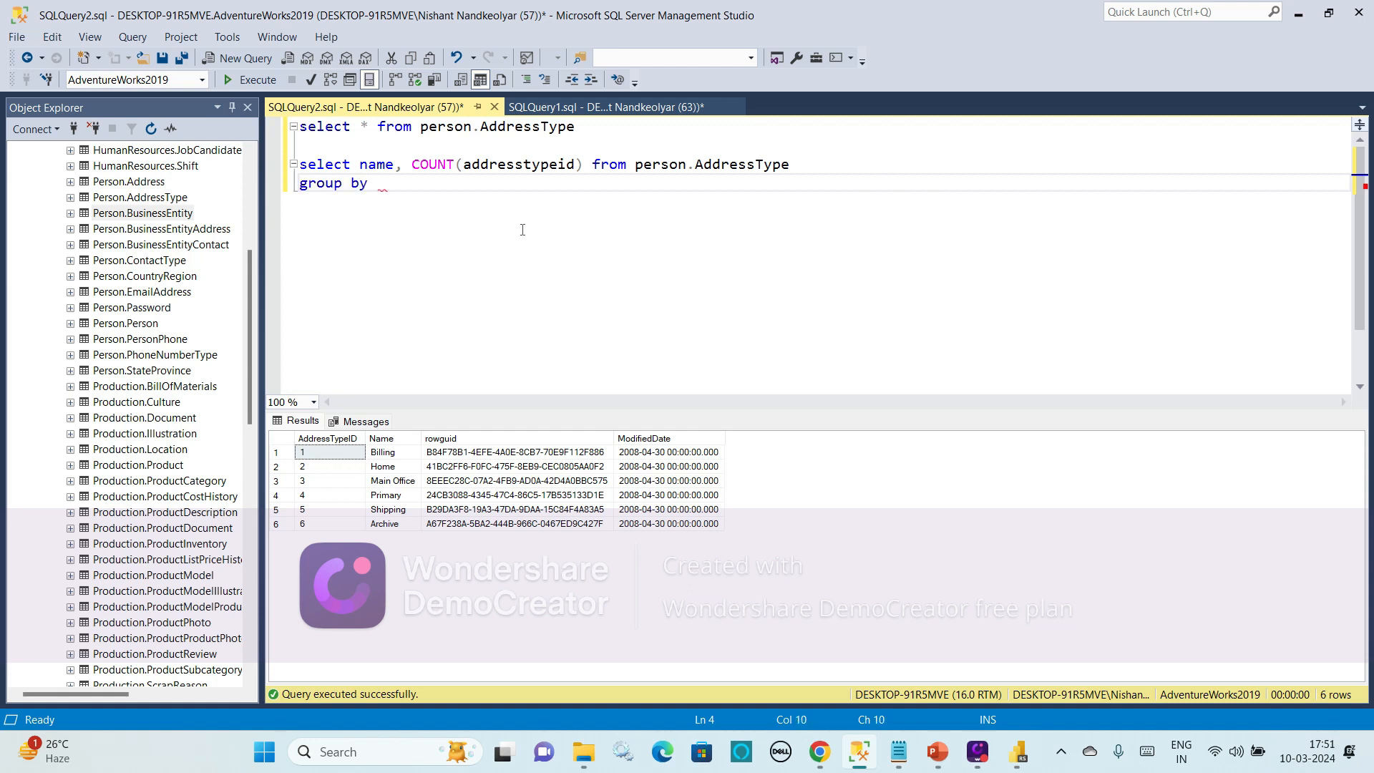
pyautogui.write('nam')
pyautogui.moveTo(438, 186); pyautogui.dragTo(295, 166)
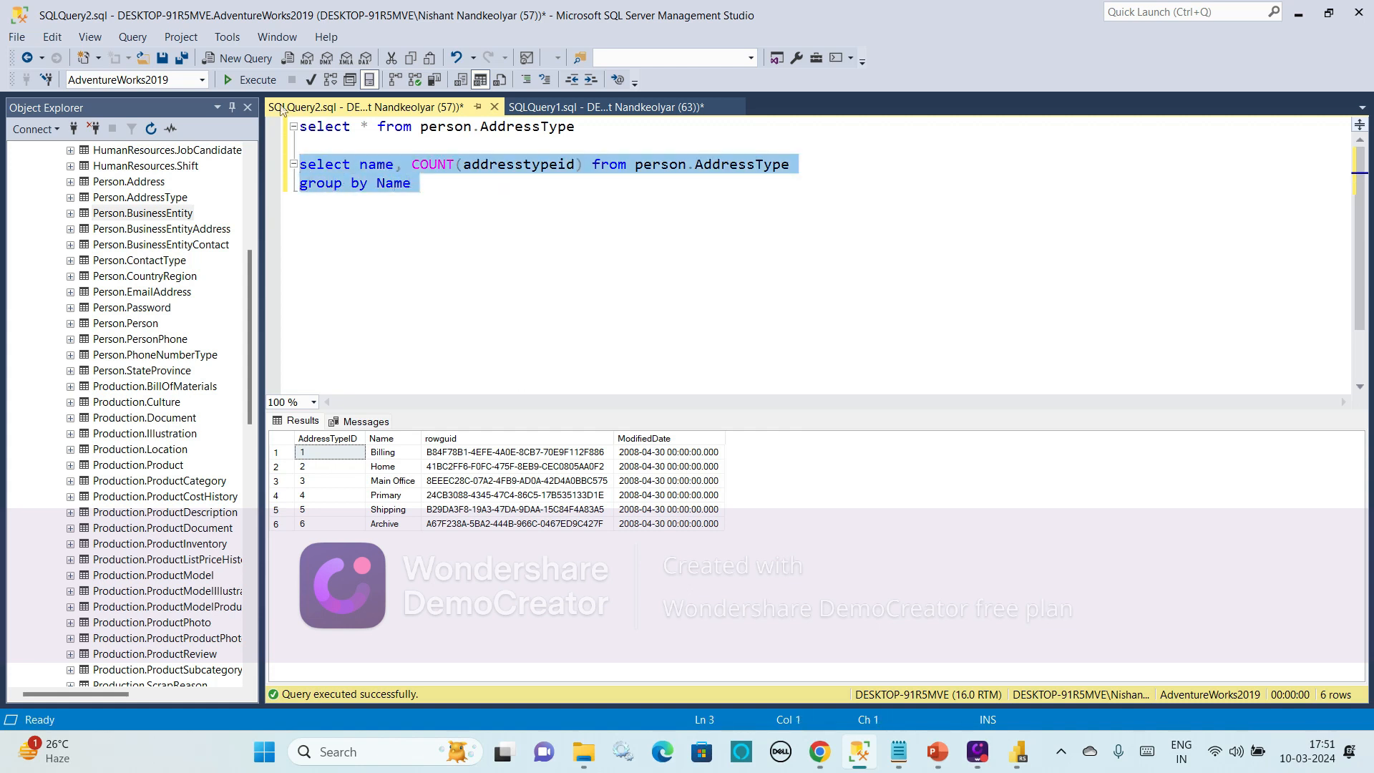
pyautogui.click(267, 82)
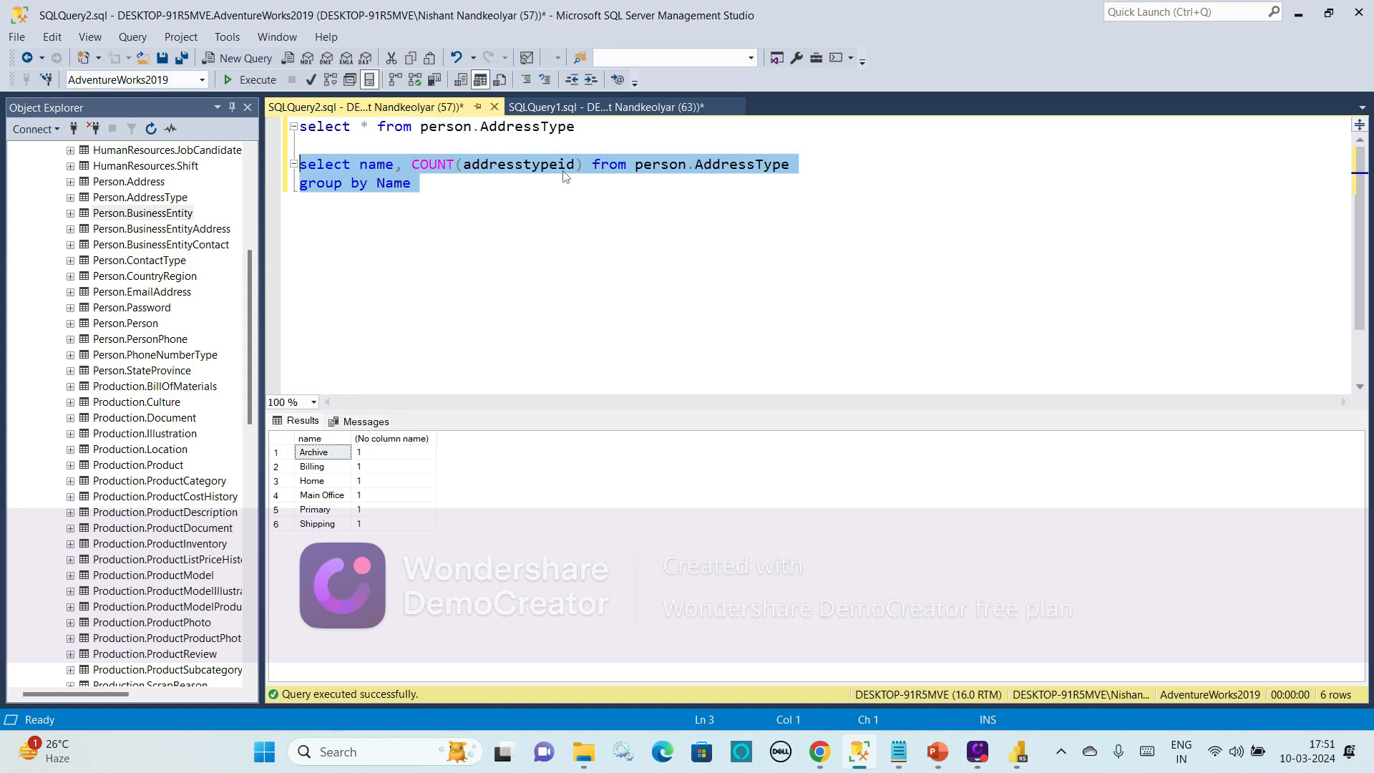
# Give COUNT(addresstypeid) the alias address_type and execute the grouped statement again
pyautogui.click(590, 164)
pyautogui.write('as ')
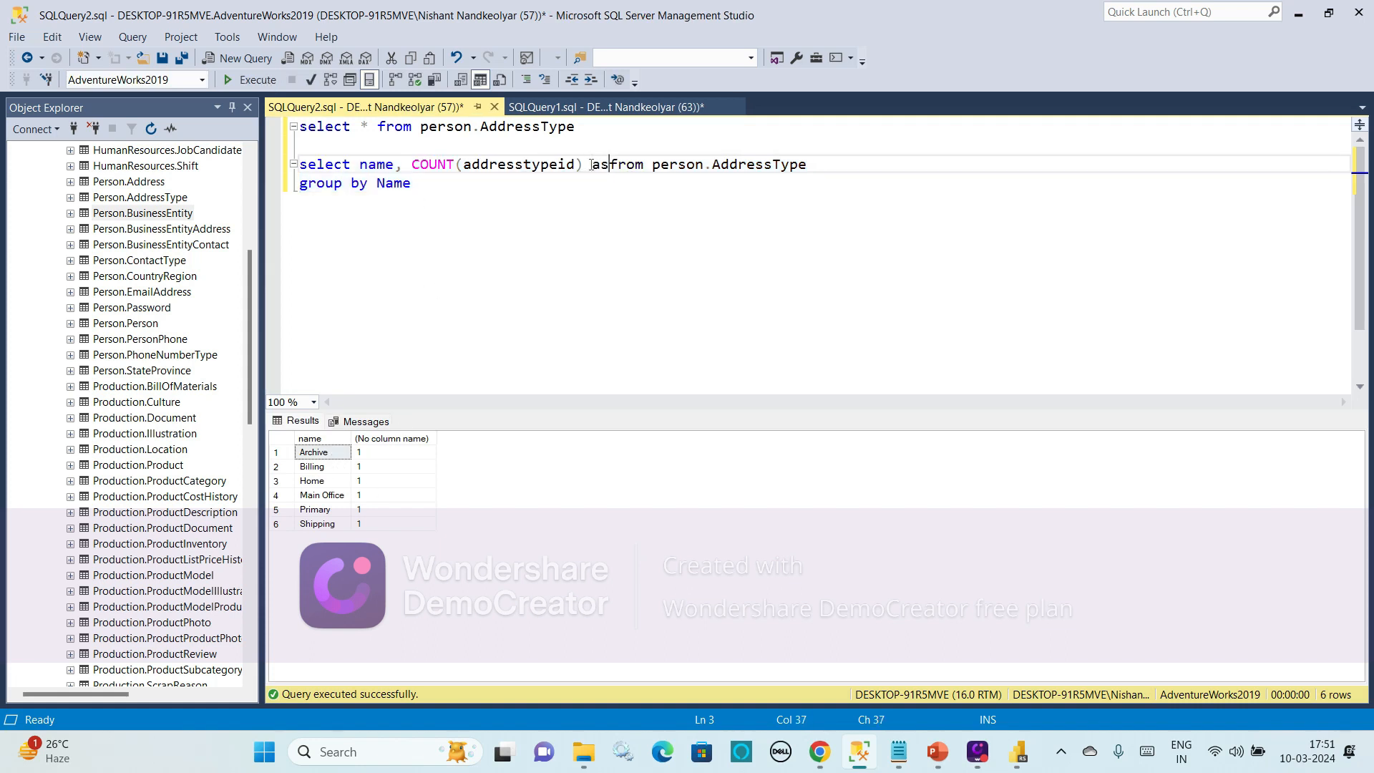
pyautogui.write('address')
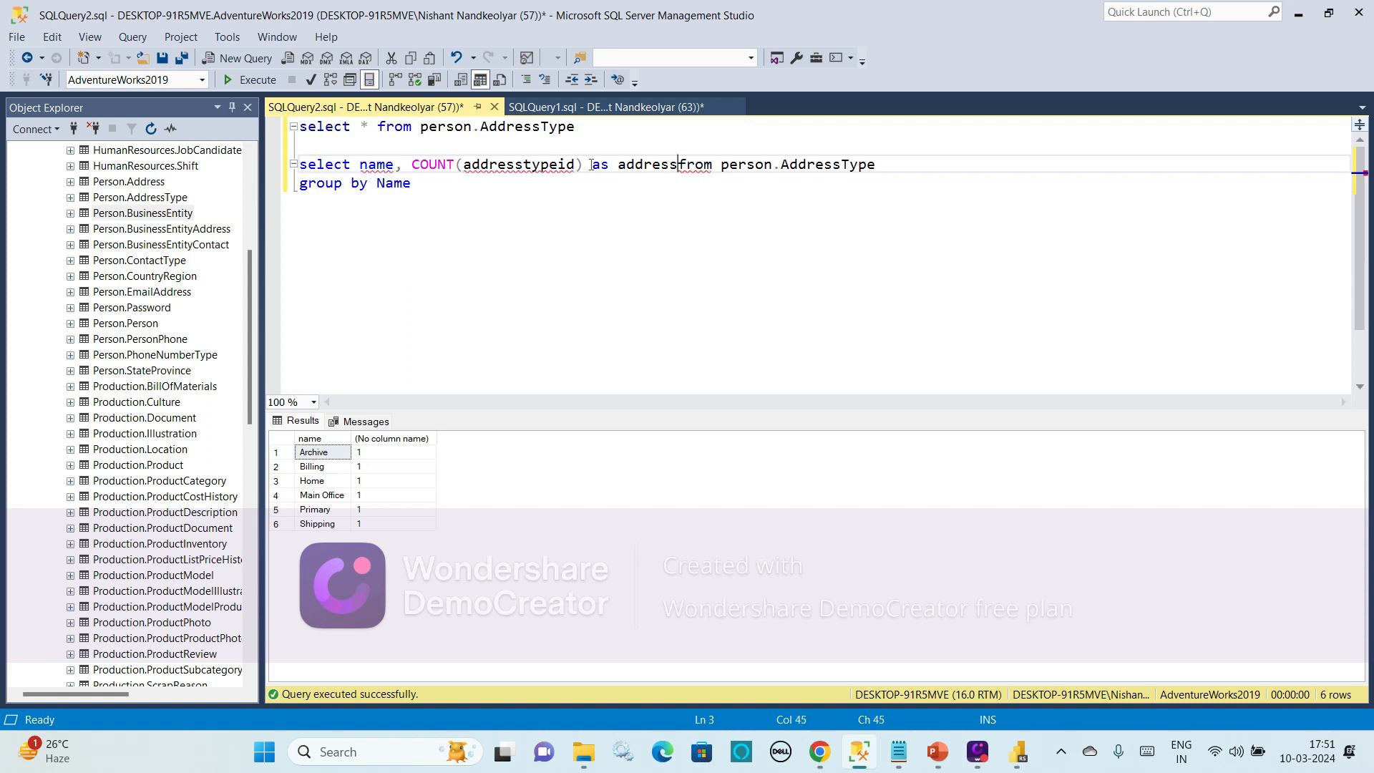
pyautogui.write('_type')
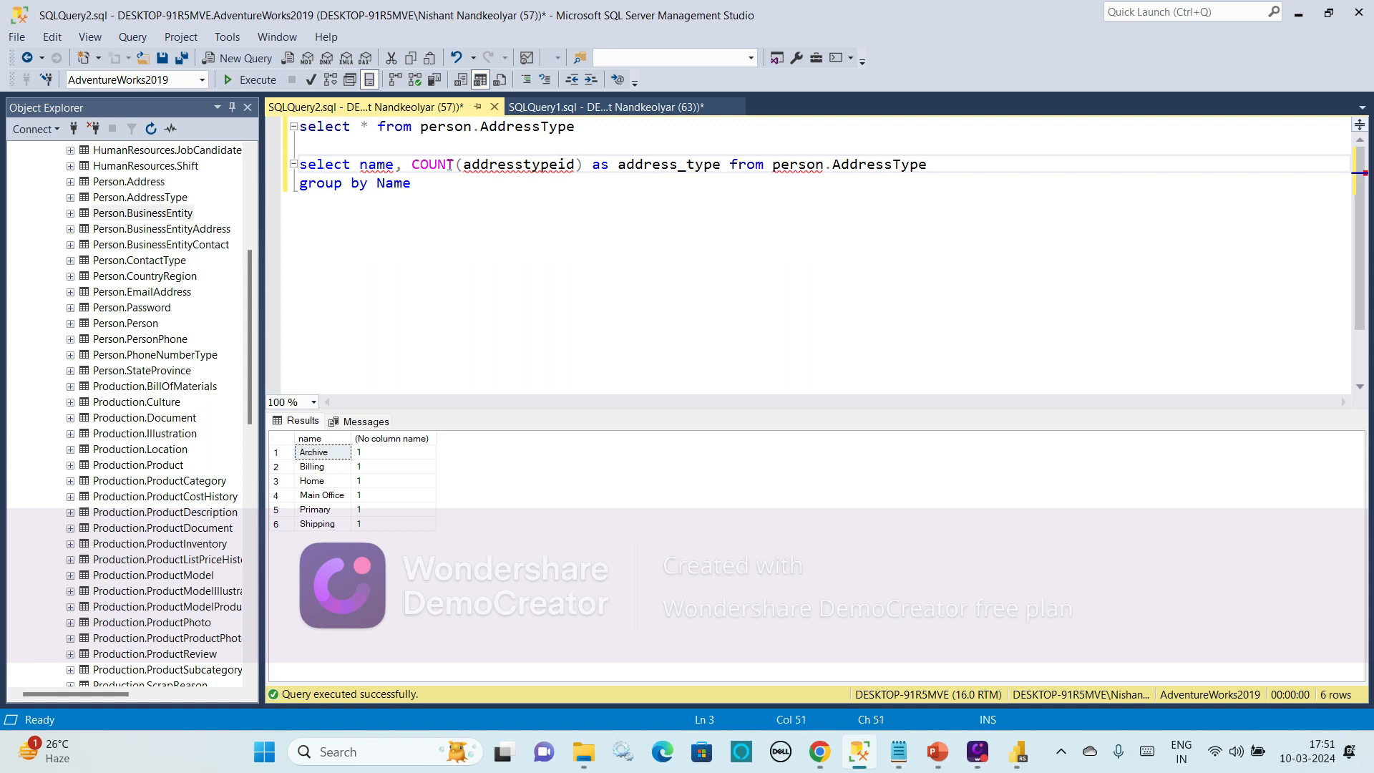
pyautogui.moveTo(419, 183); pyautogui.dragTo(298, 164)
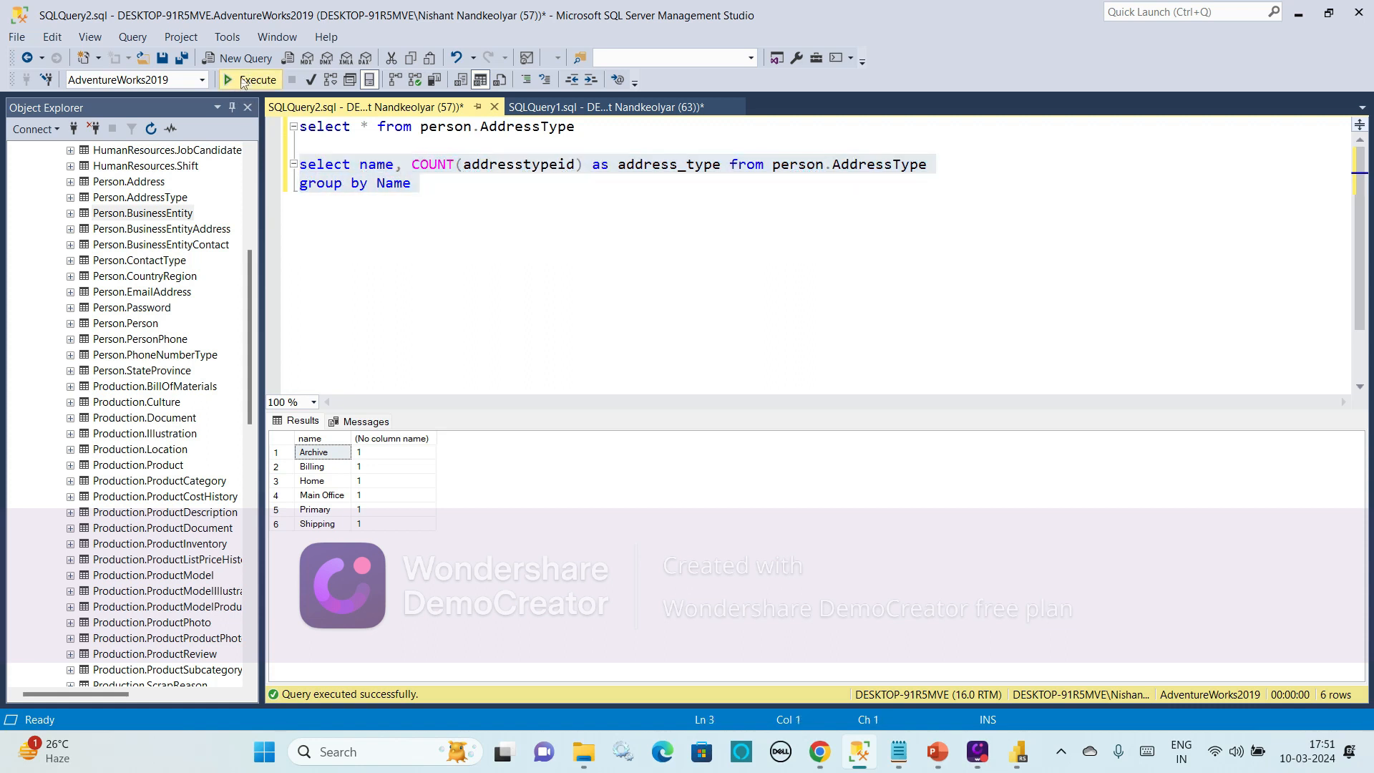
pyautogui.click(244, 80)
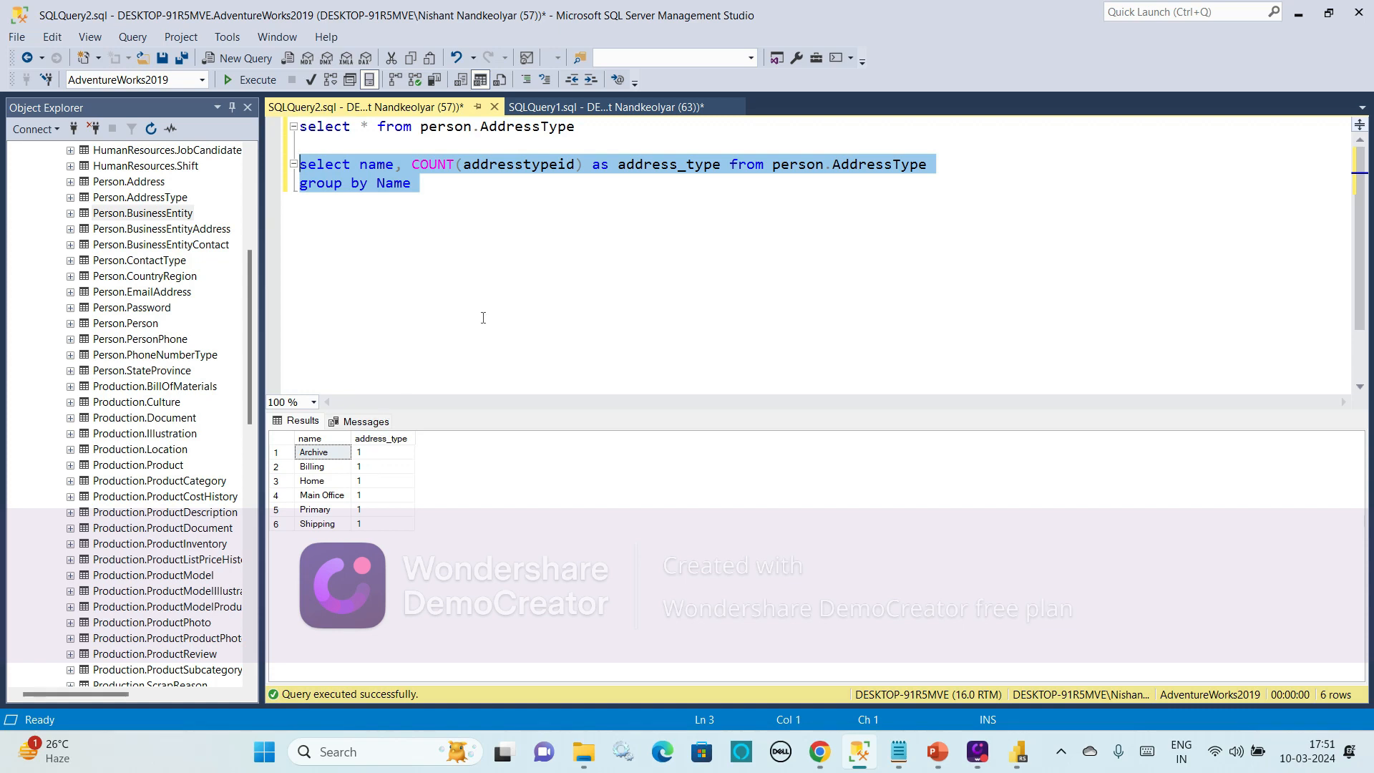
# Collapse the AdventureWorks2019 Tables folder and start the Import Flat File wizard for that database, continuing past its introduction
pyautogui.scroll(6, 80, 275)
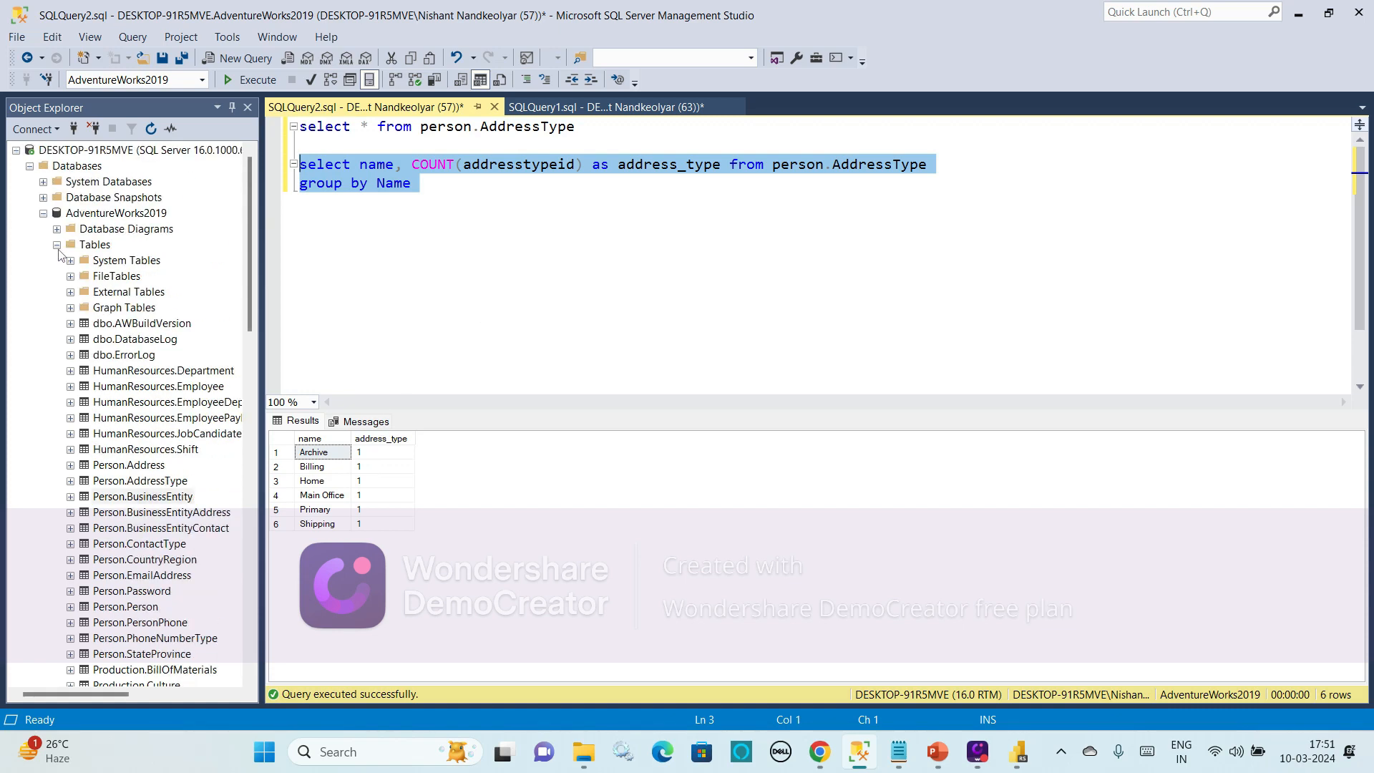
pyautogui.click(58, 245)
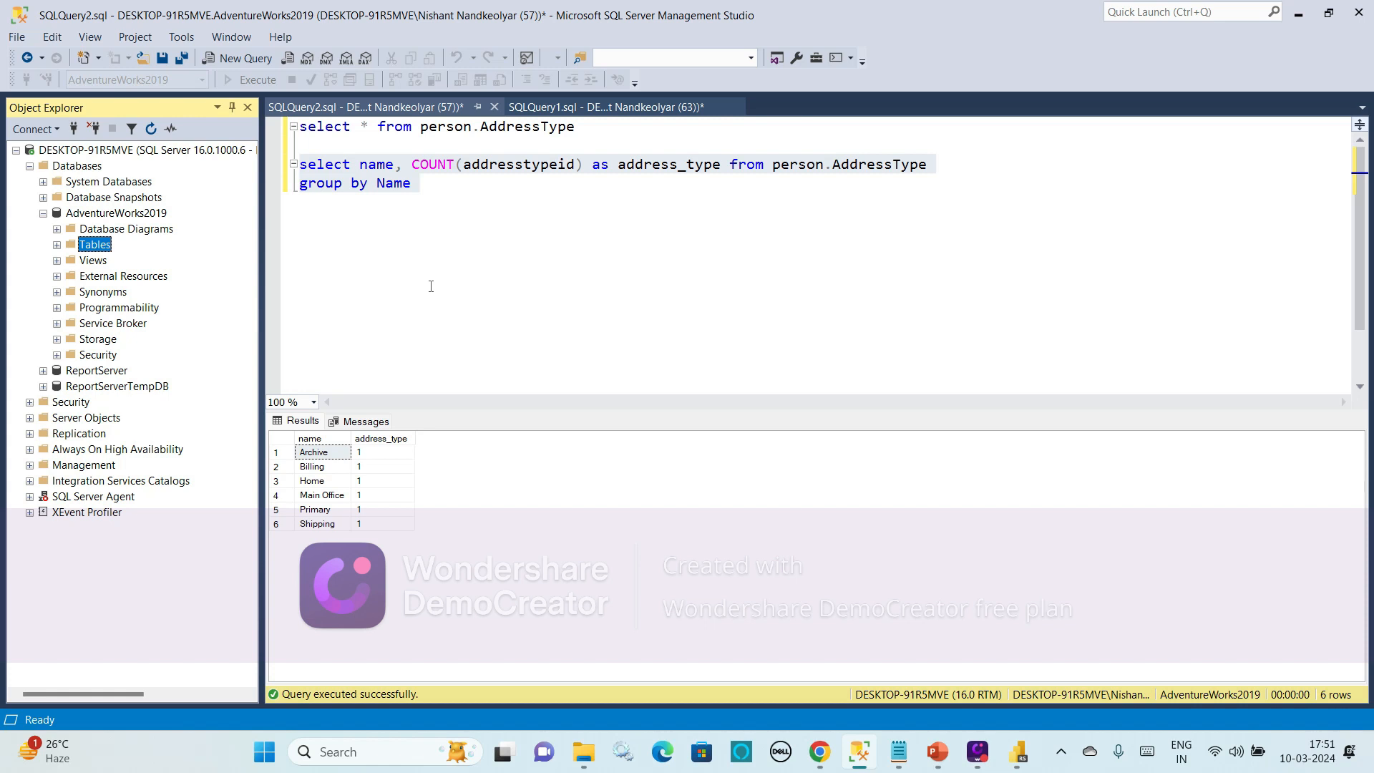
pyautogui.rightClick(88, 215)
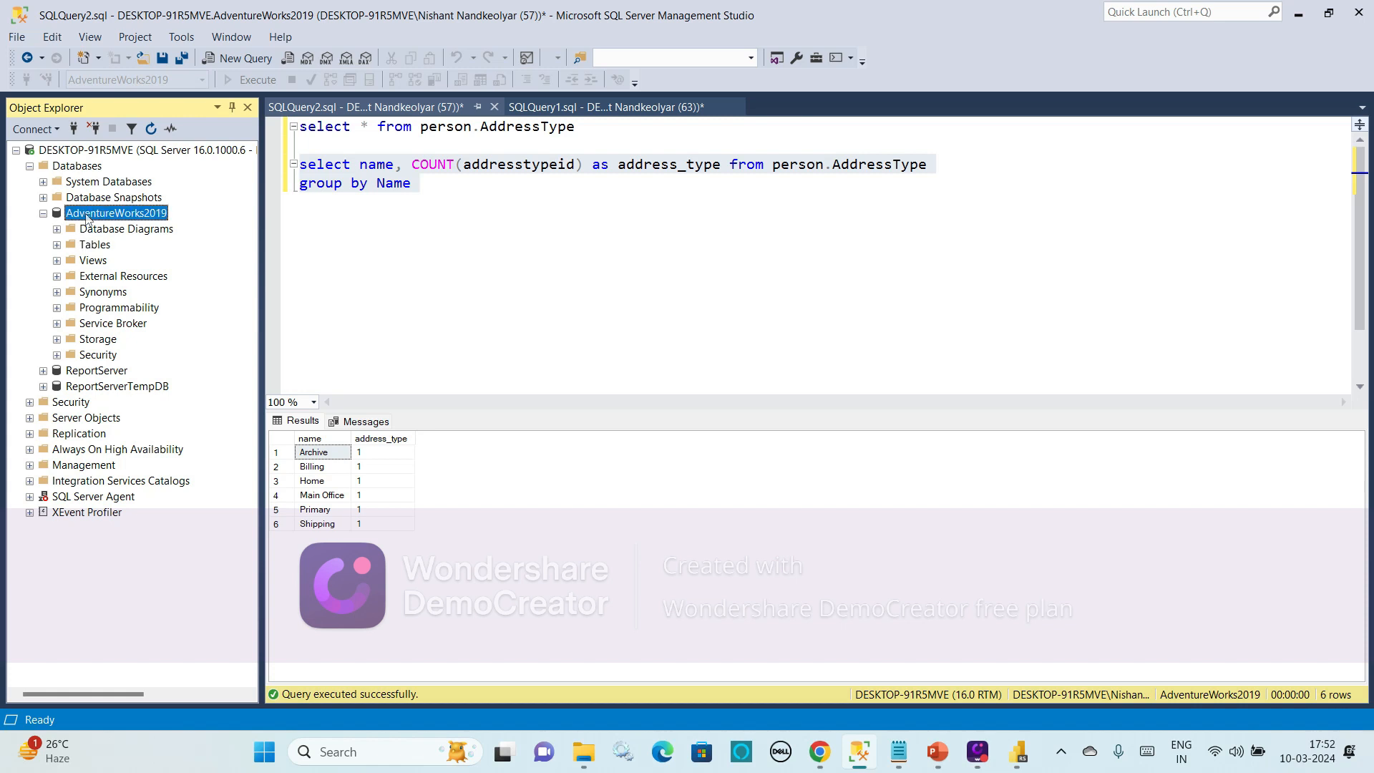
pyautogui.moveTo(125, 279)
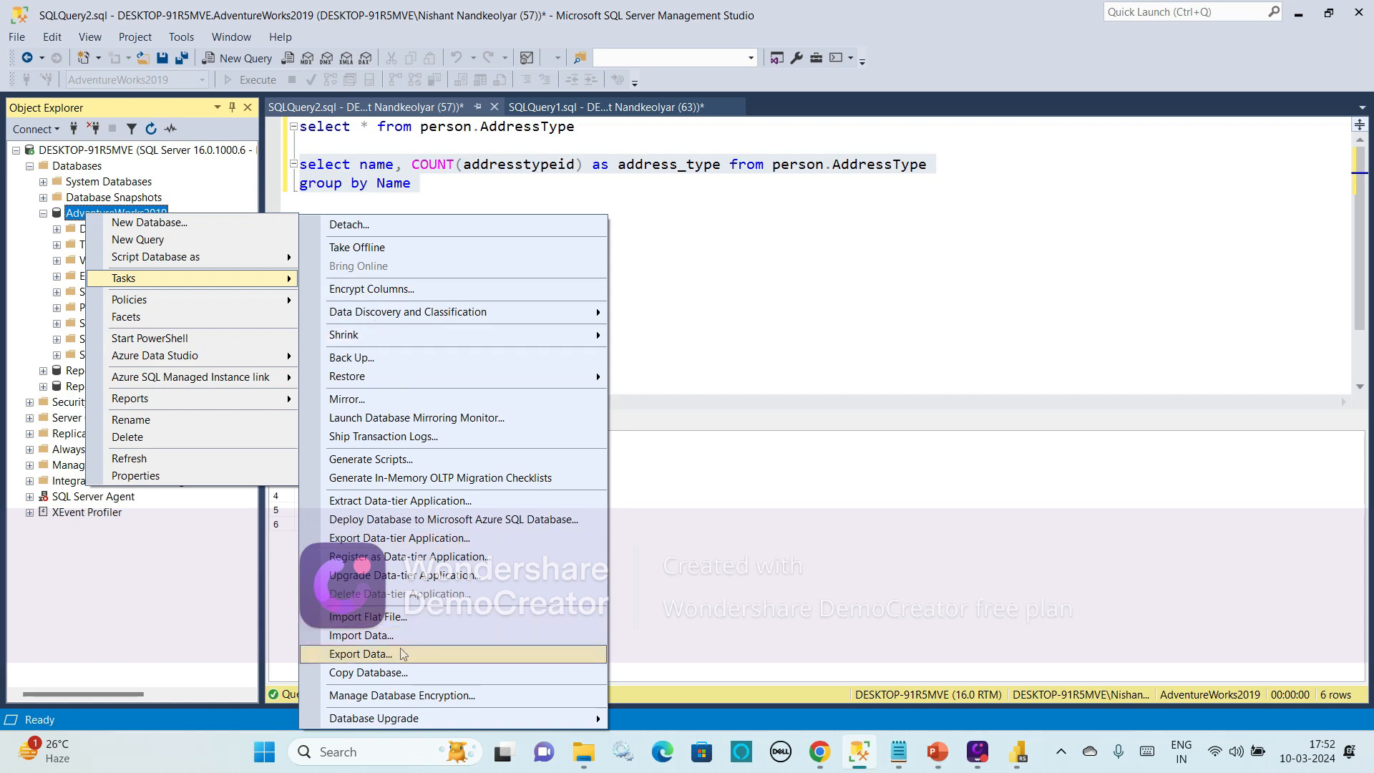
pyautogui.click(400, 620)
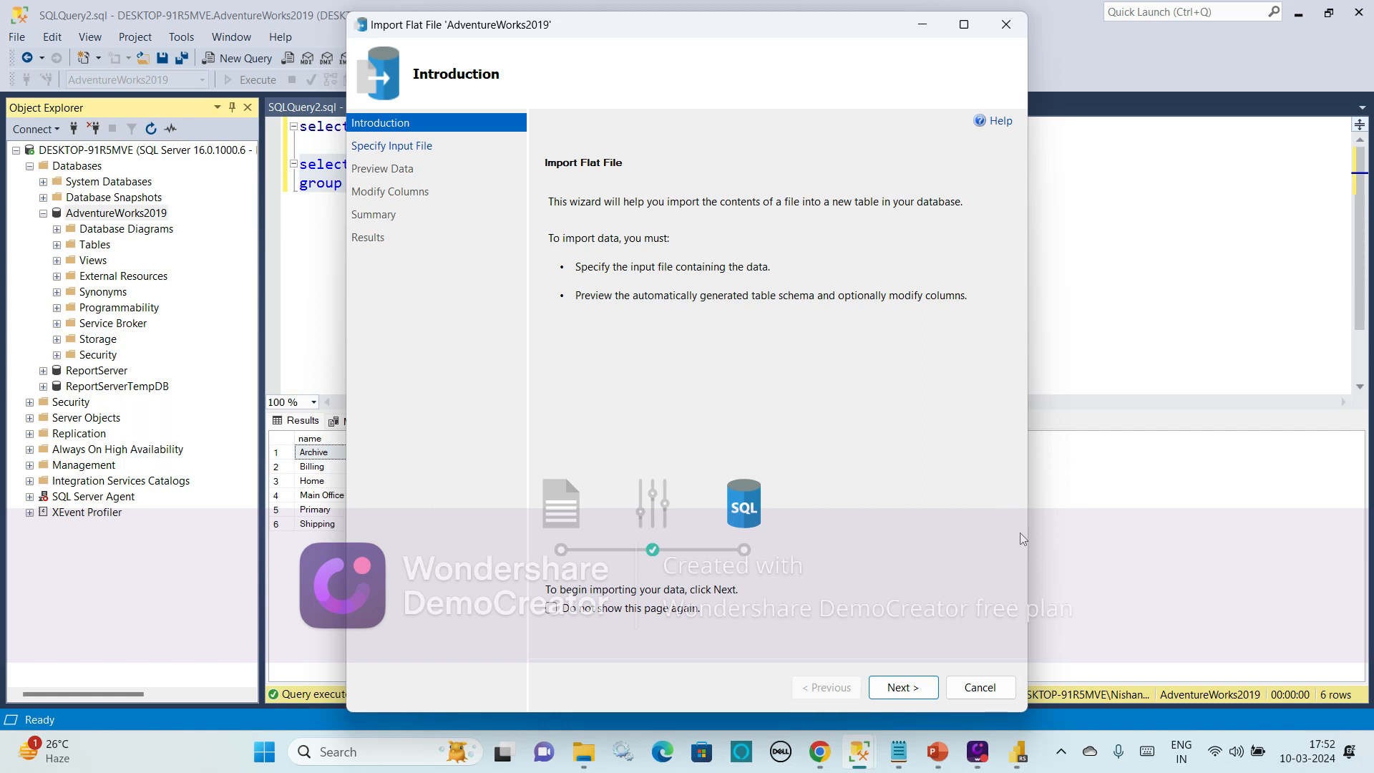
pyautogui.click(912, 688)
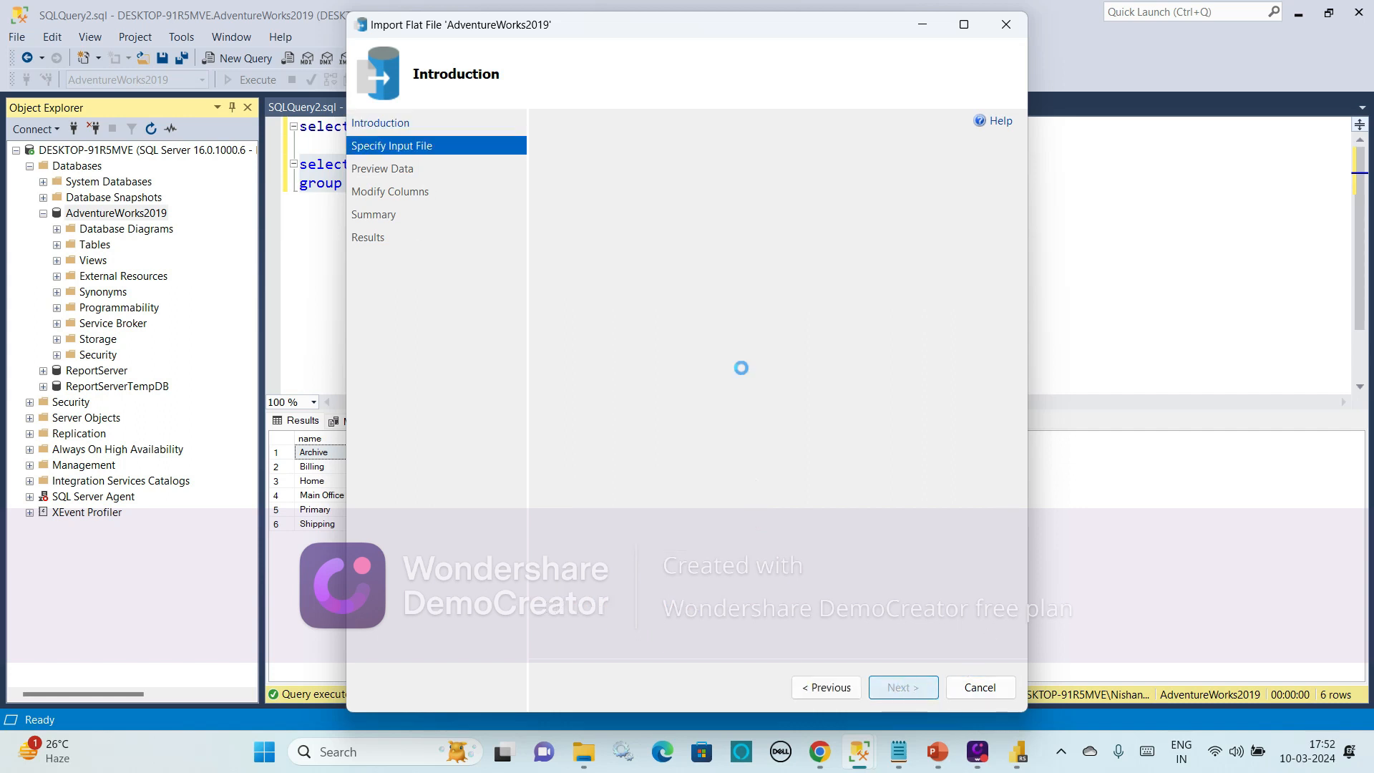
# Choose customer_booking.csv from the 10-03-2024 folder on drive D as the file to import
pyautogui.click(974, 237)
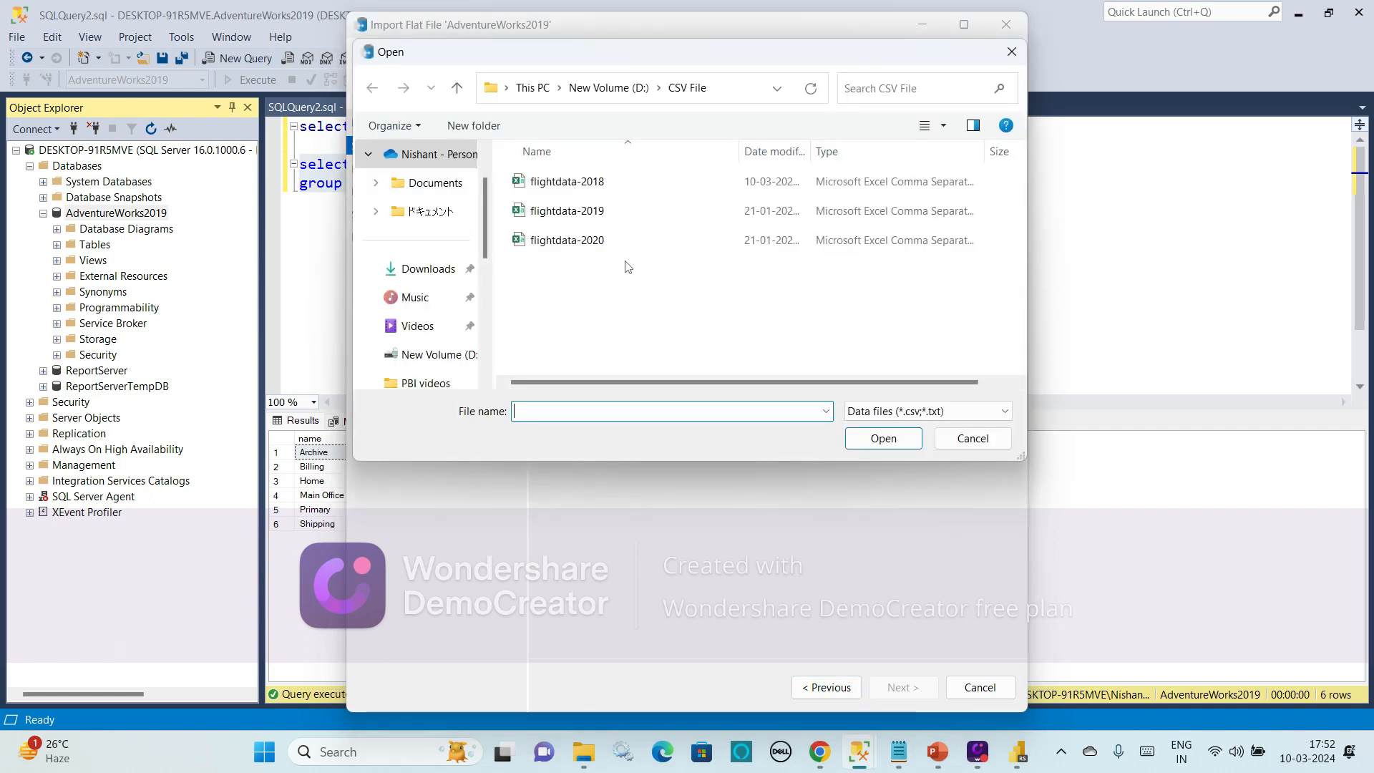
pyautogui.click(609, 89)
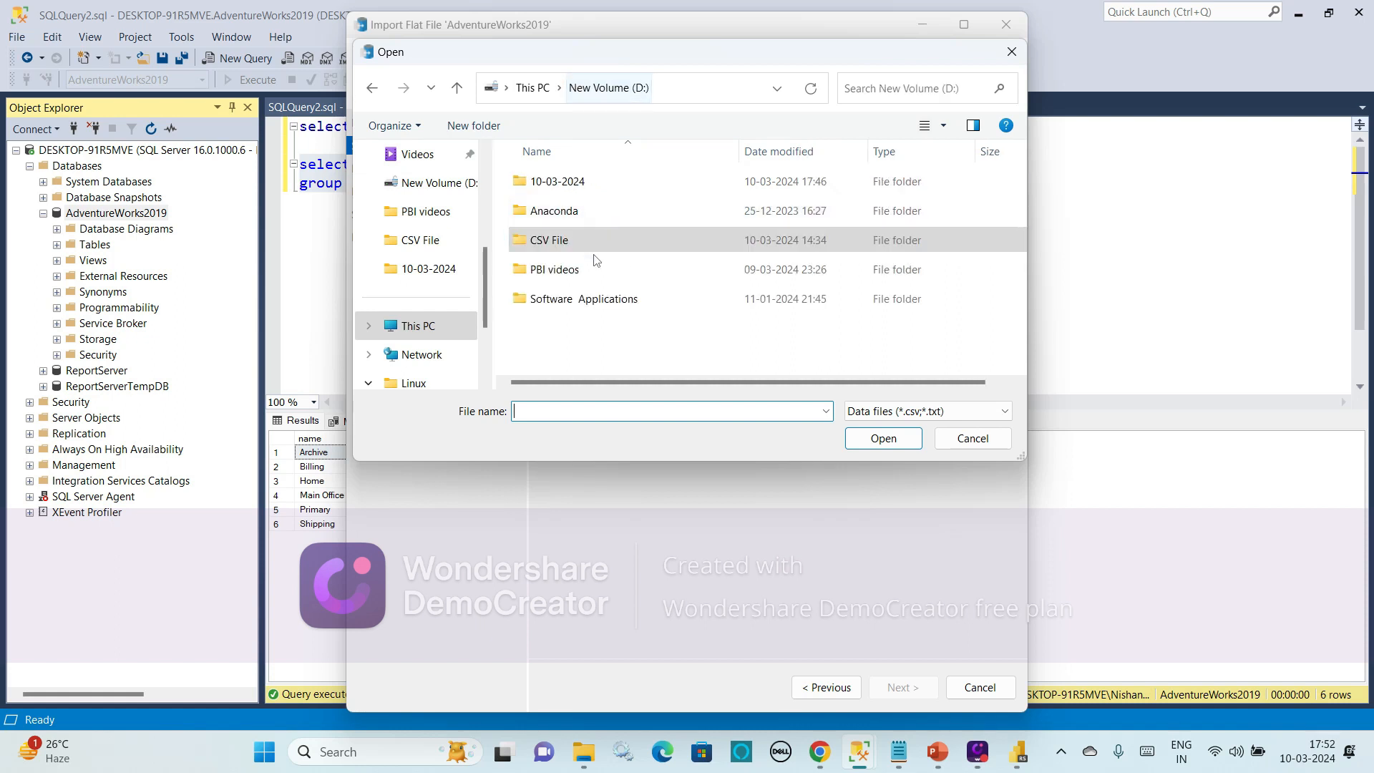
pyautogui.doubleClick(565, 184)
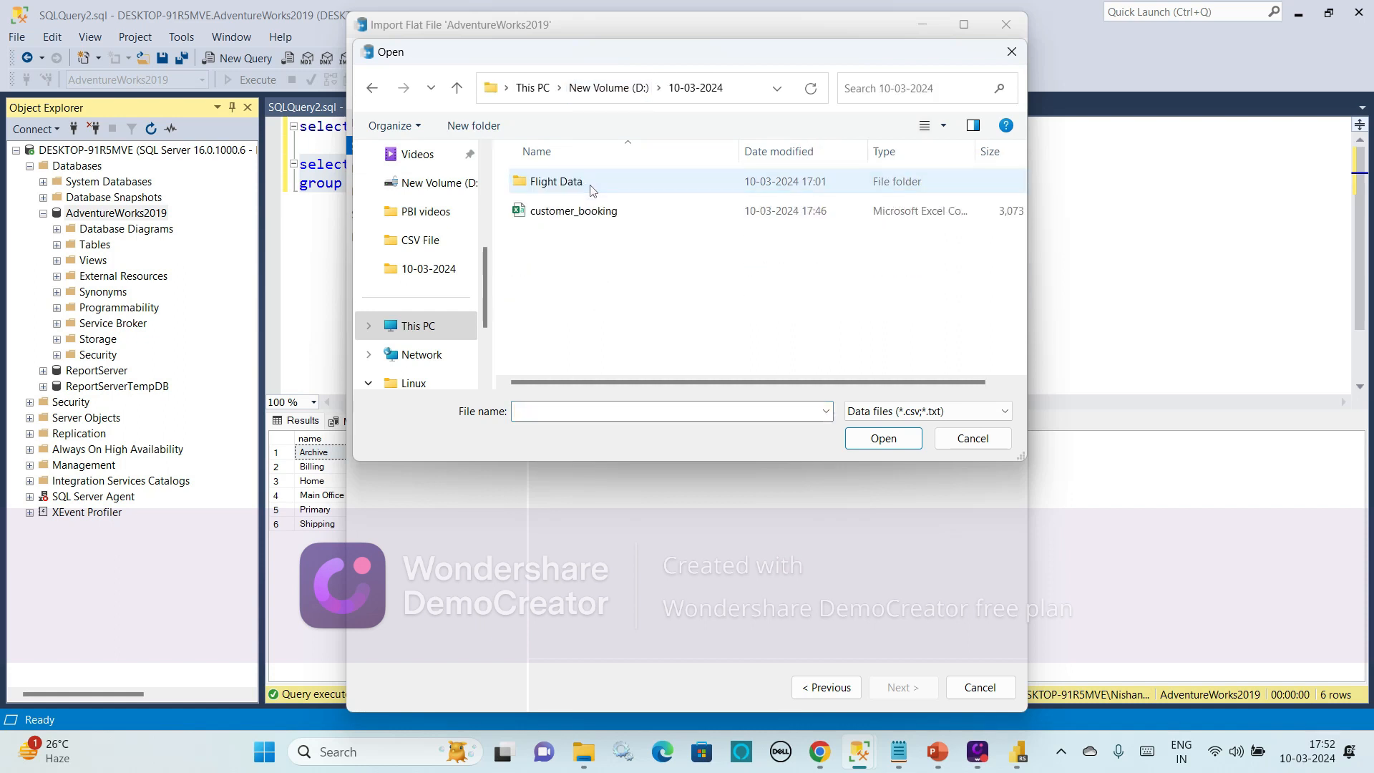
pyautogui.click(578, 213)
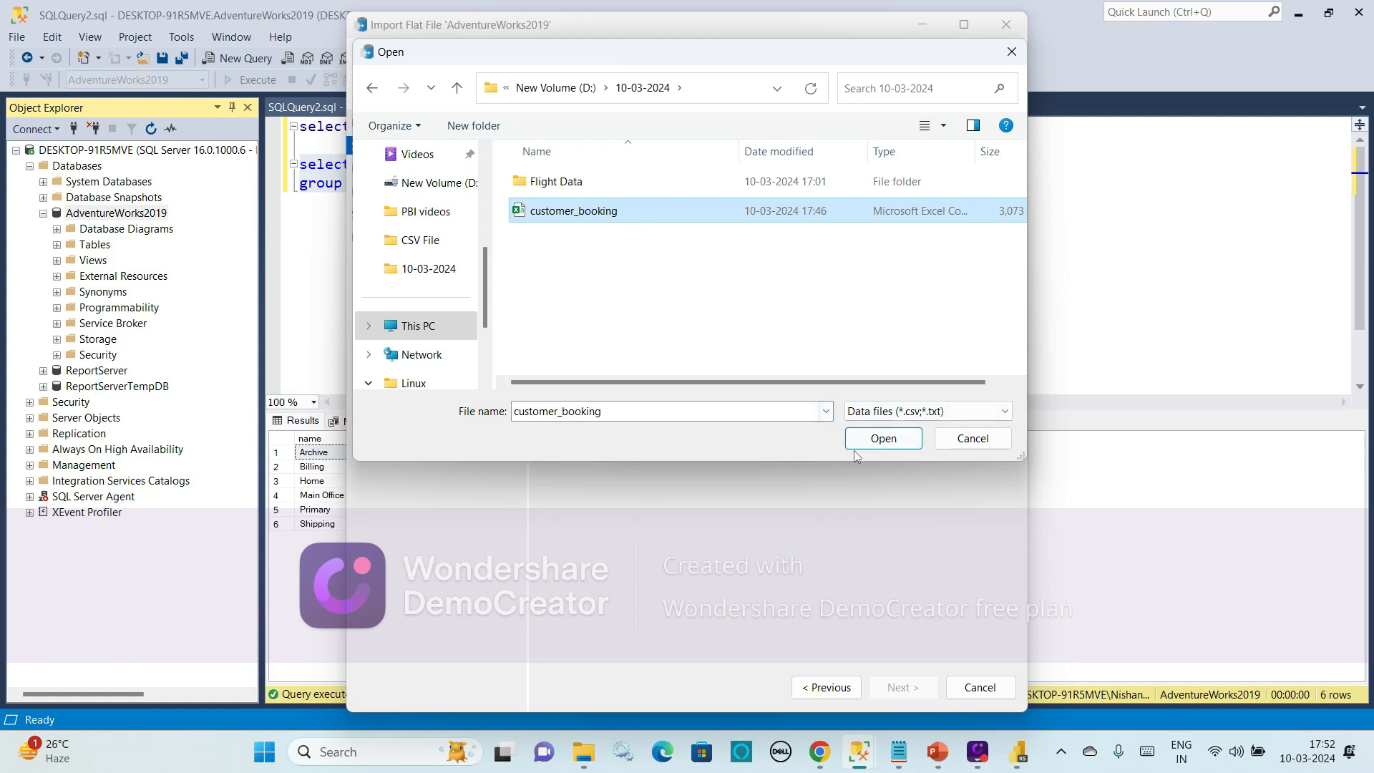
pyautogui.click(876, 443)
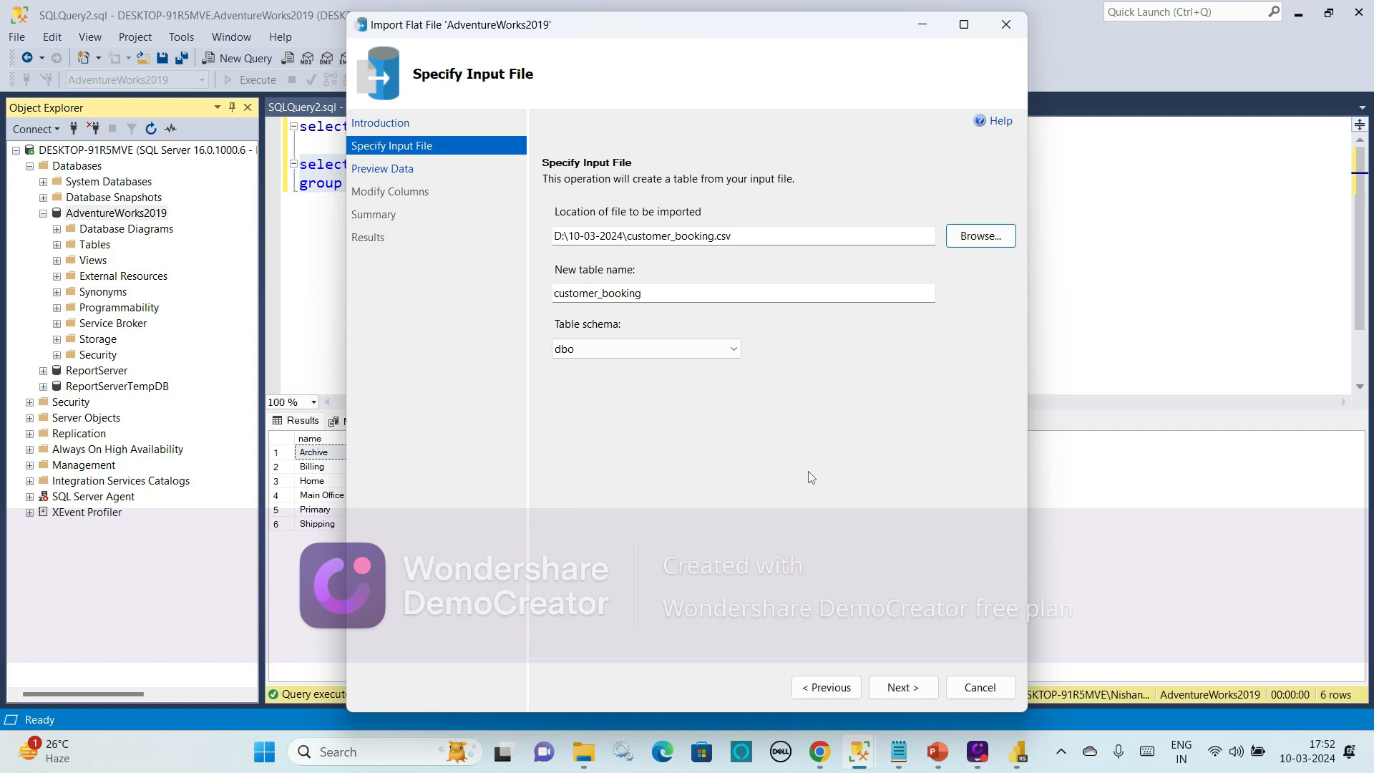
# Keep dbo as the schema of the new customer_booking table and preview the file's data
pyautogui.click(644, 357)
pyautogui.click(642, 354)
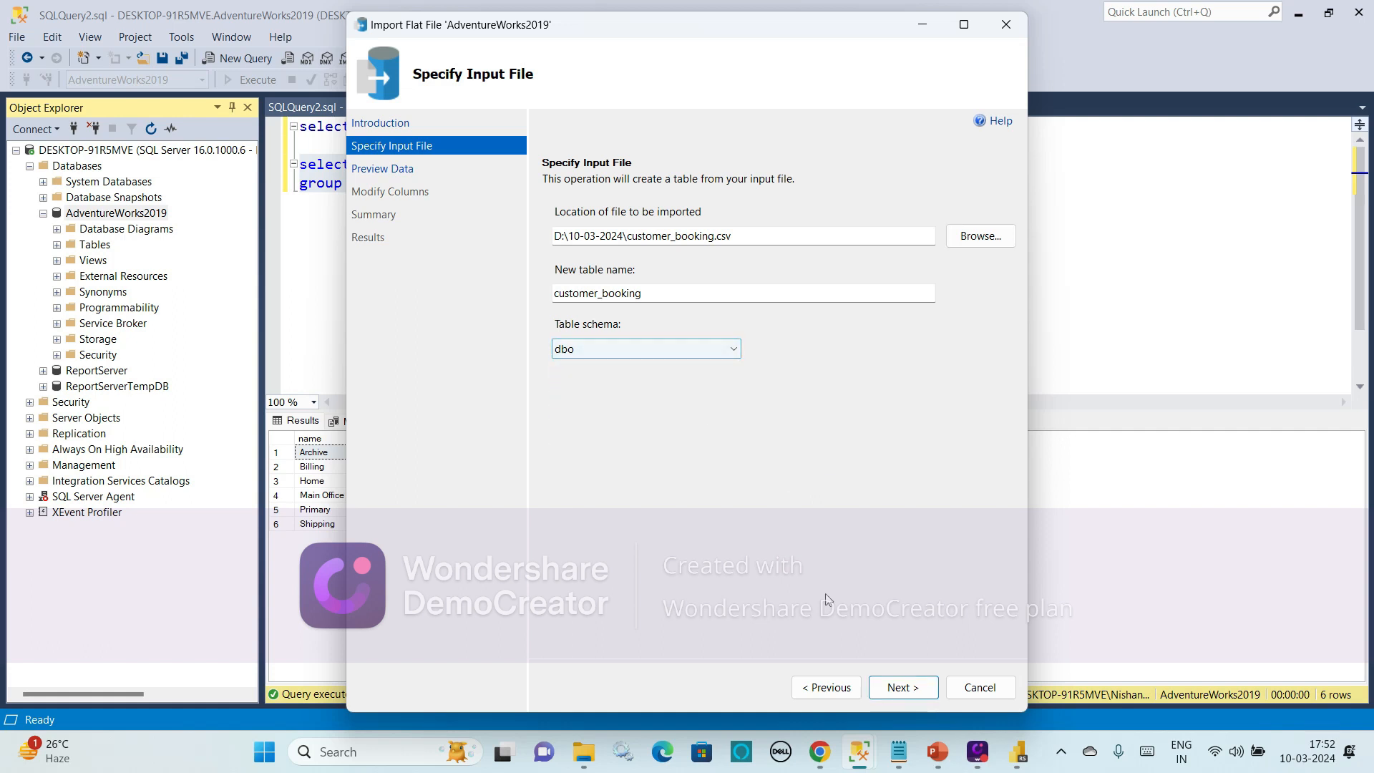
pyautogui.click(899, 687)
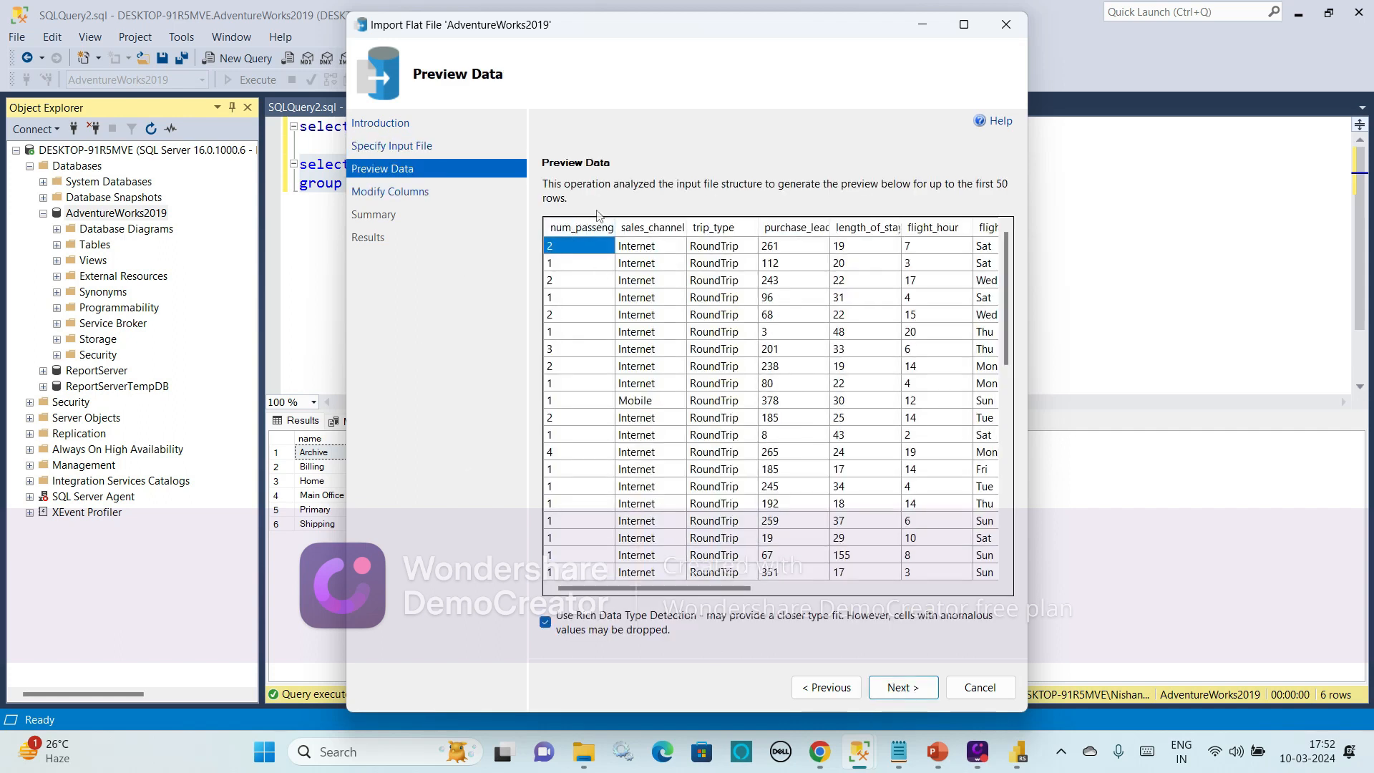
pyautogui.moveTo(620, 588)
pyautogui.mouseDown()
pyautogui.moveTo(923, 589)
pyautogui.moveTo(615, 591)
pyautogui.mouseUp()
# Accept the generated column definitions, run the import into dbo.customer_booking and close the wizard
pyautogui.click(895, 688)
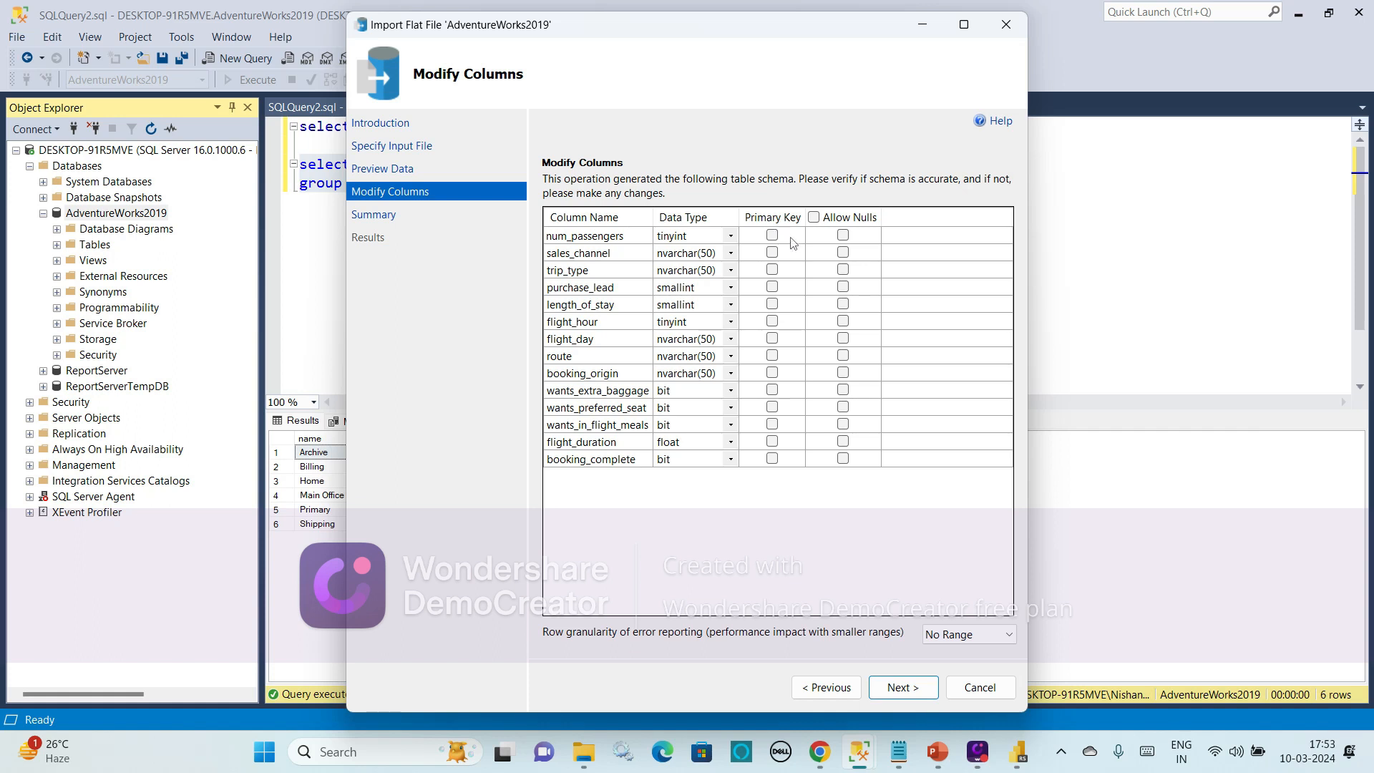
pyautogui.click(902, 687)
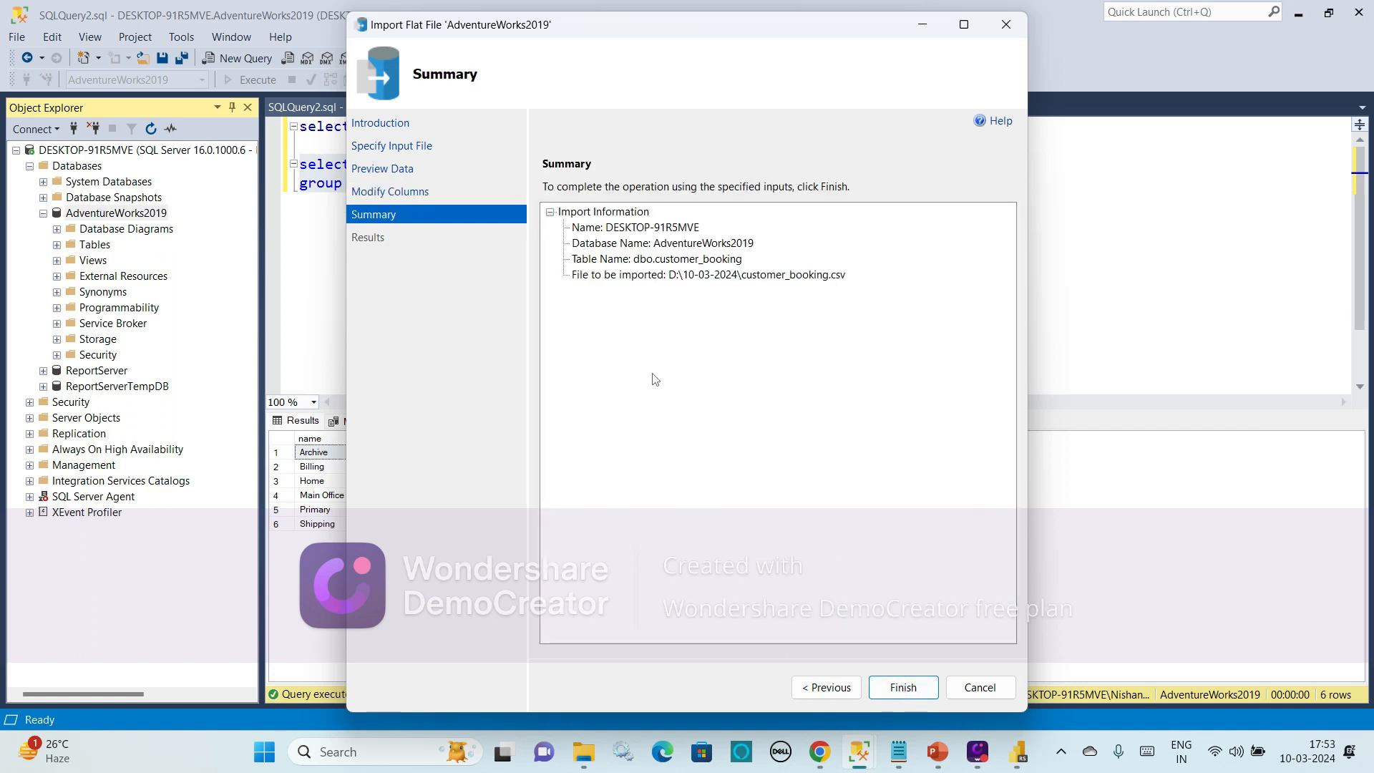
pyautogui.click(902, 688)
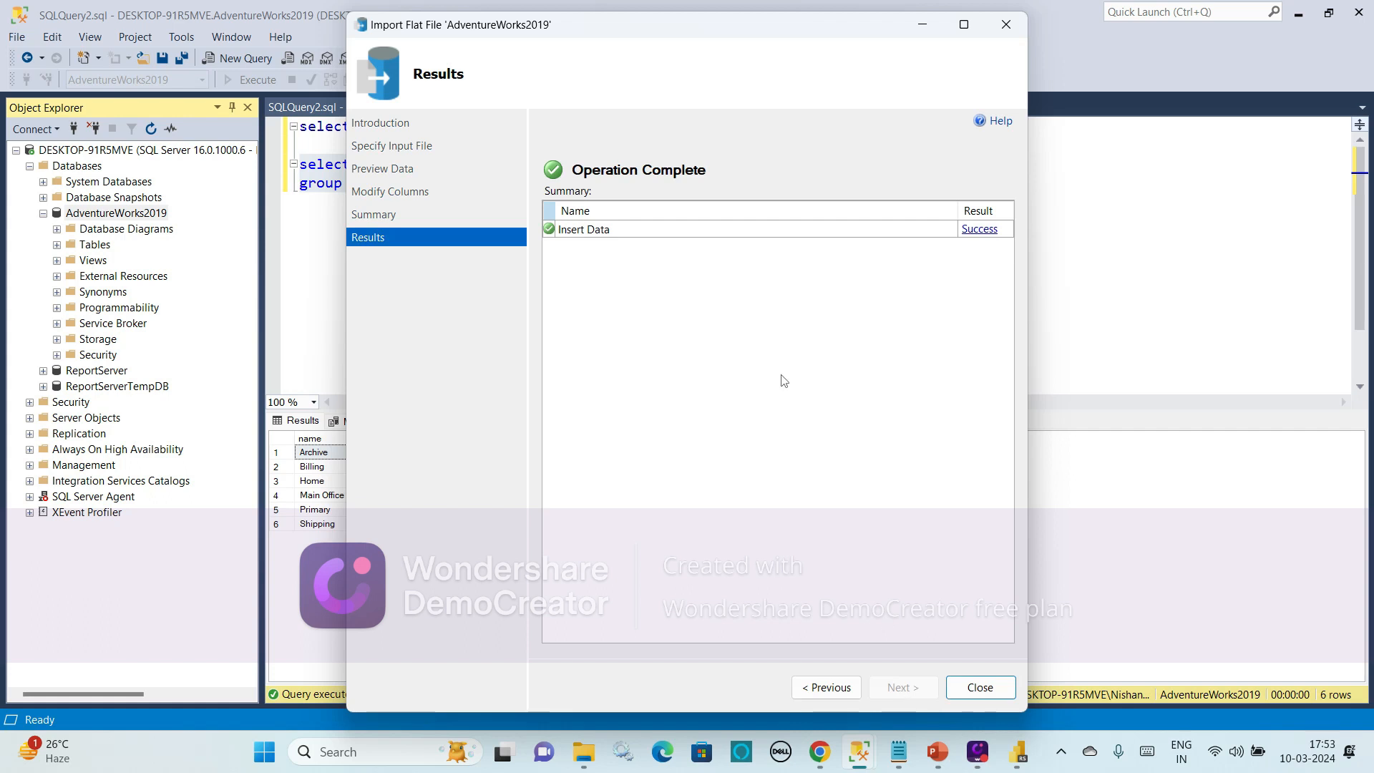
pyautogui.click(980, 688)
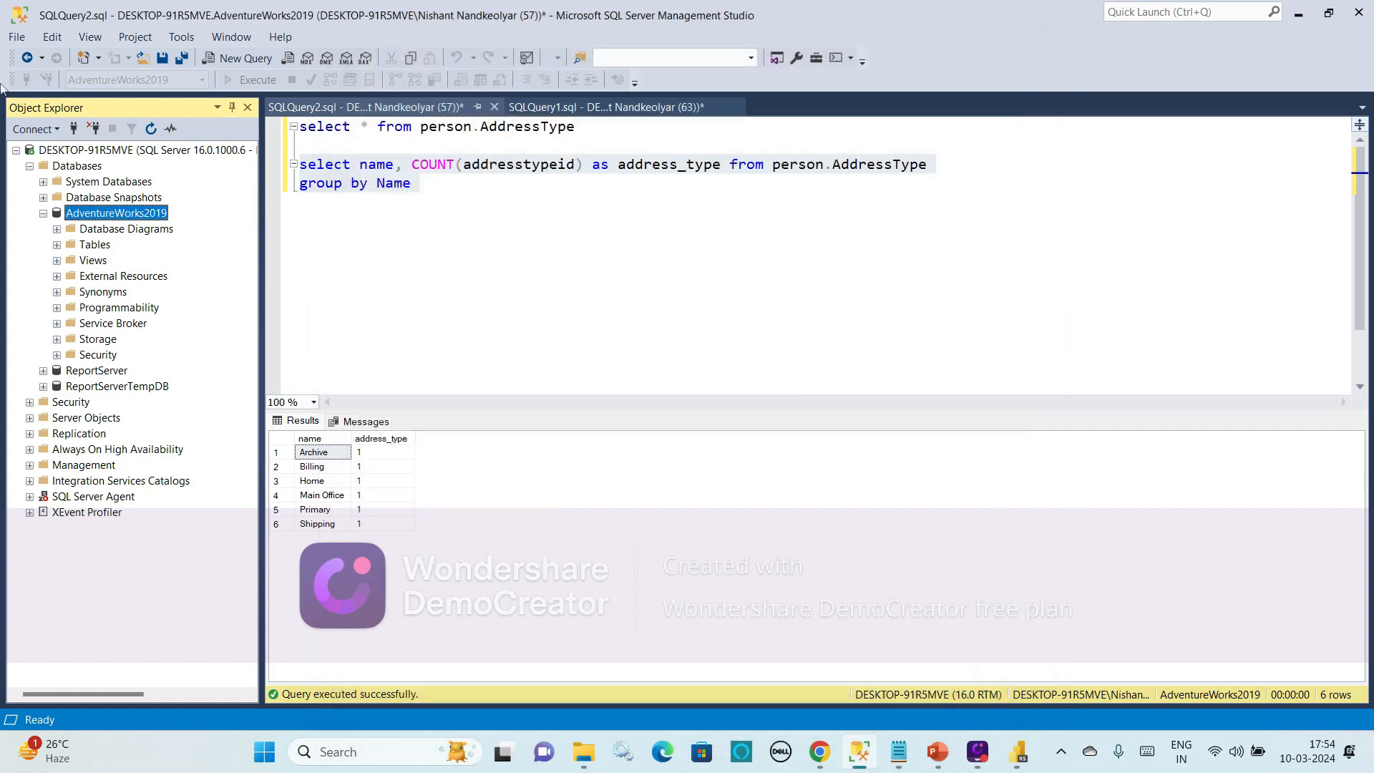
# Refresh AdventureWorks2019 and create a new database named with the account owner's first name, keeping the default owner and file settings
pyautogui.rightClick(83, 217)
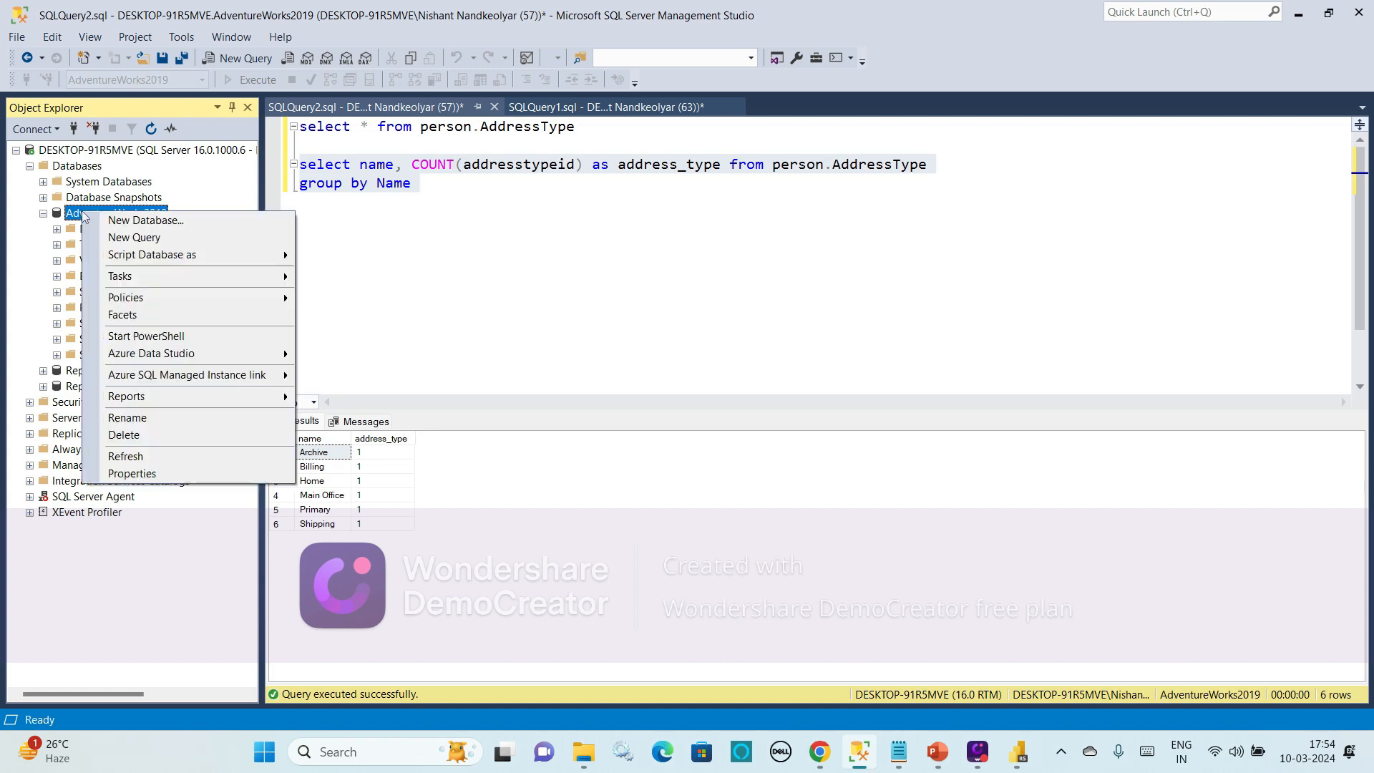
pyautogui.click(126, 456)
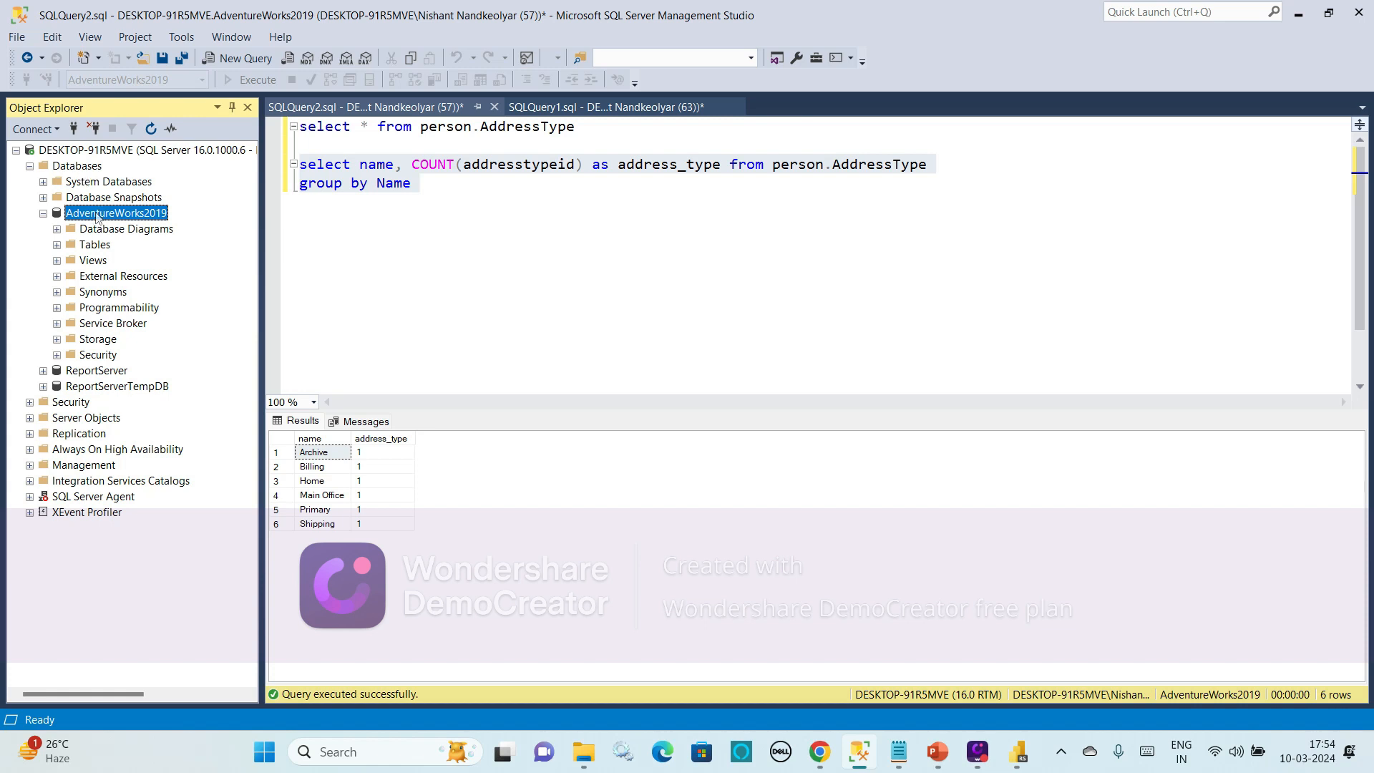
pyautogui.rightClick(96, 215)
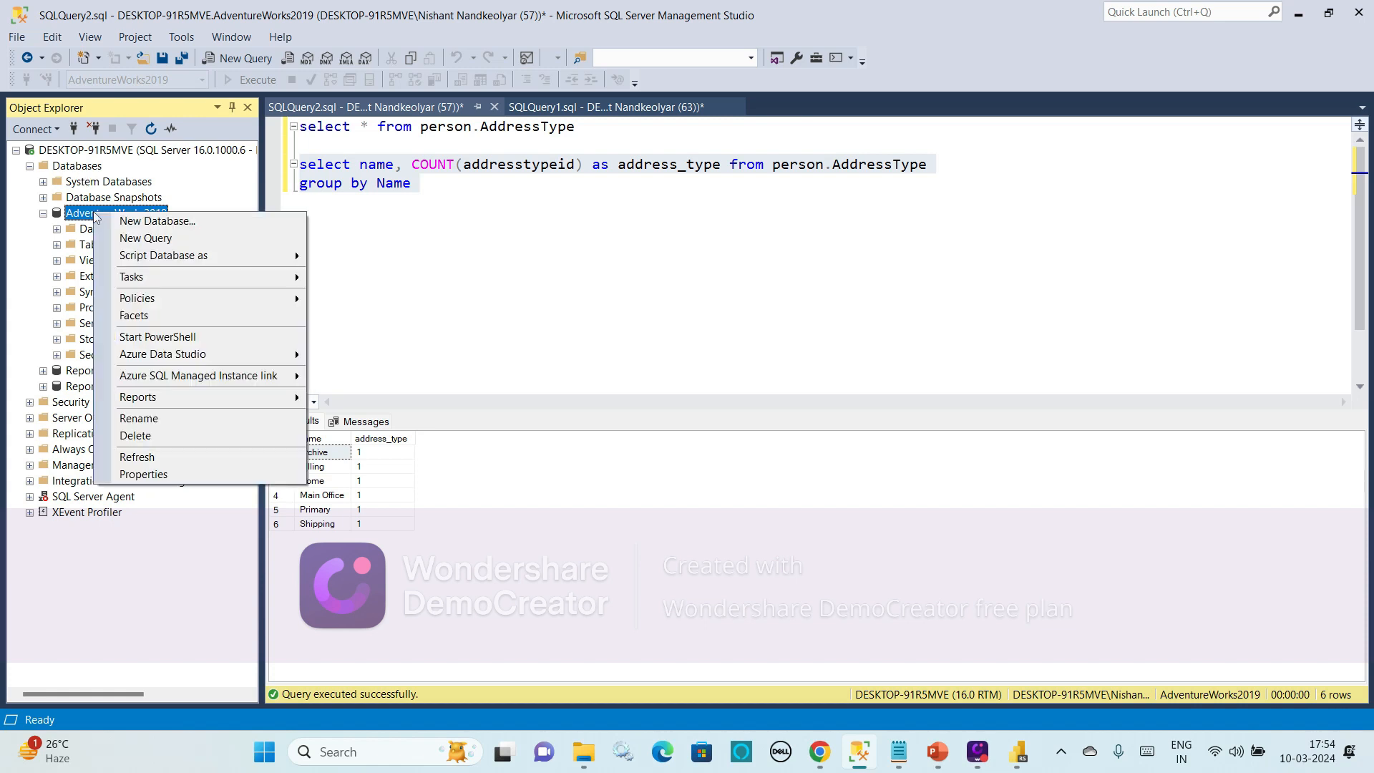
pyautogui.click(157, 219)
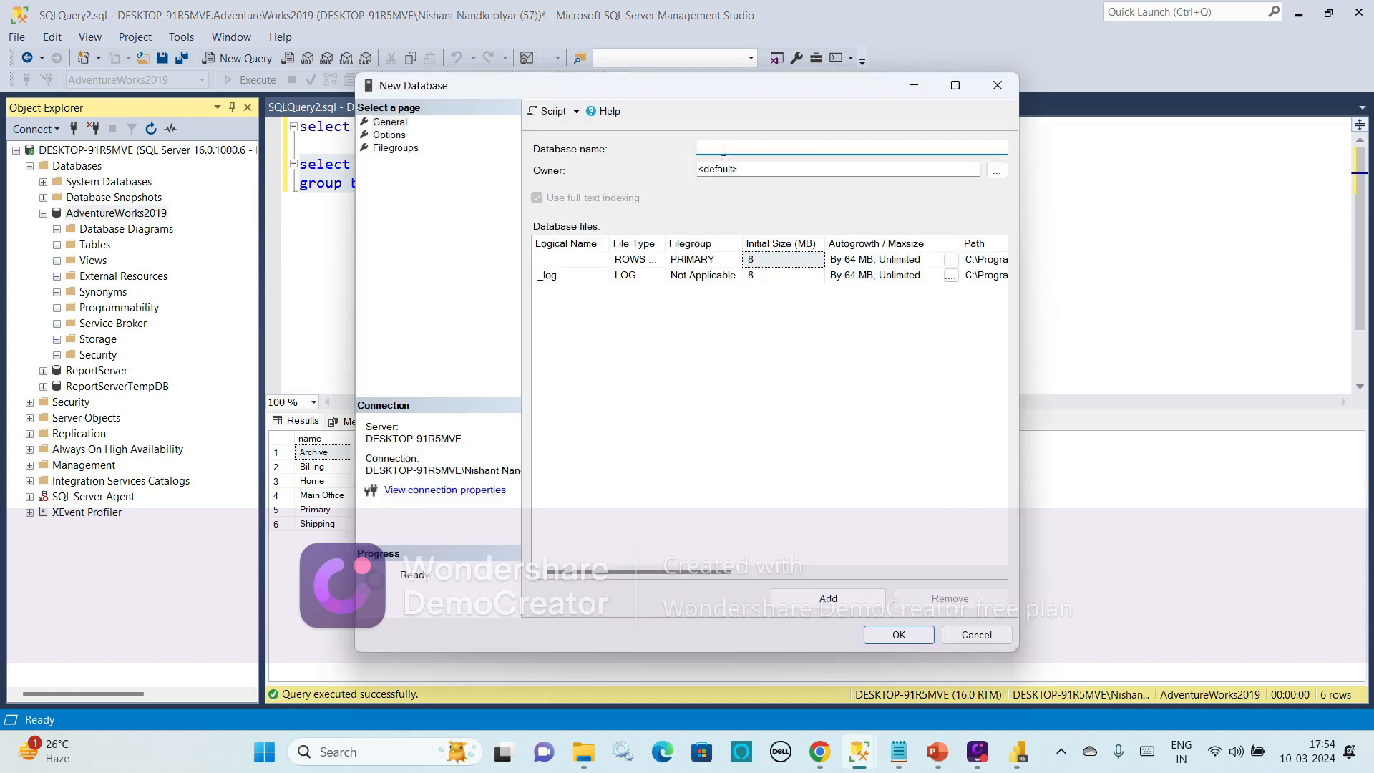
pyautogui.write('Nishant')
pyautogui.click(896, 634)
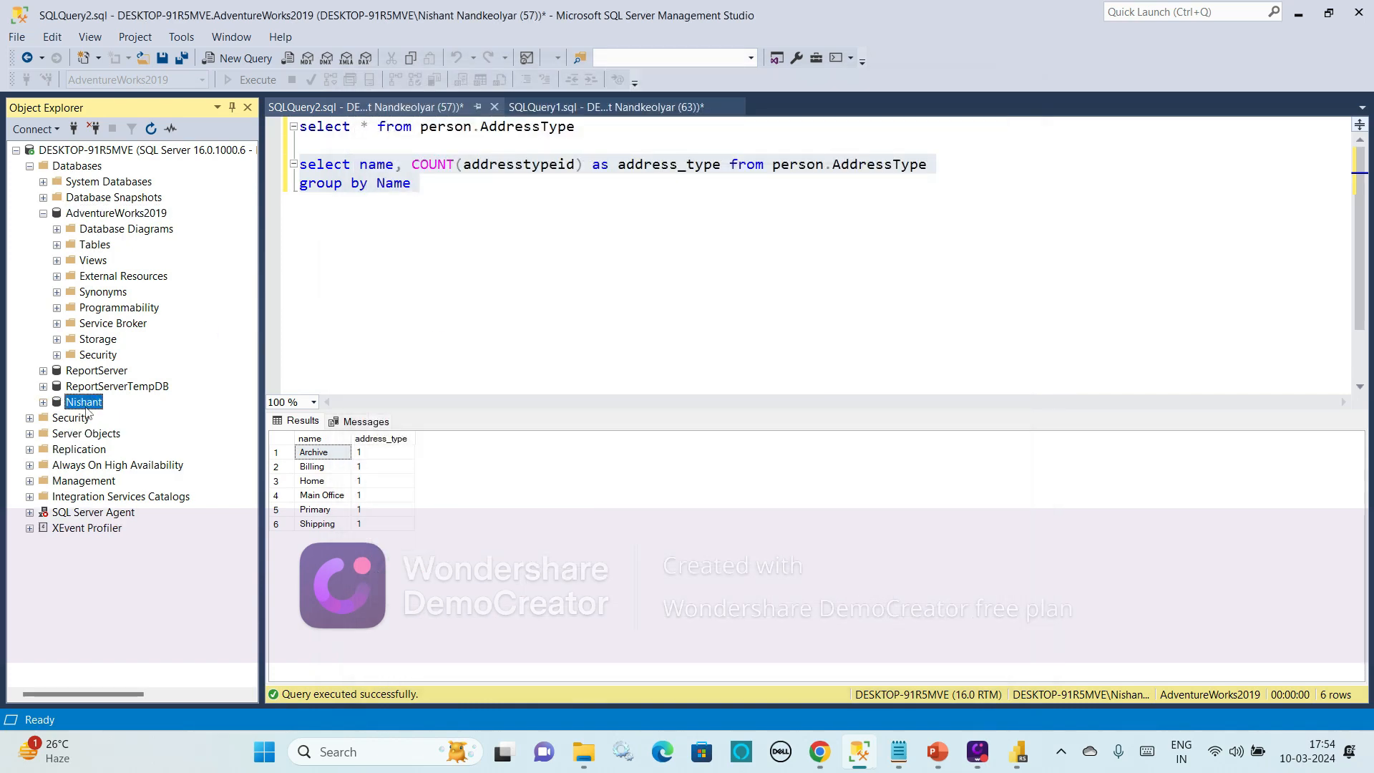
# Expand the new database's Tables folder and start the Import Flat File wizard for that database, continuing past its introduction
pyautogui.click(43, 403)
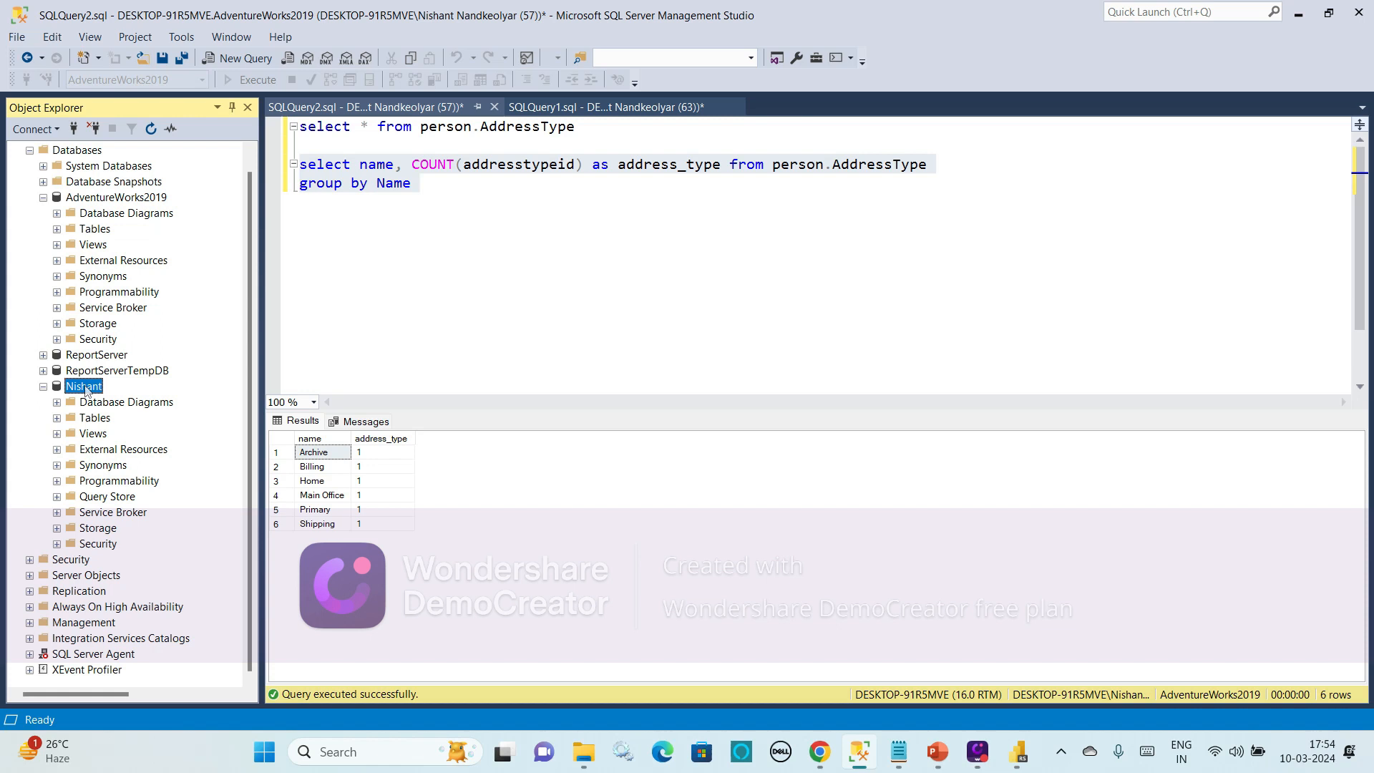
pyautogui.click(57, 418)
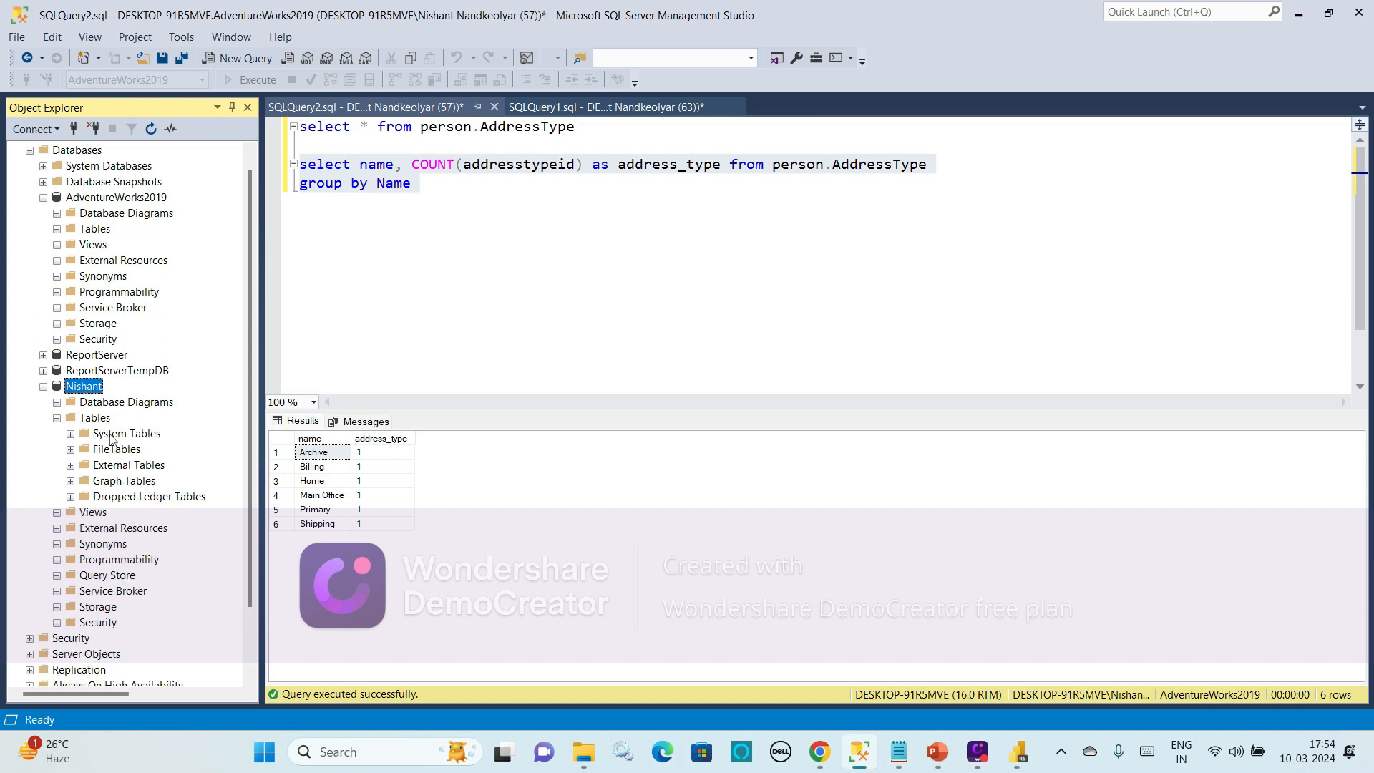
pyautogui.rightClick(84, 390)
pyautogui.moveTo(171, 458)
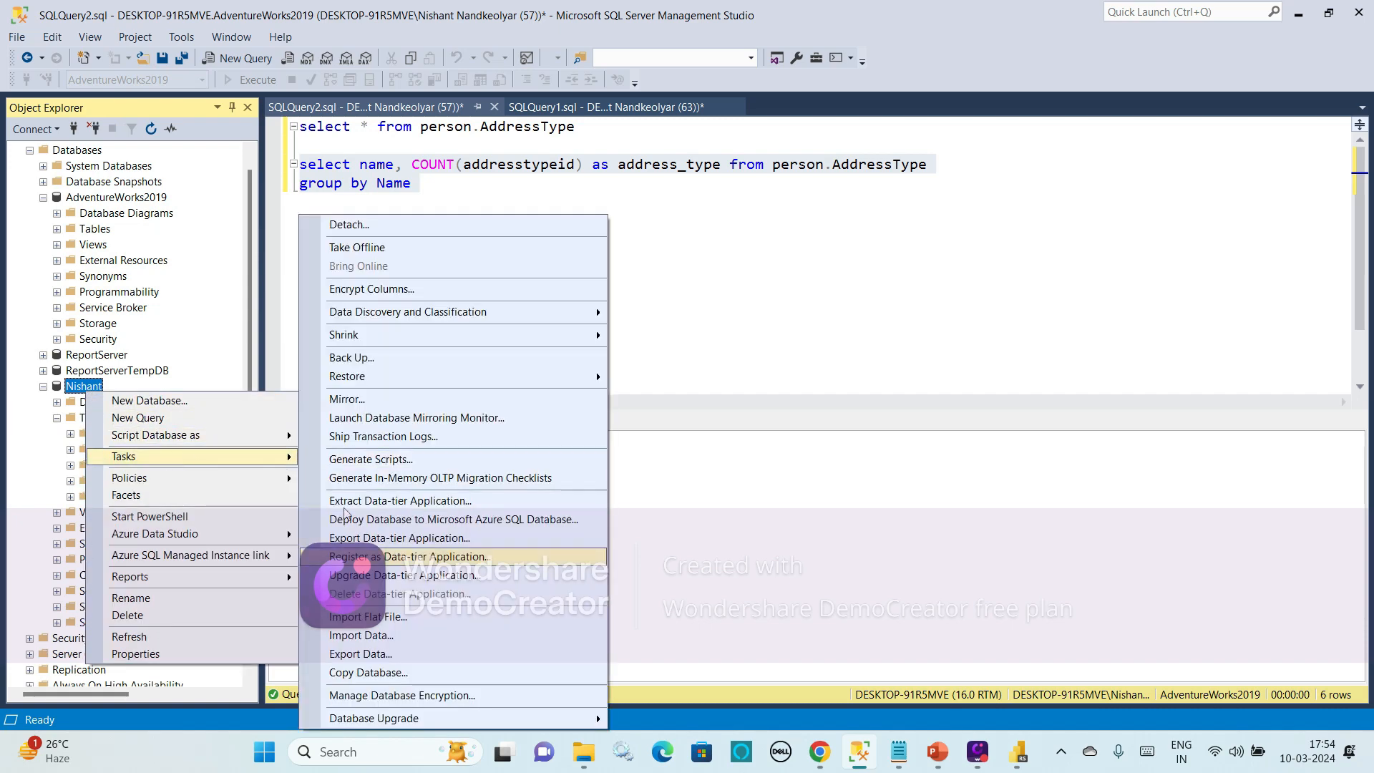
pyautogui.click(368, 617)
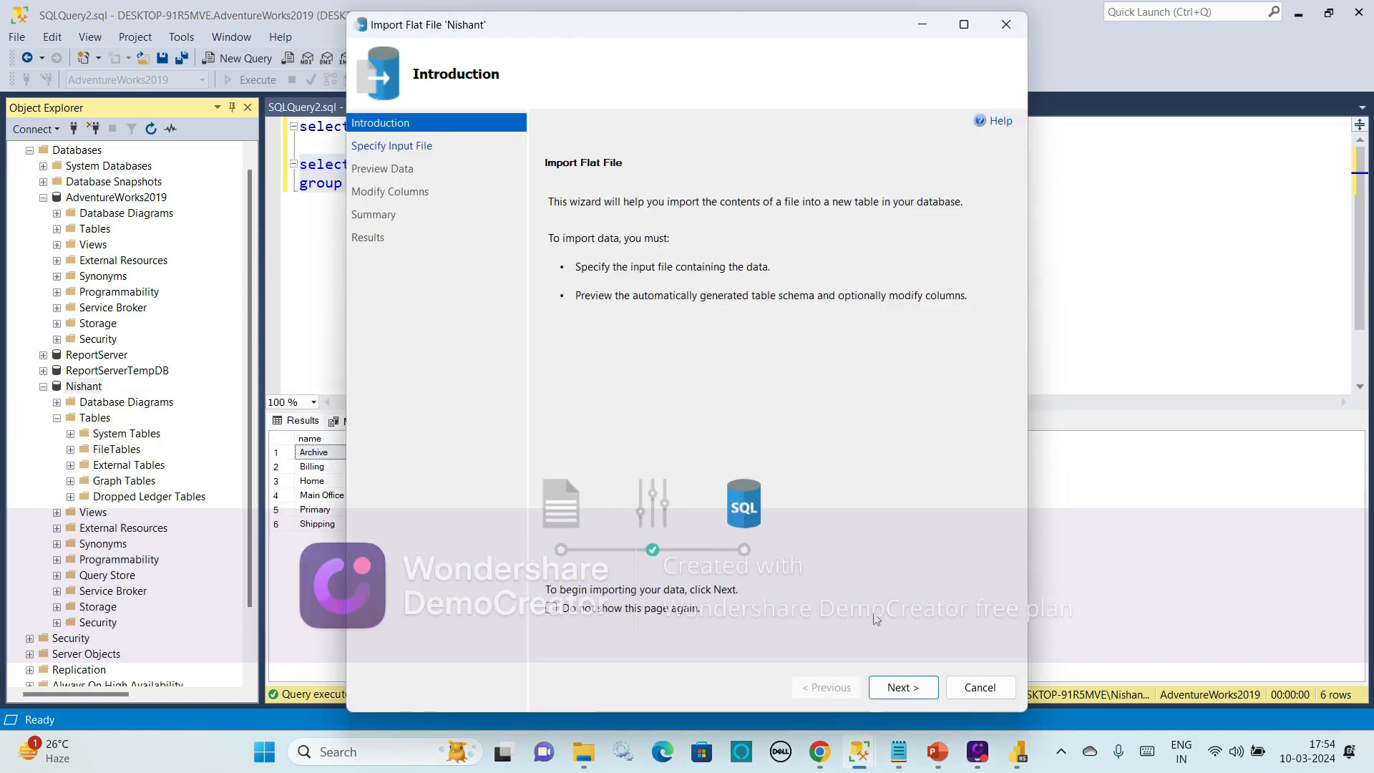
pyautogui.click(898, 686)
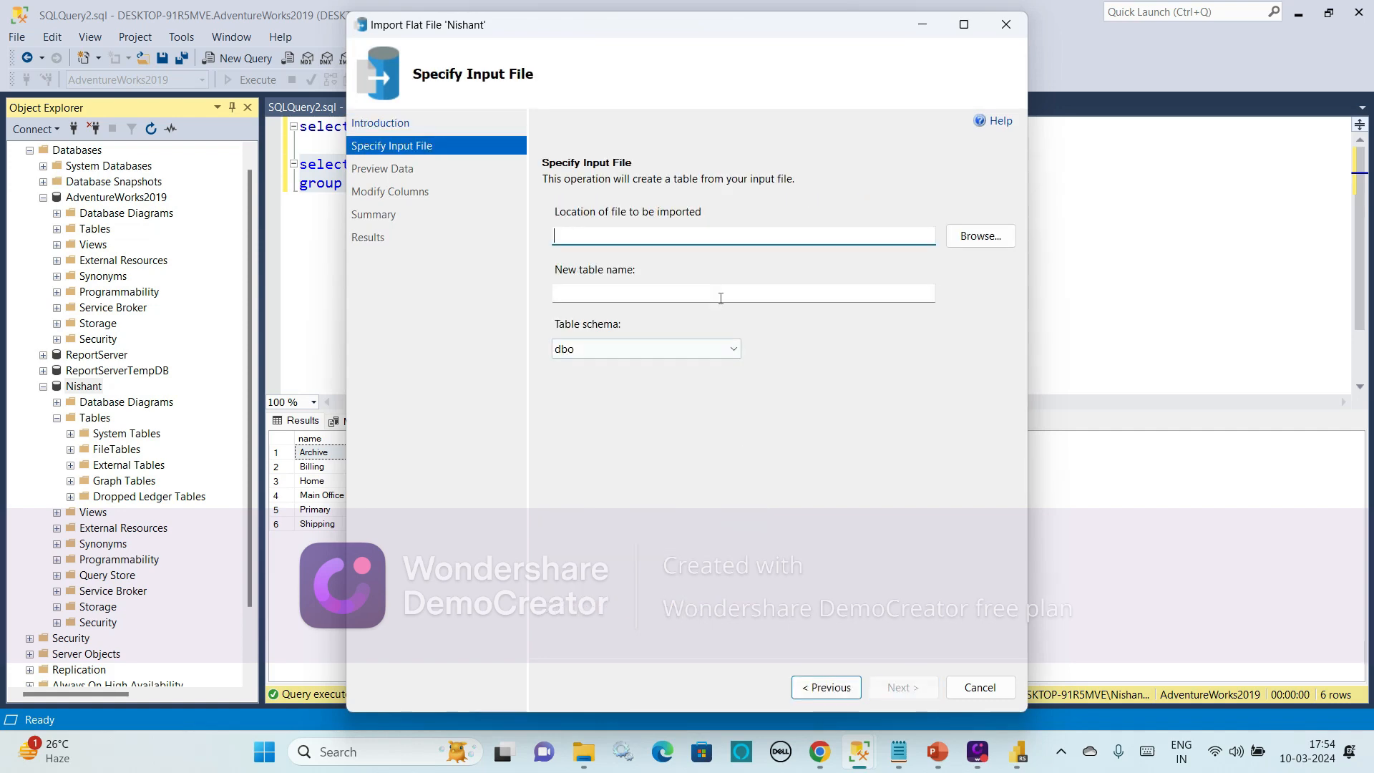
# Choose customer_booking.csv from the 10-03-2024 folder as the input file, keep table name customer_booking and schema dbo, and preview the data
pyautogui.click(978, 236)
pyautogui.click(559, 214)
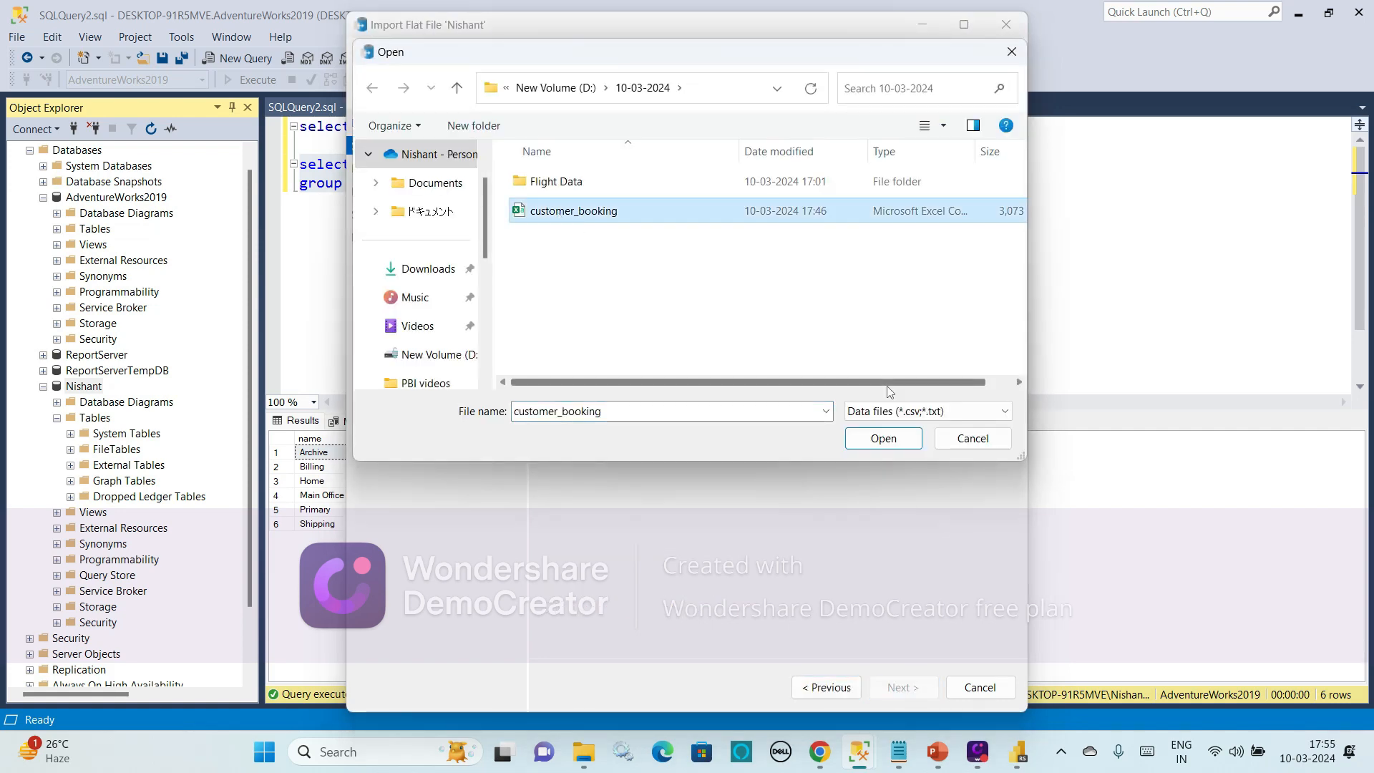
pyautogui.click(883, 438)
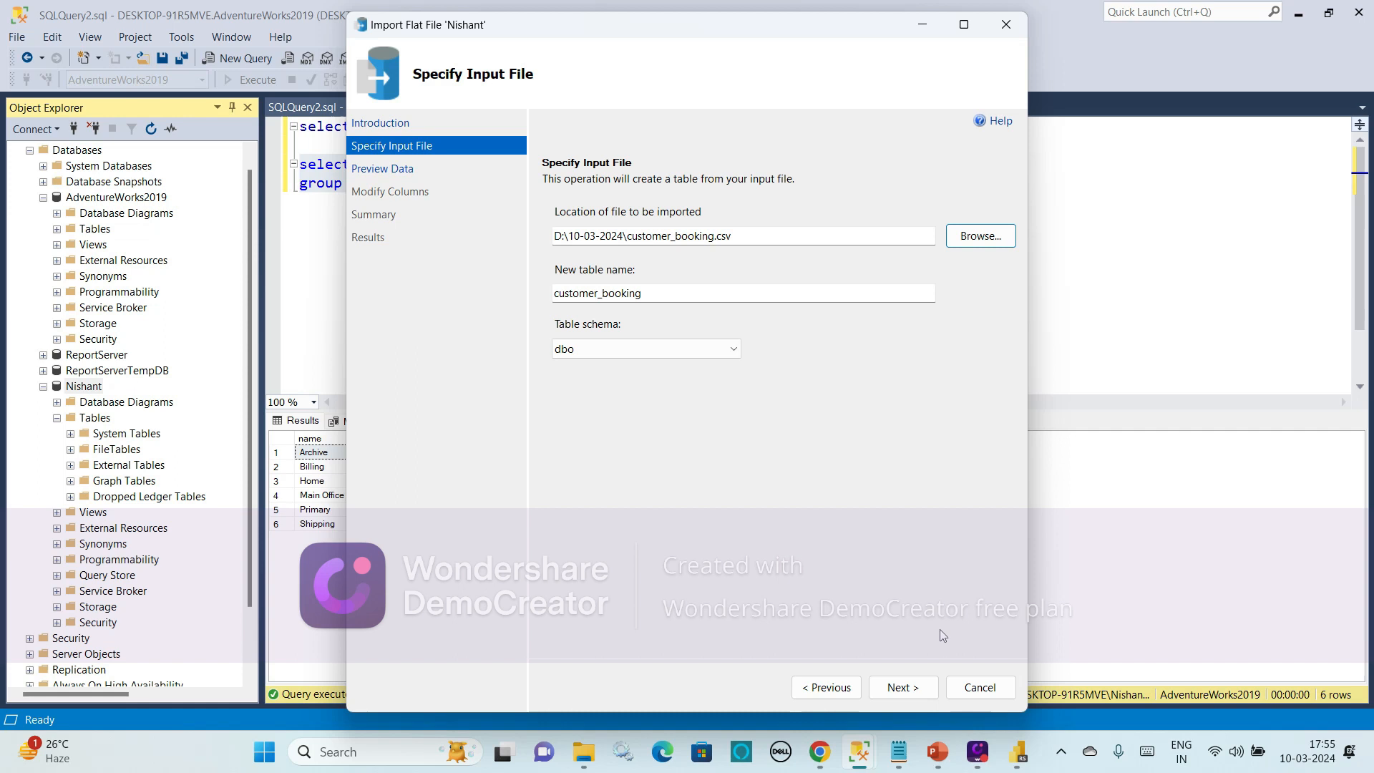
pyautogui.click(906, 687)
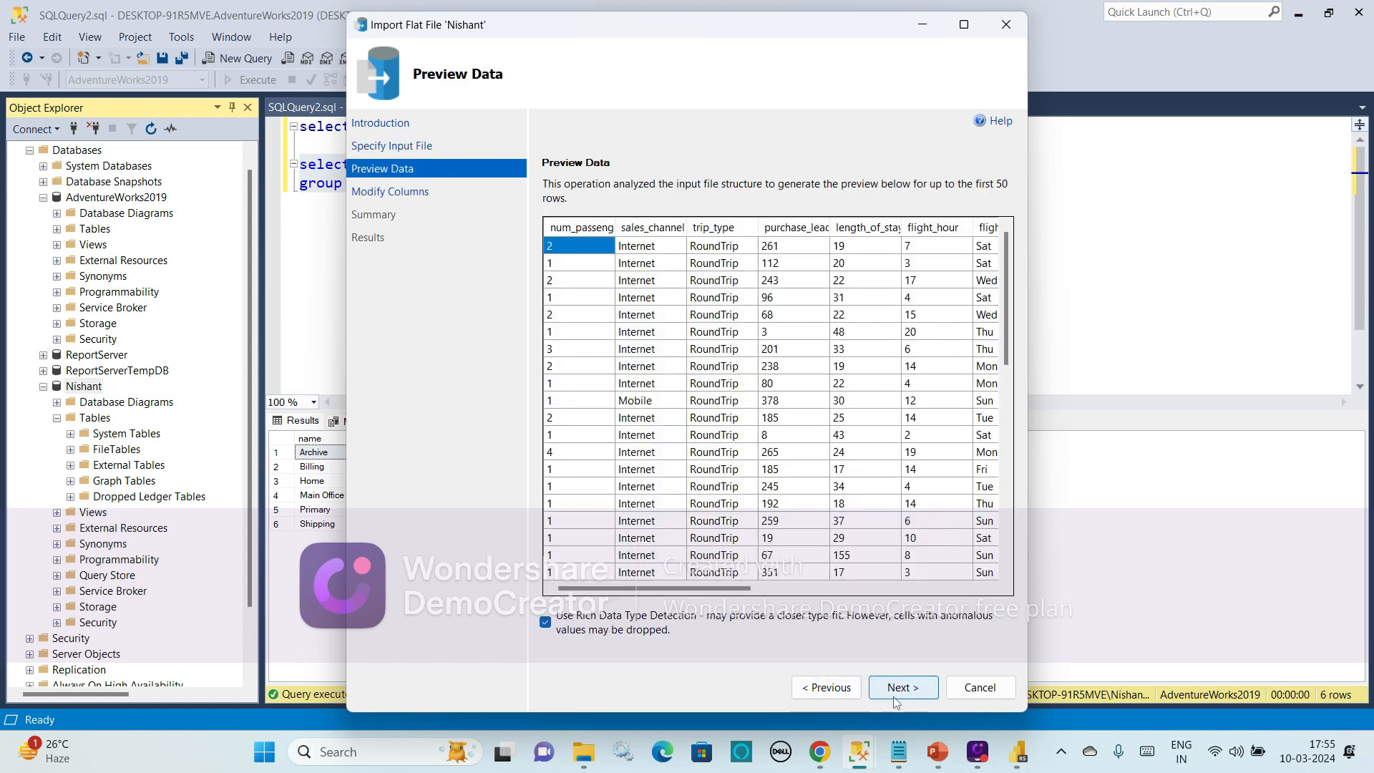
# Accept the previewed data and generated column definitions, run the import into the new database's dbo.customer_booking table and close the wizard
pyautogui.click(898, 688)
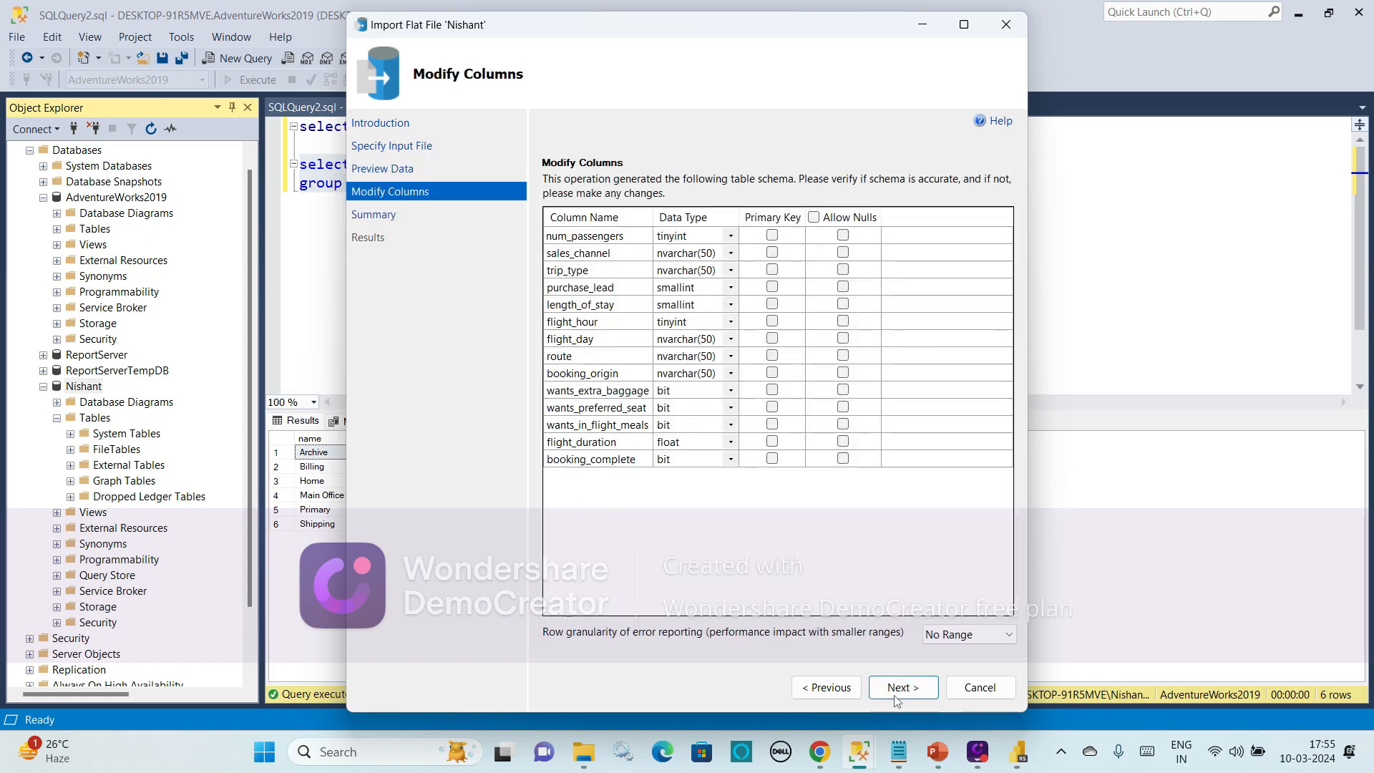
pyautogui.click(906, 688)
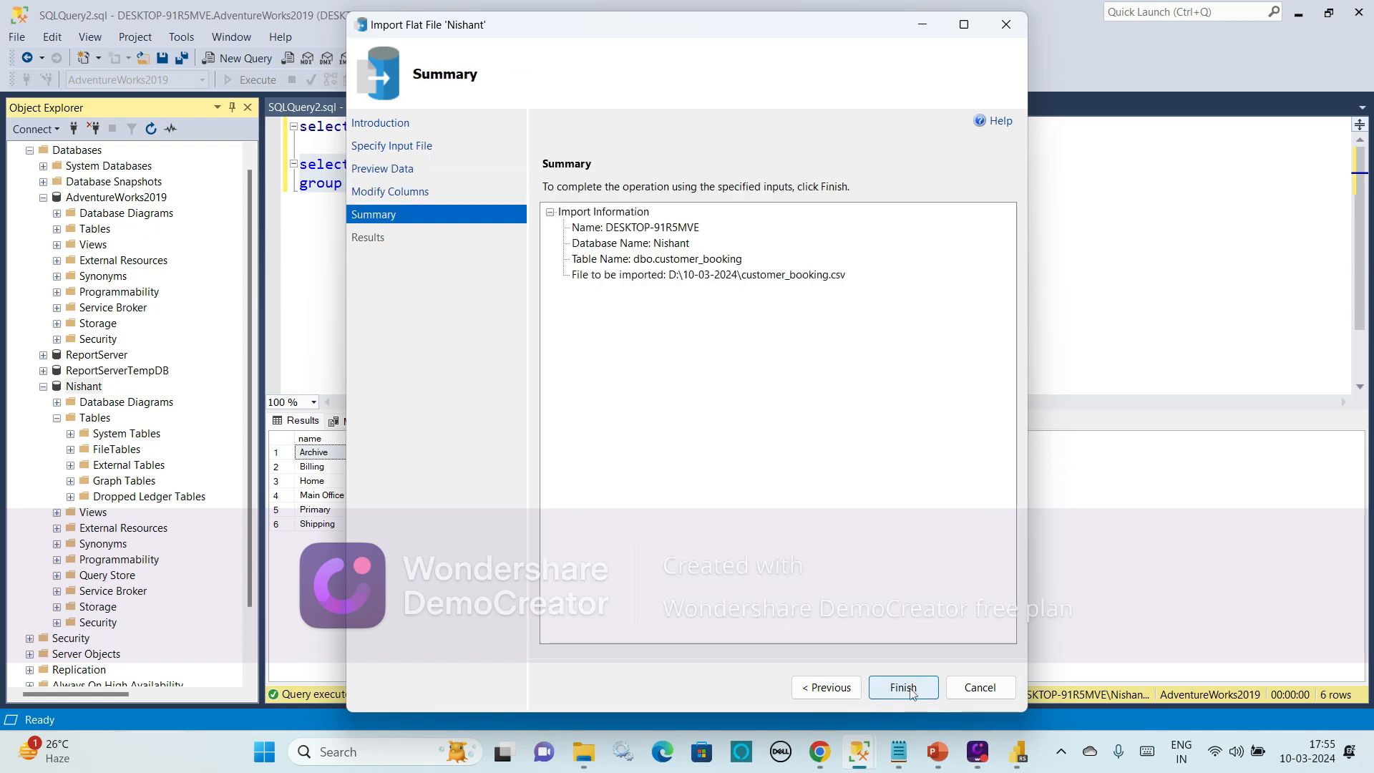
pyautogui.click(908, 689)
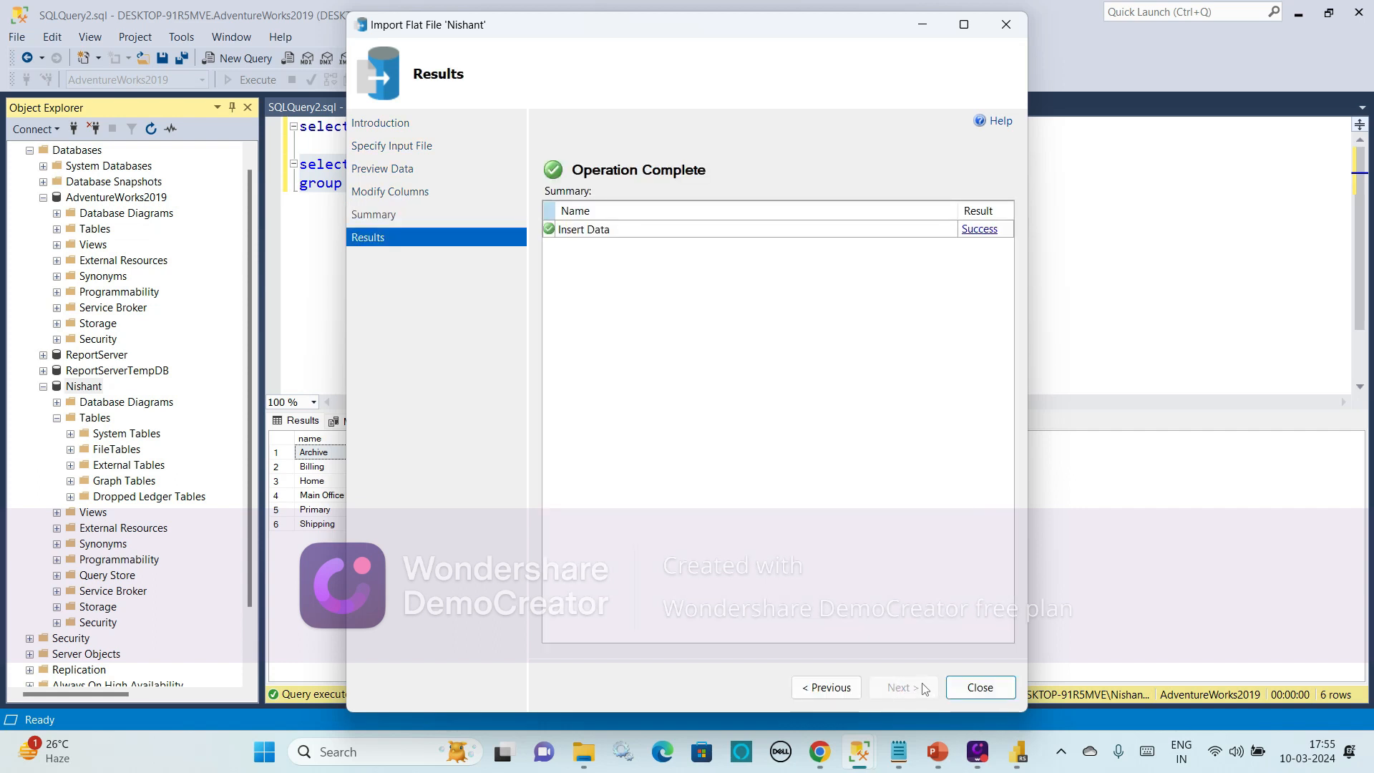
pyautogui.click(969, 691)
# Refresh the new database and expand its Tables folder to list the imported table
pyautogui.rightClick(85, 387)
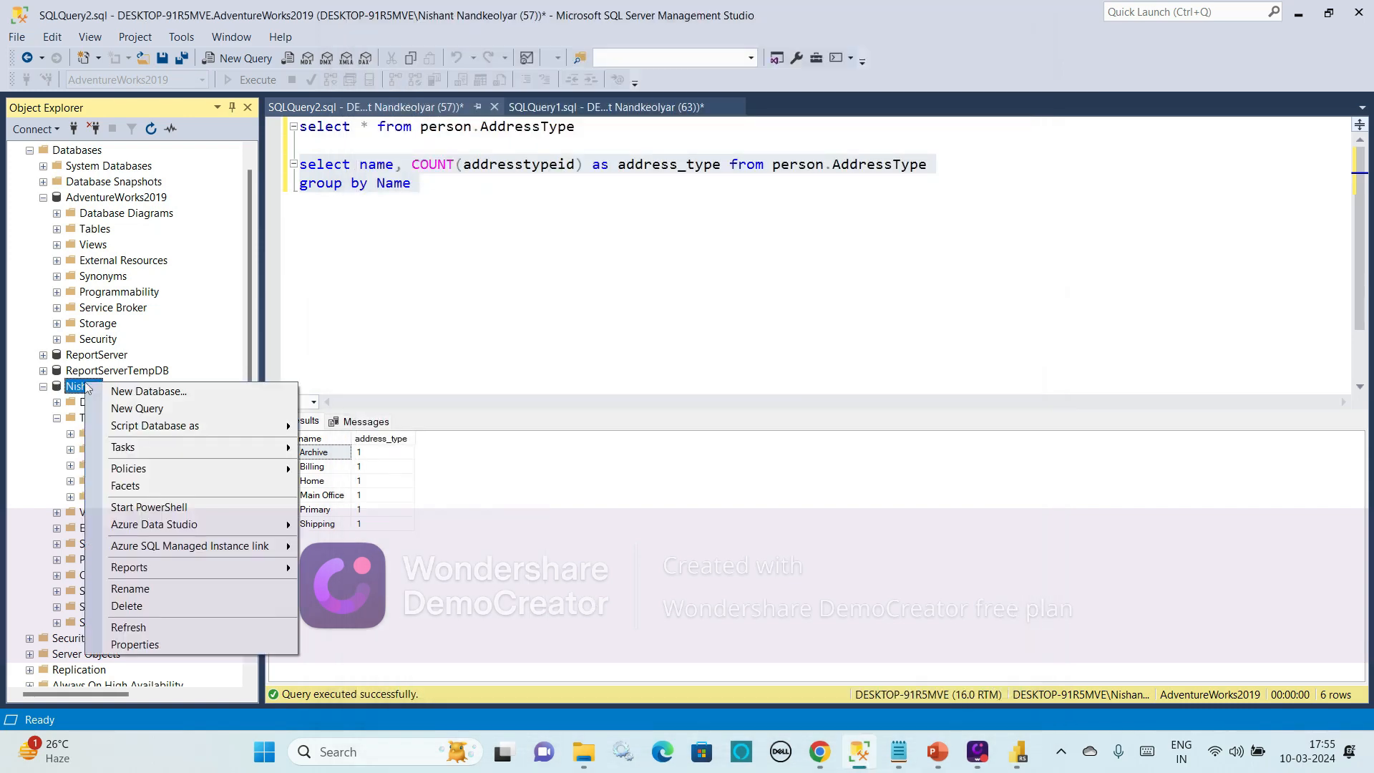
pyautogui.click(149, 627)
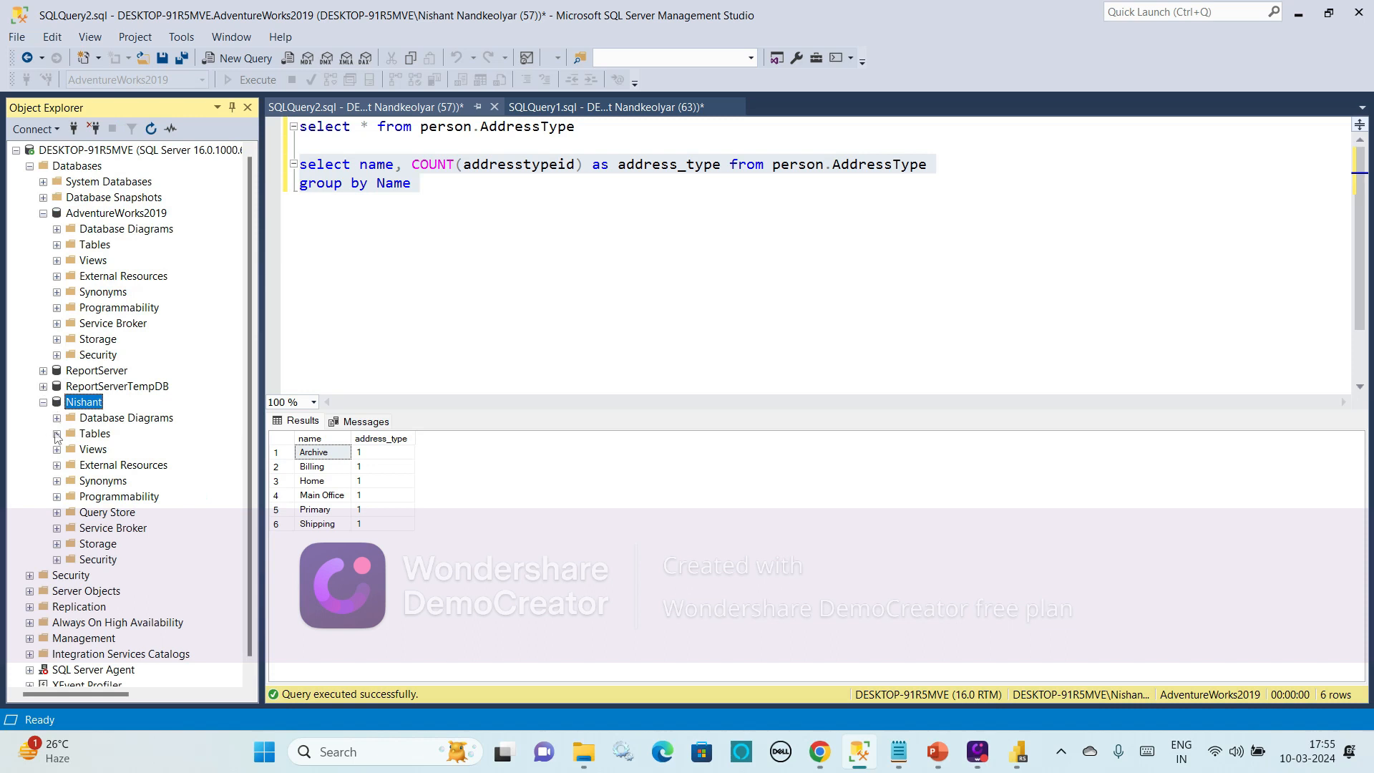
pyautogui.click(57, 433)
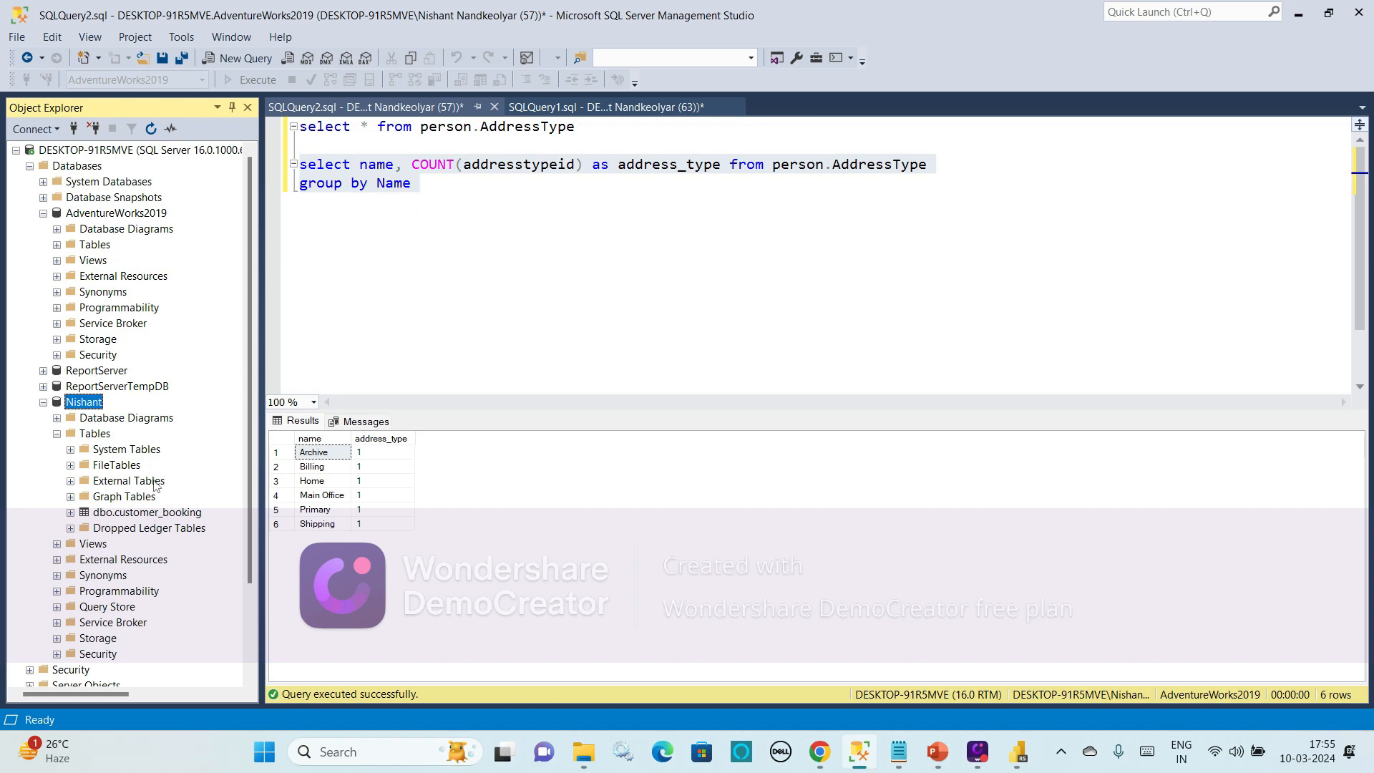
# Select the top 1000 rows of dbo.customer_booking and review the generated query down to its FROM clause
pyautogui.click(141, 514)
pyautogui.rightClick(142, 517)
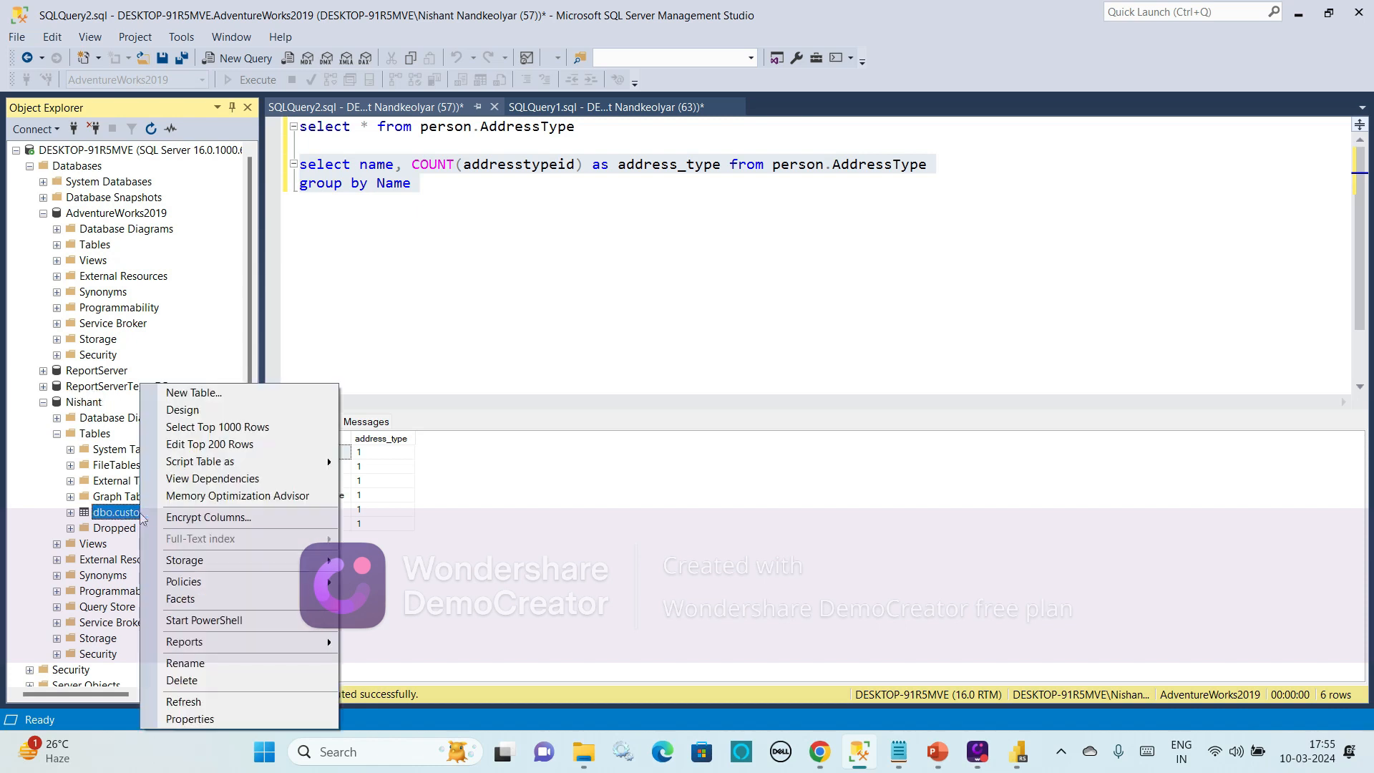
pyautogui.click(216, 428)
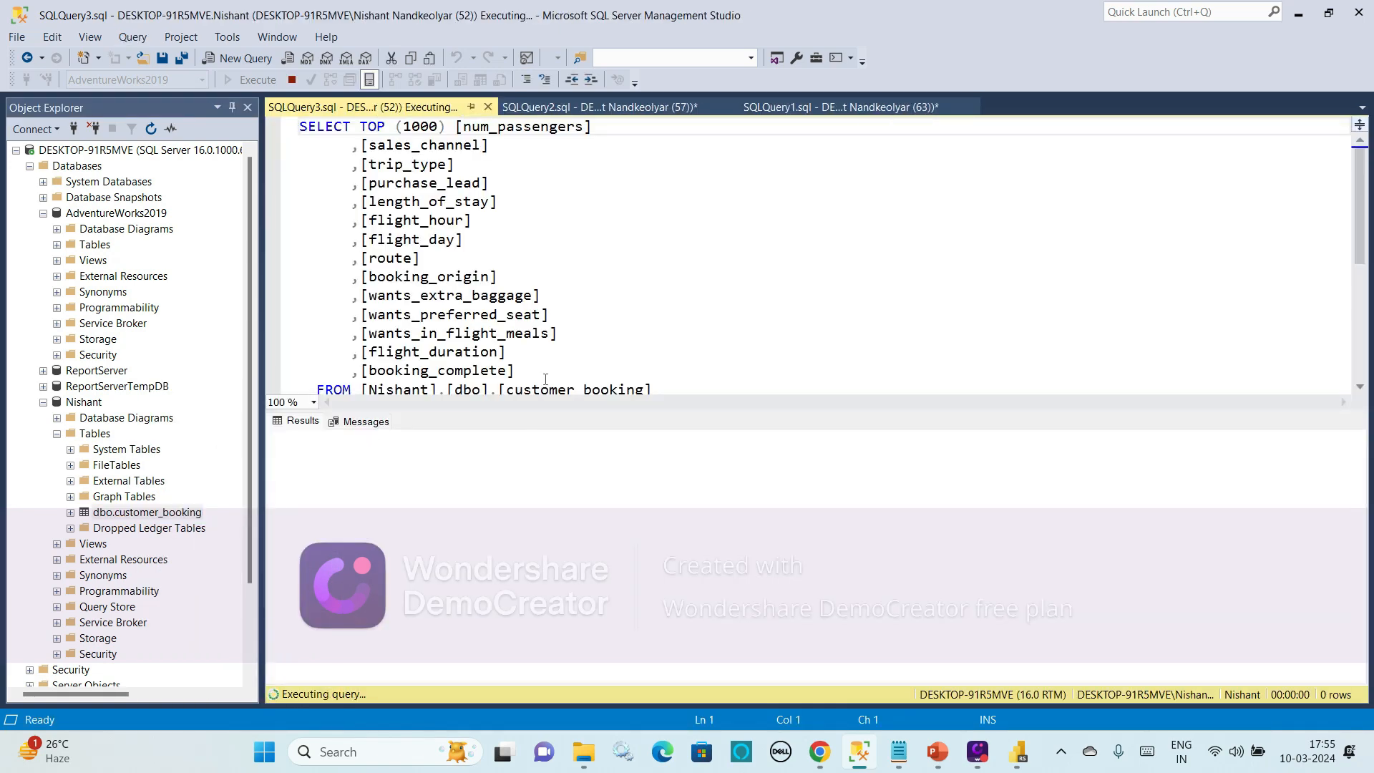
pyautogui.scroll(-3, 570, 344)
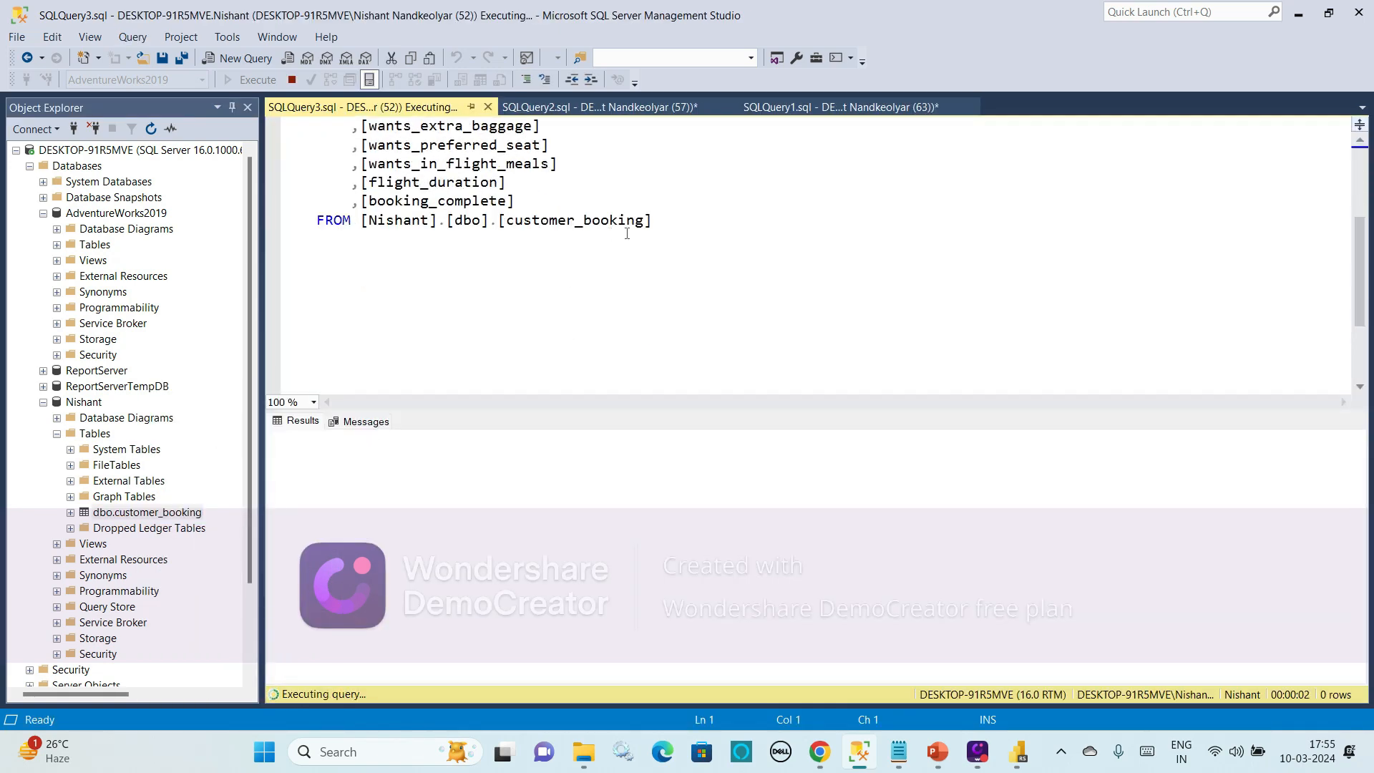
pyautogui.moveTo(658, 220); pyautogui.dragTo(497, 227)
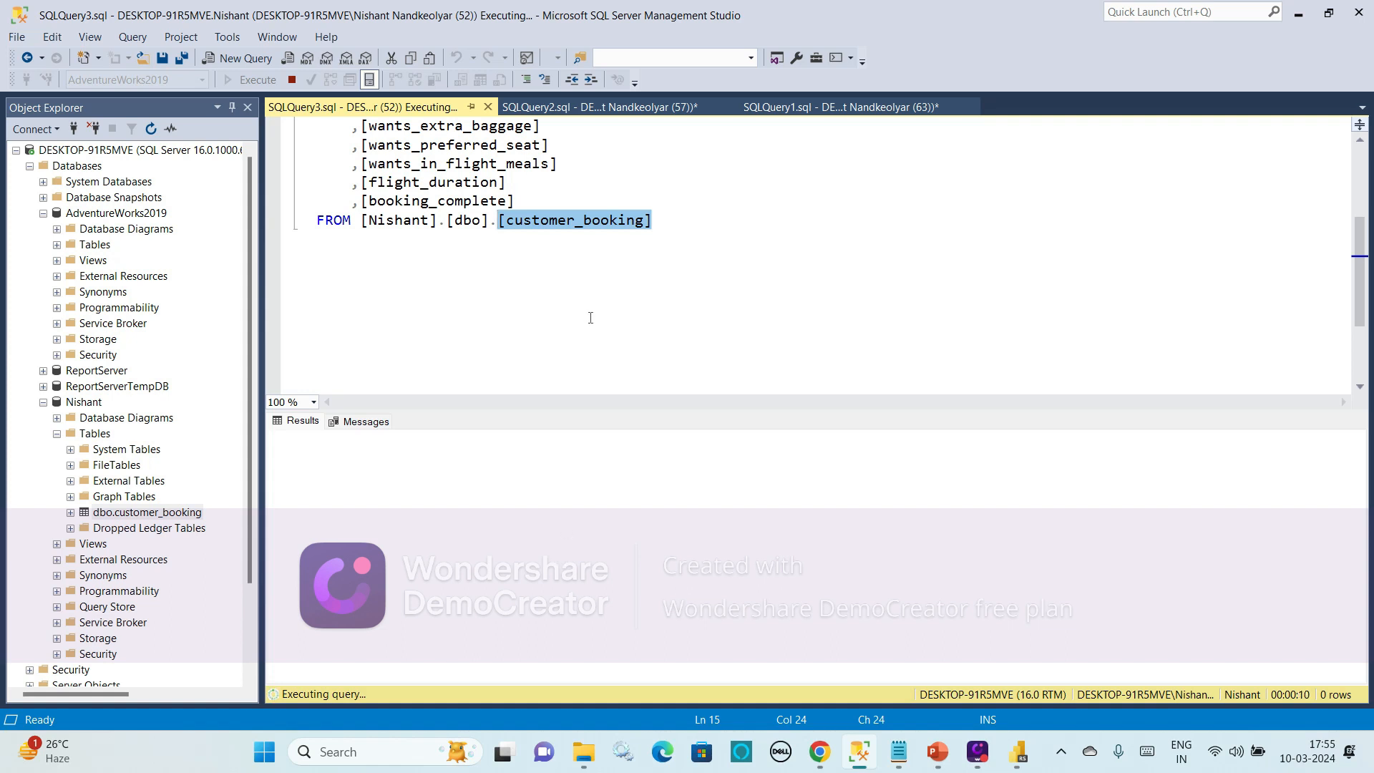
pyautogui.scroll(3, 594, 320)
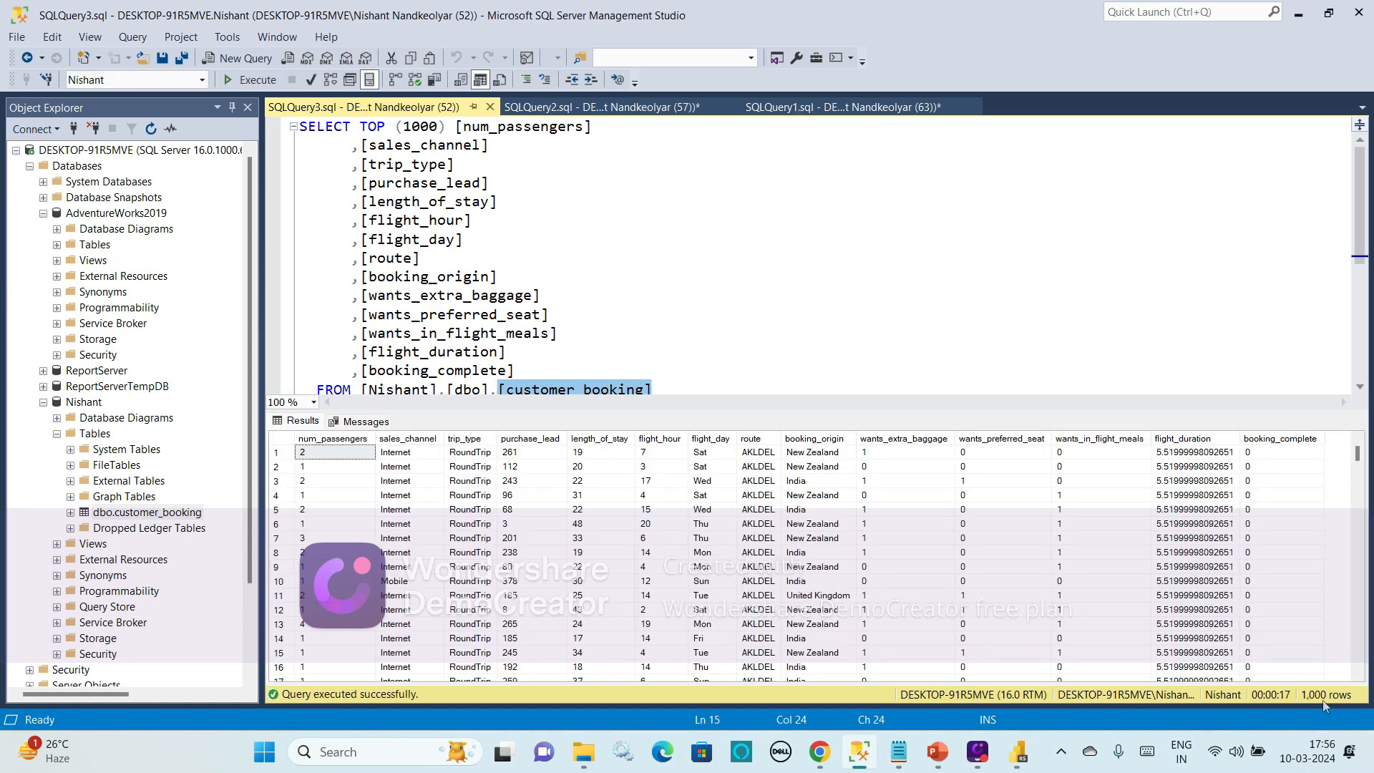
# Remove TOP (1000) from the generated customer_booking query and execute it to return all rows
pyautogui.click(448, 126)
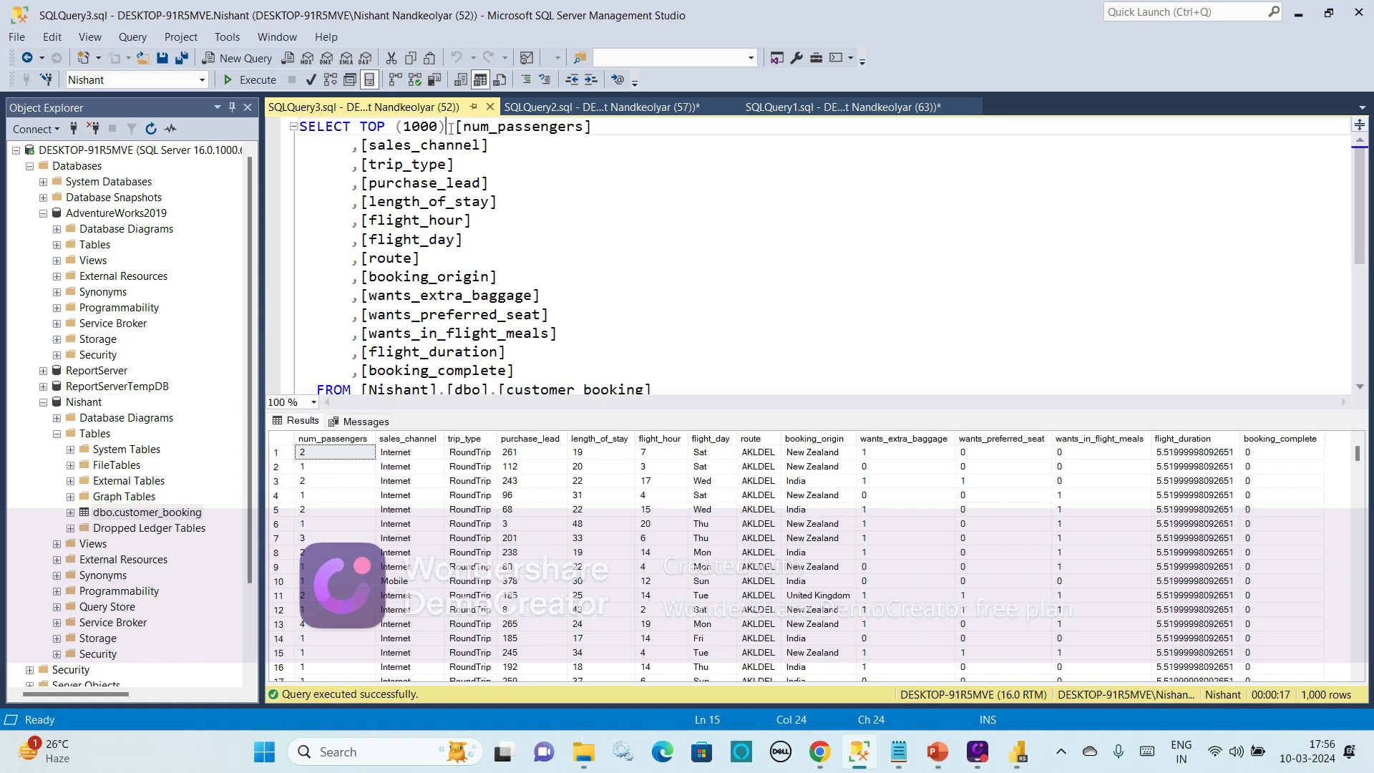
pyautogui.press('BackSpace')
pyautogui.press('BackSpace')
pyautogui.press('BackSpace')
pyautogui.press('BackSpace')
pyautogui.press('BackSpace')
pyautogui.press('BackSpace')
pyautogui.press('BackSpace')
pyautogui.press('BackSpace')
pyautogui.press('BackSpace')
pyautogui.press('BackSpace')
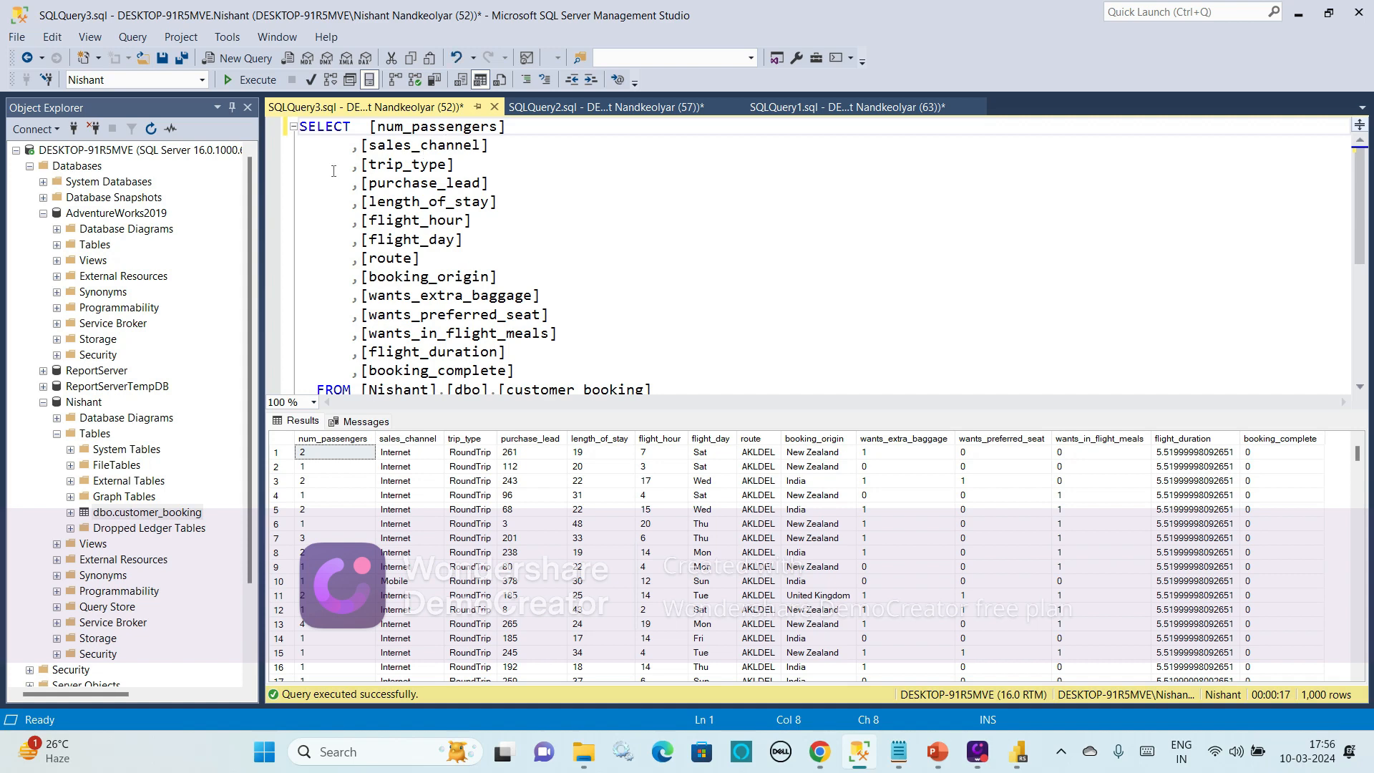
pyautogui.click(270, 83)
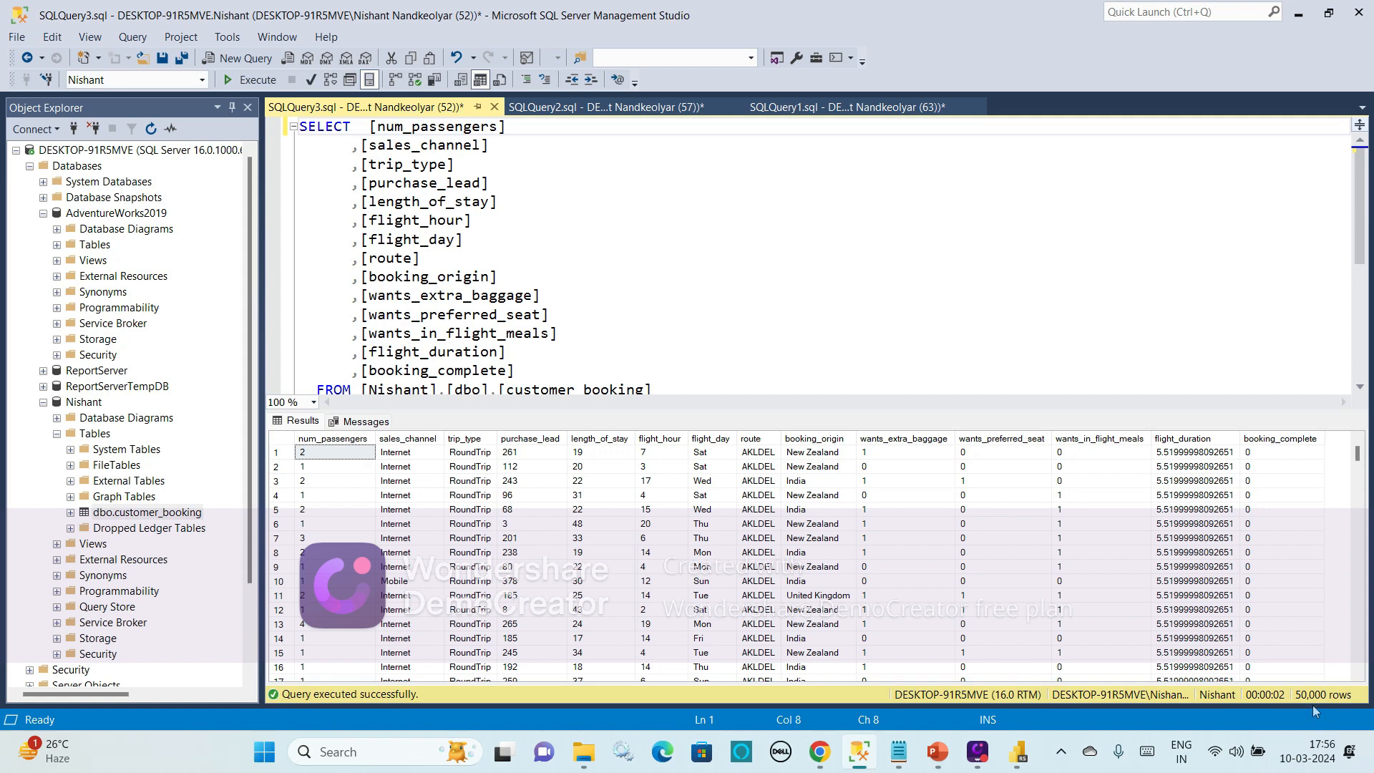
# Replace the whole generated query with SELECT * FROM [customer_booking] and execute it
pyautogui.scroll(-3, 662, 346)
pyautogui.click(681, 226)
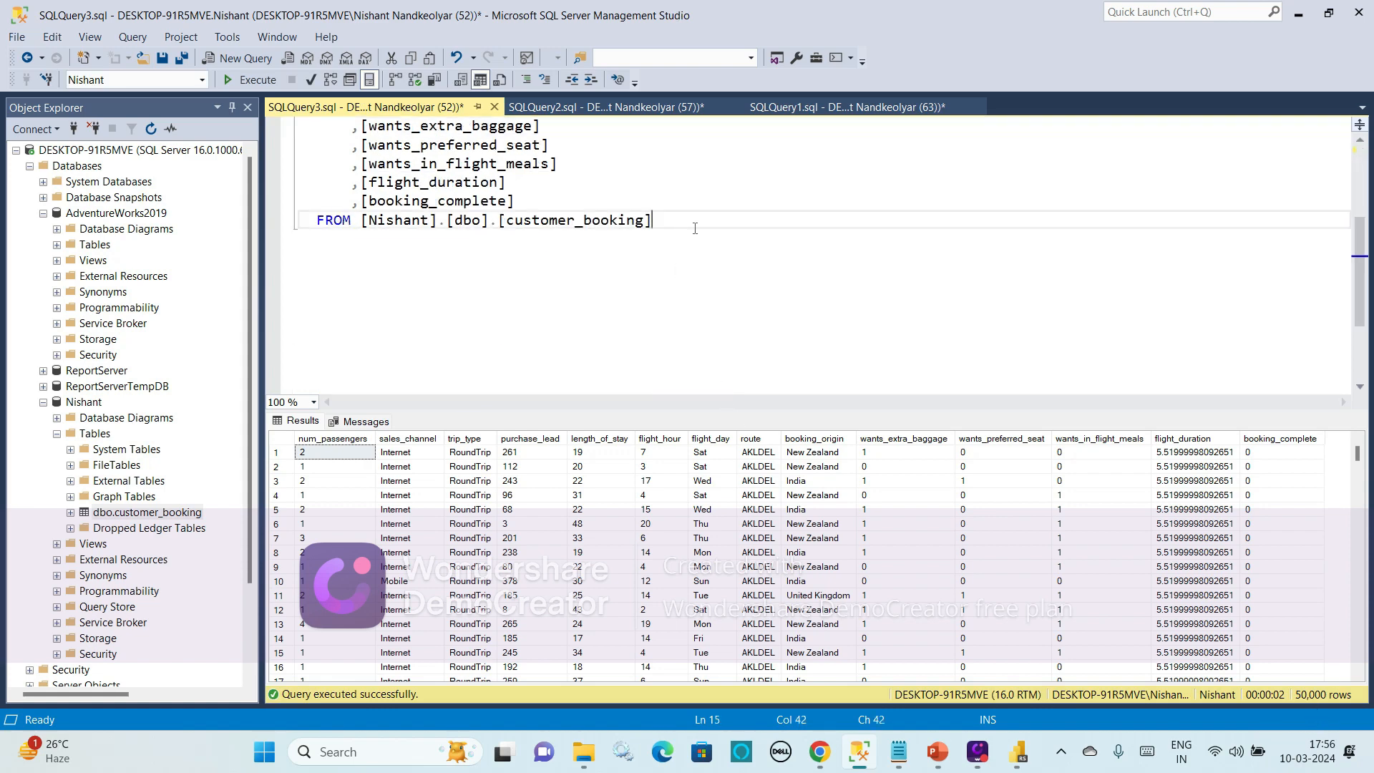
pyautogui.press('Return')
pyautogui.press('Return')
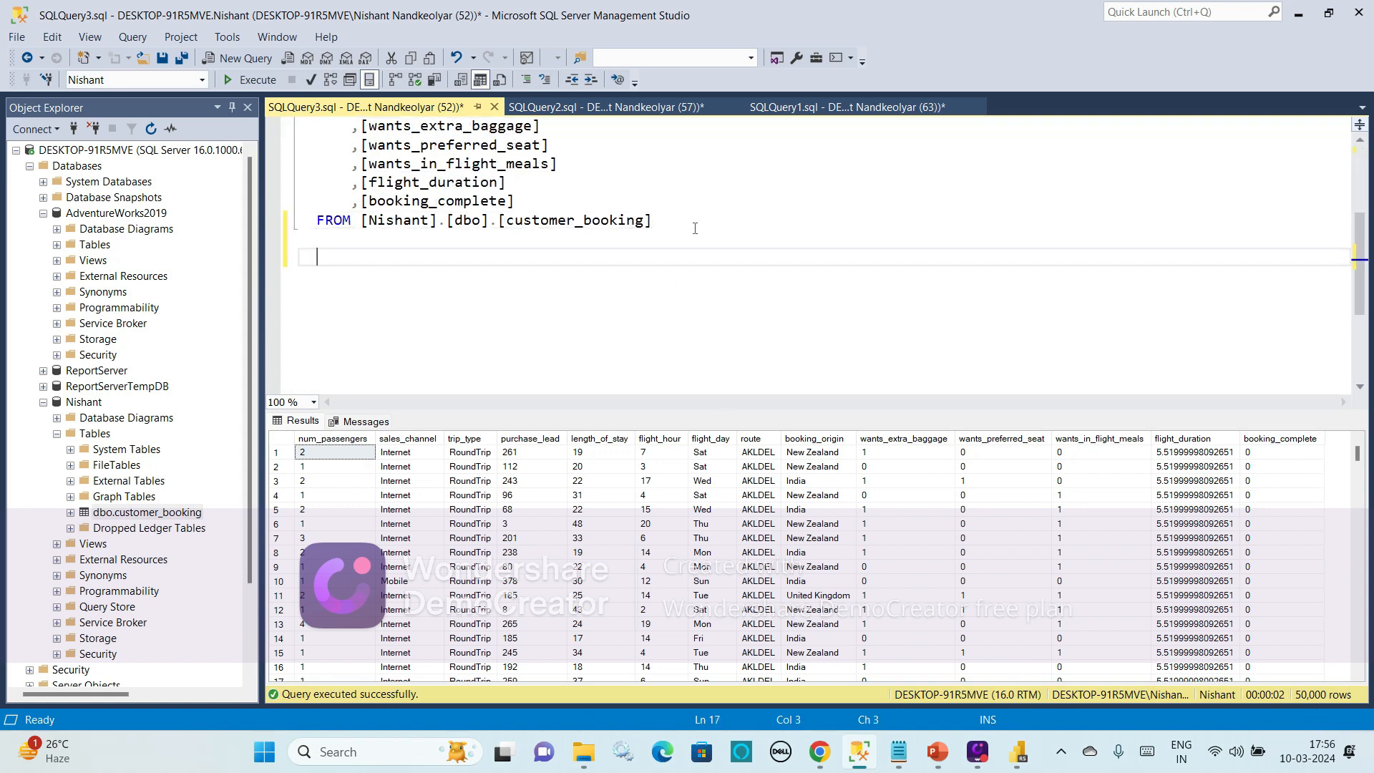
pyautogui.moveTo(695, 228); pyautogui.dragTo(310, 83)
pyautogui.press('Delete')
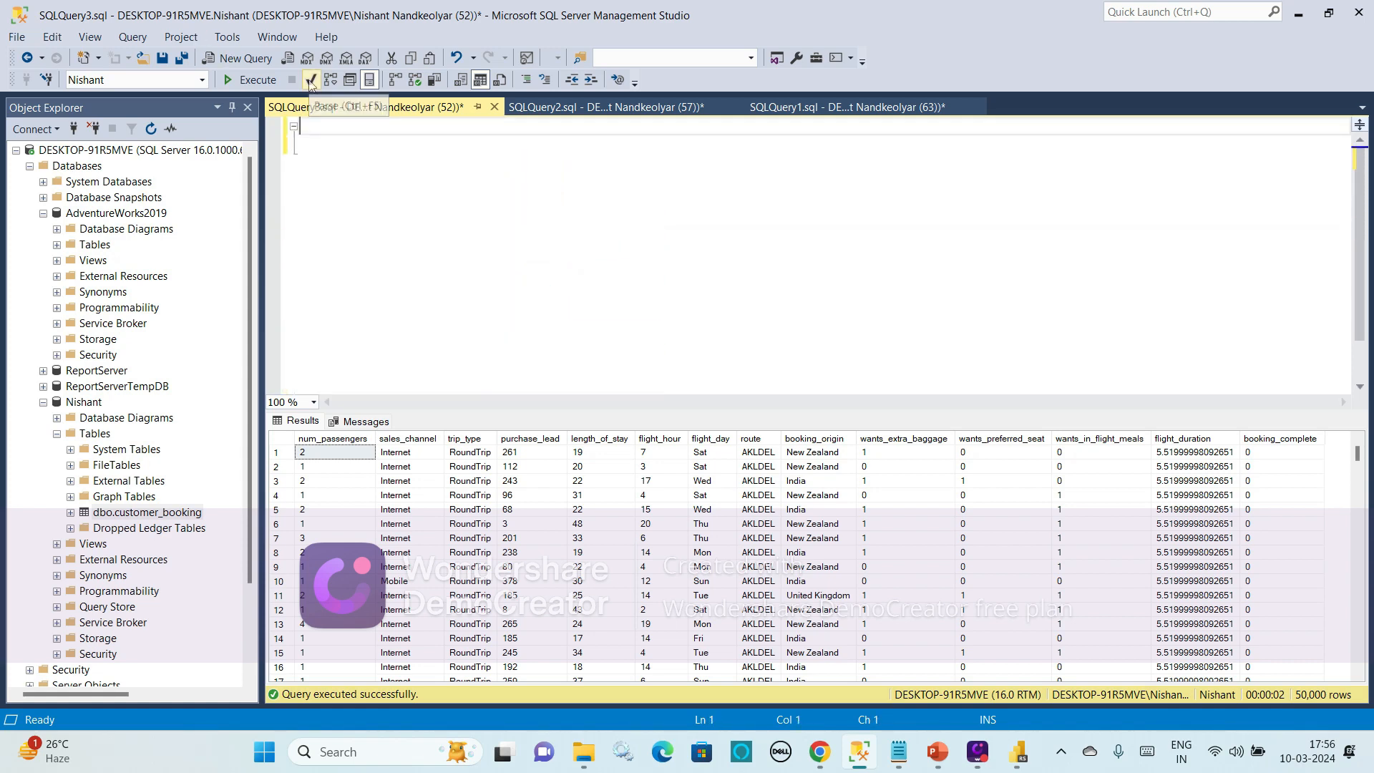
pyautogui.write('SELE')
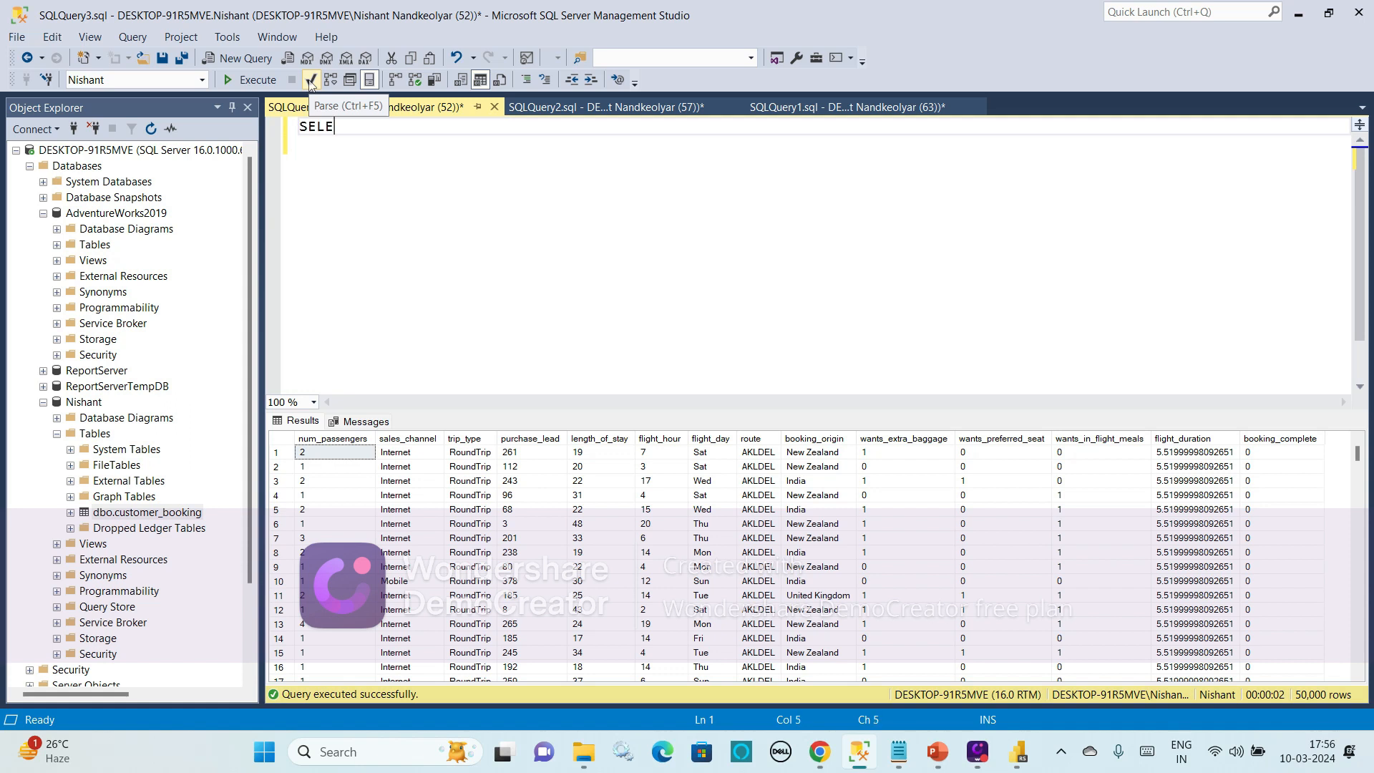
pyautogui.write('CT * FROM [customer_booking]')
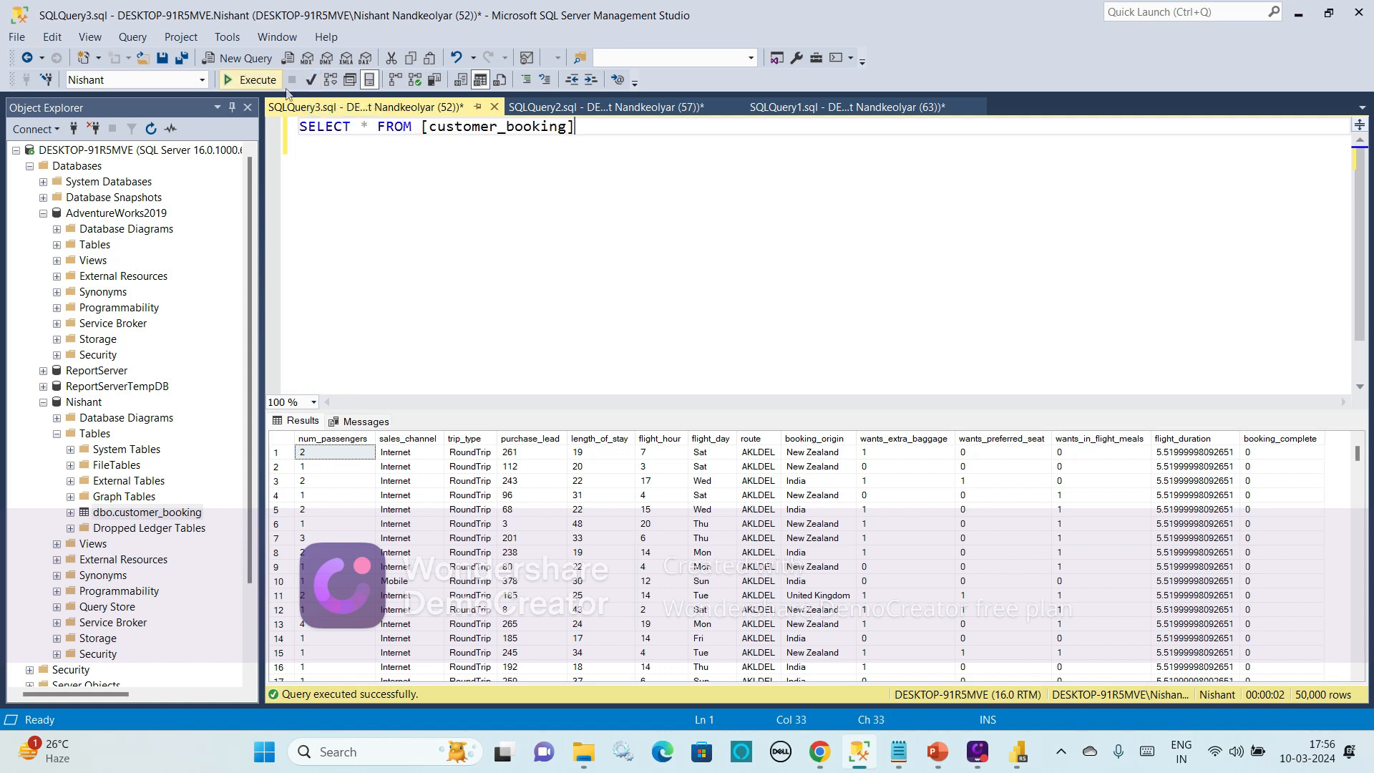
pyautogui.click(259, 80)
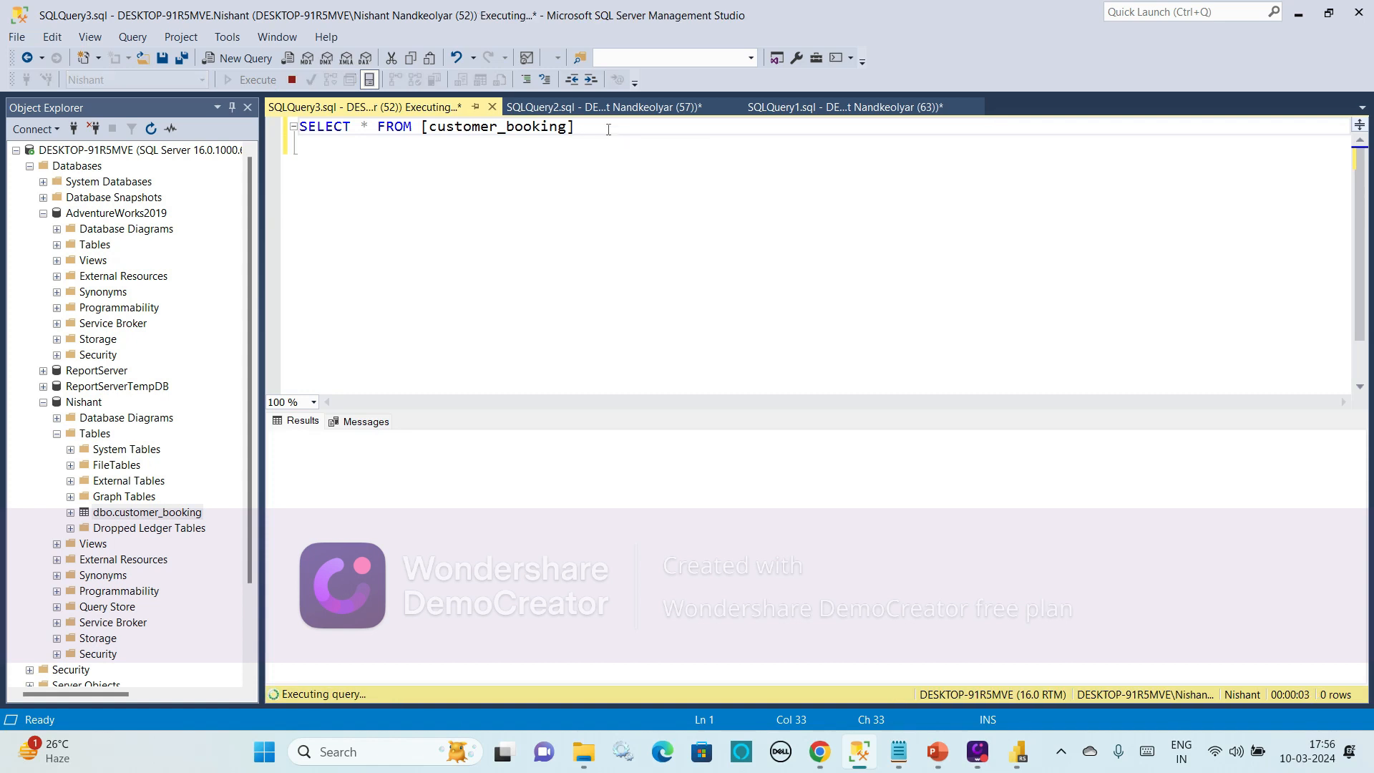
# Move the FROM clause of the customer_booking query to its own line, remove the asterisk after SELECT, and check the result columns
pyautogui.click(377, 126)
pyautogui.press('Return')
pyautogui.press('Return')
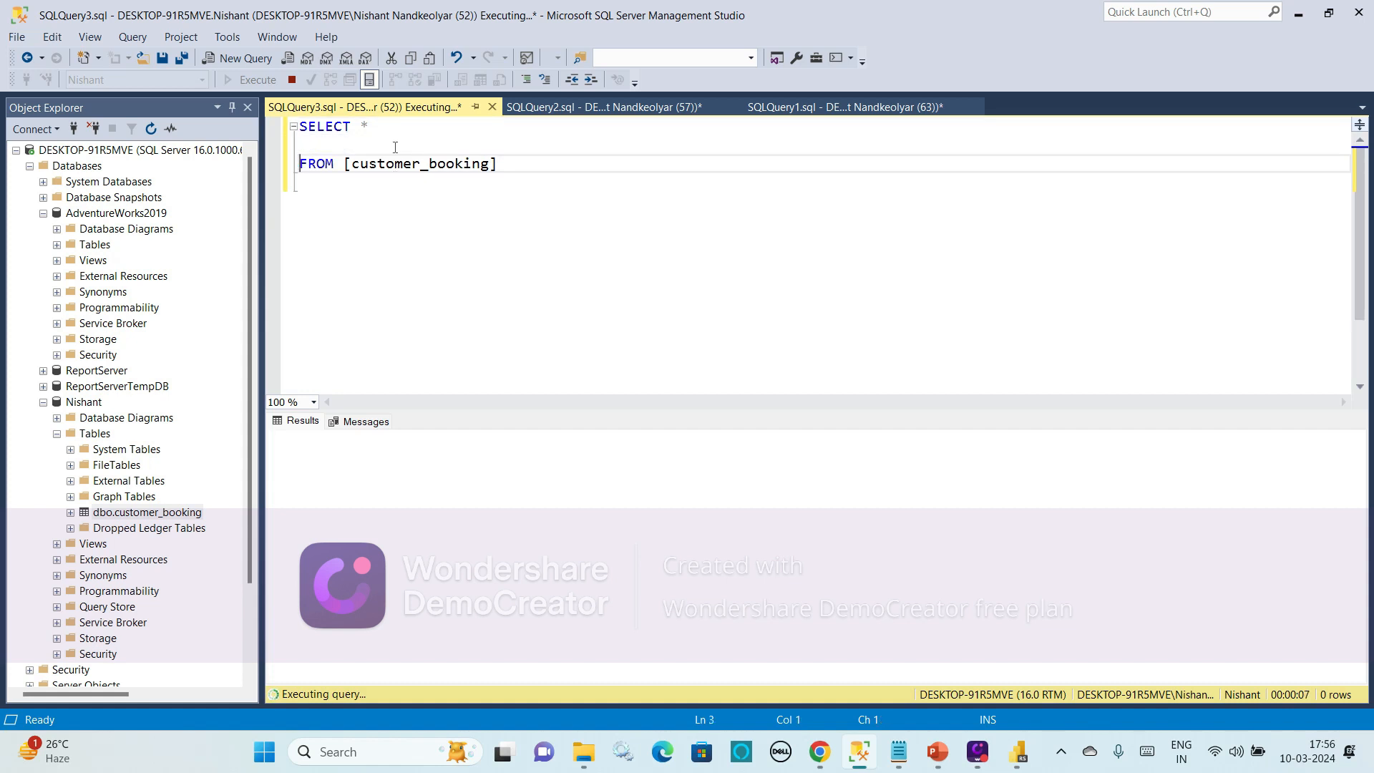
pyautogui.click(408, 133)
pyautogui.press('BackSpace')
pyautogui.press('BackSpace')
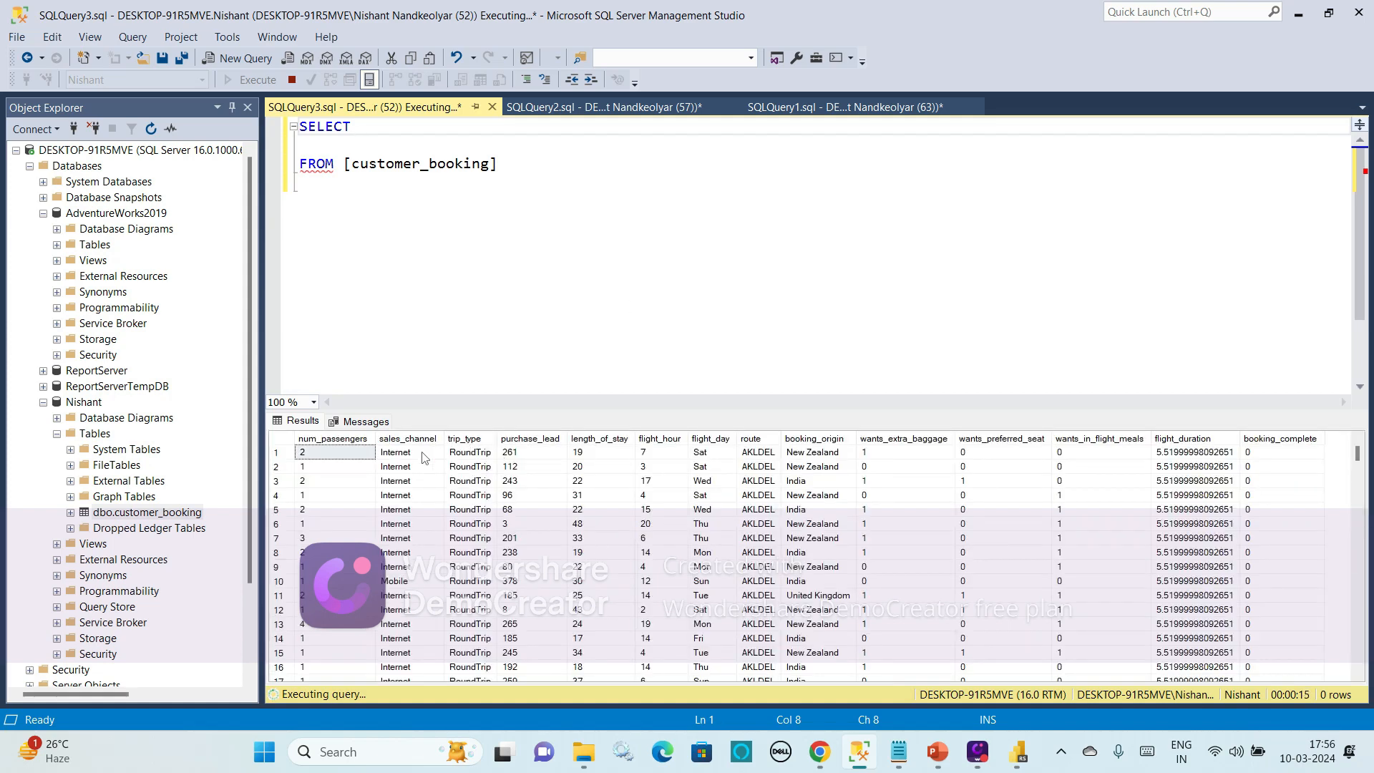
pyautogui.scroll(-6, 429, 459)
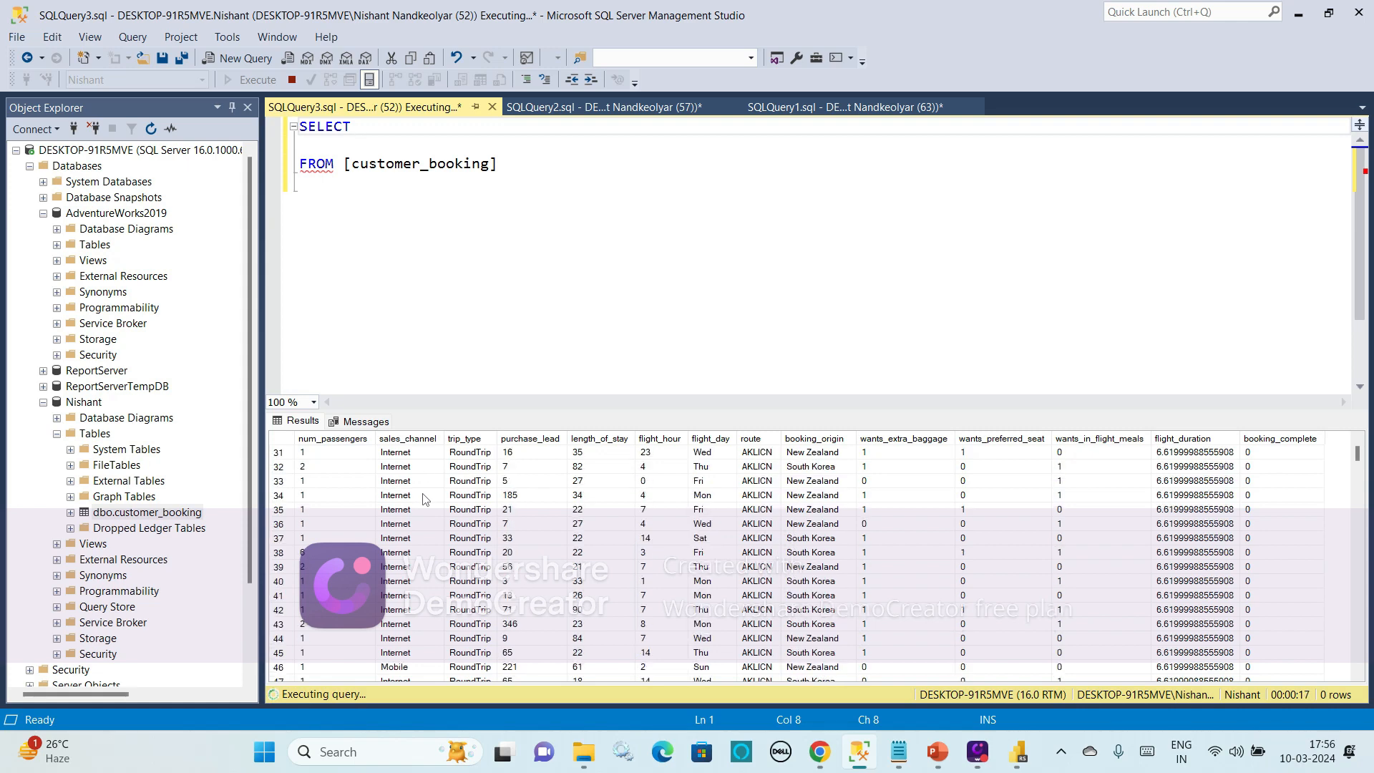
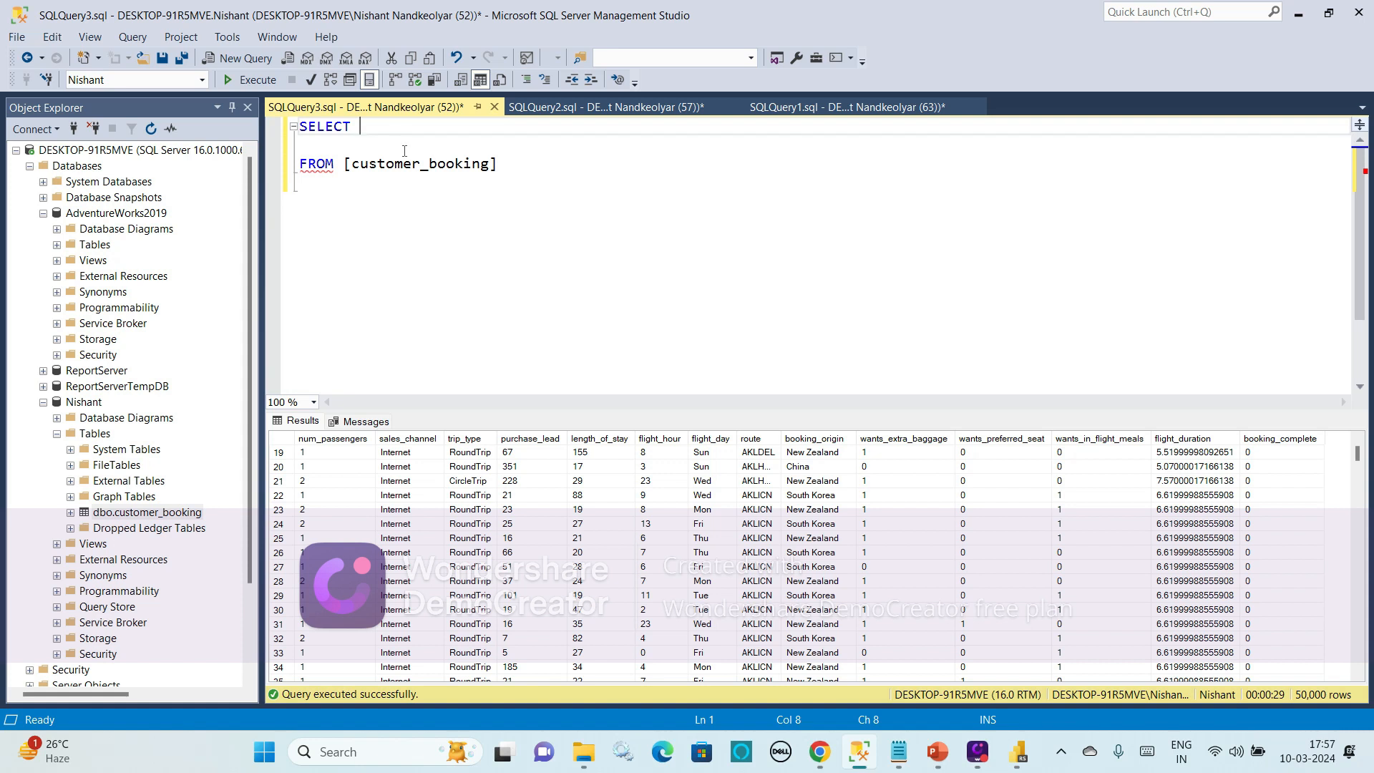
# Complete the SELECT clause with sales_channel, SUM(PURCHASE_LEAD) AS PURCHASE
pyautogui.write('SALES')
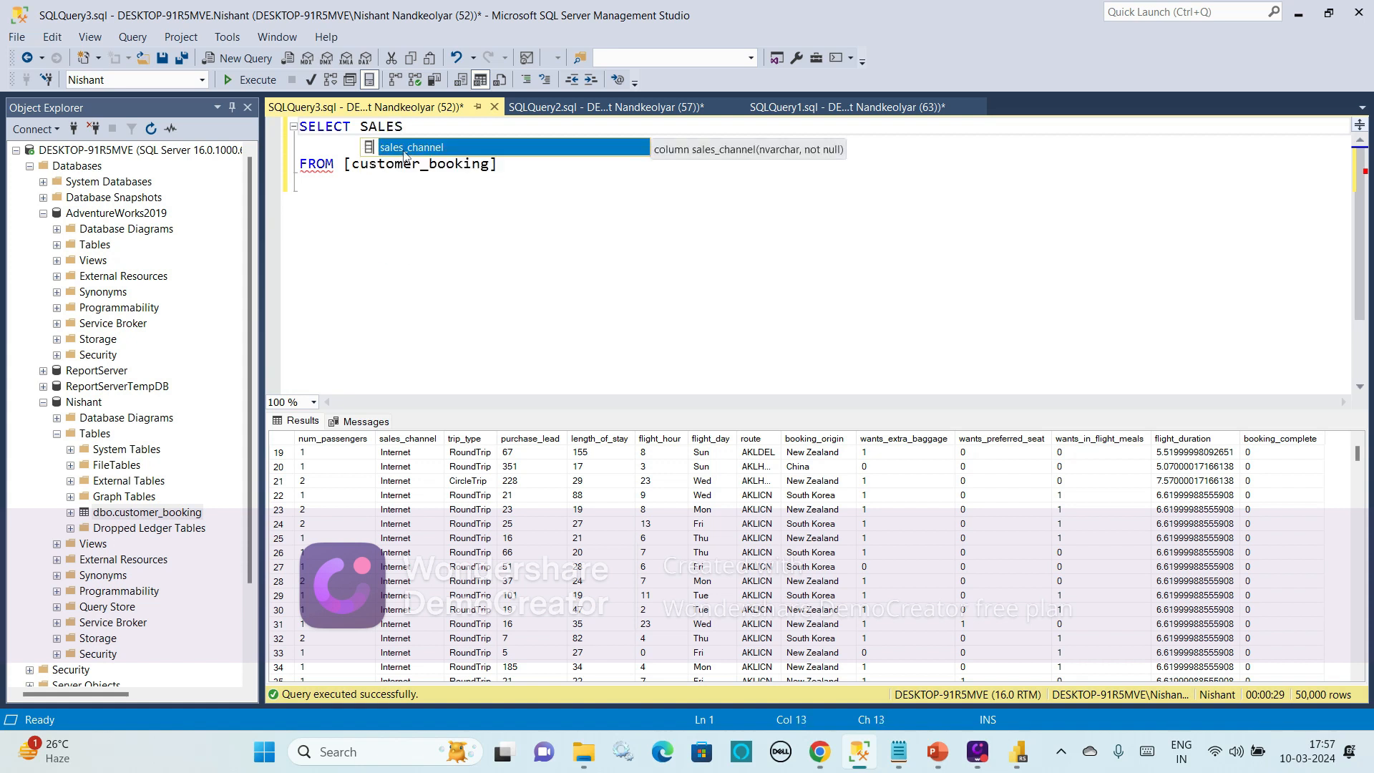
pyautogui.press('Tab')
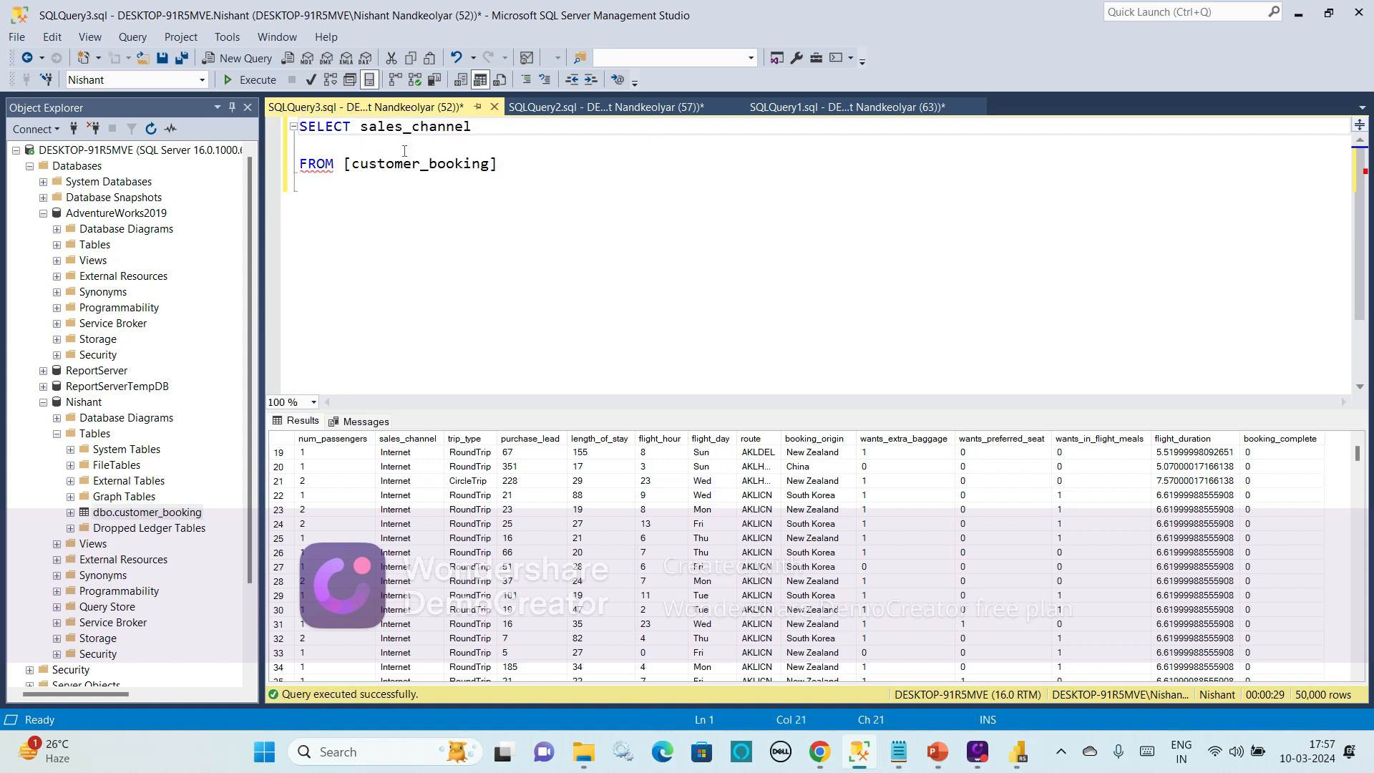
pyautogui.write(', SUM')
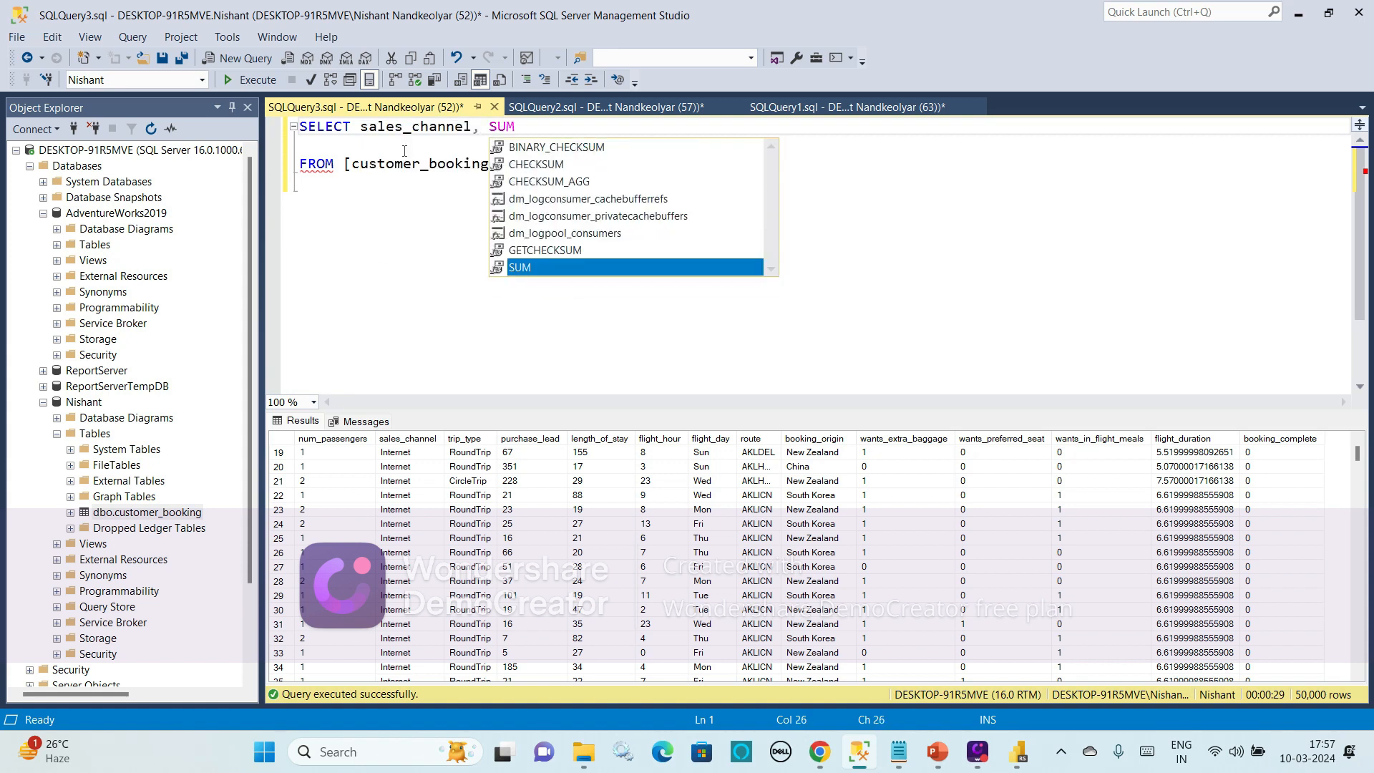
pyautogui.write('(')
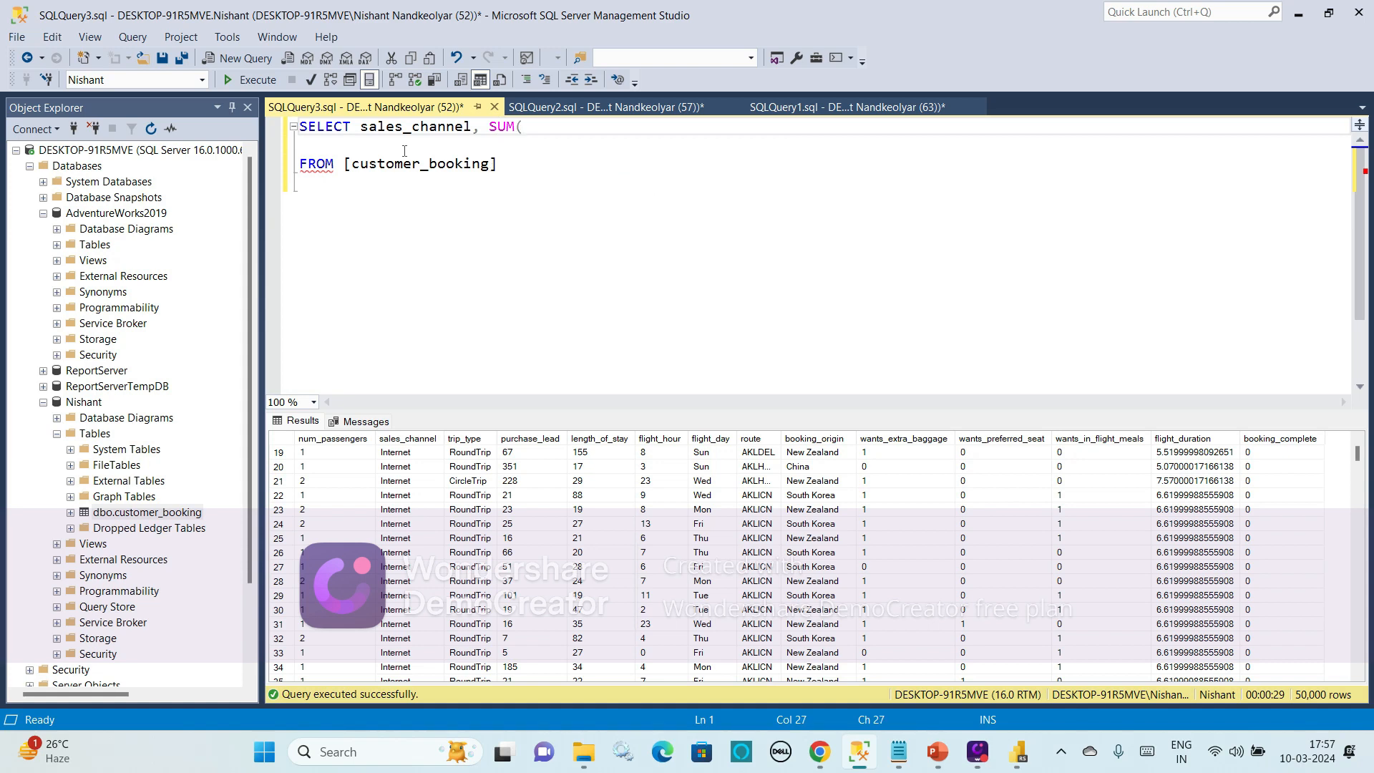
pyautogui.write('PURCHASE')
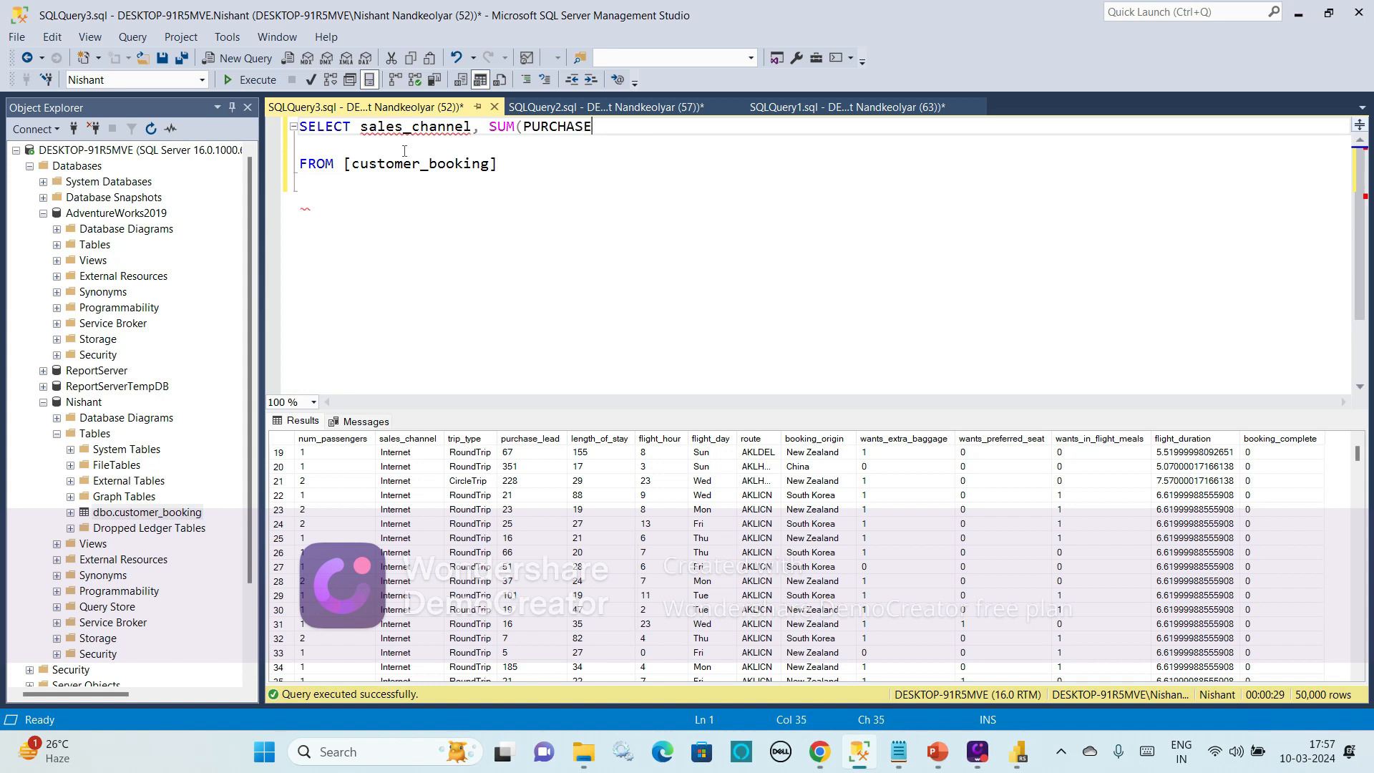
pyautogui.write('_LEAD')
pyautogui.write(')')
pyautogui.write(' AS ')
pyautogui.write('PURCH')
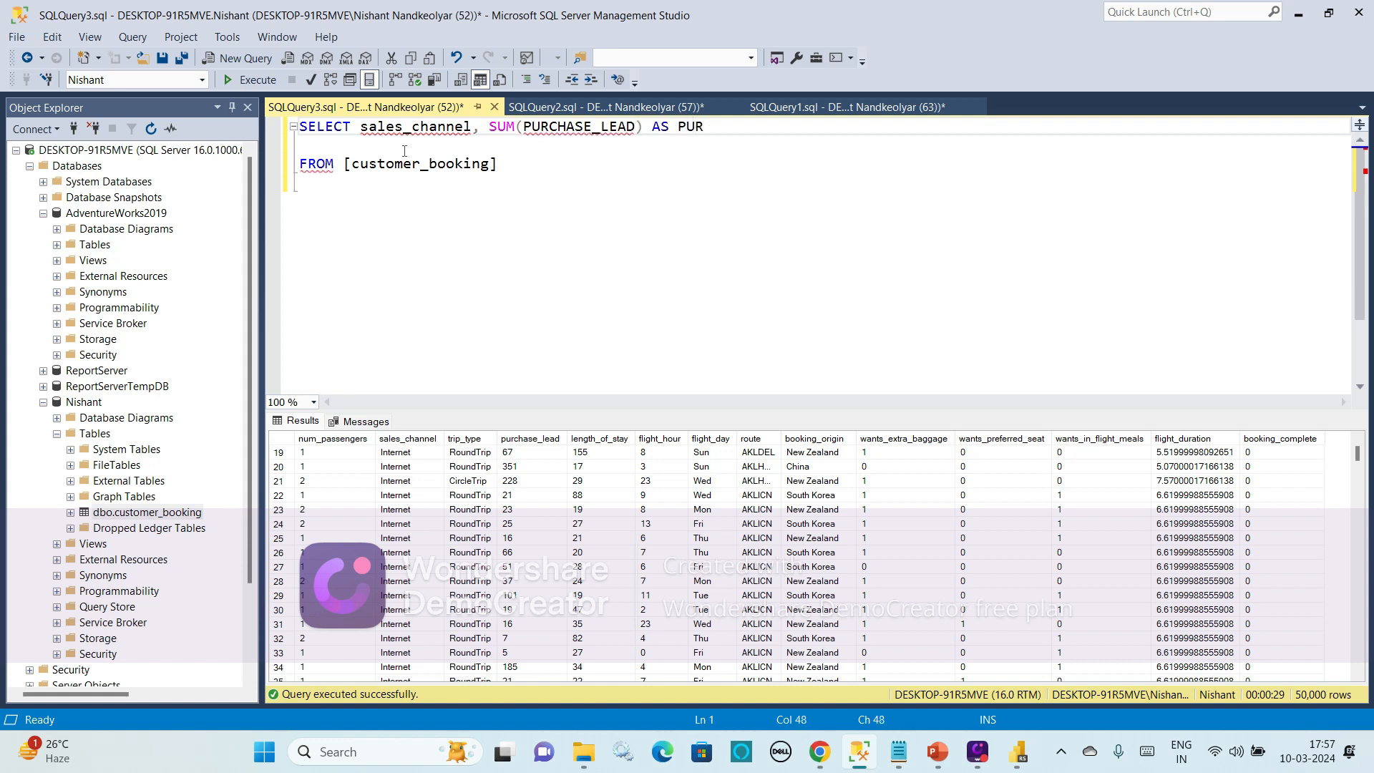
pyautogui.write('ASE')
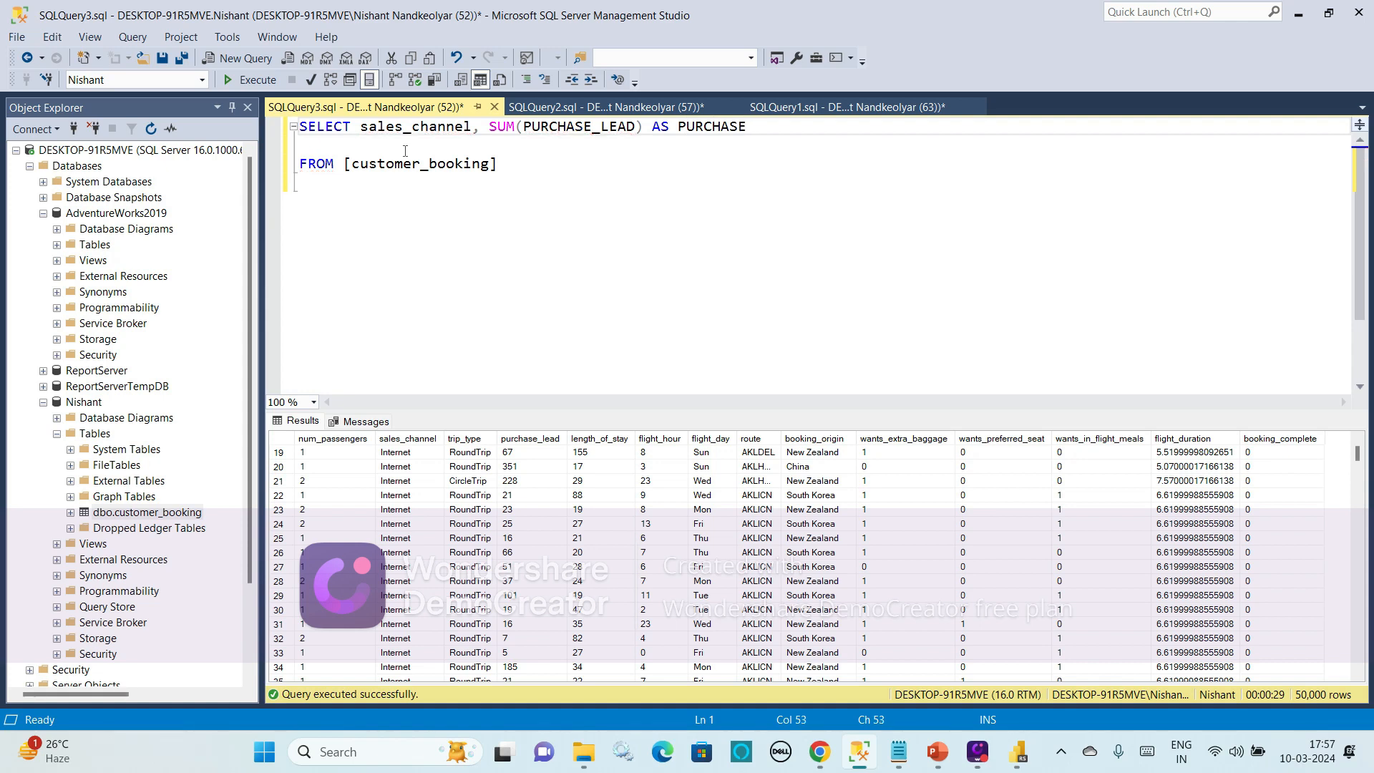
# Add GROUP BY sales_channel below the FROM clause and execute the whole query
pyautogui.click(528, 165)
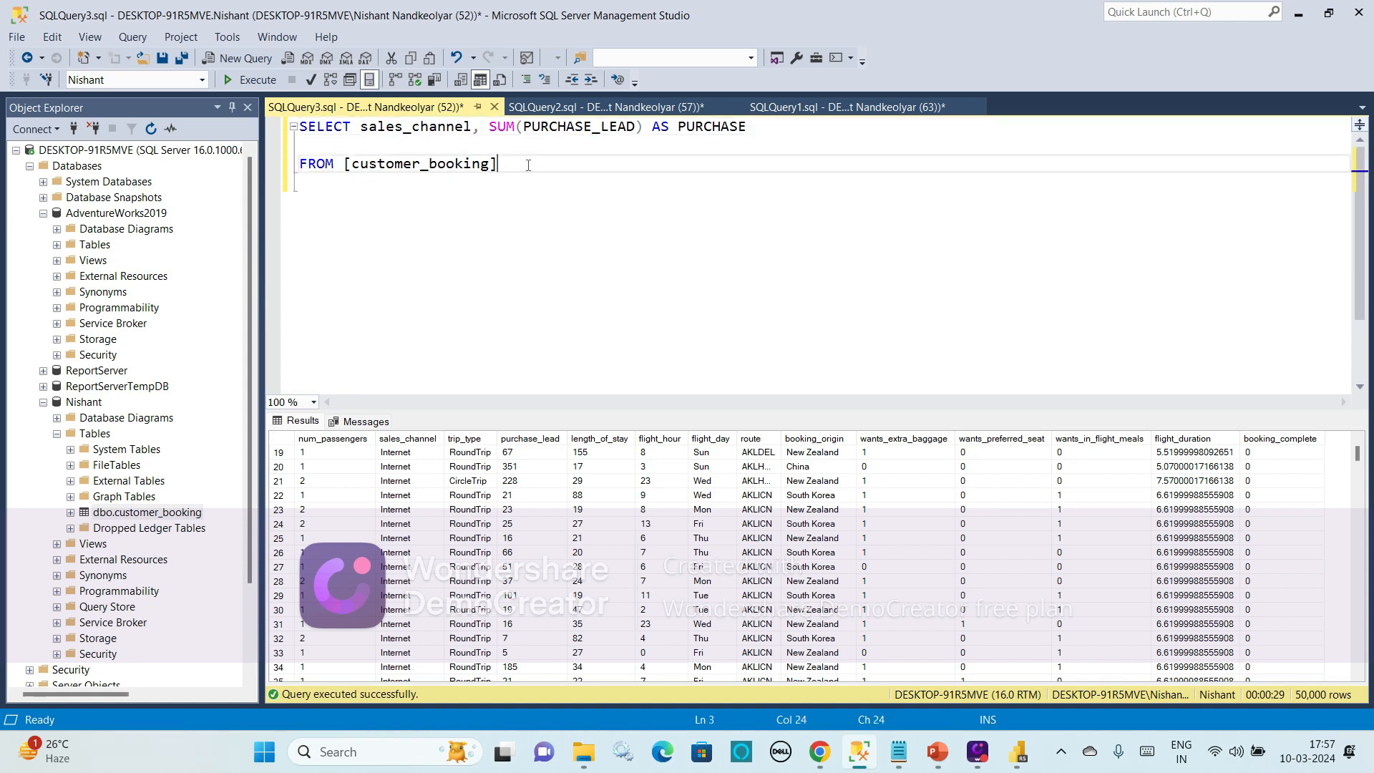
pyautogui.press('Return')
pyautogui.press('Return')
pyautogui.write('GR')
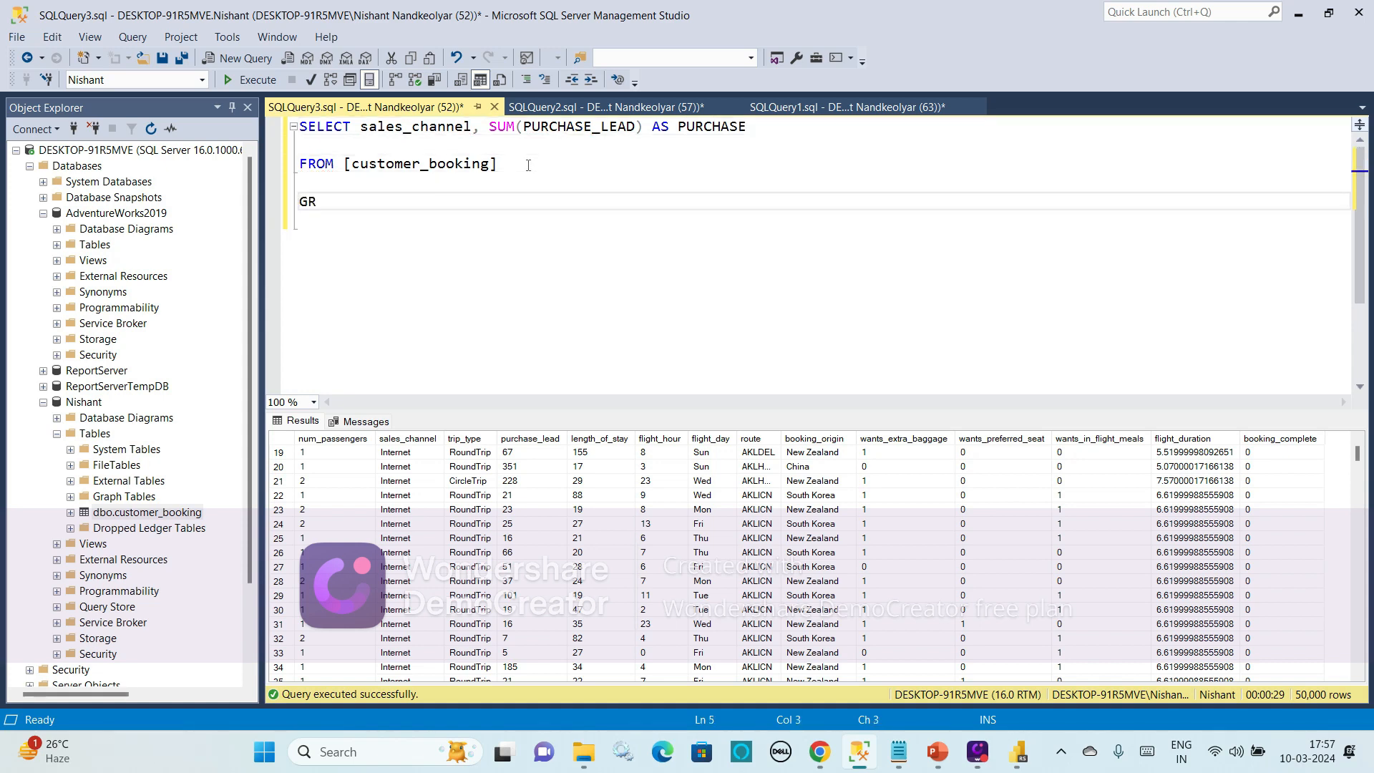
pyautogui.write('OUP BYU')
pyautogui.press('BackSpace')
pyautogui.press('BackSpace')
pyautogui.write('S')
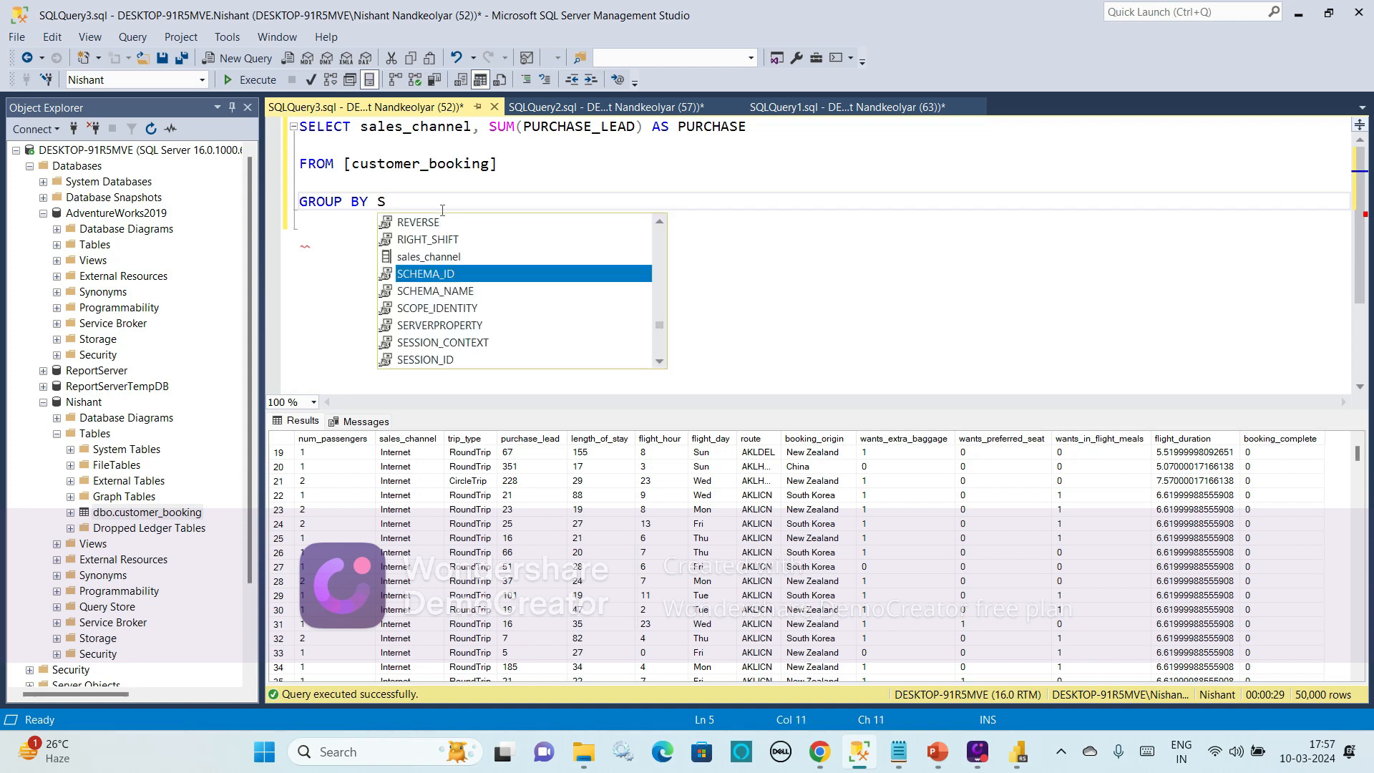
pyautogui.press('BackSpace')
pyautogui.write('SA')
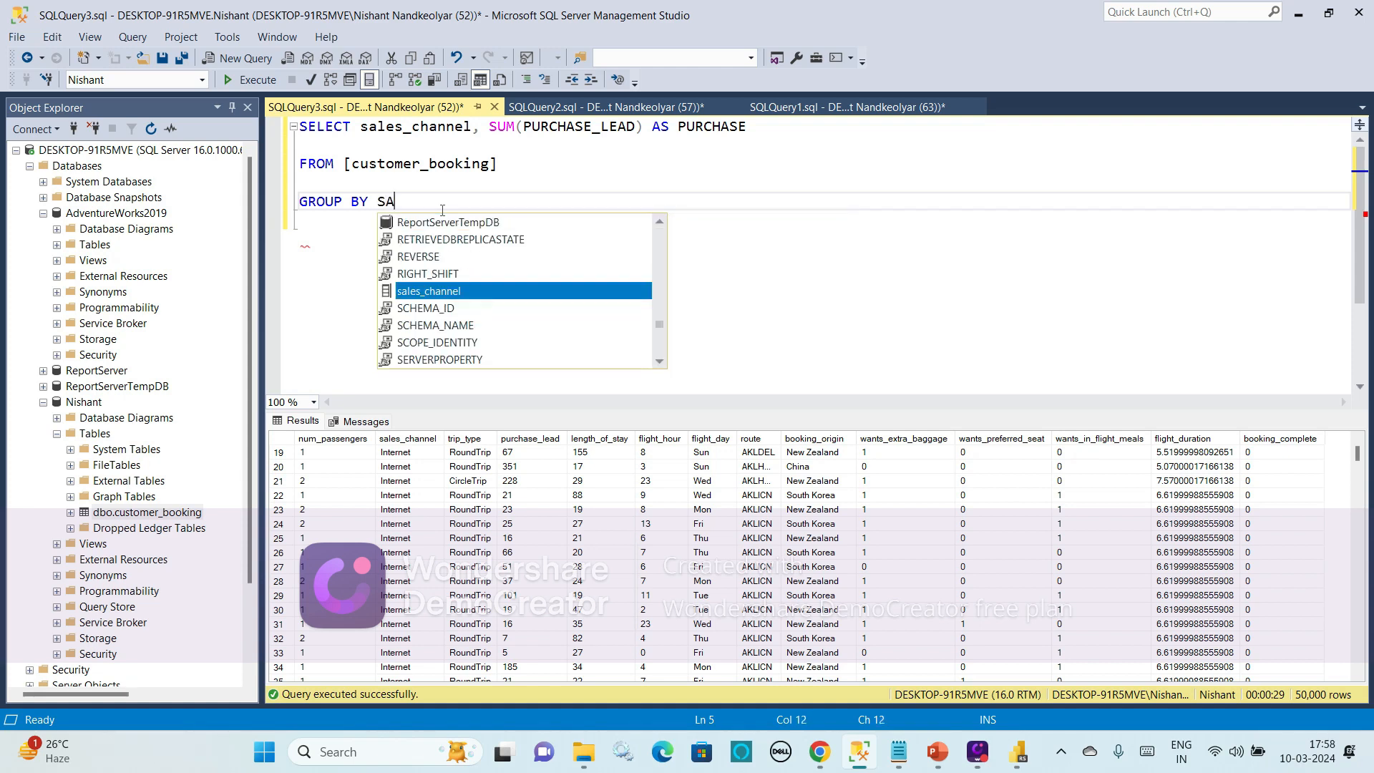
pyautogui.press('Tab')
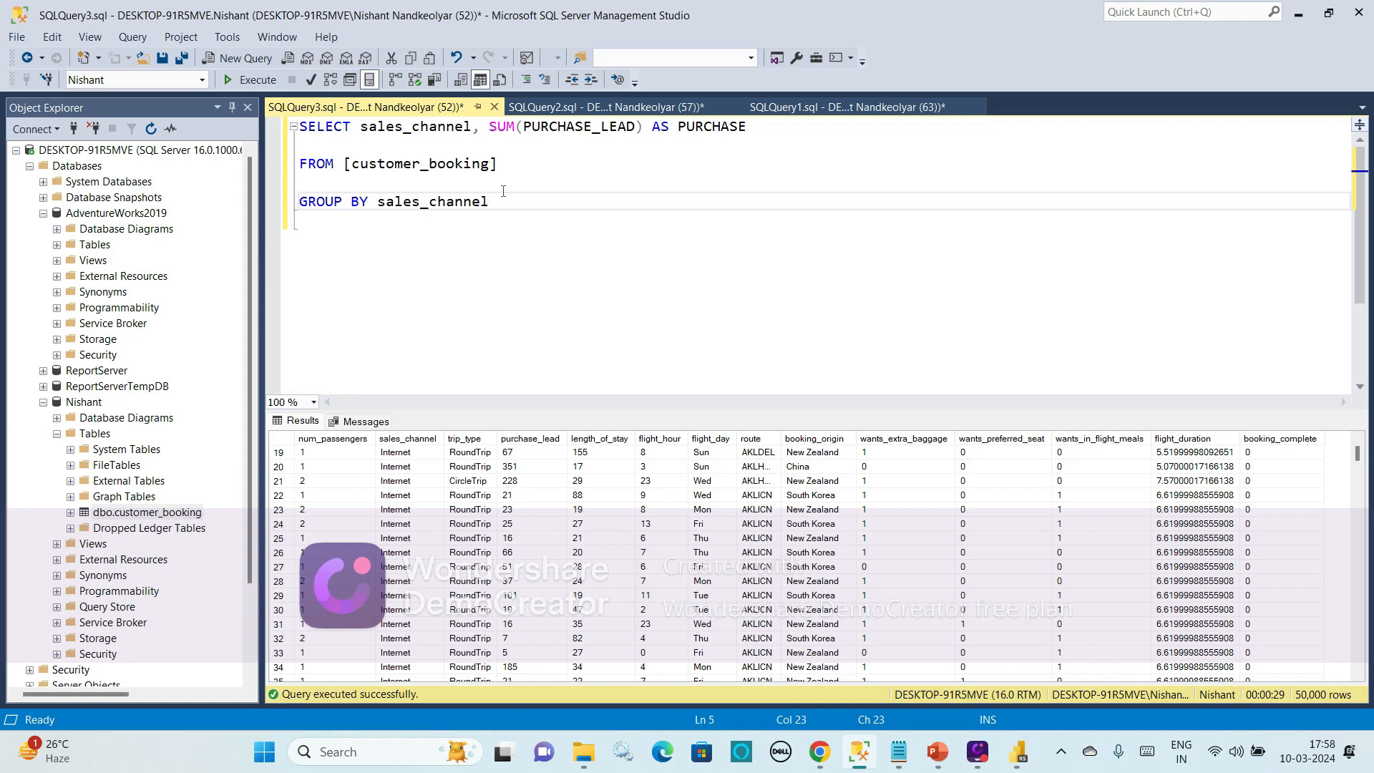
pyautogui.moveTo(505, 201); pyautogui.dragTo(281, 124)
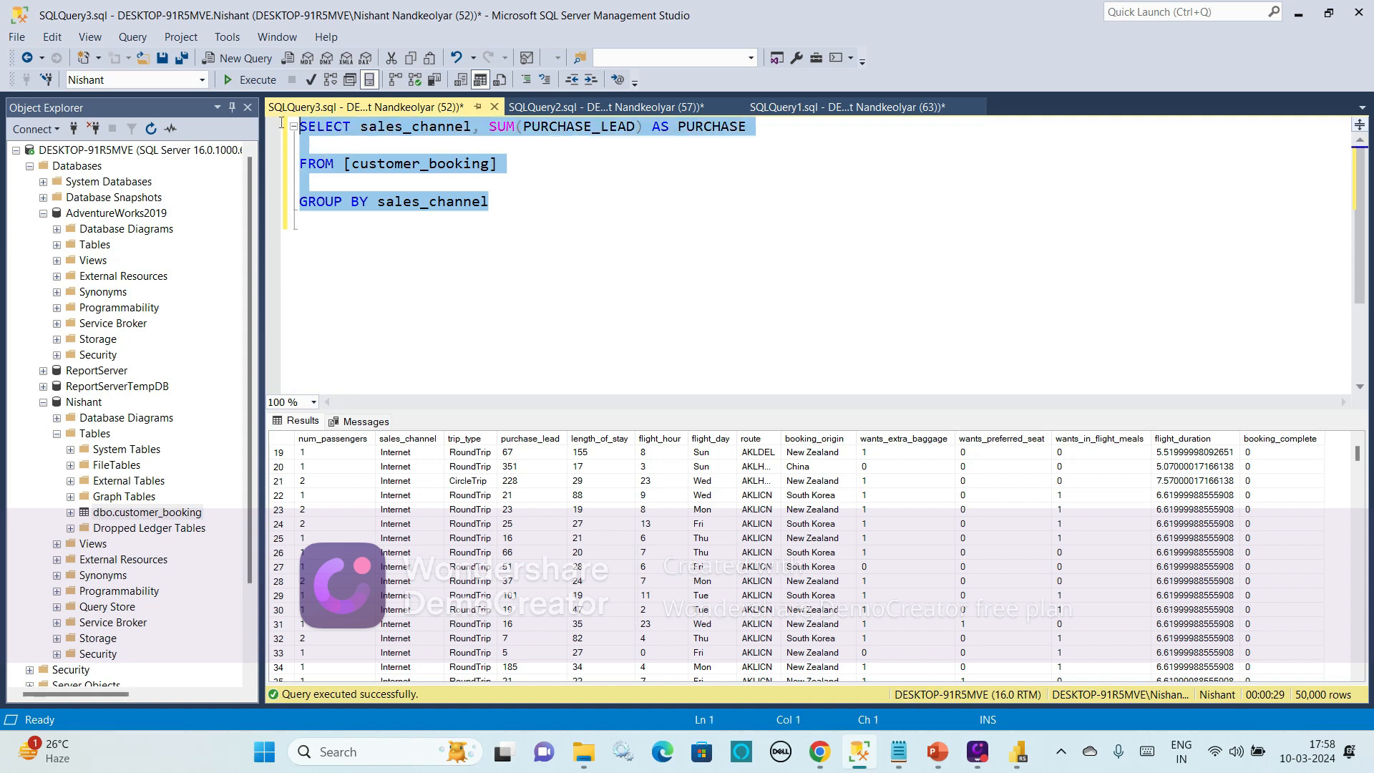
pyautogui.click(252, 80)
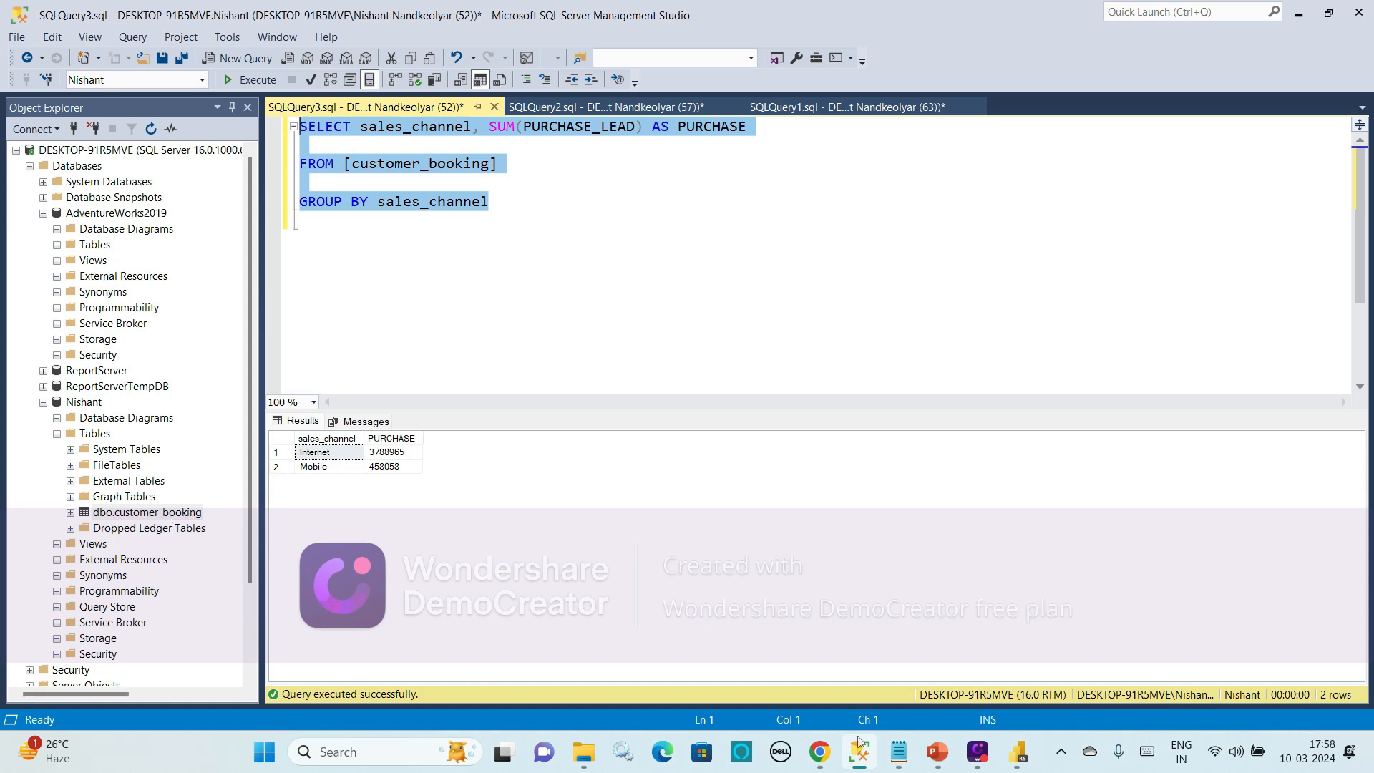
# Switch to Power BI Desktop, start a SQL Server import, and enter server DESKTOP-91R5MVE as given in Management Studio's connection dialog
pyautogui.click(1016, 757)
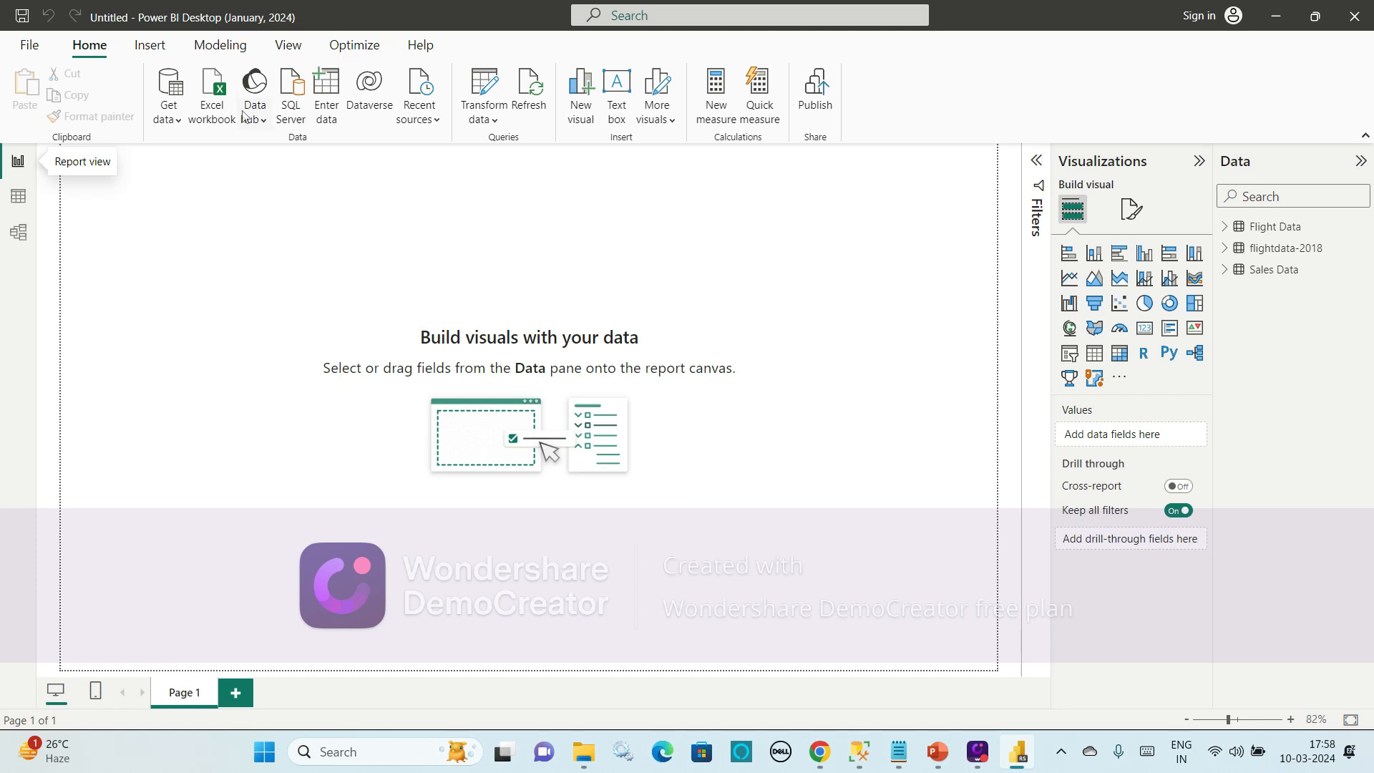
pyautogui.click(299, 116)
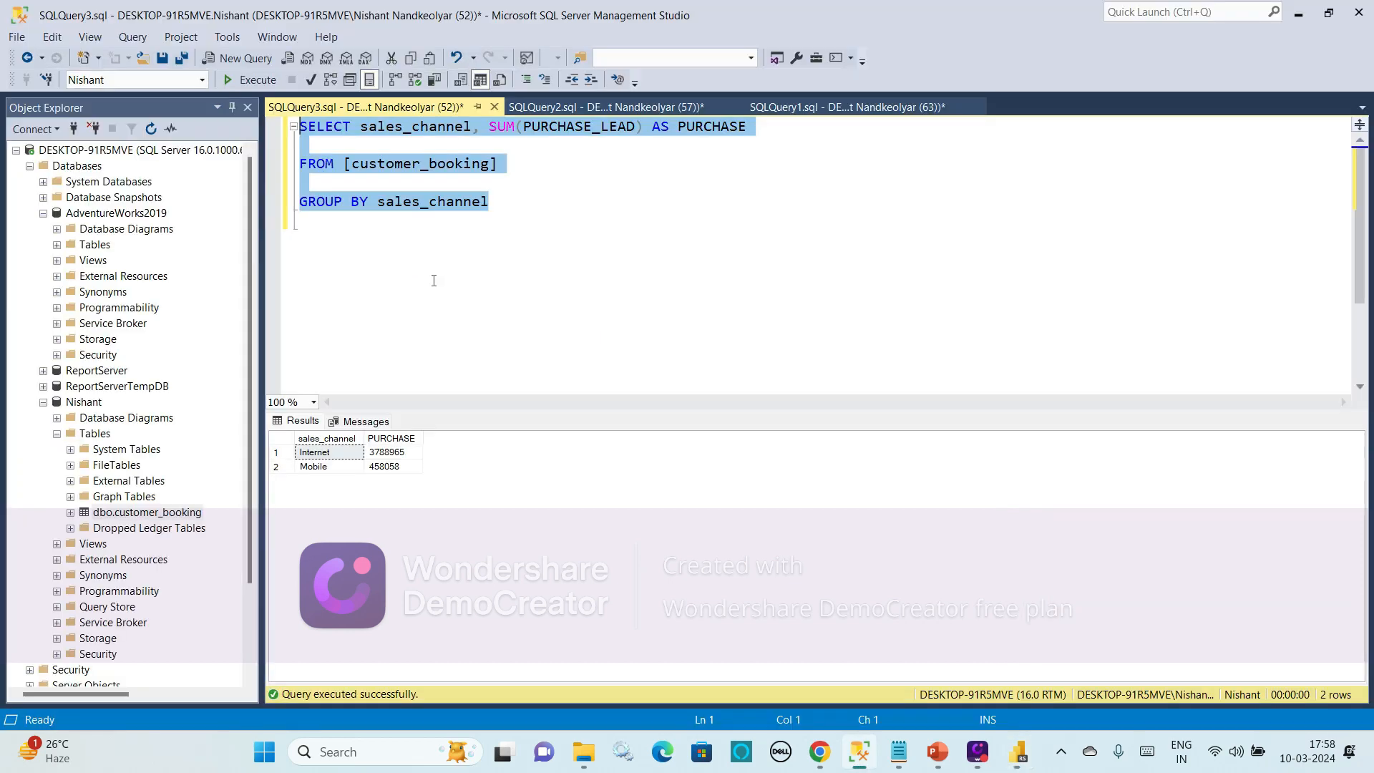
pyautogui.click(73, 128)
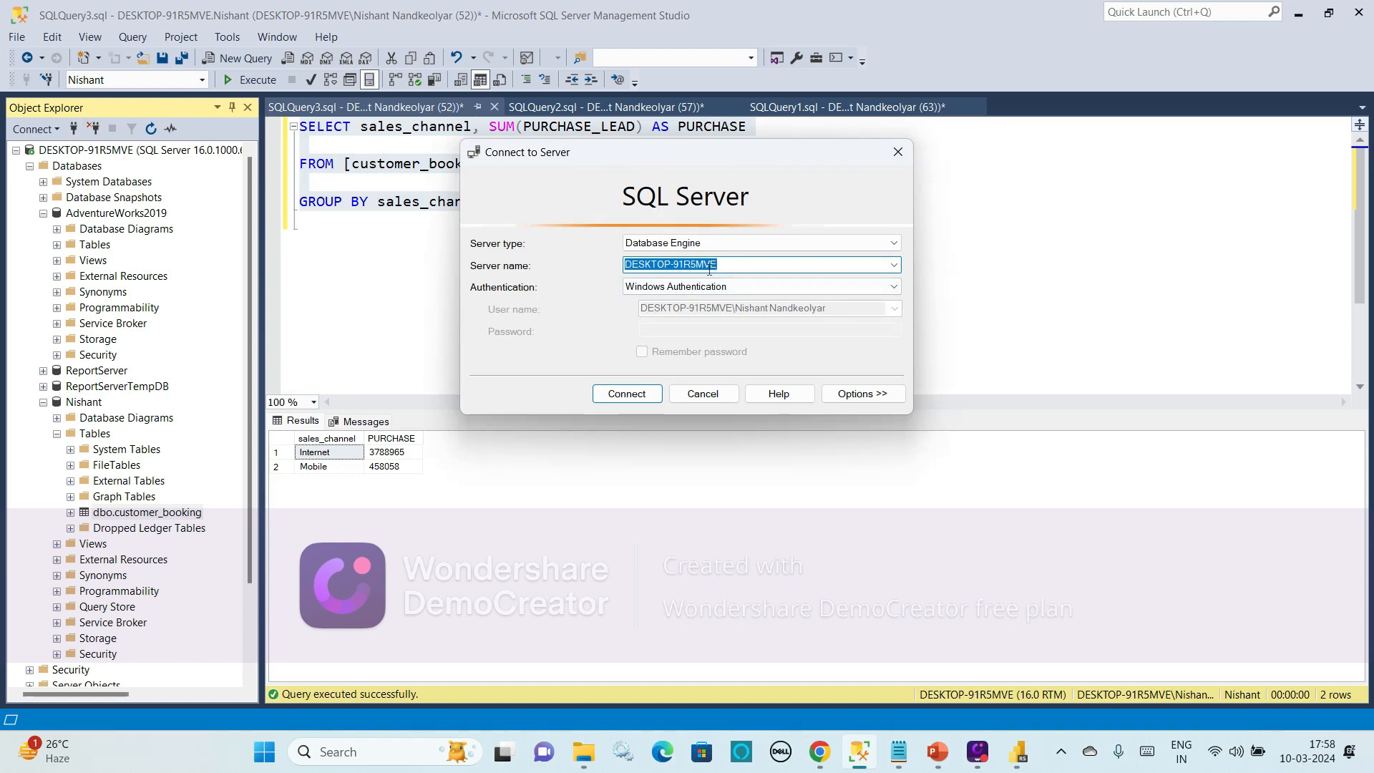
pyautogui.click(706, 395)
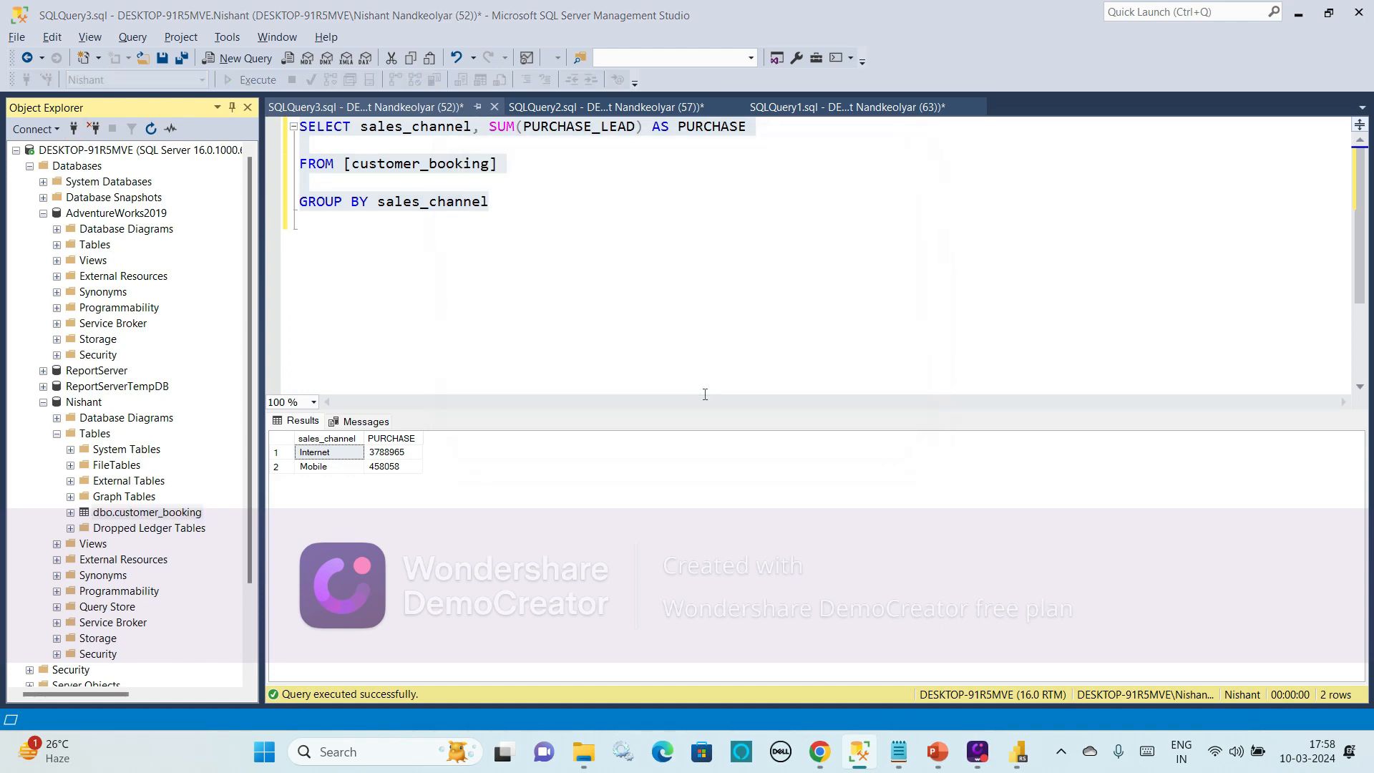
pyautogui.hotkey('alt', 'Tab')
pyautogui.hotkey('alt', 'Tab')
pyautogui.hotkey('alt', 'Tab')
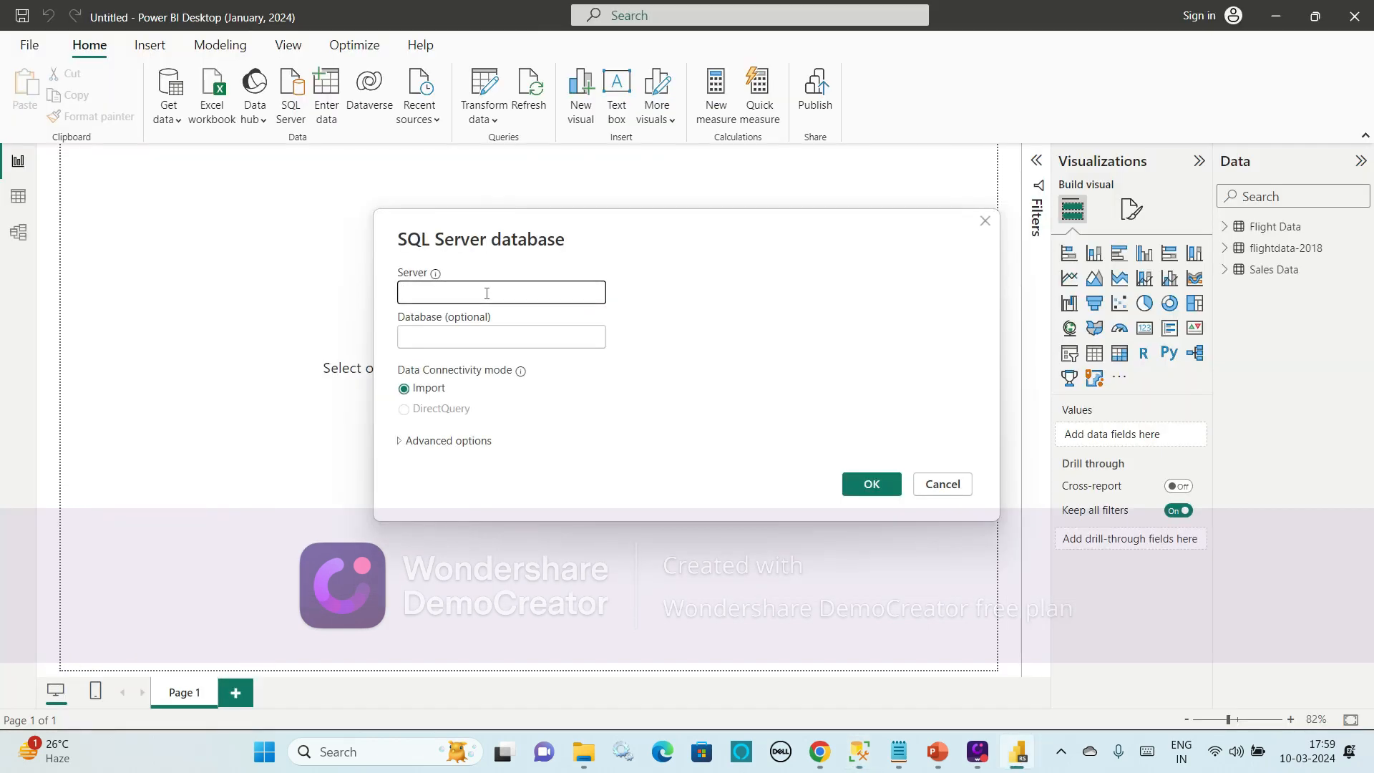
pyautogui.write('DESKTOP-91R5MVE')
# Copy the new database's name from Management Studio into Power BI's Database field and connect in Import mode
pyautogui.click(453, 341)
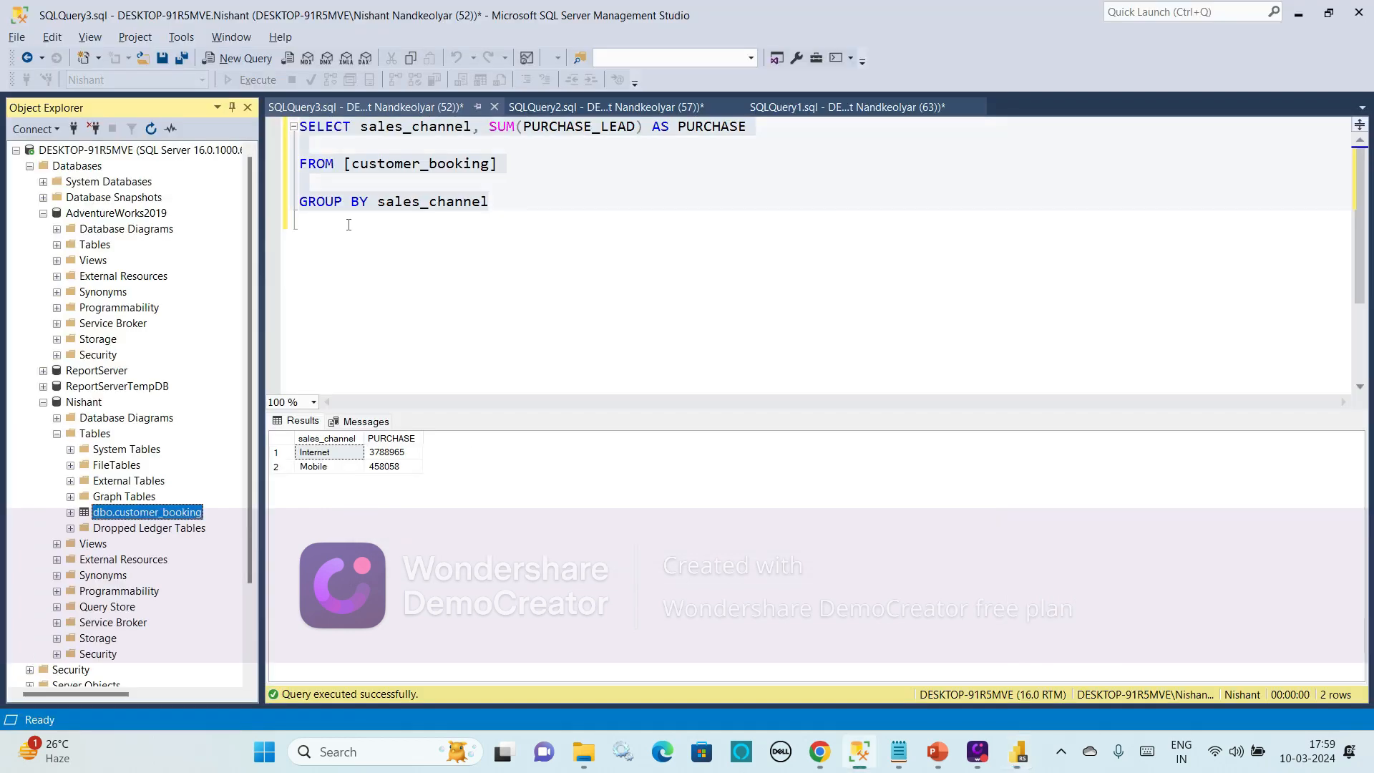
pyautogui.click(386, 184)
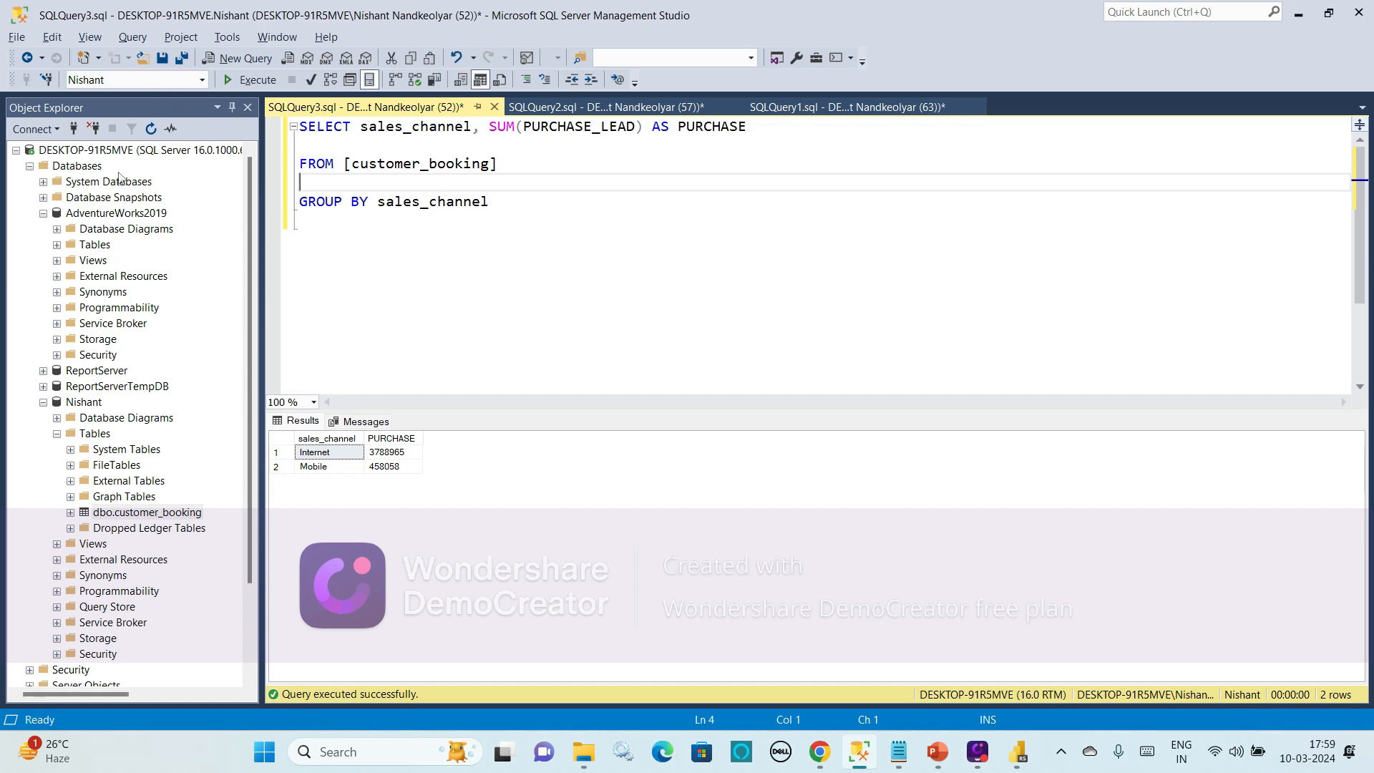
pyautogui.click(116, 80)
pyautogui.hotkey('ctrl', 'c')
pyautogui.hotkey('alt', 'Tab')
pyautogui.click(493, 343)
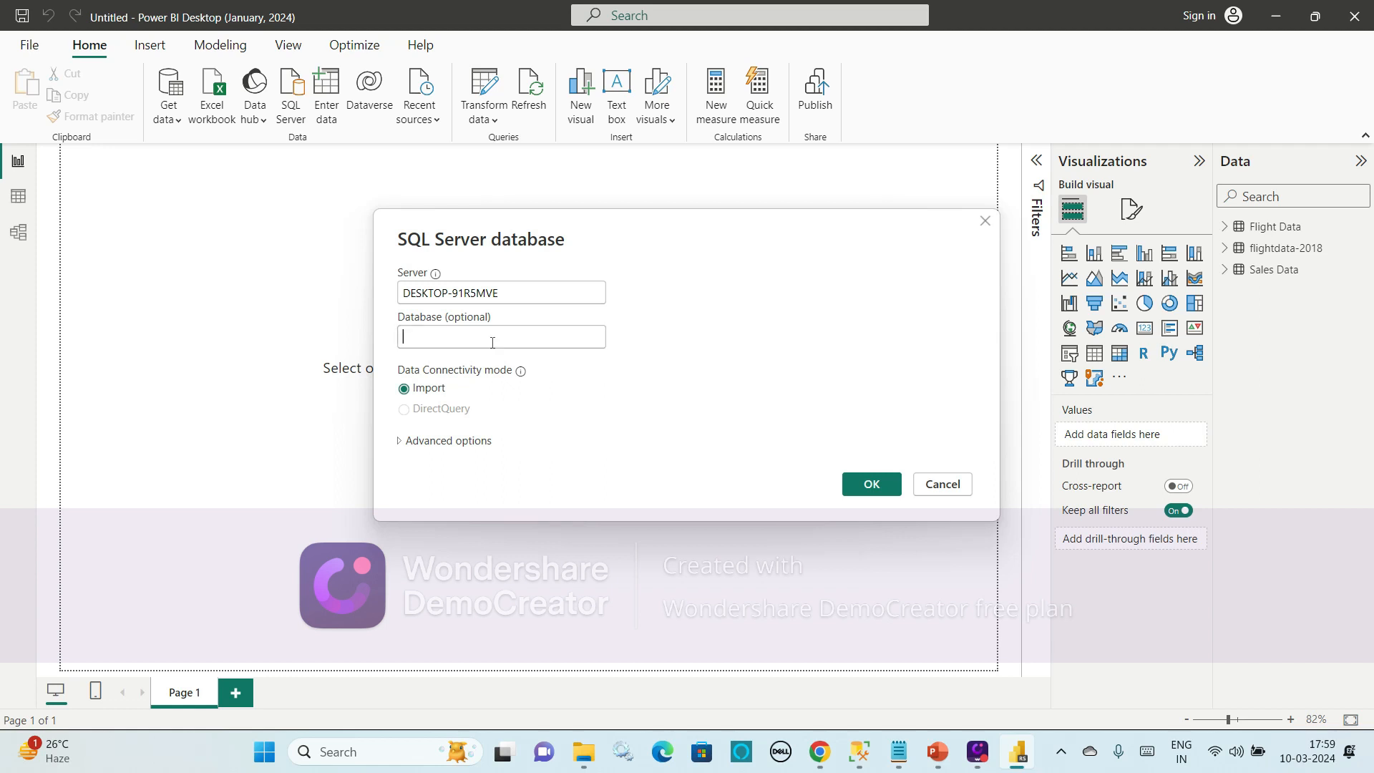
pyautogui.hotkey('ctrl', 'v')
pyautogui.click(882, 491)
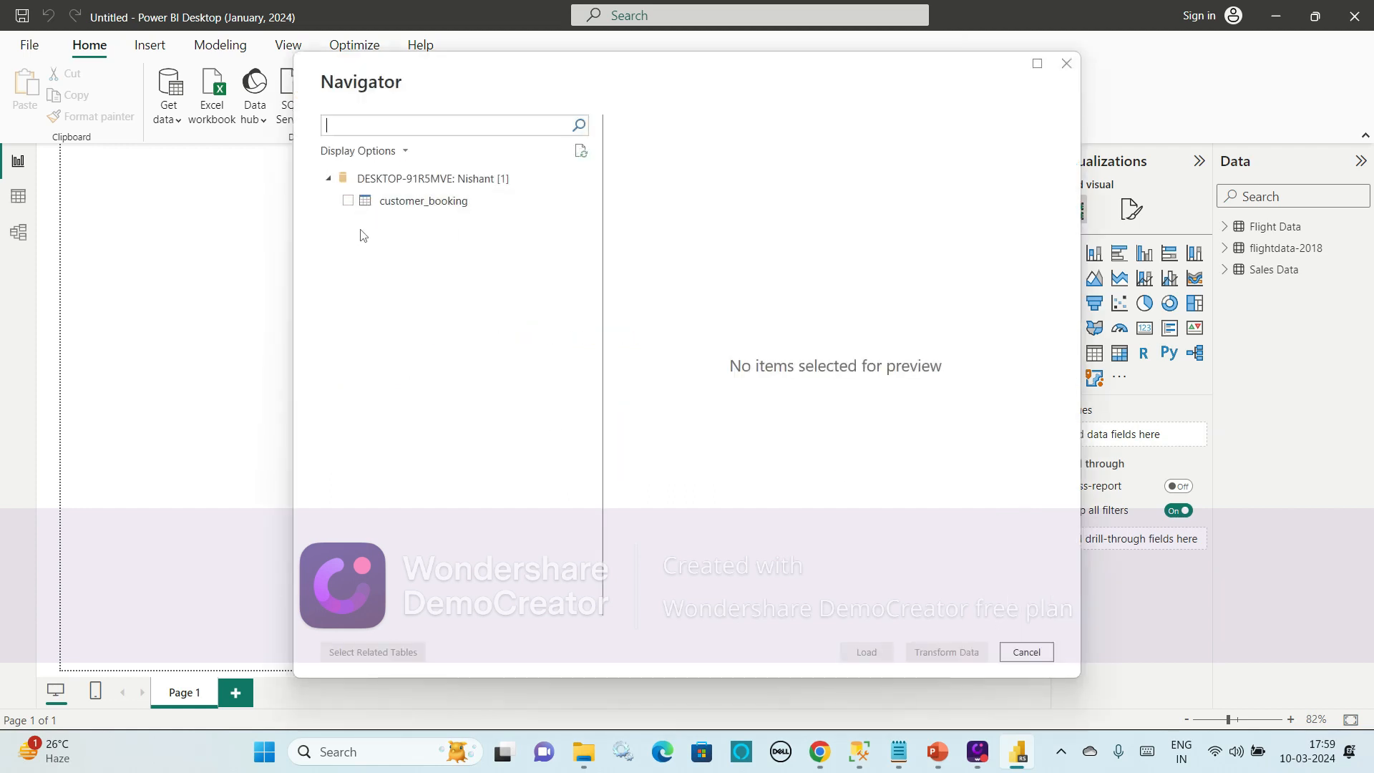
# Load the customer_booking table from the SQL Server database and display its rows in Table view
pyautogui.click(348, 202)
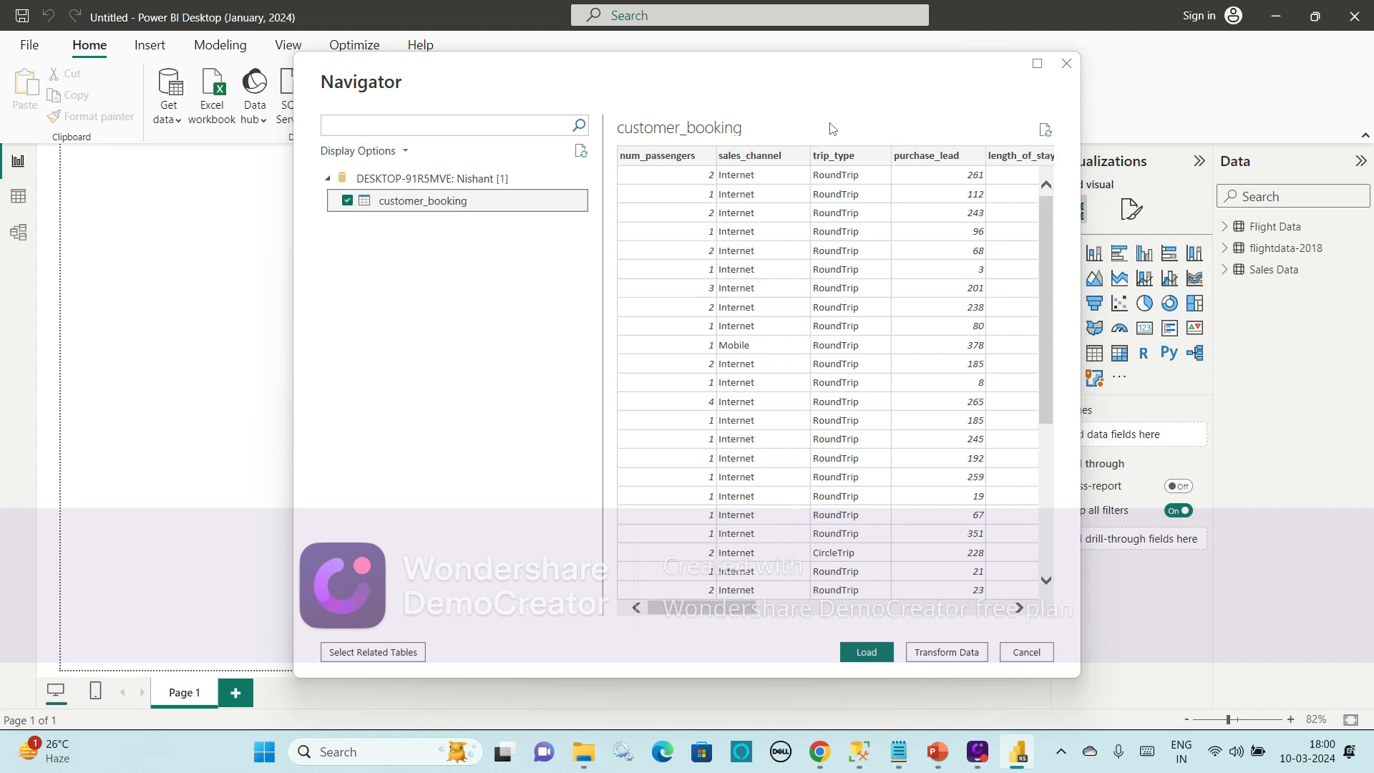
pyautogui.click(865, 655)
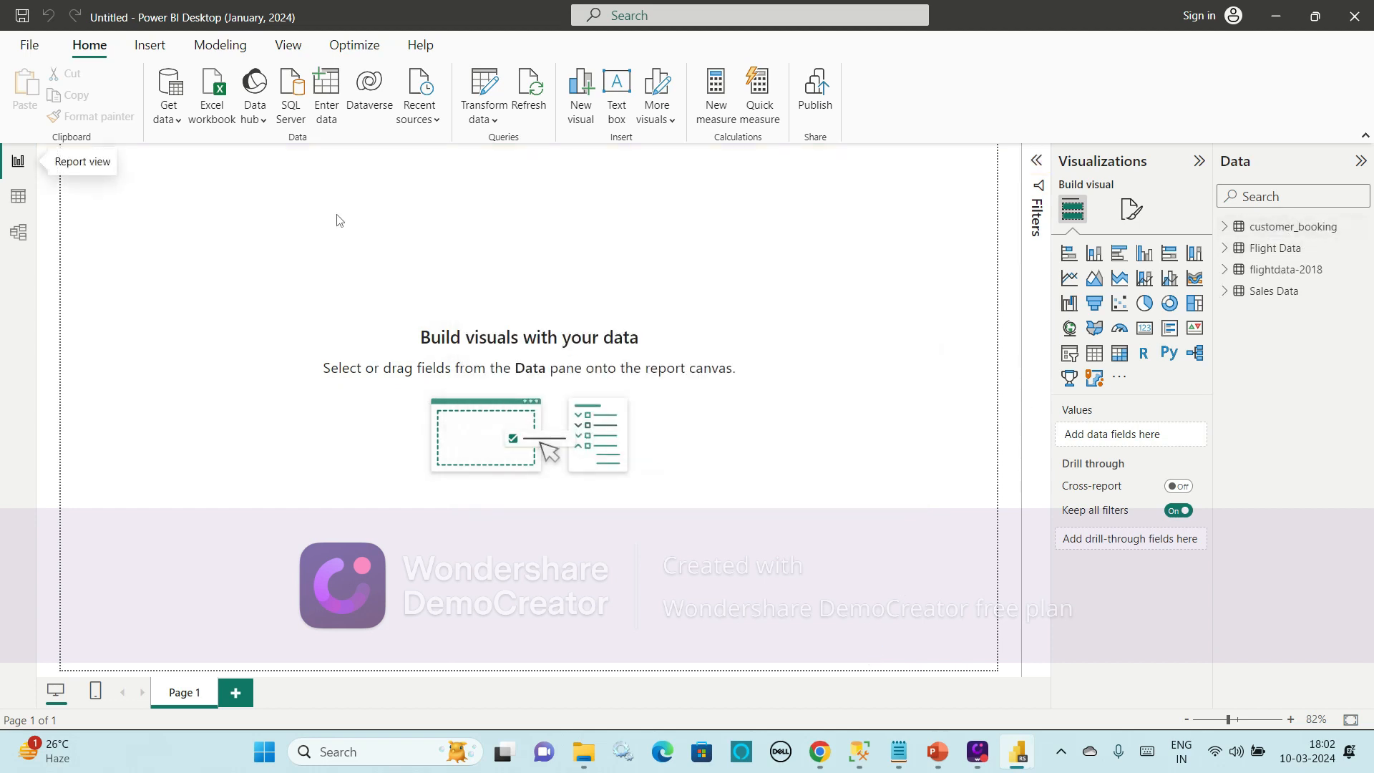
pyautogui.click(31, 213)
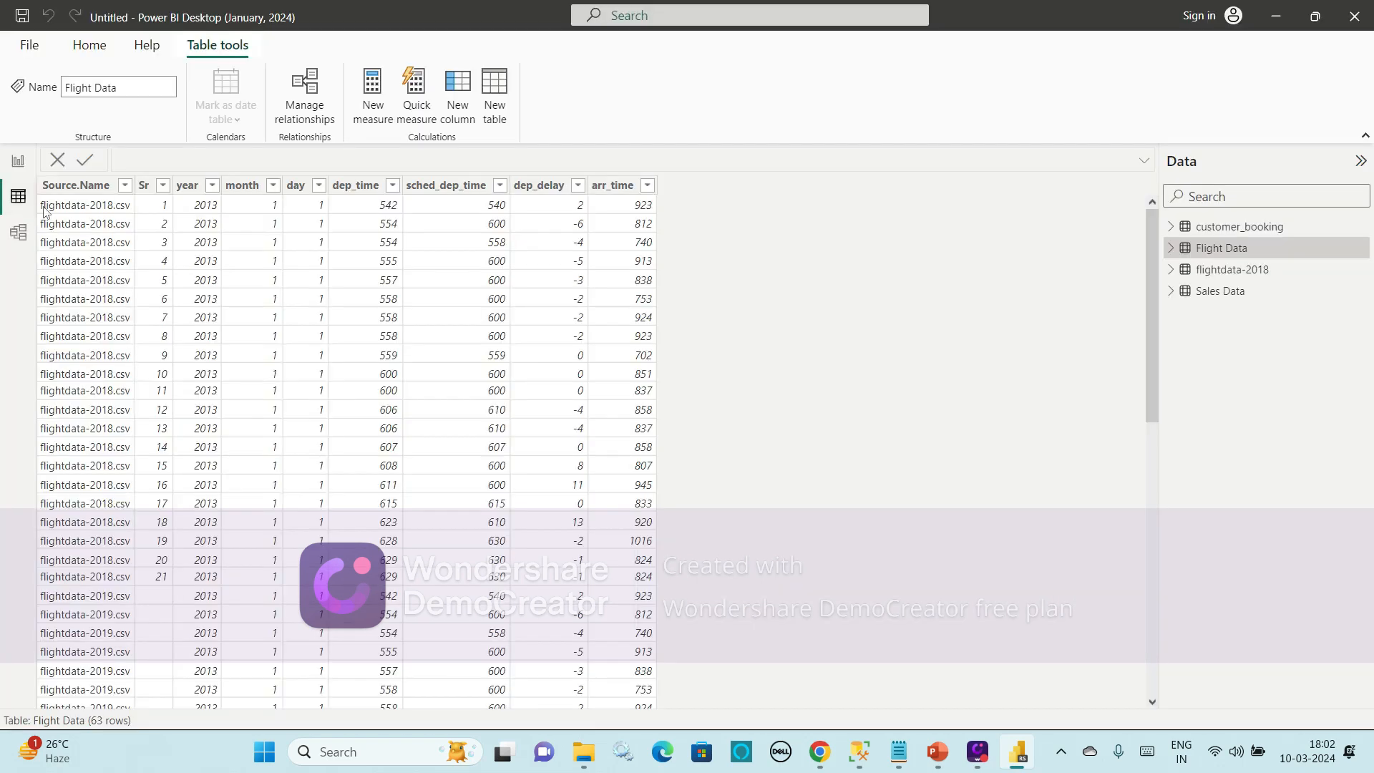
pyautogui.click(1215, 231)
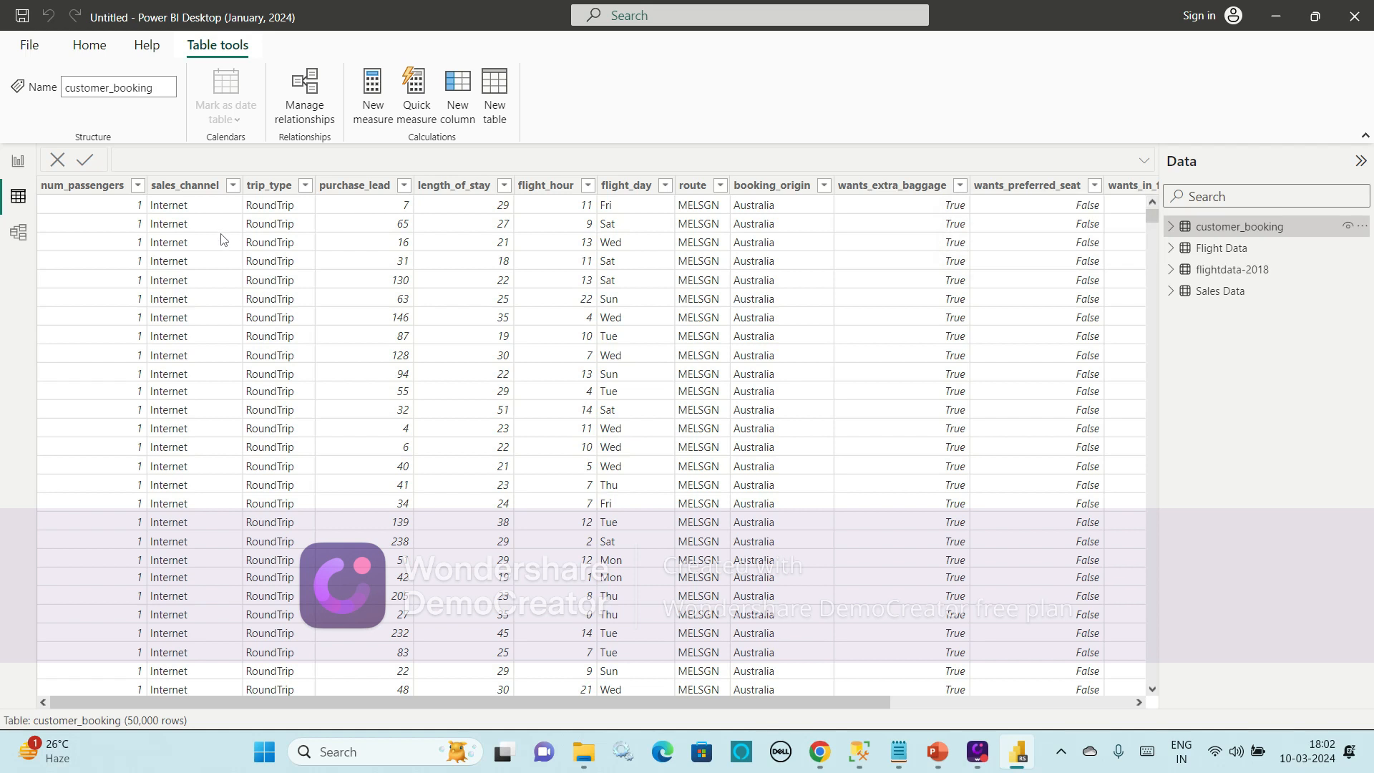
# Look at the source database in Management Studio, then return to Power BI Desktop's Report view
pyautogui.click(90, 50)
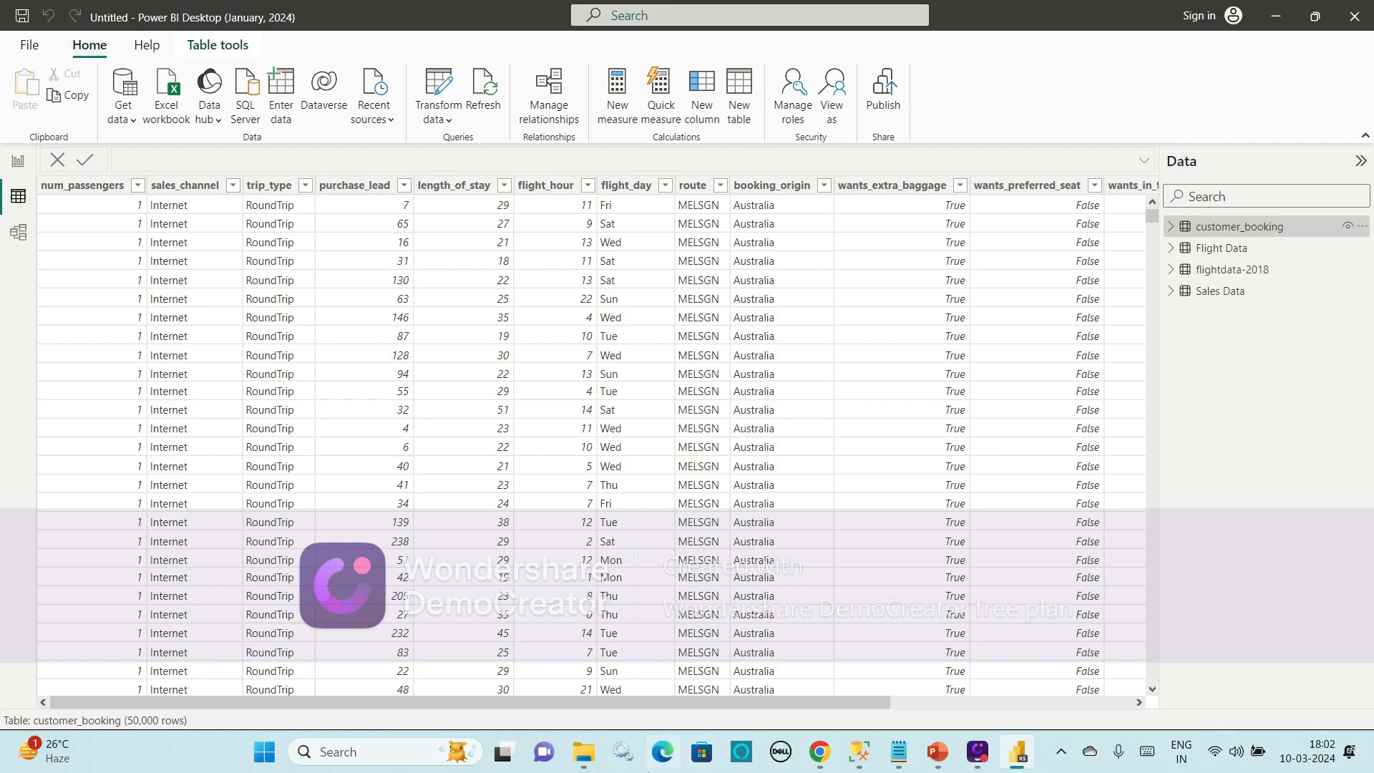
pyautogui.click(858, 752)
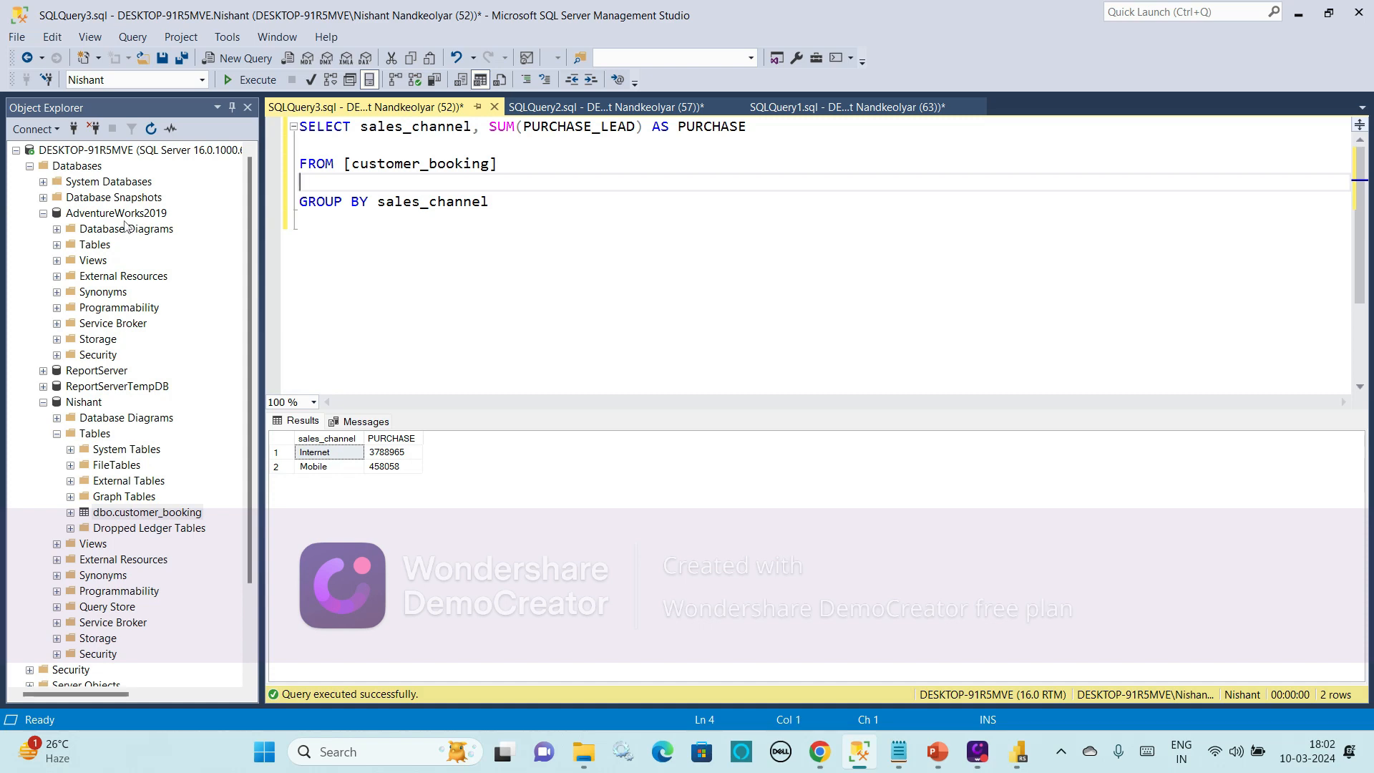
pyautogui.hotkey('alt', 'Tab')
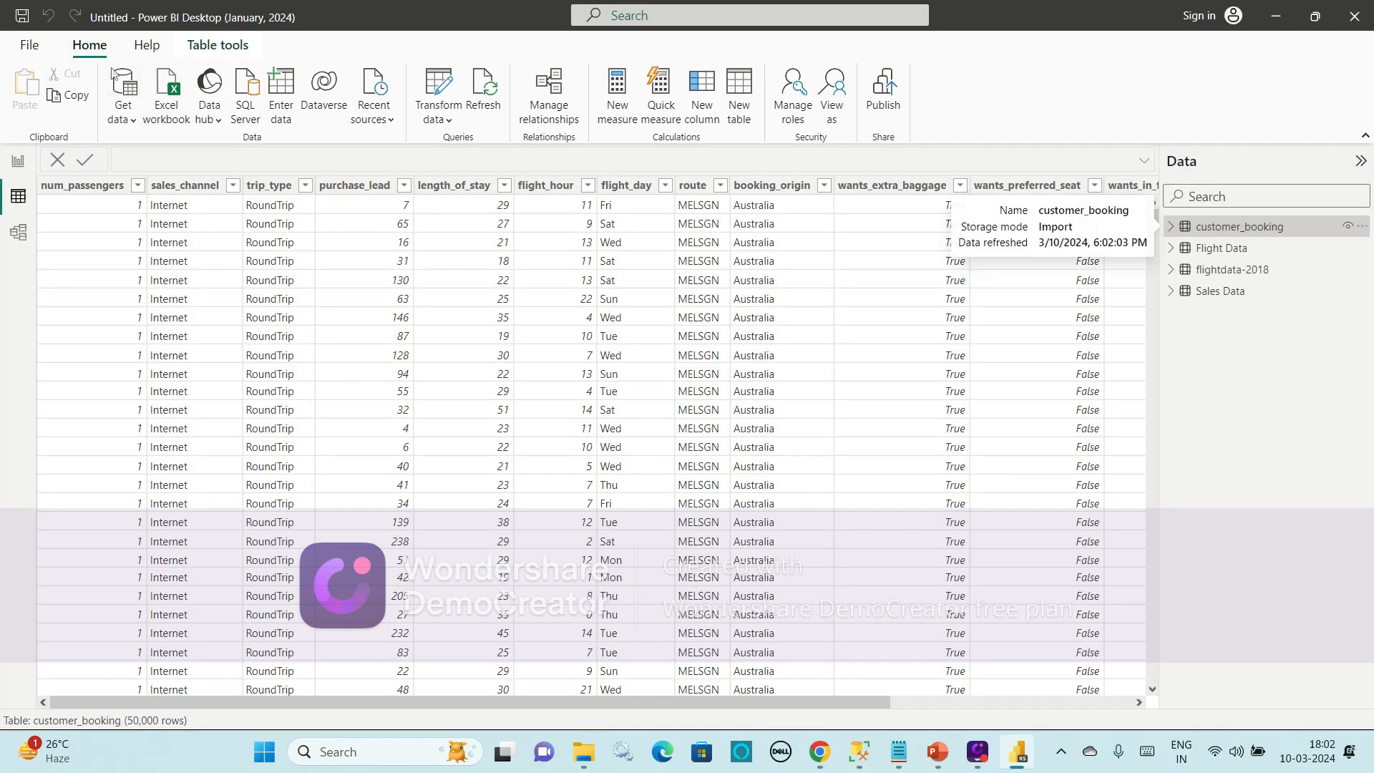
pyautogui.click(18, 160)
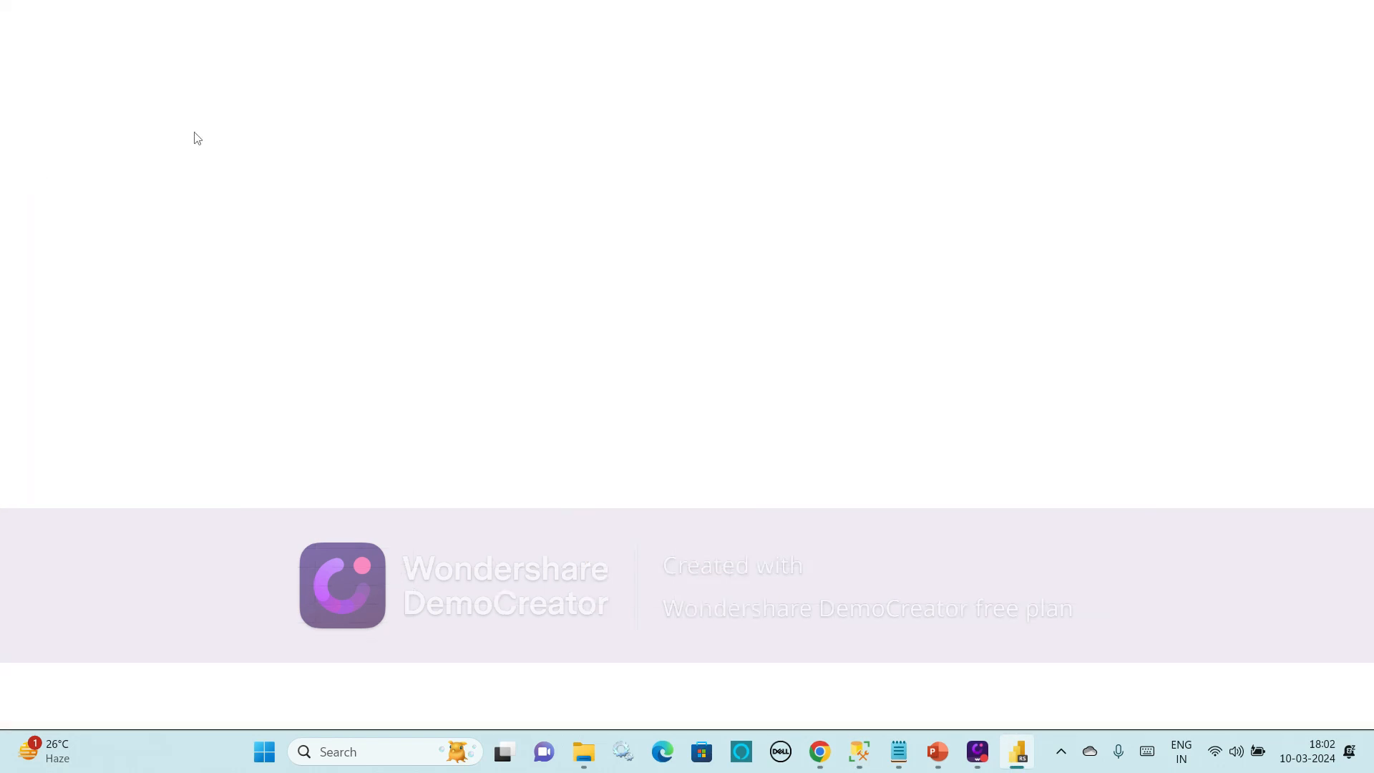
# Start another SQL Server import and enter DESKTOP-91R5MVE as the server, checking the name in Management Studio's connection dialog
pyautogui.click(171, 114)
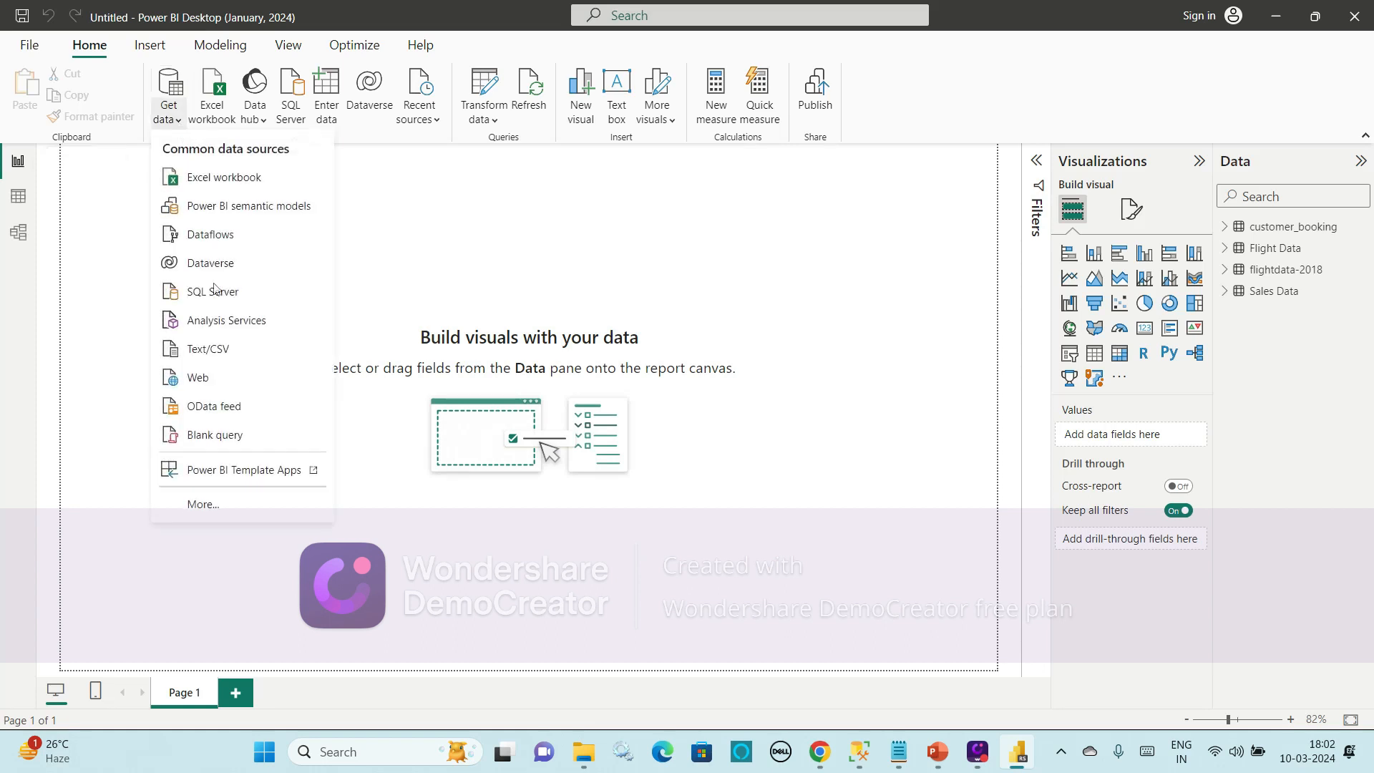
pyautogui.click(227, 292)
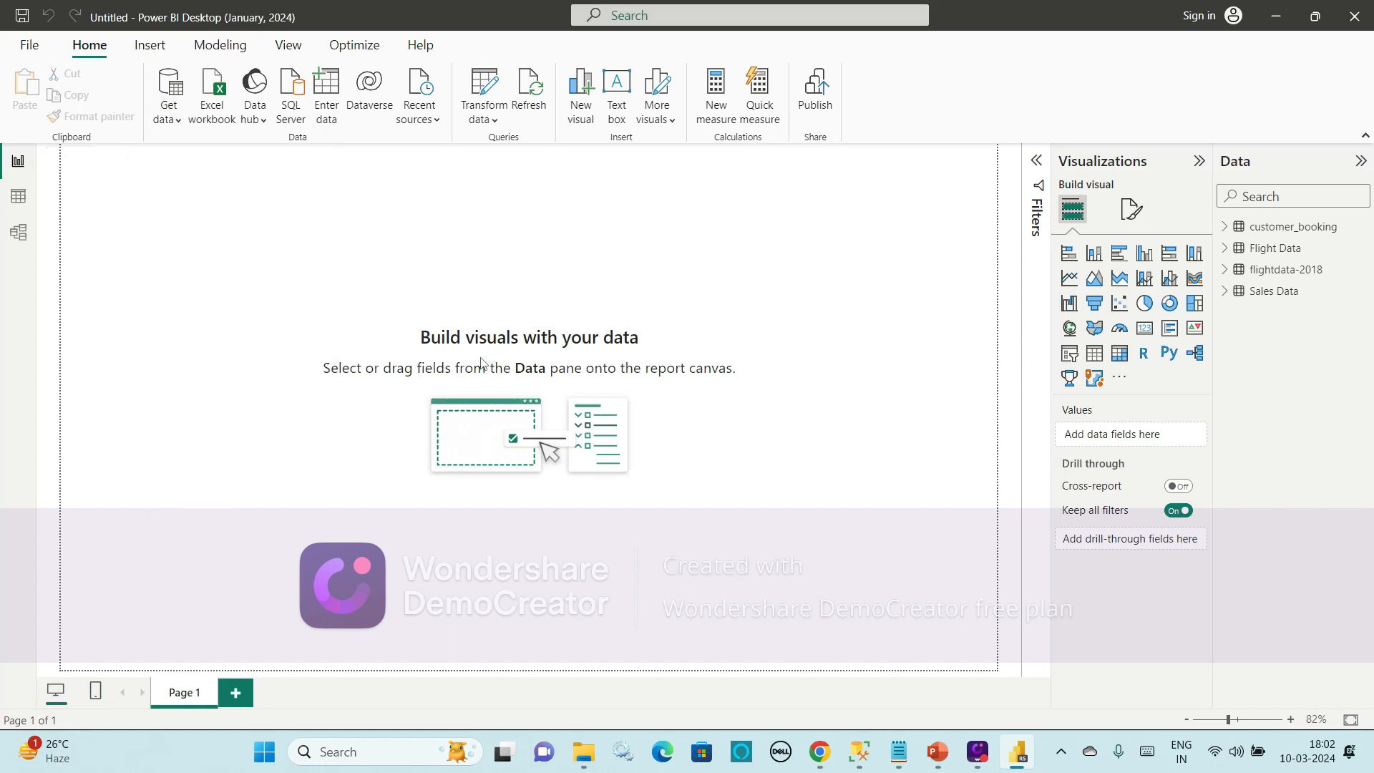
pyautogui.click(852, 755)
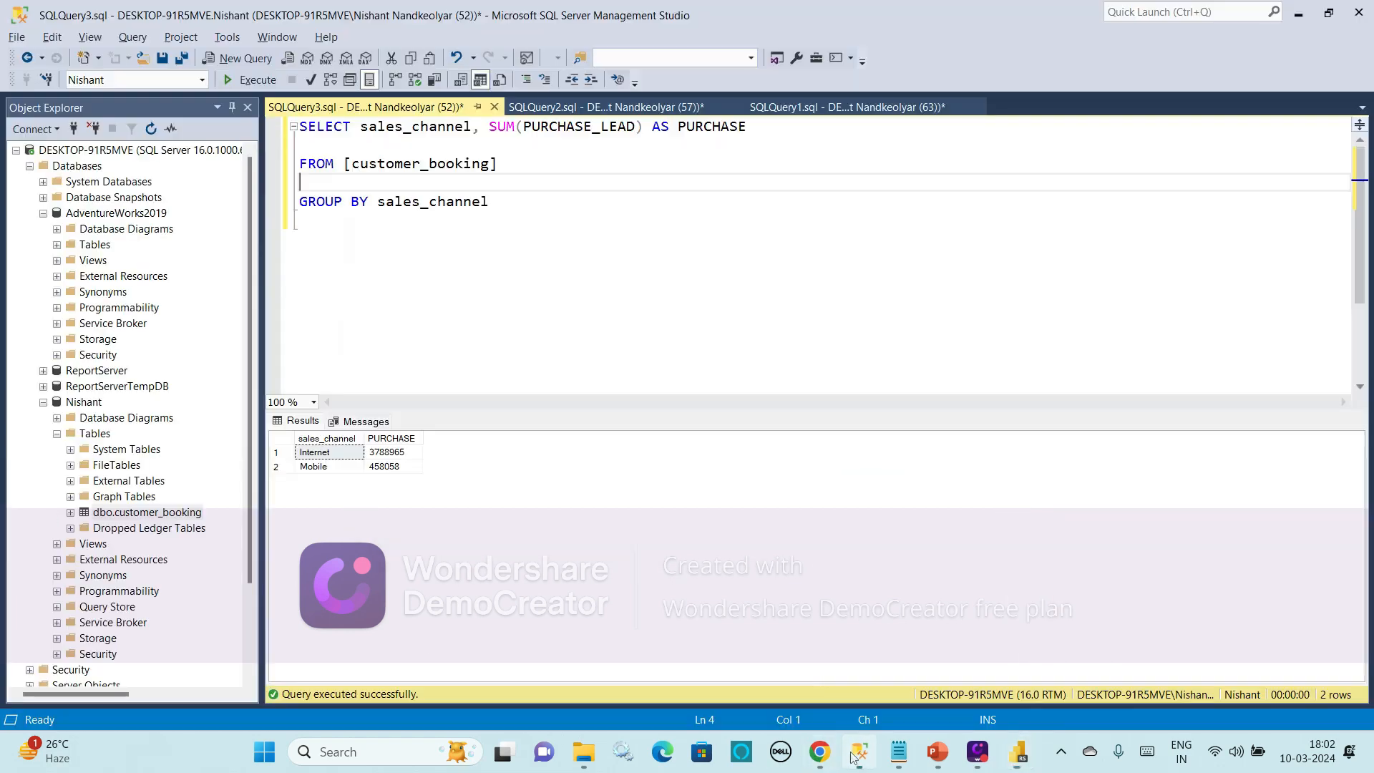
pyautogui.click(76, 130)
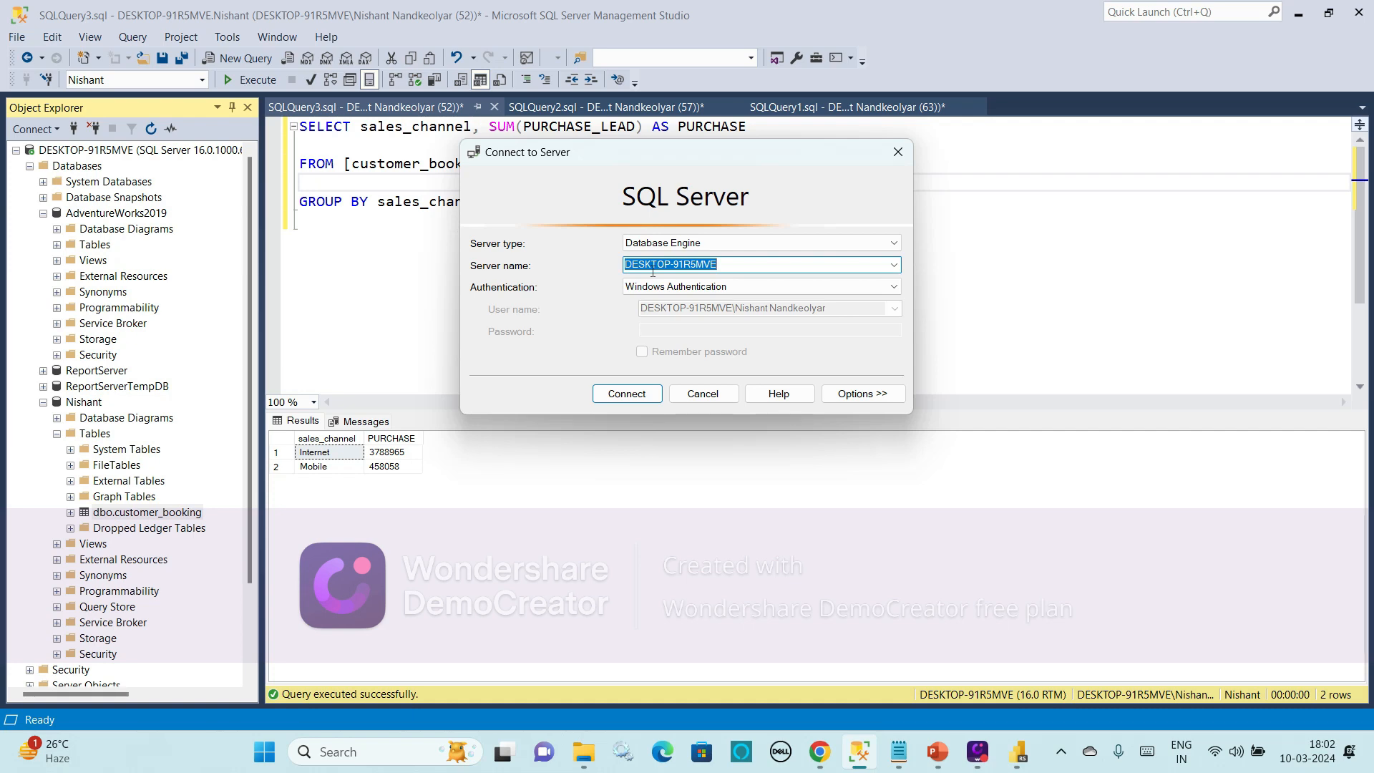
pyautogui.click(702, 393)
pyautogui.hotkey('alt', 'Tab')
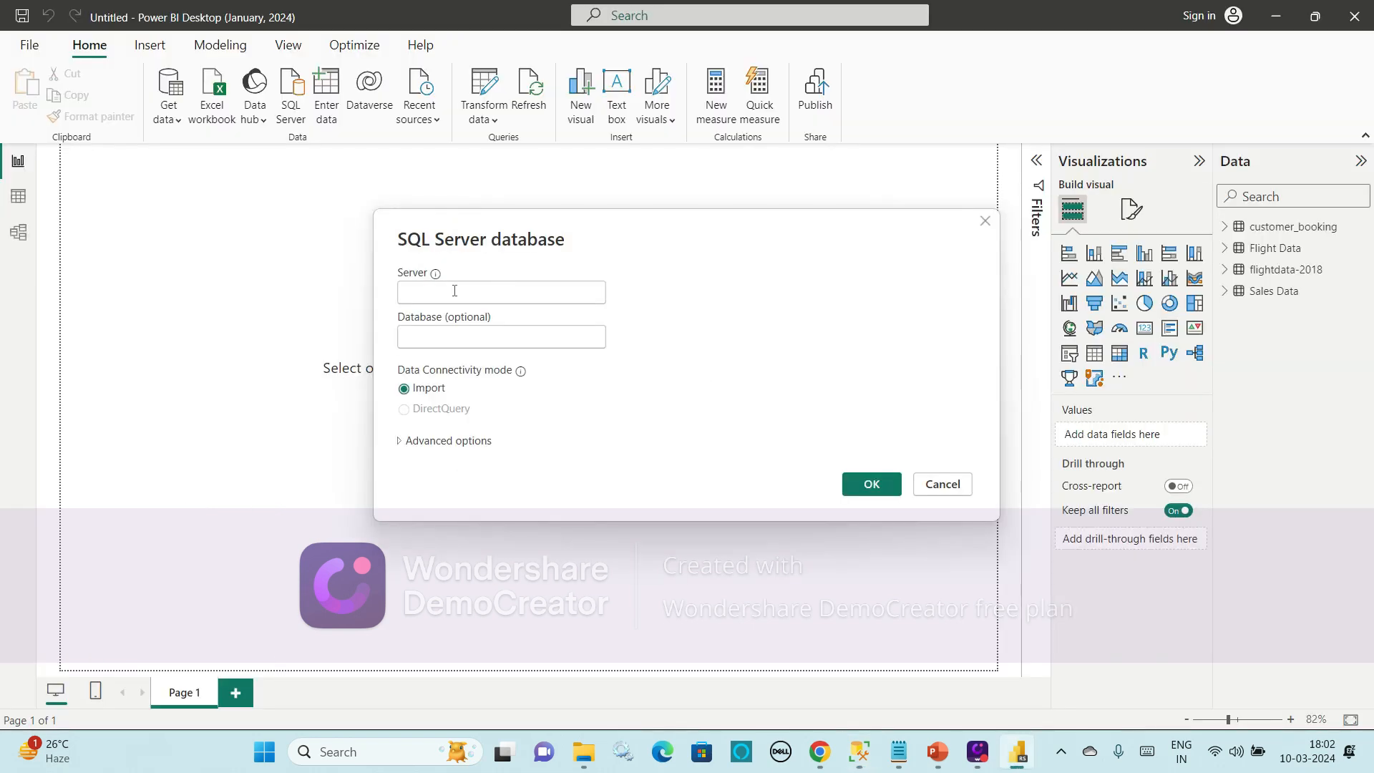
pyautogui.write('DESKTOP-91R5MVE')
pyautogui.press('Tab')
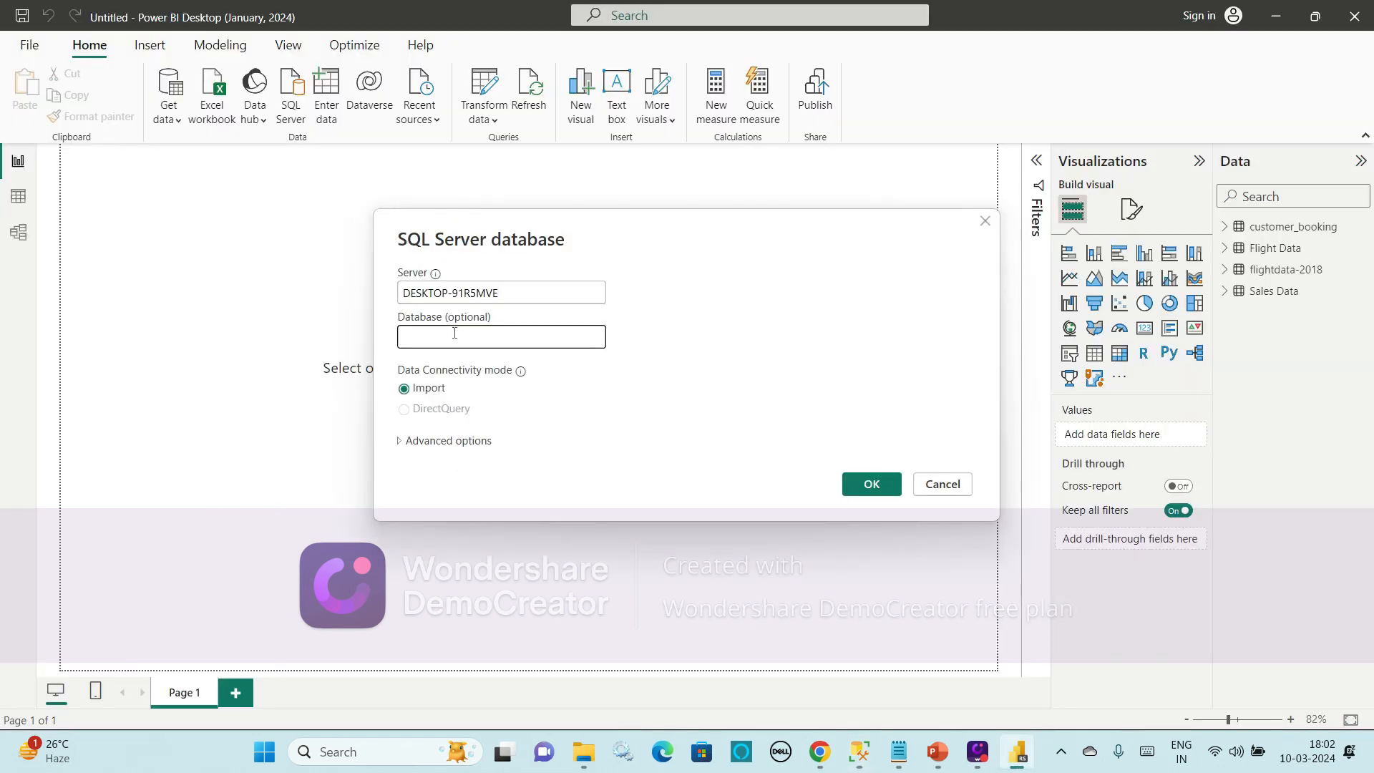
# Copy the database name AdventureWorks2019 from Management Studio into Power BI Desktop's Database field
pyautogui.hotkey('alt', 'Tab')
pyautogui.click(104, 218)
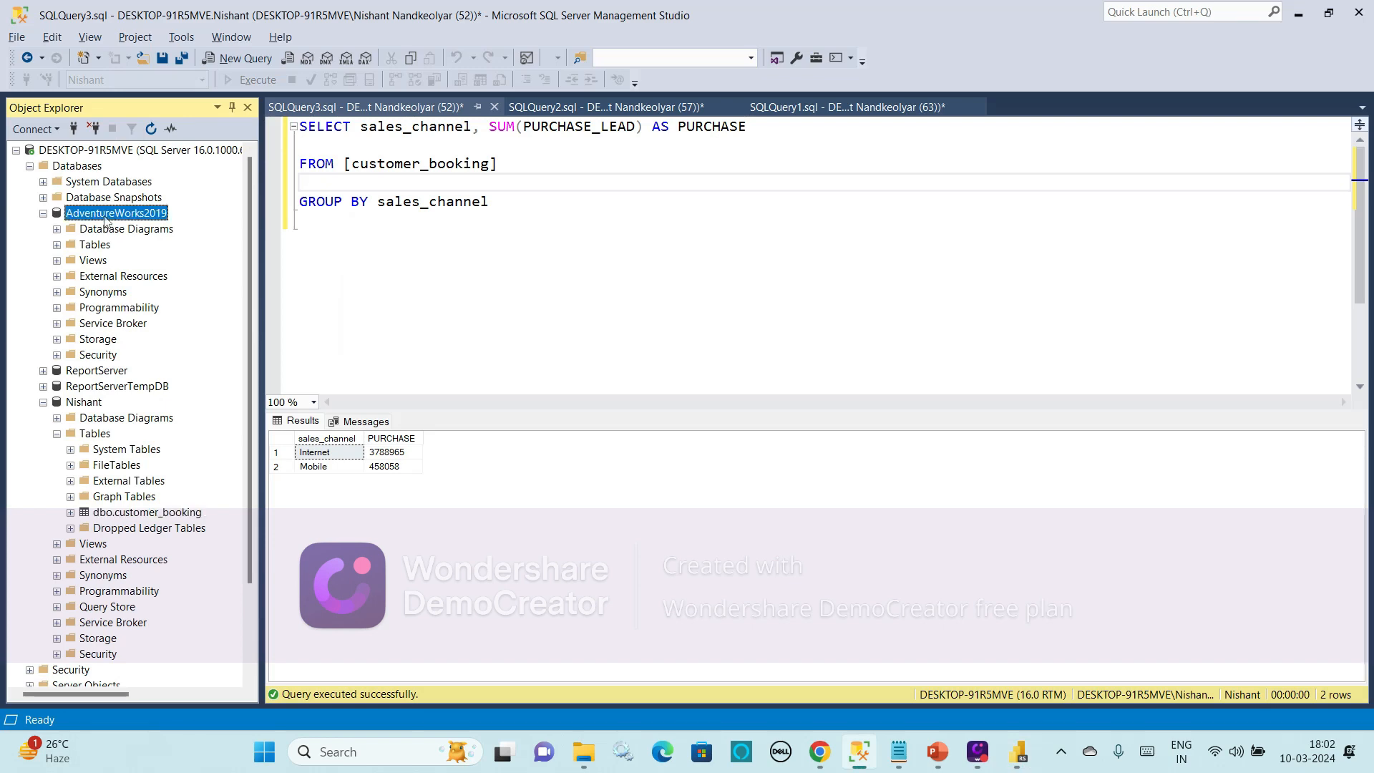
pyautogui.click(105, 217)
pyautogui.hotkey('ctrl', 'c')
pyautogui.hotkey('alt', 'Tab')
pyautogui.hotkey('ctrl', 'v')
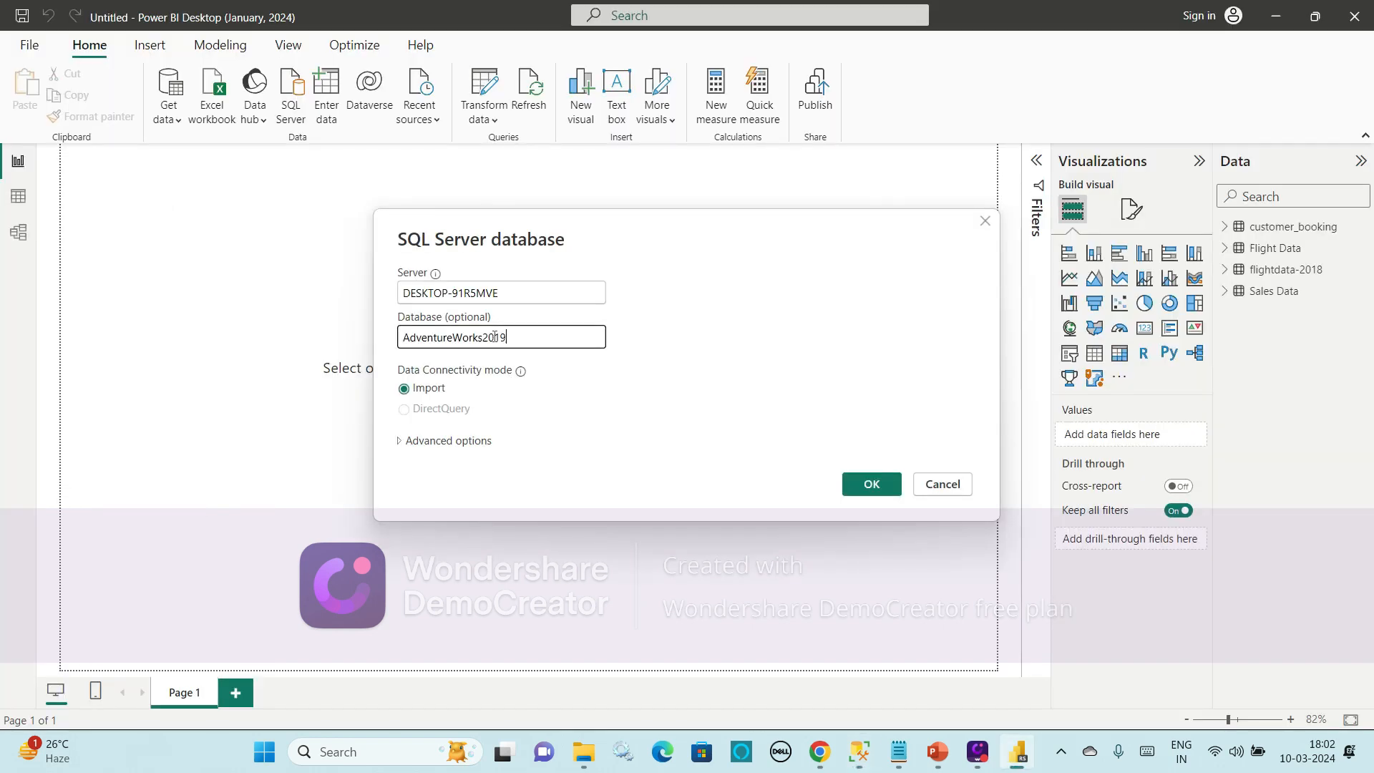
# Connect to AdventureWorks2019 in Import mode and select the Person.Person table for import
pyautogui.click(870, 487)
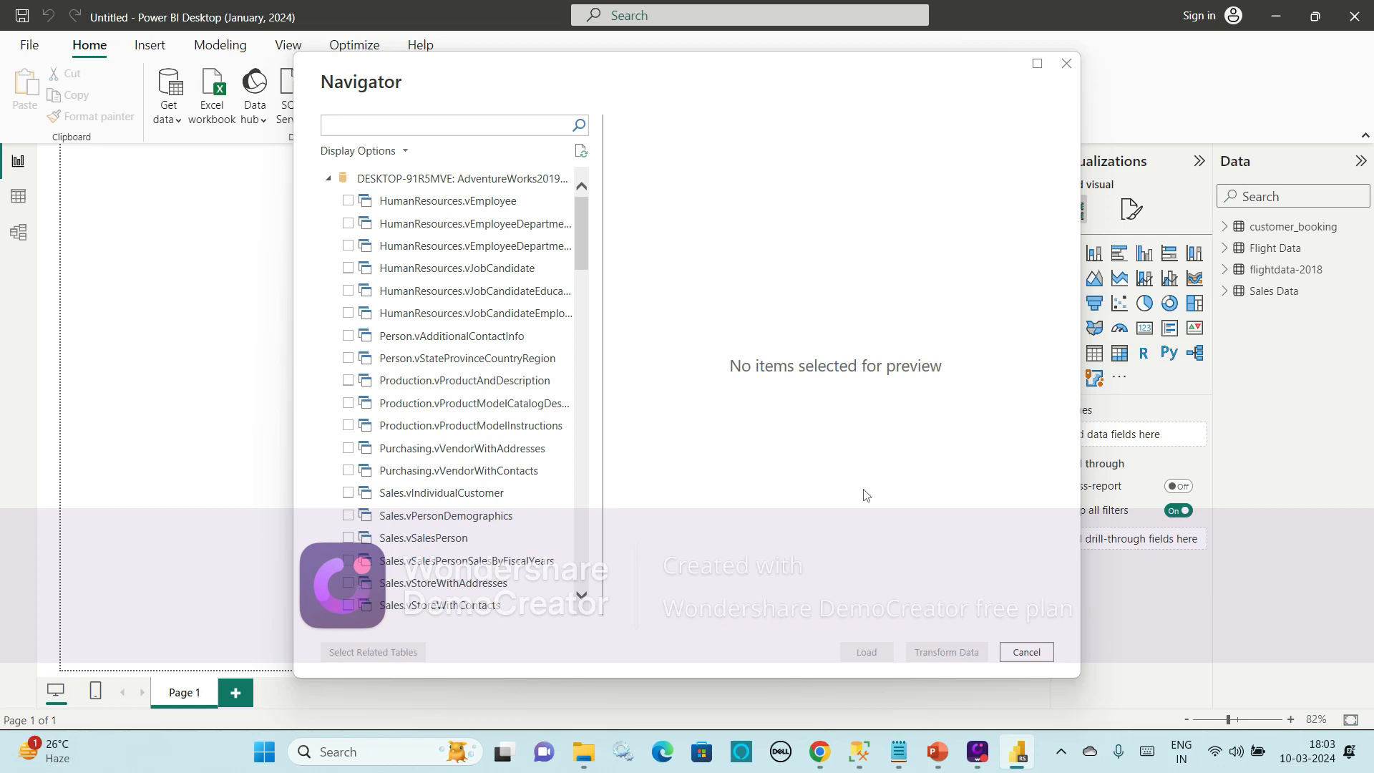
pyautogui.scroll(-10, 429, 356)
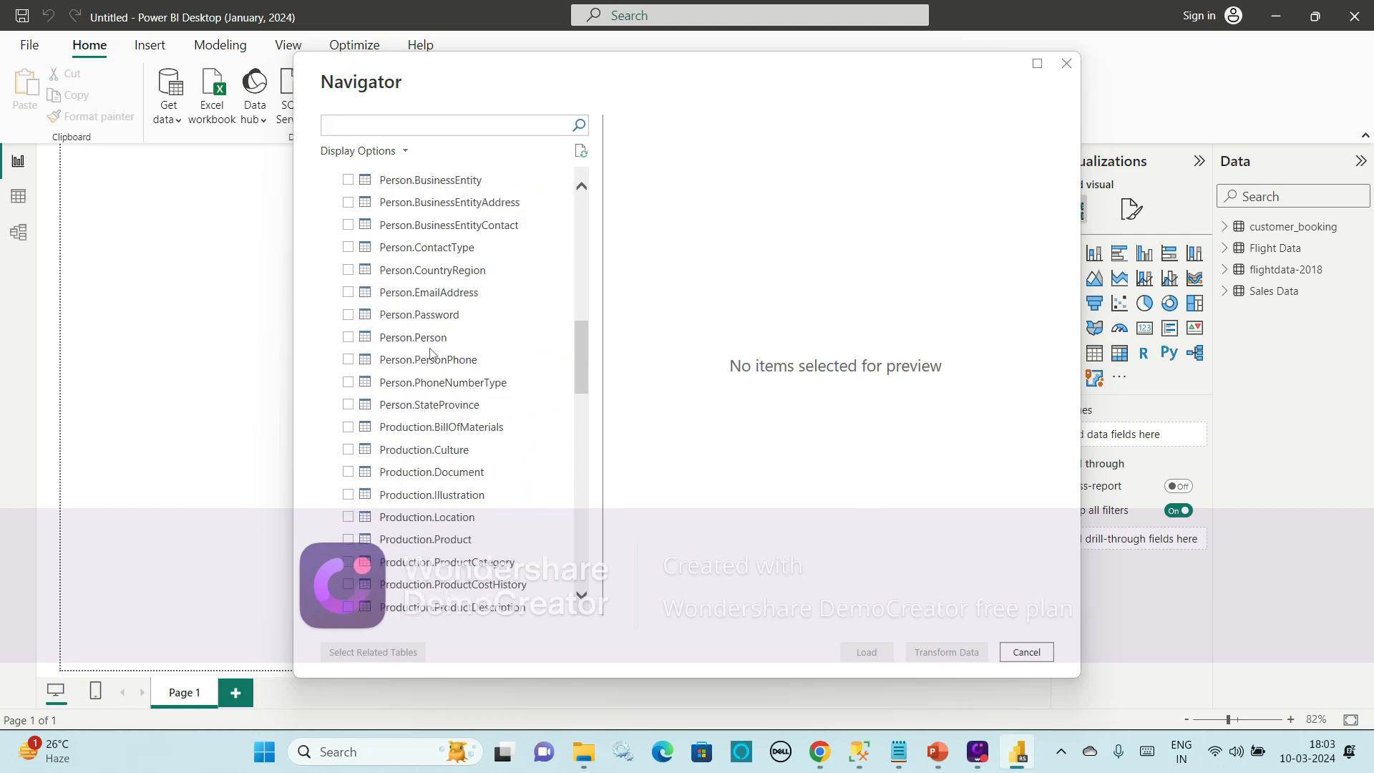
pyautogui.click(349, 338)
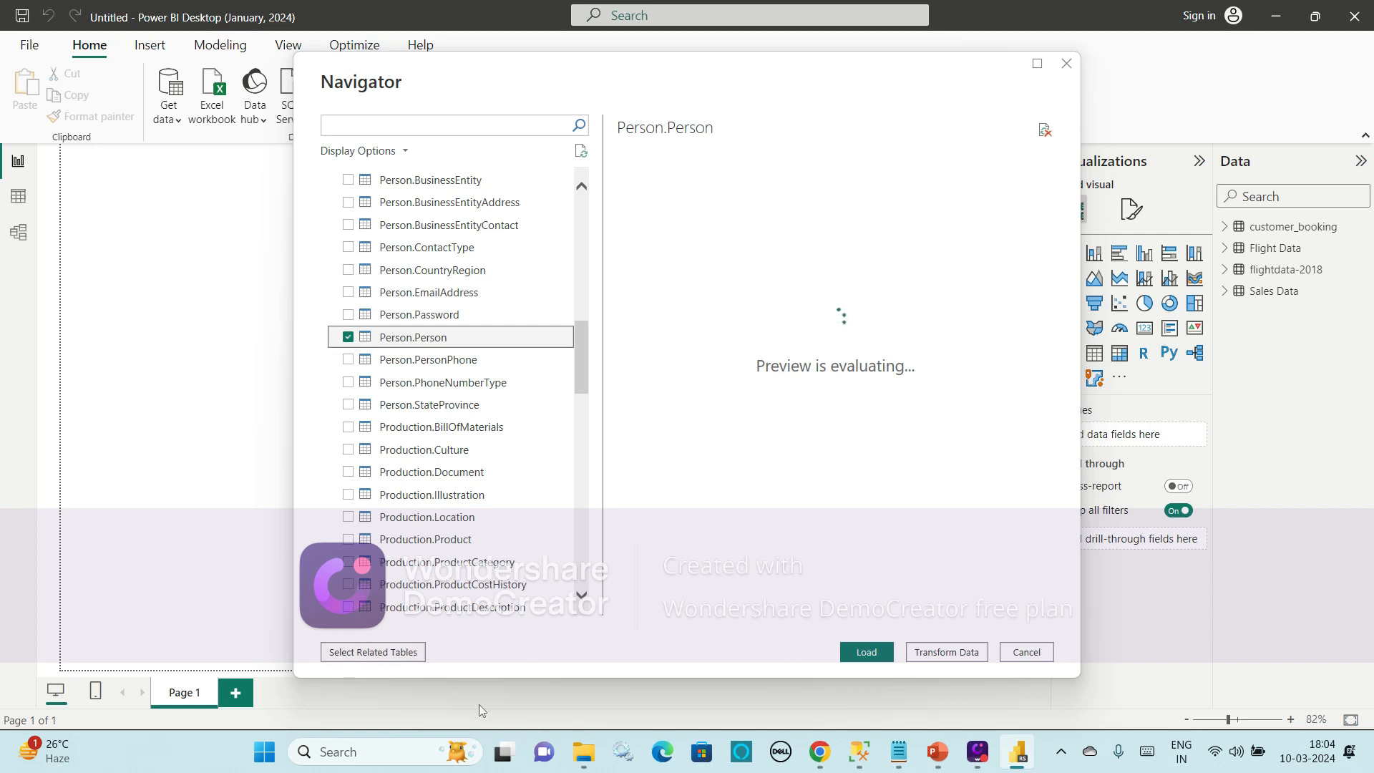
# Review the source files in File Explorer's 10-03-2024 folder and its Flight Data subfolder, then return to Power BI Desktop
pyautogui.click(584, 754)
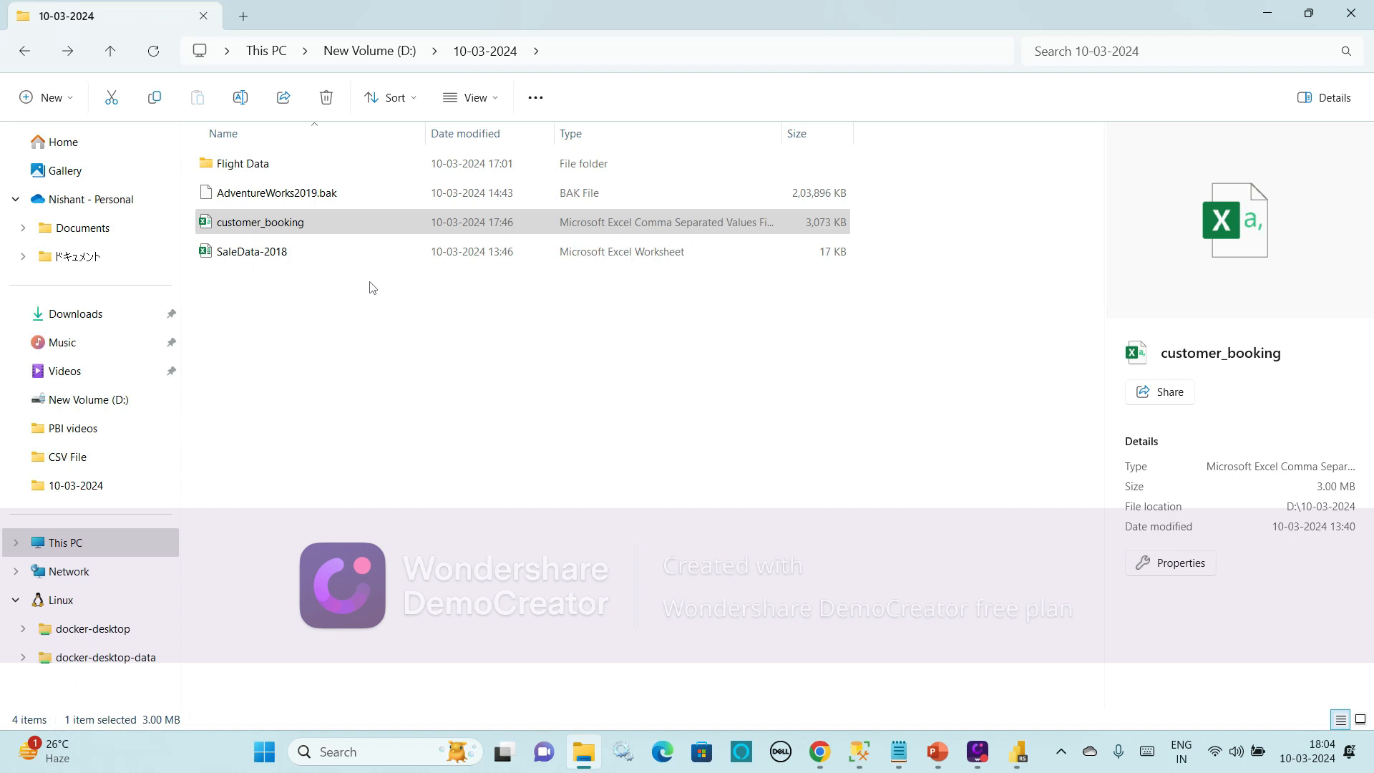
pyautogui.click(385, 258)
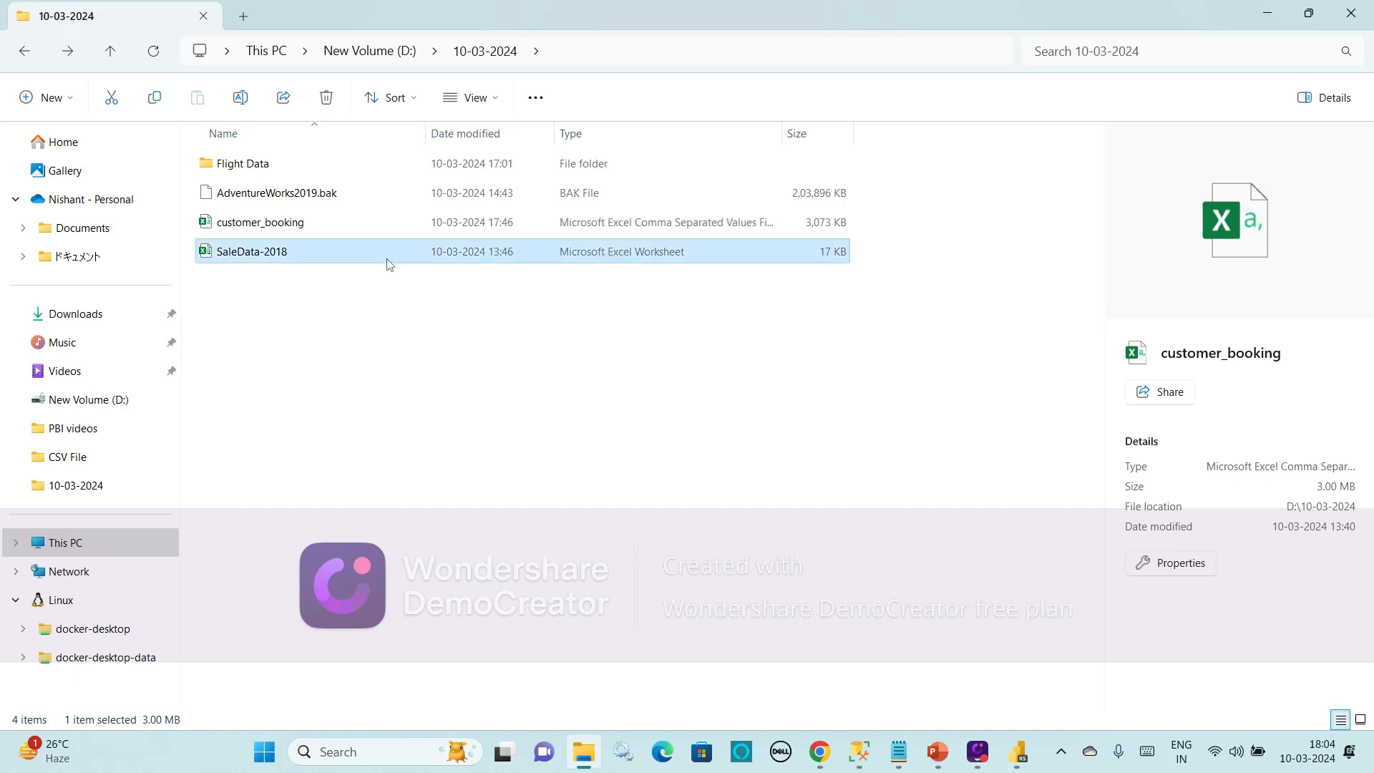
pyautogui.click(401, 226)
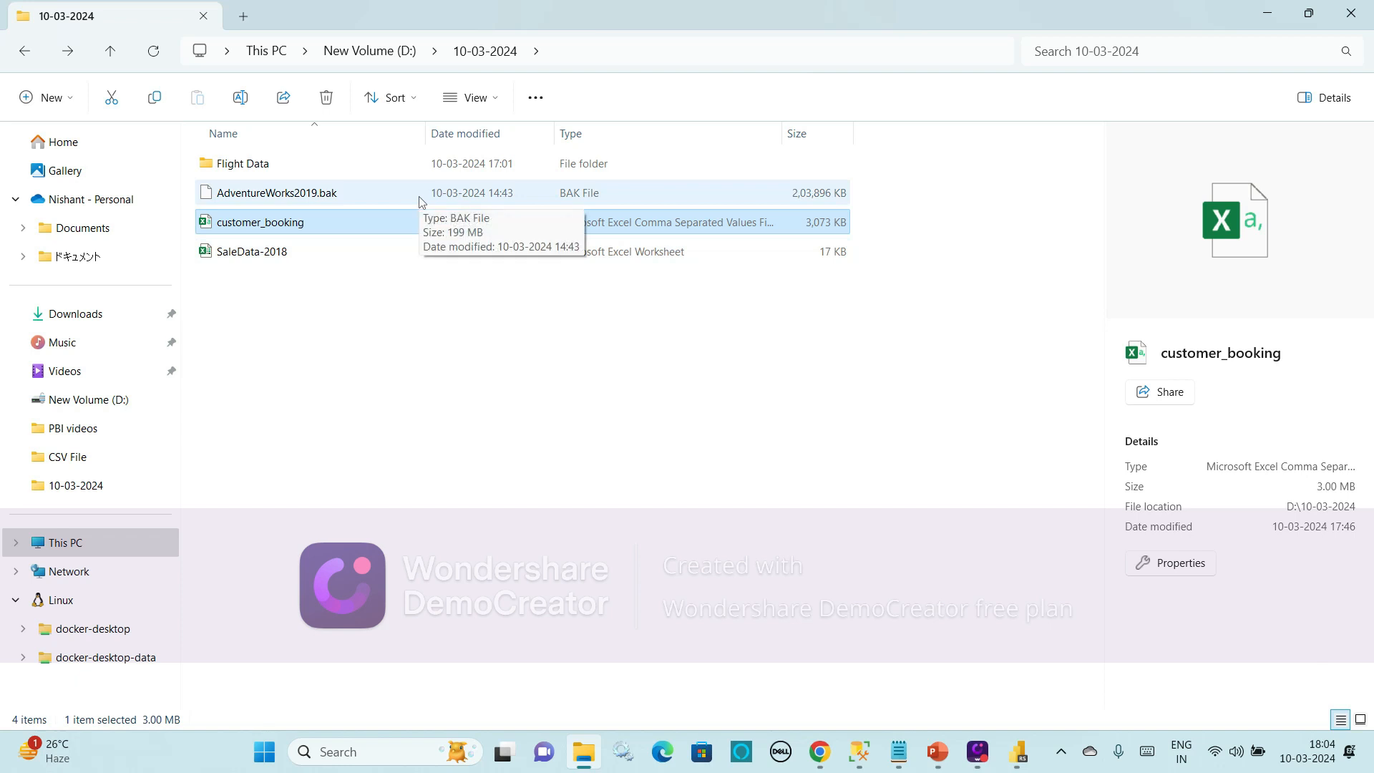
pyautogui.click(497, 505)
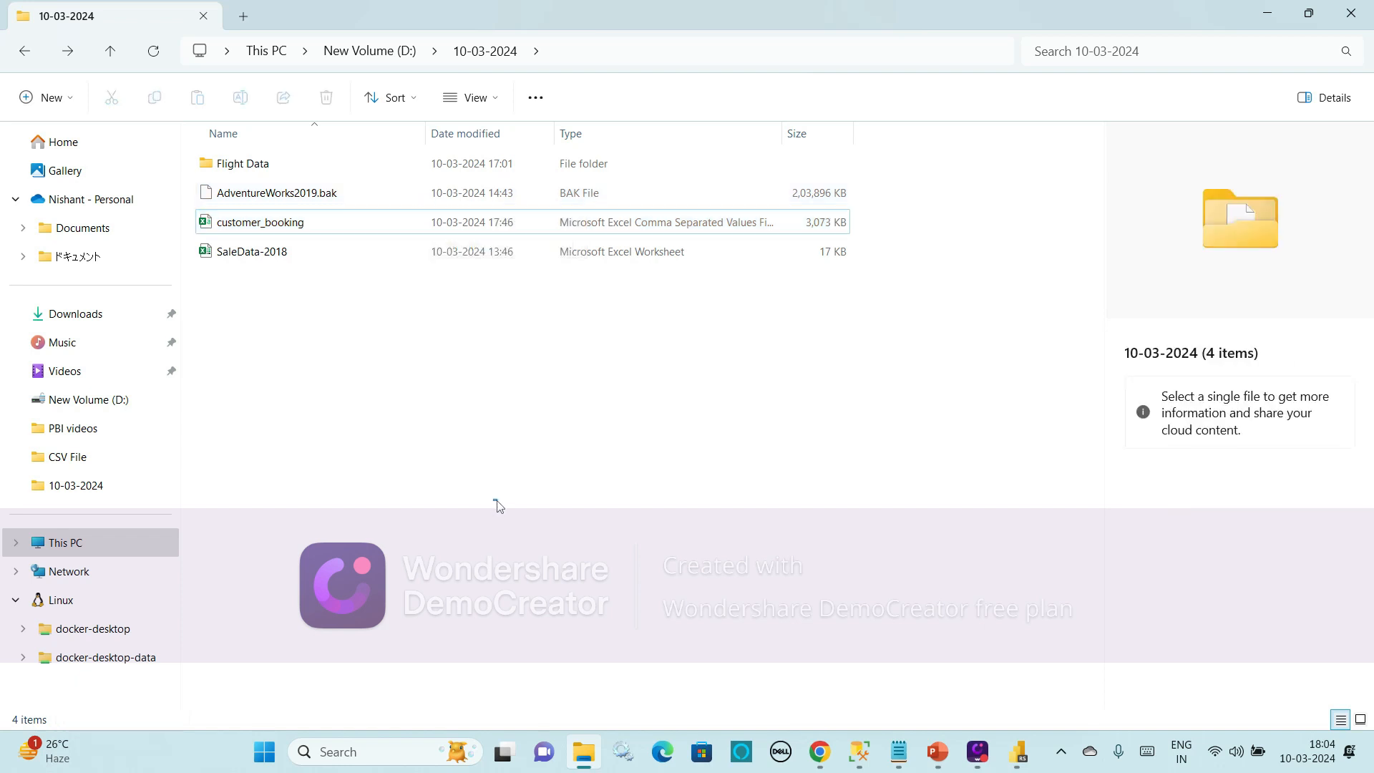
pyautogui.click(291, 163)
pyautogui.doubleClick(292, 165)
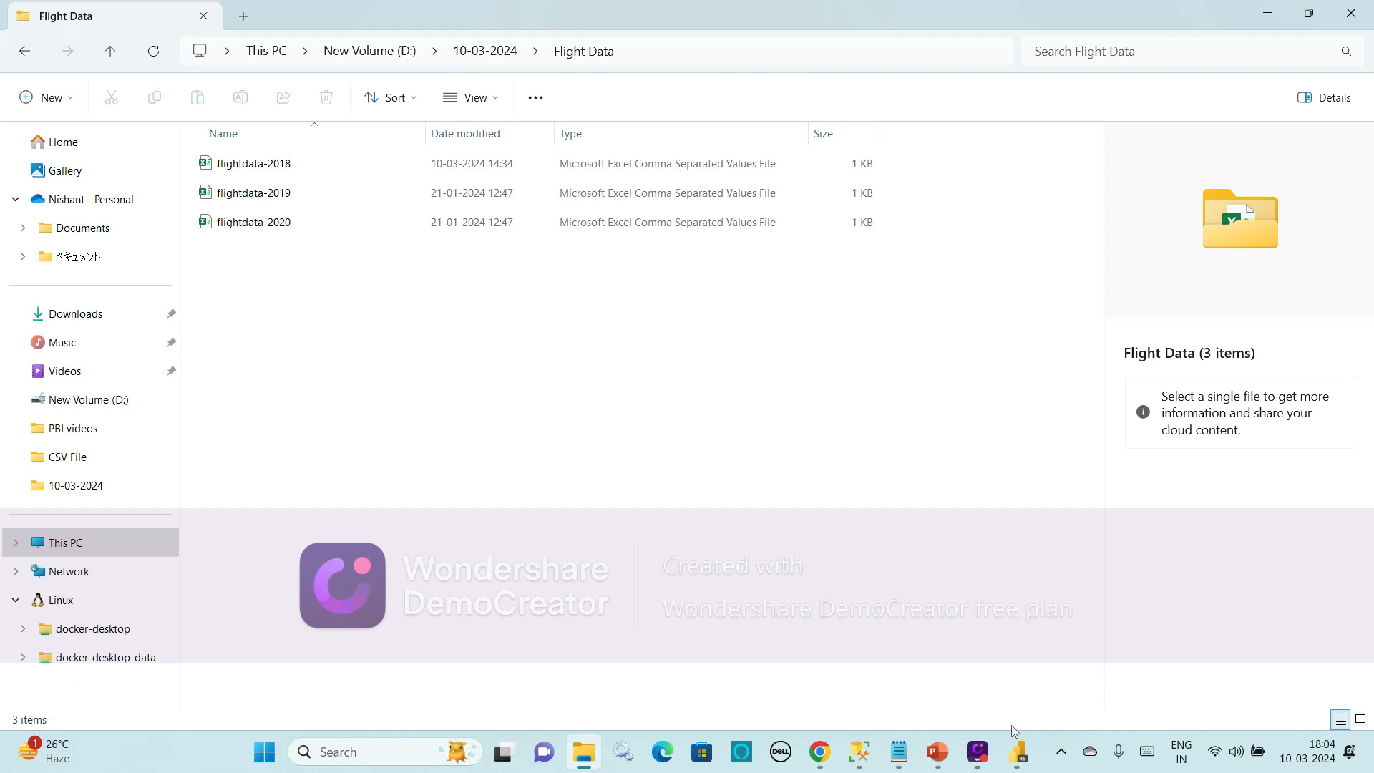
pyautogui.moveTo(1016, 747)
pyautogui.click(966, 667)
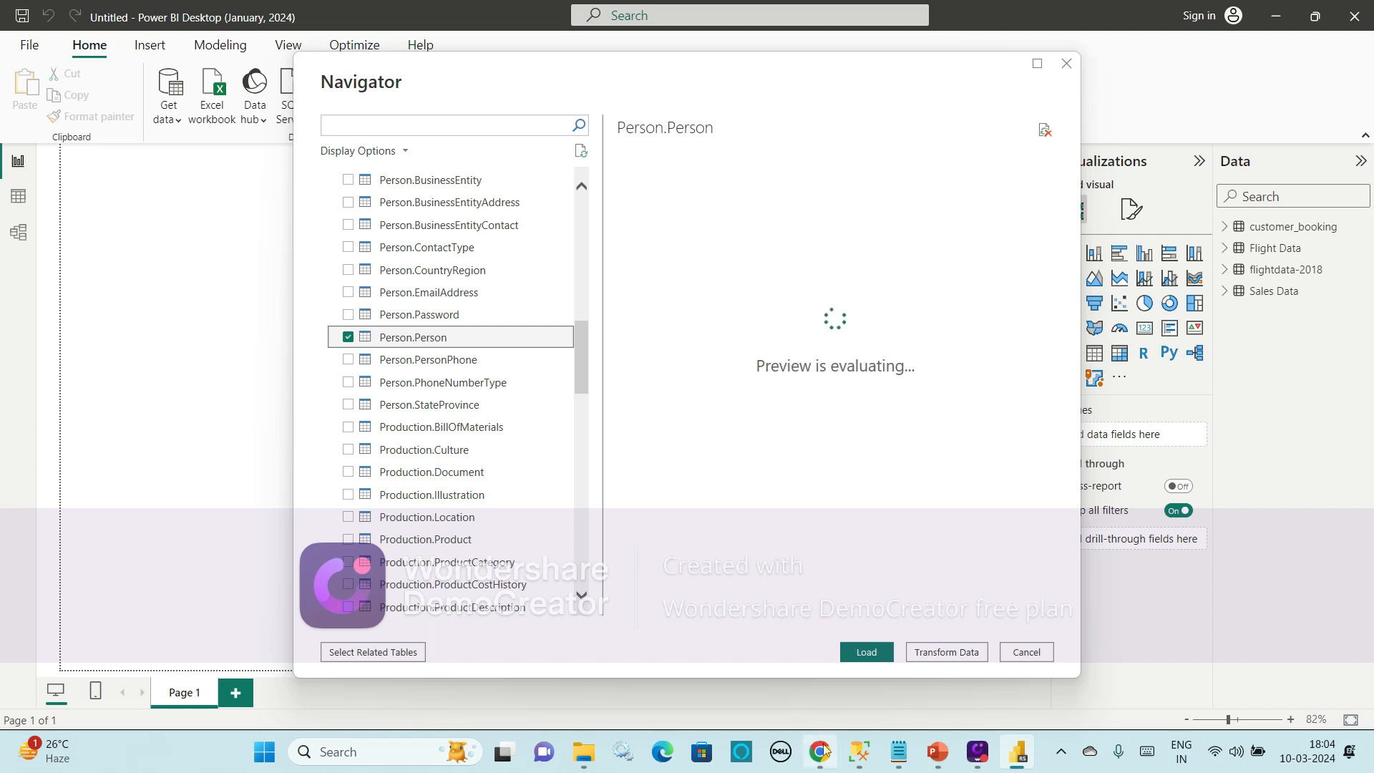
pyautogui.moveTo(841, 763)
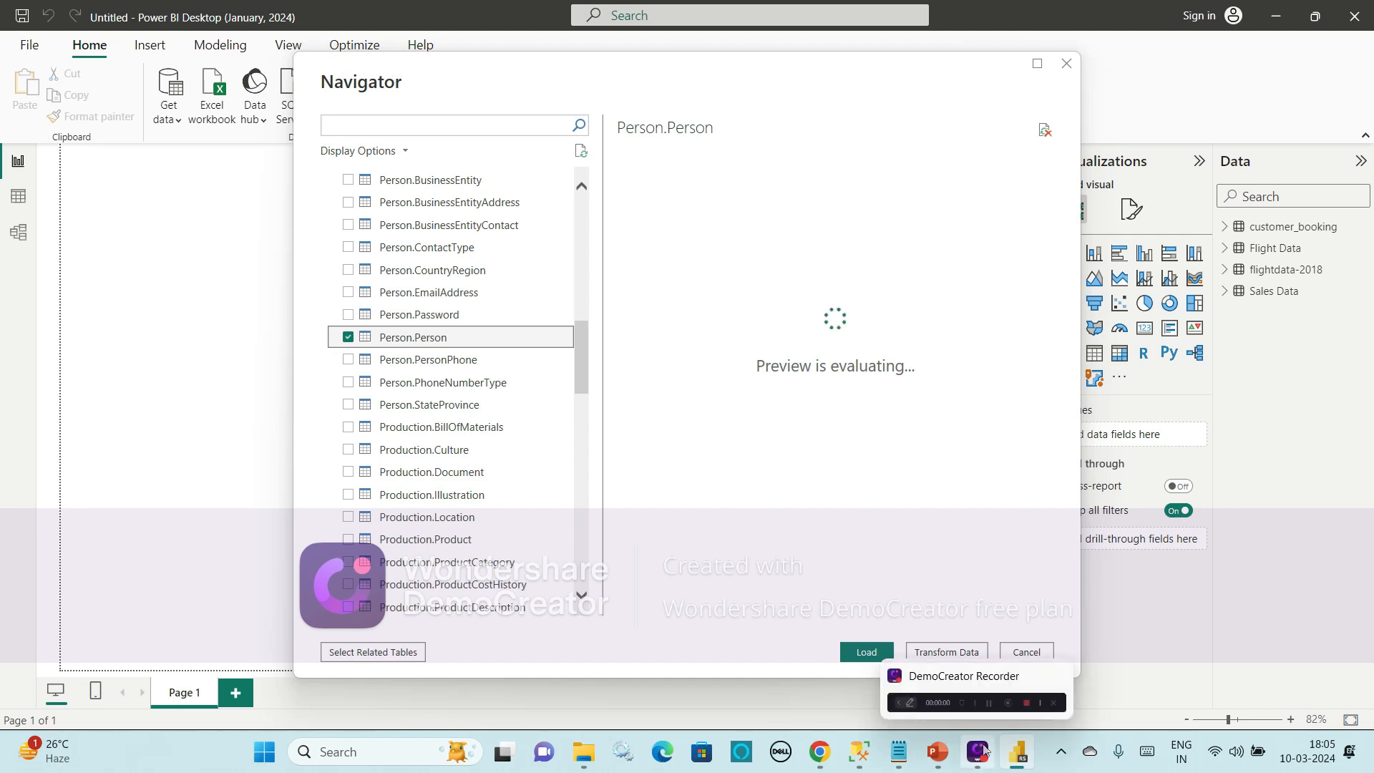
pyautogui.click(946, 753)
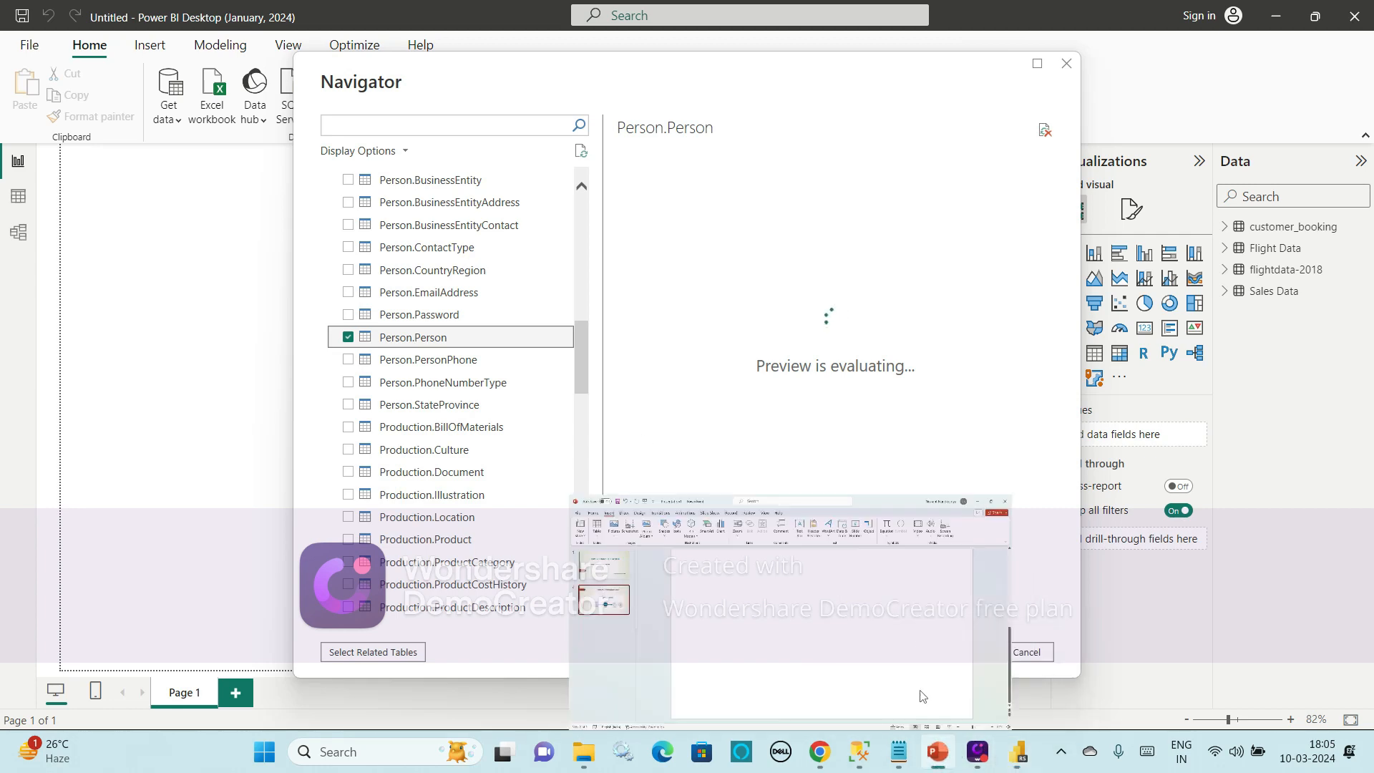
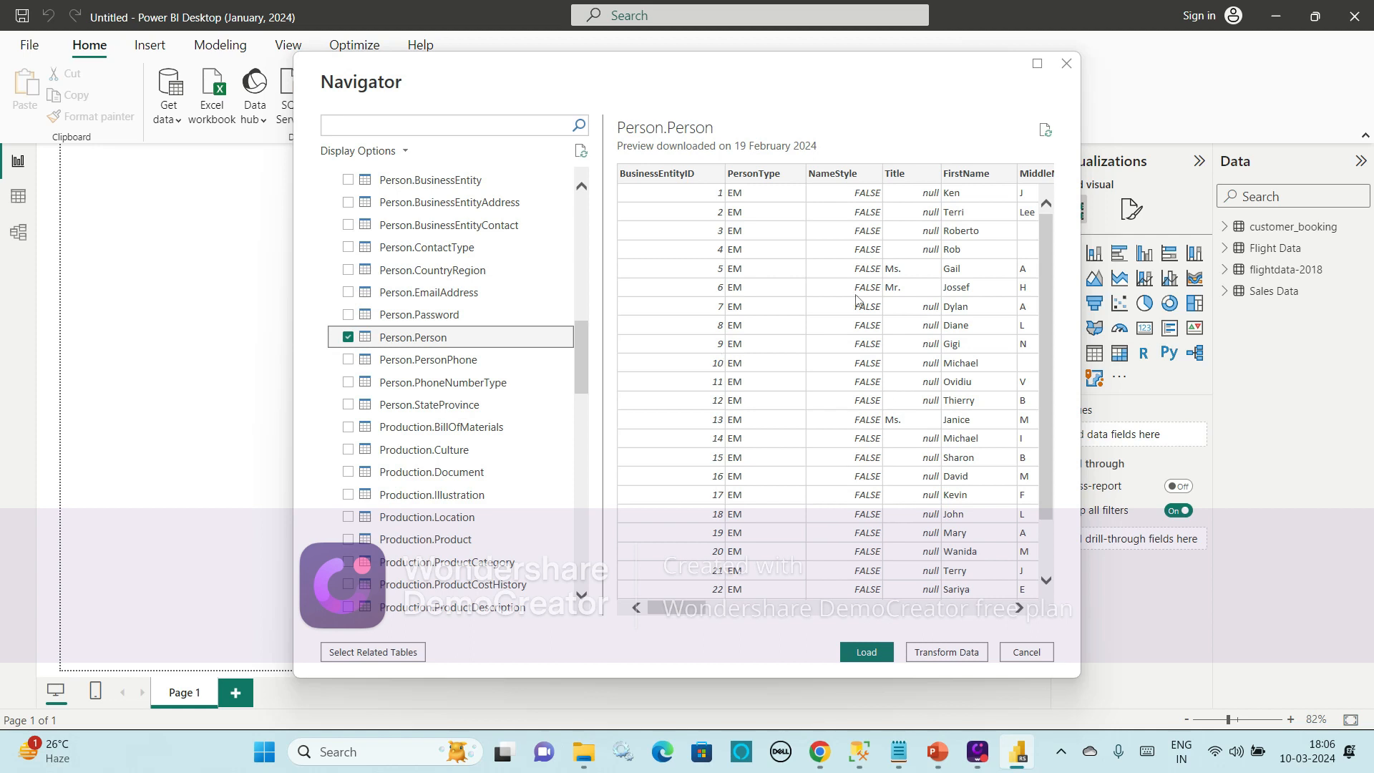
# Load the Person.Person table and look through its rows in Table view
pyautogui.click(866, 651)
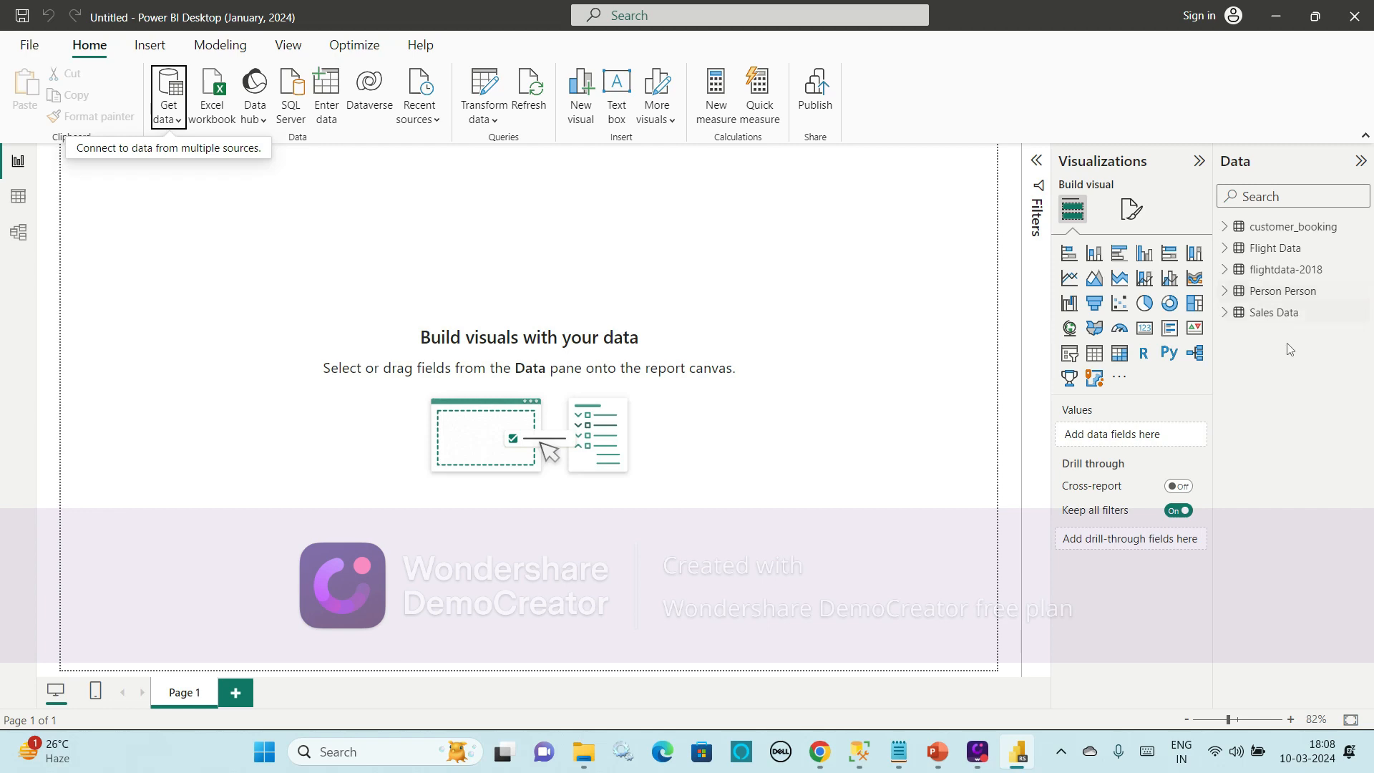
pyautogui.click(18, 196)
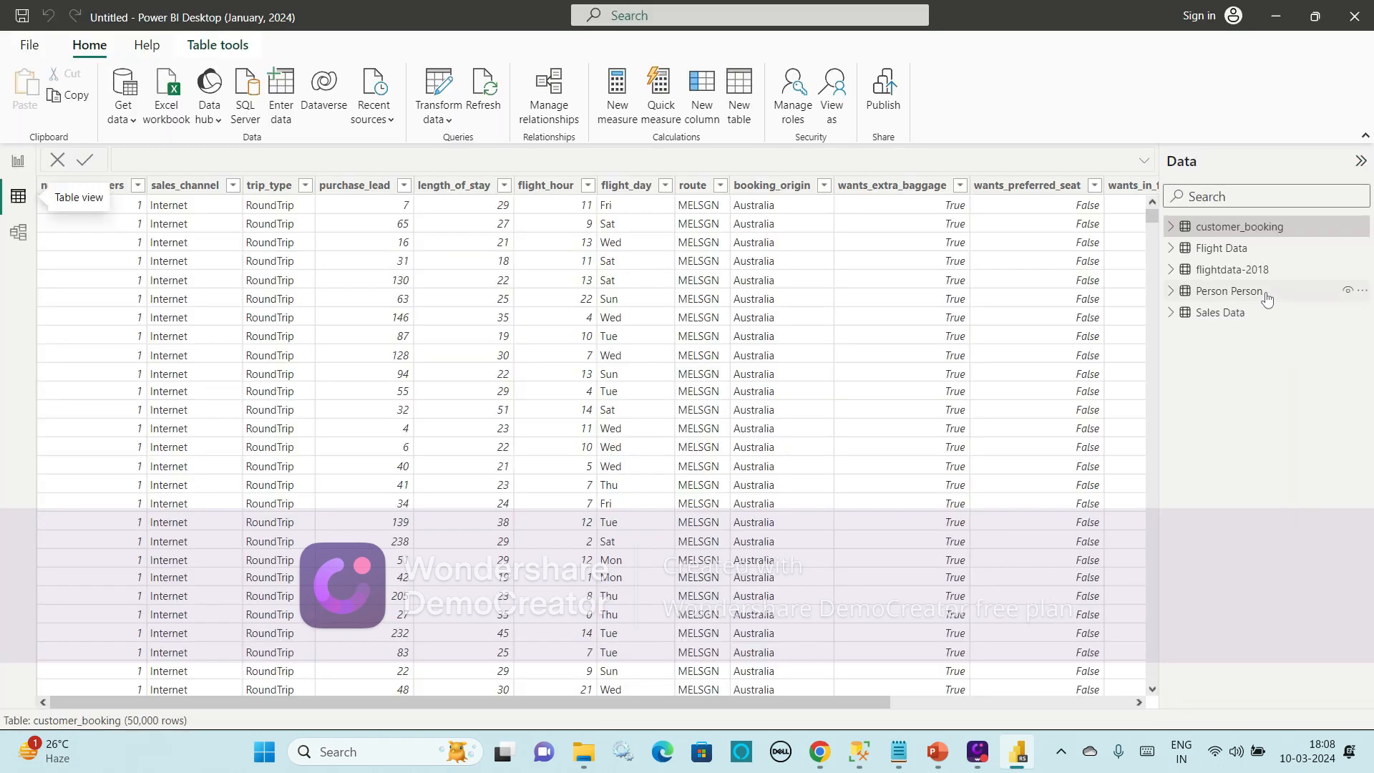
pyautogui.click(1265, 293)
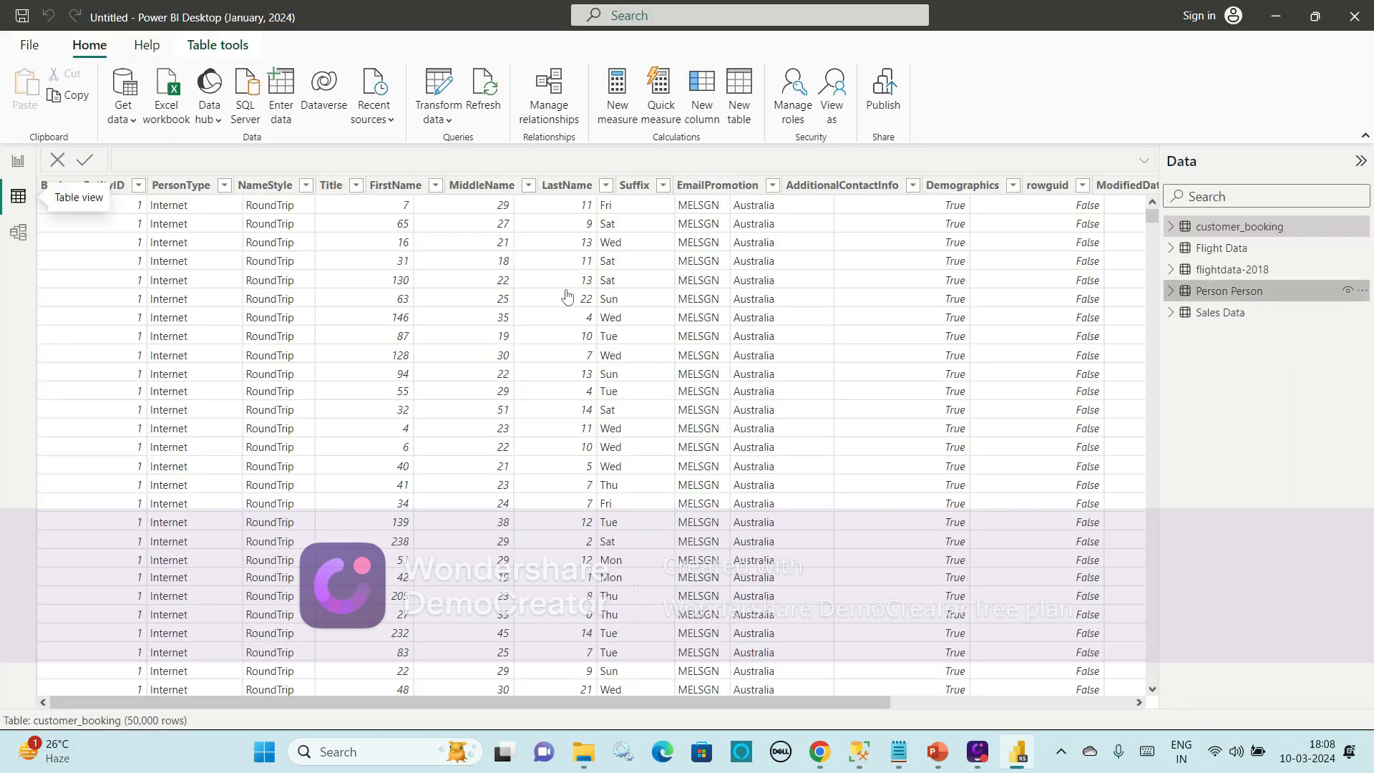
pyautogui.scroll(-10, 433, 299)
pyautogui.scroll(-14, 412, 329)
pyautogui.click(415, 348)
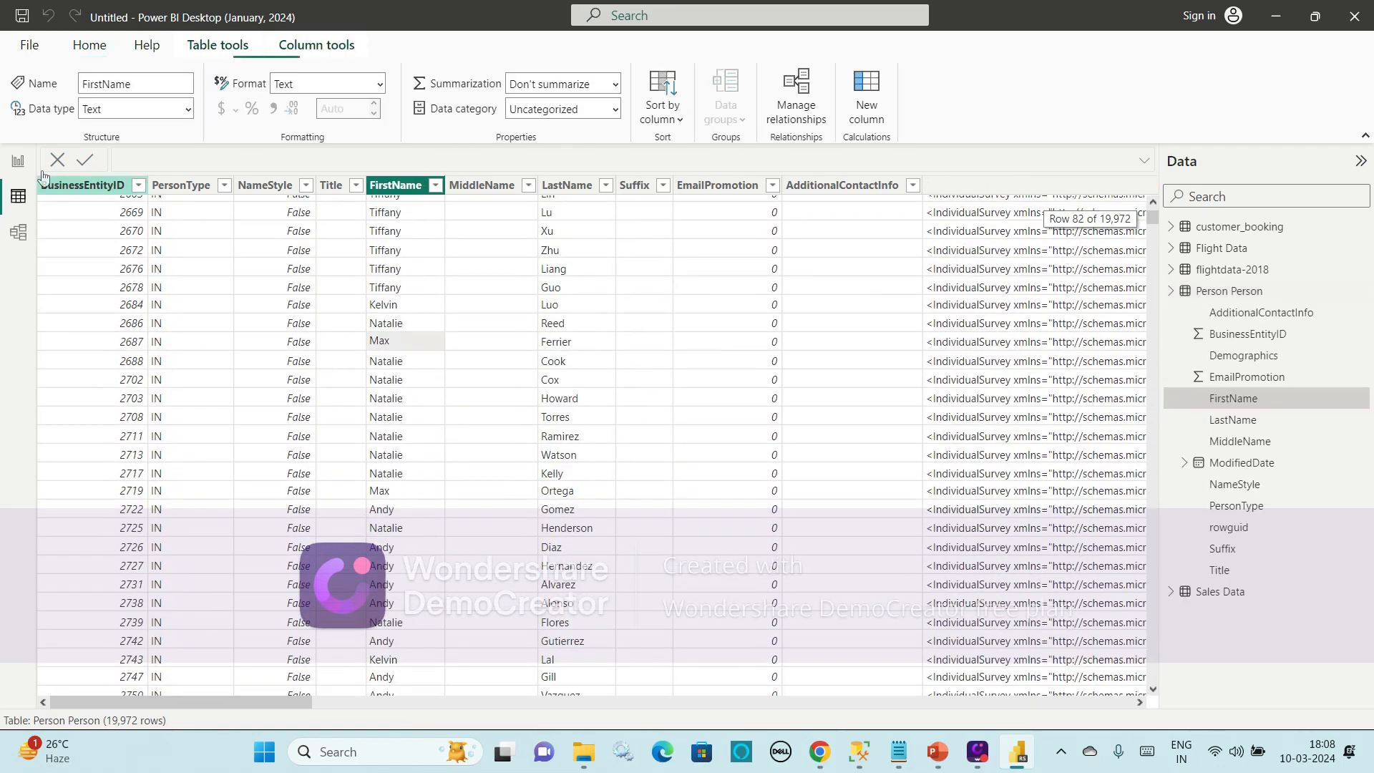
# Return to Report view and open the Power Query Editor to transform the imported data
pyautogui.click(18, 162)
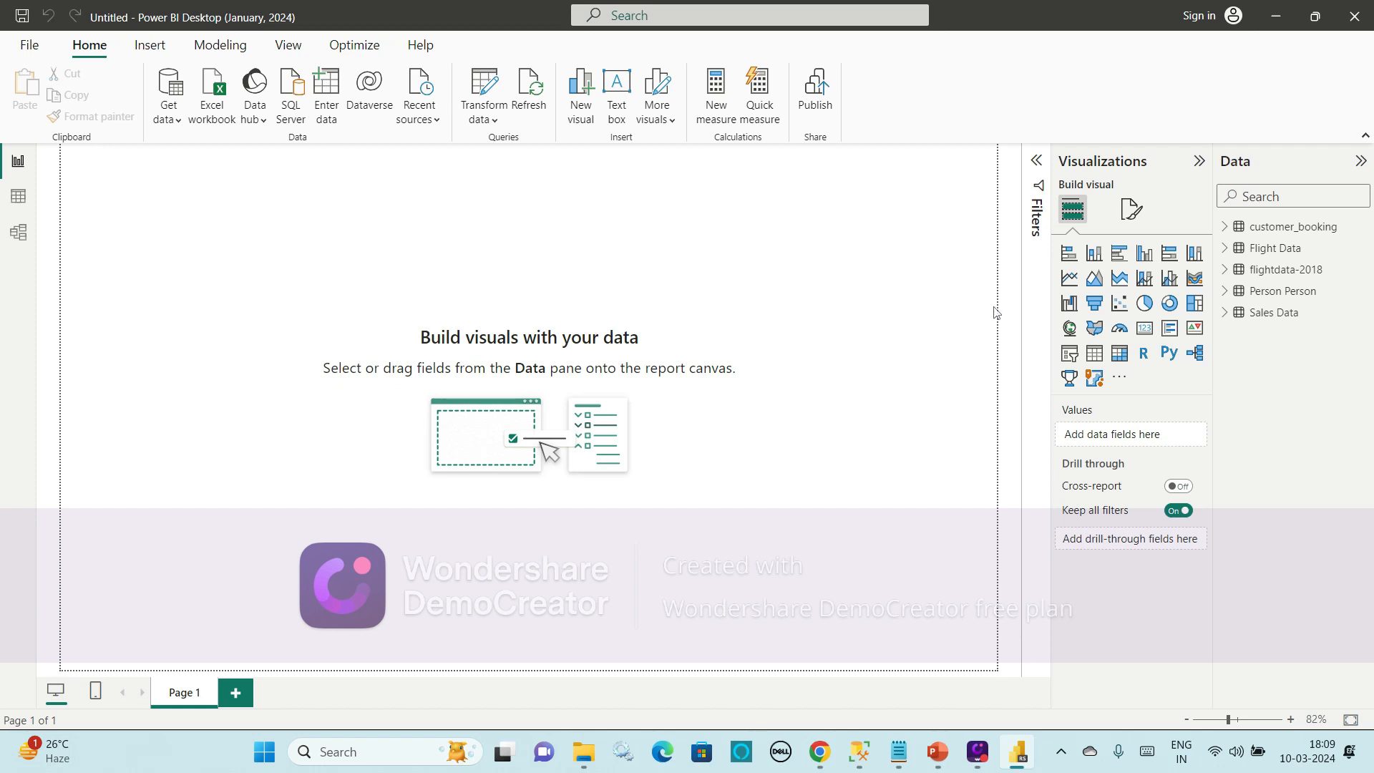
pyautogui.click(494, 128)
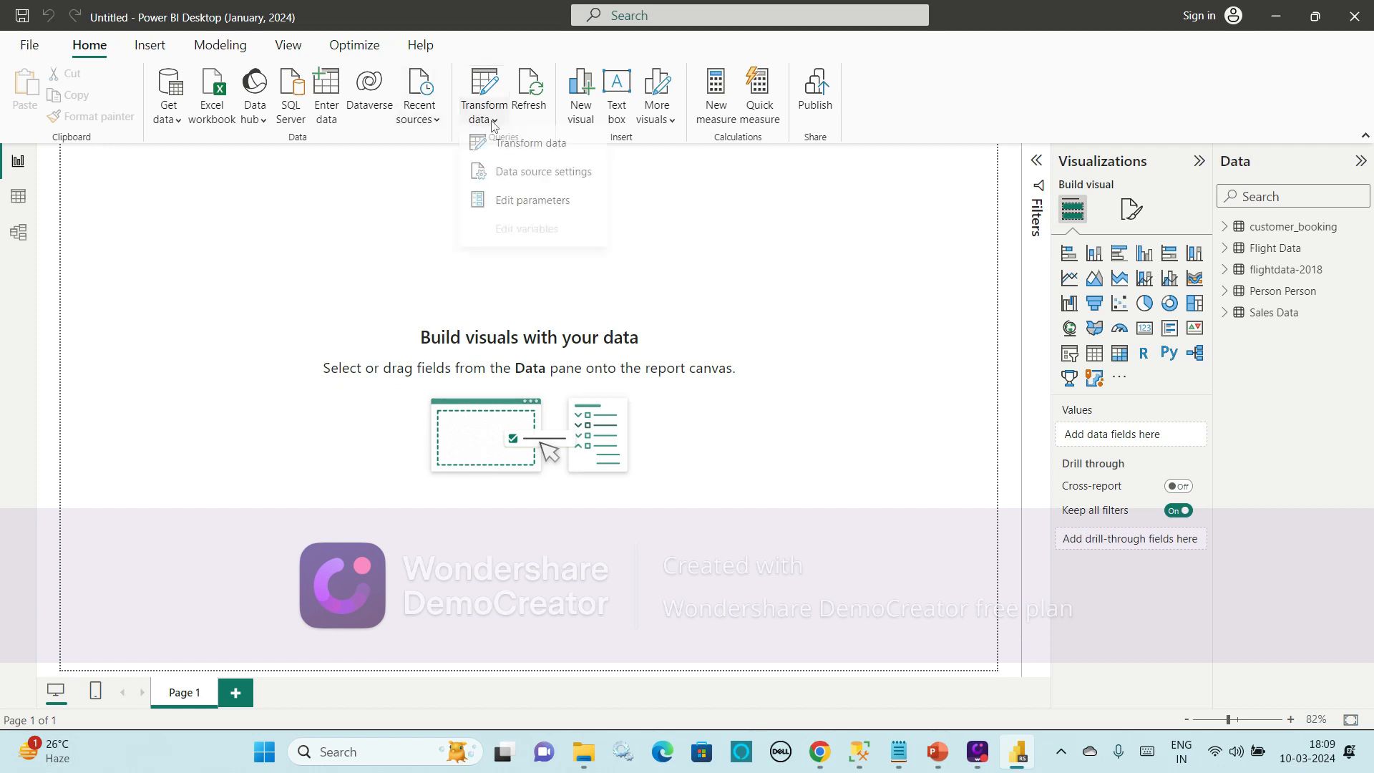
pyautogui.click(526, 158)
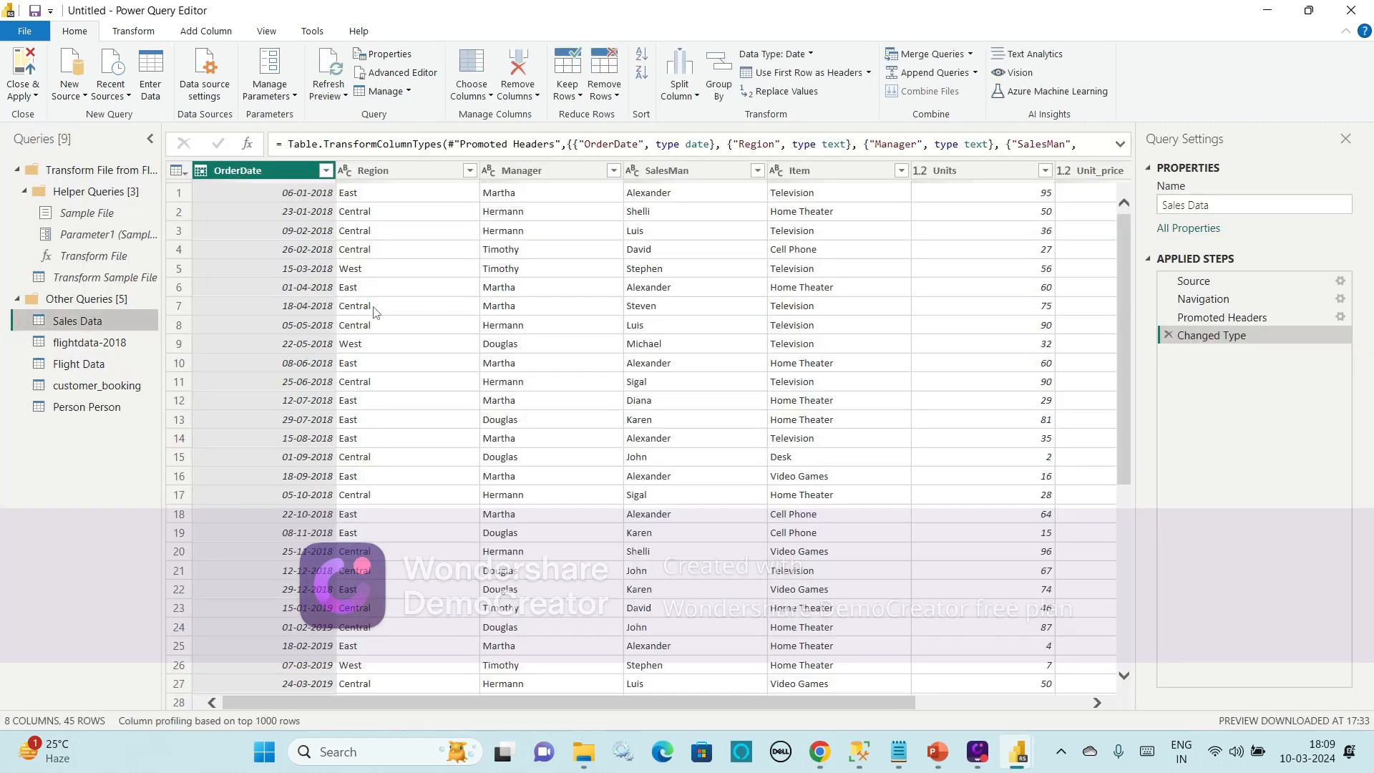
# Look through the flightdata-2018, Flight Data, customer_booking and Person Person queries in the Power Query Editor
pyautogui.click(91, 345)
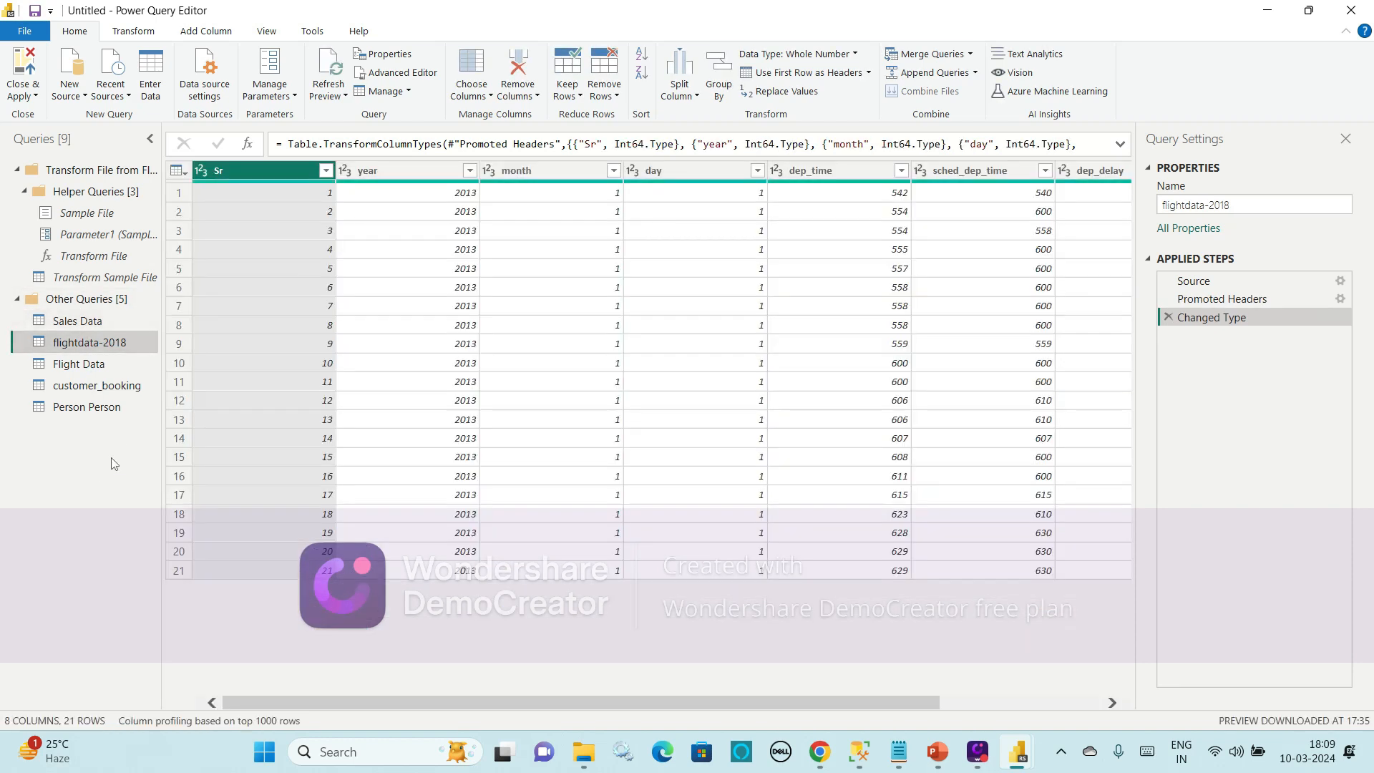
pyautogui.click(92, 366)
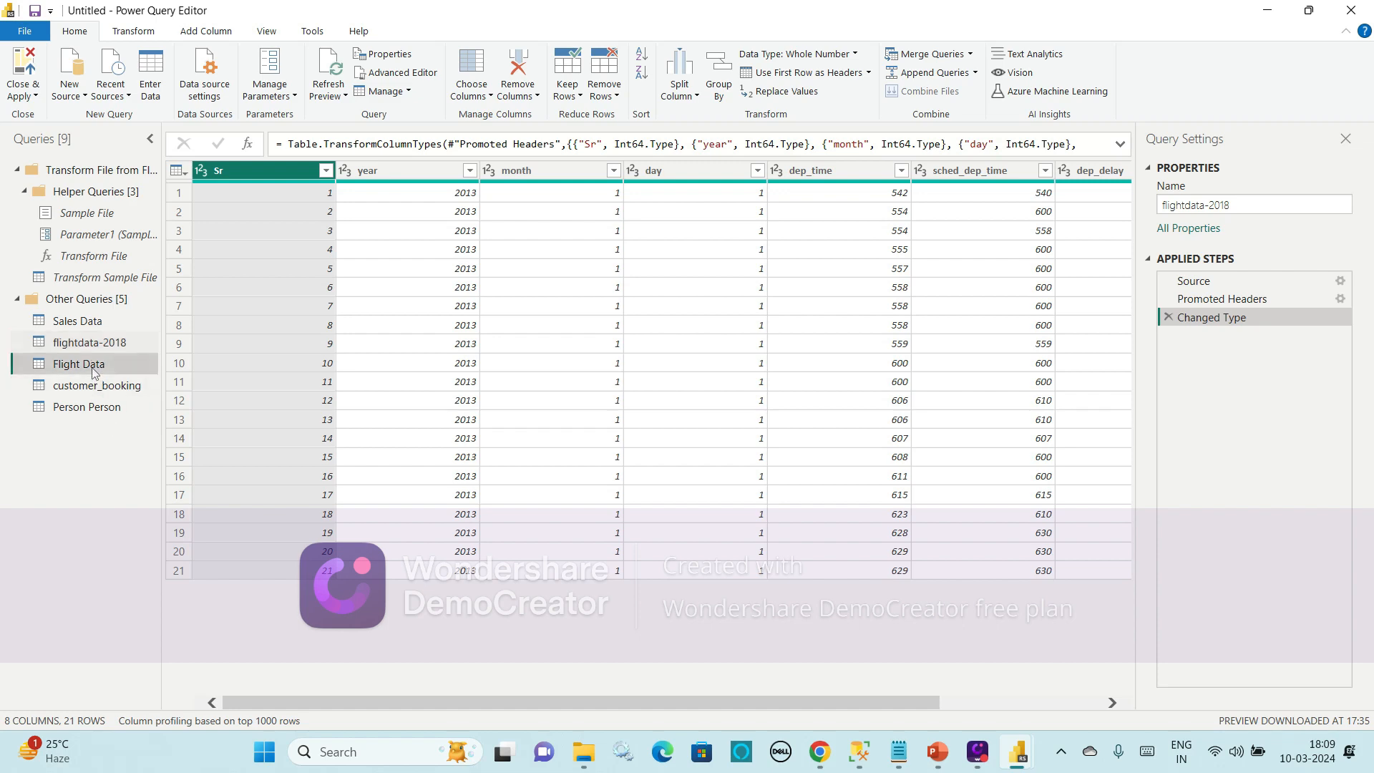
pyautogui.click(108, 386)
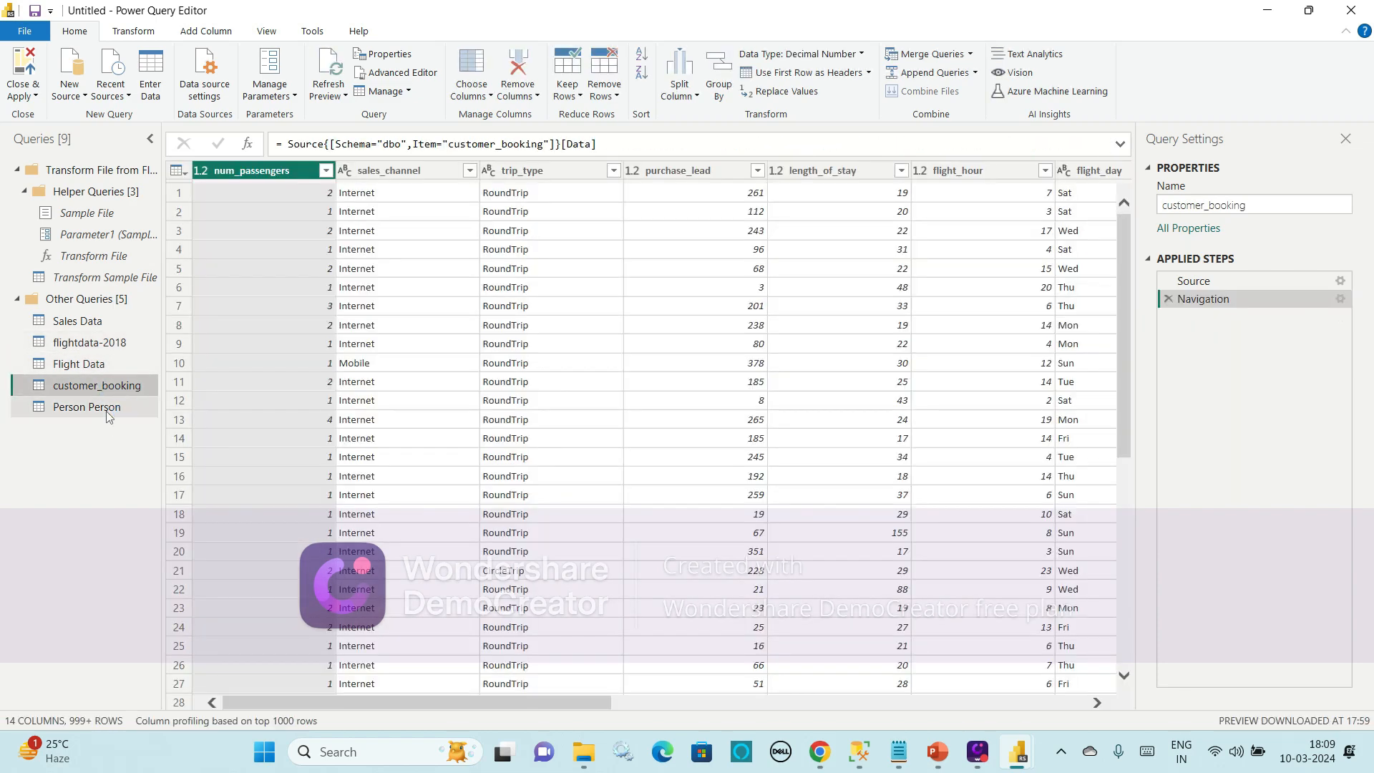
pyautogui.click(107, 412)
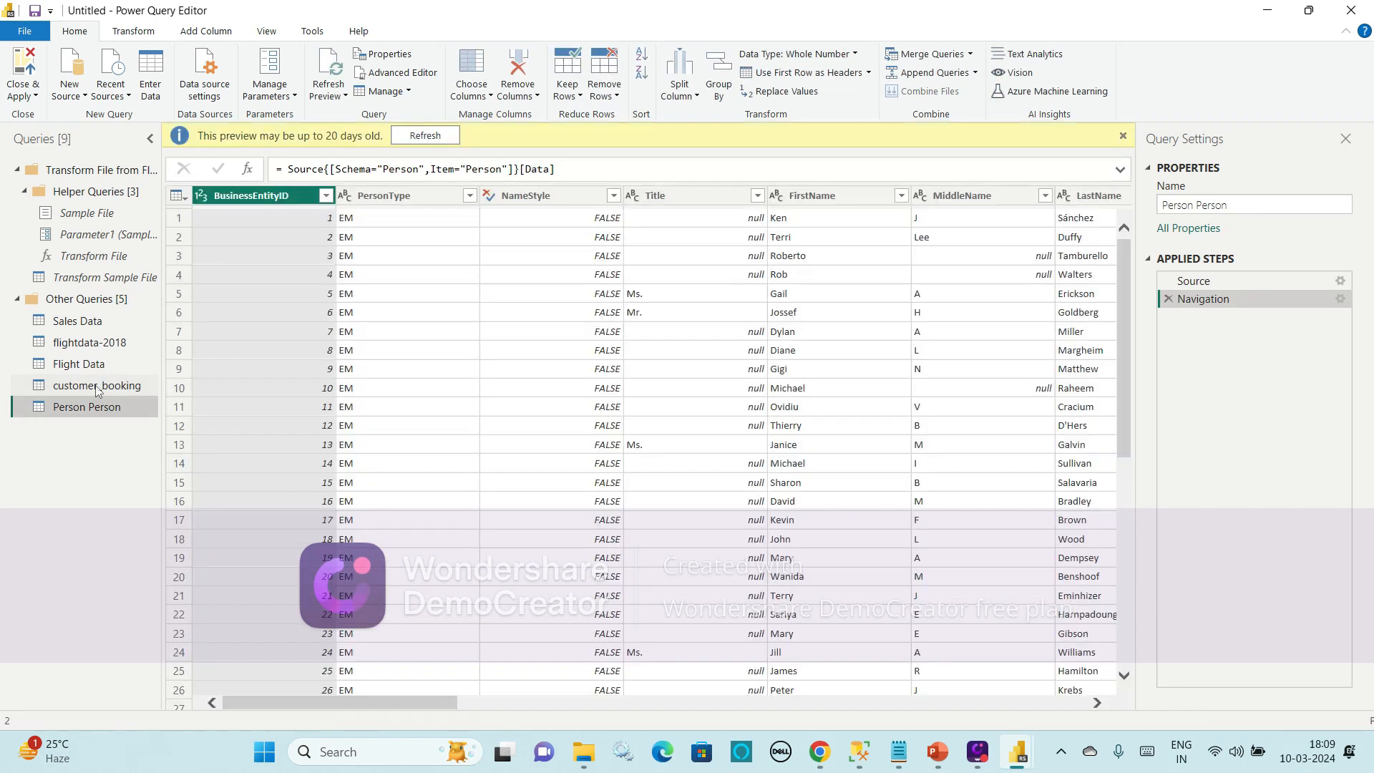
pyautogui.click(98, 387)
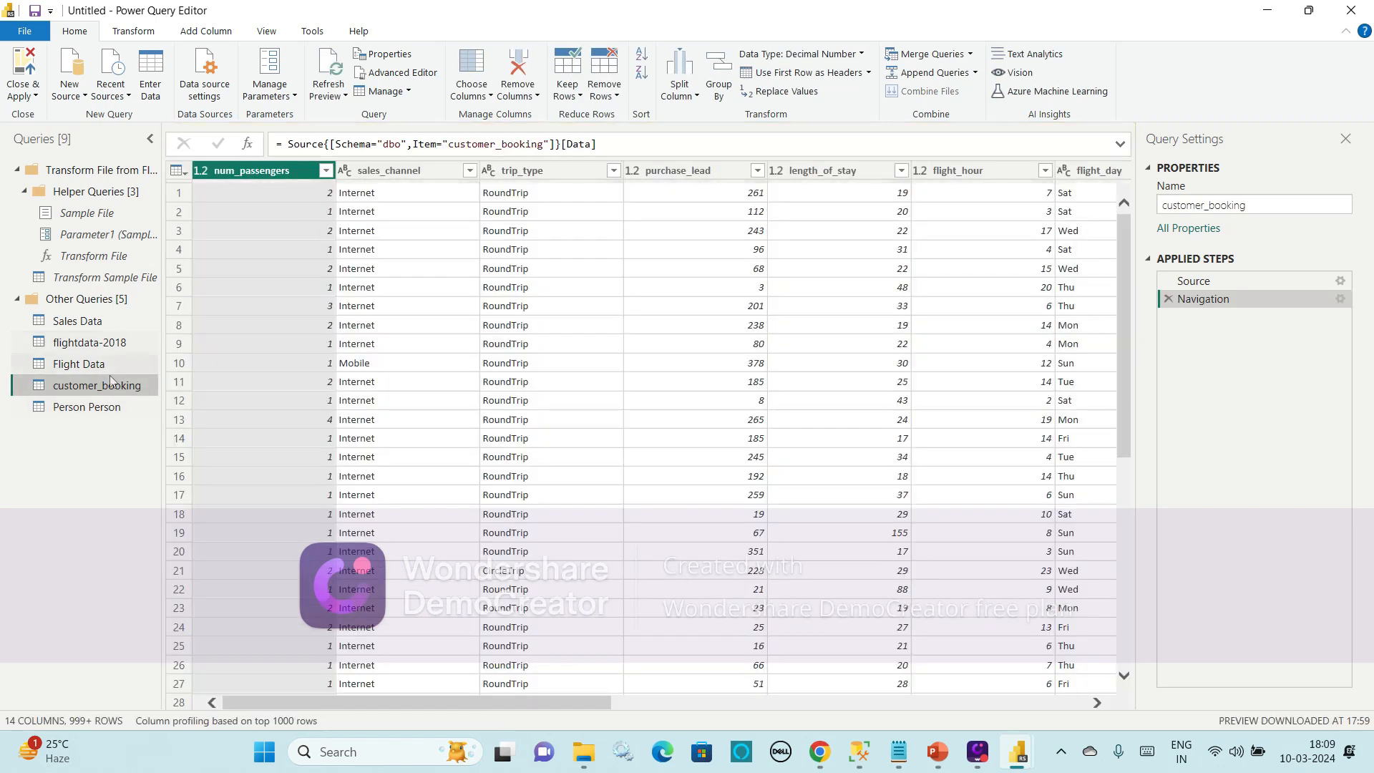
# Examine the Flight Data query and the file names offered in its Source.Name column filter, leaving the filter unapplied
pyautogui.click(95, 369)
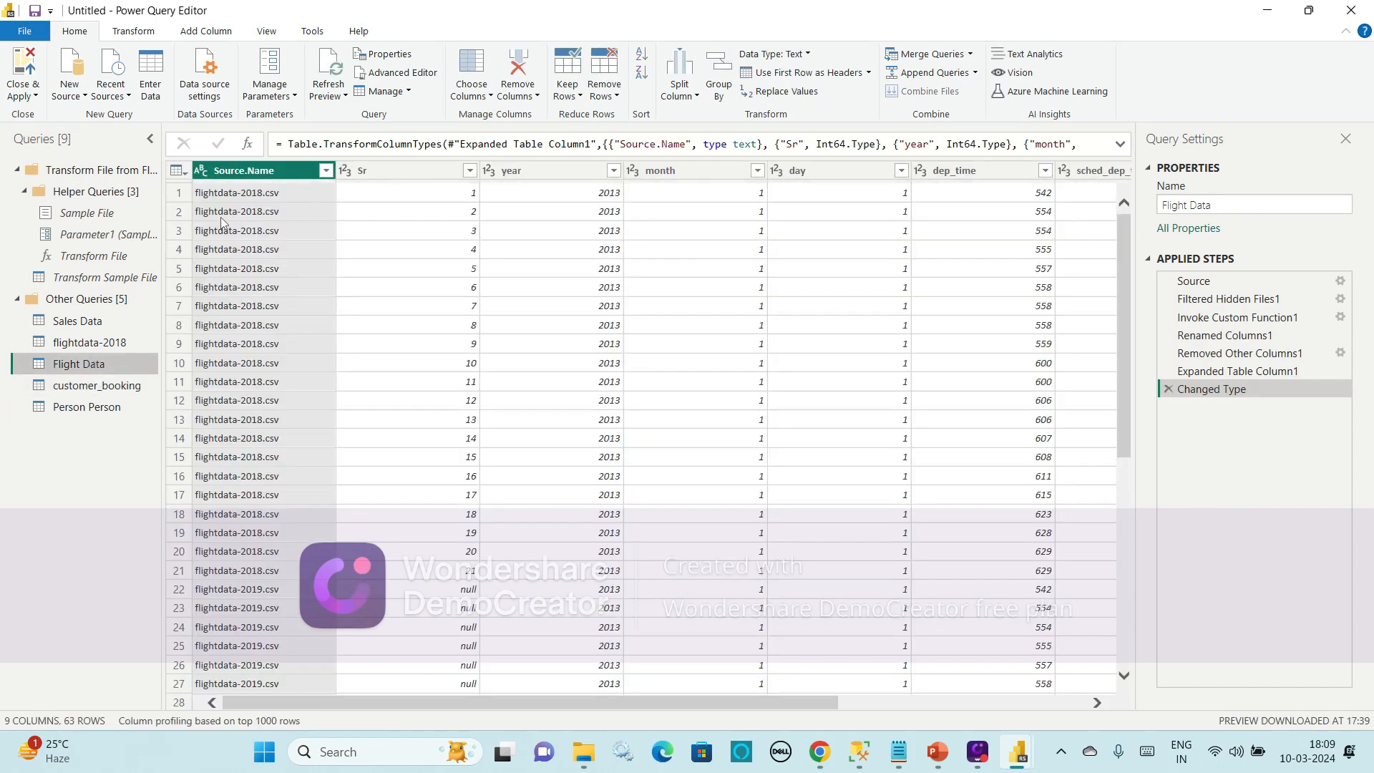
pyautogui.click(325, 171)
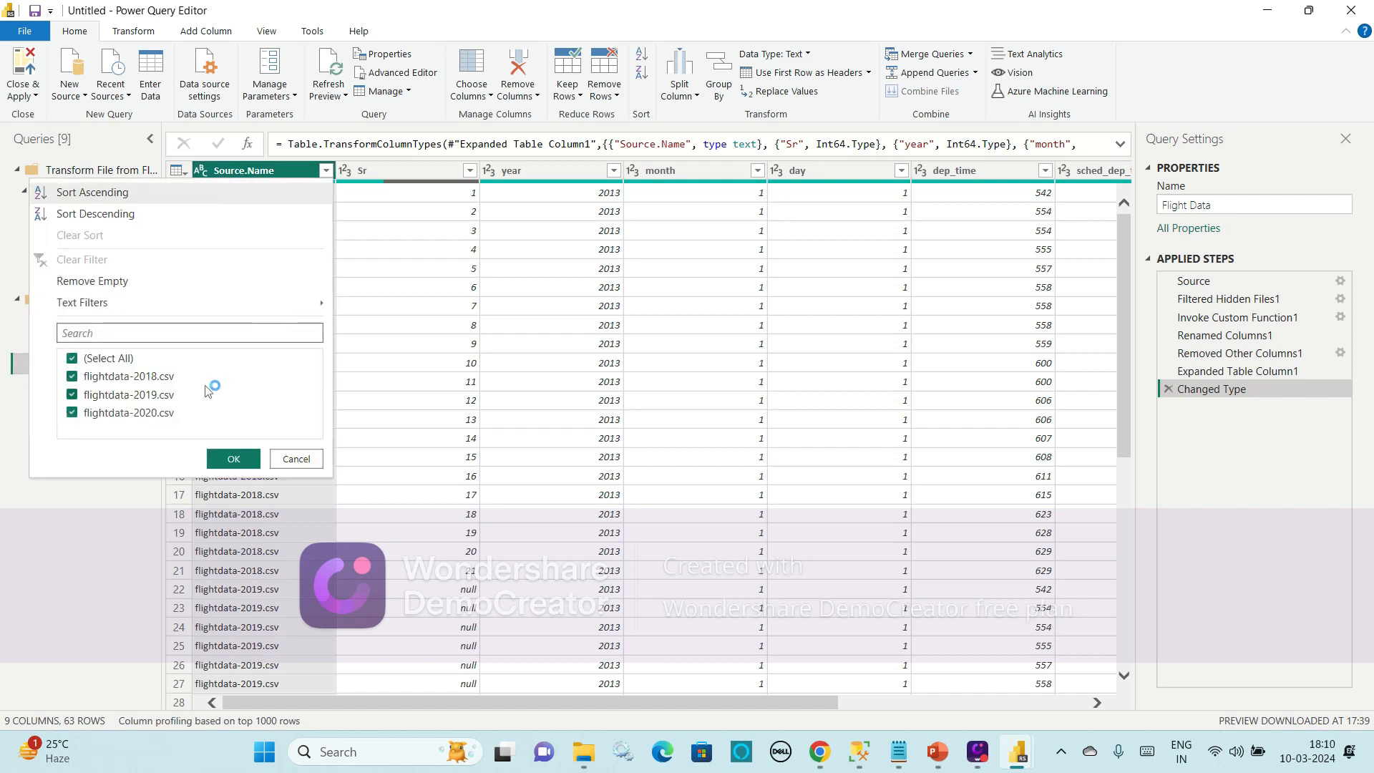
pyautogui.click(144, 512)
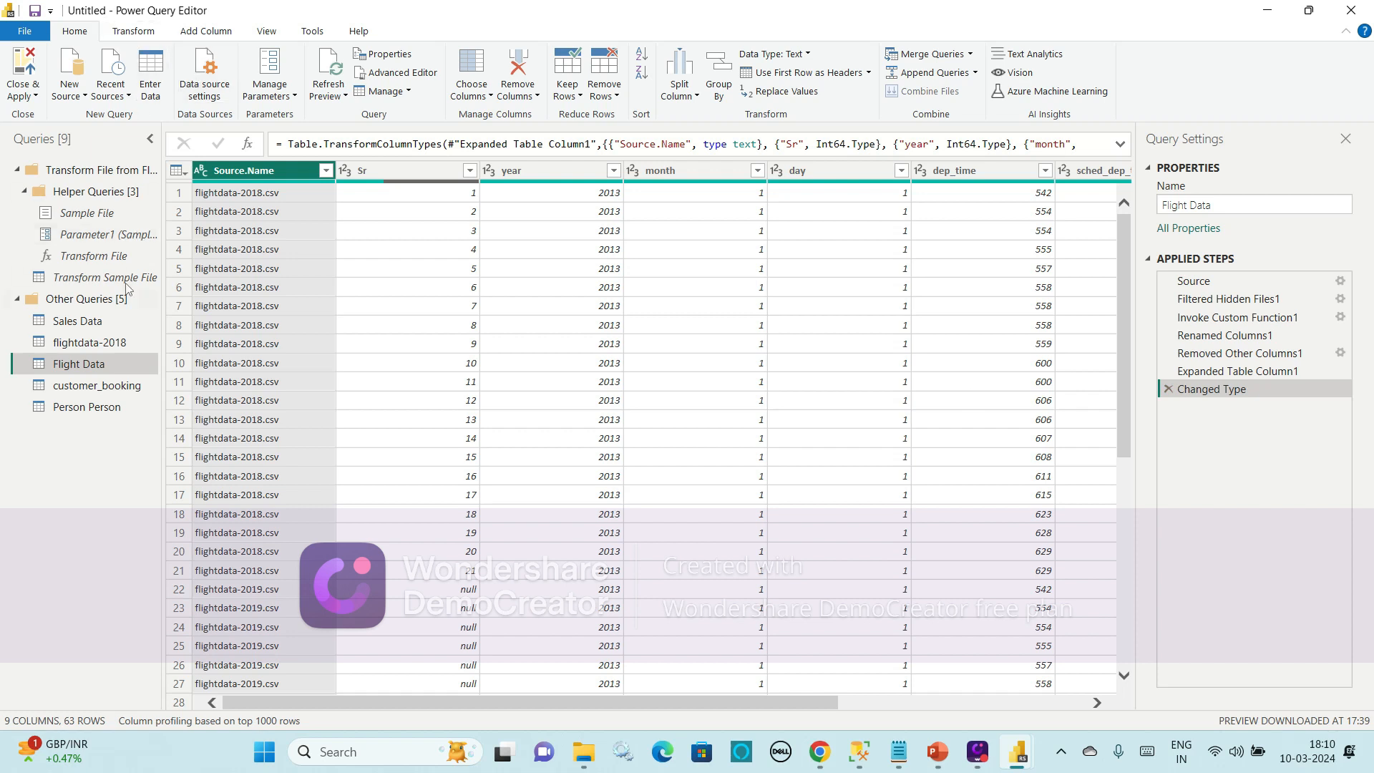
# Count the rows of the Sales Data query, then delete the resulting Counted Rows step
pyautogui.click(89, 326)
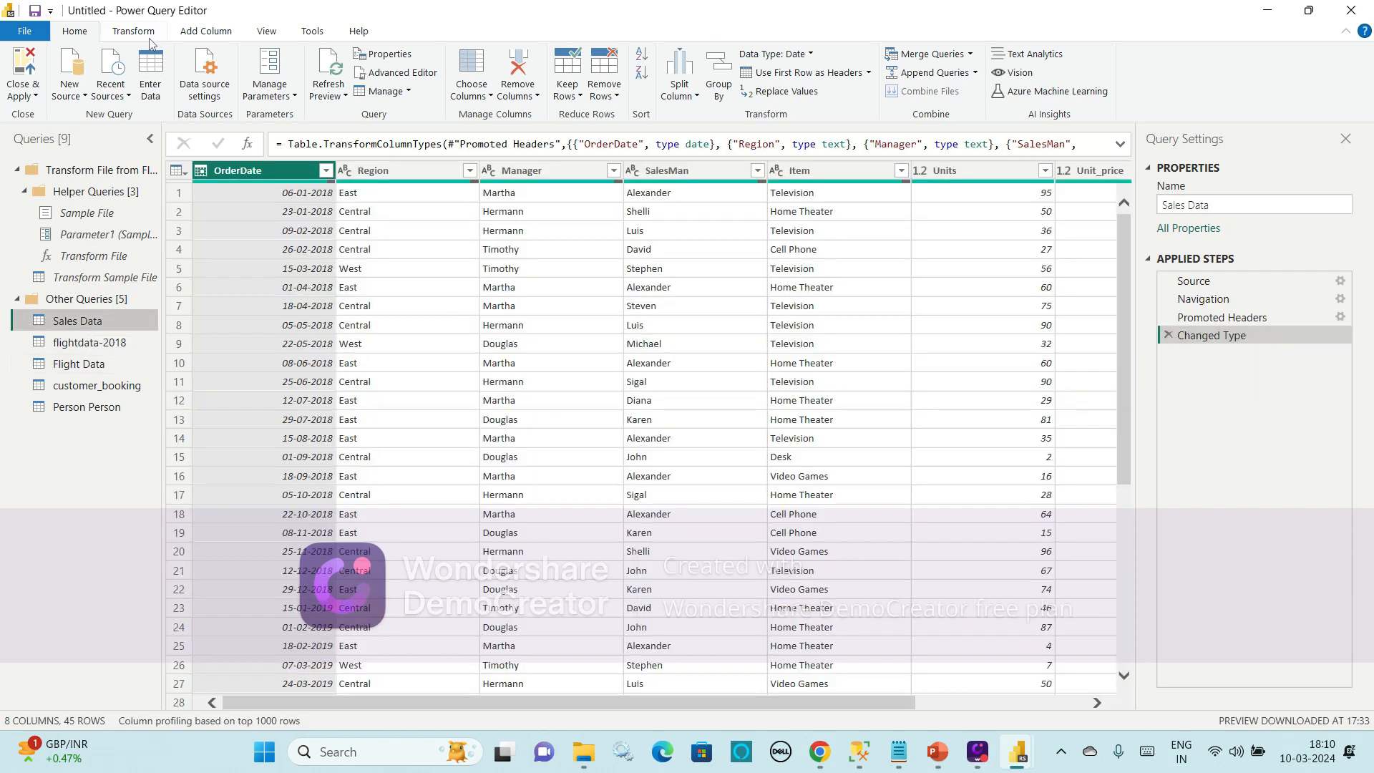
pyautogui.click(148, 36)
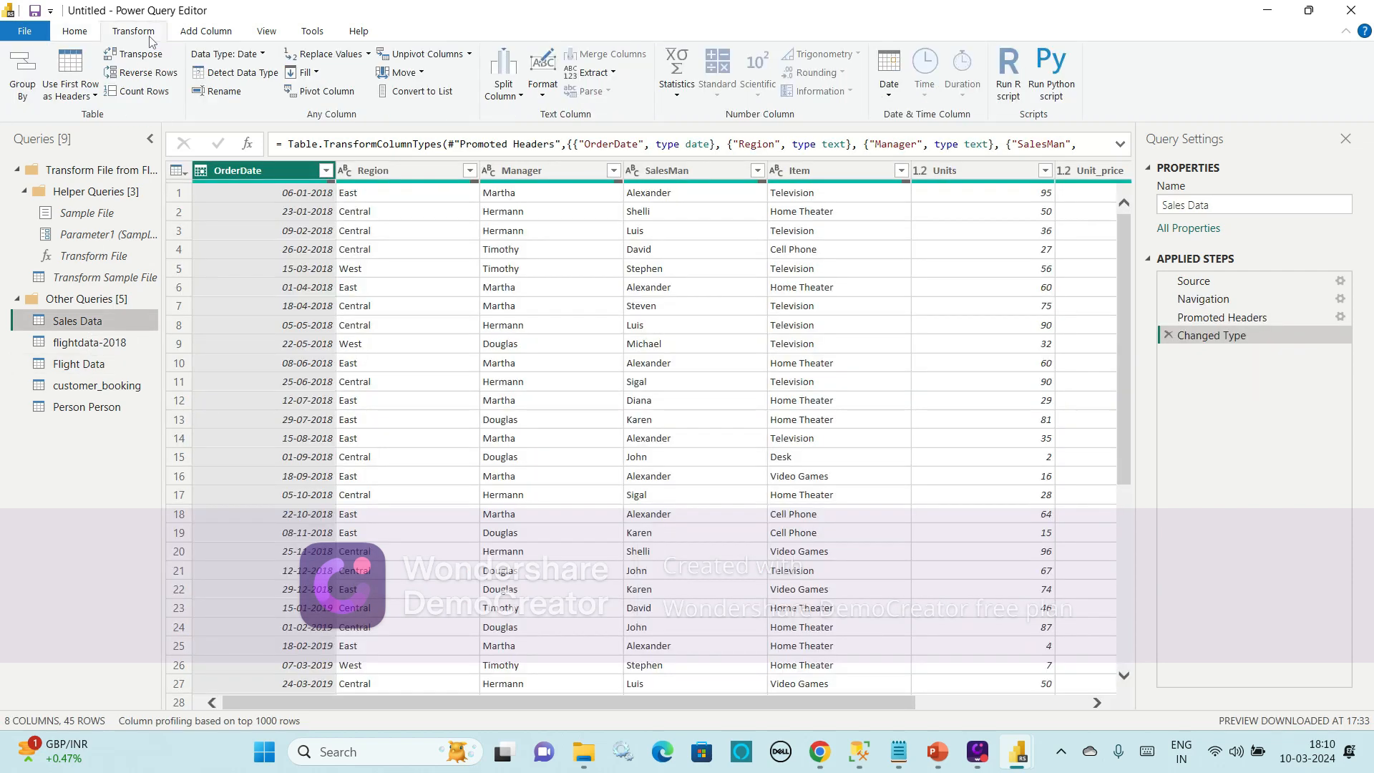
pyautogui.click(161, 96)
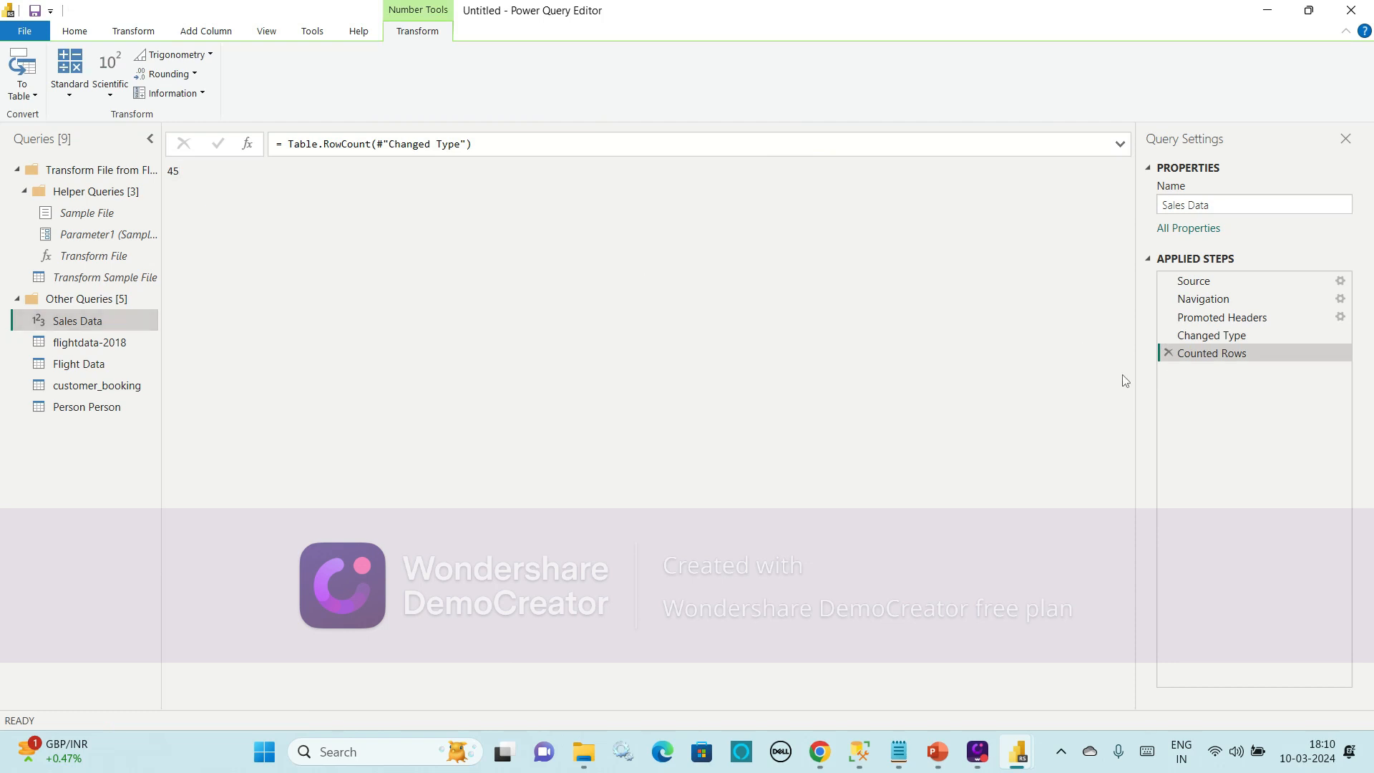
pyautogui.click(1168, 353)
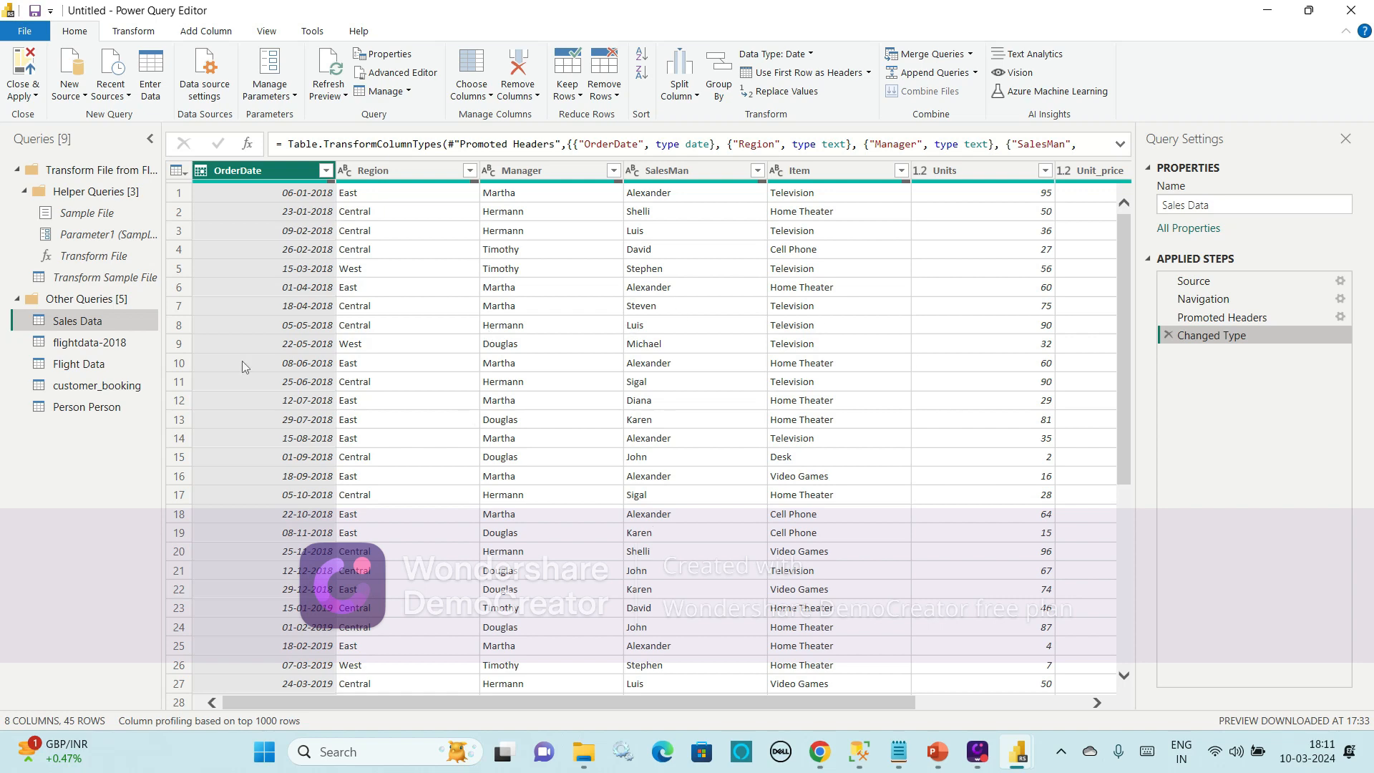
# Count the rows of the Person Person query
pyautogui.click(100, 408)
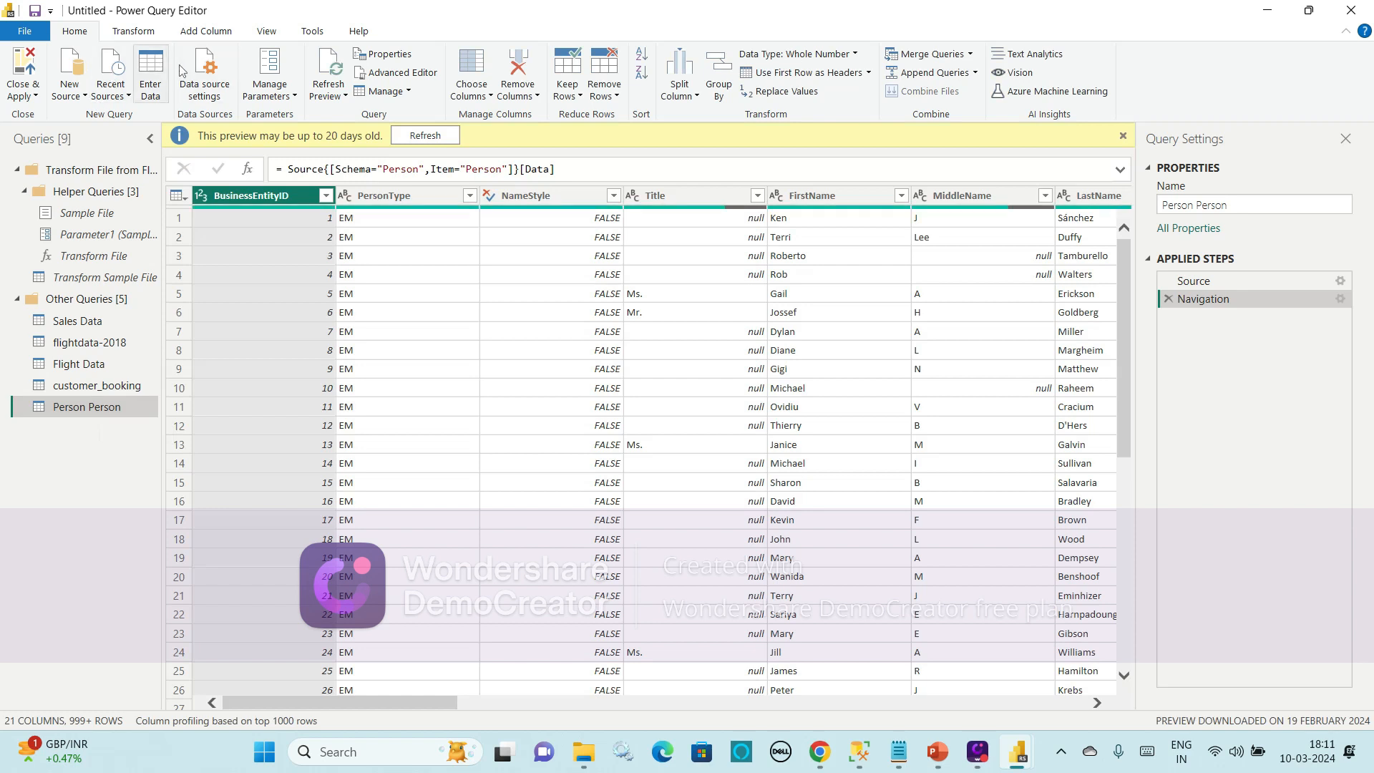
pyautogui.click(134, 31)
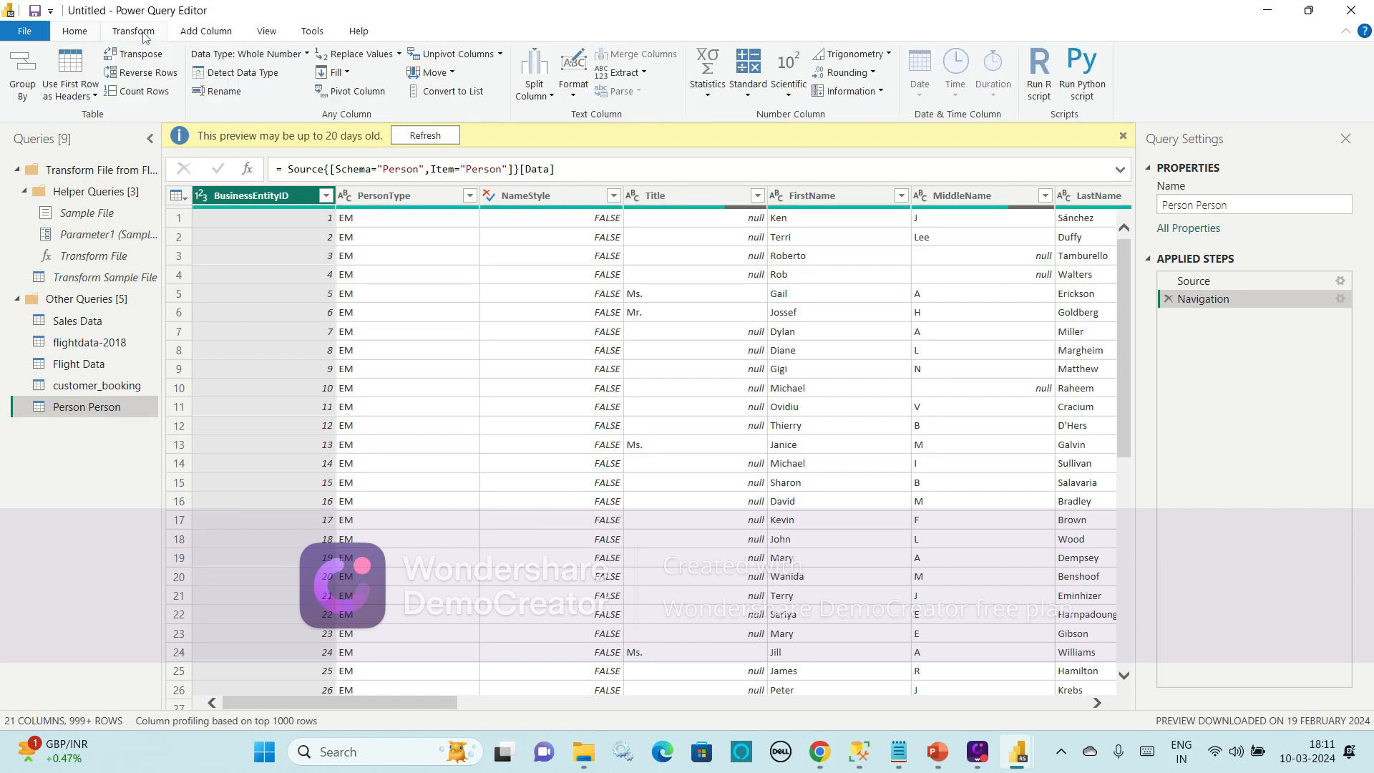
pyautogui.click(137, 92)
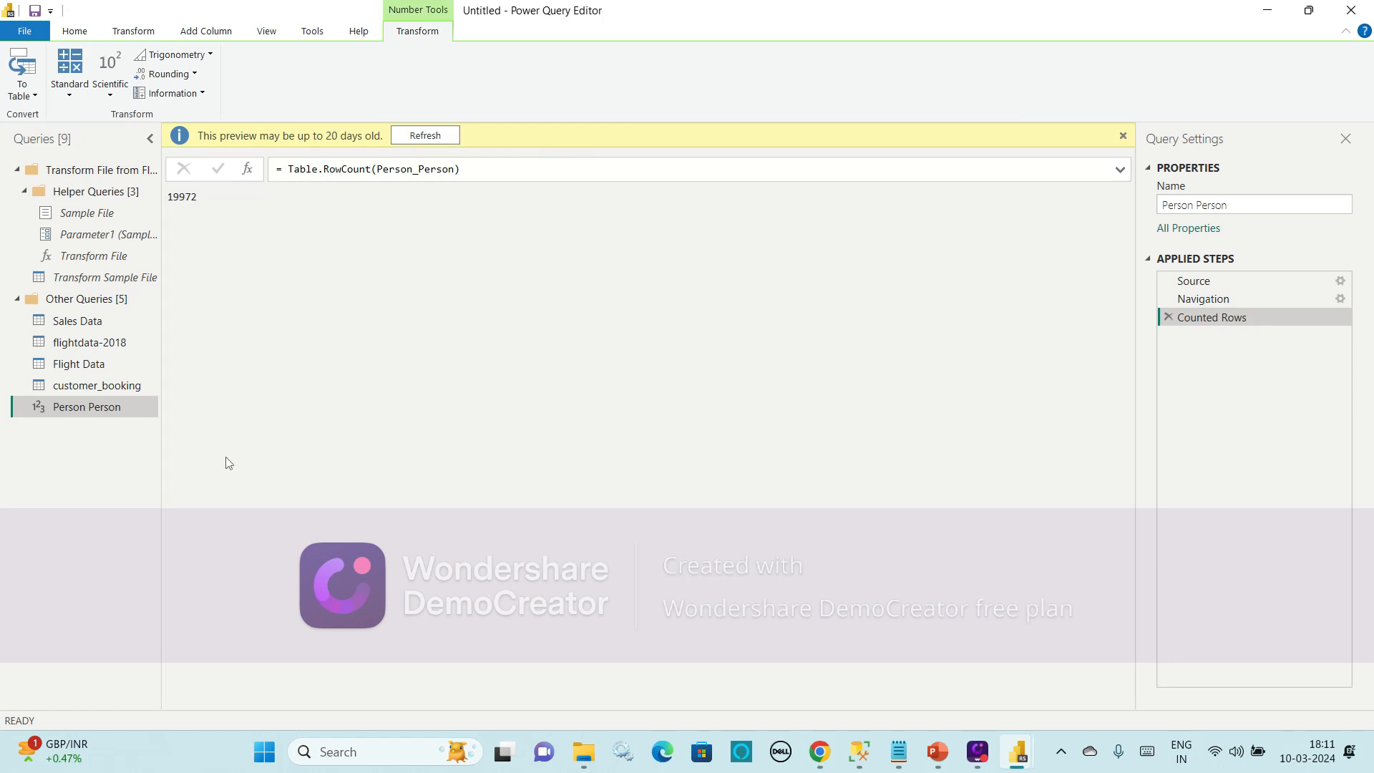
# Switch to SQL Server Management Studio and start a new query with select COUNT(
pyautogui.hotkey('alt', 'Tab')
pyautogui.hotkey('alt', 'Tab')
pyautogui.hotkey('alt', 'Tab')
pyautogui.hotkey('alt', 'Tab')
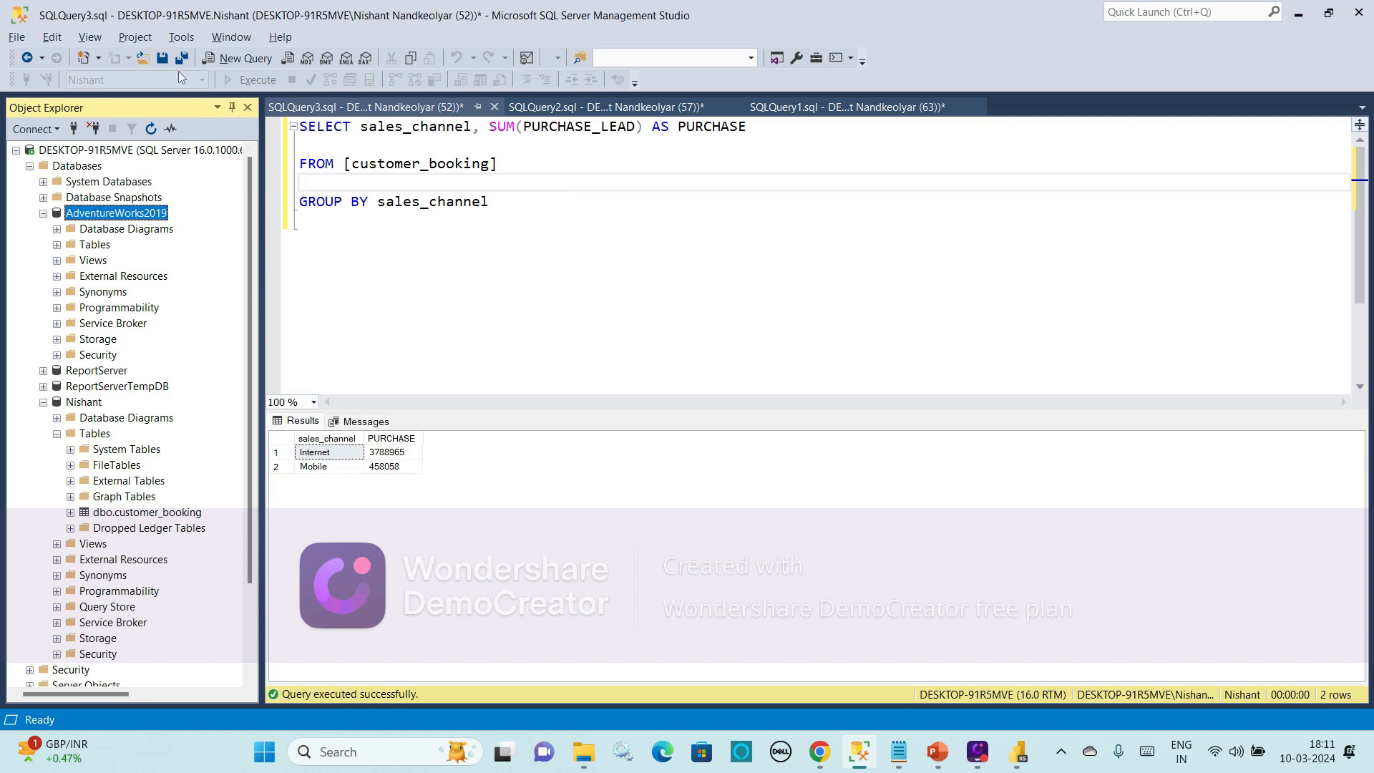
pyautogui.click(237, 60)
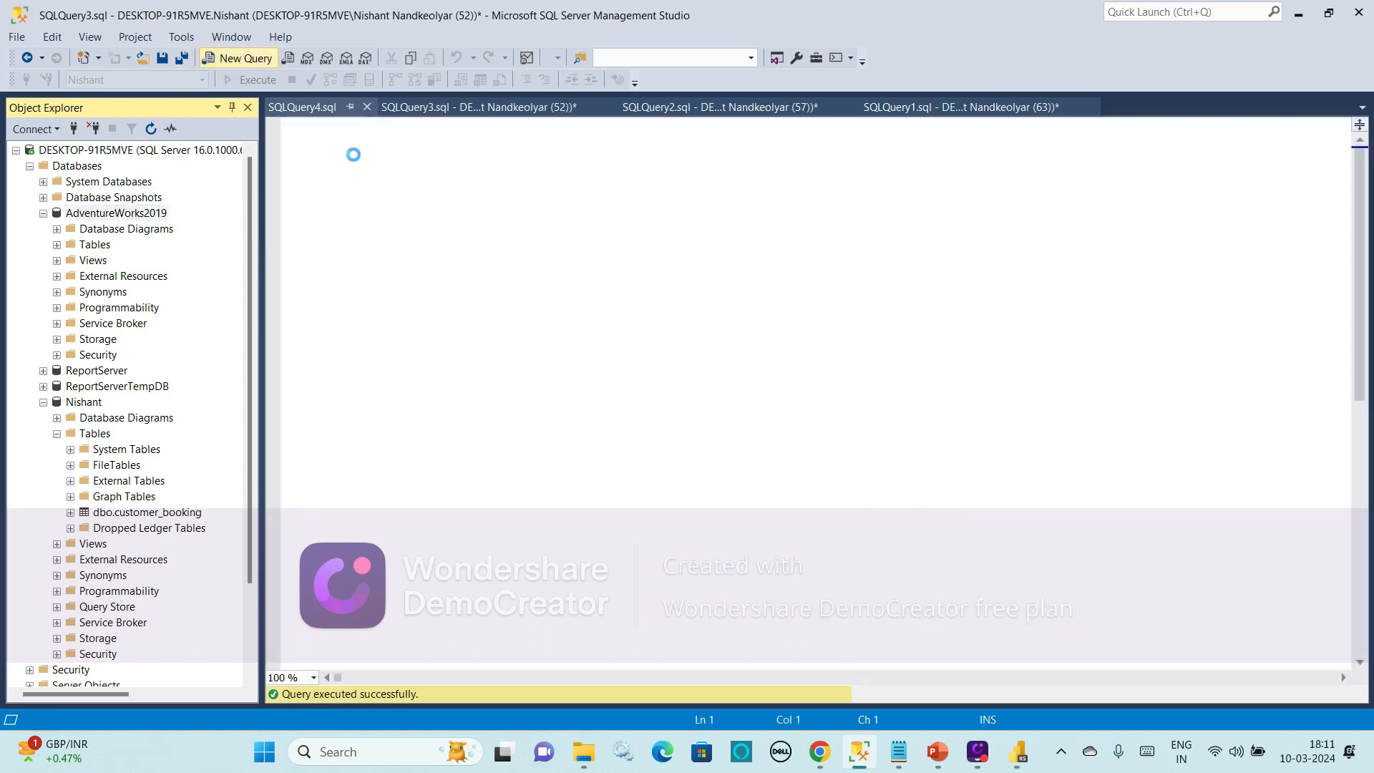
pyautogui.write('selec')
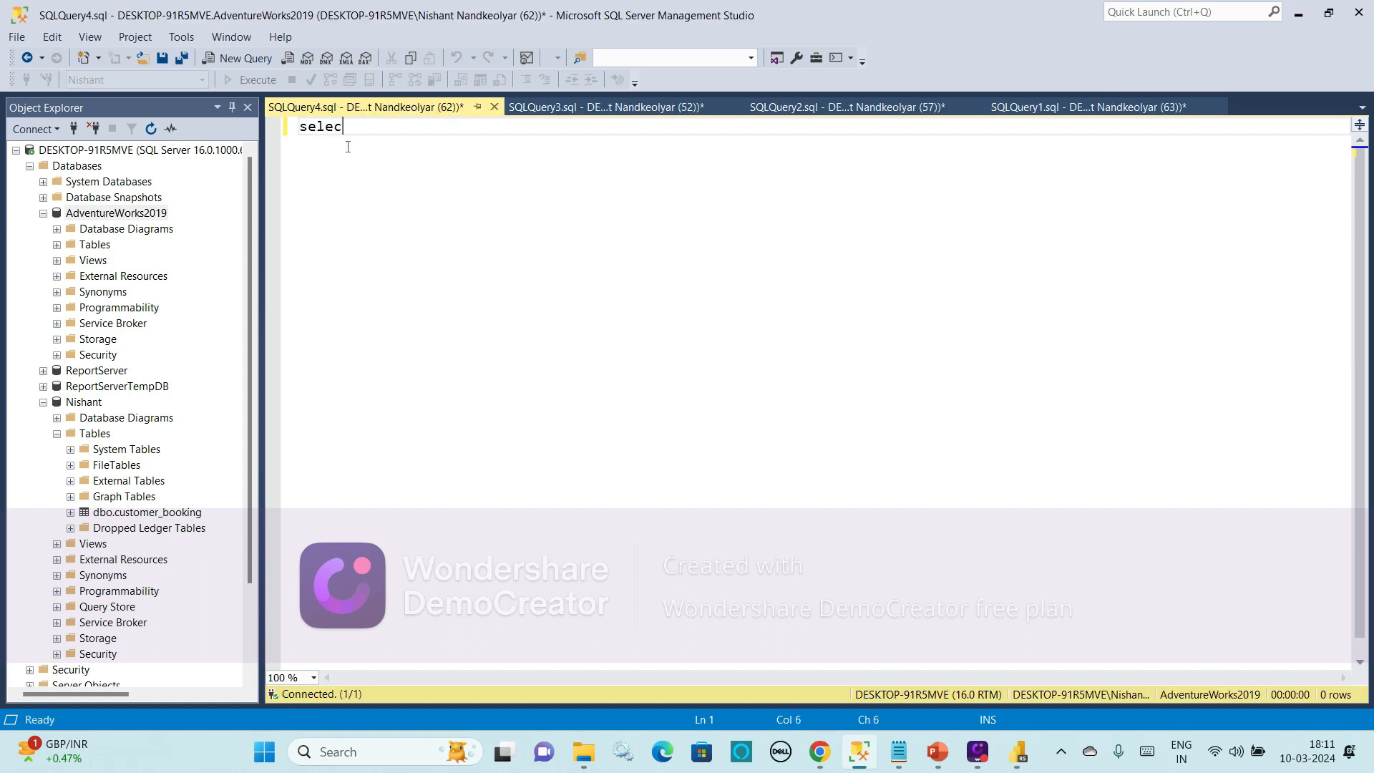
pyautogui.write('t count')
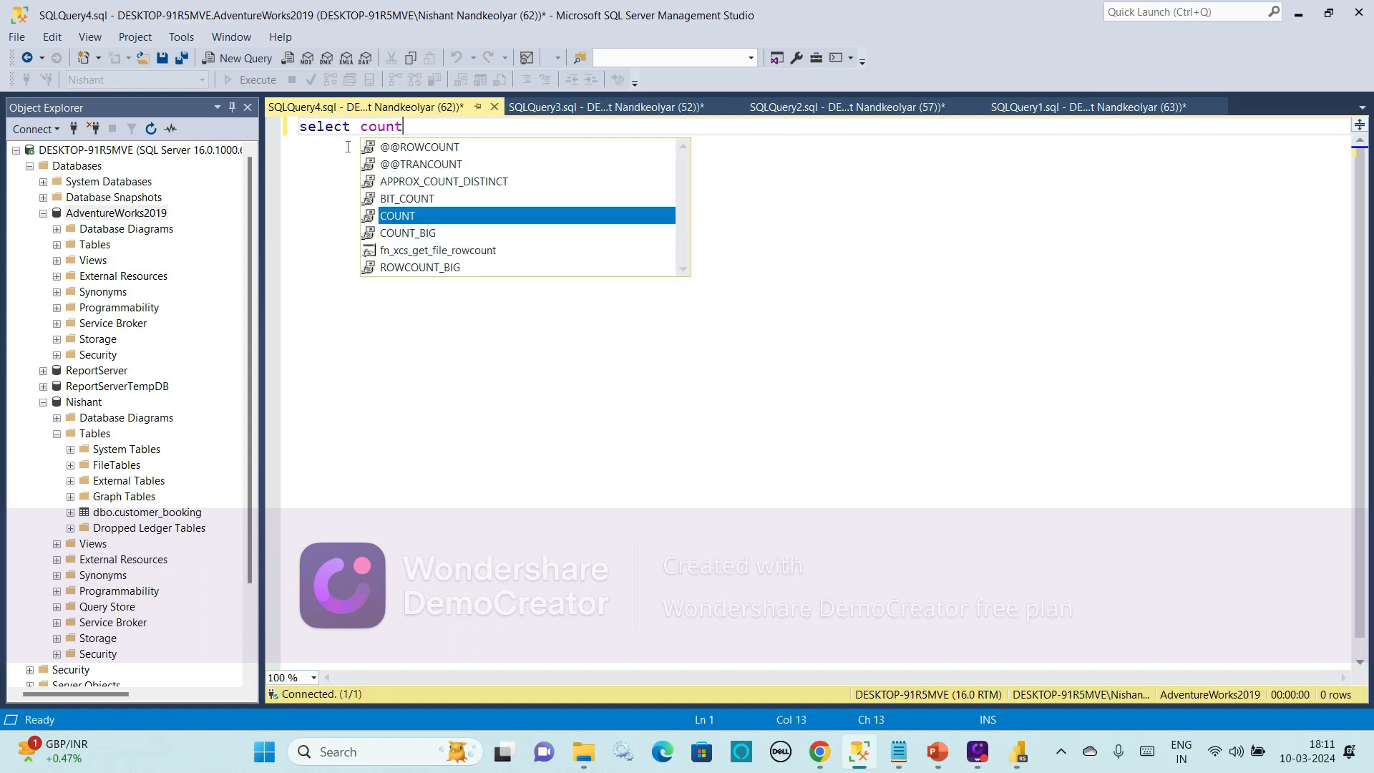
pyautogui.write('(')
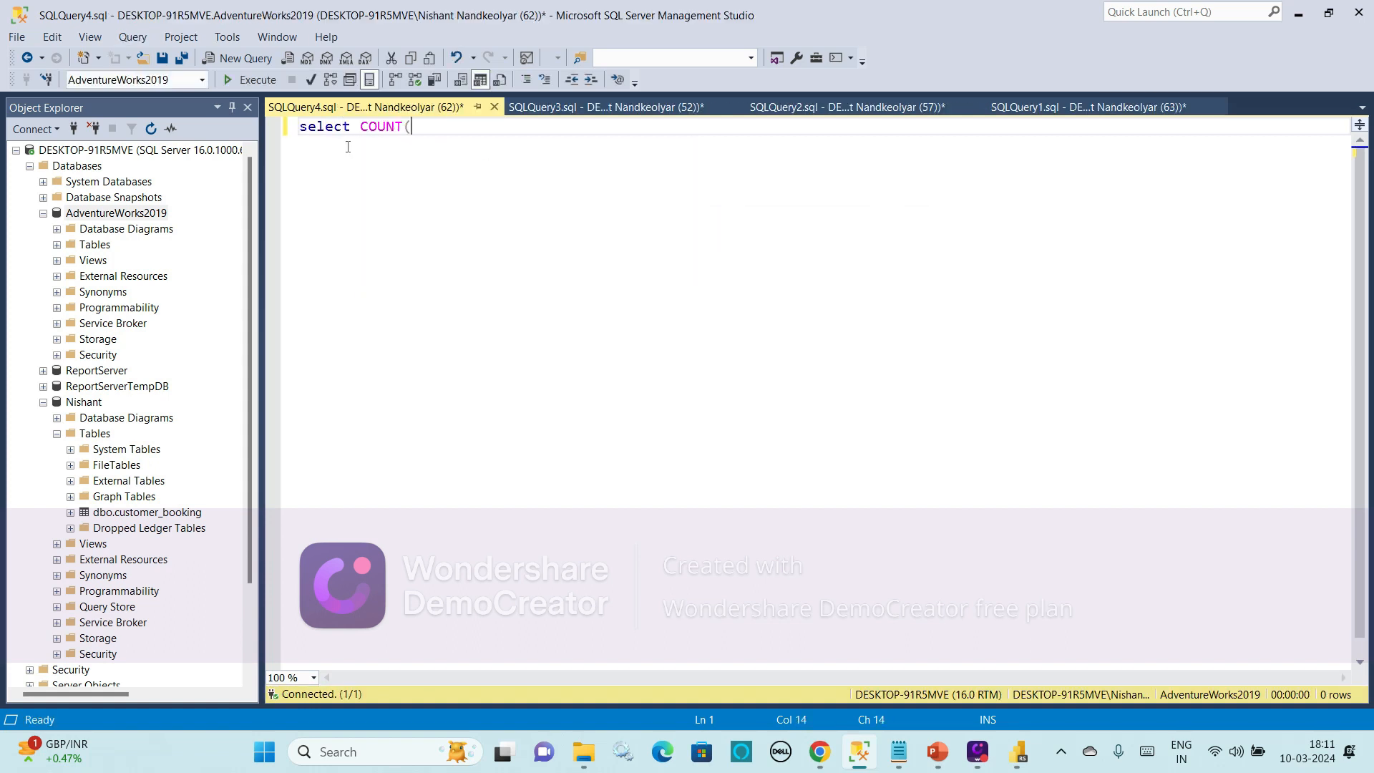
pyautogui.write(')')
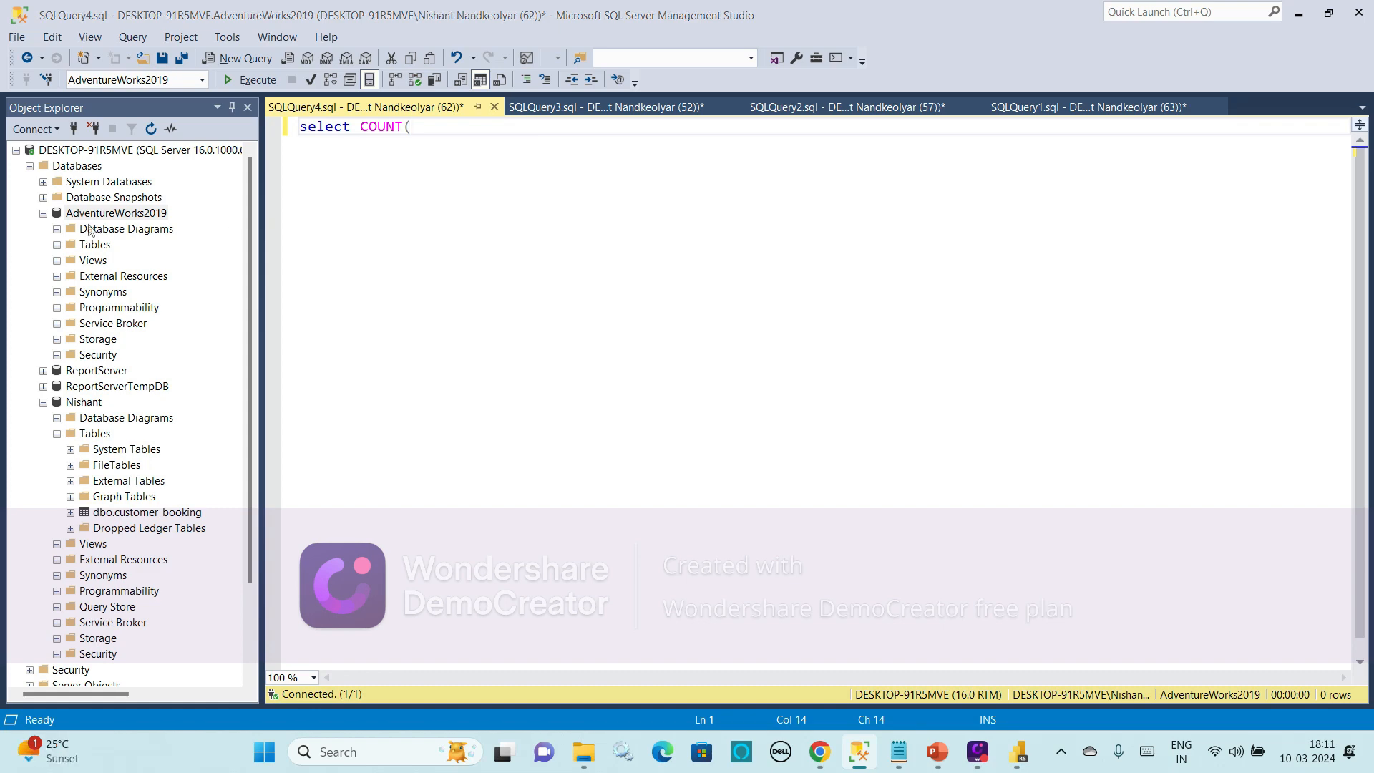
# Expand the AdventureWorks2019 tables, look through the SQLQuery3, SQLQuery2 and SQLQuery1 queries, and return to SQLQuery4
pyautogui.hotkey('alt', 'Tab')
pyautogui.hotkey('alt', 'Tab')
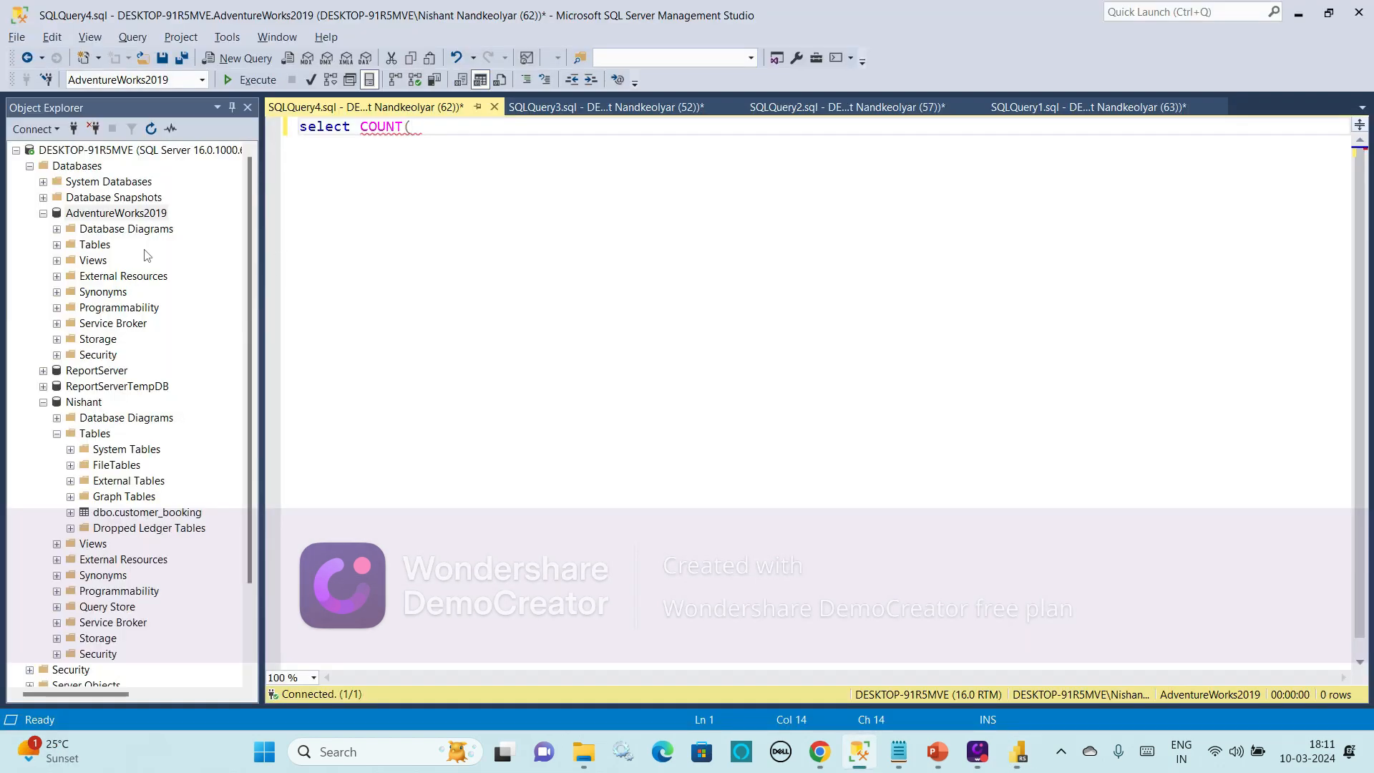
pyautogui.click(57, 245)
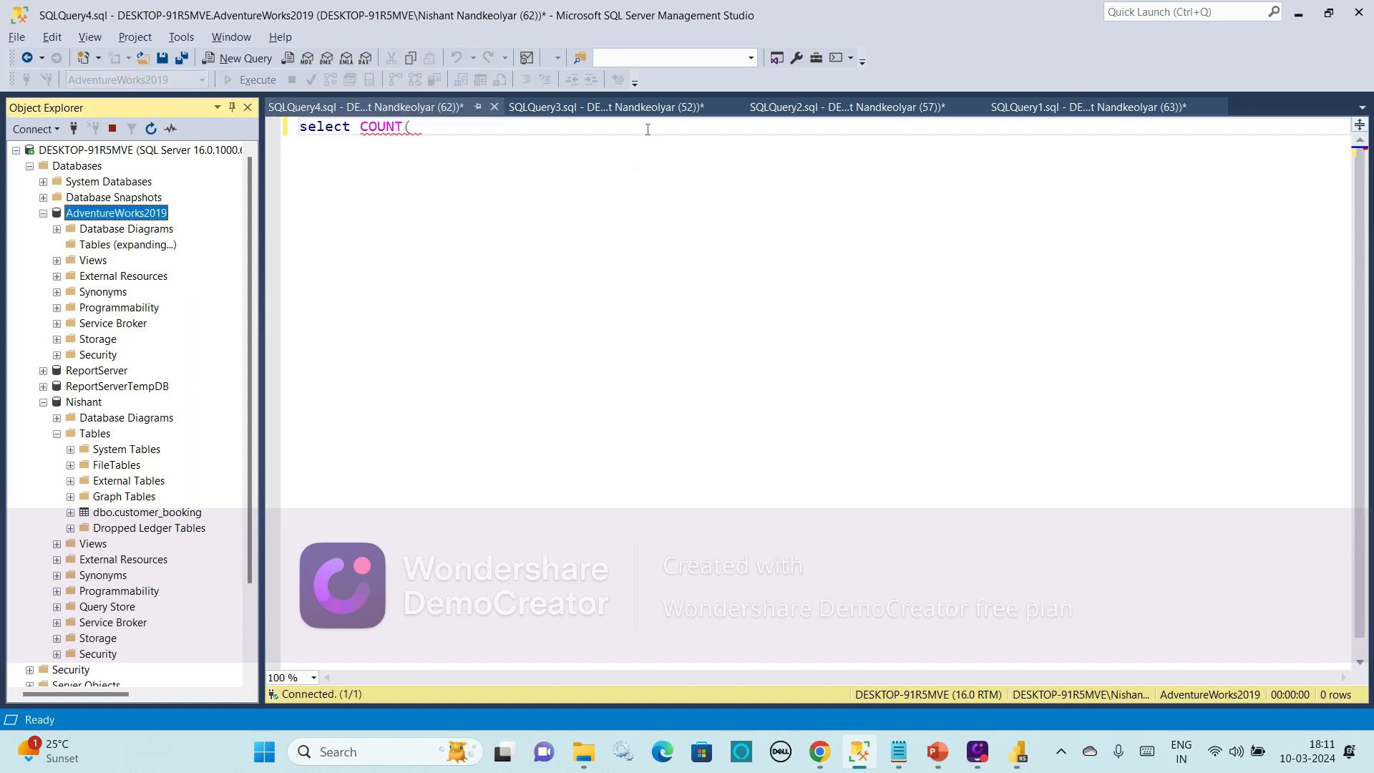
pyautogui.click(641, 109)
pyautogui.click(792, 109)
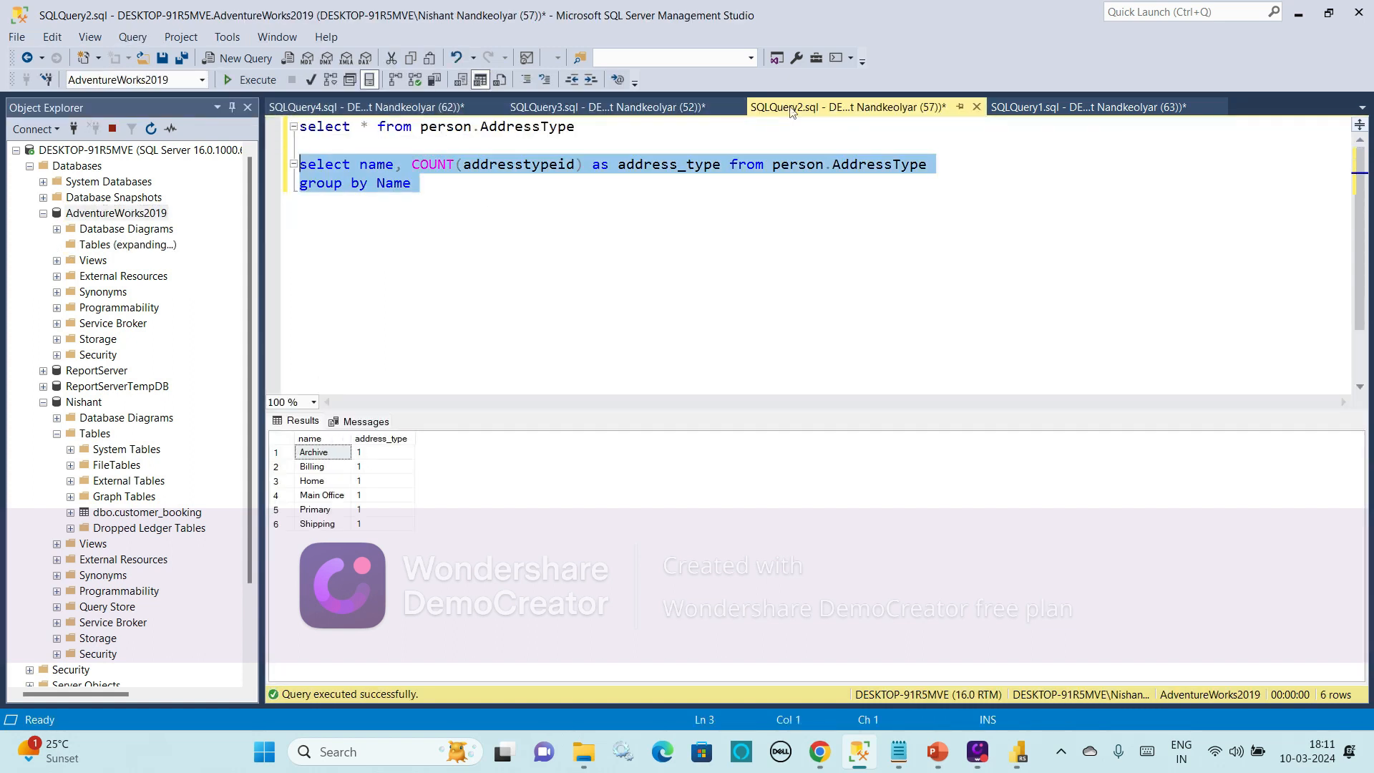
pyautogui.click(1088, 108)
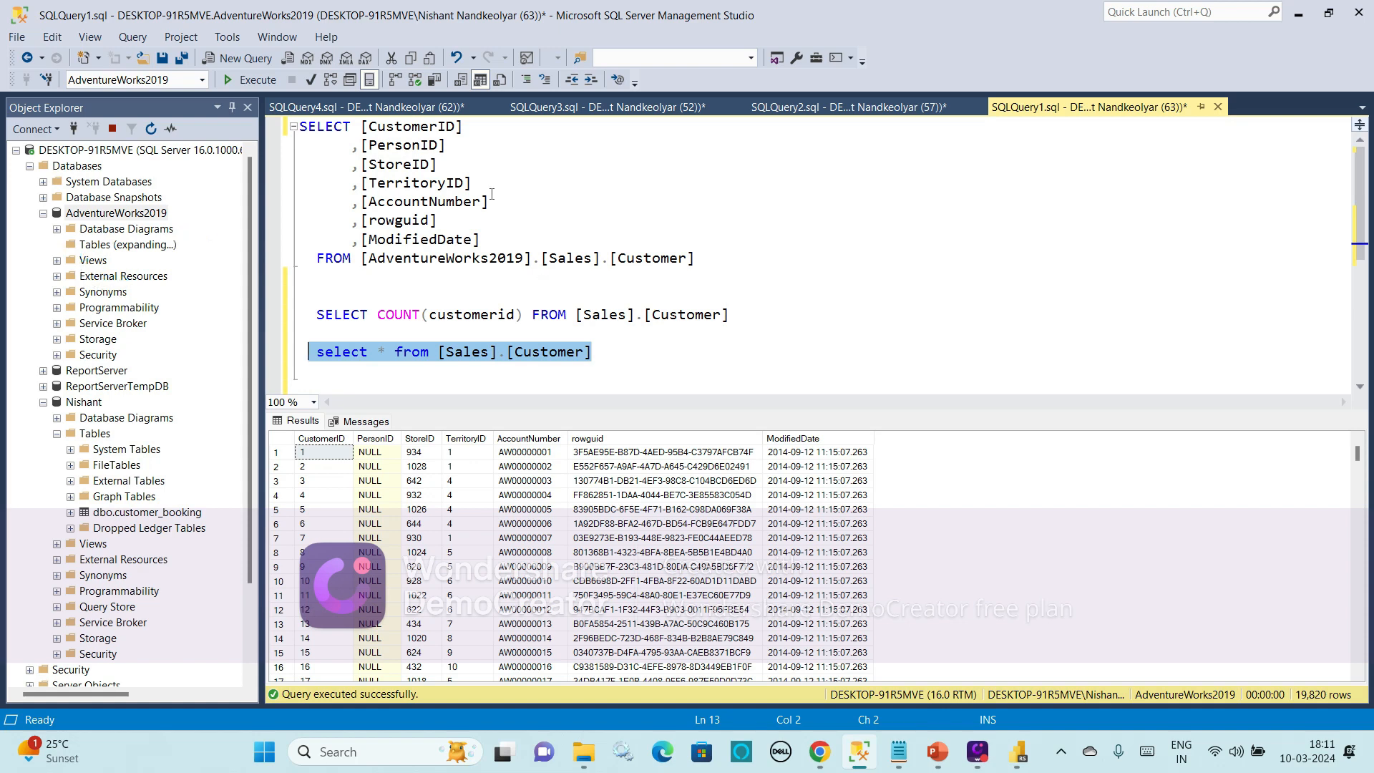
pyautogui.click(422, 109)
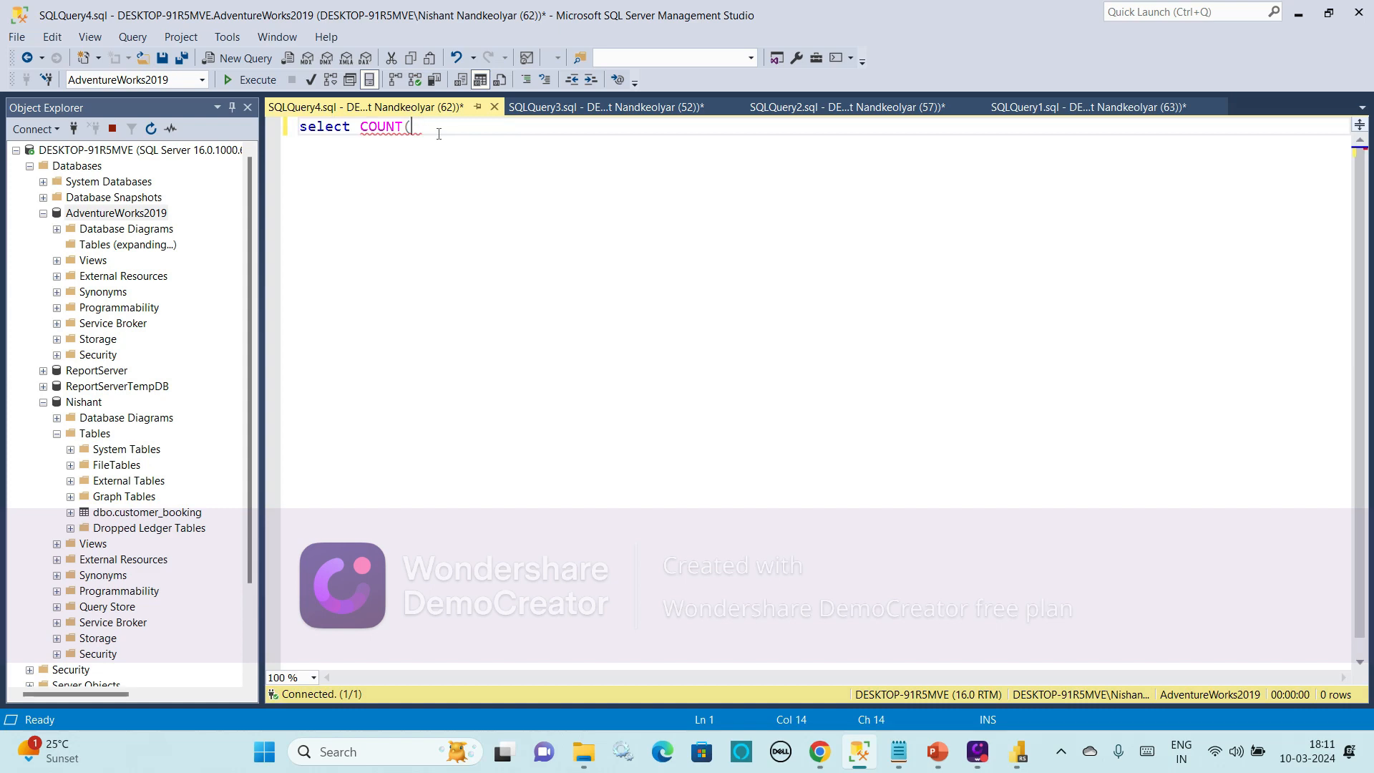
# Back in the Power Query Editor, delete Person Person's Counted Rows step and copy the BusinessEntityID column name
pyautogui.hotkey('alt', 'Tab')
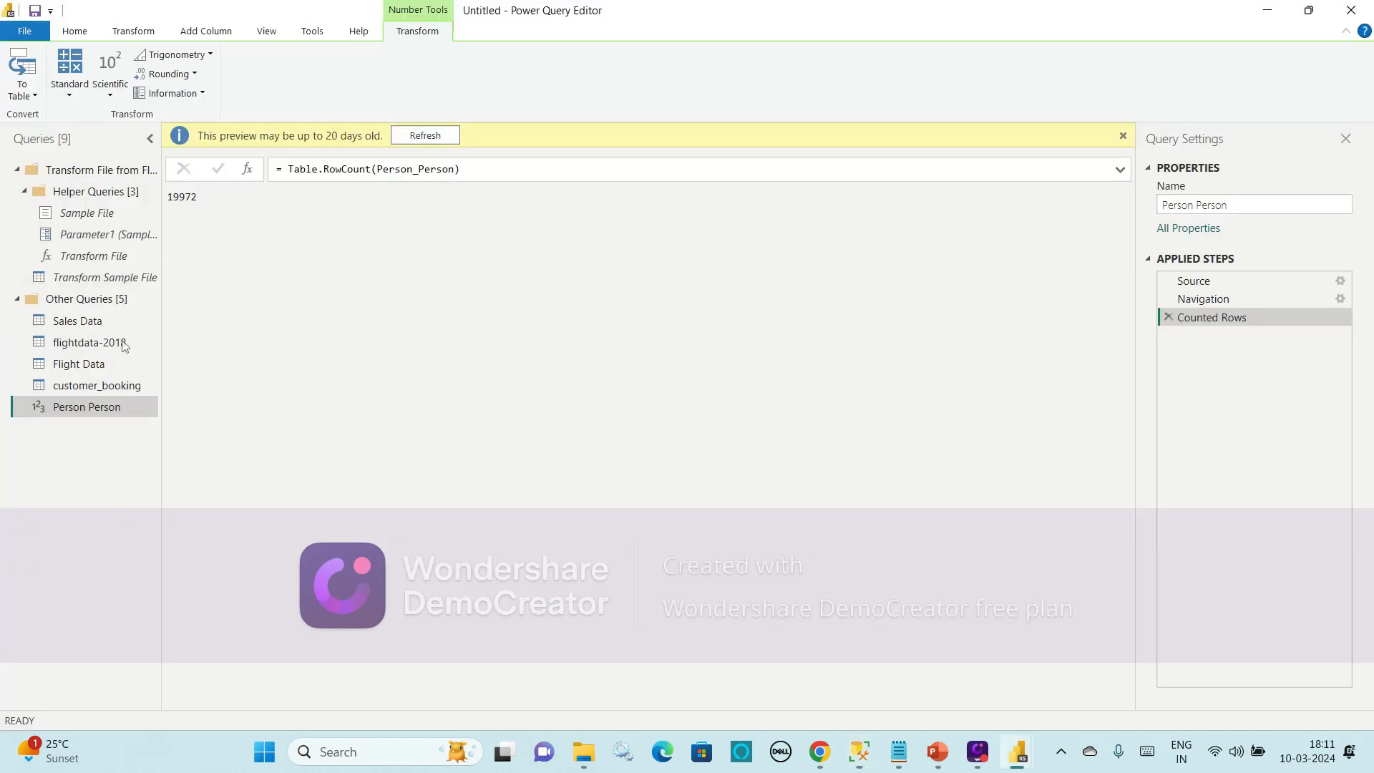
pyautogui.click(1167, 317)
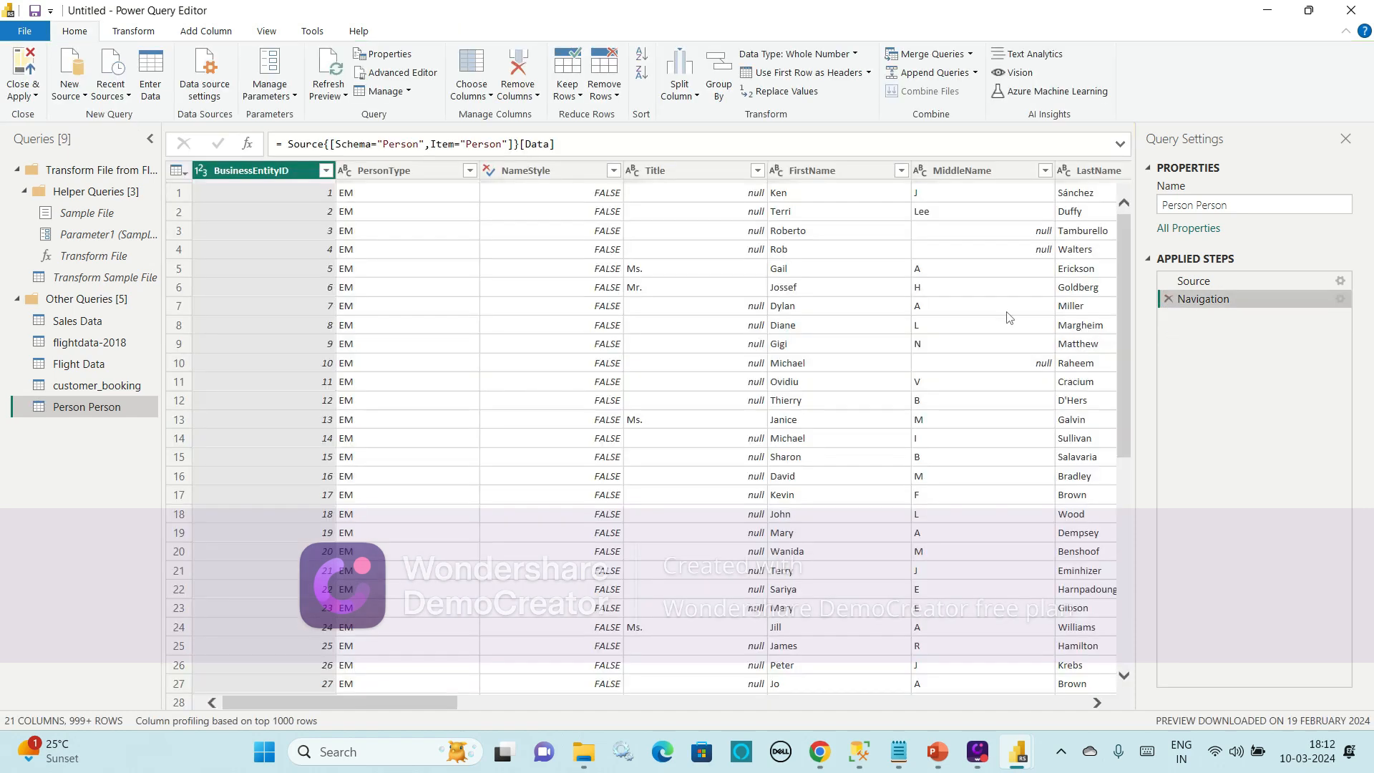
pyautogui.doubleClick(262, 175)
pyautogui.hotkey('ctrl', 'c')
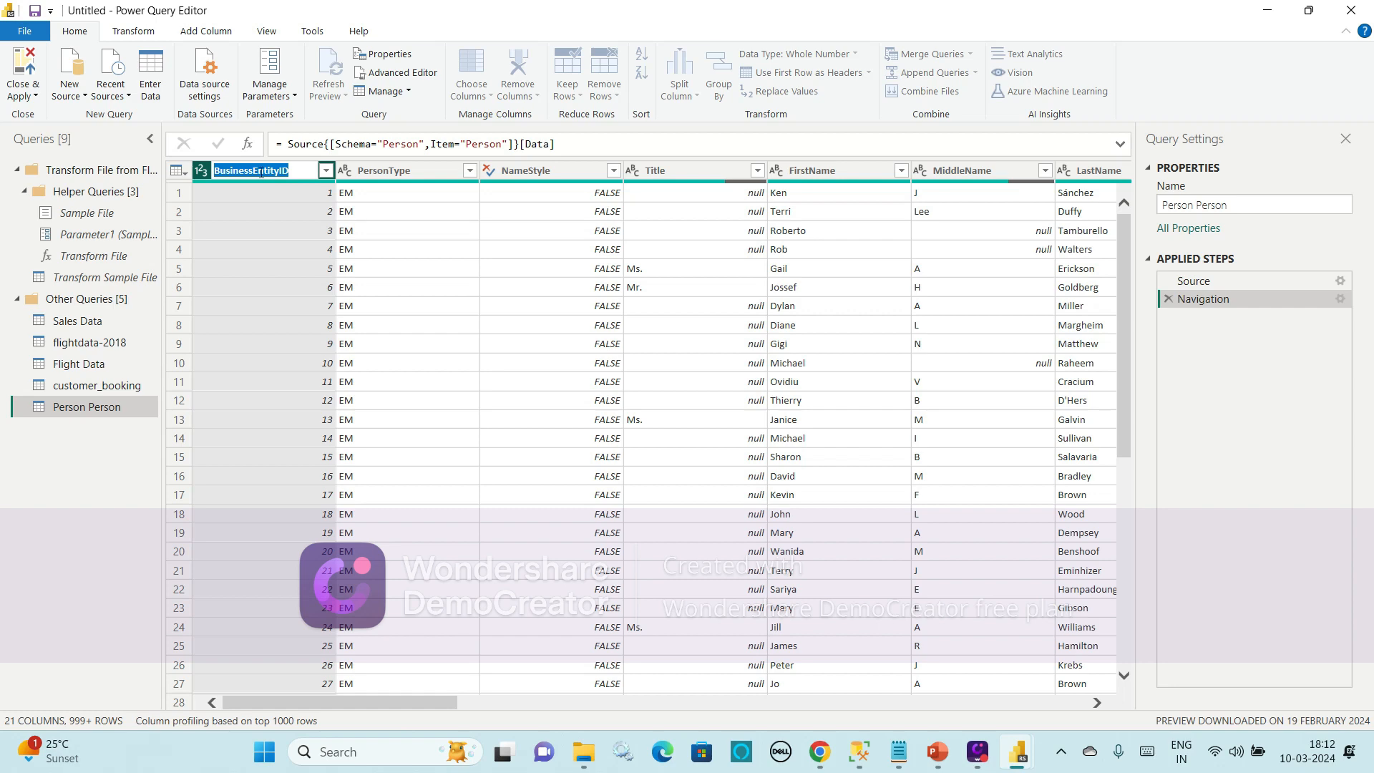
# In SQL Server Management Studio, complete the query as select COUNT(BusinessEntityID) from Person.Person and execute it
pyautogui.hotkey('alt', 'Tab')
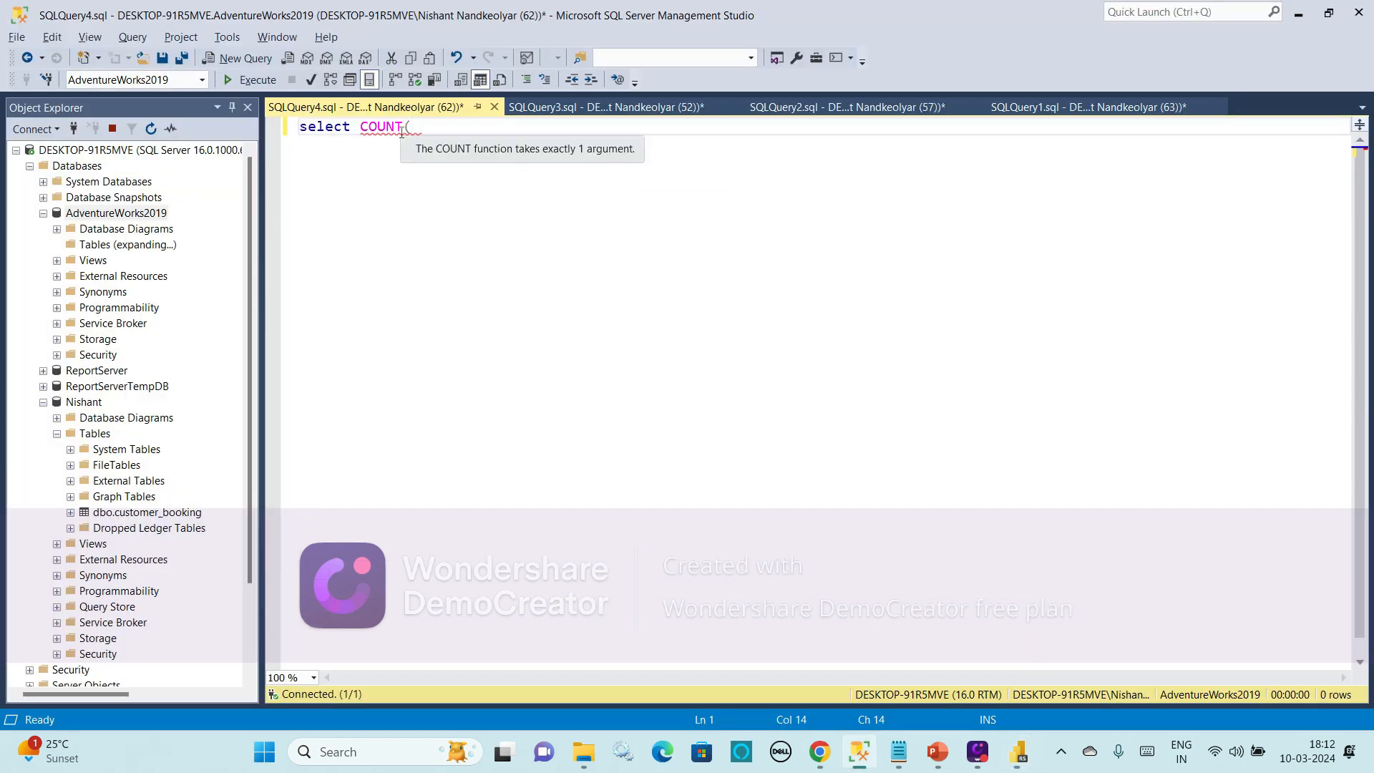
pyautogui.hotkey('ctrl', 'v')
pyautogui.write(') fro')
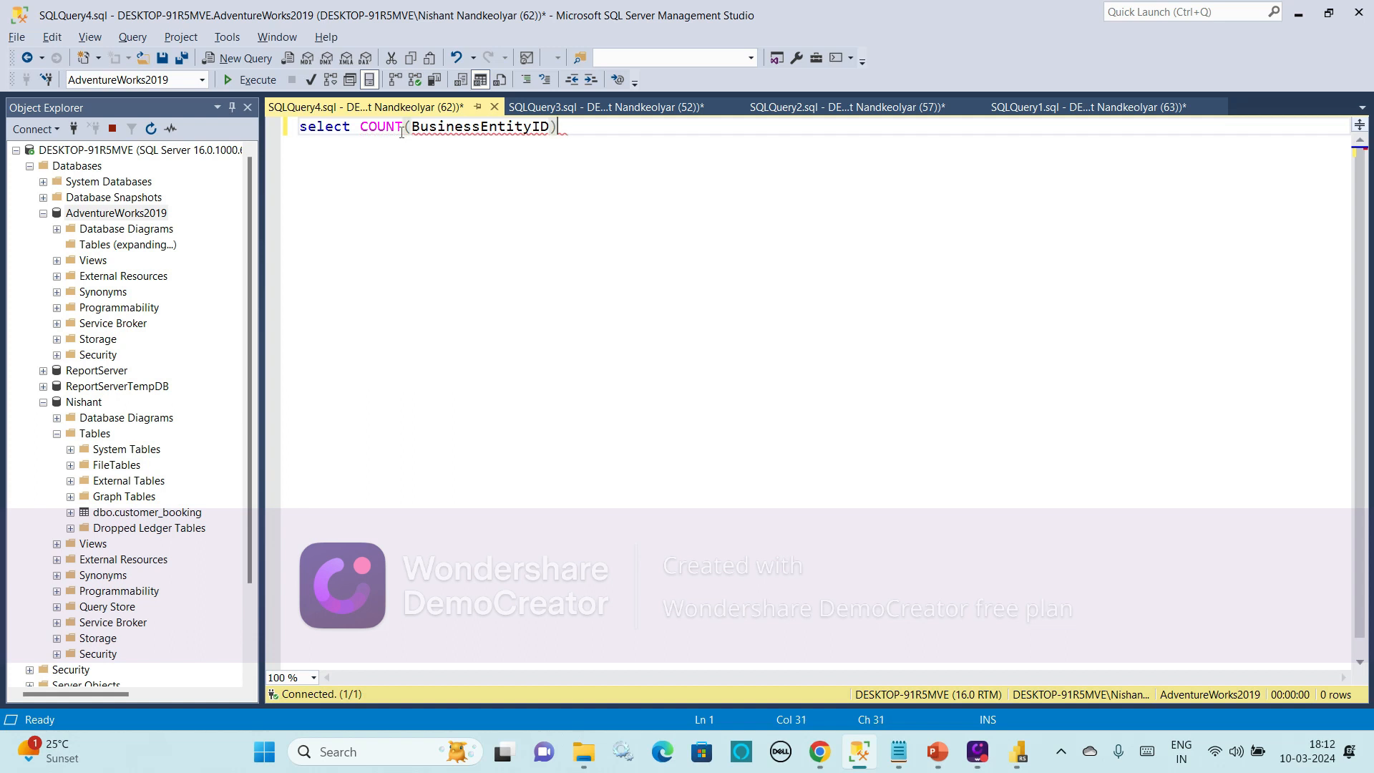
pyautogui.write('m Person.Person')
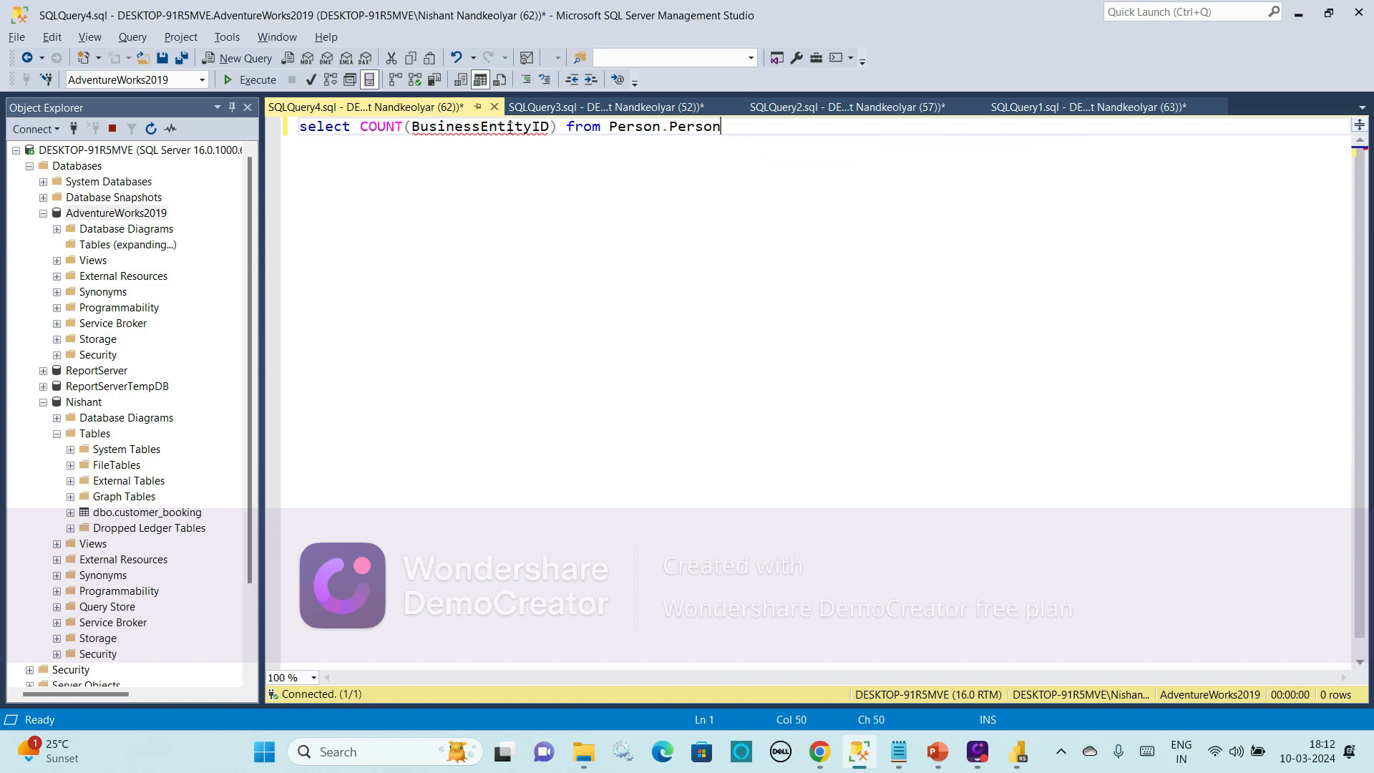
pyautogui.hotkey('shift', 'Home')
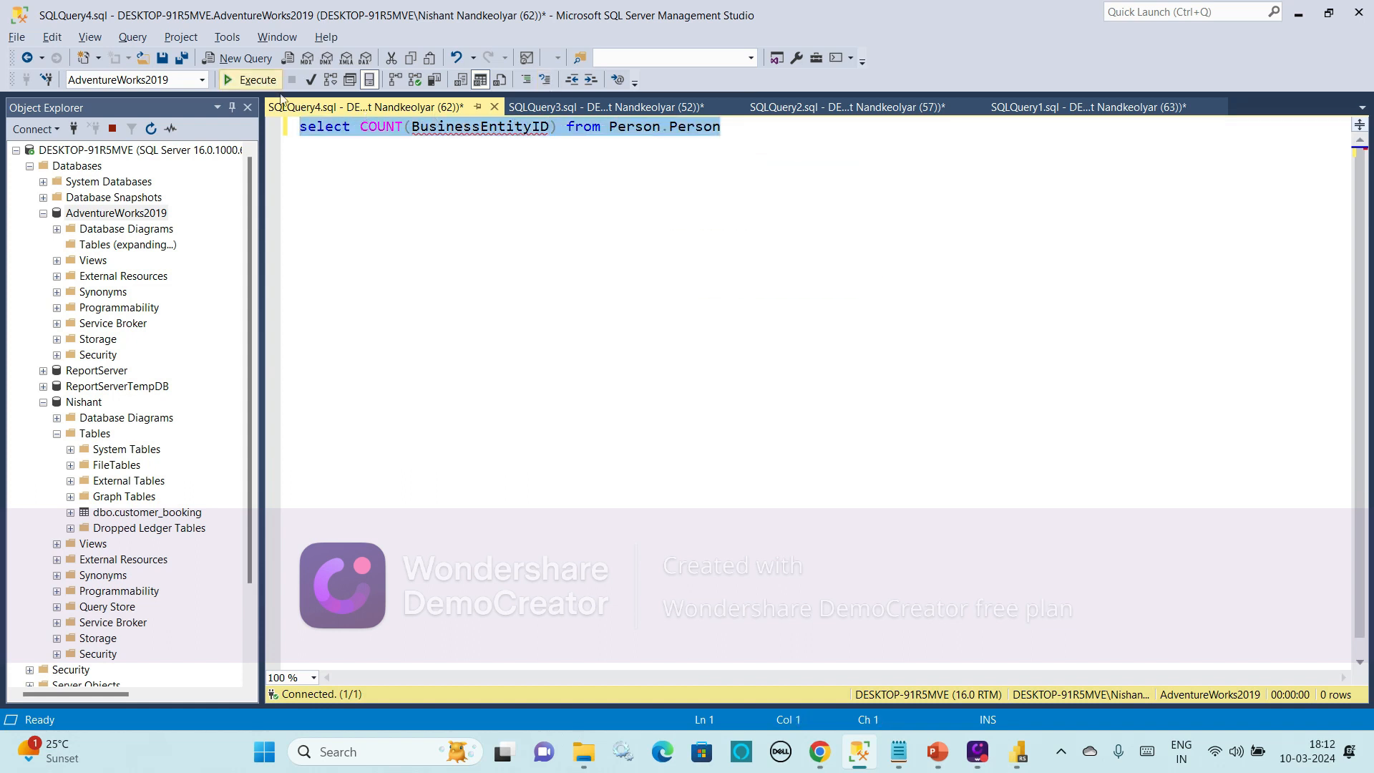
pyautogui.click(251, 81)
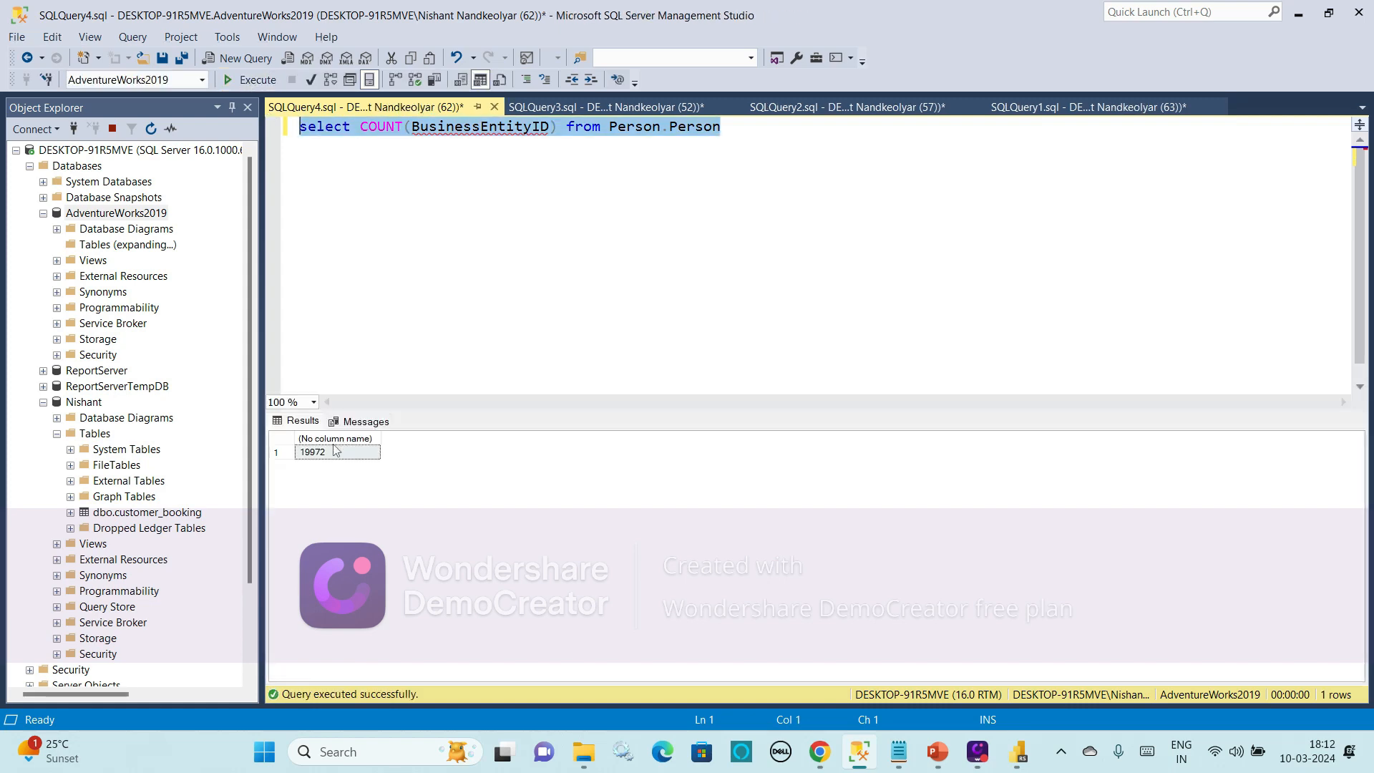
# Return to the Power Query Editor, recount the Person Person rows for comparison, and delete the Counted Rows step
pyautogui.hotkey('alt', 'Tab')
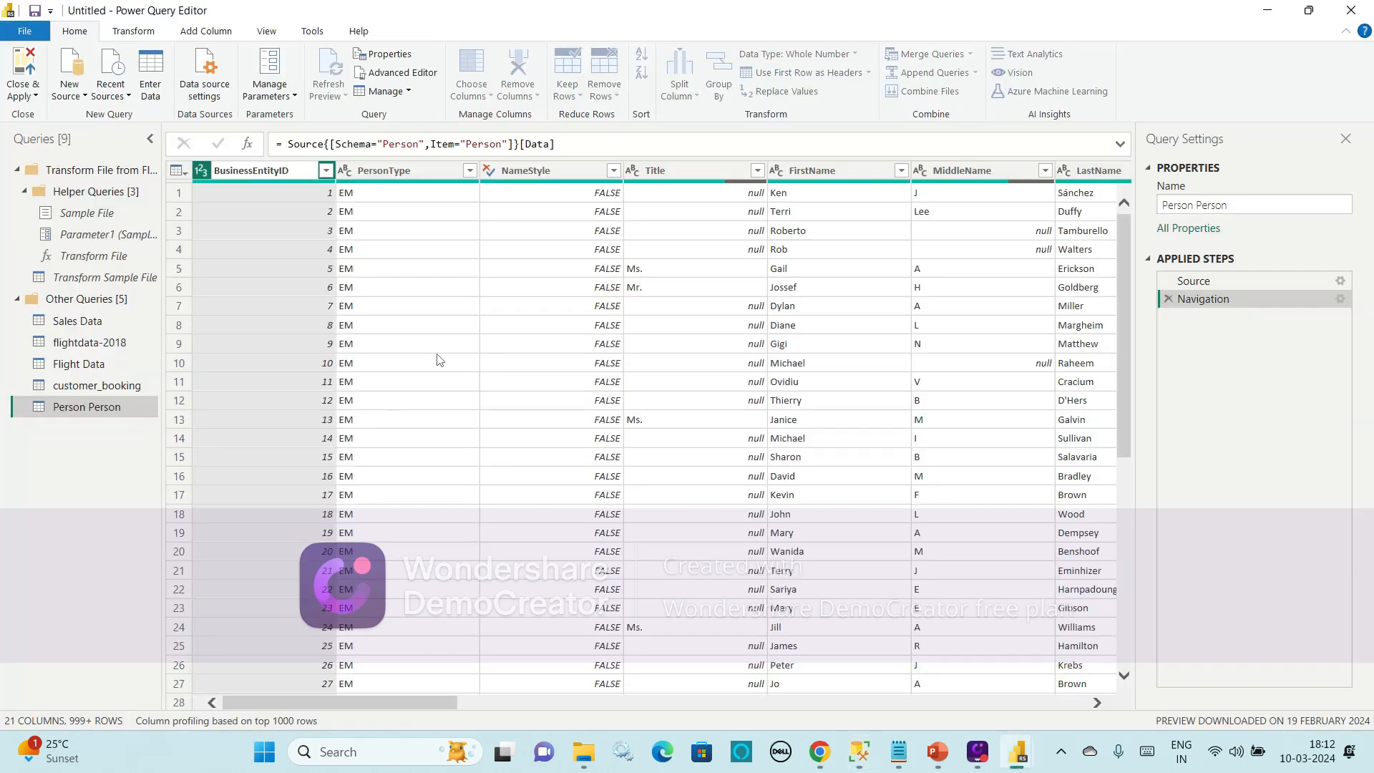
pyautogui.click(140, 32)
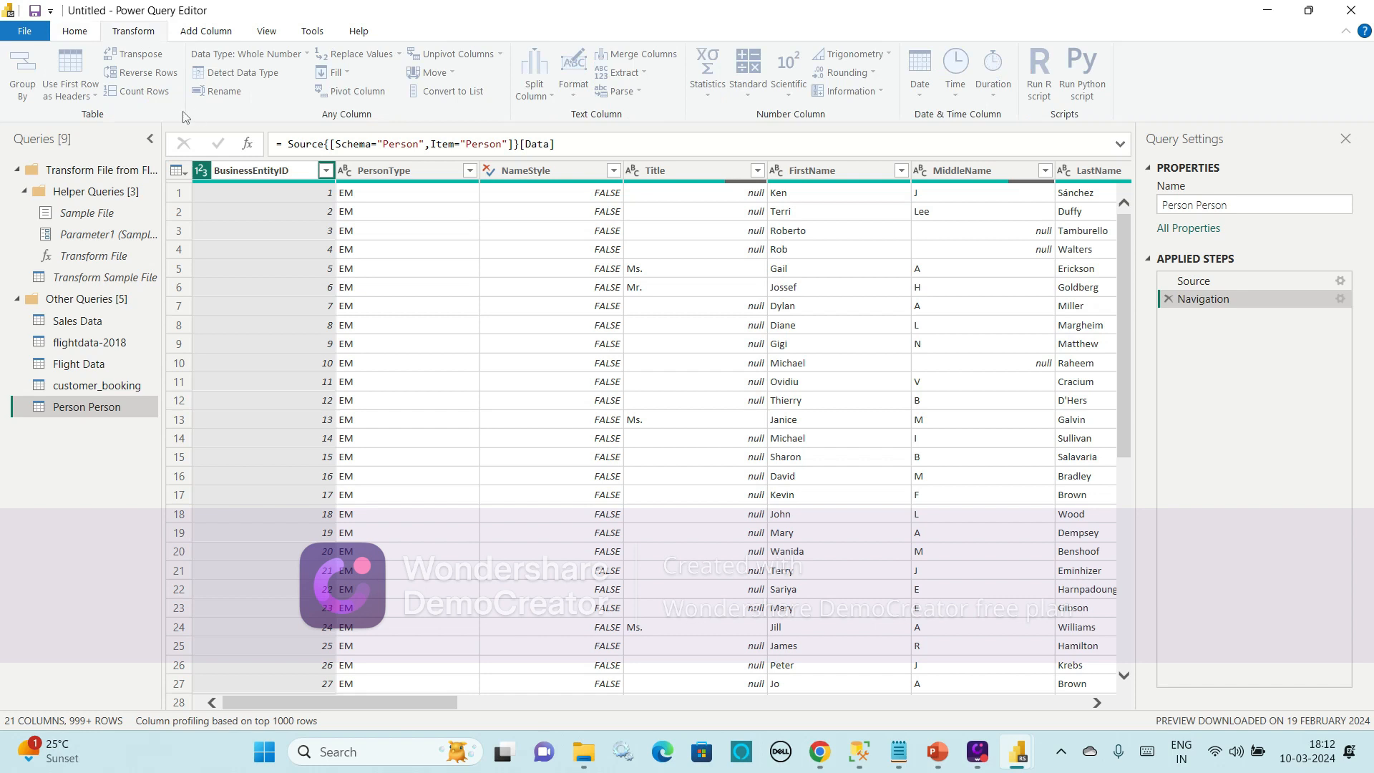
pyautogui.click(91, 408)
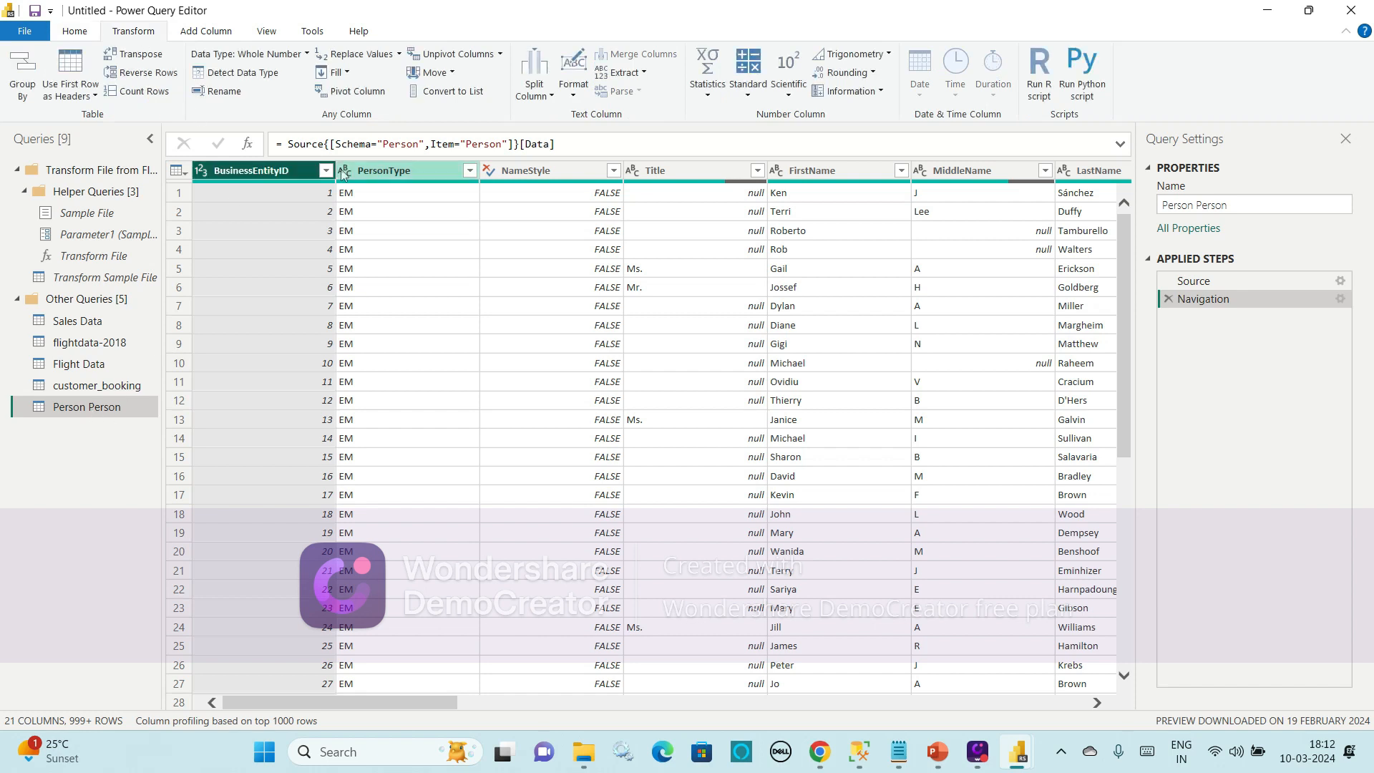
pyautogui.click(136, 90)
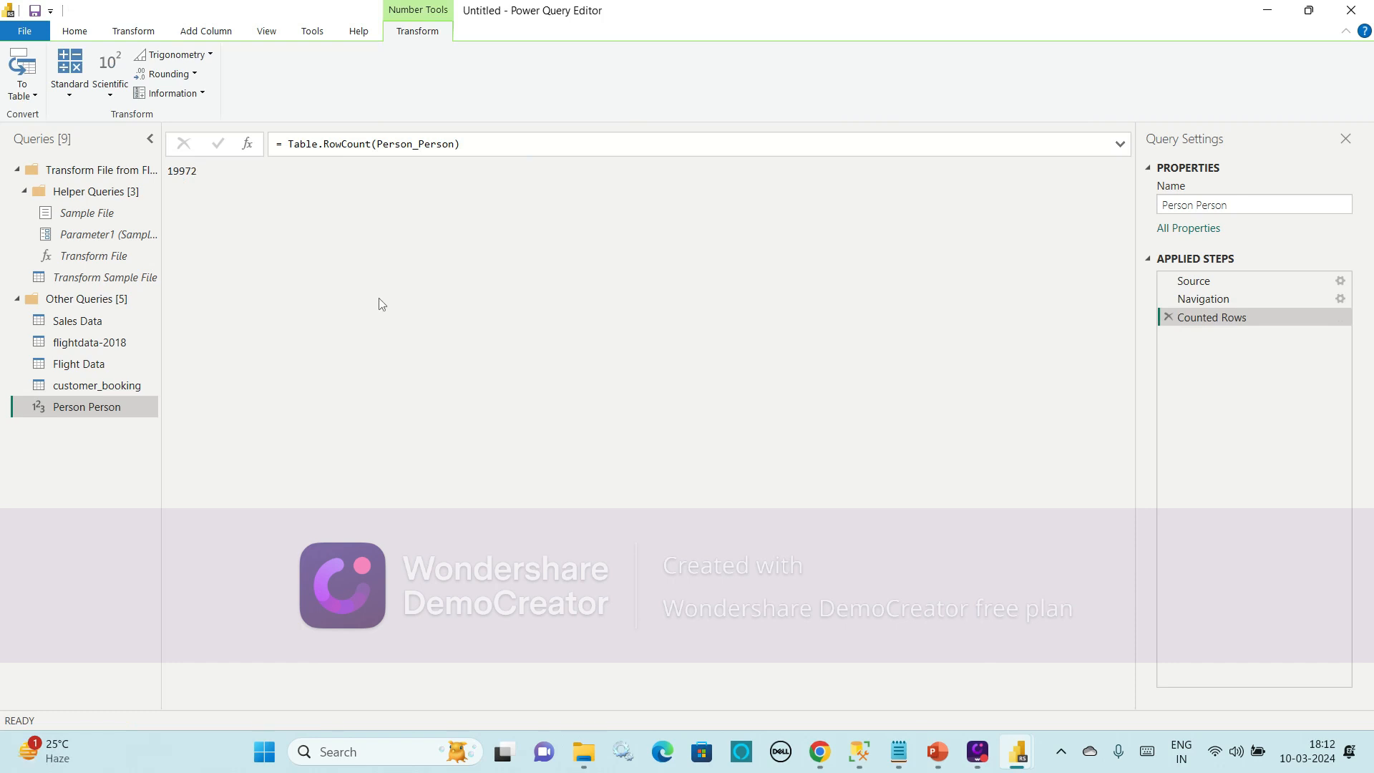
pyautogui.click(1167, 318)
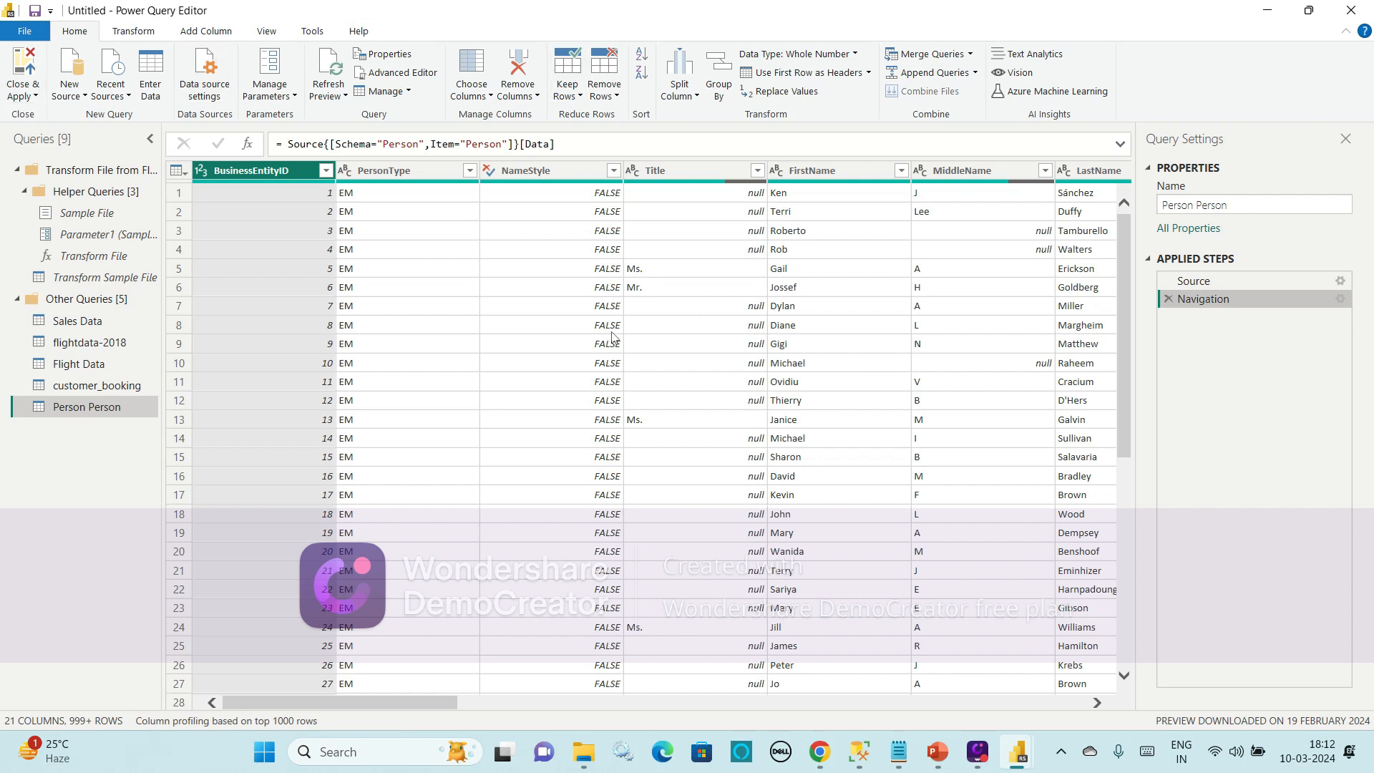
# Close the Power Query Editor applying the changes, and return to the Report view in Power BI Desktop
pyautogui.click(34, 96)
pyautogui.click(47, 117)
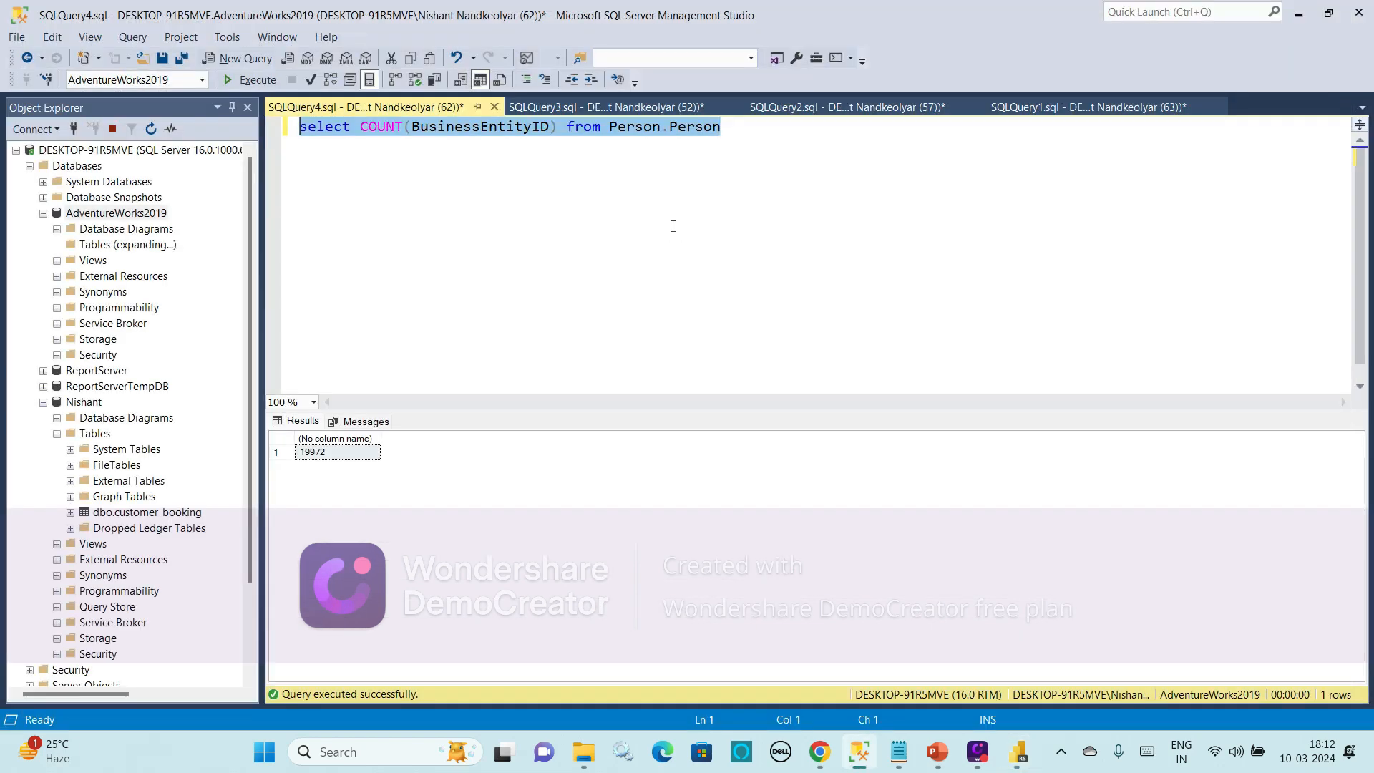
pyautogui.hotkey('alt', 'Tab')
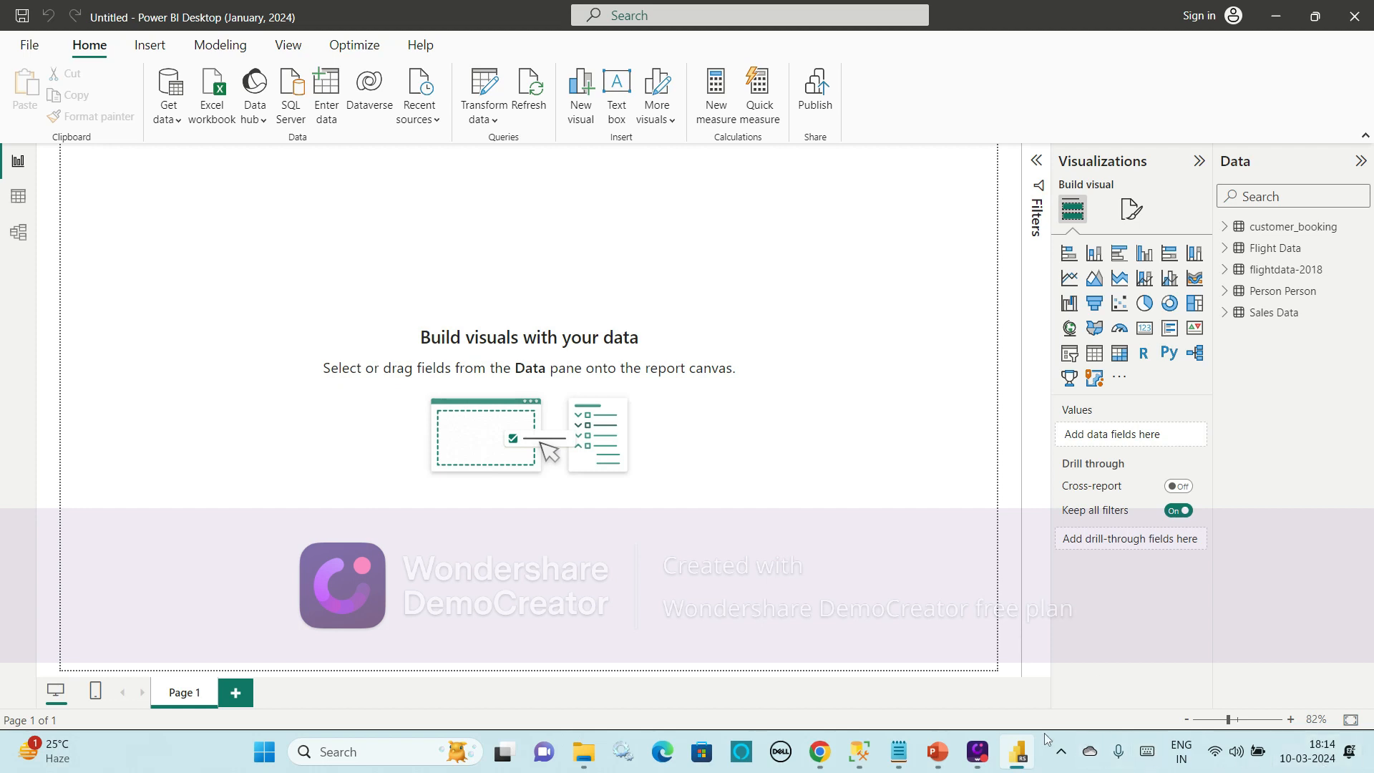
pyautogui.click(985, 756)
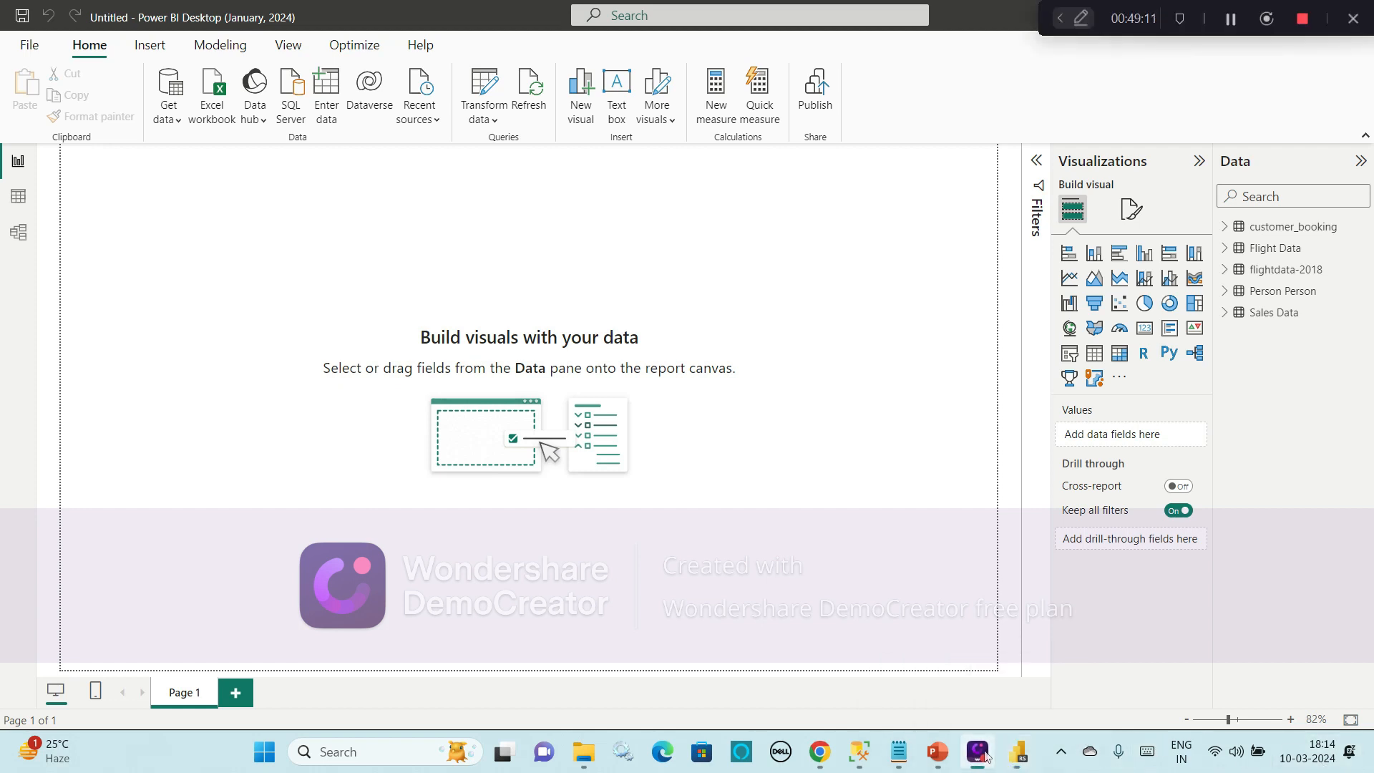